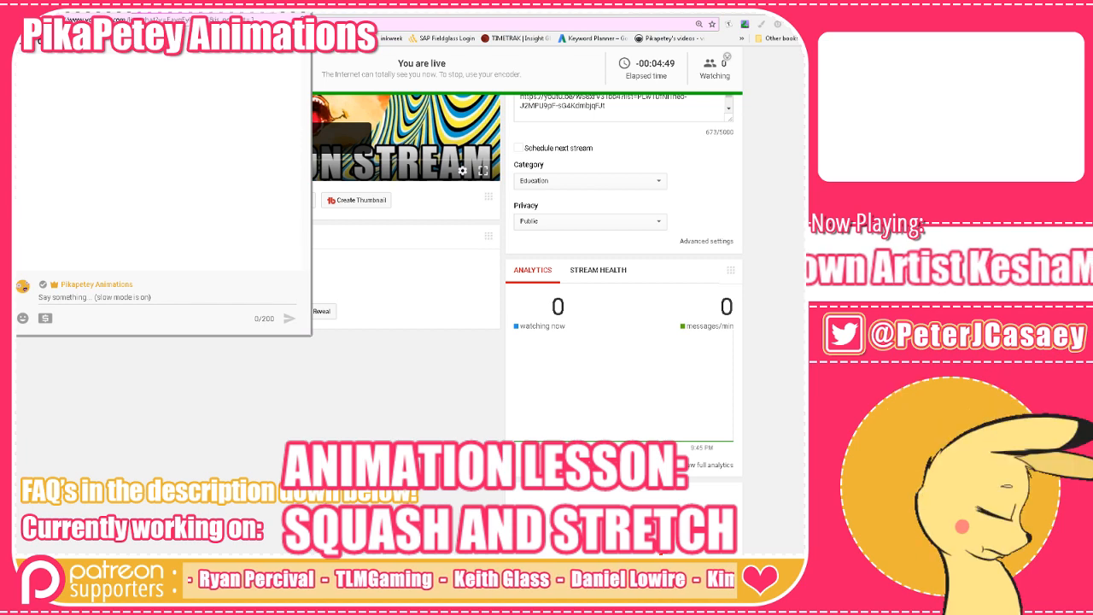
left_click(264, 12)
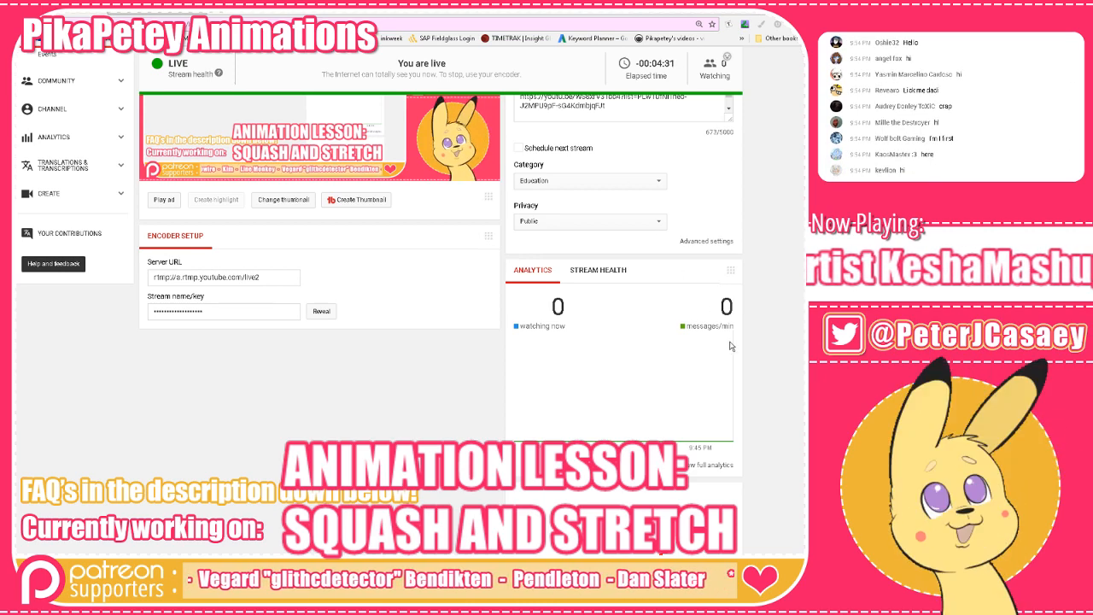
scroll(731, 346, "up", 3)
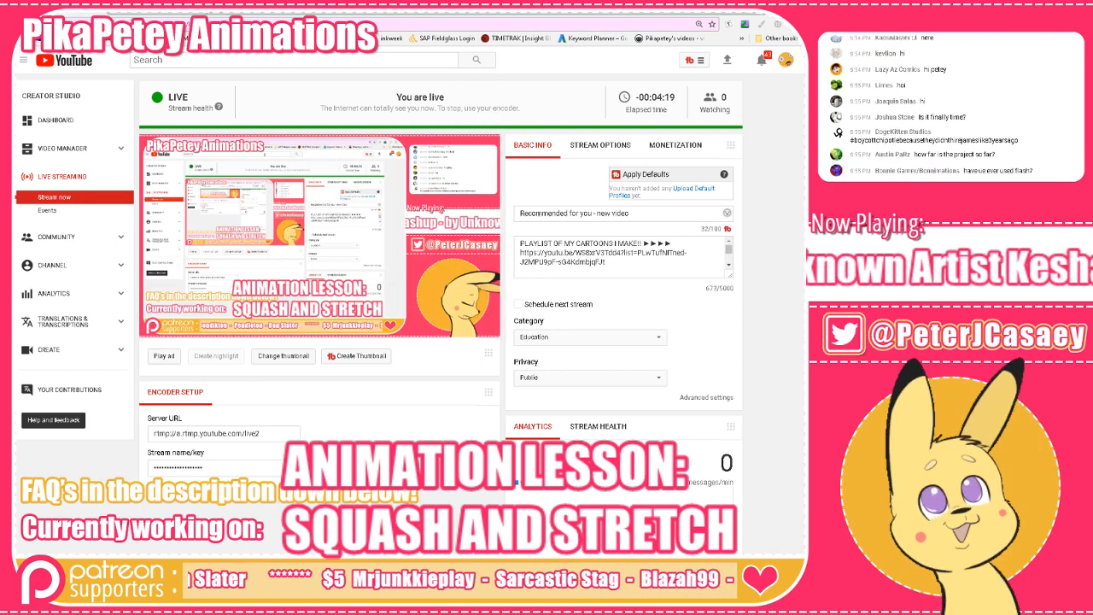
Switch to Toon Boom Studio and open Scene-9 at its first frame.
key("alt+Tab")
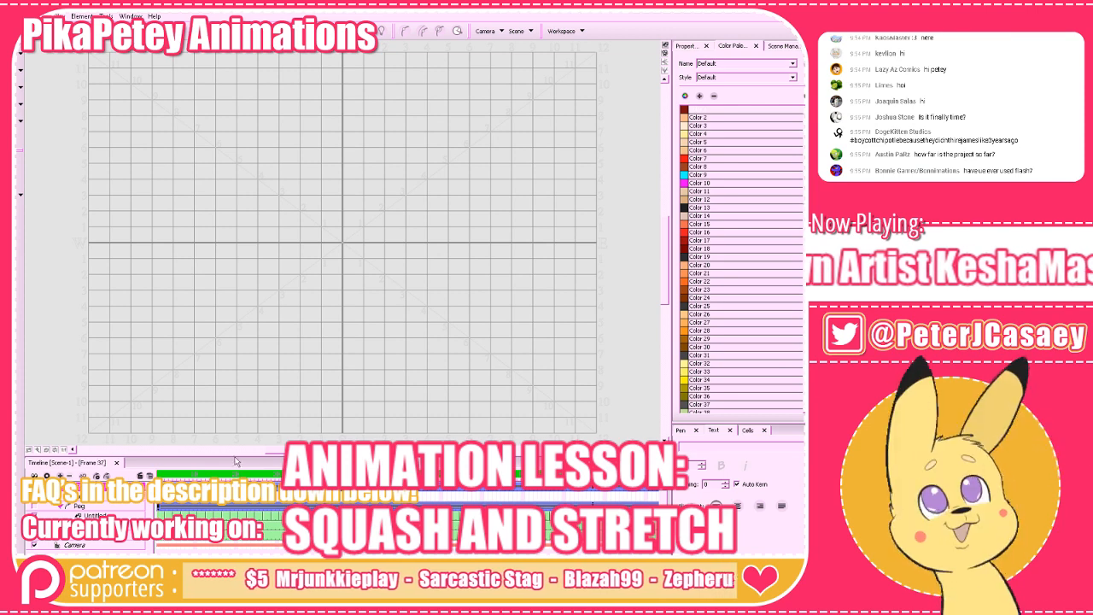
left_click(791, 43)
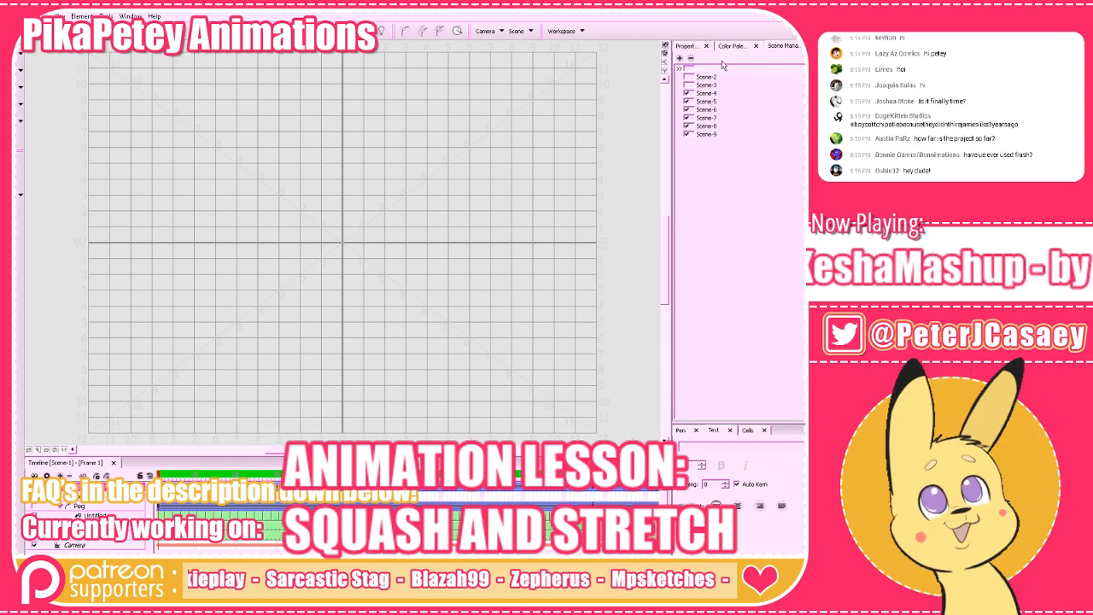
left_click(714, 135)
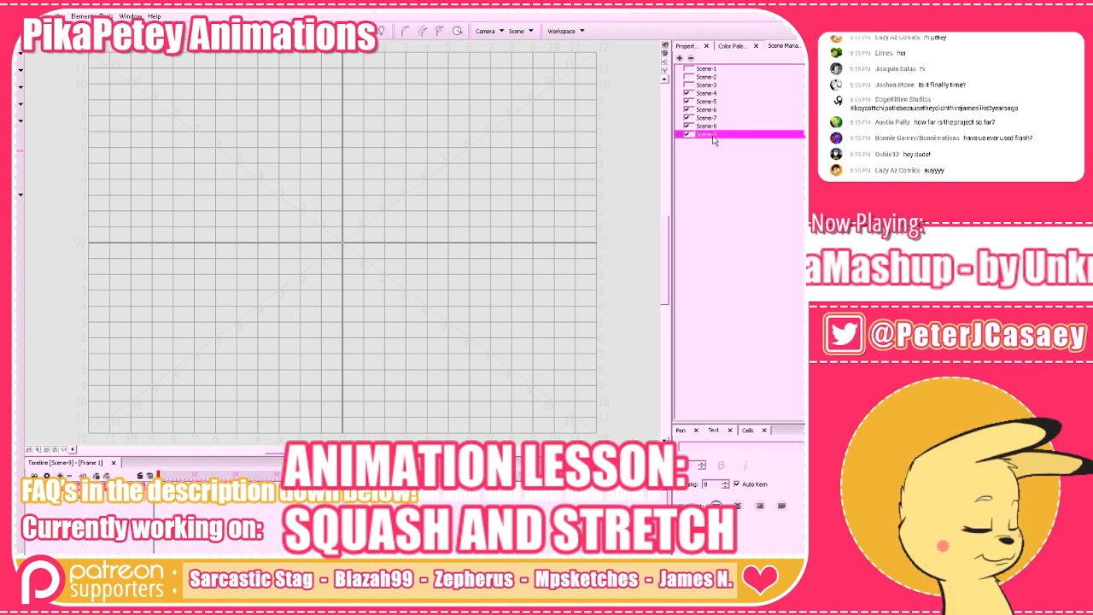
left_click(162, 475)
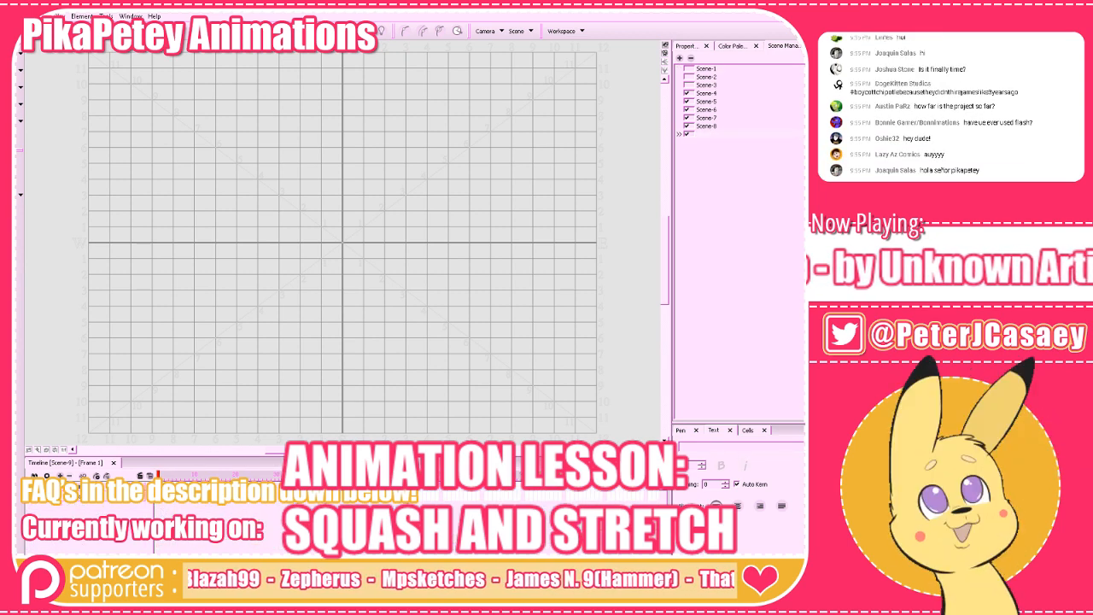
Sketch a round ball at the centre of the grid on frame 1, with a curved line inside its upper edge.
key("period")
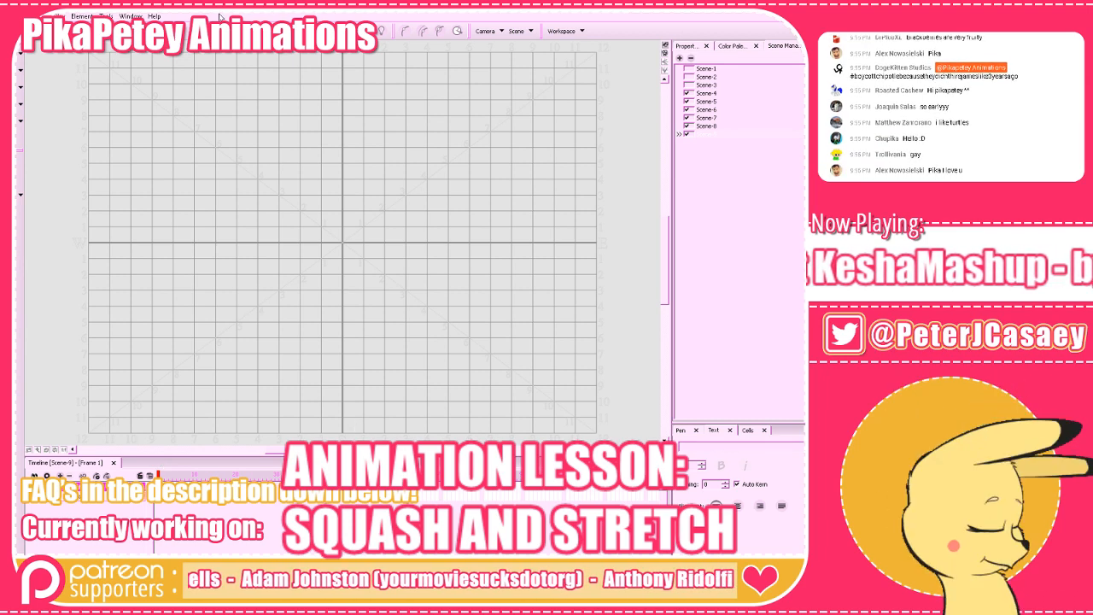
left_click_drag(661, 261, 660, 263)
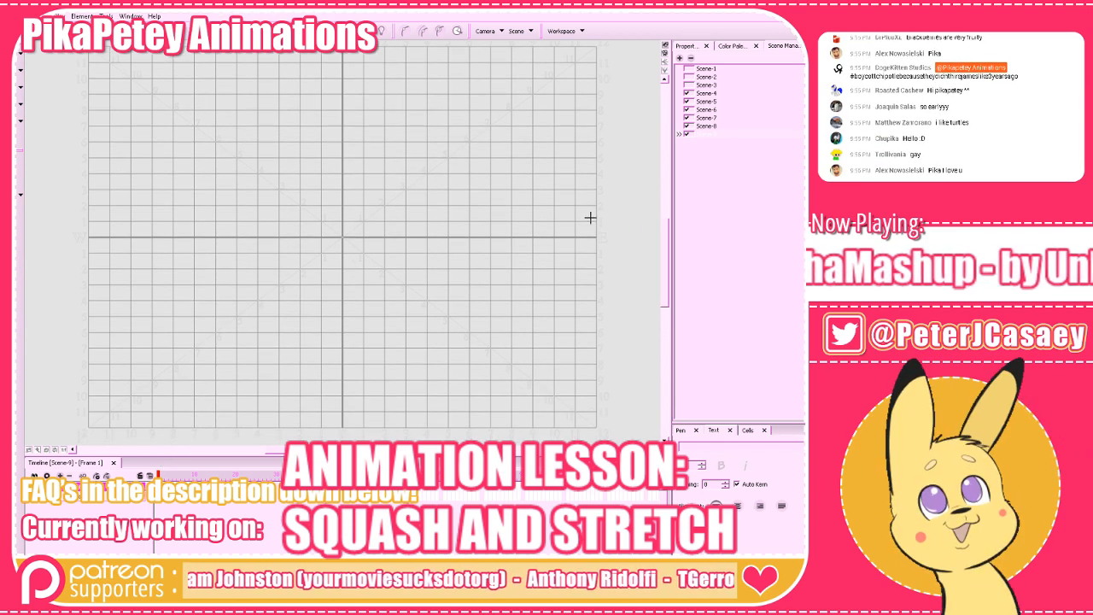
left_click(294, 32)
left_click(294, 31)
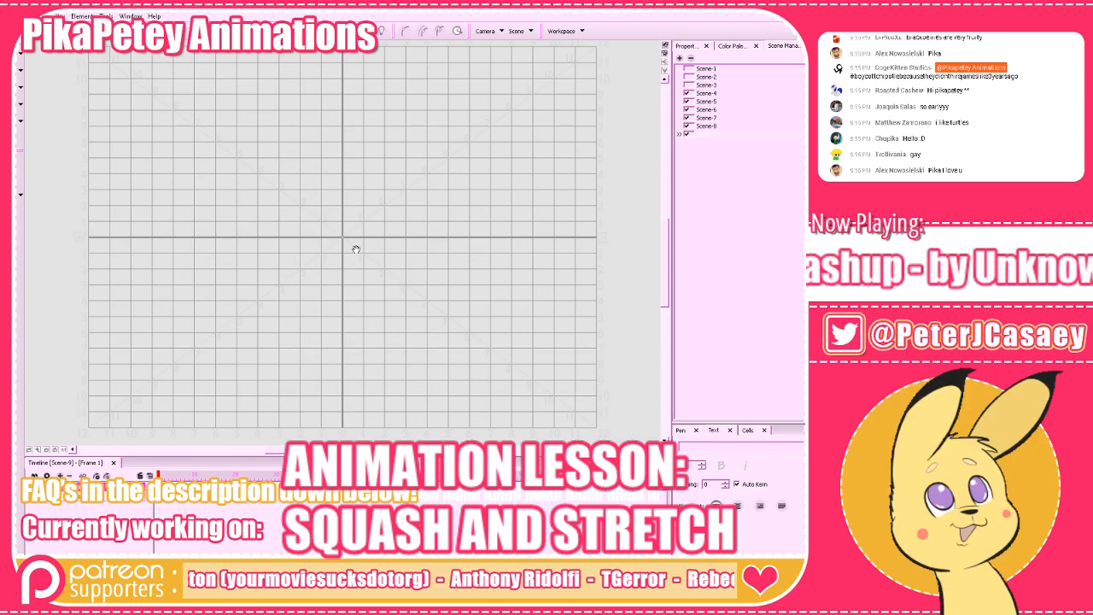
left_click_drag(356, 249, 445, 302)
key("2")
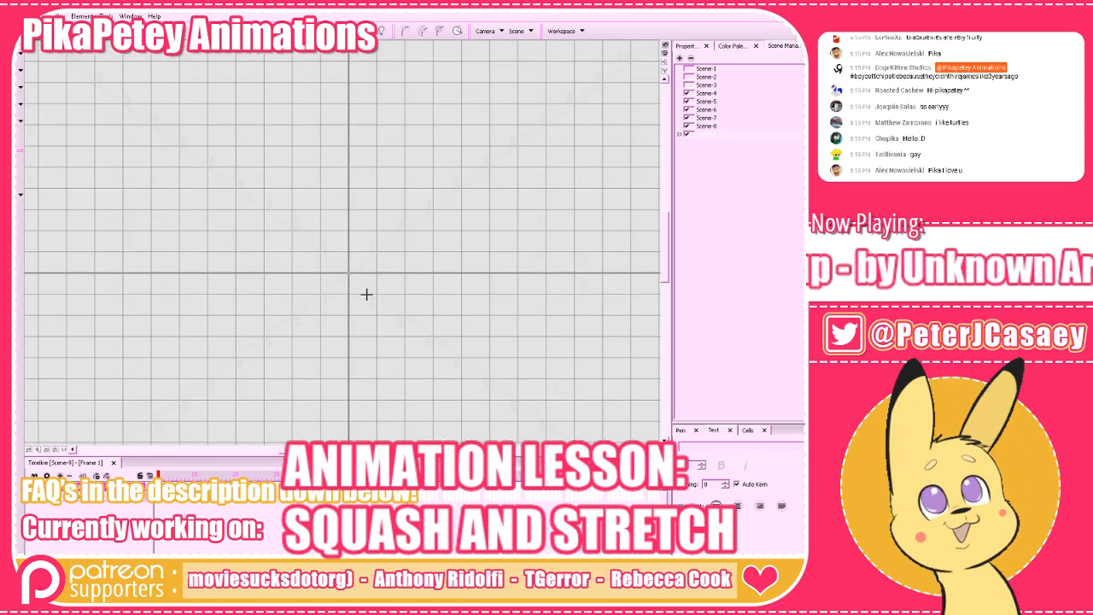
mouse_move(339, 313)
left_mouse_down()
mouse_move(310, 232)
mouse_move(399, 299)
mouse_move(293, 261)
mouse_move(393, 293)
left_mouse_up()
key("ctrl+z")
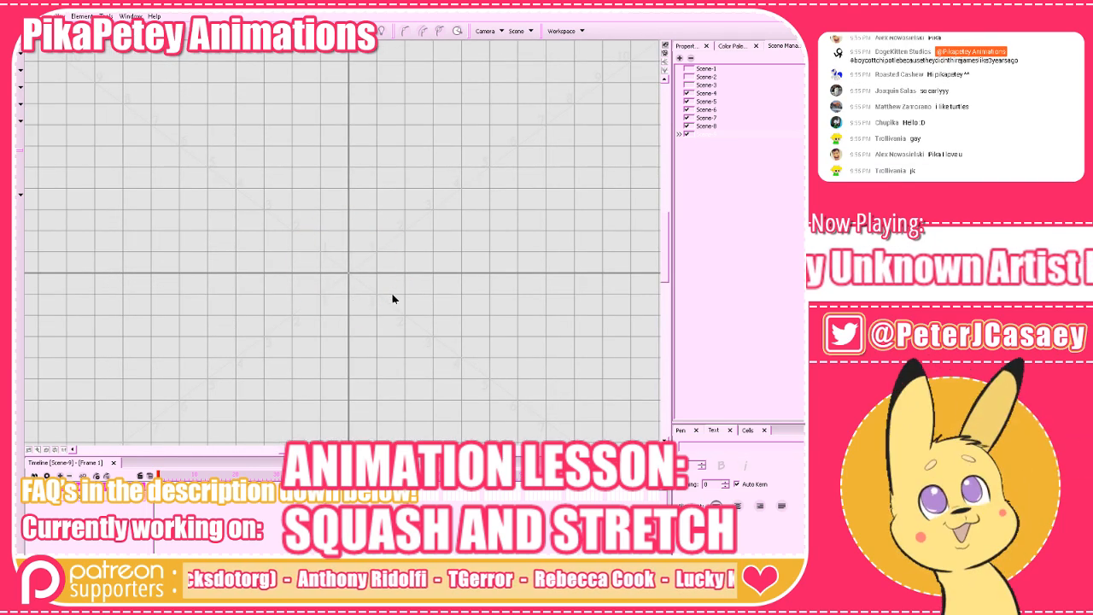
mouse_move(299, 246)
left_mouse_down()
mouse_move(391, 229)
mouse_move(367, 255)
mouse_move(371, 287)
left_mouse_up()
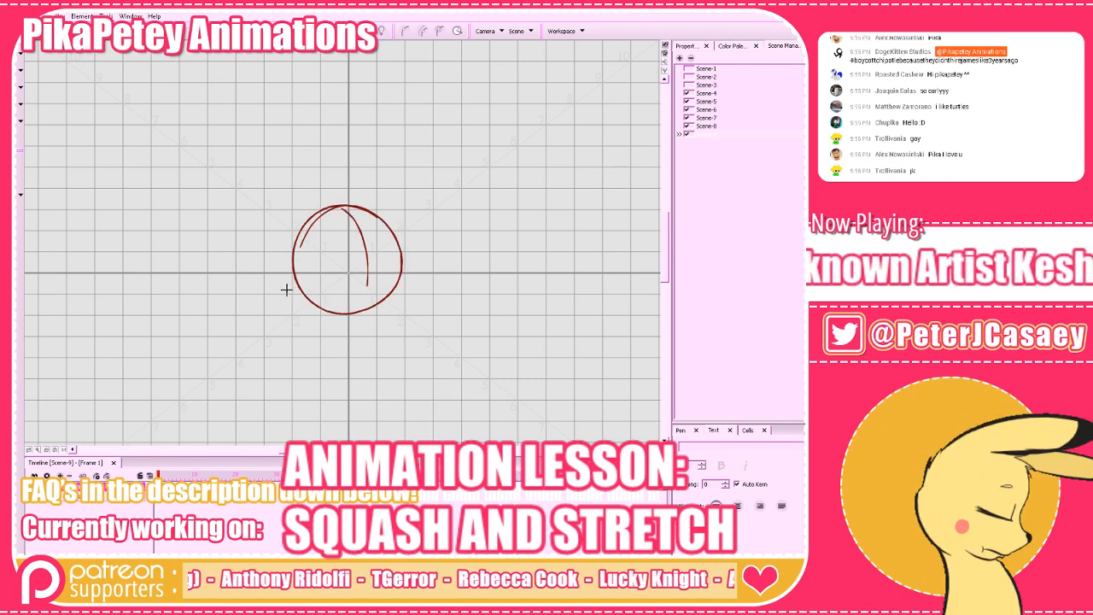
Redraw the ball's vertical contour curve and add a horizontal contour curve across its middle.
key("ctrl+z")
left_click_drag(354, 213, 371, 291)
left_click_drag(291, 280, 401, 255)
left_click_drag(451, 380, 441, 357)
key("1")
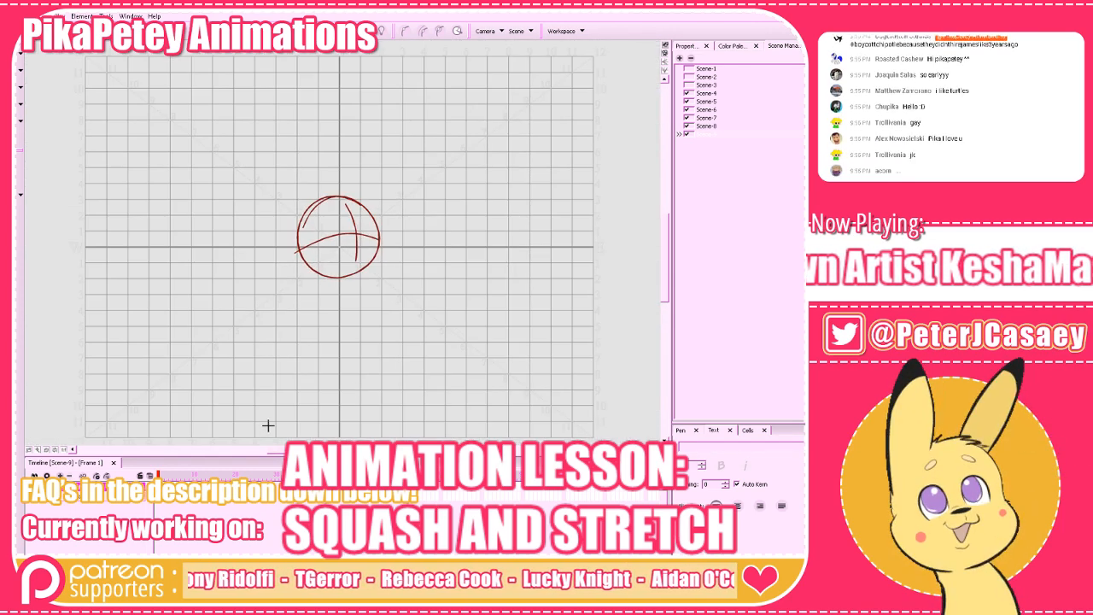
Go to frame 2 and turn on onion skinning so the previous frame's ball shows through.
key("period")
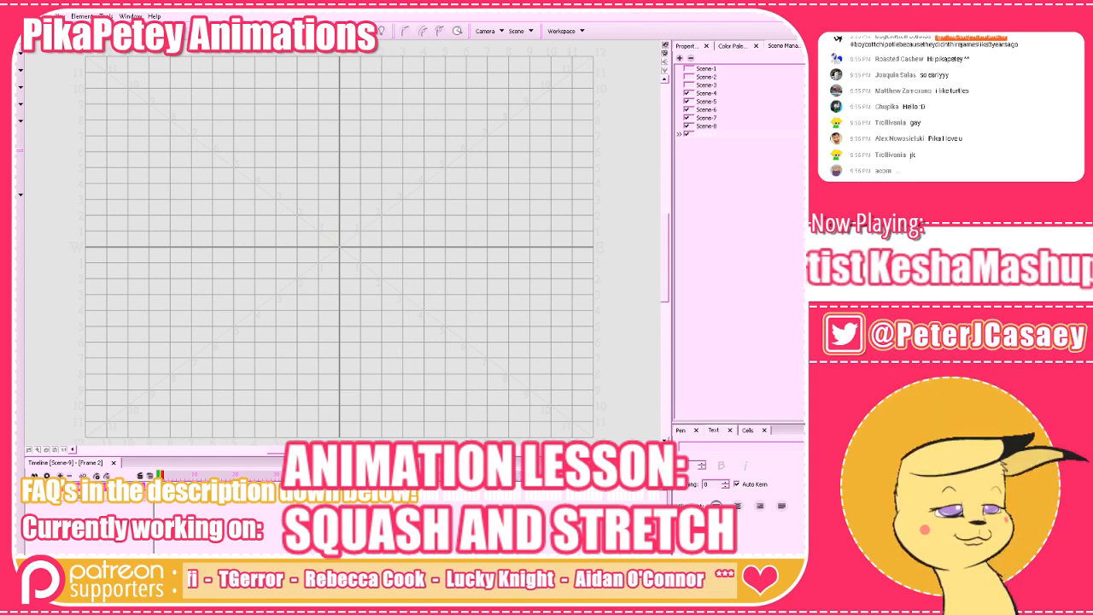
left_click(344, 32)
left_click(358, 57)
mouse_move(429, 361)
left_mouse_down()
mouse_move(416, 322)
mouse_move(444, 370)
left_mouse_up()
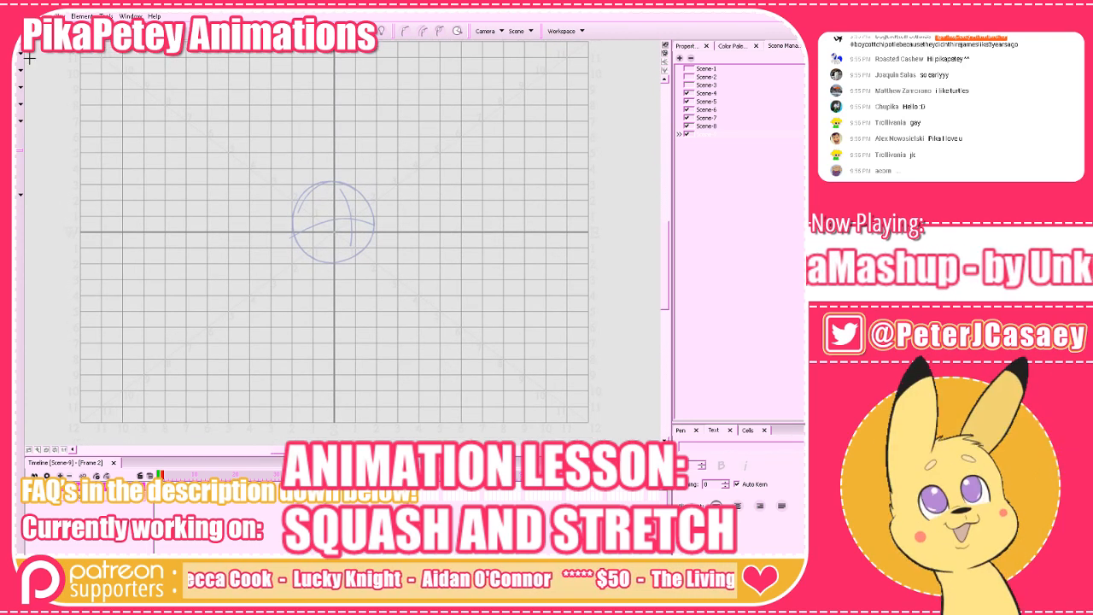
left_click_drag(213, 171, 230, 215)
Move the whole ball drawing on frame 1 up about seven grid rows and compare it with frame 2.
key("comma")
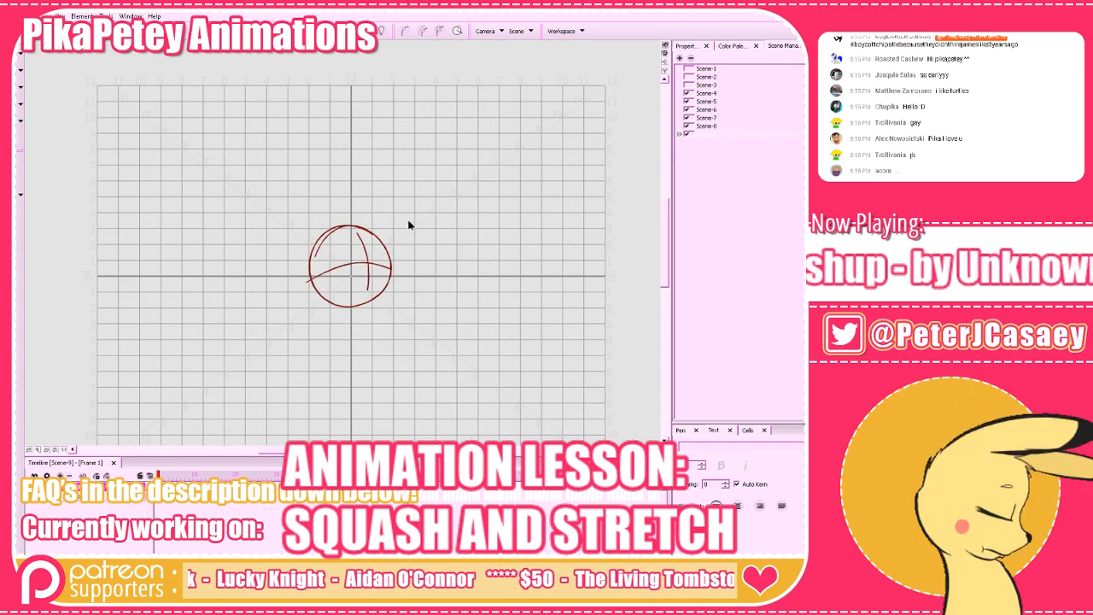
key("ctrl+a")
left_click_drag(380, 255, 382, 144)
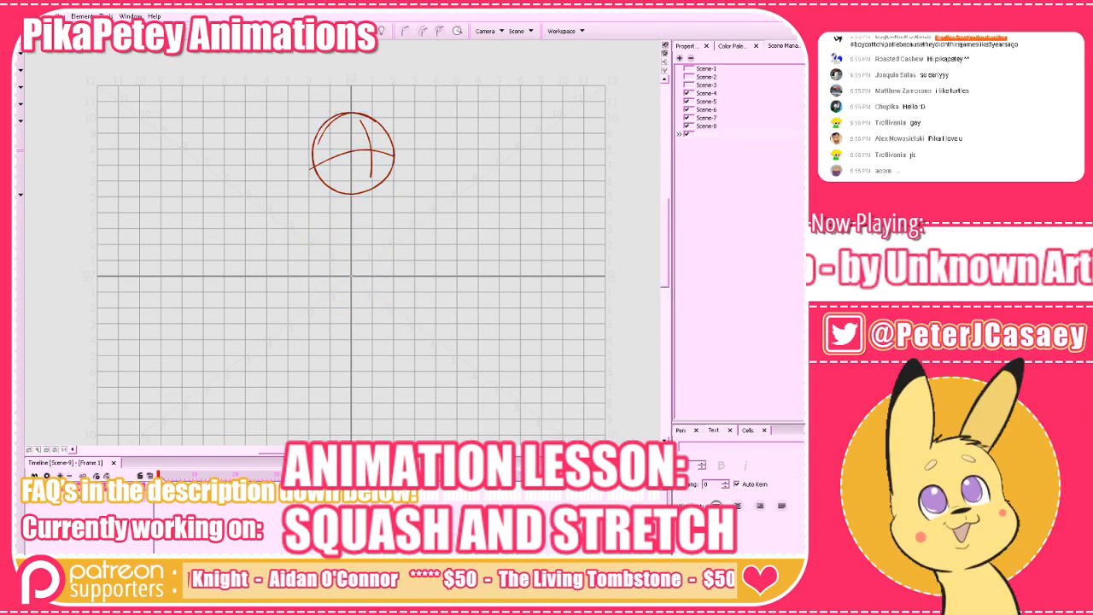
key("period")
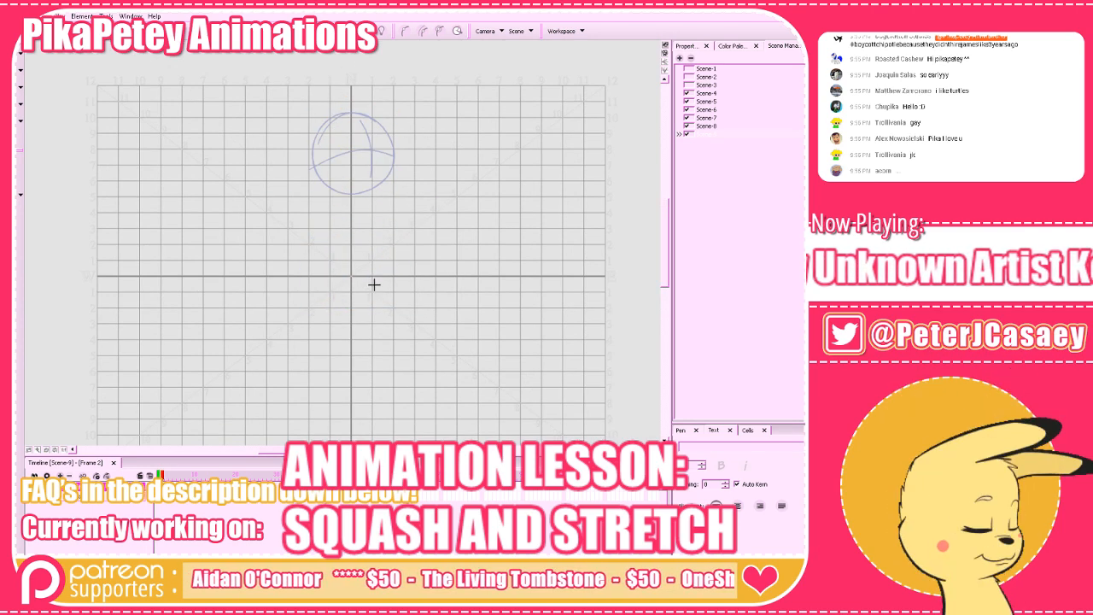
key("comma")
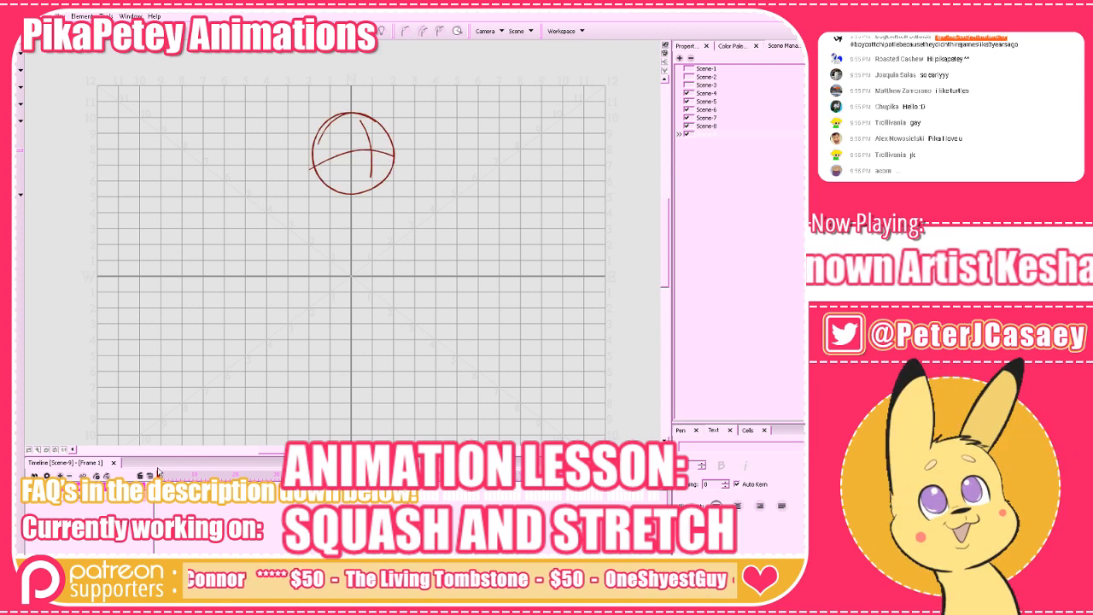
left_click_drag(368, 199, 314, 241)
left_click_drag(477, 317, 485, 303)
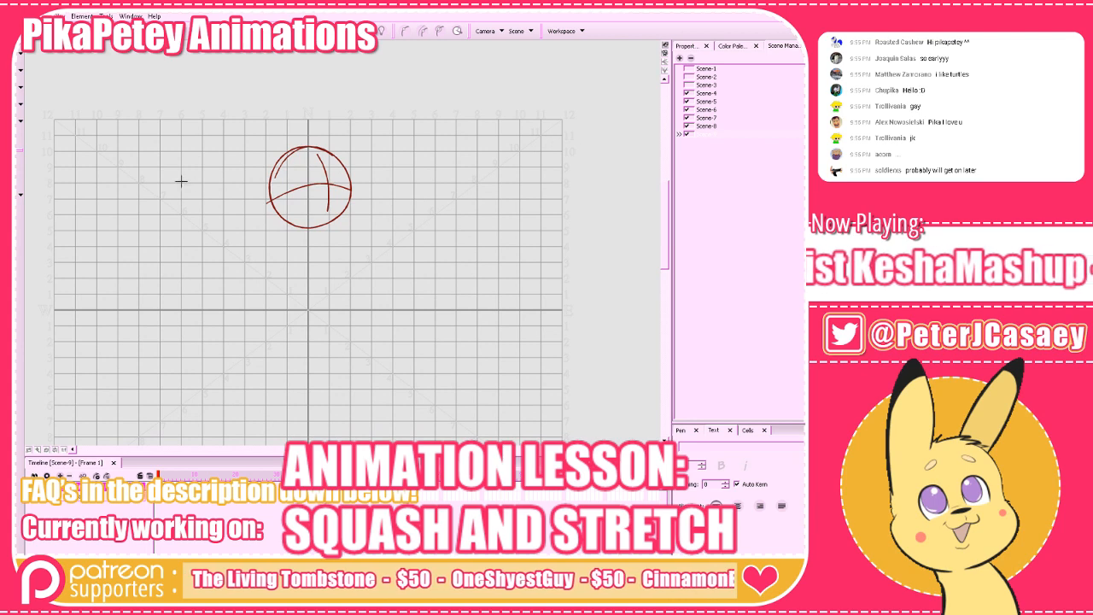
Select the whole ball drawing and move it down onto the centre of the grid.
left_click(15, 62)
left_click_drag(135, 75, 415, 292)
left_click_drag(339, 208, 339, 330)
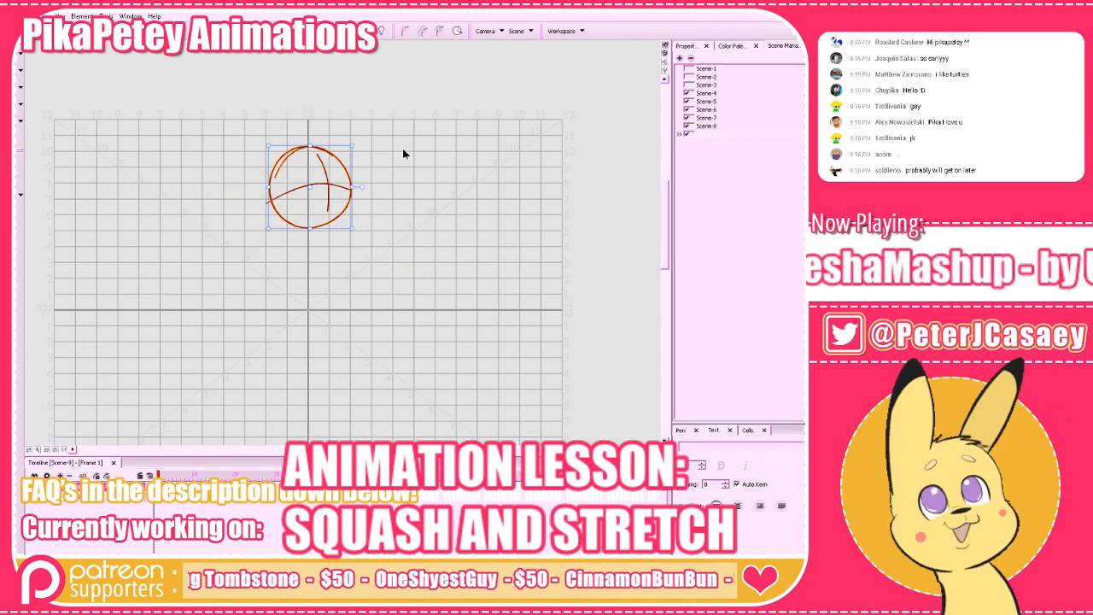
mouse_move(353, 207)
left_mouse_down()
mouse_move(329, 293)
mouse_move(334, 324)
mouse_move(352, 323)
left_mouse_up()
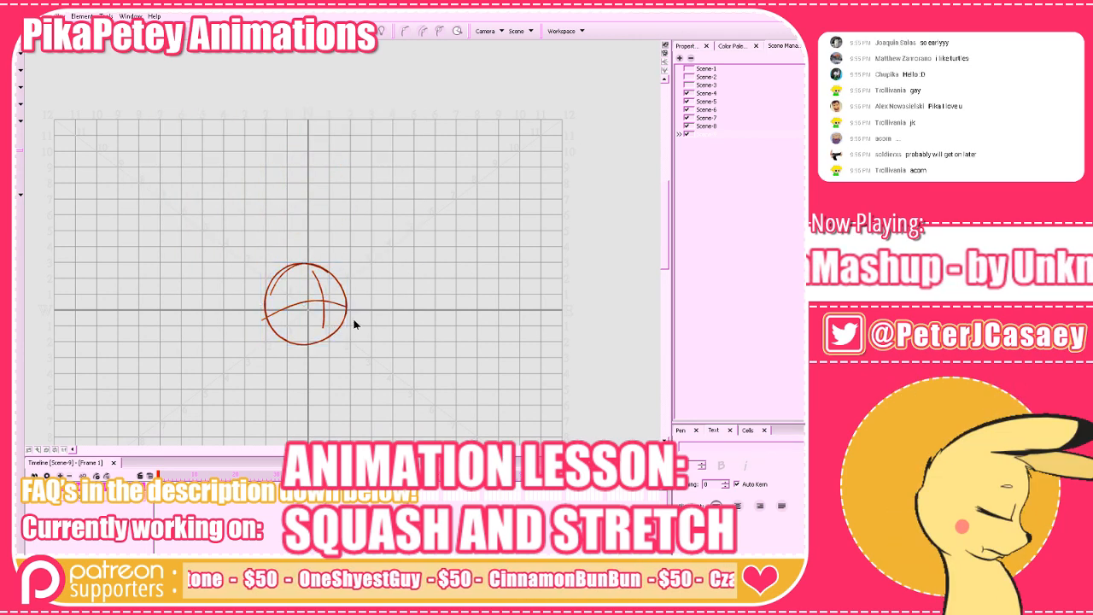
With the Brush tool, draw one arrow pointing up from the ball's top and another pointing down from its bottom.
left_click_drag(430, 349, 436, 350)
key("alt+b")
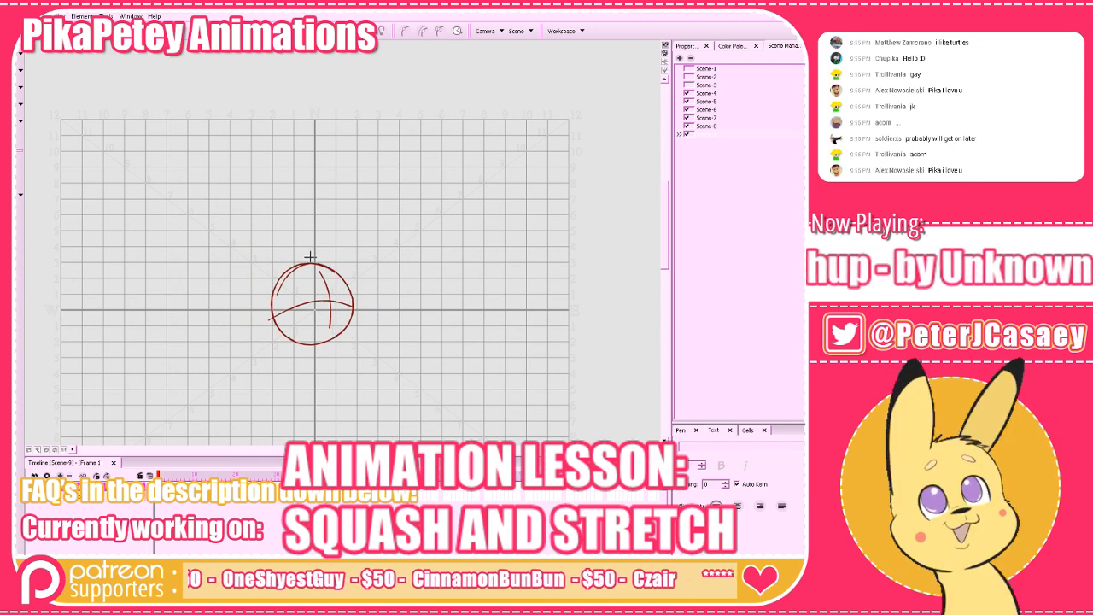
mouse_move(312, 258)
left_mouse_down()
mouse_move(314, 202)
mouse_move(322, 218)
left_mouse_up()
mouse_move(314, 351)
left_mouse_down()
mouse_move(314, 411)
mouse_move(325, 415)
mouse_move(316, 427)
left_mouse_up()
left_click_drag(316, 427, 326, 414)
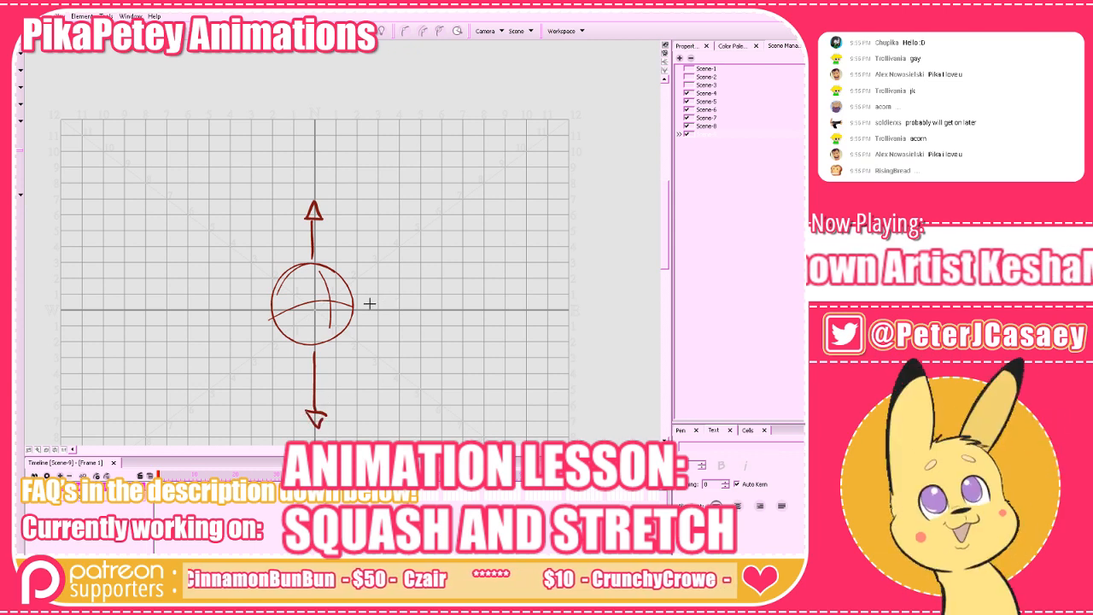
Try short inward-pointing arrows on both sides of the ball, and undo them.
mouse_move(367, 304)
left_mouse_down()
mouse_move(334, 304)
mouse_move(345, 310)
left_mouse_up()
left_click_drag(269, 306, 296, 306)
left_click_drag(297, 305, 285, 314)
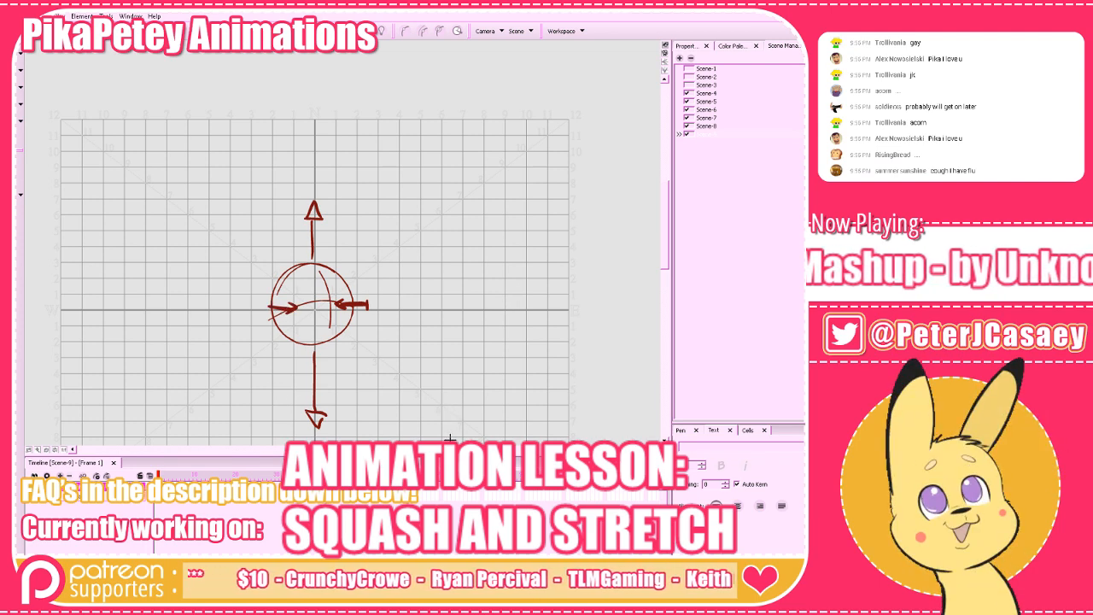
left_click_drag(466, 387, 482, 382)
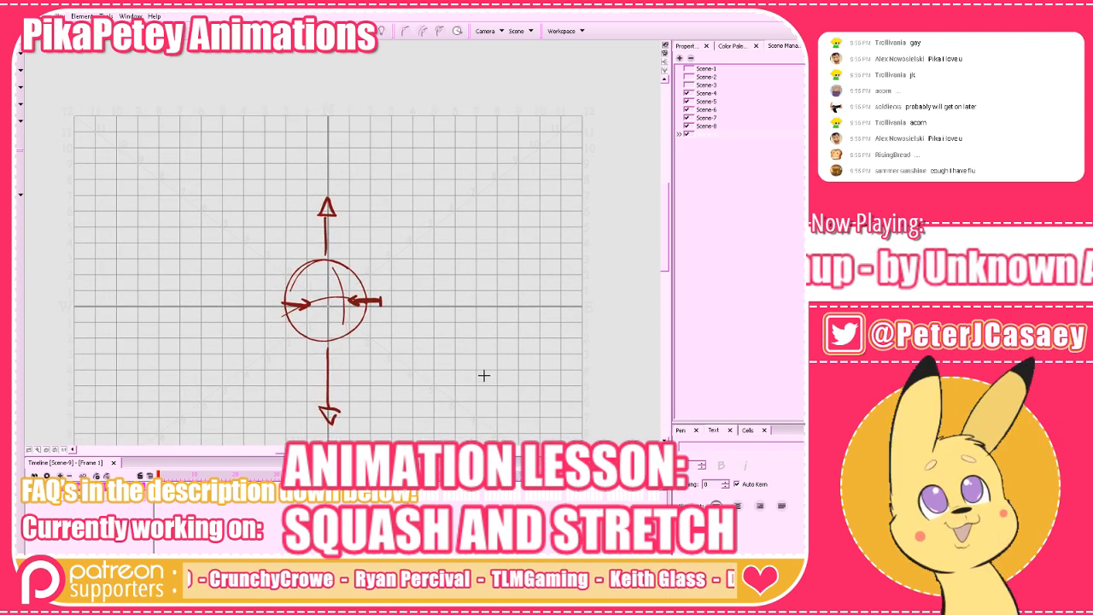
key("ctrl+z")
key("ctrl+z")
key("ctrl+z")
Try sketching strokes over the ball between the two vertical arrows, and undo them.
key("ctrl+z")
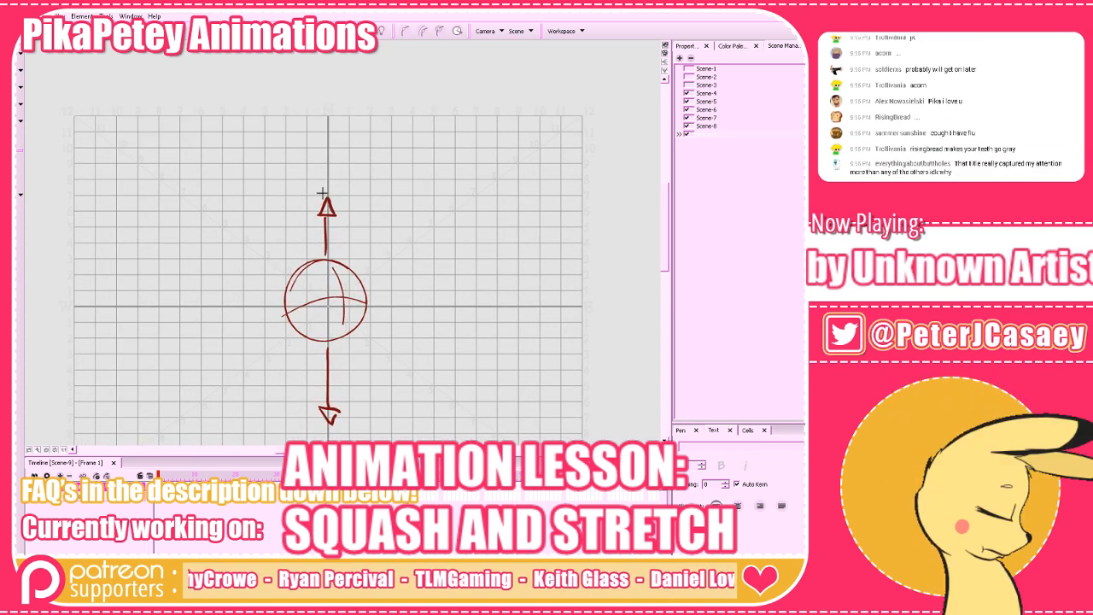
mouse_move(299, 258)
left_mouse_down()
mouse_move(360, 284)
mouse_move(366, 315)
mouse_move(292, 277)
mouse_move(331, 416)
mouse_move(364, 300)
left_mouse_up()
key("ctrl+z")
key("ctrl+z")
key("ctrl+z")
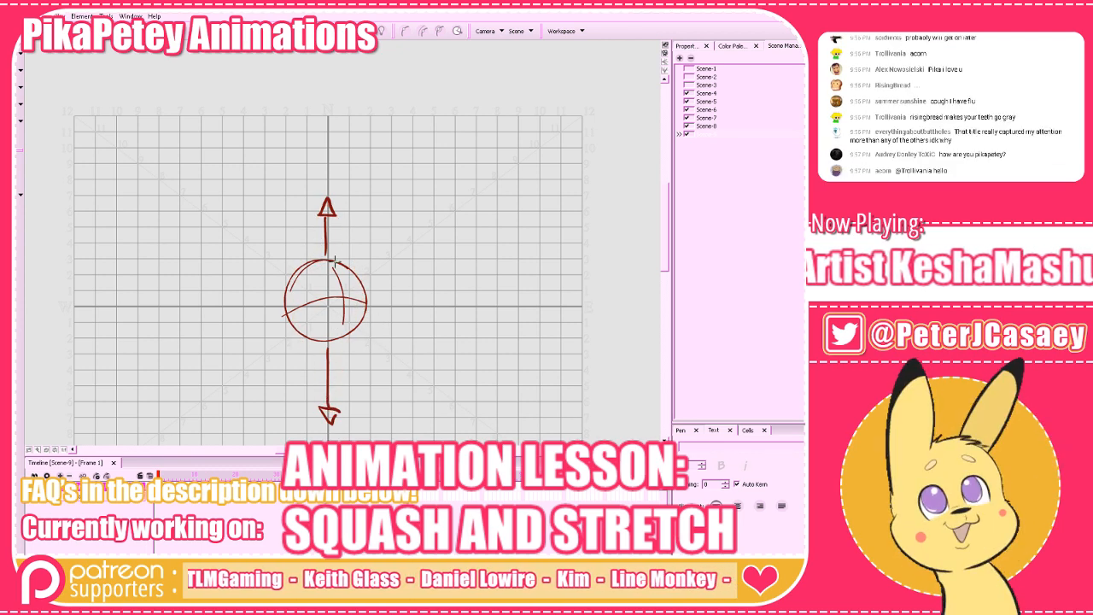
Draw two small circles beside the ball, one level with the upper arrow tip and one level with the lower tip.
left_click_drag(398, 317, 358, 313)
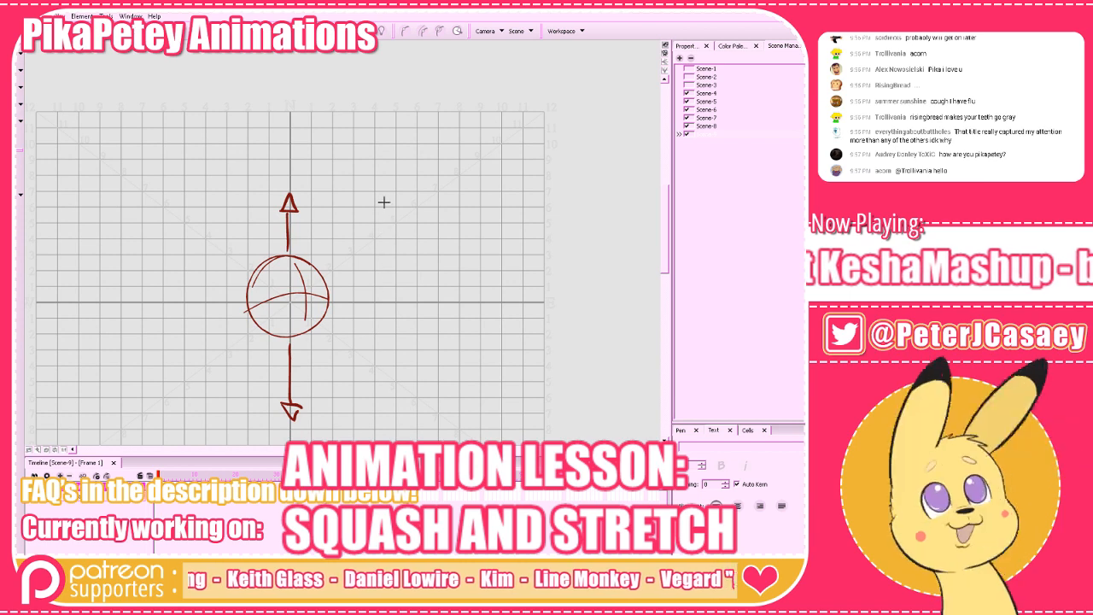
left_click_drag(385, 191, 403, 195)
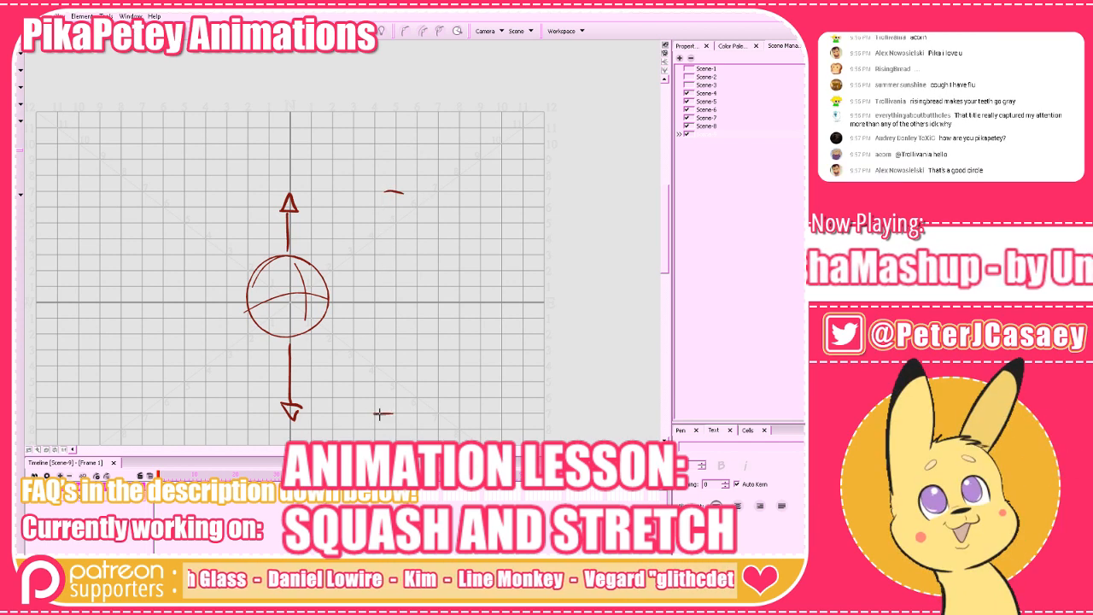
mouse_move(374, 413)
left_mouse_down()
mouse_move(390, 413)
mouse_move(372, 369)
mouse_move(380, 419)
left_mouse_up()
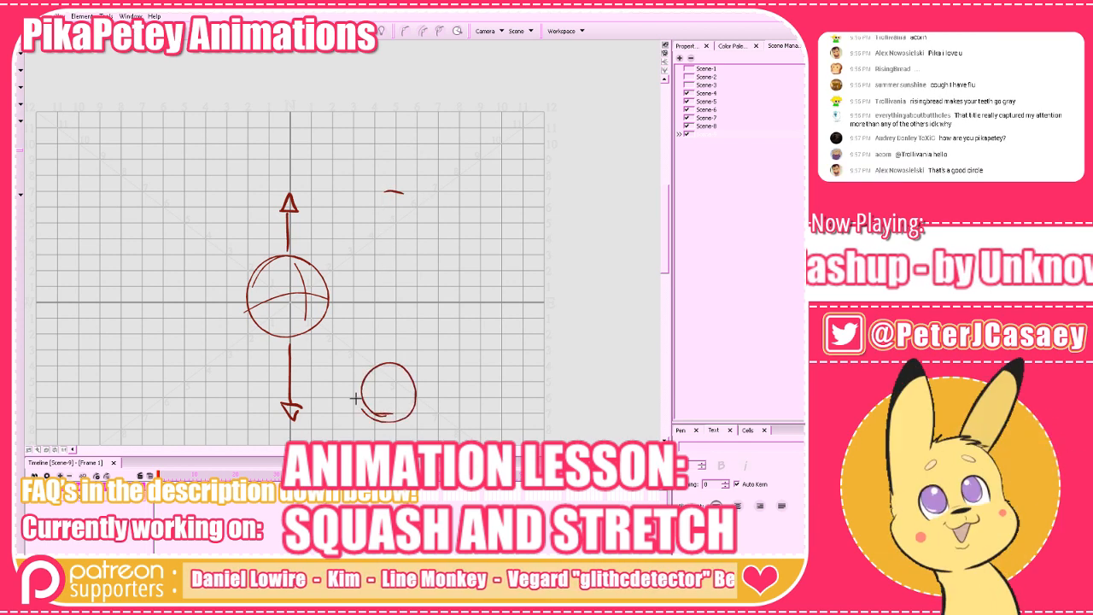
mouse_move(389, 199)
left_mouse_down()
mouse_move(404, 232)
mouse_move(370, 204)
mouse_move(413, 210)
mouse_move(370, 229)
mouse_move(410, 219)
left_mouse_up()
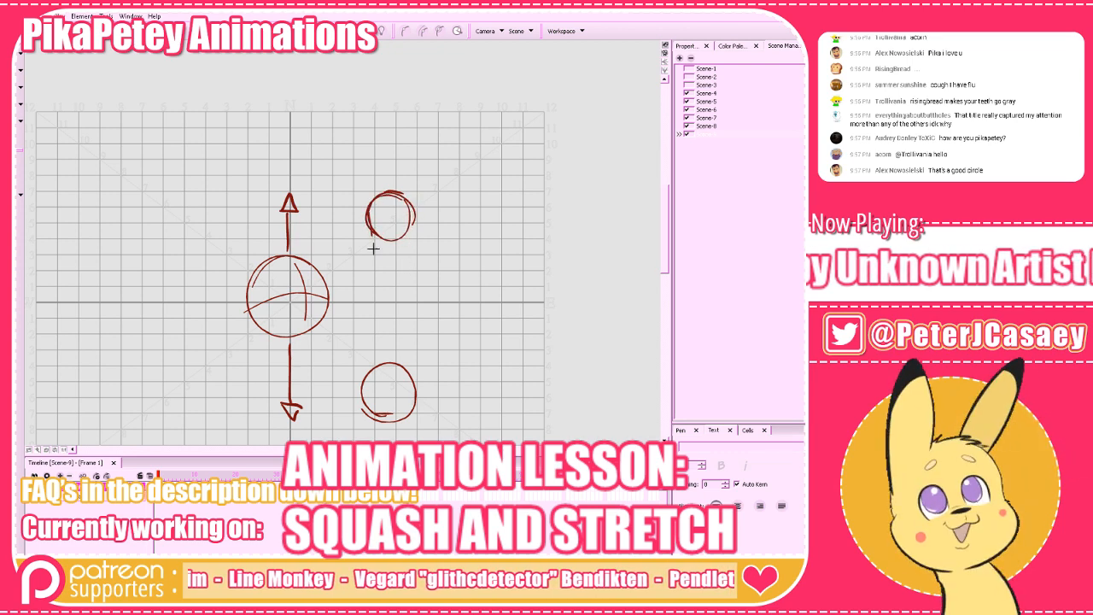
Join the two small circles with inward-curving sides and draw a small upward arrow beside the upper circle.
left_click_drag(505, 325, 513, 316)
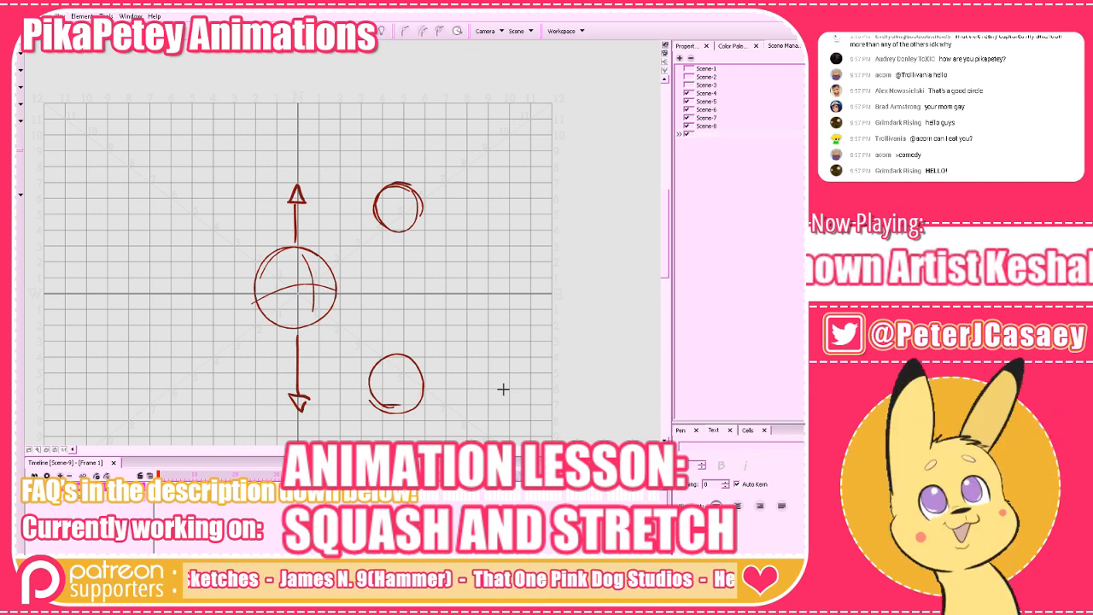
mouse_move(426, 389)
left_mouse_down()
mouse_move(379, 407)
mouse_move(368, 384)
mouse_move(391, 303)
mouse_move(373, 216)
mouse_move(390, 184)
mouse_move(419, 193)
mouse_move(406, 299)
mouse_move(425, 385)
left_mouse_up()
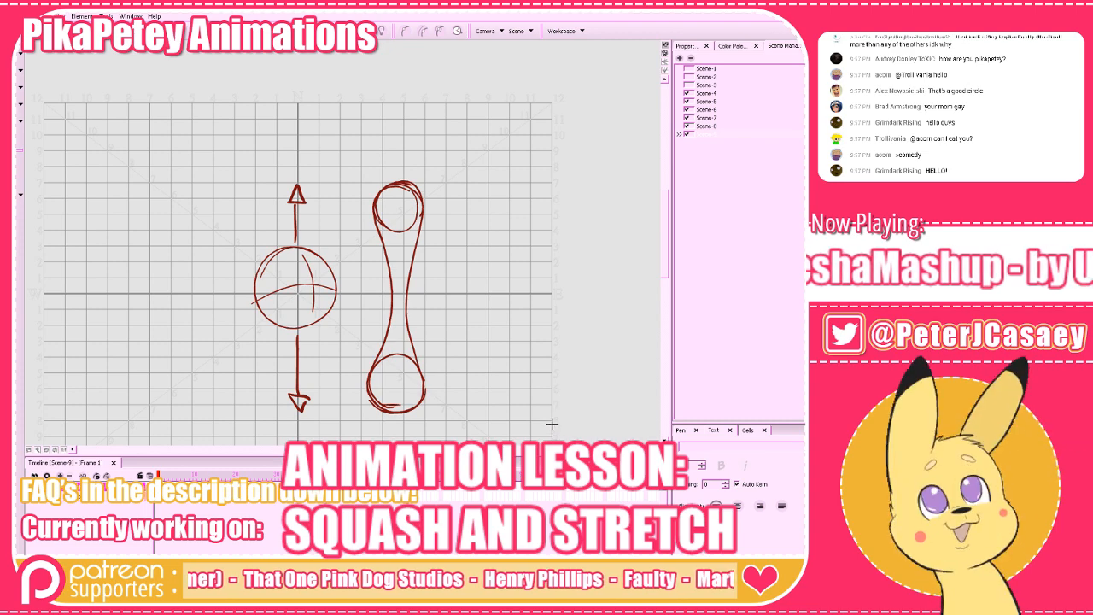
left_click_drag(440, 219, 449, 180)
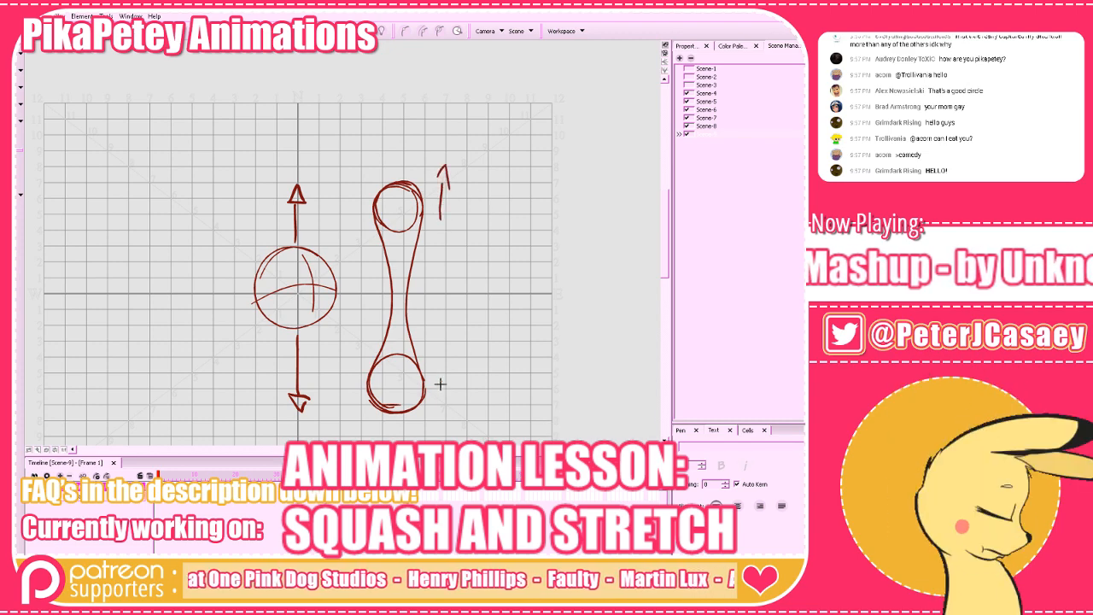
Draw a downward arrow beside the lower small circle of the stretched shape.
left_click_drag(441, 382, 443, 425)
left_click_drag(436, 411, 454, 415)
Draw a tall, narrow capsule on the ball's empty side, capped by short horizontal marks level with the two arrow tips.
key("space")
mouse_move(481, 377)
left_mouse_down()
mouse_move(598, 363)
mouse_move(611, 379)
left_mouse_up()
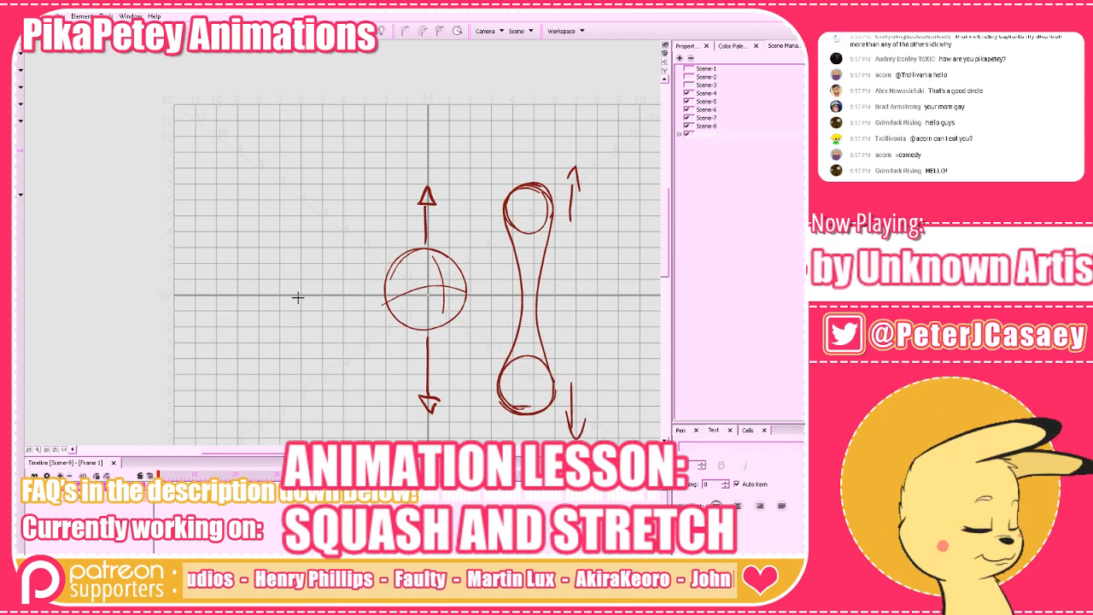
left_click_drag(298, 297, 310, 271)
key("ctrl+z")
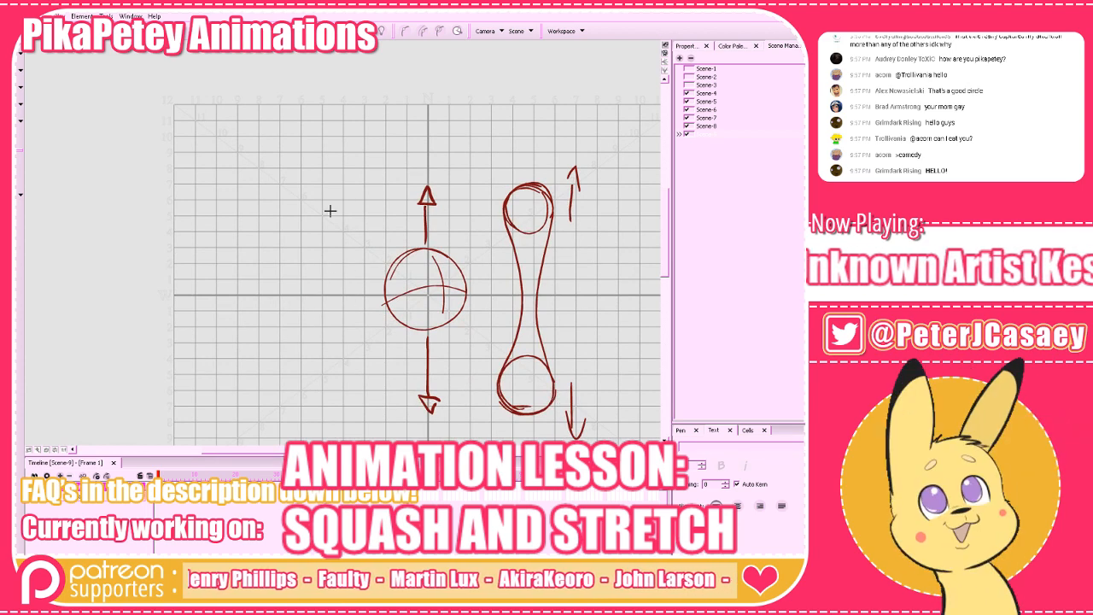
left_click_drag(315, 179, 357, 182)
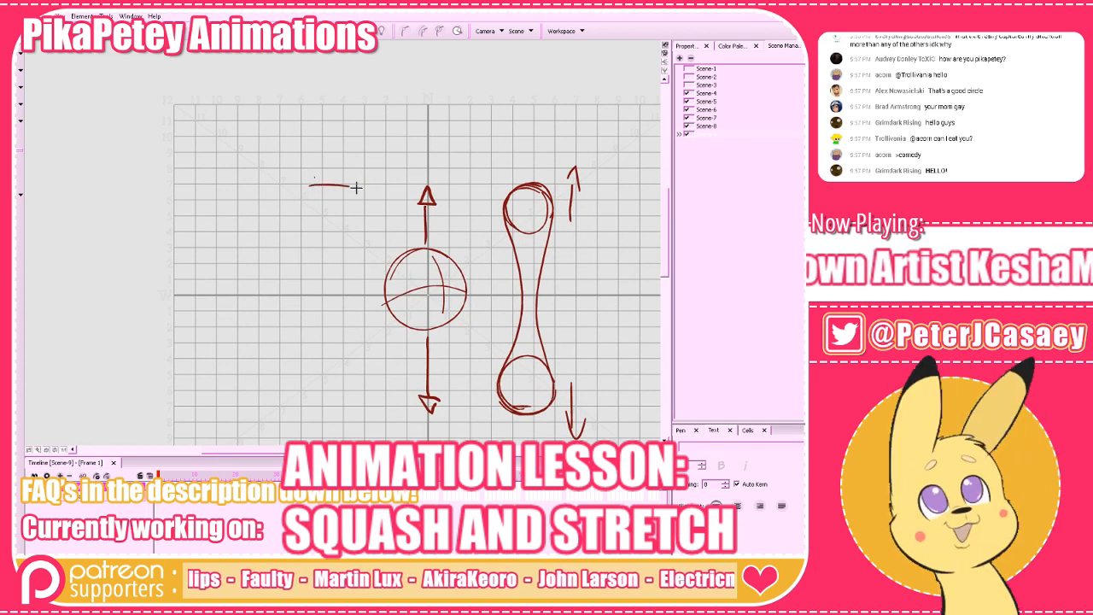
mouse_move(314, 404)
left_mouse_down()
mouse_move(353, 405)
mouse_move(323, 405)
mouse_move(318, 324)
mouse_move(319, 214)
mouse_move(342, 201)
mouse_move(347, 355)
mouse_move(326, 408)
mouse_move(311, 260)
mouse_move(339, 193)
mouse_move(349, 369)
mouse_move(339, 397)
left_mouse_up()
key("alt+e")
left_click_drag(314, 208, 315, 385)
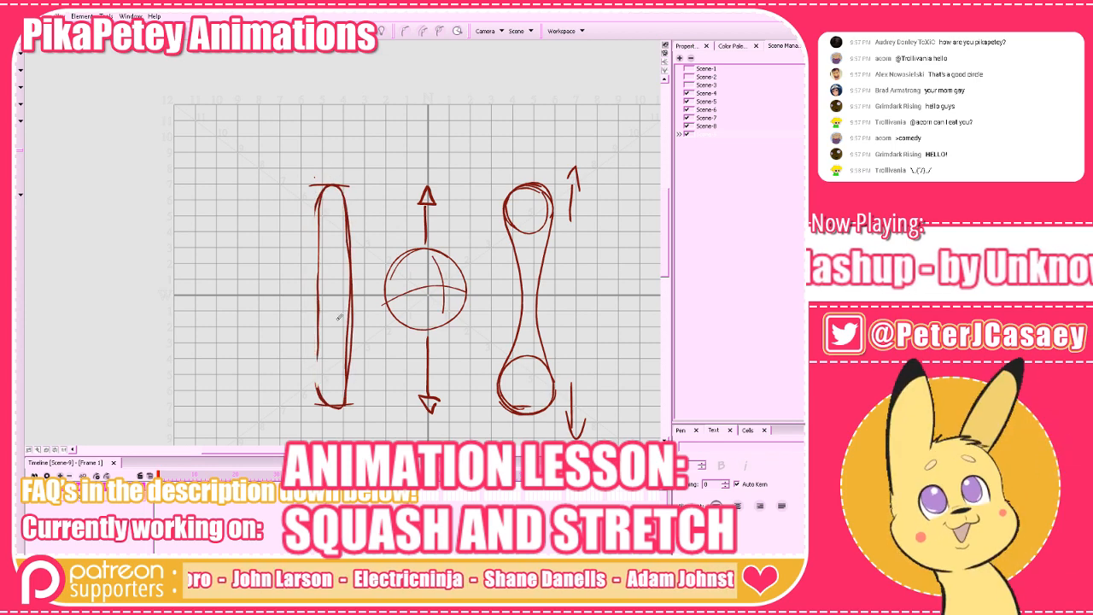
Beside the capsule, draw an equally tall teardrop shape with a narrow top and a round ball at the bottom.
left_click_drag(563, 326, 552, 324)
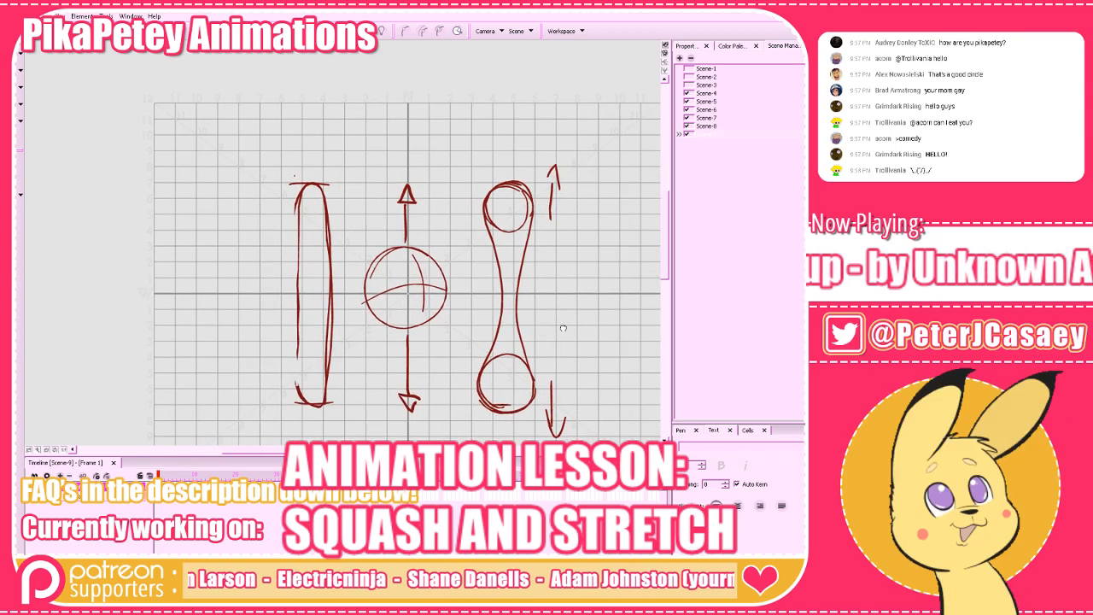
mouse_move(474, 362)
left_mouse_down()
mouse_move(464, 322)
mouse_move(422, 346)
left_mouse_up()
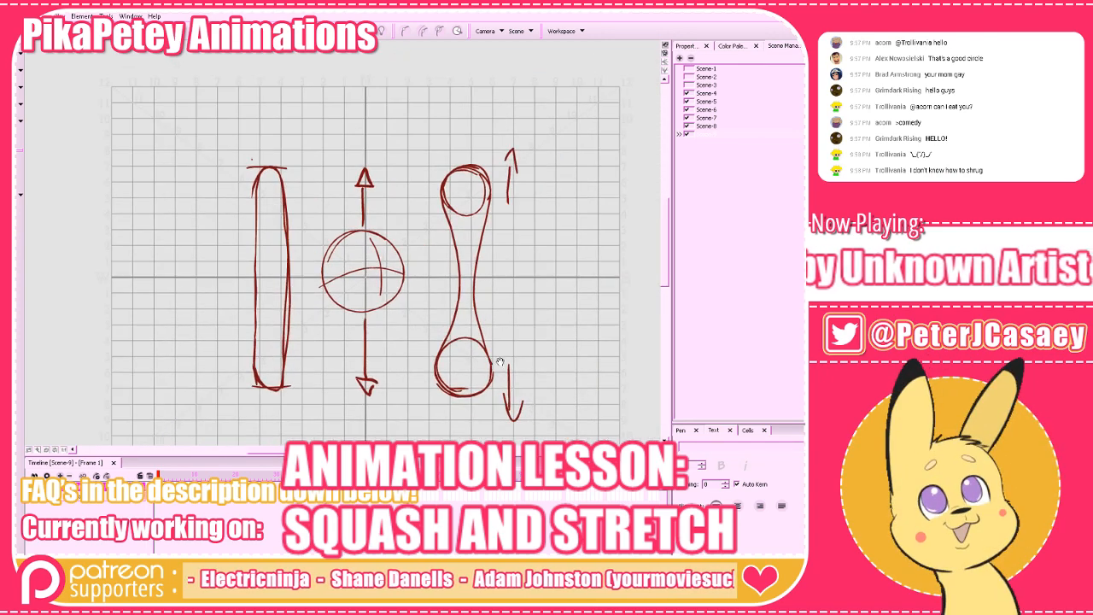
left_click_drag(548, 361, 585, 367)
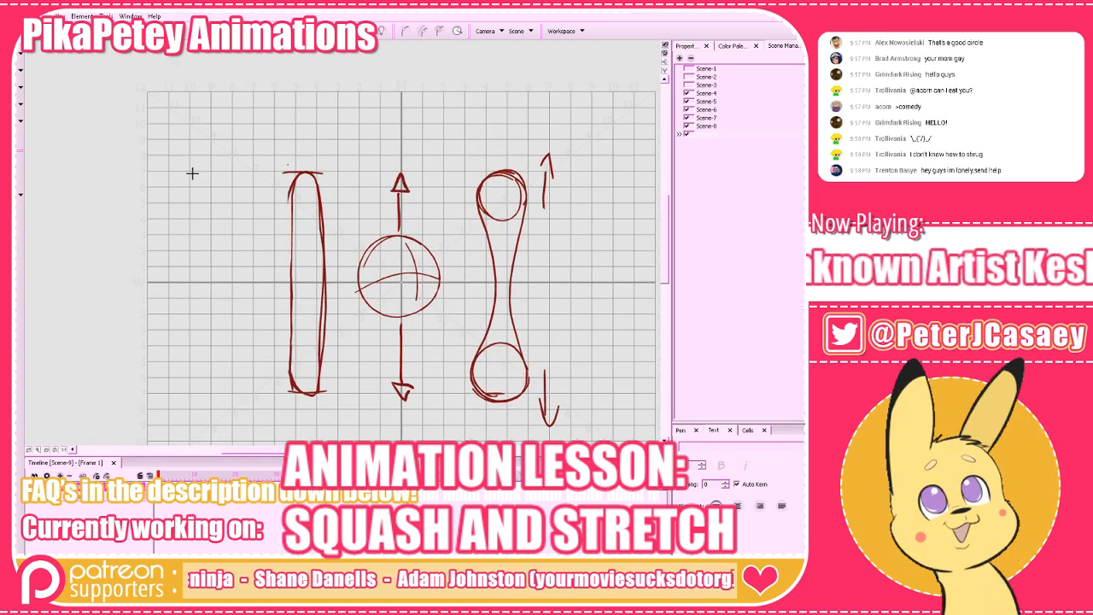
left_click_drag(191, 172, 232, 171)
mouse_move(195, 393)
left_mouse_down()
mouse_move(241, 396)
mouse_move(199, 358)
mouse_move(212, 398)
mouse_move(231, 344)
left_mouse_up()
key("ctrl+z")
mouse_move(234, 397)
left_mouse_down()
mouse_move(193, 365)
mouse_move(202, 245)
mouse_move(224, 171)
mouse_move(246, 348)
left_mouse_up()
key("ctrl+z")
mouse_move(193, 374)
left_mouse_down()
mouse_move(213, 180)
mouse_move(225, 180)
mouse_move(243, 394)
mouse_move(194, 385)
mouse_move(245, 350)
mouse_move(210, 394)
left_mouse_up()
key("ctrl+z")
mouse_move(255, 368)
left_mouse_down()
mouse_move(253, 381)
mouse_move(190, 346)
mouse_move(214, 181)
mouse_move(229, 201)
mouse_move(251, 361)
mouse_move(196, 370)
mouse_move(196, 349)
left_mouse_up()
left_click_drag(210, 205, 198, 360)
mouse_move(231, 190)
left_mouse_down()
mouse_move(248, 327)
mouse_move(215, 295)
mouse_move(202, 361)
mouse_move(223, 174)
mouse_move(248, 371)
left_mouse_up()
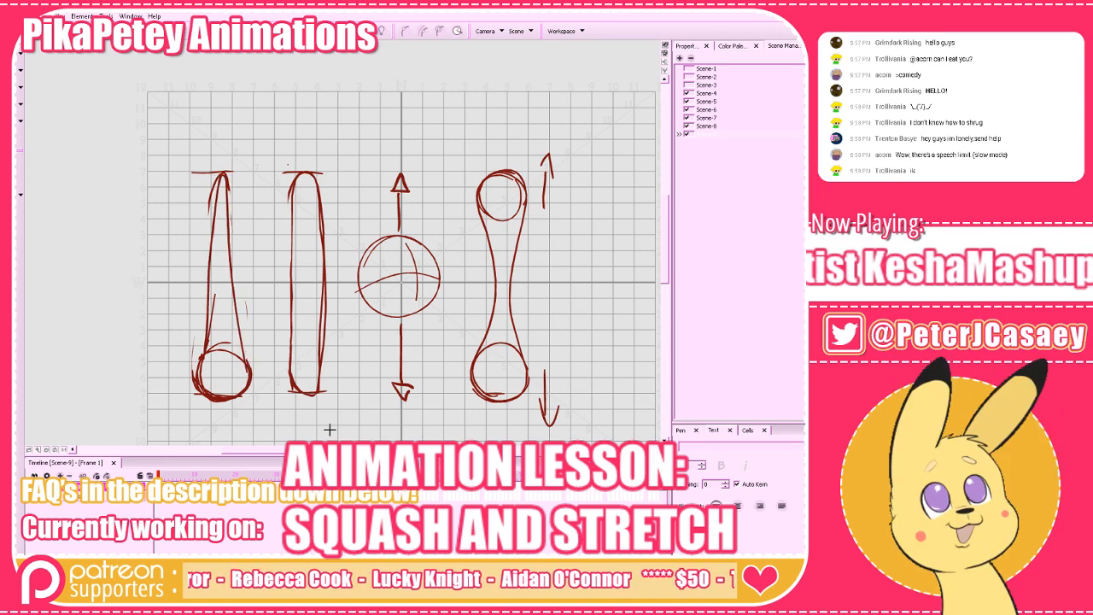
Hide the drawing grid and erase the construction strokes inside the teardrop shape.
left_click_drag(452, 330, 449, 302)
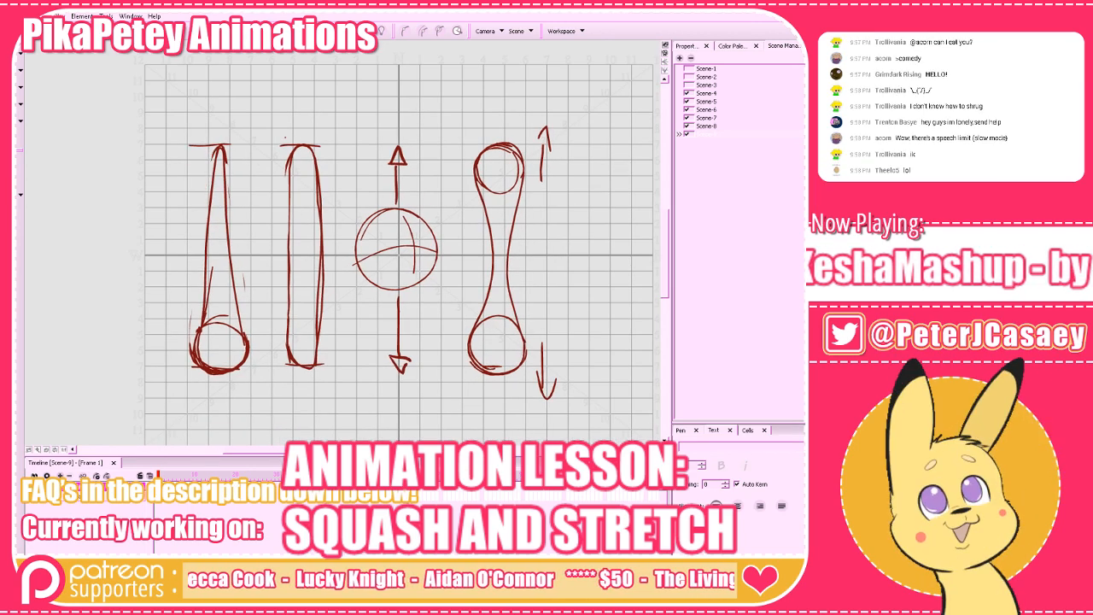
left_click(365, 31)
left_click_drag(573, 350, 573, 351)
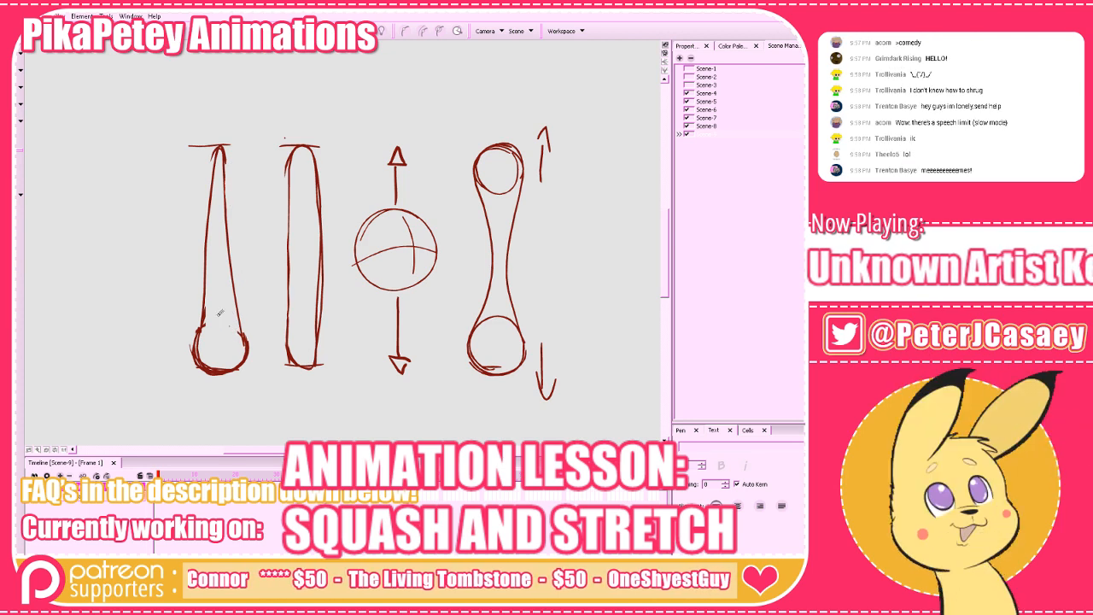
Show the color palette and reorder it ahead of the properties view.
left_click_drag(574, 354, 550, 378)
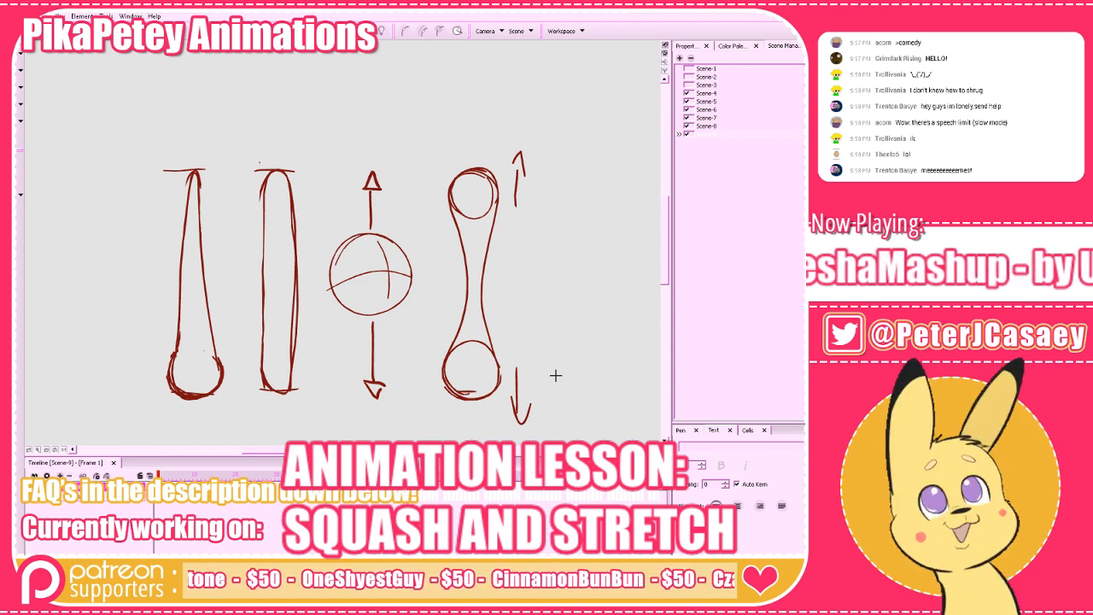
left_click(732, 45)
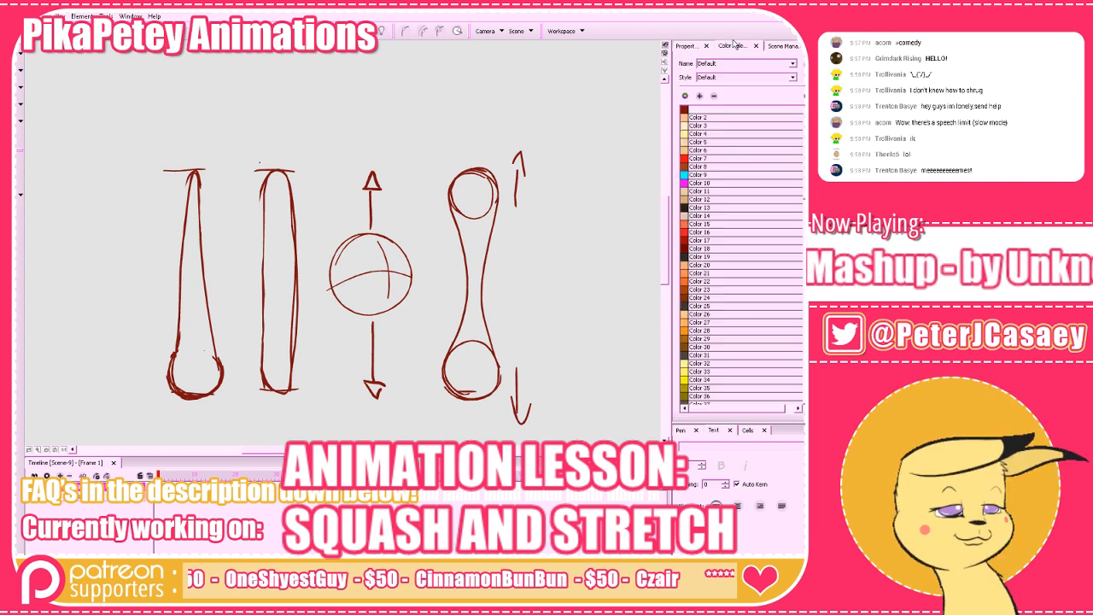
left_click_drag(734, 44, 713, 216)
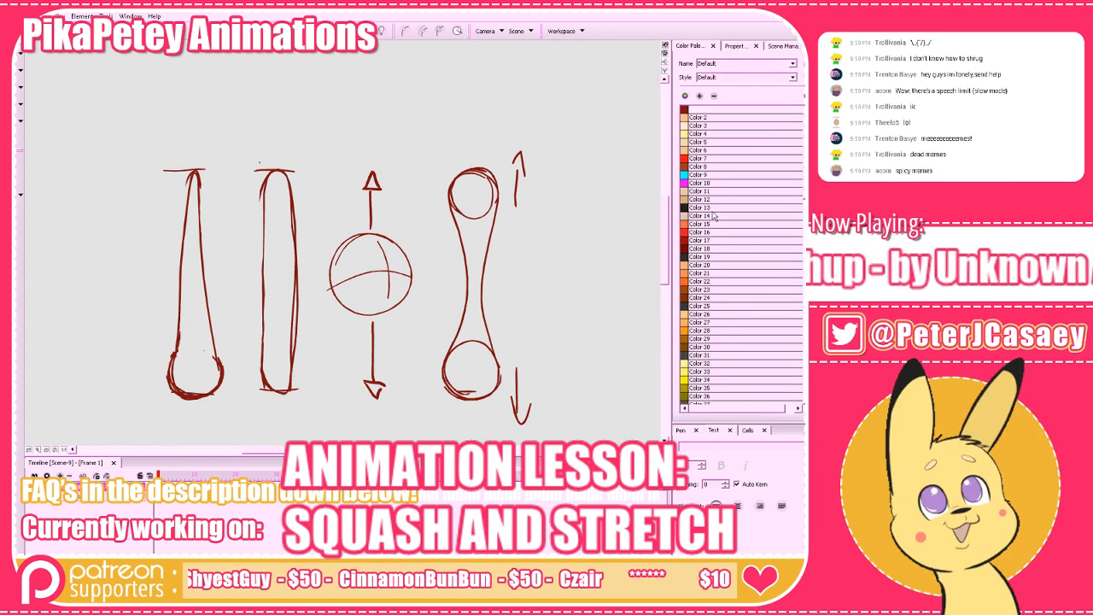
Try a stroke in Color 9 below the two-circle stretched shape, undo it, and circle the shape in magenta Color 10.
left_click(684, 174)
mouse_move(499, 393)
left_mouse_down()
mouse_move(477, 425)
mouse_move(409, 258)
mouse_move(500, 144)
mouse_move(502, 416)
mouse_move(416, 260)
mouse_move(517, 157)
mouse_move(481, 416)
left_mouse_up()
key("ctrl+z")
left_click(684, 183)
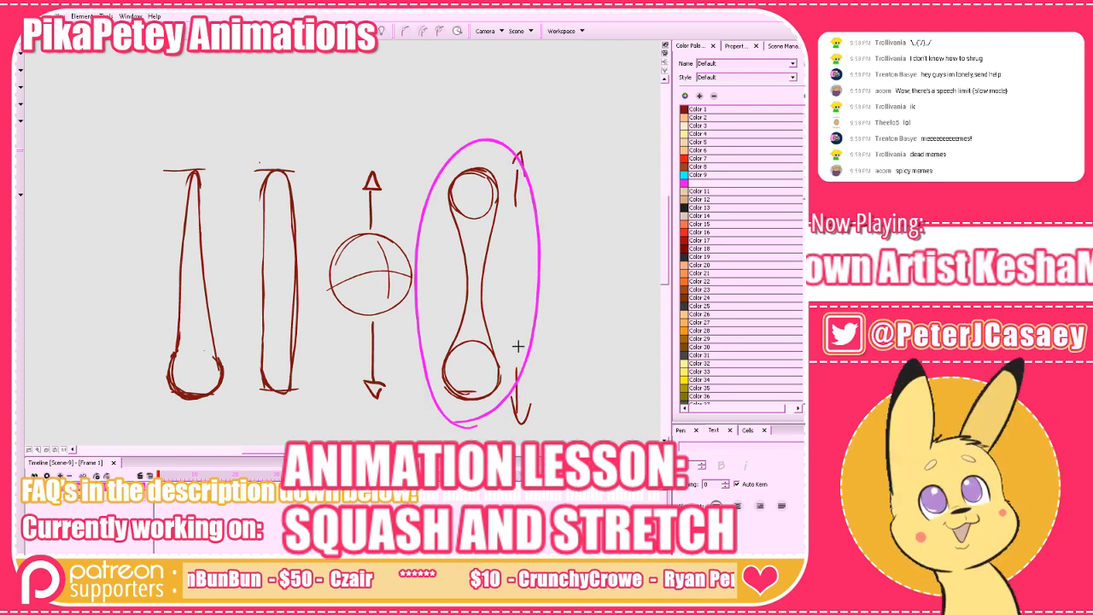
Try magenta fills in both end circles and magenta arrows beside them, and undo these marks together with the surrounding ellipse.
left_click_drag(469, 371, 466, 380)
mouse_move(475, 184)
left_mouse_down()
mouse_move(475, 199)
mouse_move(514, 165)
left_mouse_up()
mouse_move(504, 357)
left_mouse_down()
mouse_move(507, 397)
mouse_move(512, 382)
left_mouse_up()
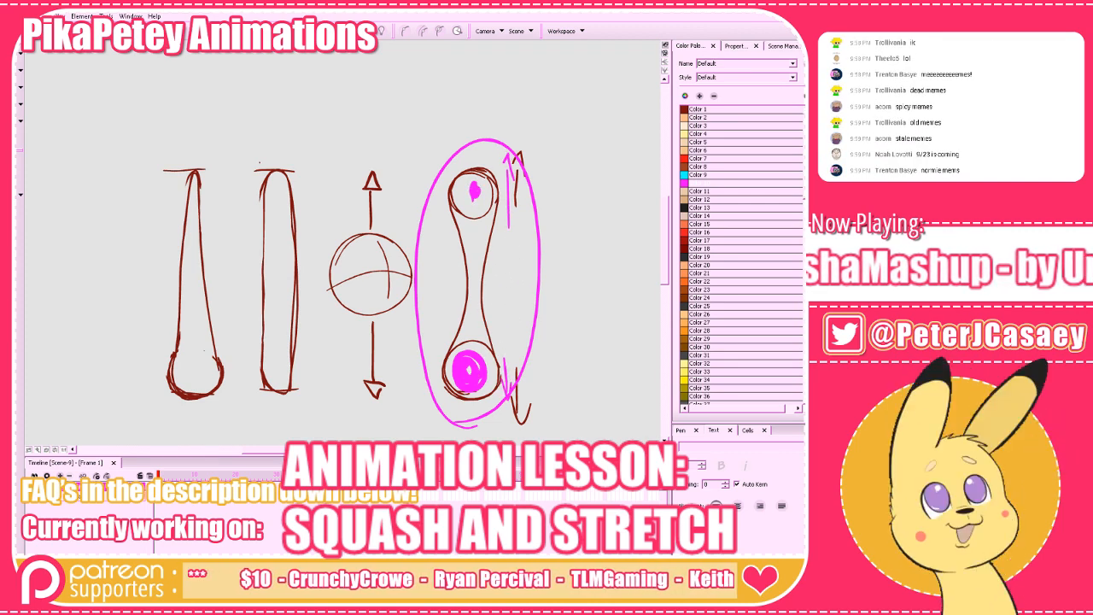
key("ctrl+z")
key("ctrl+z")
key("ctrl+z")
key("ctrl+z")
key("ctrl+z")
key("ctrl+z")
key("ctrl+z")
key("ctrl+z")
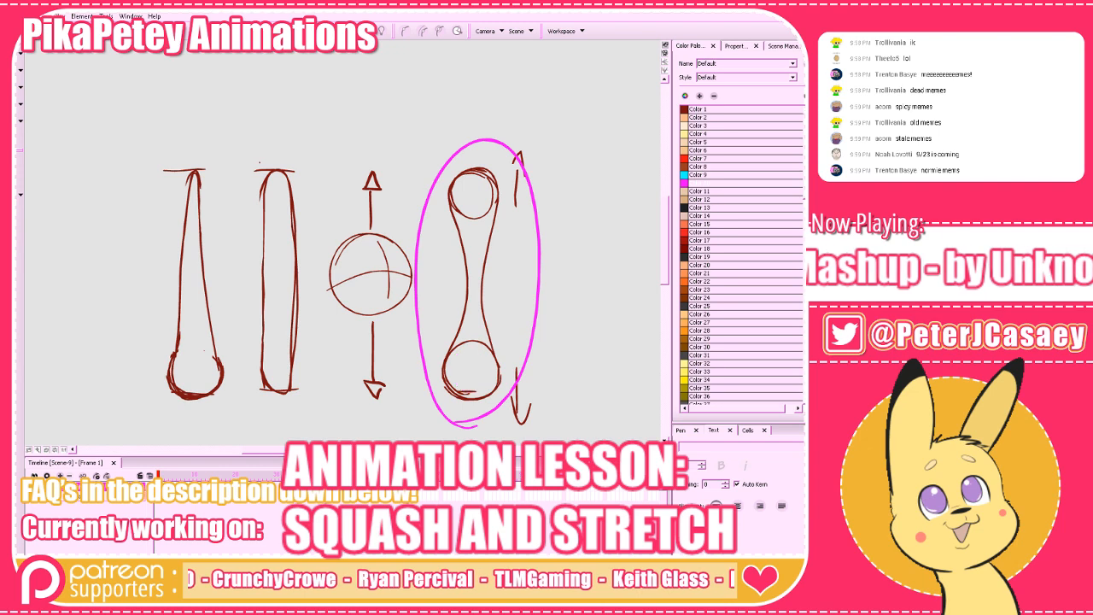
key("ctrl+z")
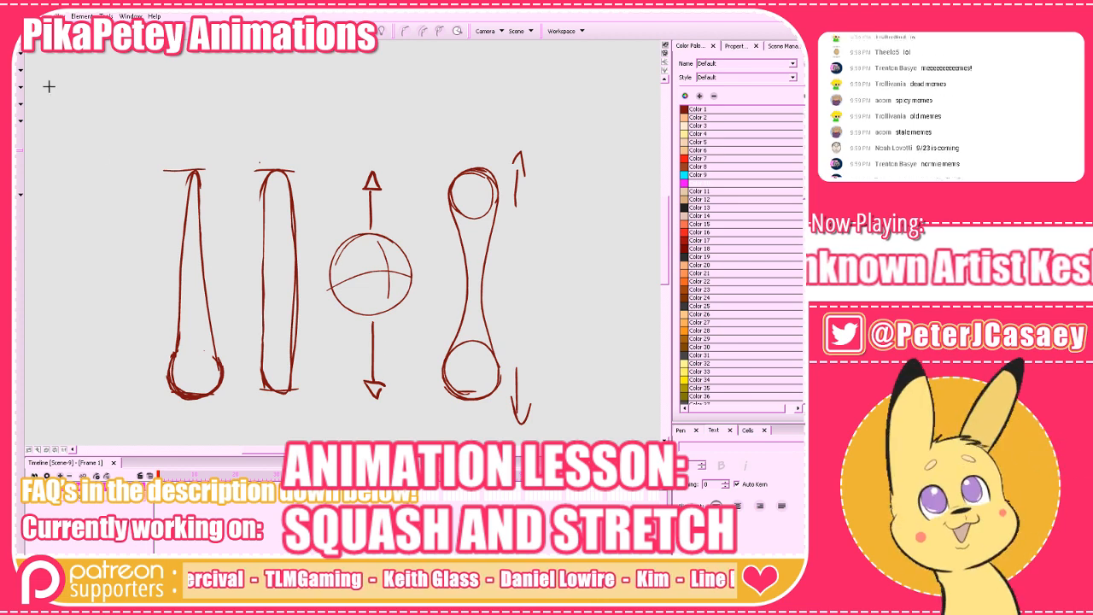
Try selecting the two-circle stretched shape and rotating it to a nearly horizontal position.
mouse_move(493, 148)
left_mouse_down()
mouse_move(491, 419)
mouse_move(439, 445)
left_mouse_up()
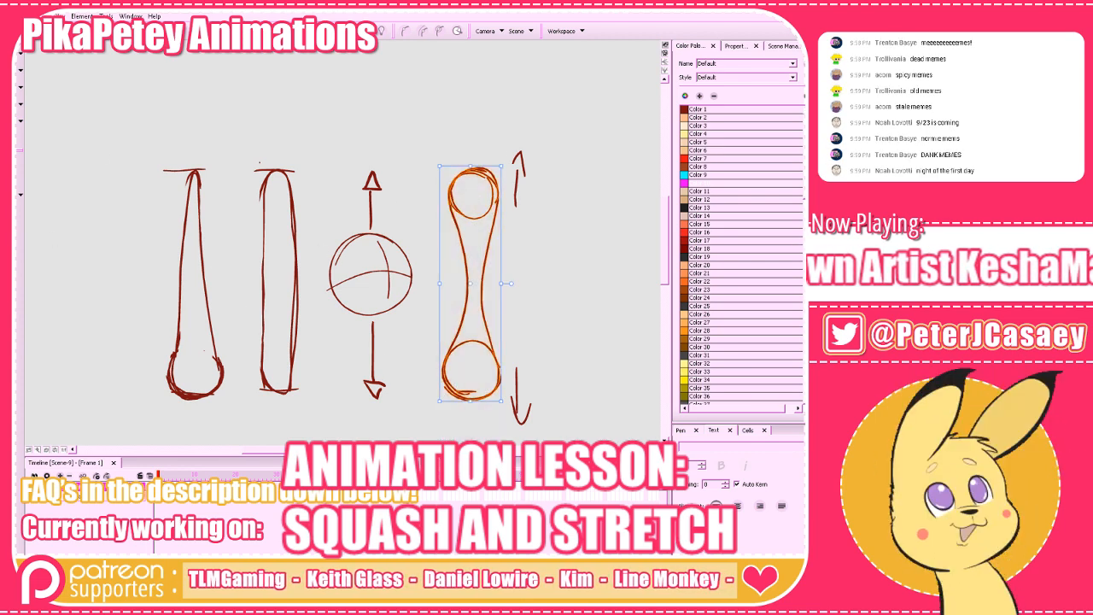
left_click_drag(598, 393, 449, 384)
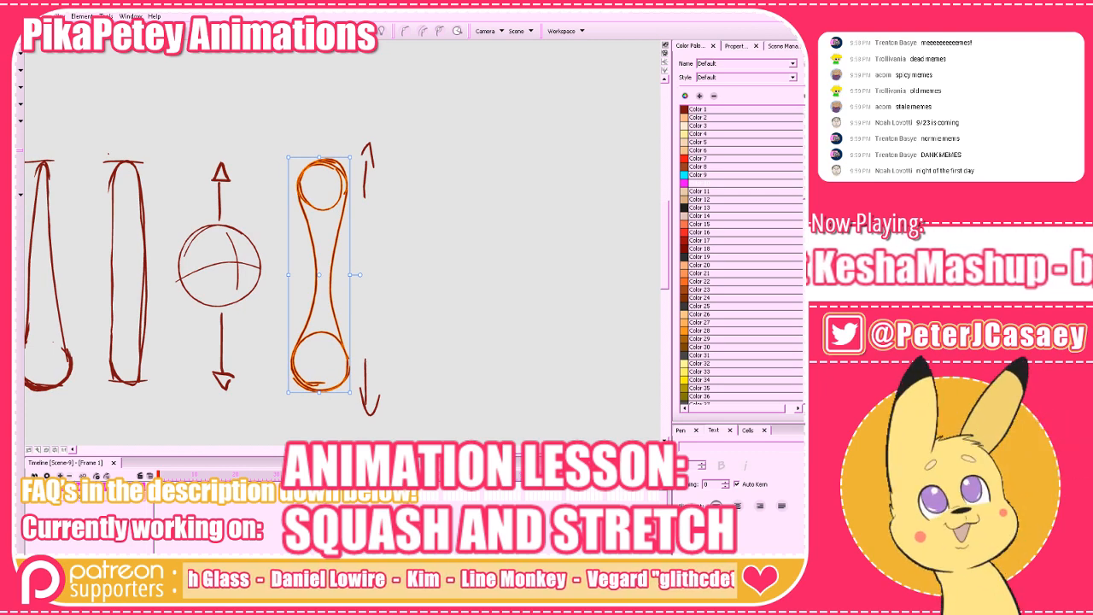
left_click_drag(356, 164, 557, 318)
Choose Color 1 and activate the Brush tool.
left_click_drag(541, 369, 498, 371)
left_click(685, 112)
key("alt+b")
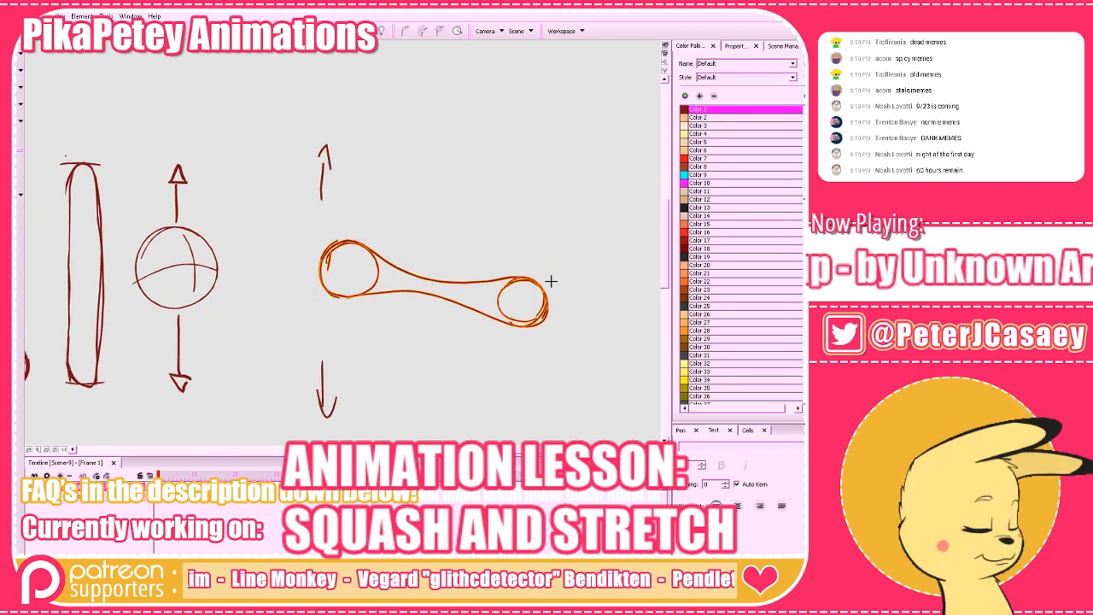
Try sketching curly strokes at both ends of the tilted shape and short marks around its smaller circle, and undo them.
mouse_move(522, 276)
left_mouse_down()
mouse_move(552, 297)
mouse_move(556, 279)
mouse_move(571, 293)
mouse_move(573, 284)
mouse_move(566, 315)
mouse_move(594, 331)
left_mouse_up()
key("ctrl+z")
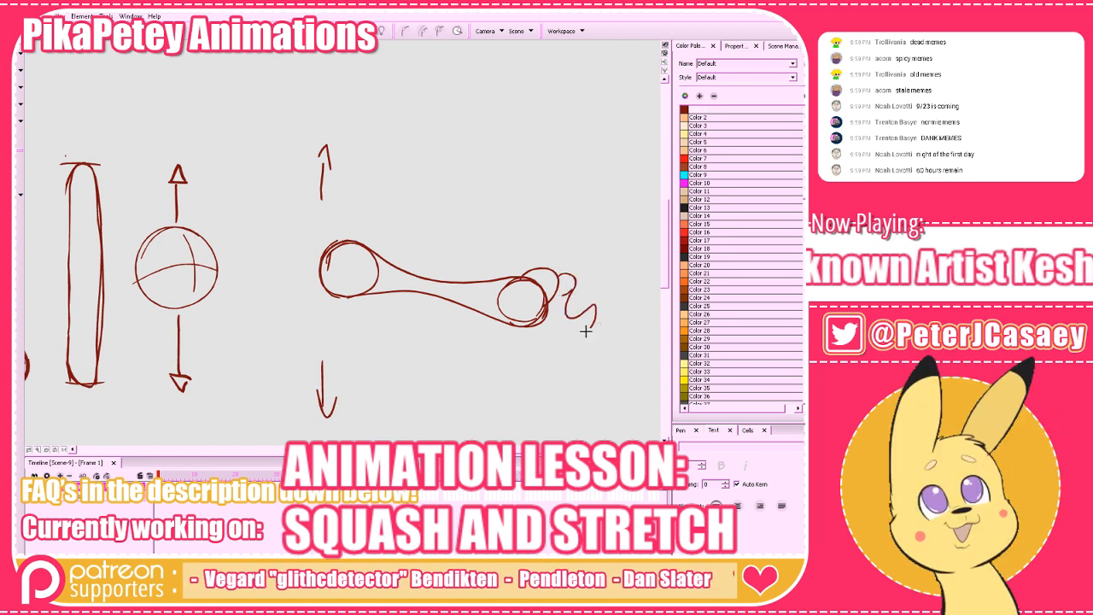
left_click_drag(320, 228, 295, 254)
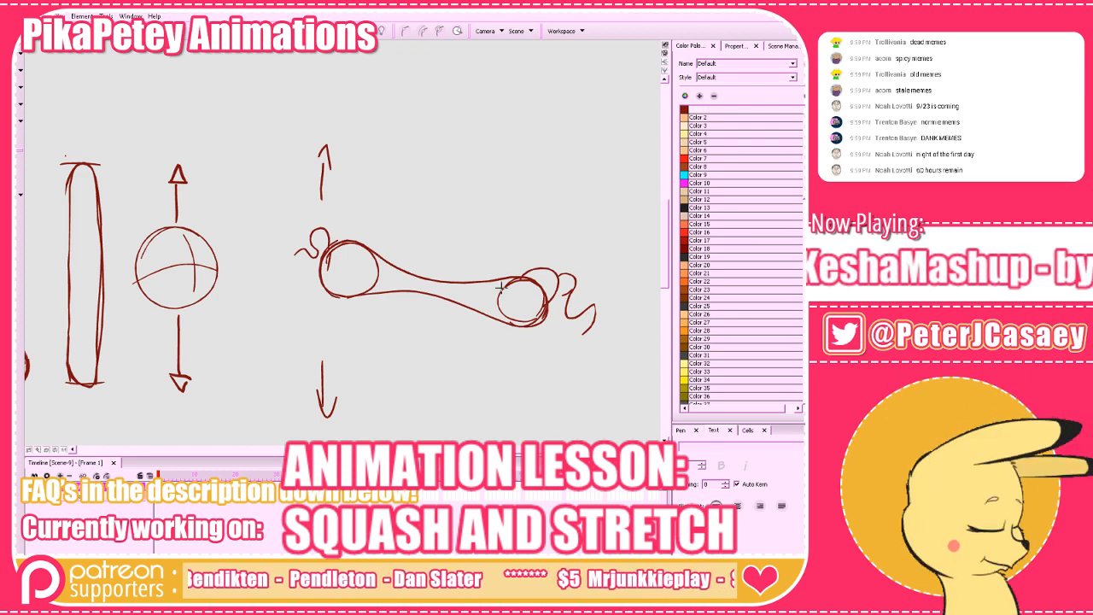
mouse_move(501, 291)
left_mouse_down()
mouse_move(499, 341)
mouse_move(547, 325)
left_mouse_up()
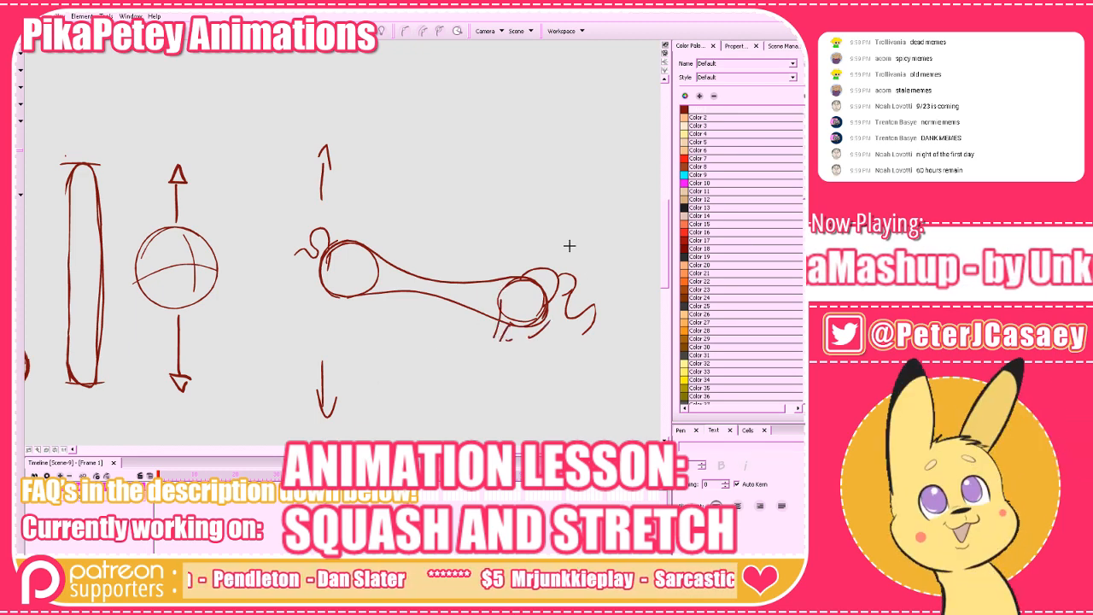
key("ctrl+z")
key("ctrl+z")
key("ctrl+z")
key("ctrl+z")
key("ctrl+z")
key("ctrl+z")
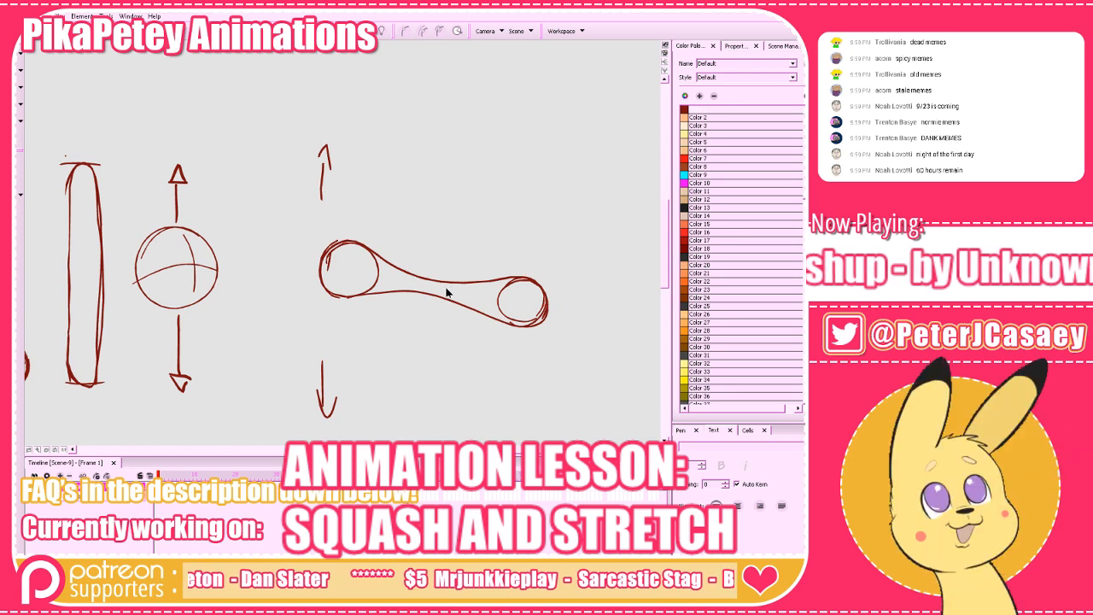
Undo the rotation of the two-circle stretched shape.
key("ctrl+z")
key("ctrl+z")
key("ctrl+z")
key("ctrl+z")
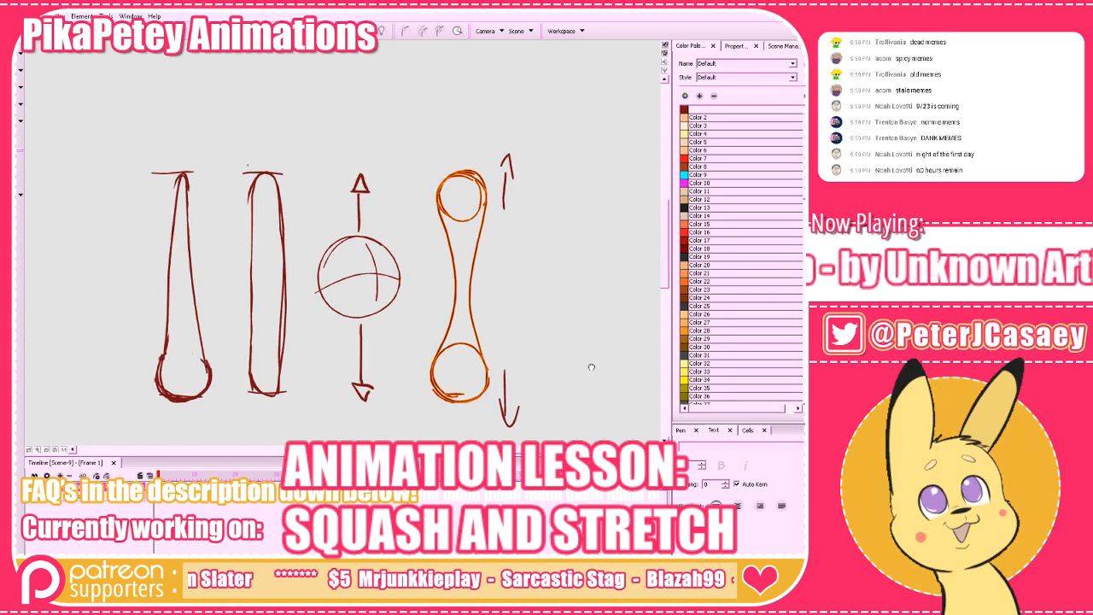
Redraw the sides of the tall capsule with heavier strokes and erase the stray dots around it.
left_click_drag(591, 368, 538, 371)
left_click(376, 207)
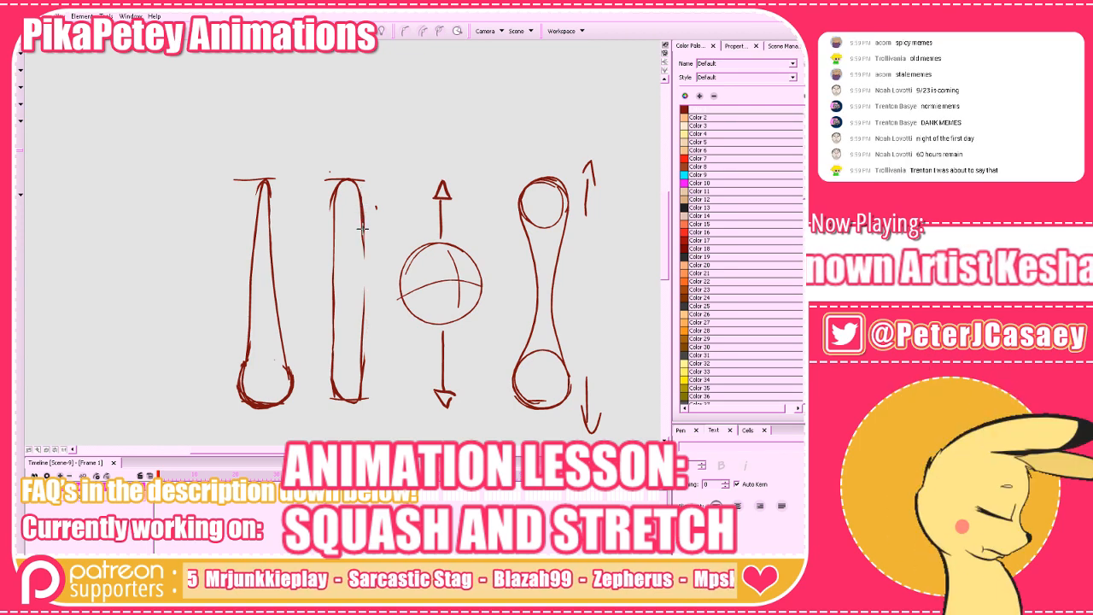
mouse_move(363, 227)
left_mouse_down()
mouse_move(356, 401)
mouse_move(337, 391)
mouse_move(328, 305)
mouse_move(340, 182)
mouse_move(364, 212)
mouse_move(365, 398)
left_mouse_up()
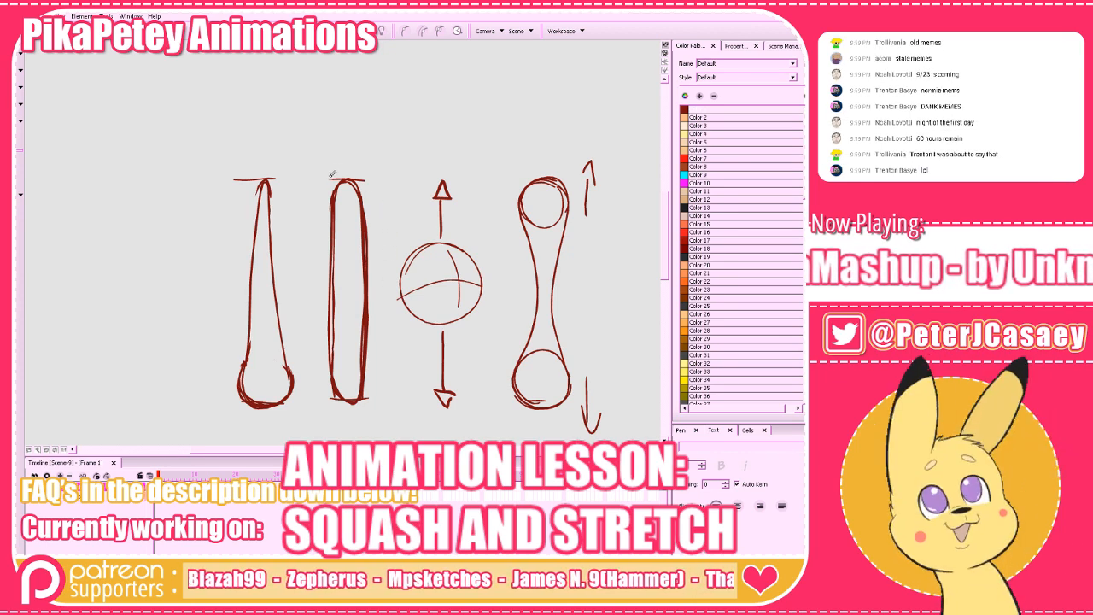
Circle the tall capsule with repeated ellipses in magenta Color 10.
left_click(688, 186)
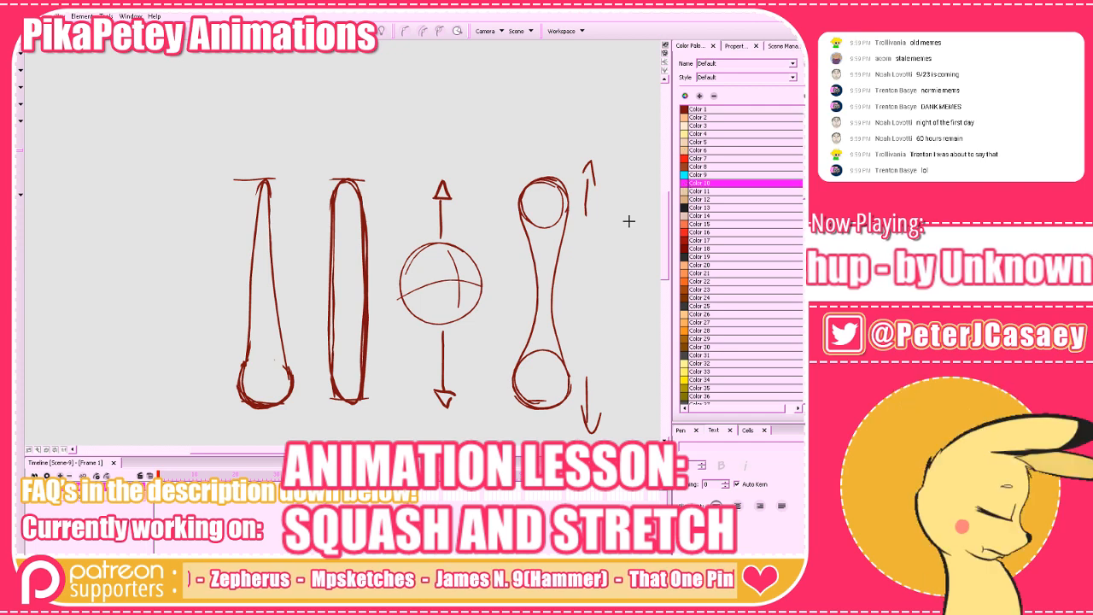
mouse_move(371, 413)
left_mouse_down()
mouse_move(342, 431)
mouse_move(375, 171)
mouse_move(330, 432)
mouse_move(315, 326)
left_mouse_up()
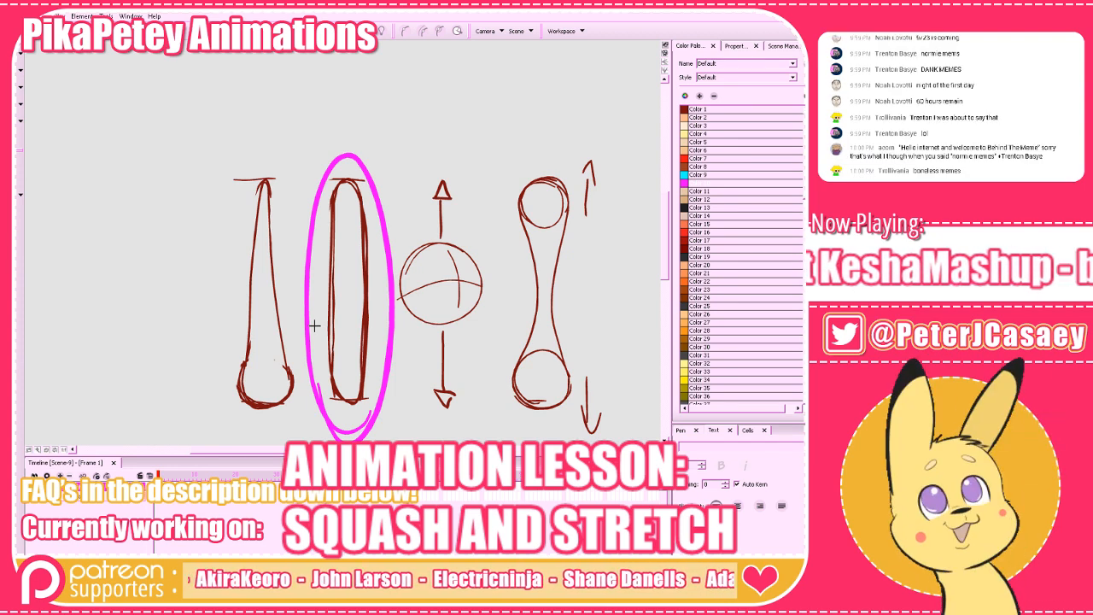
mouse_move(392, 320)
left_mouse_down()
mouse_move(345, 436)
mouse_move(372, 171)
mouse_move(300, 341)
left_mouse_up()
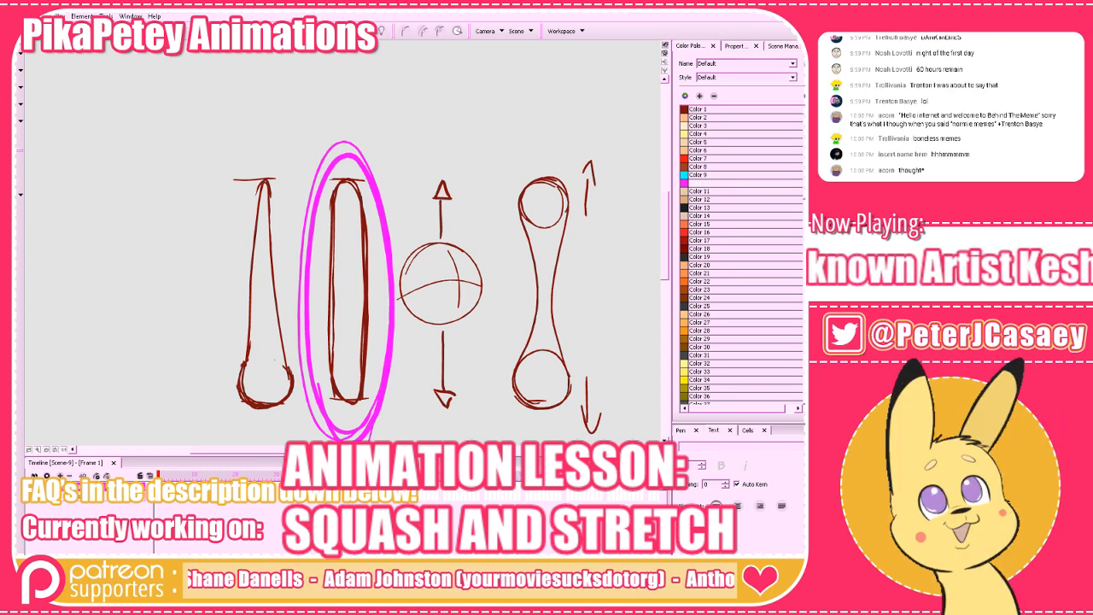
Circle the teardrop shape in magenta and fill in its round bottom end.
left_click_drag(499, 339, 657, 329)
mouse_move(446, 373)
left_mouse_down()
mouse_move(368, 376)
mouse_move(377, 168)
mouse_move(464, 216)
mouse_move(440, 409)
mouse_move(374, 379)
mouse_move(470, 215)
left_mouse_up()
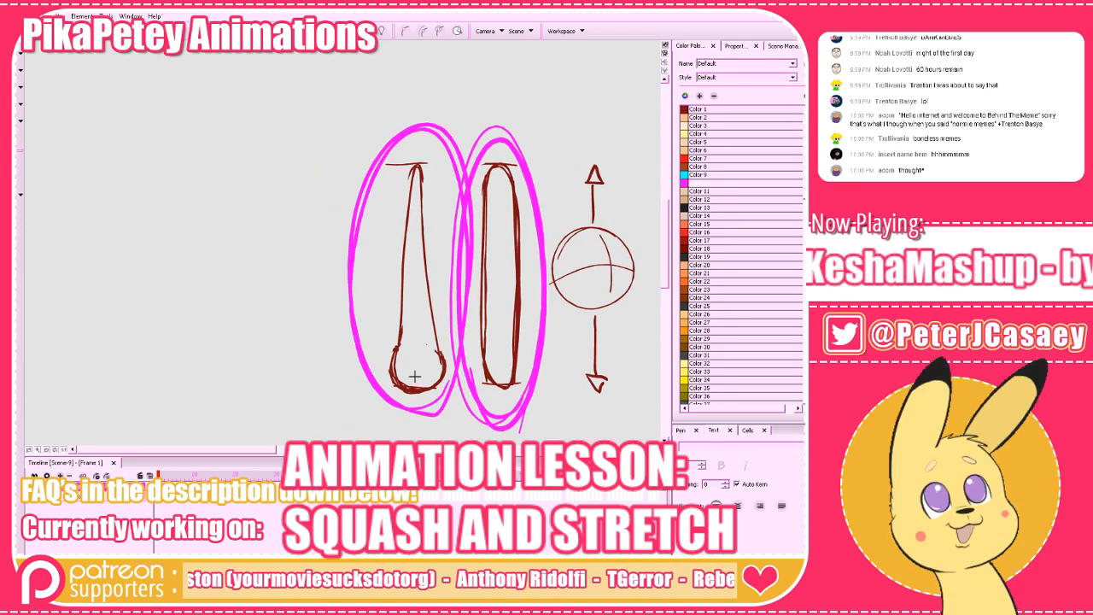
mouse_move(406, 342)
left_mouse_down()
mouse_move(391, 376)
mouse_move(417, 368)
left_mouse_up()
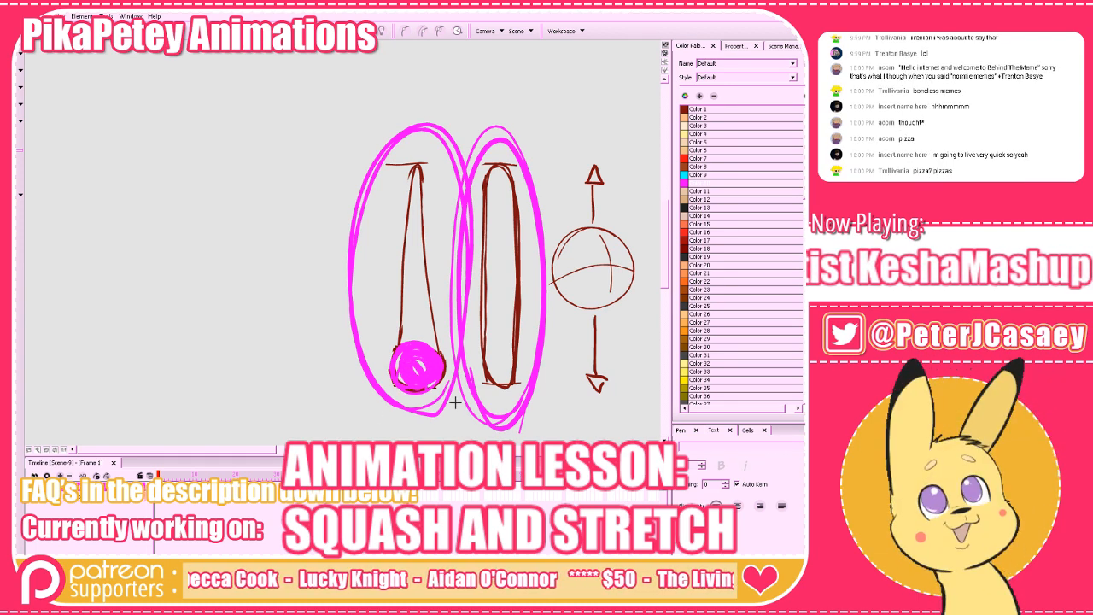
mouse_move(398, 377)
left_mouse_down()
mouse_move(408, 371)
mouse_move(400, 377)
left_mouse_up()
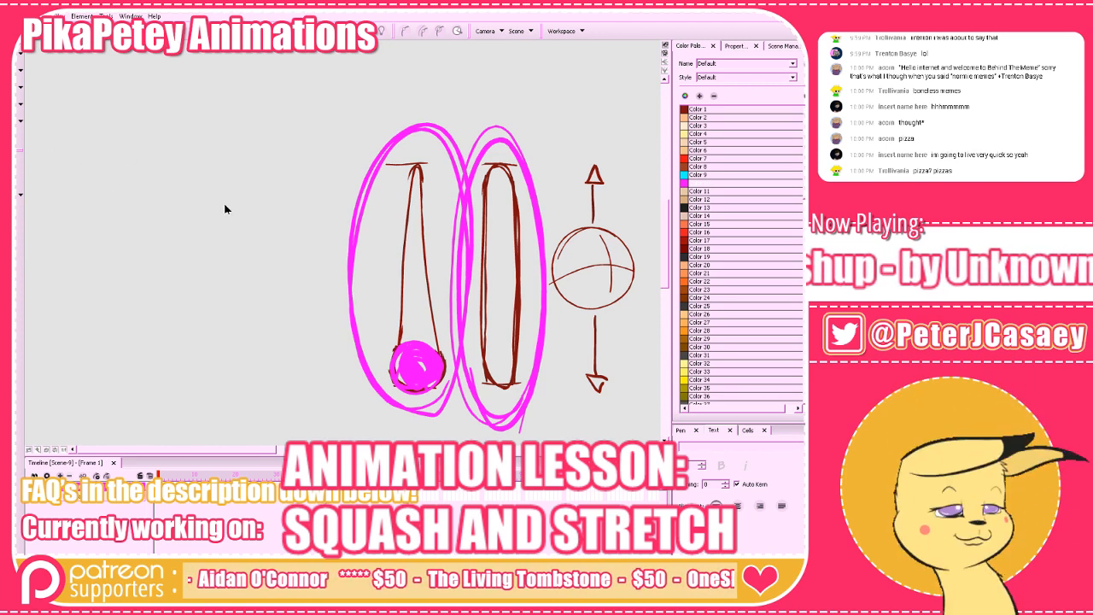
Delete the magenta fill in the teardrop's ball and the magenta ellipses around both shapes.
left_click(419, 376)
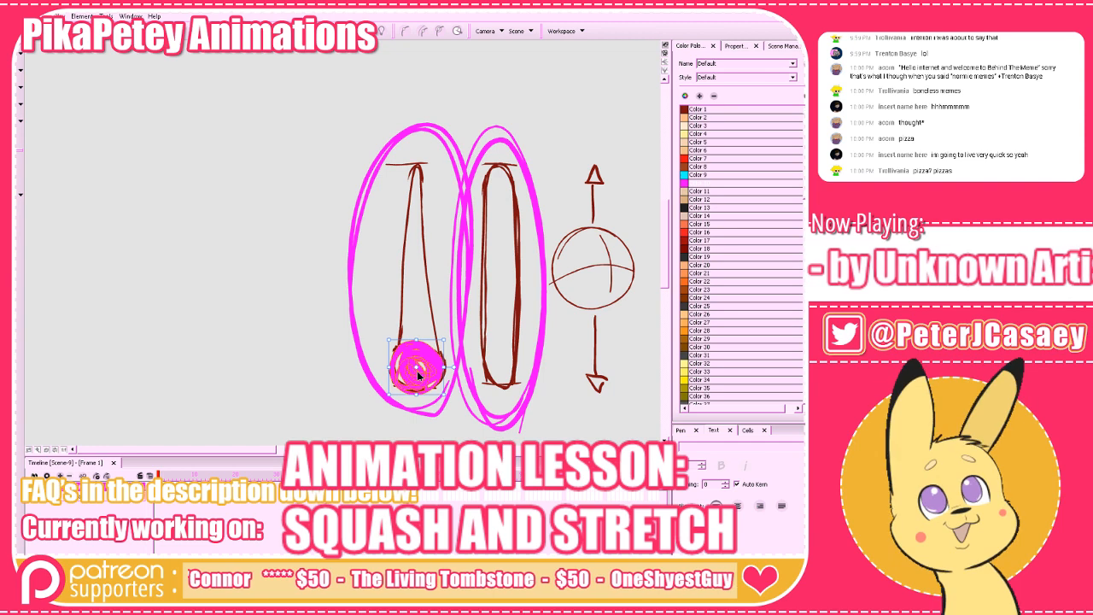
key("Delete")
left_click(476, 261)
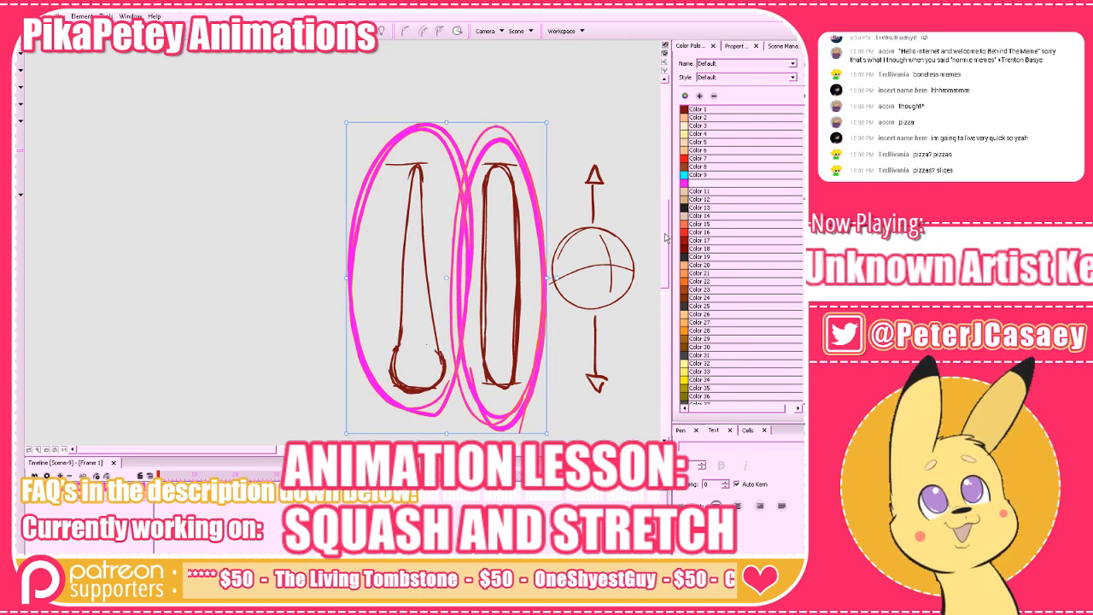
key("Delete")
Try circling the capsule in magenta and marking a line along one of its sides, and undo the last strokes.
mouse_move(576, 373)
left_mouse_down()
mouse_move(334, 395)
mouse_move(368, 379)
left_mouse_up()
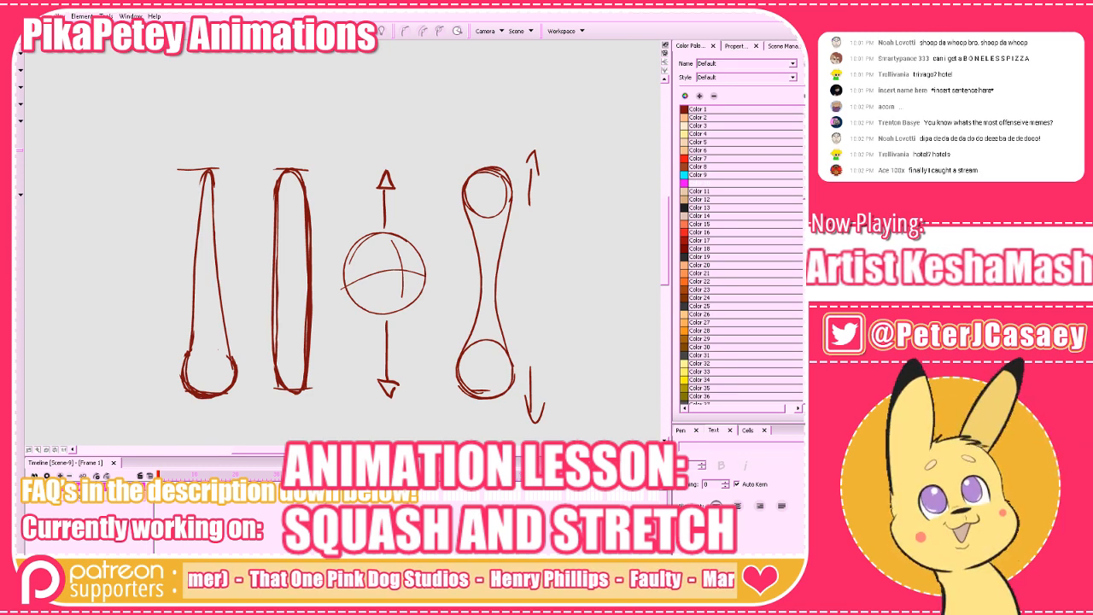
left_click_drag(295, 406, 248, 312)
mouse_move(316, 166)
left_mouse_down()
mouse_move(286, 405)
mouse_move(298, 149)
mouse_move(294, 398)
mouse_move(246, 224)
mouse_move(326, 366)
mouse_move(314, 197)
mouse_move(317, 396)
left_mouse_up()
key("ctrl+z")
key("ctrl+z")
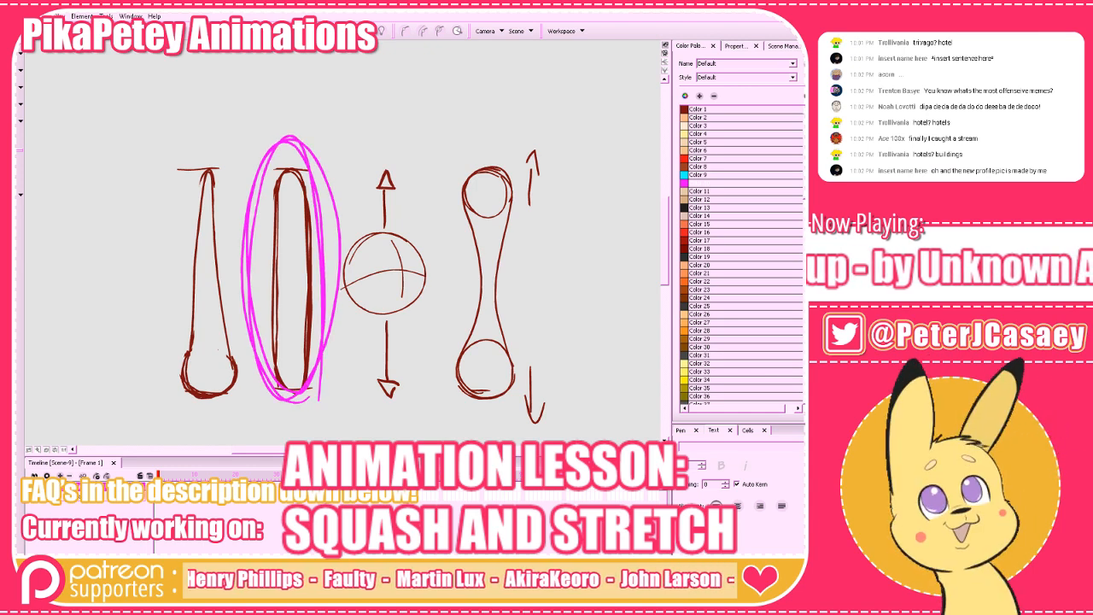
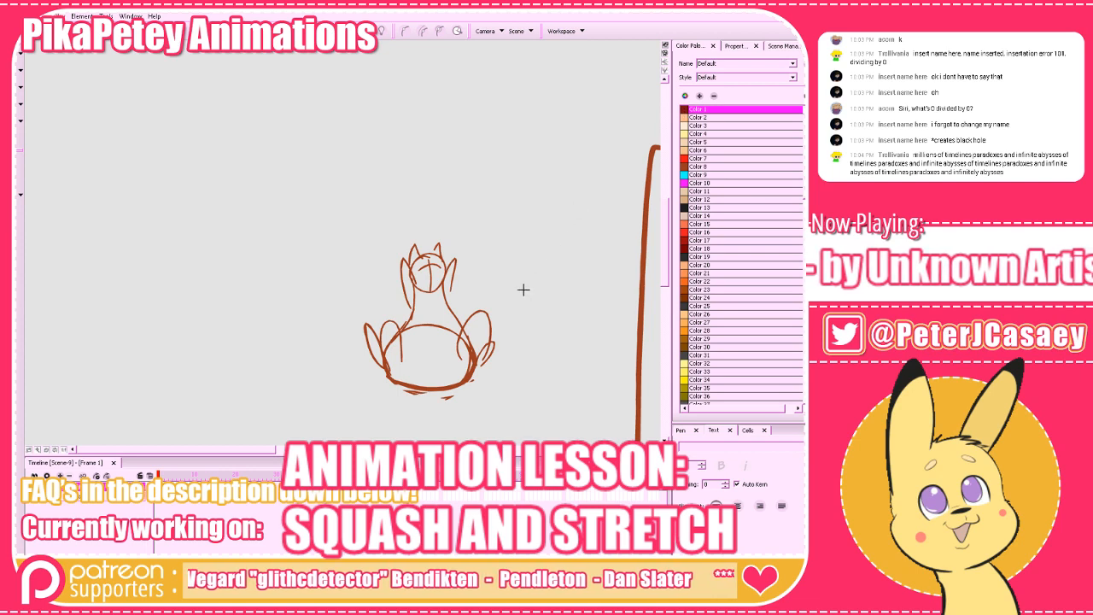
Move on to the empty frame 2 and display the drawing grid across the canvas.
mouse_move(532, 390)
left_mouse_down()
mouse_move(456, 398)
mouse_move(591, 396)
left_mouse_up()
mouse_move(462, 388)
left_mouse_down()
mouse_move(572, 394)
mouse_move(112, 399)
left_mouse_up()
left_click(161, 476)
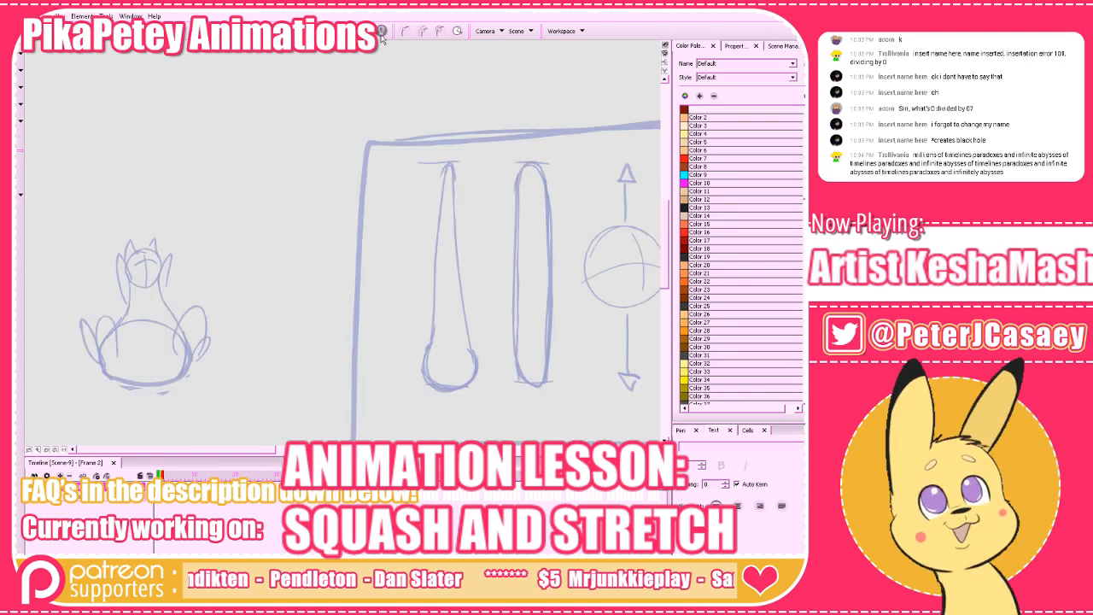
left_click_drag(665, 252, 665, 256)
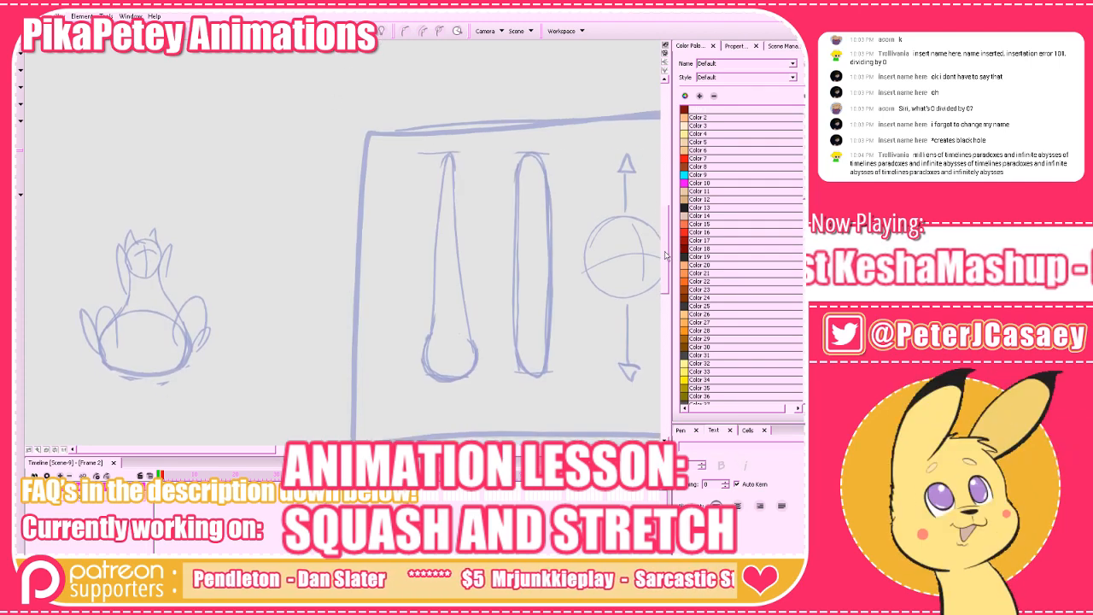
left_click(295, 32)
left_click_drag(504, 218, 186, 218)
key("z")
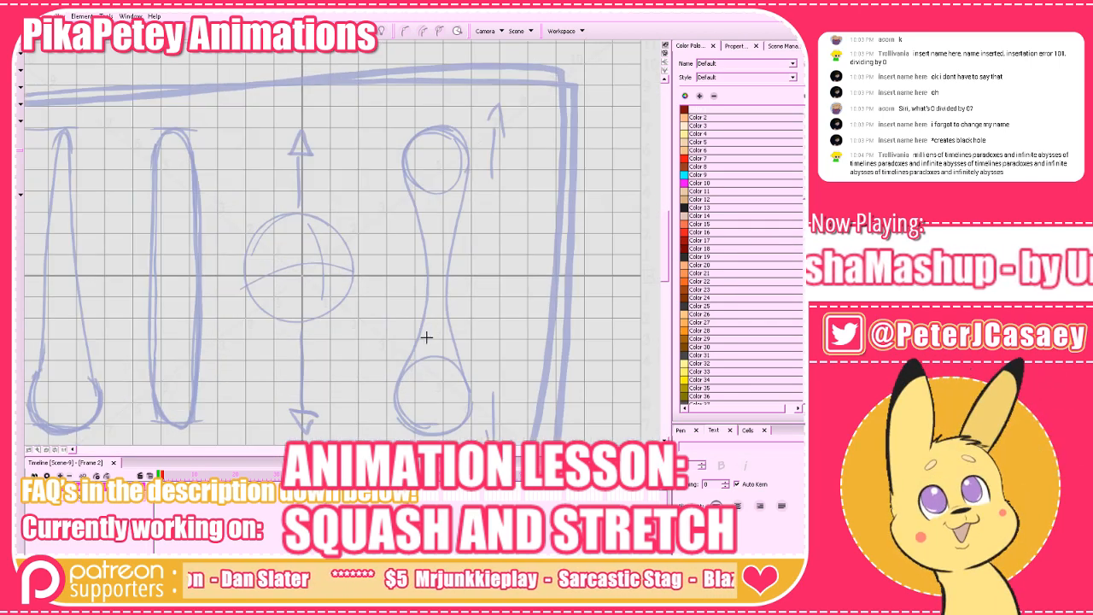
left_click_drag(368, 349, 414, 367)
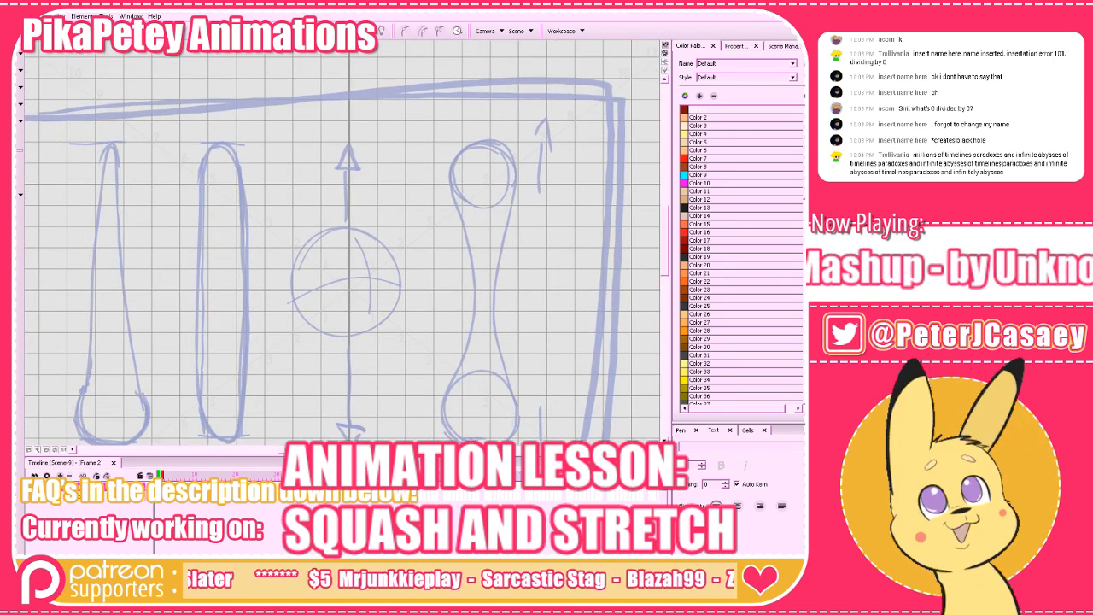
Enlarge the drawing area and sketch a round cartoon head with a bulbous nose and two eyes using Color 1 and Pen 2.
left_click(694, 110)
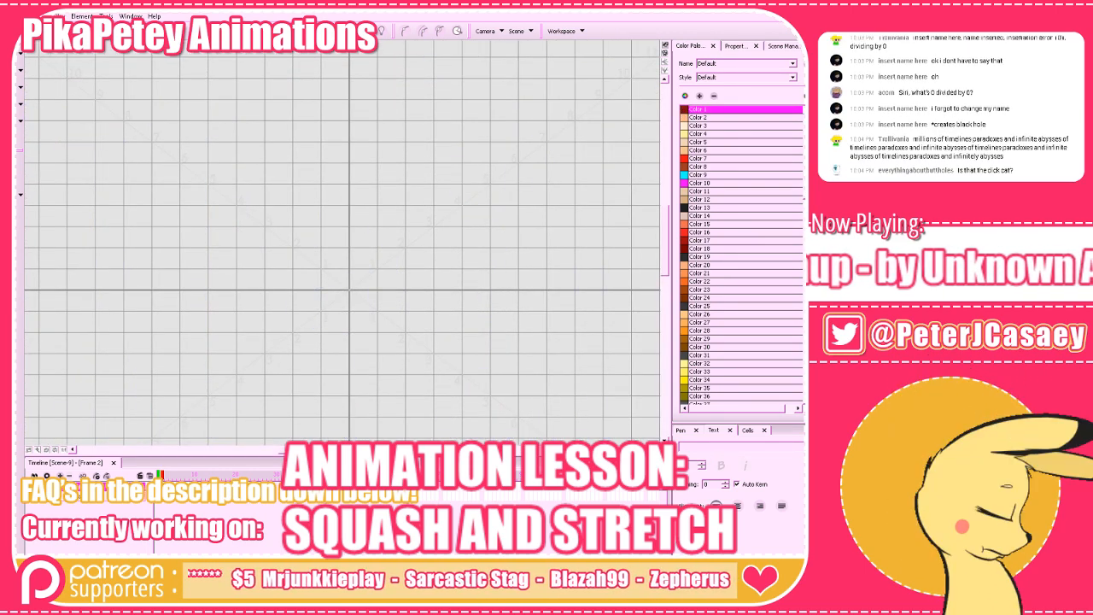
left_click(682, 431)
left_click(721, 470)
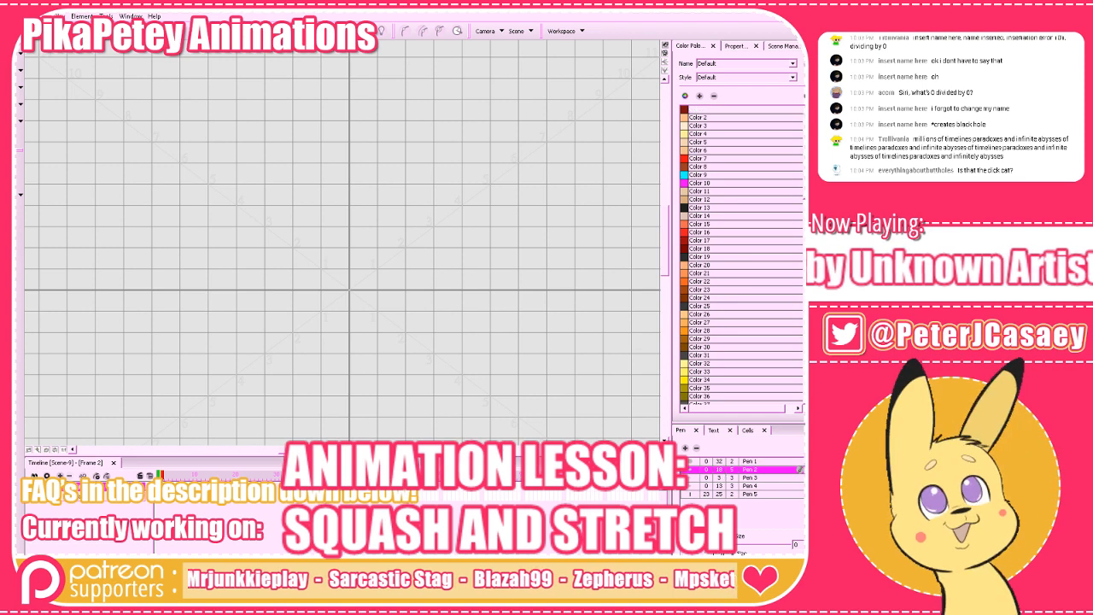
left_click_drag(427, 455, 427, 535)
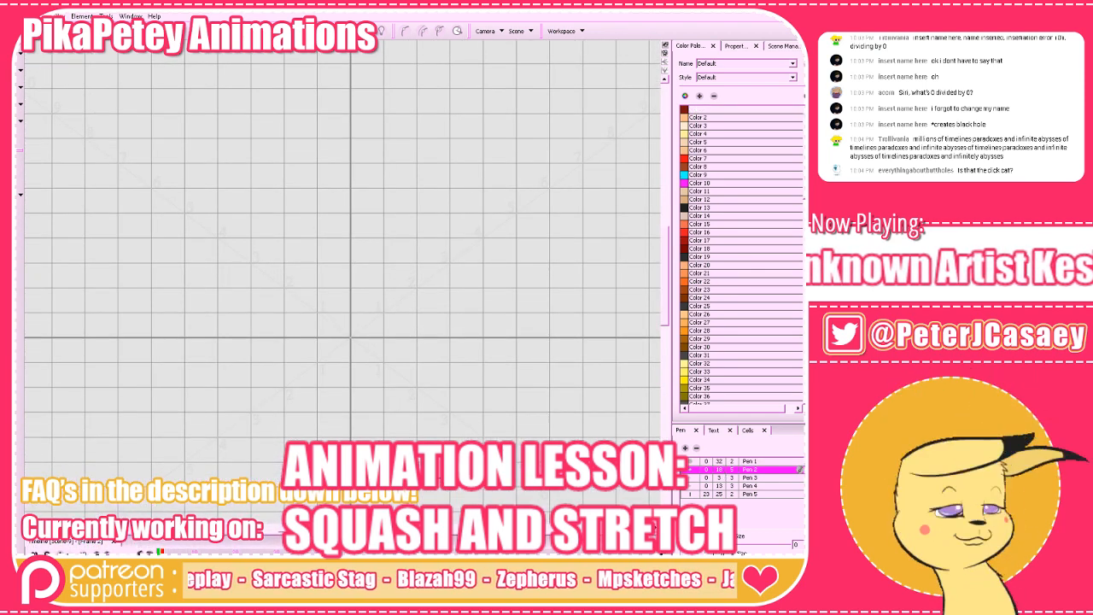
left_click_drag(405, 269, 404, 356)
mouse_move(389, 315)
left_mouse_down()
mouse_move(416, 343)
mouse_move(402, 348)
left_mouse_up()
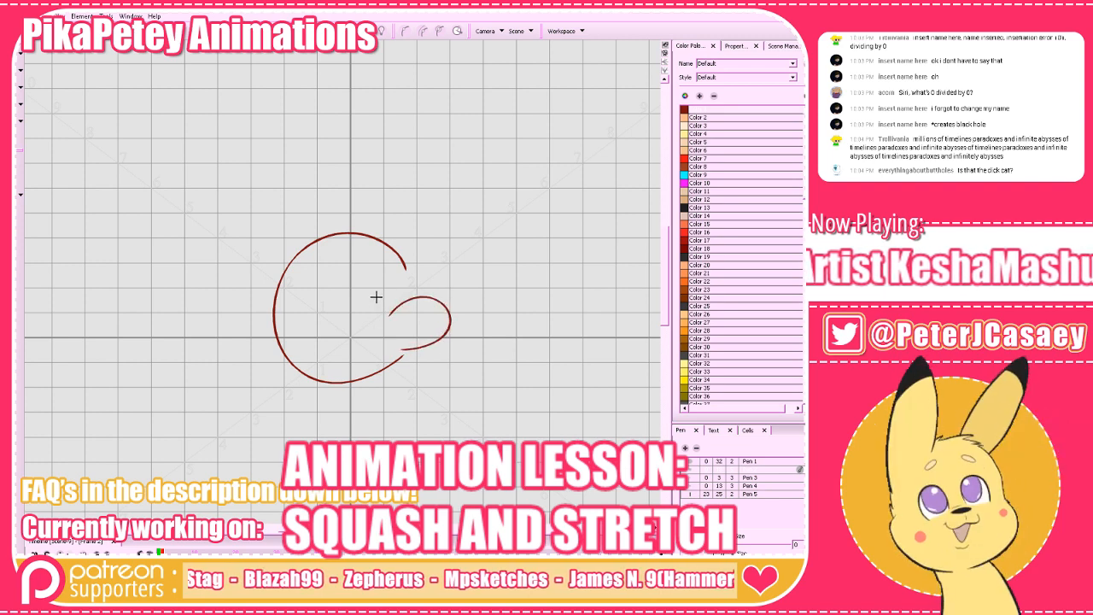
mouse_move(386, 285)
left_mouse_down()
mouse_move(376, 312)
mouse_move(397, 263)
mouse_move(399, 289)
left_mouse_up()
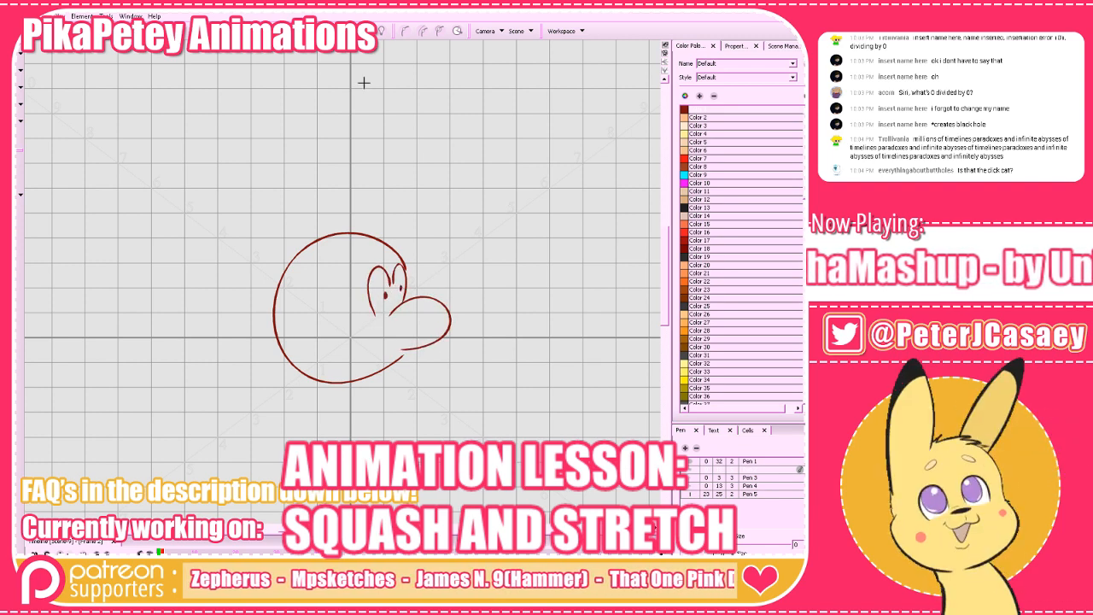
Close the gap under the round head's nose with a small zigzag mouth line.
left_click(381, 32)
left_click(381, 31)
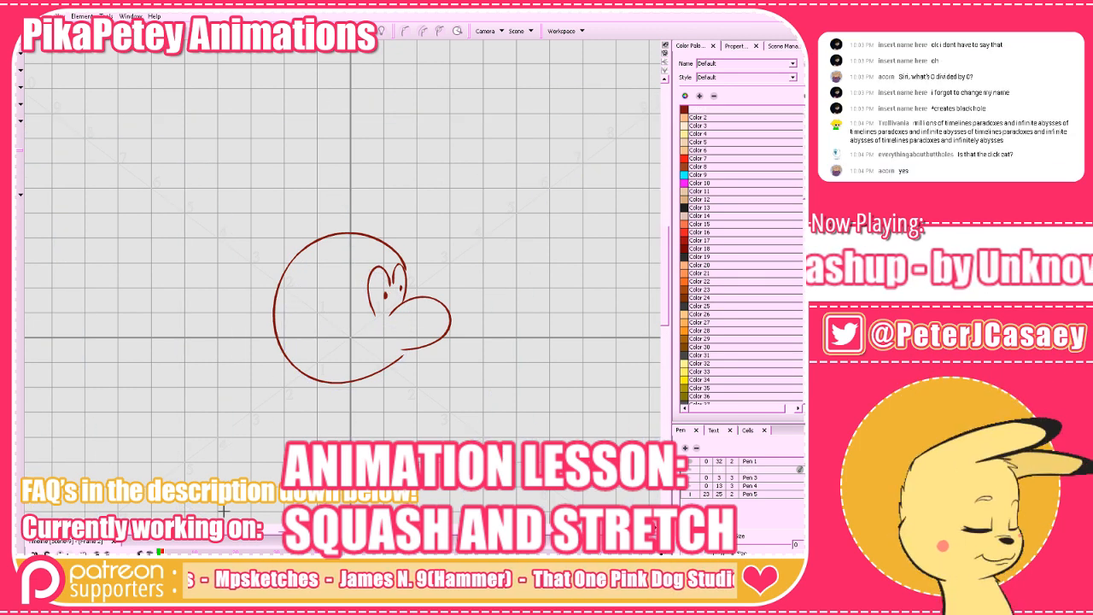
key("period")
key("comma")
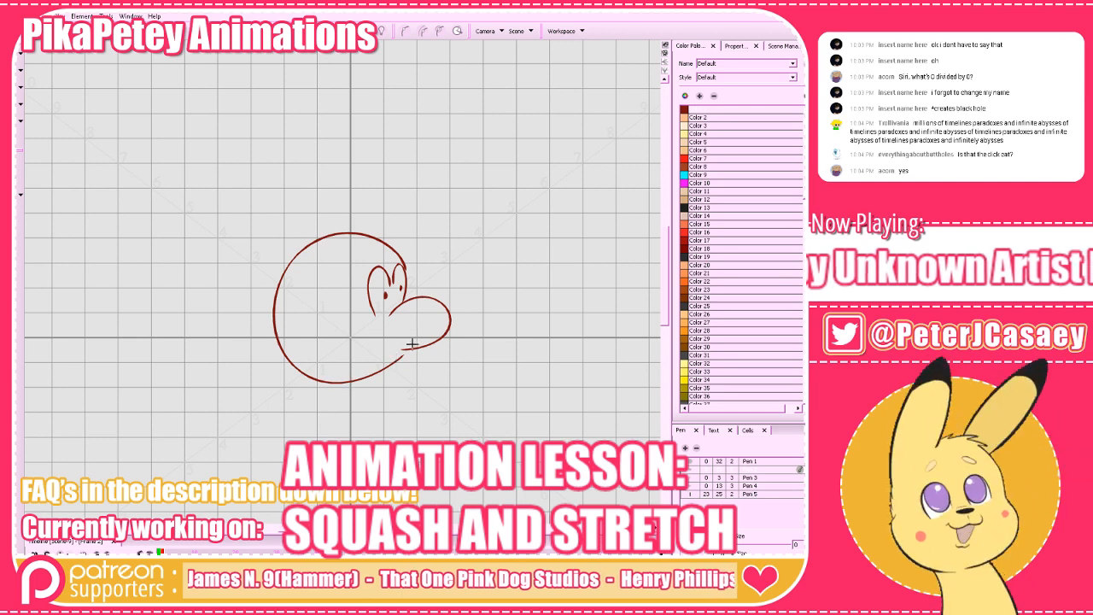
left_click_drag(406, 355, 384, 367)
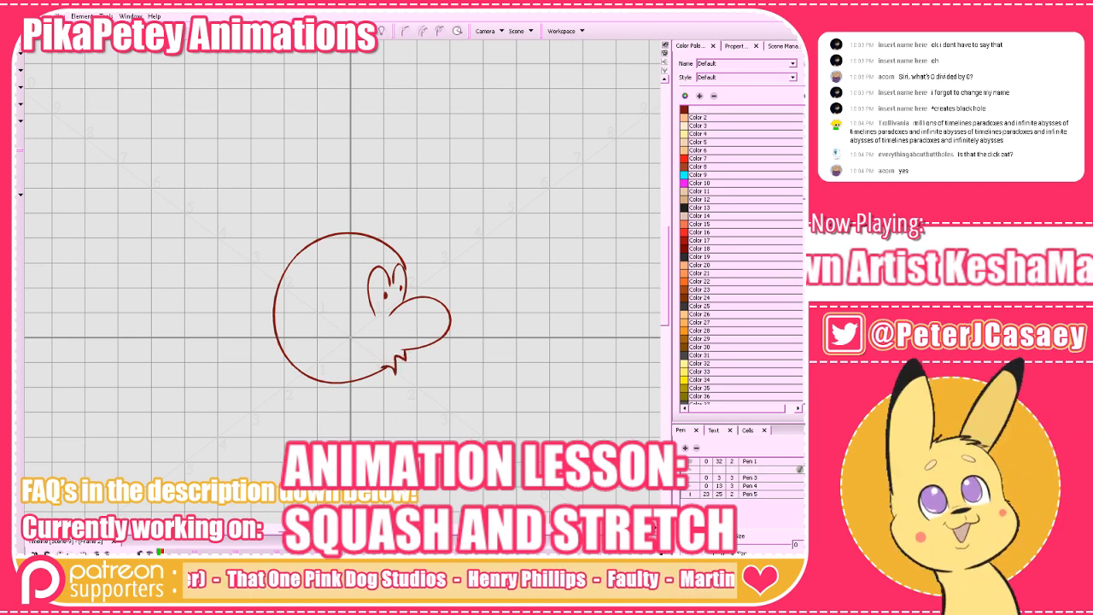
On frame 3, draw a flatter, wider squashed head with shut eyes and a compressed mouth over the onion skin, and compare it with frame 2.
key("period")
key("alt+o")
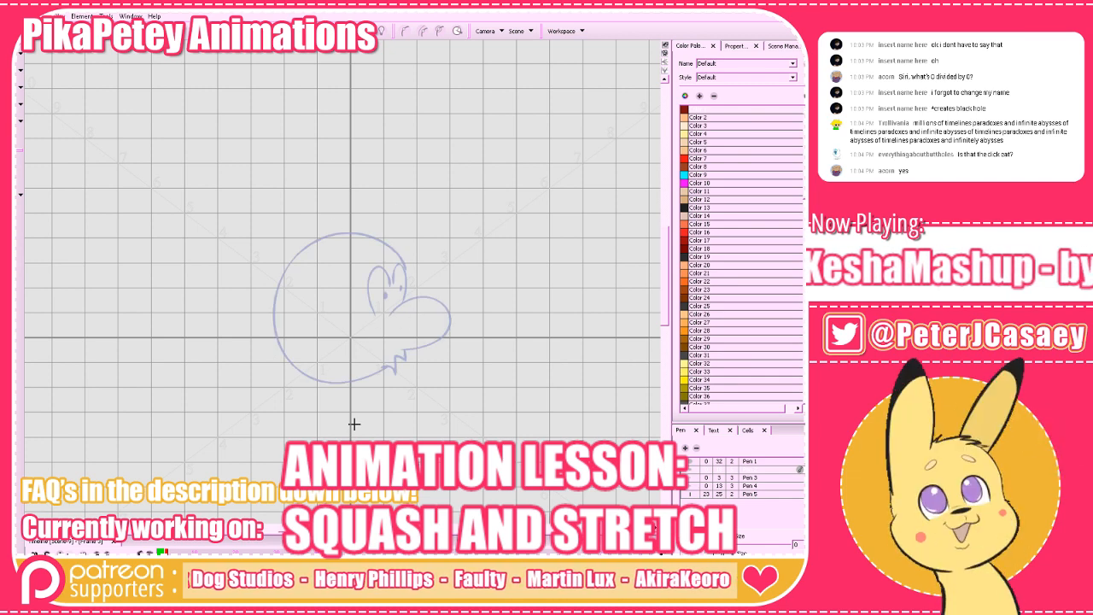
mouse_move(387, 367)
left_mouse_down()
mouse_move(322, 383)
mouse_move(271, 363)
mouse_move(258, 325)
mouse_move(282, 288)
mouse_move(335, 271)
mouse_move(394, 277)
mouse_move(404, 303)
left_mouse_up()
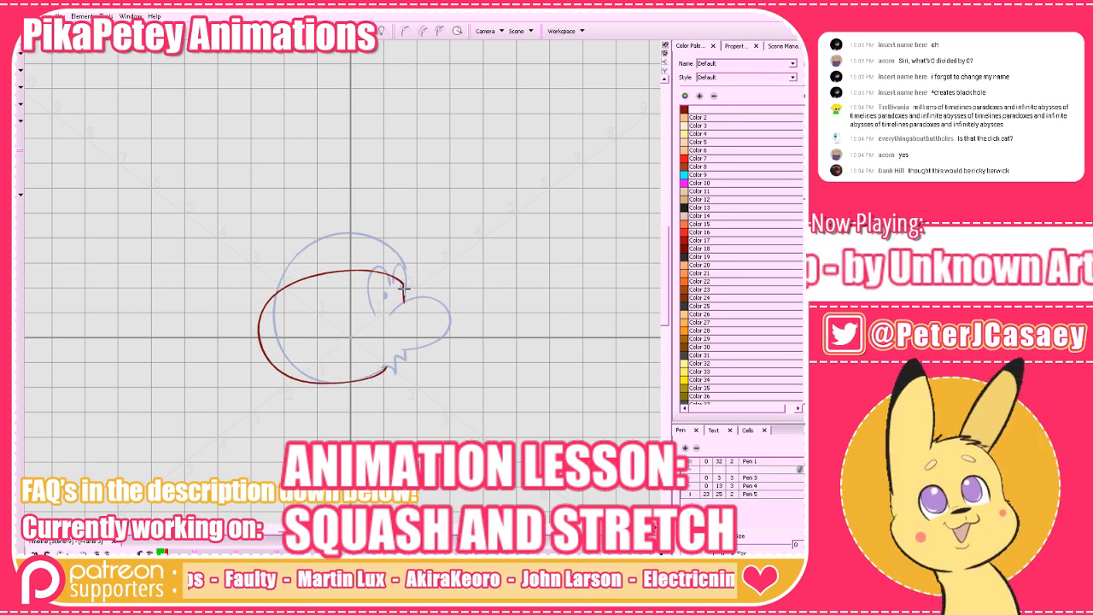
mouse_move(404, 294)
left_mouse_down()
mouse_move(455, 317)
mouse_move(426, 351)
mouse_move(429, 326)
mouse_move(400, 353)
mouse_move(314, 368)
mouse_move(381, 359)
left_mouse_up()
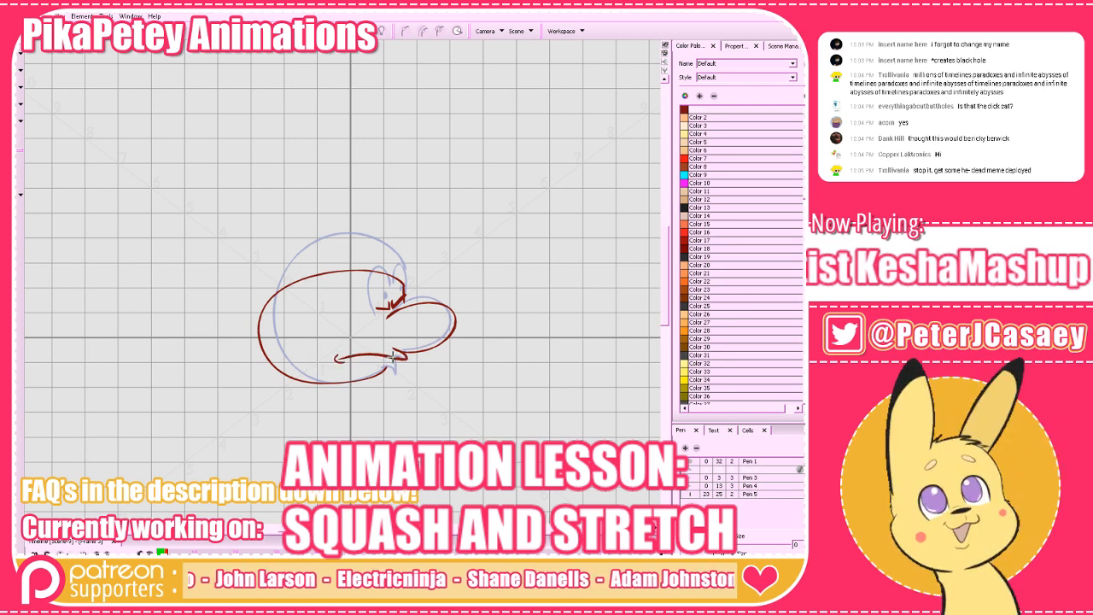
key("alt+o")
key("comma")
key("period")
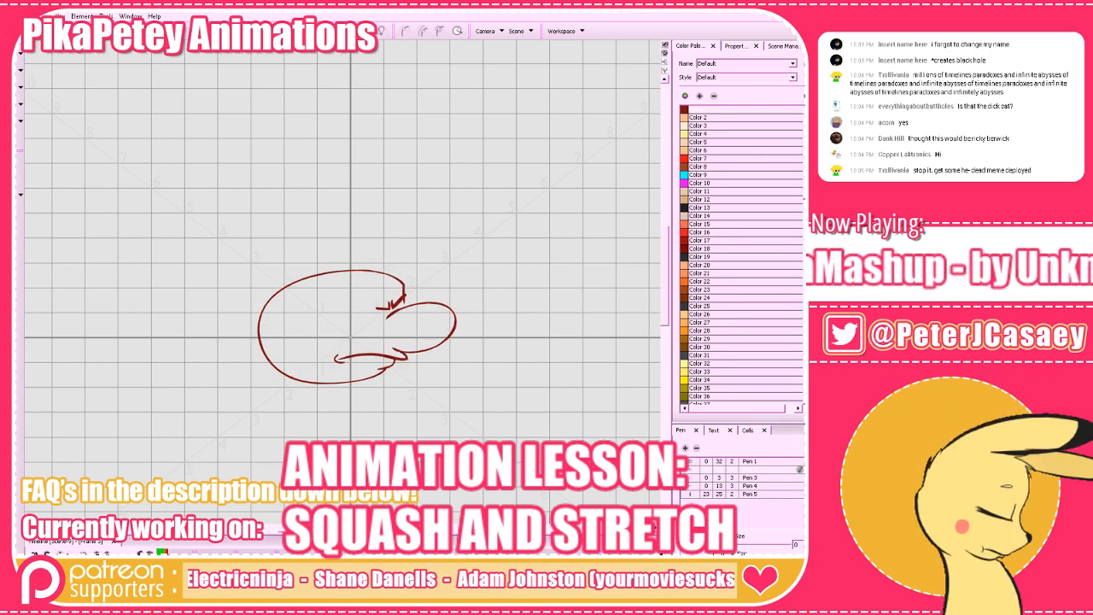
On frame 4, show the two previous drawings as onion skin and draw a tall, stretched head outline with its nose.
key("period")
key("alt+o")
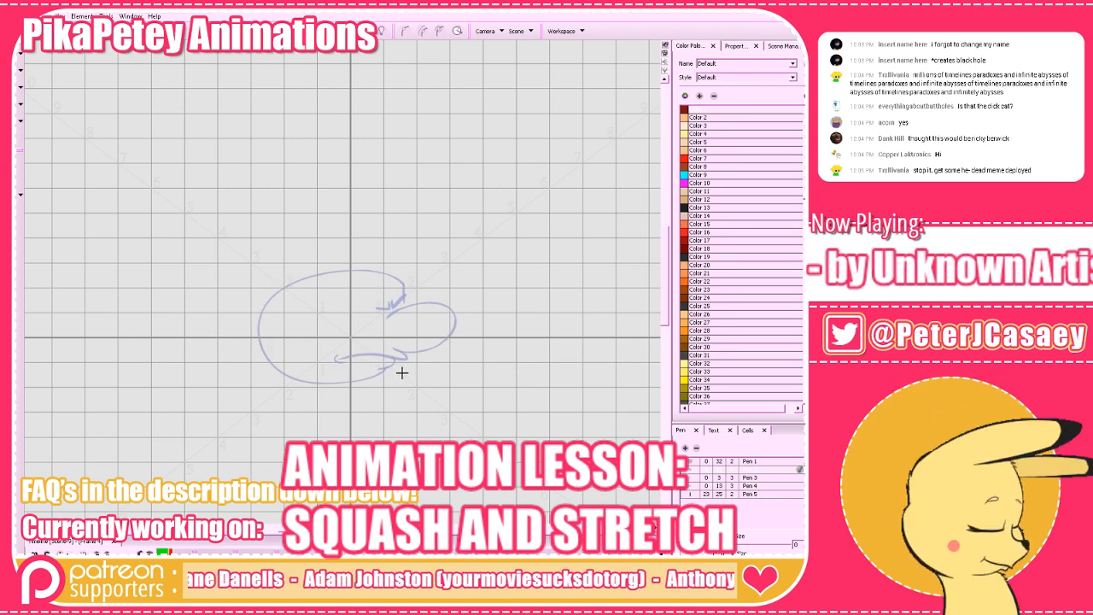
left_click(354, 33)
left_click(358, 75)
mouse_move(382, 370)
left_mouse_down()
mouse_move(329, 384)
mouse_move(289, 252)
mouse_move(355, 207)
mouse_move(383, 300)
mouse_move(432, 282)
mouse_move(377, 352)
left_mouse_up()
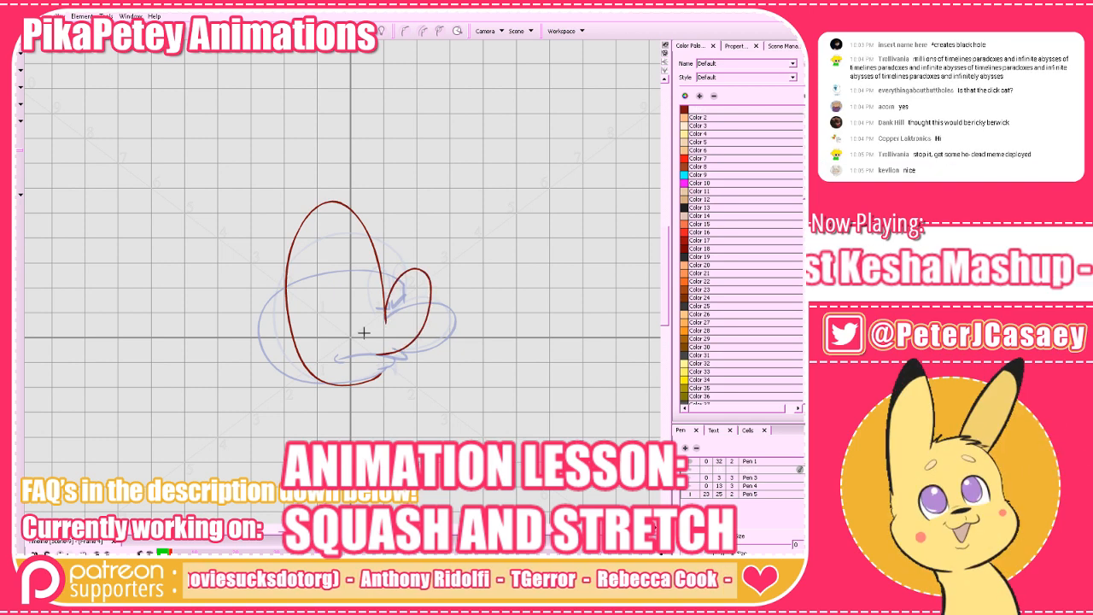
Add tall eyes with pupil dots to the stretched head and erase the loose line ends around its mouth opening.
left_click_drag(354, 241, 350, 326)
left_click(355, 289)
left_click_drag(356, 234, 375, 306)
left_click(369, 287)
mouse_move(383, 373)
left_mouse_down()
mouse_move(373, 379)
mouse_move(392, 353)
left_mouse_up()
key("alt+b")
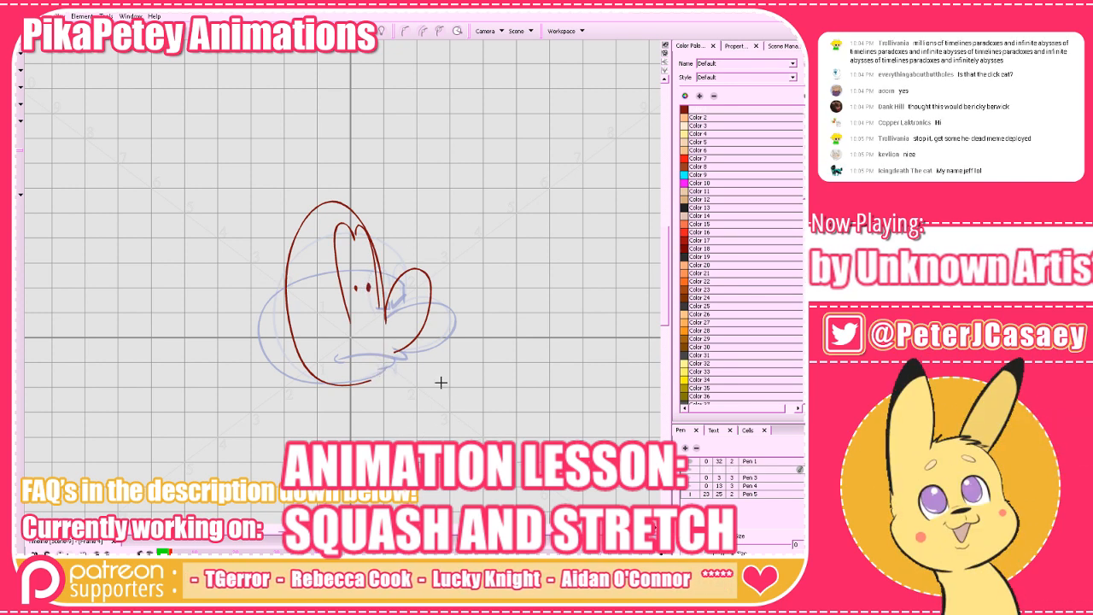
Try several mouth lines between the nose's underside and the chin of the stretched head, undoing each attempt.
mouse_move(395, 350)
left_mouse_down()
mouse_move(378, 385)
mouse_move(381, 417)
mouse_move(360, 378)
left_mouse_up()
key("ctrl+z")
key("ctrl+z")
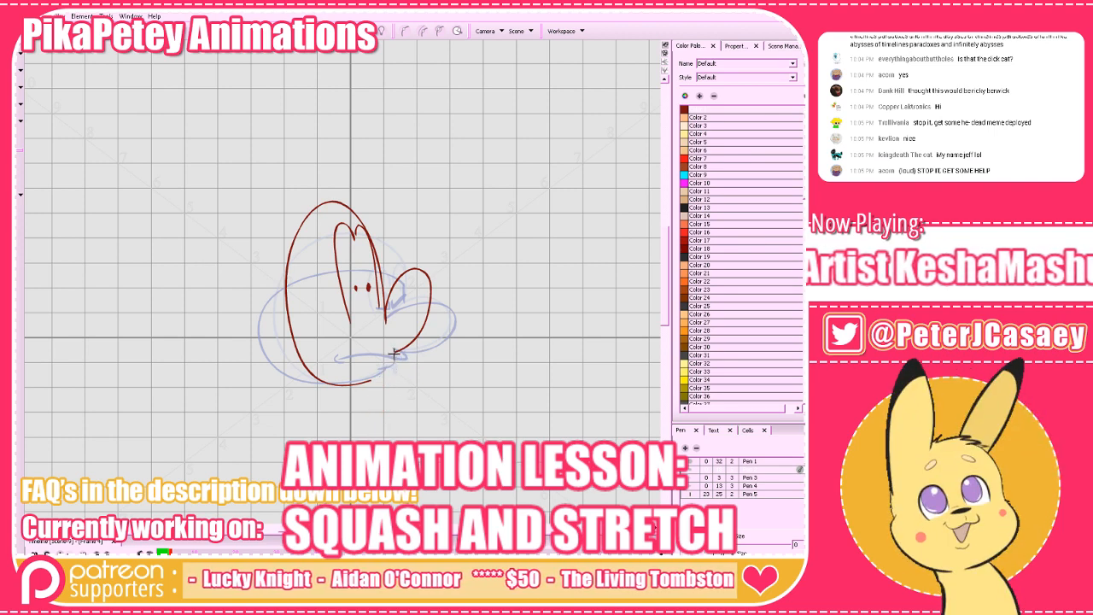
mouse_move(395, 349)
left_mouse_down()
mouse_move(371, 399)
mouse_move(359, 384)
mouse_move(379, 360)
mouse_move(360, 382)
left_mouse_up()
key("ctrl+z")
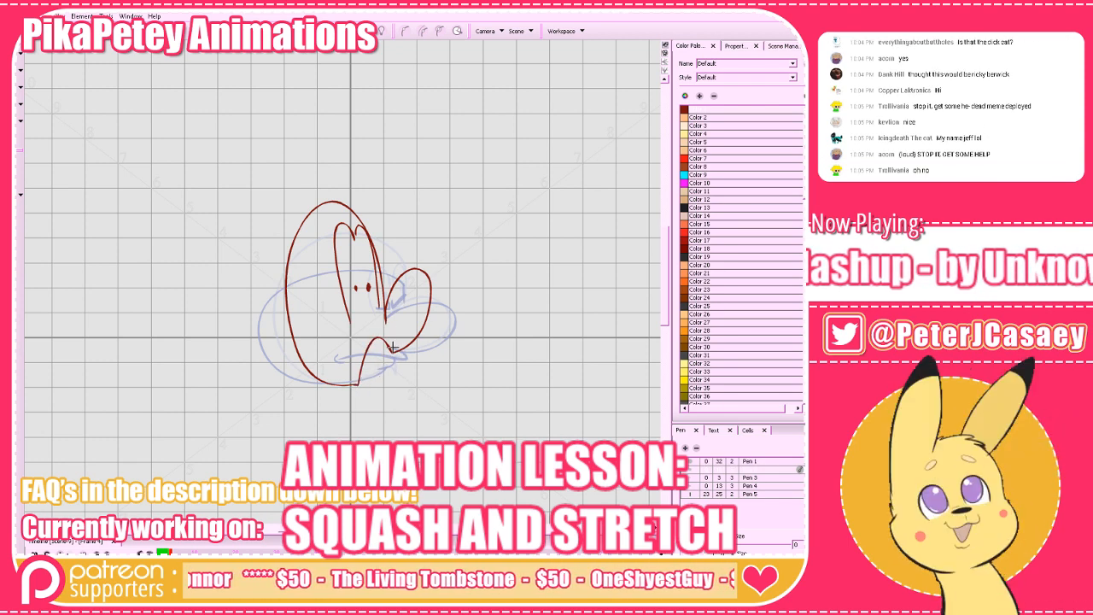
key("ctrl+z")
left_click_drag(395, 350, 363, 391)
key("ctrl+z")
key("ctrl+z")
left_click_drag(397, 351, 377, 388)
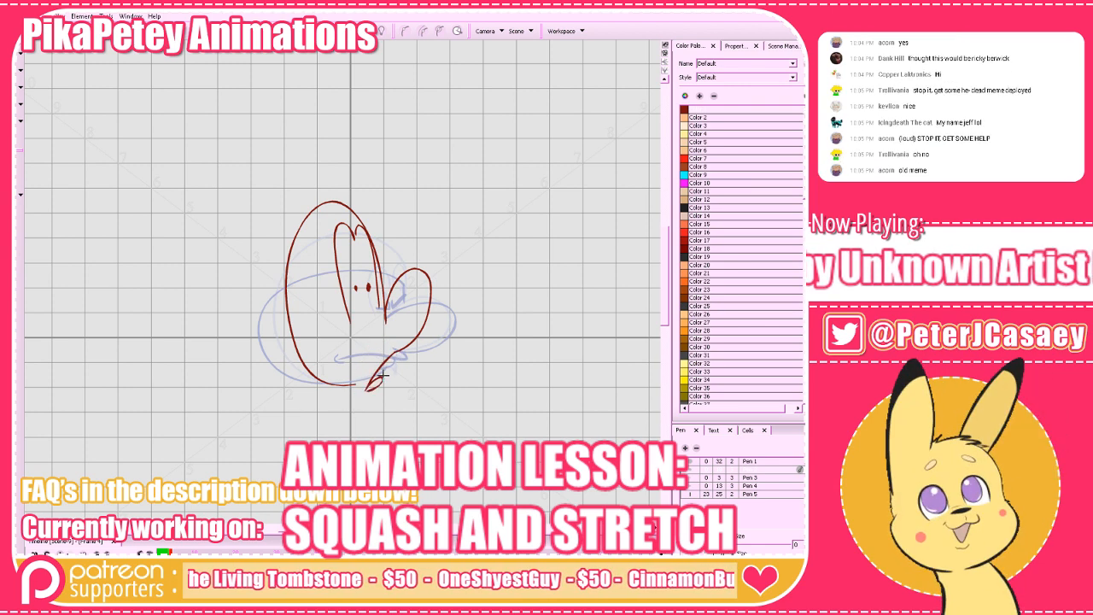
key("ctrl+z")
Draw the stretched head's mouth as a curve from the nose down to a small rounded lip at the chin.
left_click_drag(398, 349, 375, 390)
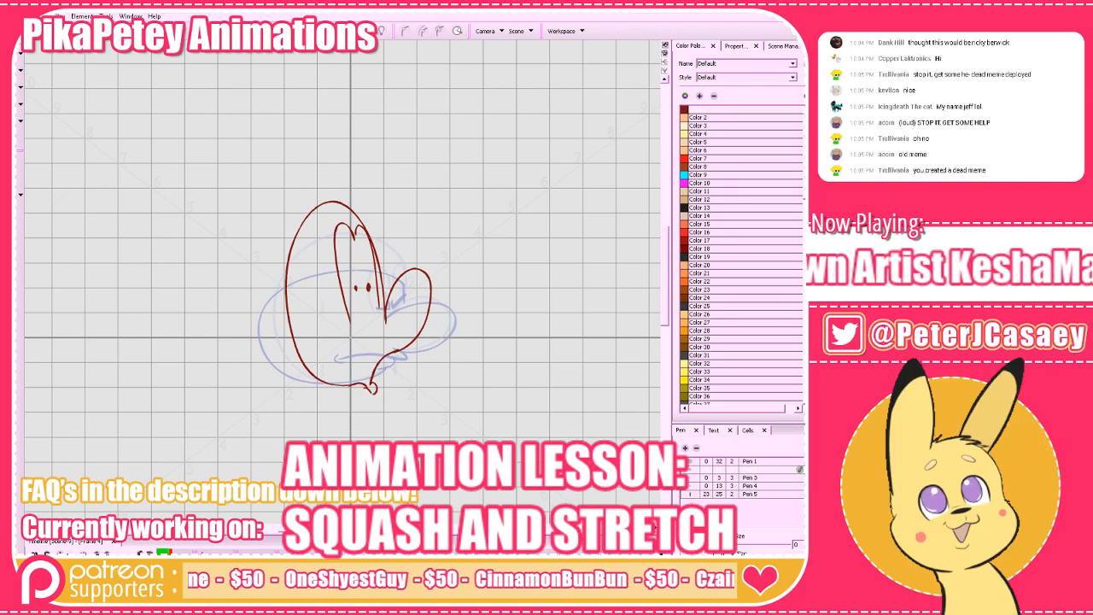
left_click_drag(348, 326, 372, 314)
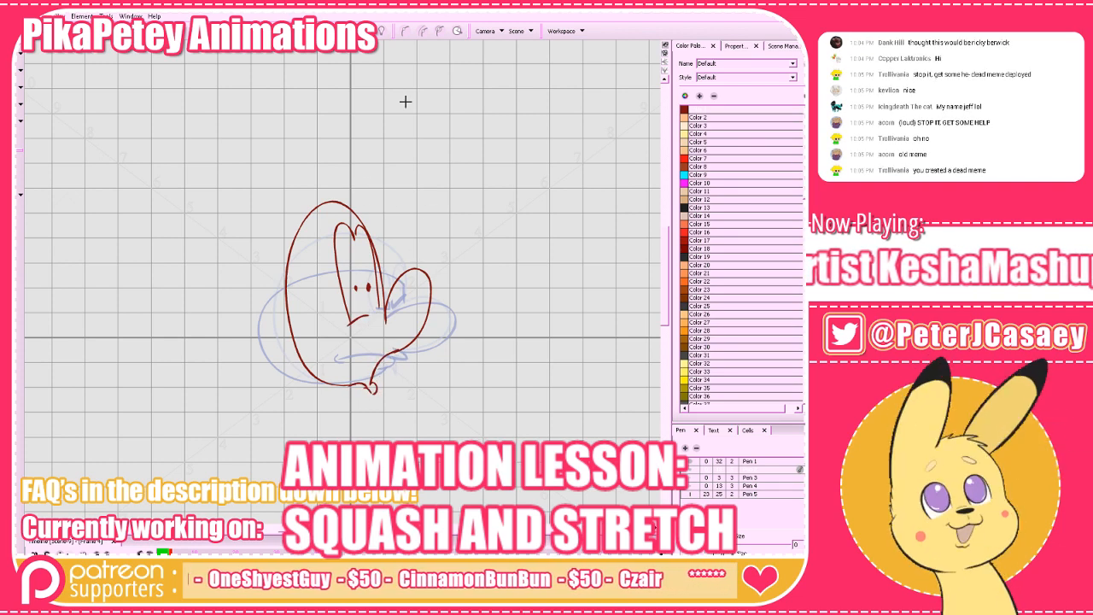
Hide the onion skin and flip back and forth through frames 2 to 4 to compare the normal, squashed and stretched heads.
key("alt+o")
key("comma")
key("comma")
key("period")
key("period")
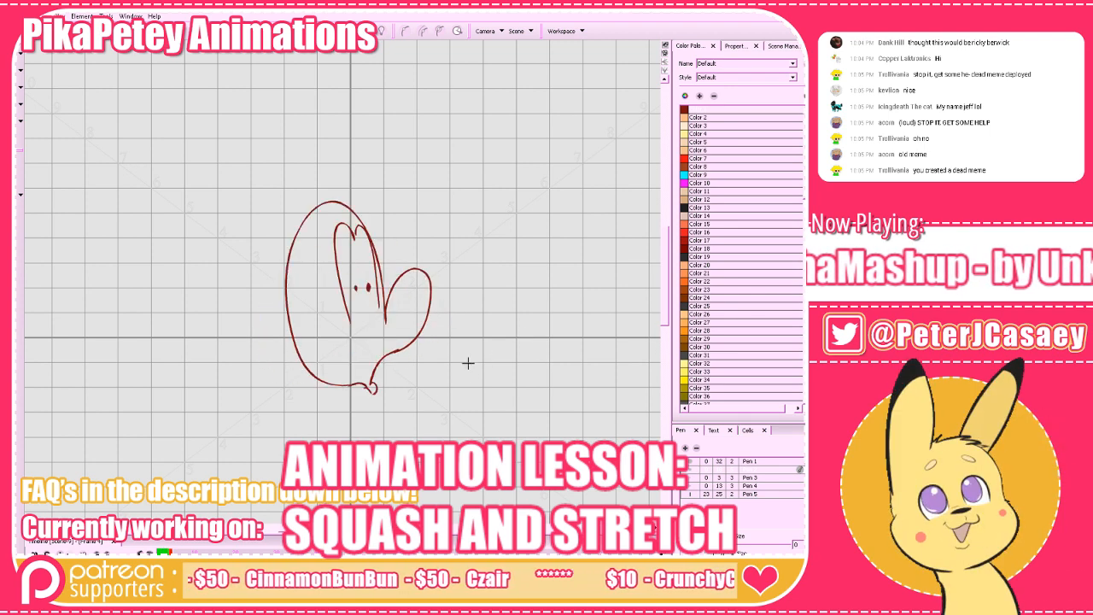
key("comma")
key("period")
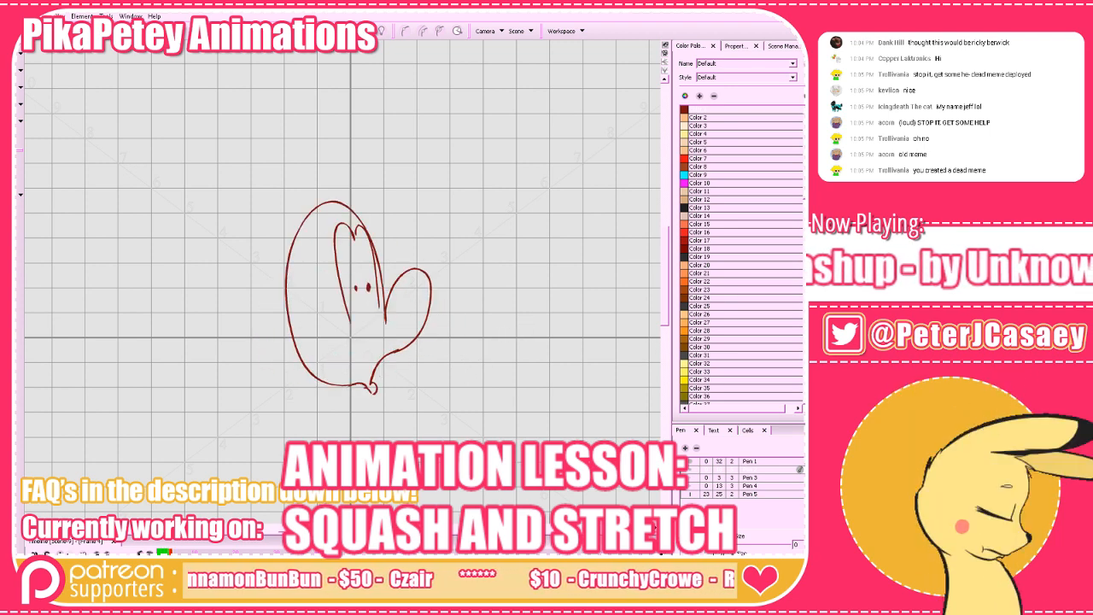
key("period")
key("comma")
key("comma")
key("comma")
key("period")
Copy the whole round head from frame 2, paste it into frame 5, and turn the onion skin on.
left_click(18, 53)
left_click_drag(121, 103, 538, 507)
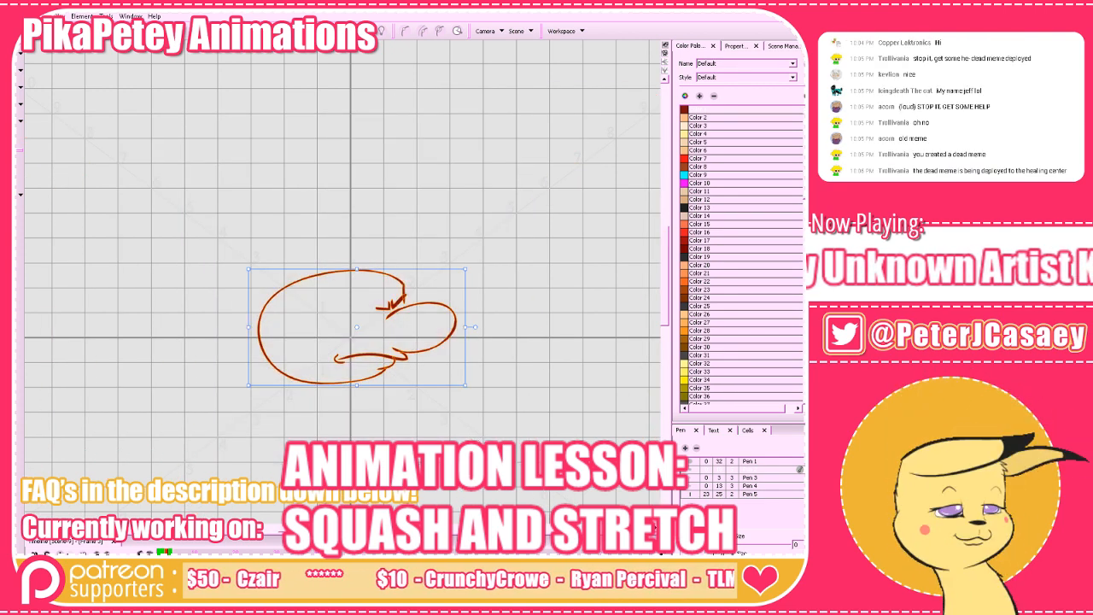
key("comma")
left_click_drag(485, 193, 248, 431)
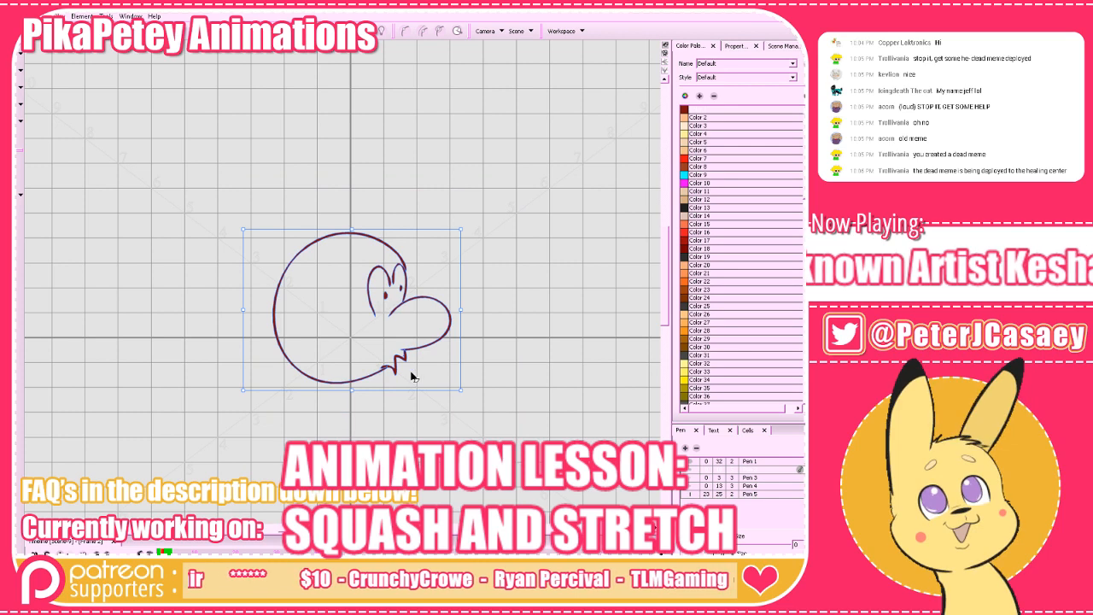
key("period")
key("period")
key("period")
key("ctrl+v")
left_click(415, 101)
left_click(366, 31)
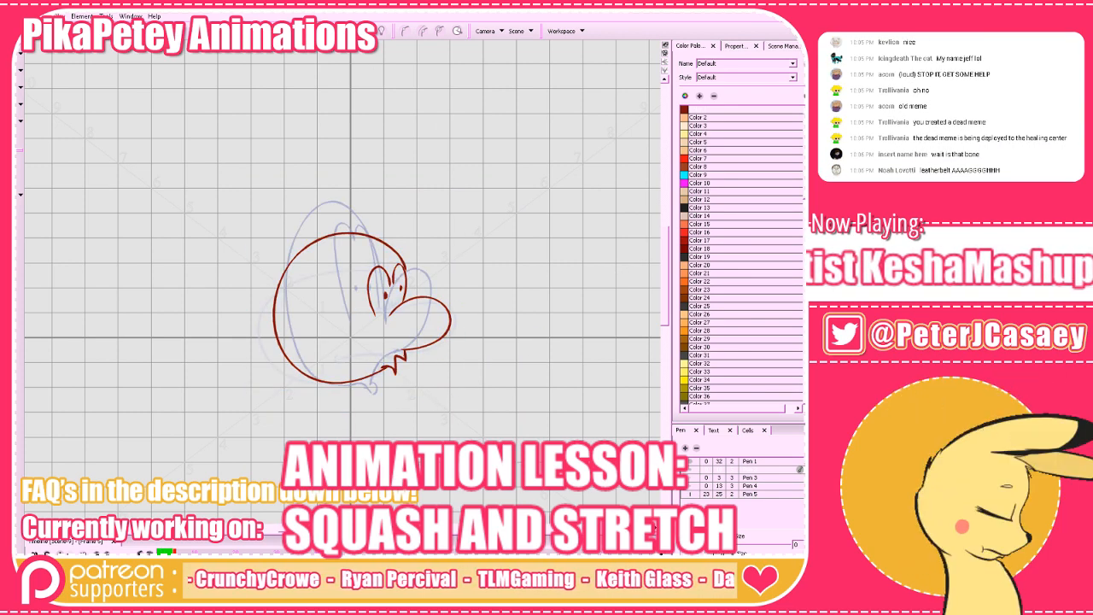
Show the next drawing in the onion skin as well and examine the stretched head on frame 4 against its neighbouring frames.
key("comma")
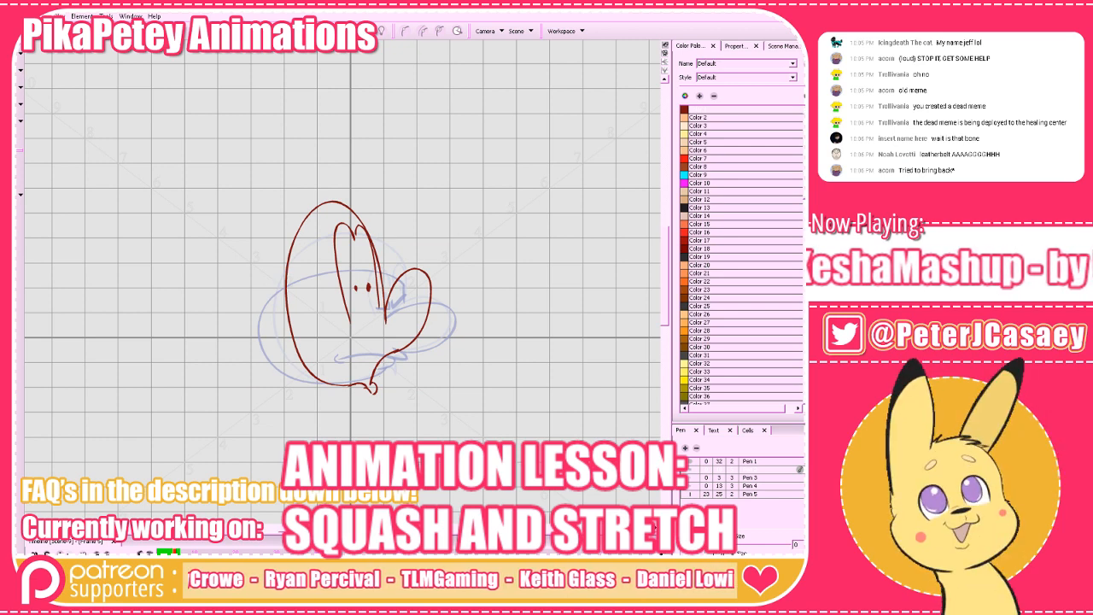
key("period")
left_click(365, 32)
left_click(376, 59)
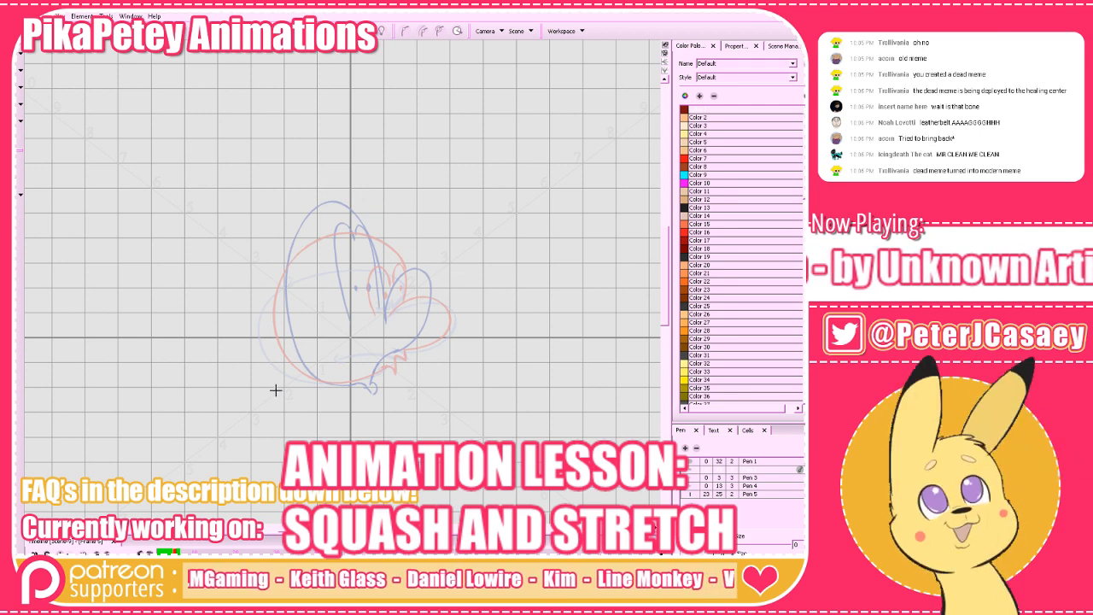
key("comma")
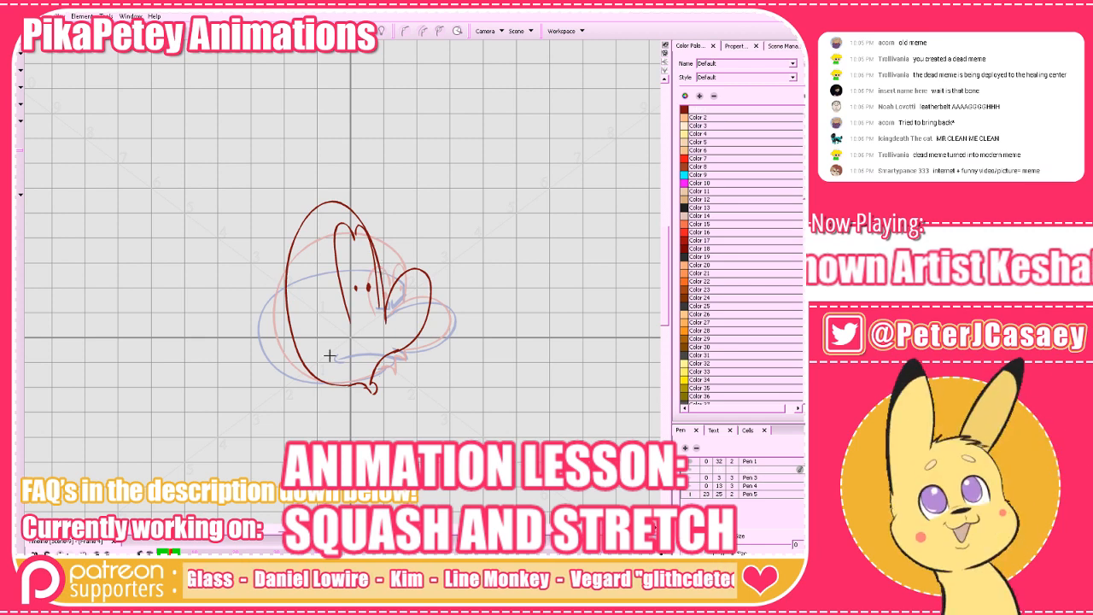
key("comma")
key("period")
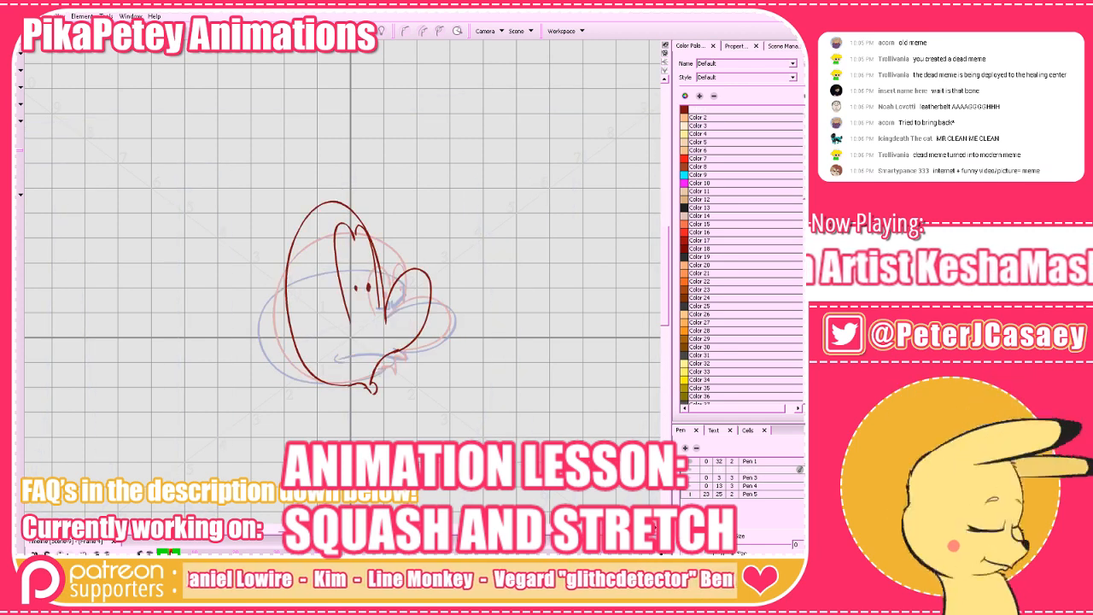
Turn the onion skin off and flip between frames 3 and 4 to compare the squashed and stretched heads.
left_click(316, 31)
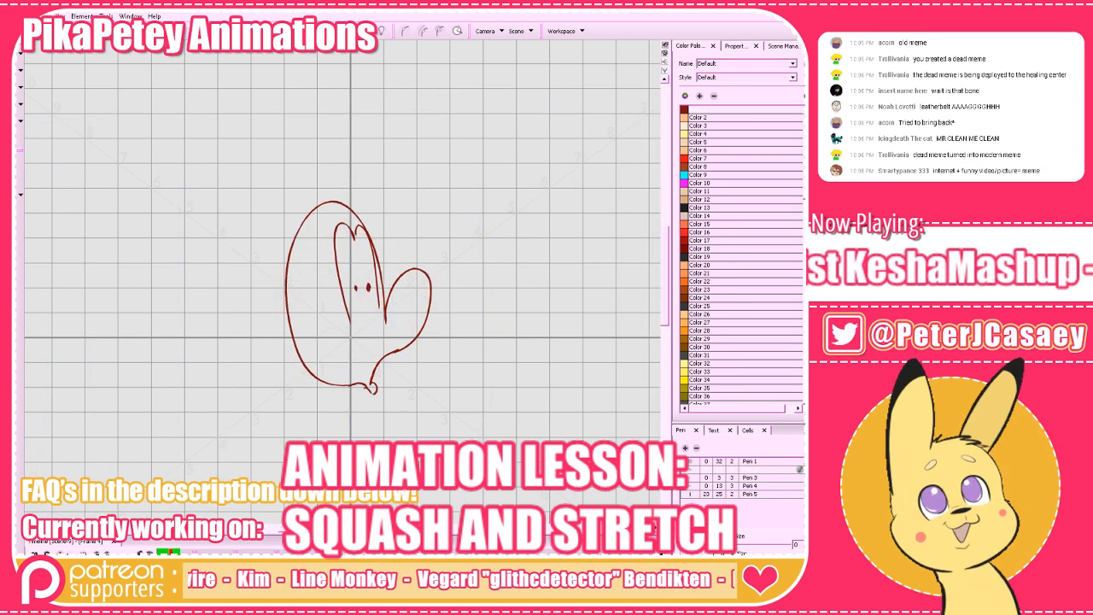
key("comma")
key("period")
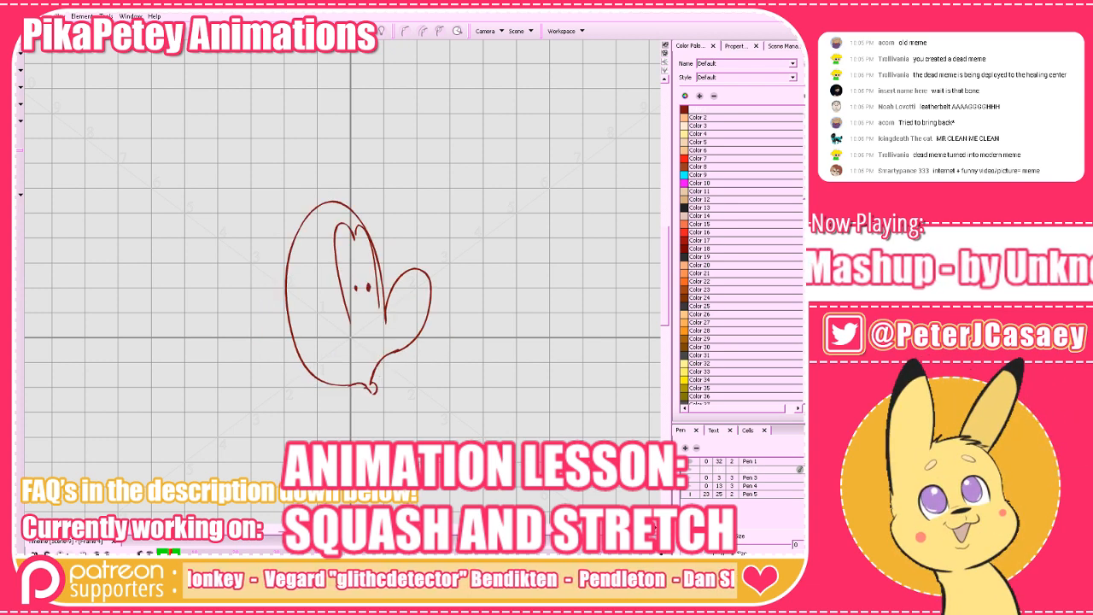
On the empty frame 5, draw a tall, narrow head outline over the onion skin of the stretched head.
key("comma")
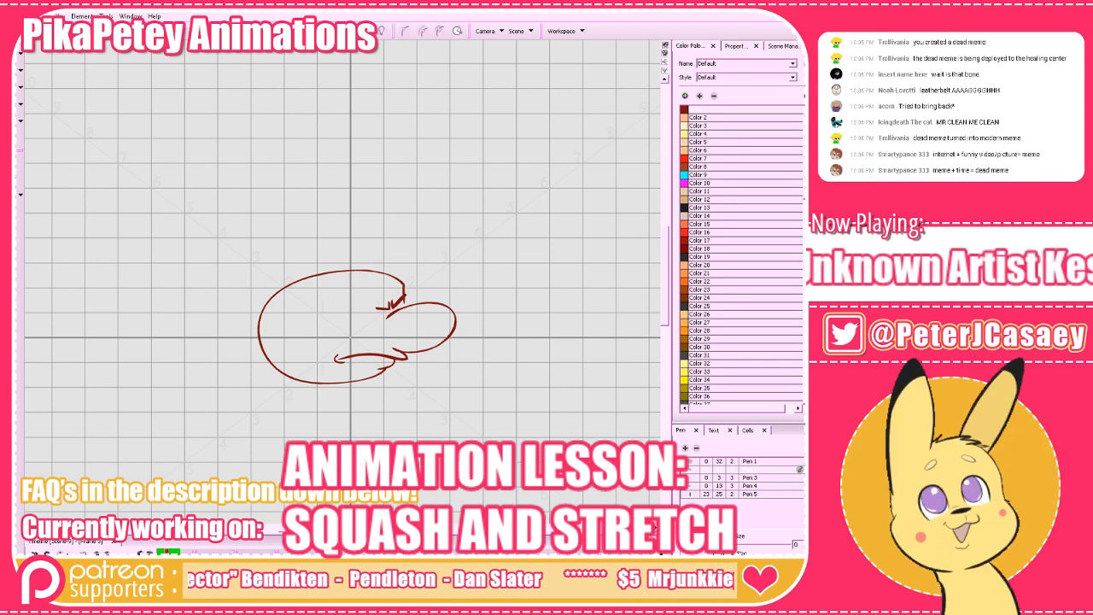
key("period")
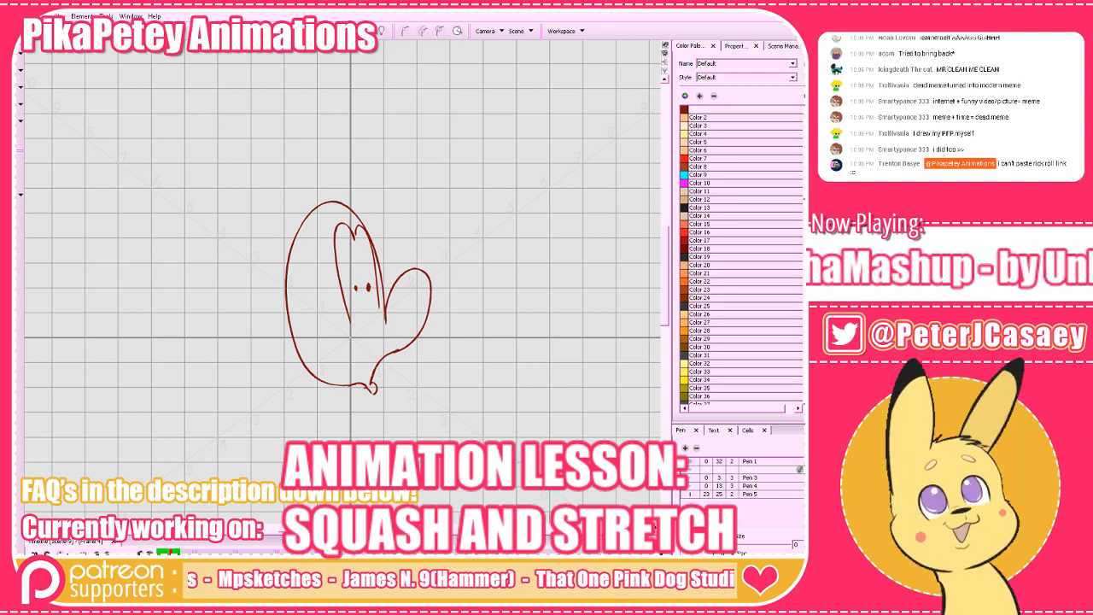
key("period")
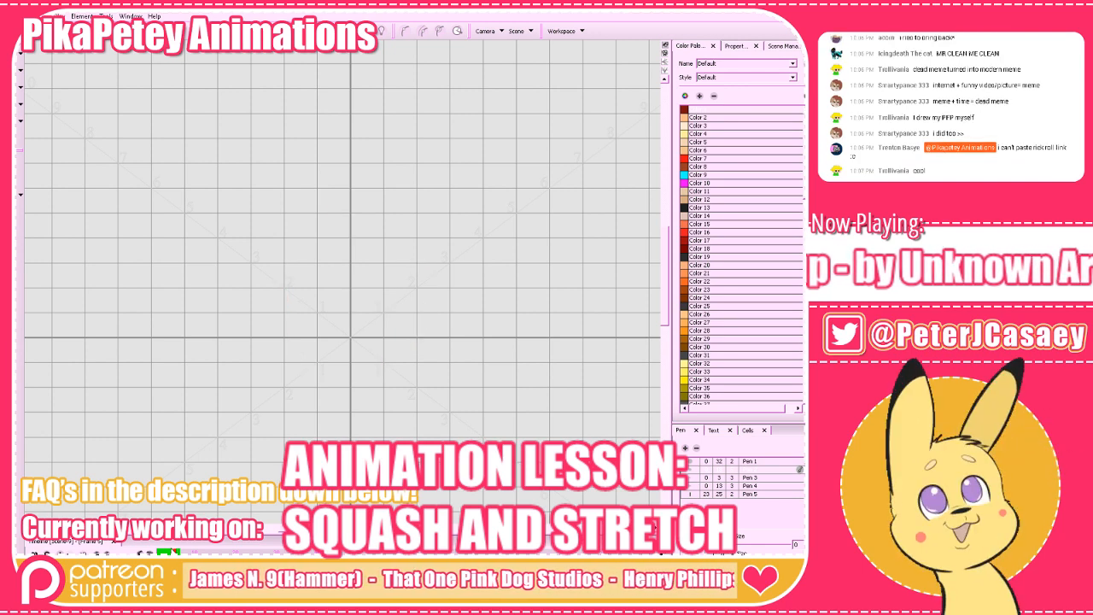
key("alt+o")
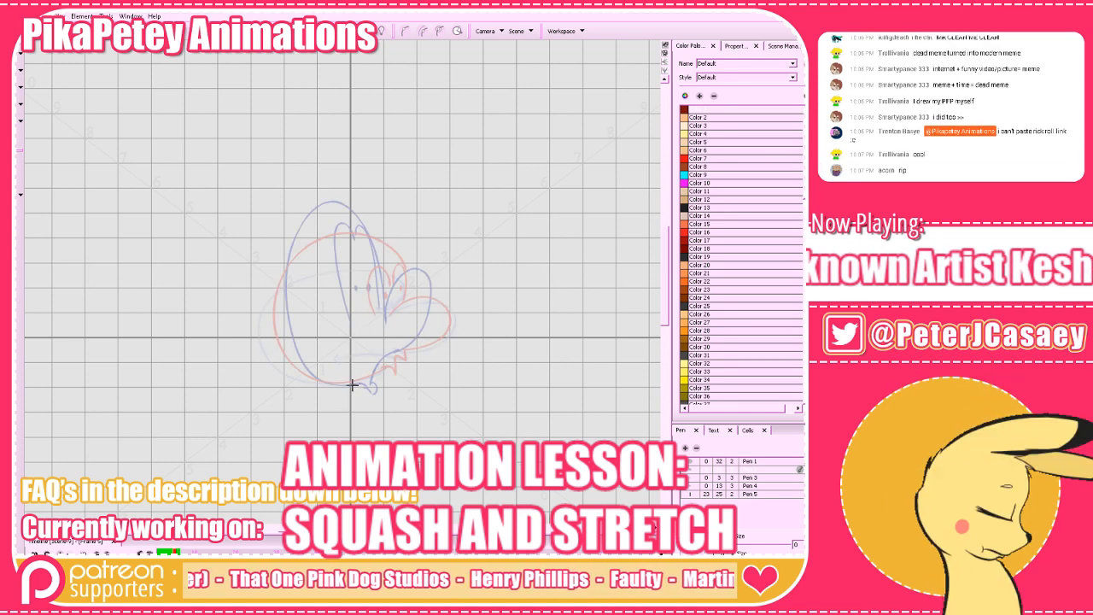
mouse_move(362, 385)
left_mouse_down()
mouse_move(326, 386)
mouse_move(304, 354)
mouse_move(294, 219)
mouse_move(320, 187)
mouse_move(348, 203)
mouse_move(381, 314)
left_mouse_up()
left_click_drag(352, 211, 384, 326)
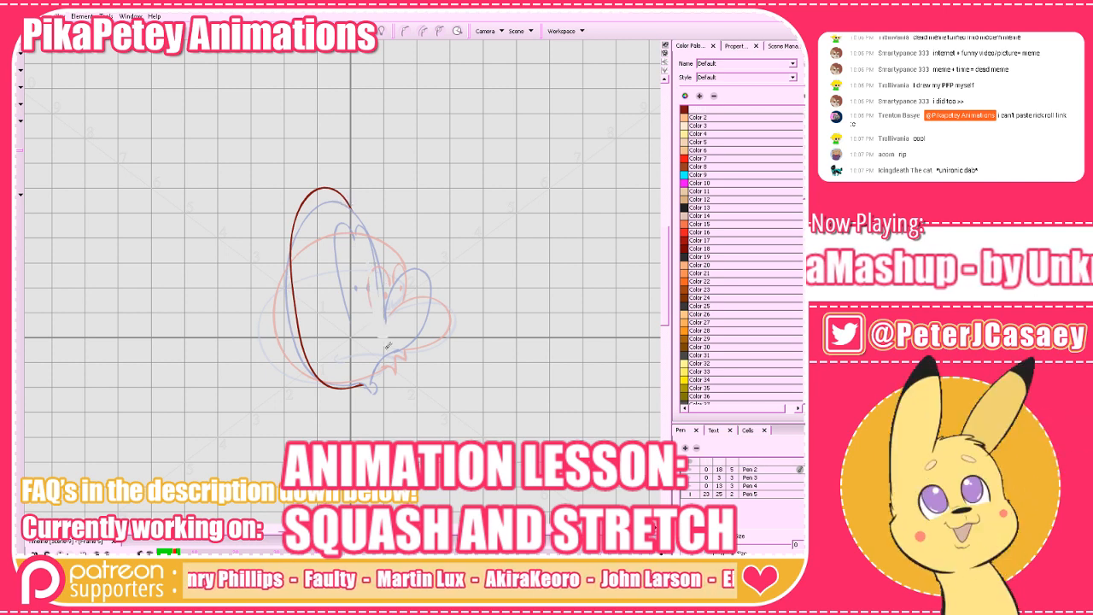
Add long eyes with pupils, an upturned nose and a thin hanging mouth to the stretched head on frame 5.
mouse_move(346, 203)
left_mouse_down()
mouse_move(381, 315)
mouse_move(382, 288)
mouse_move(404, 267)
mouse_move(425, 280)
mouse_move(420, 319)
mouse_move(385, 351)
mouse_move(368, 427)
left_mouse_up()
key("ctrl+z")
mouse_move(383, 354)
left_mouse_down()
mouse_move(368, 422)
mouse_move(358, 385)
left_mouse_up()
mouse_move(347, 217)
left_mouse_down()
mouse_move(331, 220)
mouse_move(351, 327)
mouse_move(352, 207)
left_mouse_up()
left_click_drag(367, 273, 367, 275)
Turn the onion skin off and flip through frames 4 to 7 to compare the stretched heads with the round head.
left_click(369, 31)
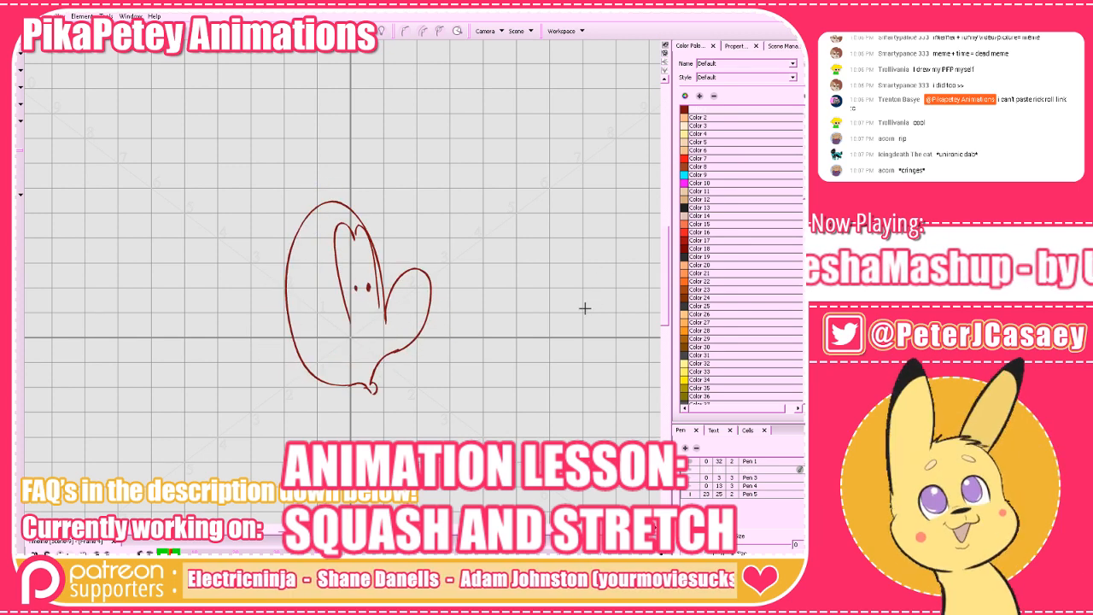
key("alt+e")
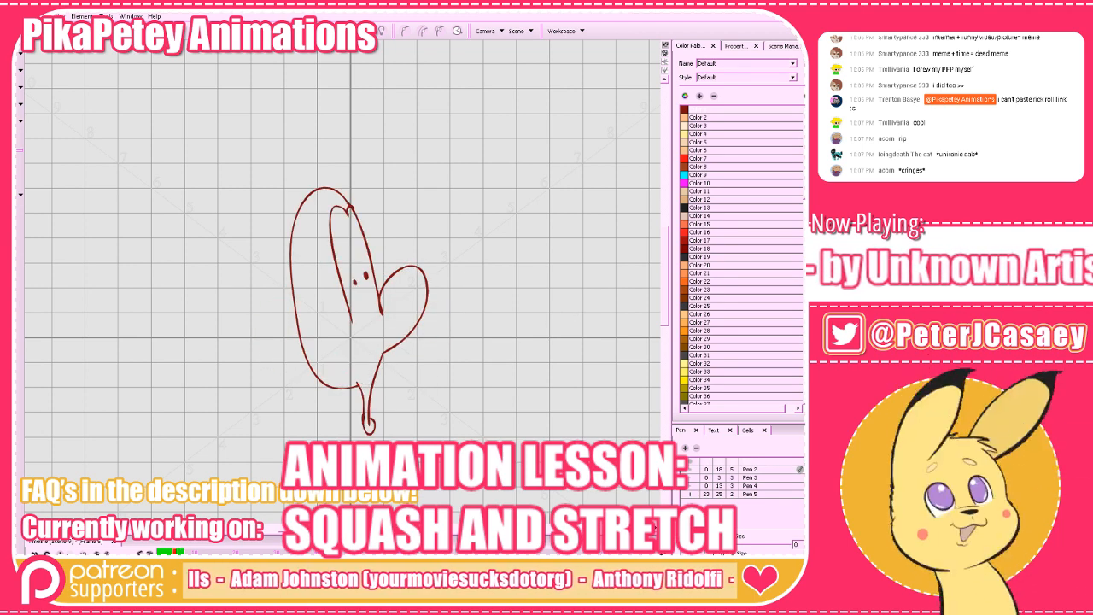
key("Delete")
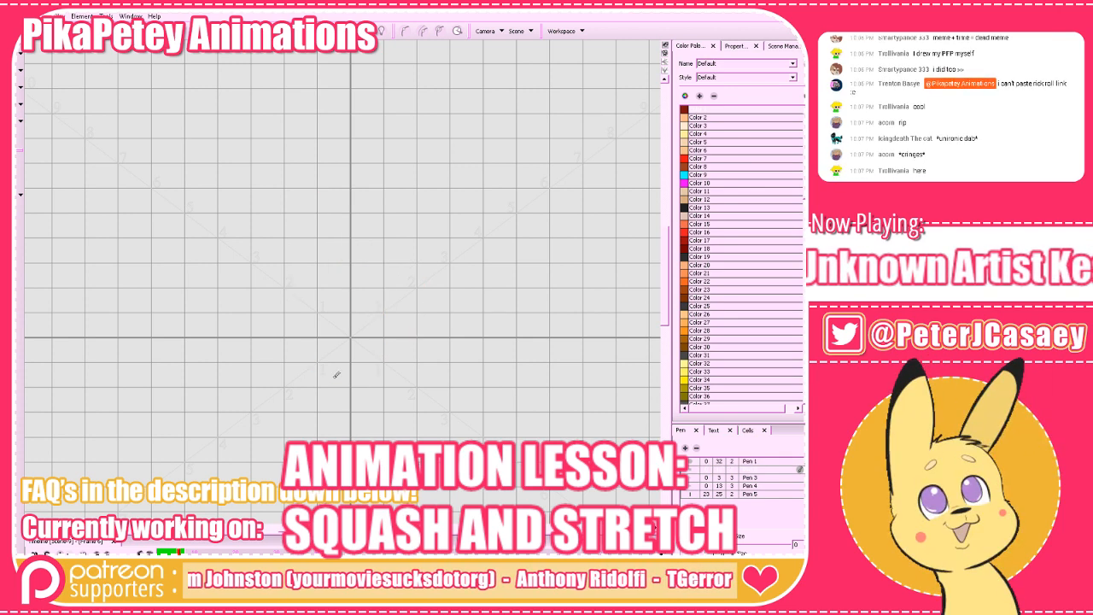
key("a")
key("a")
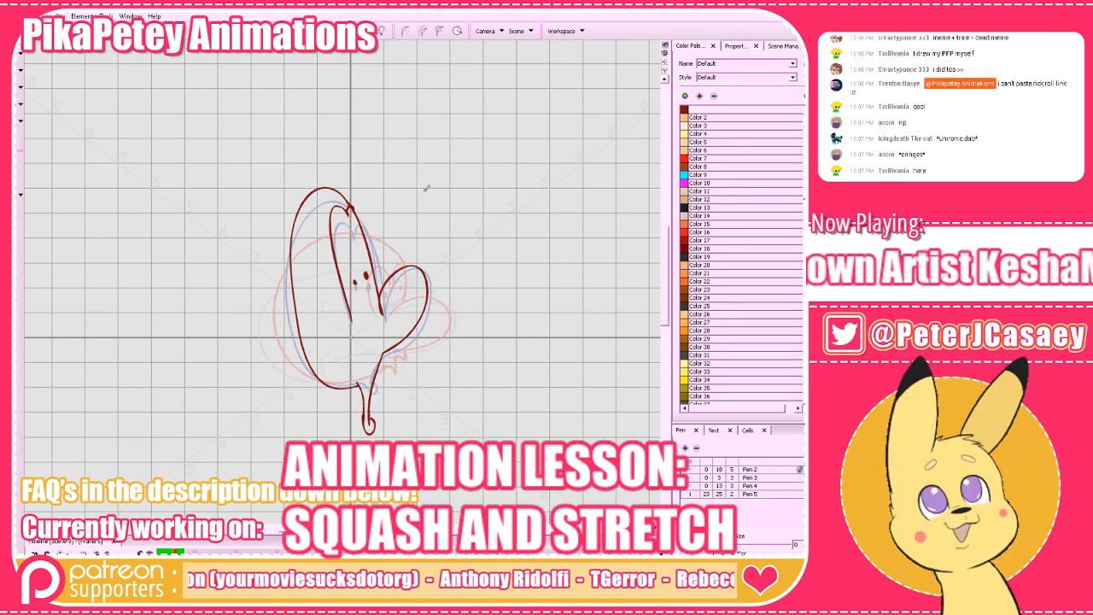
key("s")
key("s")
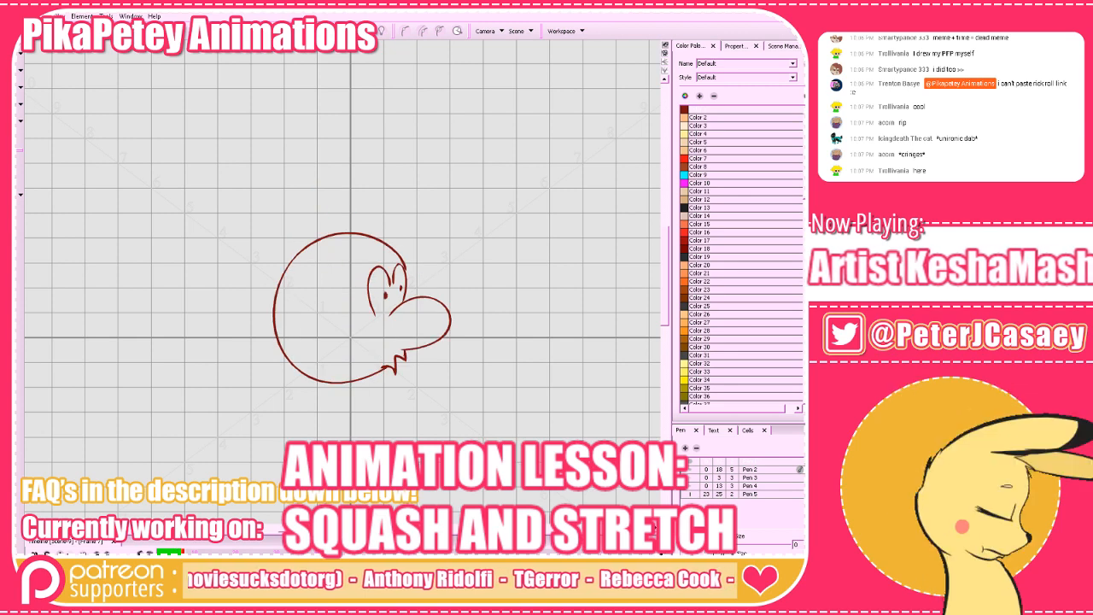
key("a")
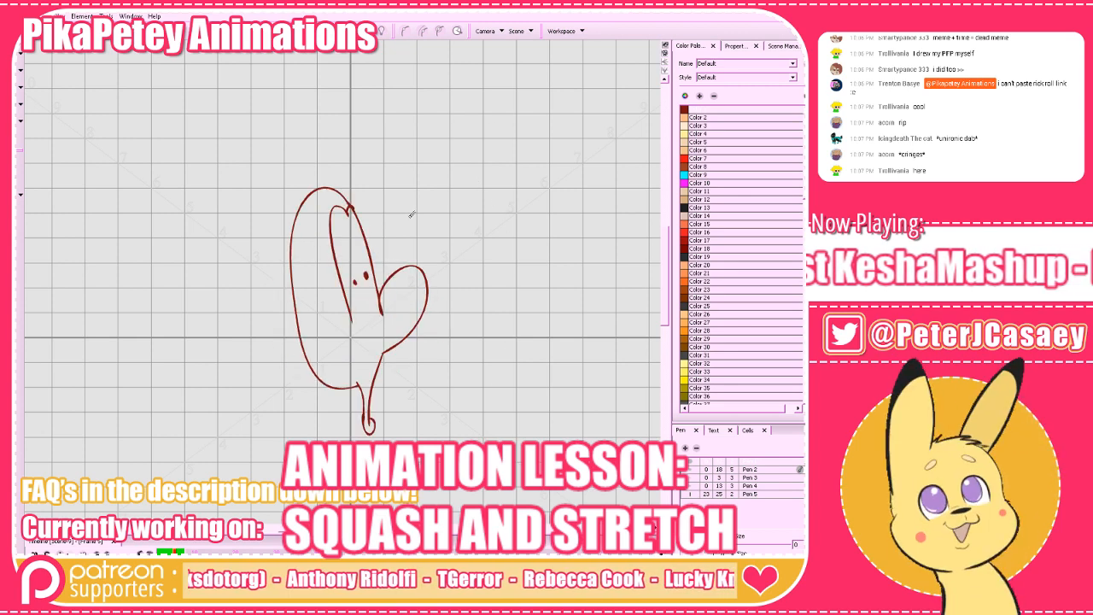
key("s")
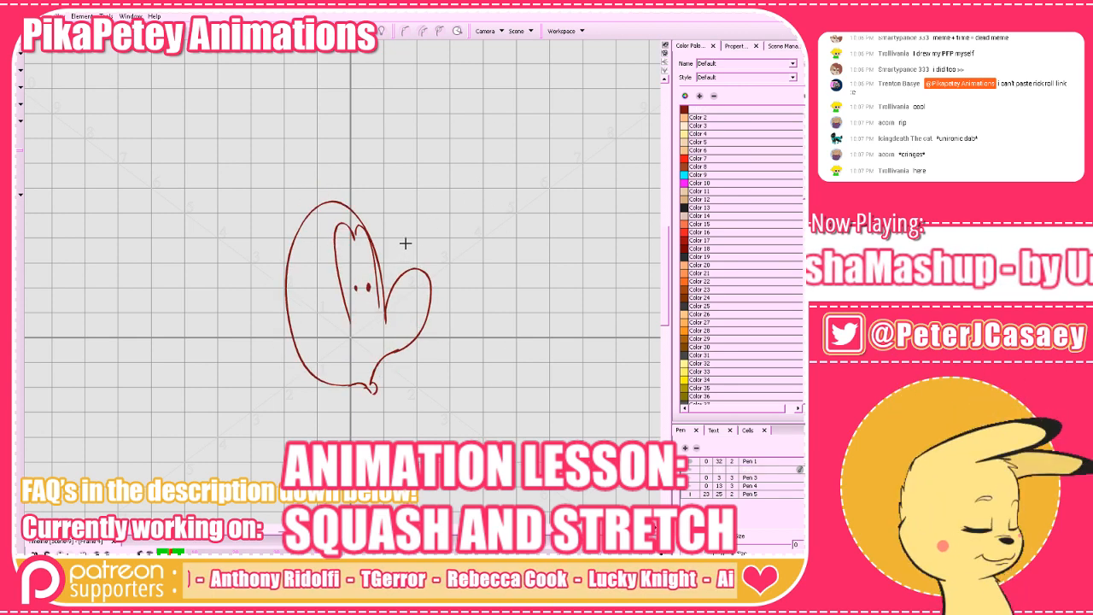
key("a")
key("s")
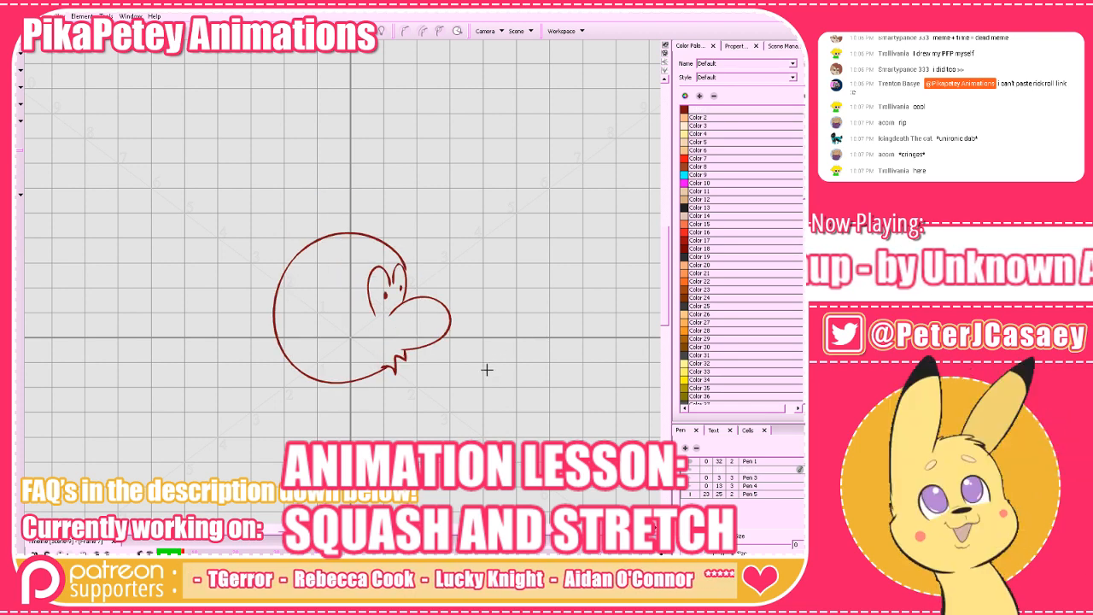
key("a")
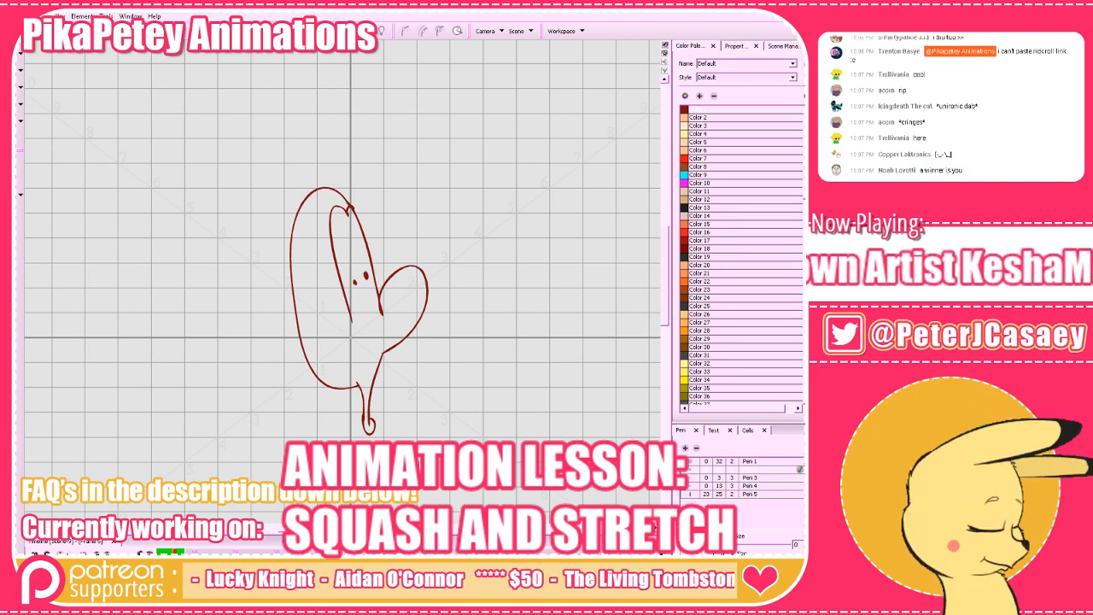
On the empty frame 6, draw a round nose over the onion skin of the neighbouring heads.
key("period")
key("alt+o")
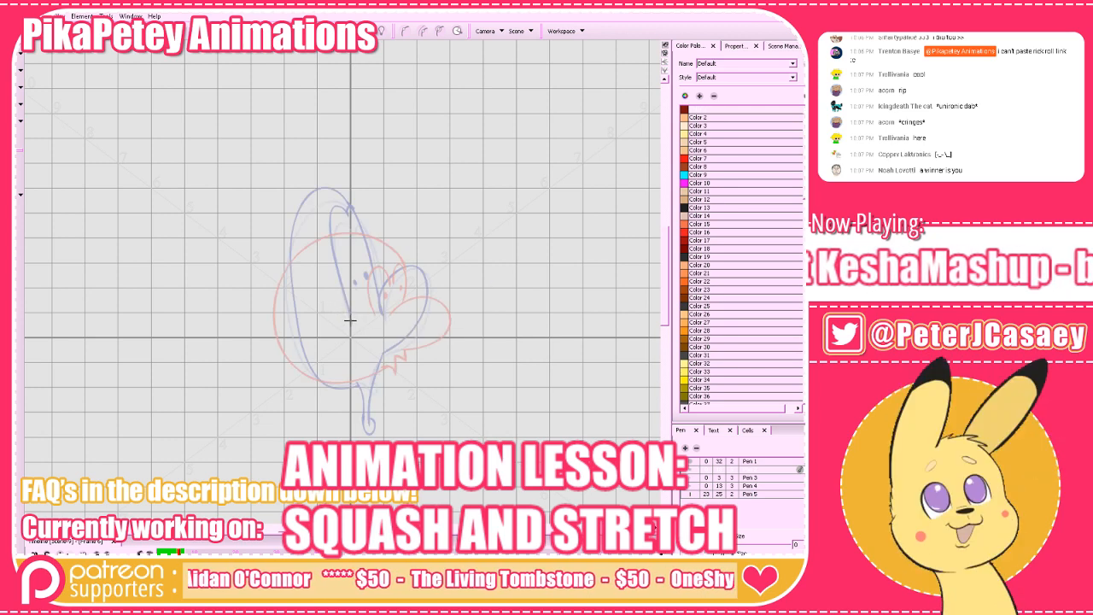
mouse_move(351, 326)
left_mouse_down()
mouse_move(380, 272)
mouse_move(375, 318)
left_mouse_up()
key("alt+o")
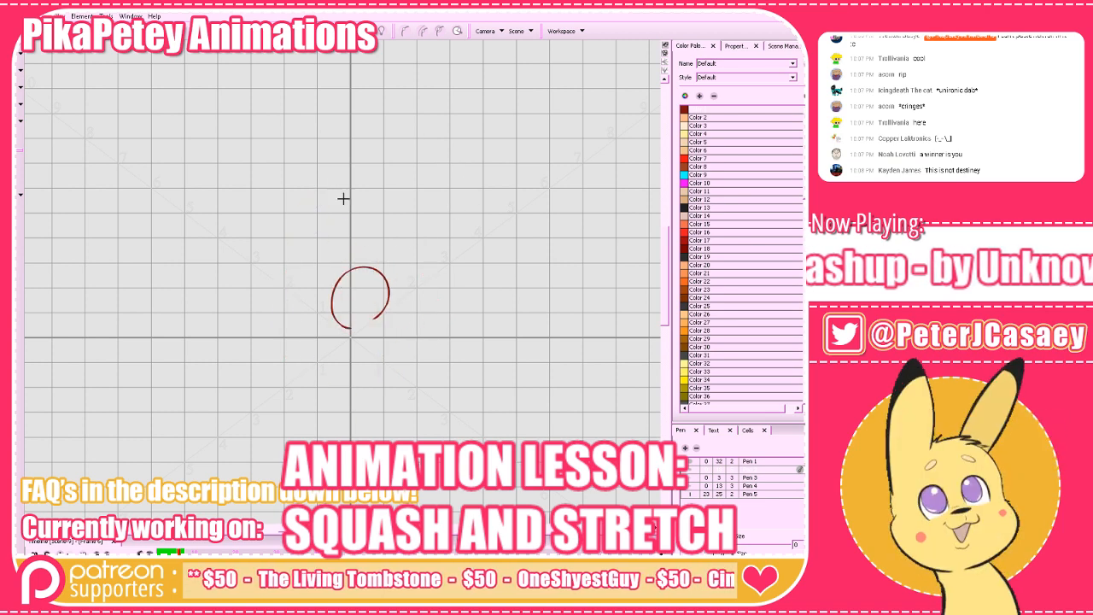
key("alt+o")
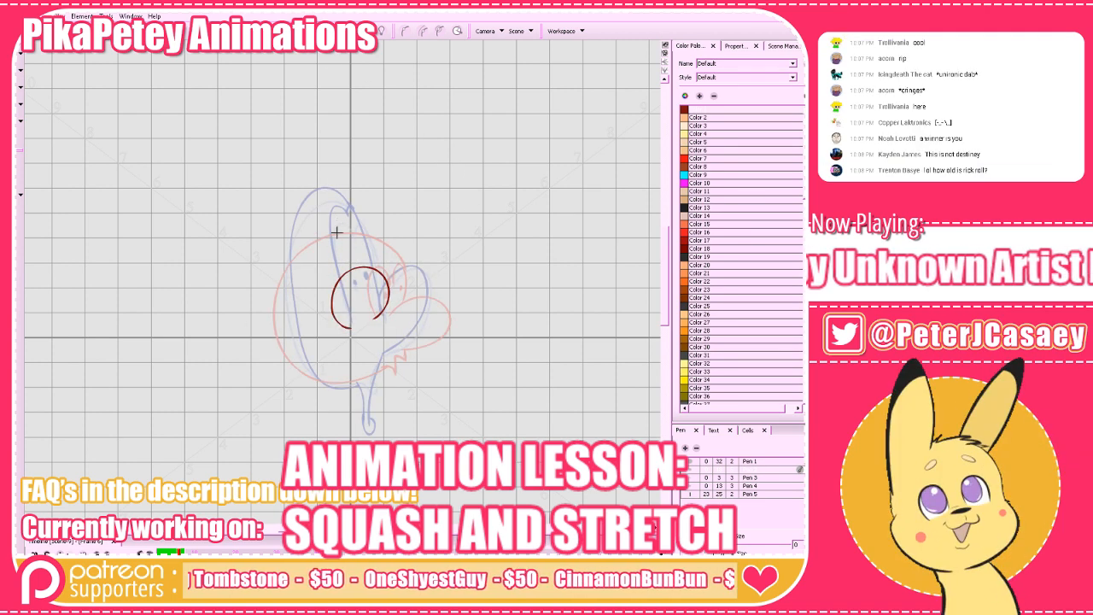
Draw two tall eyes with pupils above the nose and a hanging open mouth below it on frame 6.
mouse_move(331, 226)
left_mouse_down()
mouse_move(310, 227)
mouse_move(335, 303)
mouse_move(302, 234)
mouse_move(340, 237)
mouse_move(366, 256)
mouse_move(367, 273)
left_mouse_up()
key("ctrl+z")
mouse_move(376, 331)
left_mouse_down()
mouse_move(341, 348)
mouse_move(333, 406)
mouse_move(351, 414)
mouse_move(372, 394)
mouse_move(373, 328)
left_mouse_up()
key("alt+o")
key("comma")
key("period")
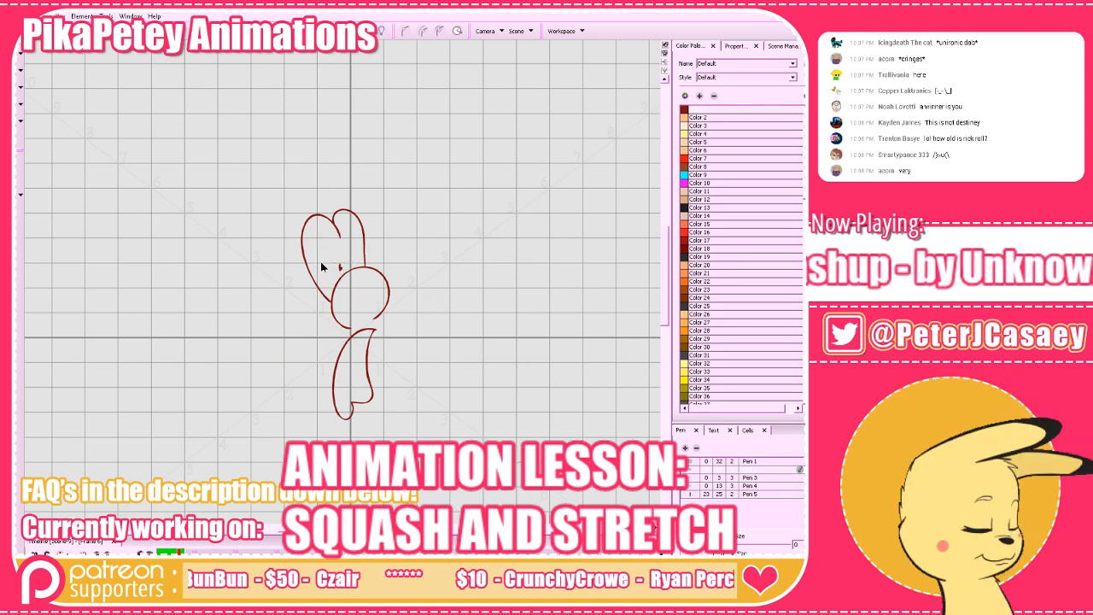
key("alt+o")
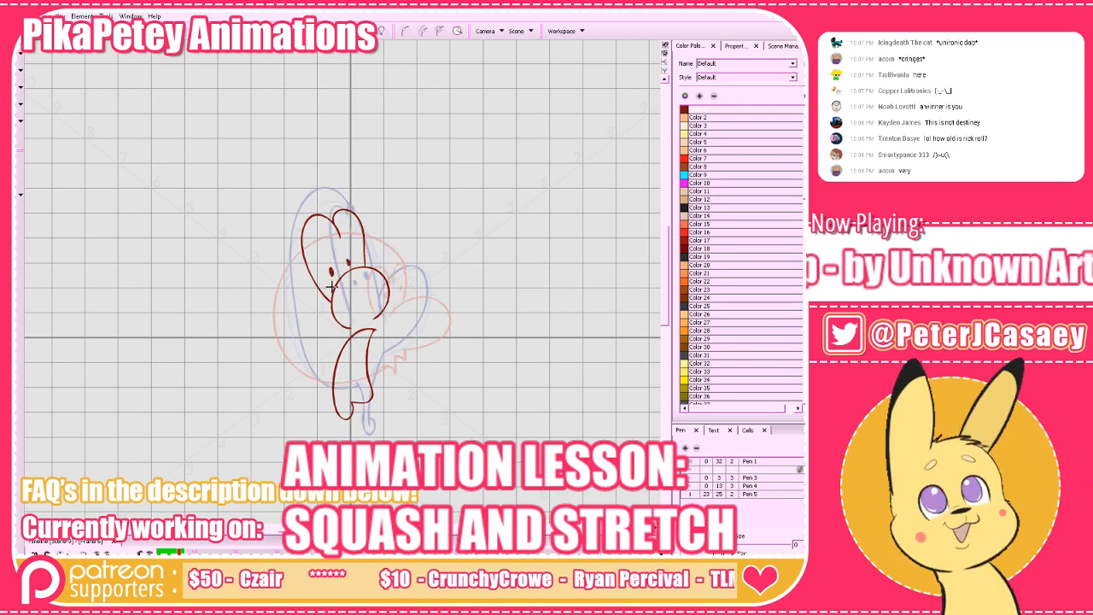
Draw the tall oval head outline around the eyes, nose and mouth on frame 6.
mouse_move(355, 208)
left_mouse_down()
mouse_move(301, 218)
mouse_move(280, 322)
mouse_move(301, 381)
mouse_move(335, 394)
mouse_move(314, 384)
mouse_move(284, 328)
mouse_move(279, 264)
mouse_move(306, 209)
mouse_move(351, 206)
mouse_move(386, 324)
mouse_move(380, 362)
mouse_move(342, 425)
mouse_move(338, 378)
mouse_move(375, 332)
left_mouse_up()
key("ctrl+z")
left_click_drag(336, 402, 372, 392)
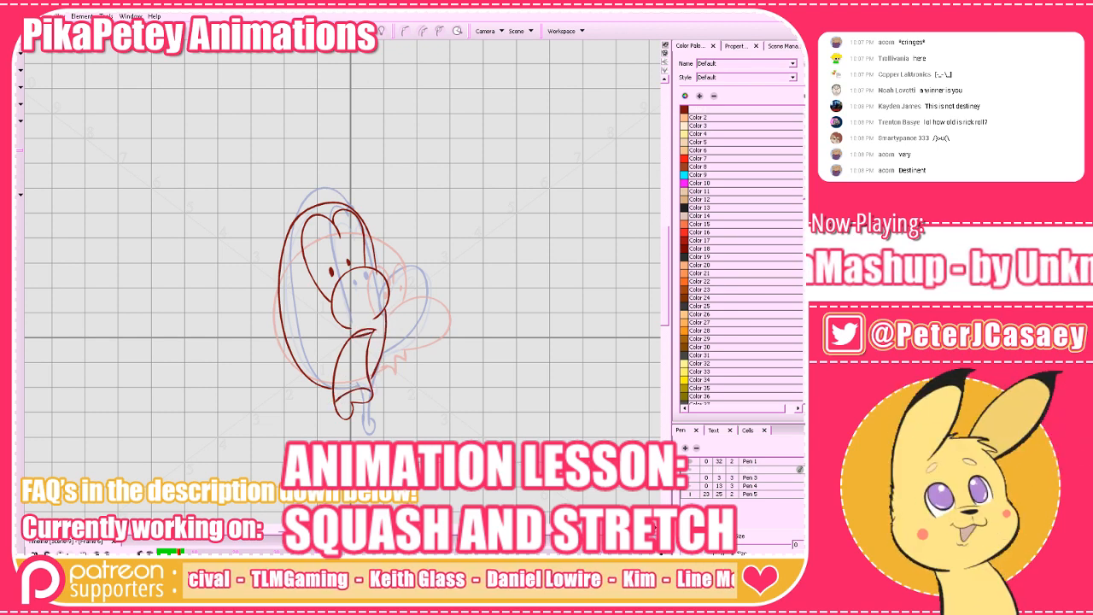
Turn the onion skin off and flip between frame 6 and its neighbours to check the turning head.
key("alt+o")
key("a")
key("s")
key("s")
key("a")
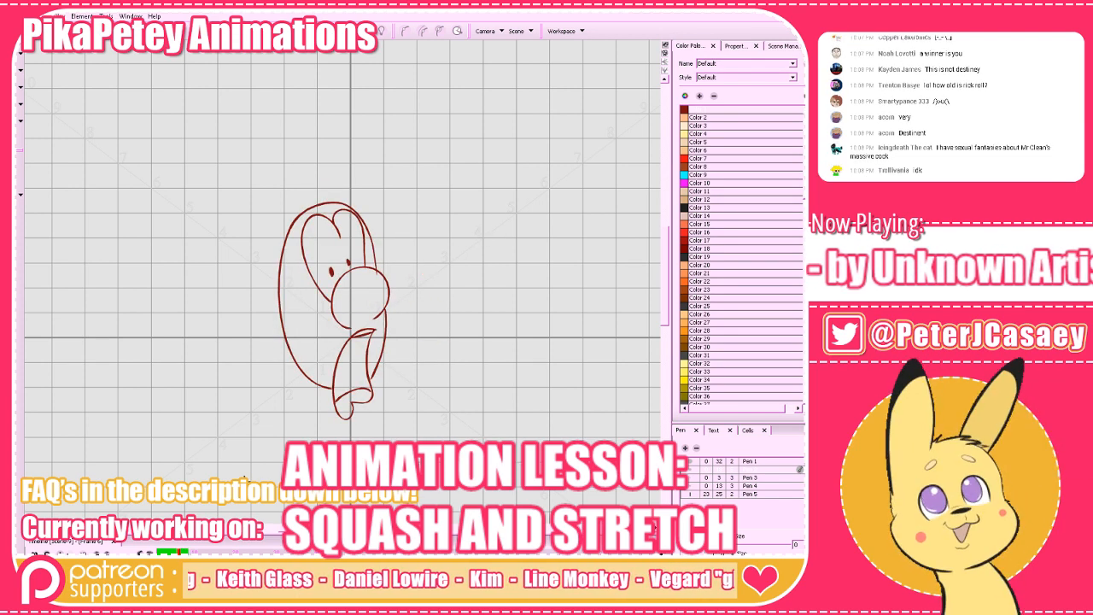
key("s")
Show the onion skin on the empty frame 7, mark a starting dot beside the heads and hide the drawing grid.
key("alt+o")
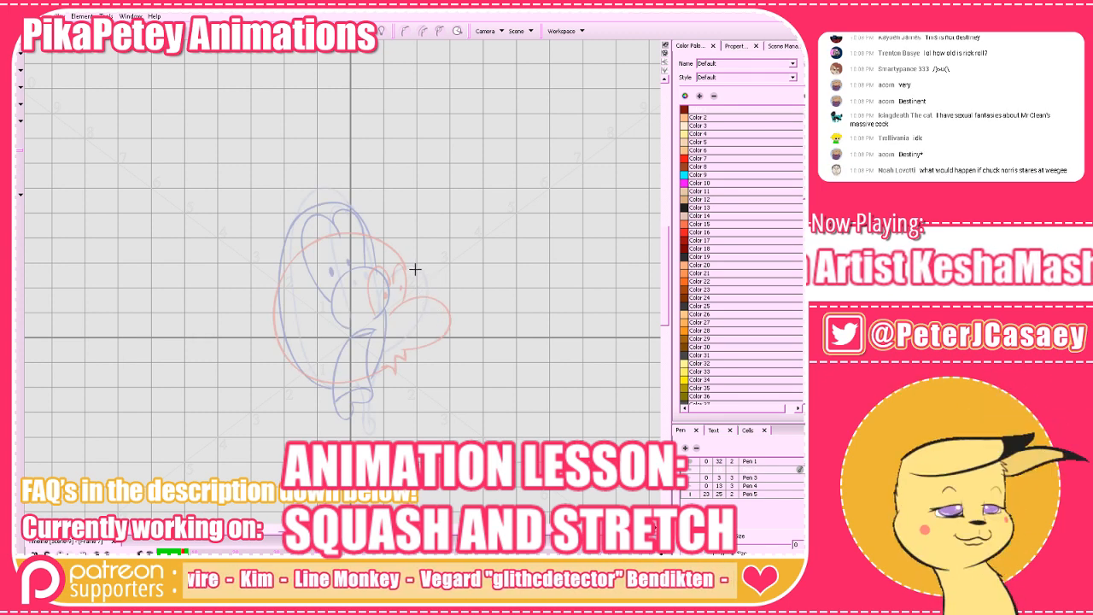
left_click(340, 31)
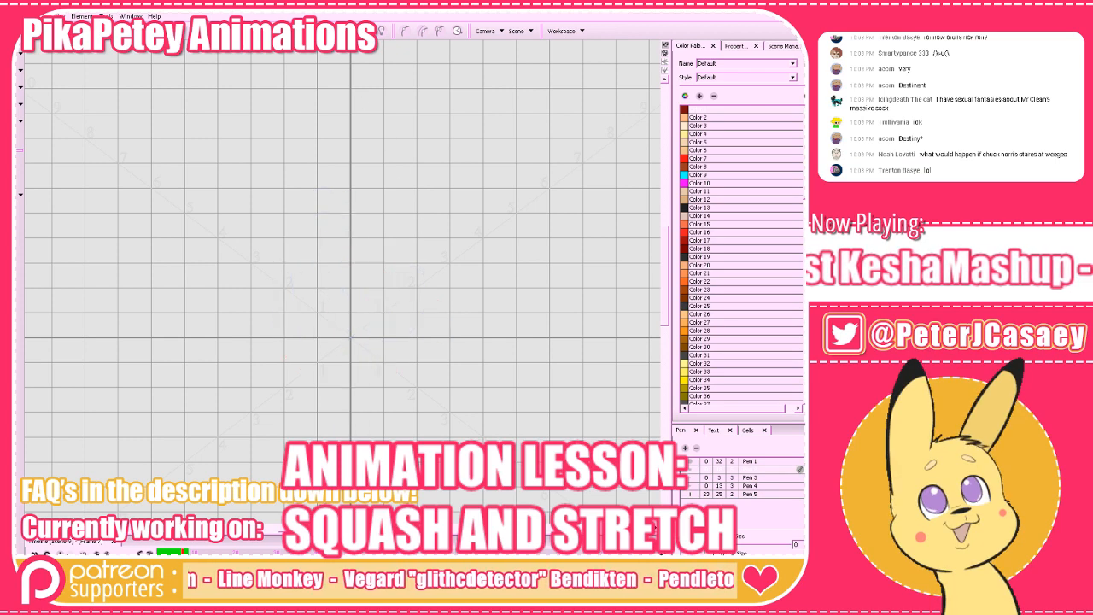
left_click(340, 31)
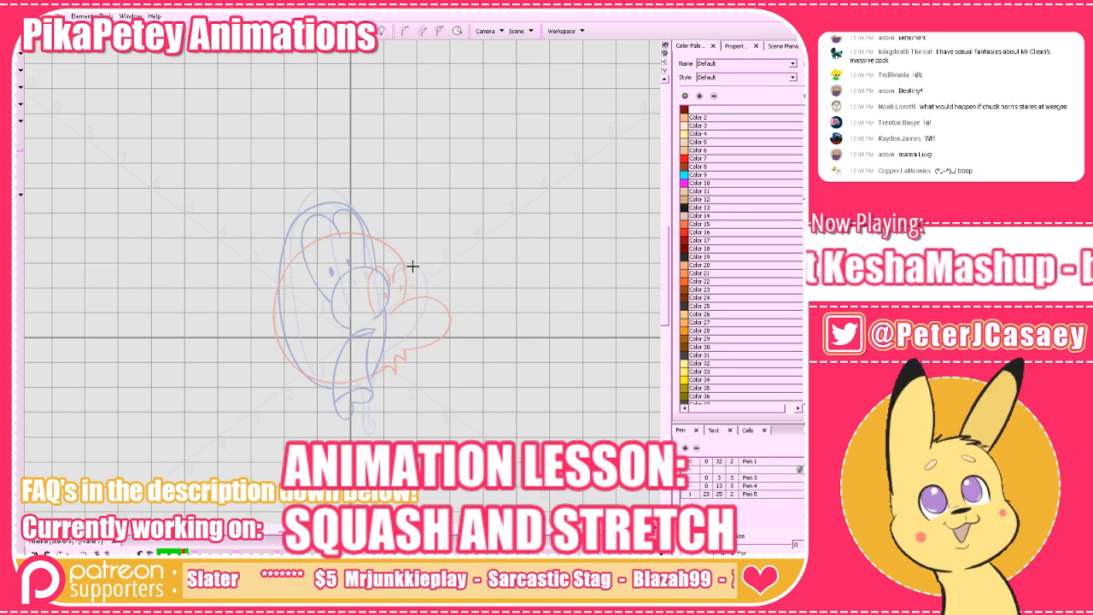
left_click_drag(415, 262, 415, 268)
key("ctrl+apostrophe")
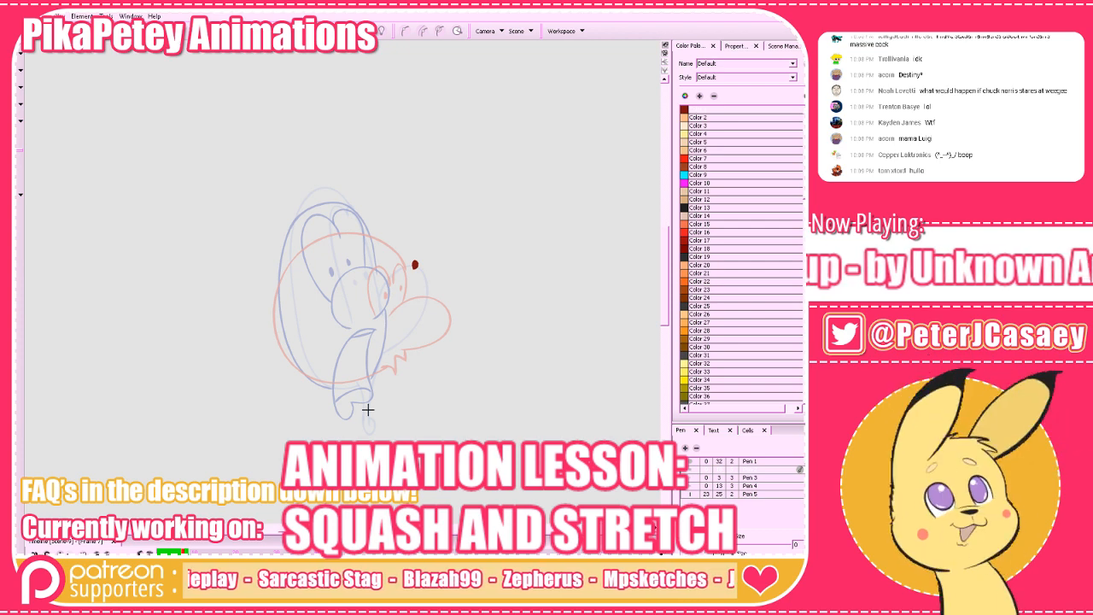
Sketch a curved motion path between two end dots on frame 7, mark its spacing with ticks and try a circle around the lowest tick.
left_click(354, 267)
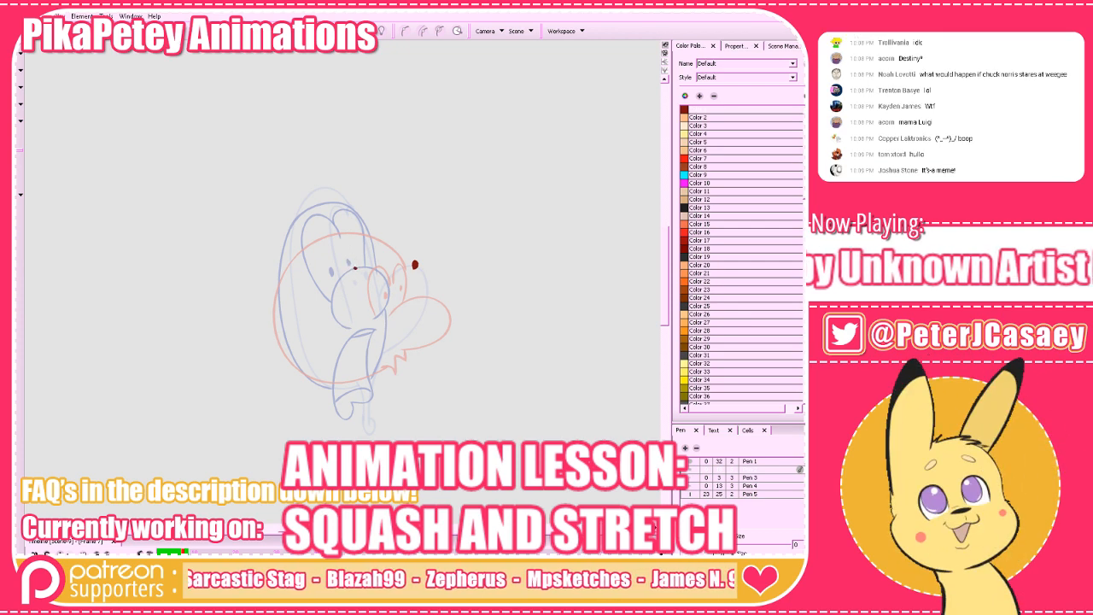
left_click(436, 300)
mouse_move(414, 264)
left_mouse_down()
mouse_move(332, 288)
mouse_move(327, 343)
mouse_move(432, 314)
left_mouse_up()
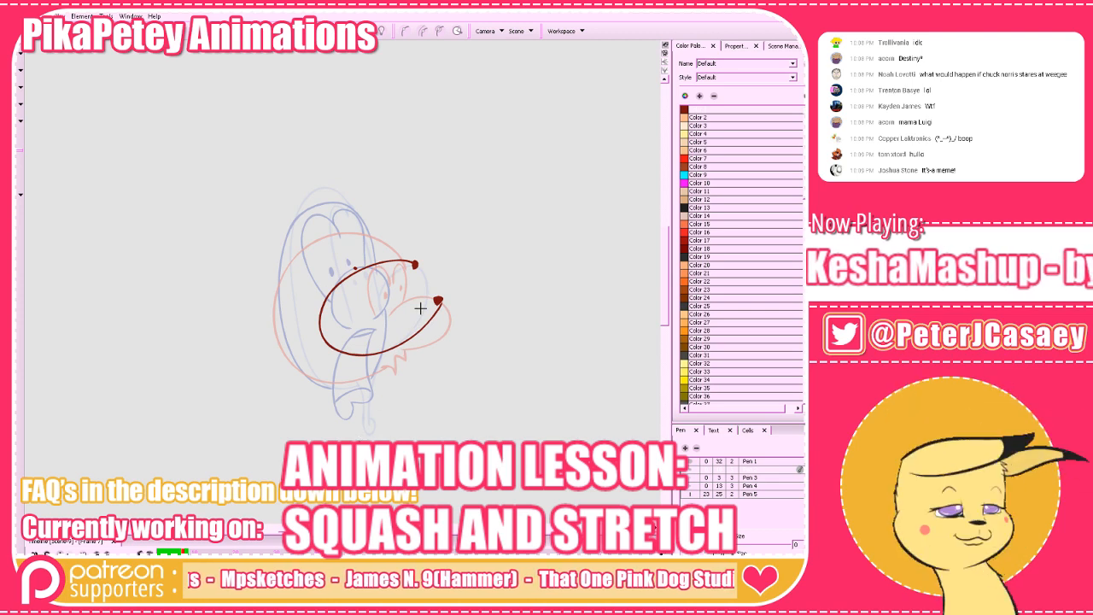
left_click_drag(353, 262, 358, 276)
mouse_move(318, 313)
left_mouse_down()
mouse_move(357, 346)
mouse_move(351, 363)
mouse_move(407, 346)
left_mouse_up()
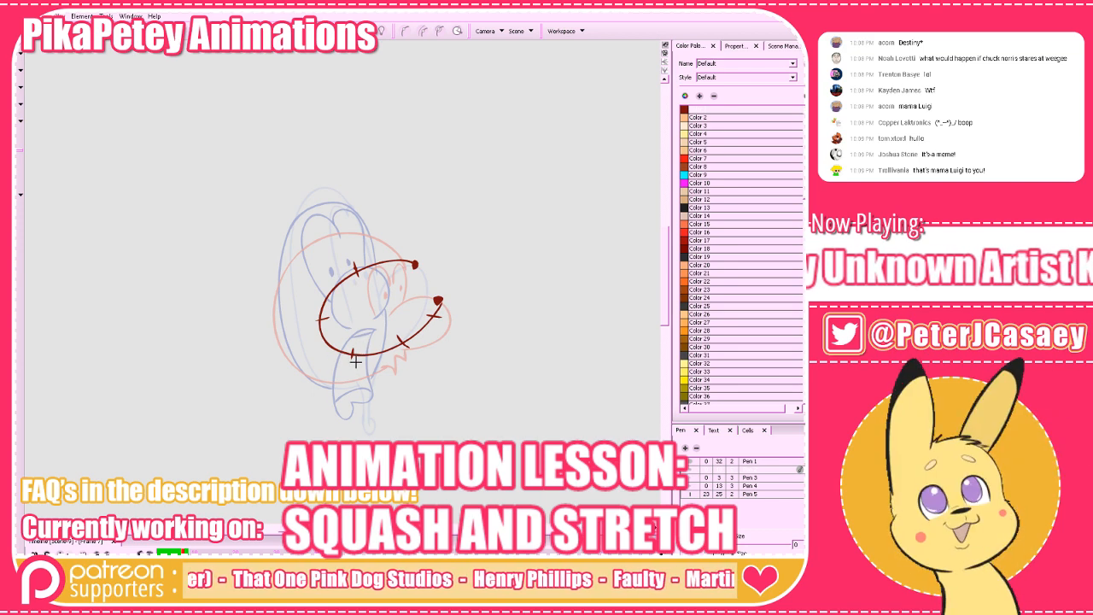
mouse_move(357, 360)
left_mouse_down()
mouse_move(335, 345)
mouse_move(359, 359)
left_mouse_up()
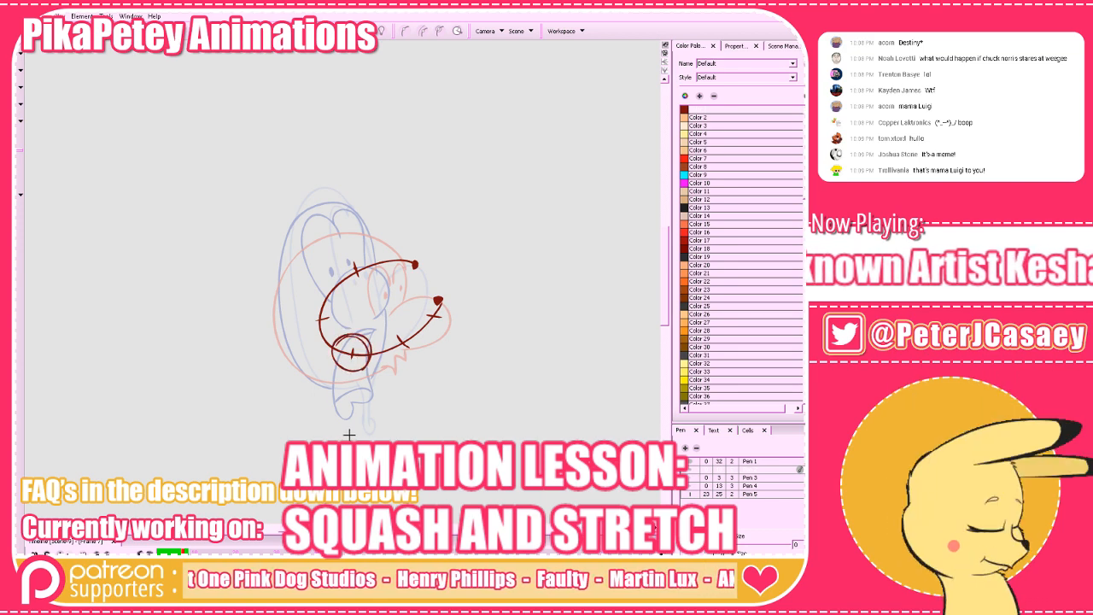
key("ctrl+z")
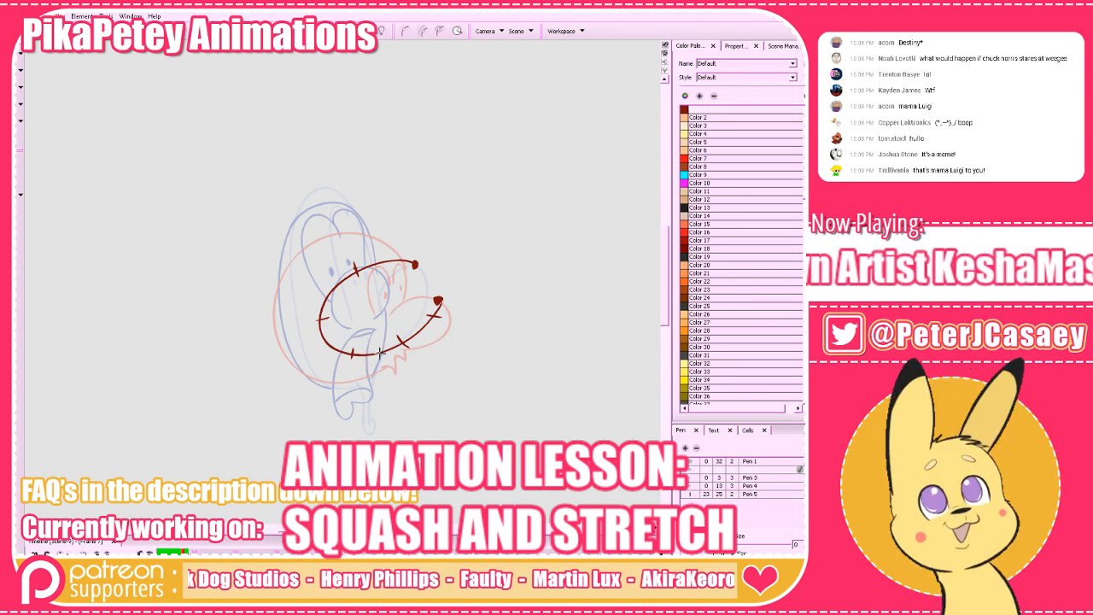
Delete the sketched motion path and its spacing ticks from frame 7.
key("alt+e")
left_click(18, 54)
mouse_move(353, 317)
left_mouse_down()
mouse_move(286, 185)
mouse_move(444, 251)
mouse_move(447, 219)
left_mouse_up()
key("Delete")
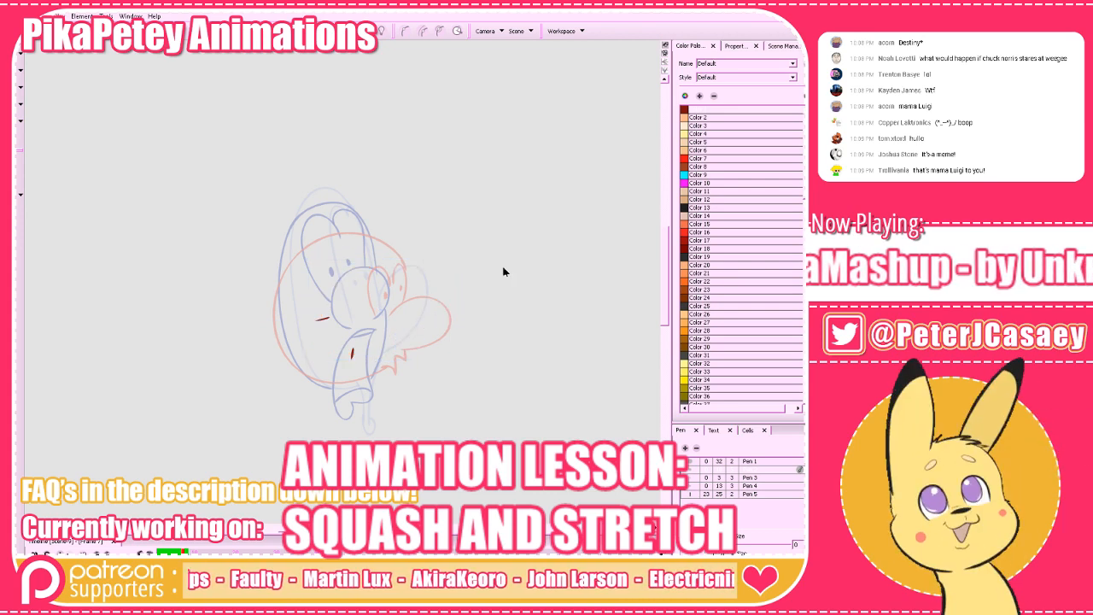
left_click(324, 318)
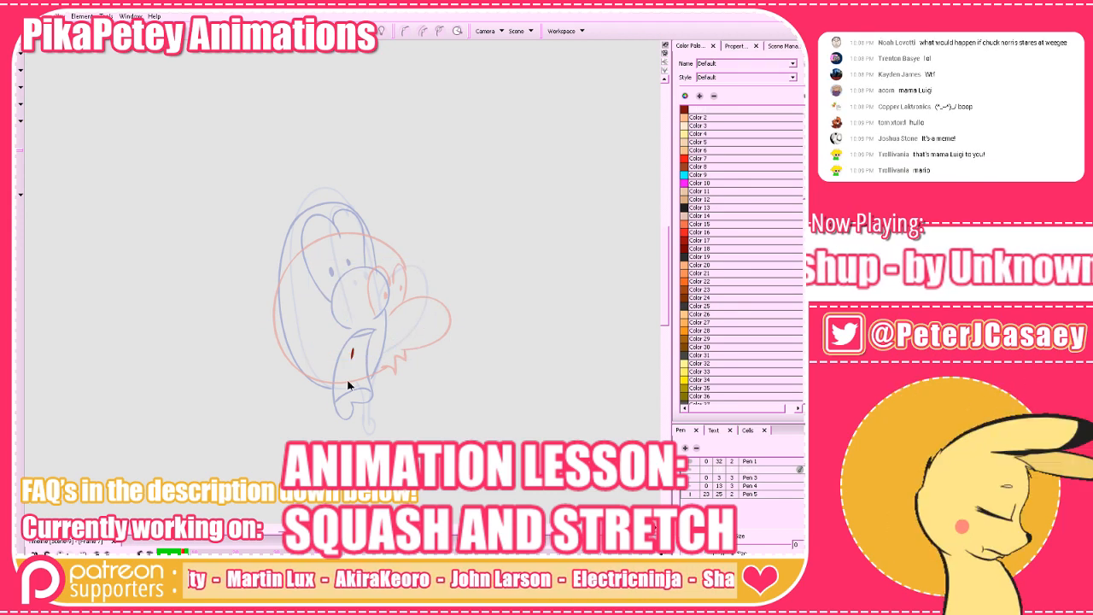
Draw a low oval nose, a round head outline and a small mouth beneath the nose on frame 7.
mouse_move(341, 373)
left_mouse_down()
mouse_move(335, 327)
mouse_move(379, 351)
mouse_move(344, 379)
left_mouse_up()
key("alt+e")
key("alt+b")
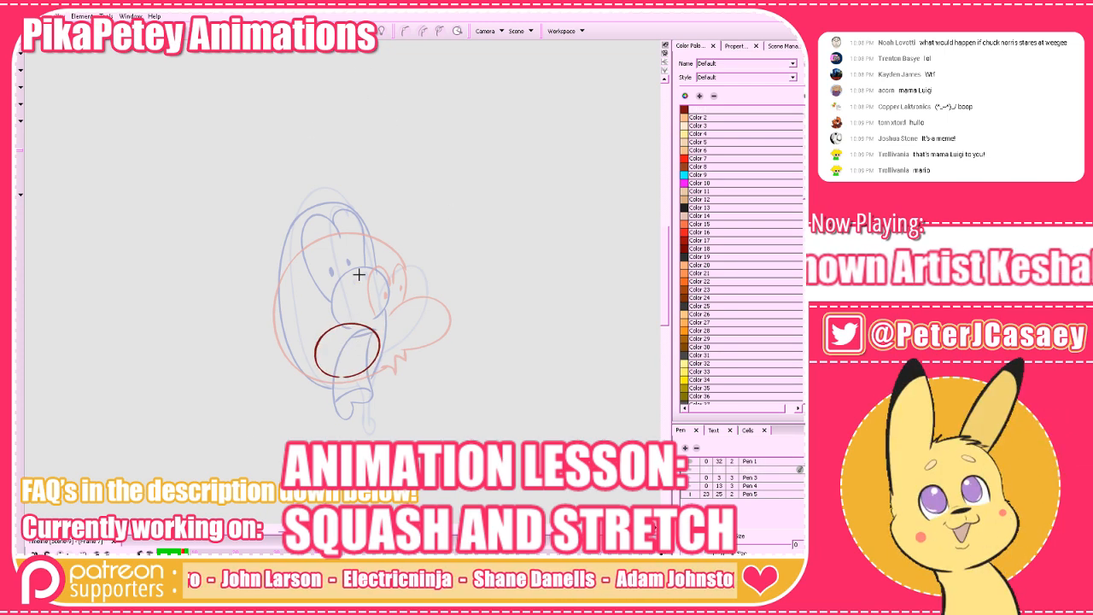
mouse_move(372, 259)
left_mouse_down()
mouse_move(314, 257)
mouse_move(269, 312)
mouse_move(288, 368)
mouse_move(325, 378)
mouse_move(392, 274)
mouse_move(405, 338)
mouse_move(366, 376)
left_mouse_up()
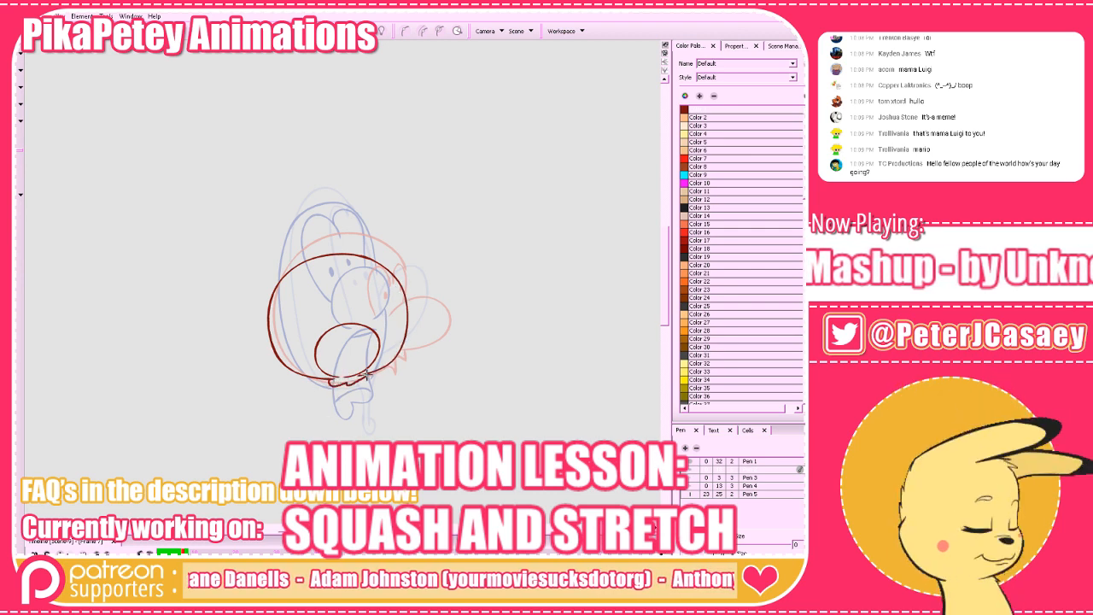
Turn the onion skin off and flip between frame 7 and its neighbouring frames to check the head's movement.
key("alt+o")
key("comma")
key("period")
key("period")
key("comma")
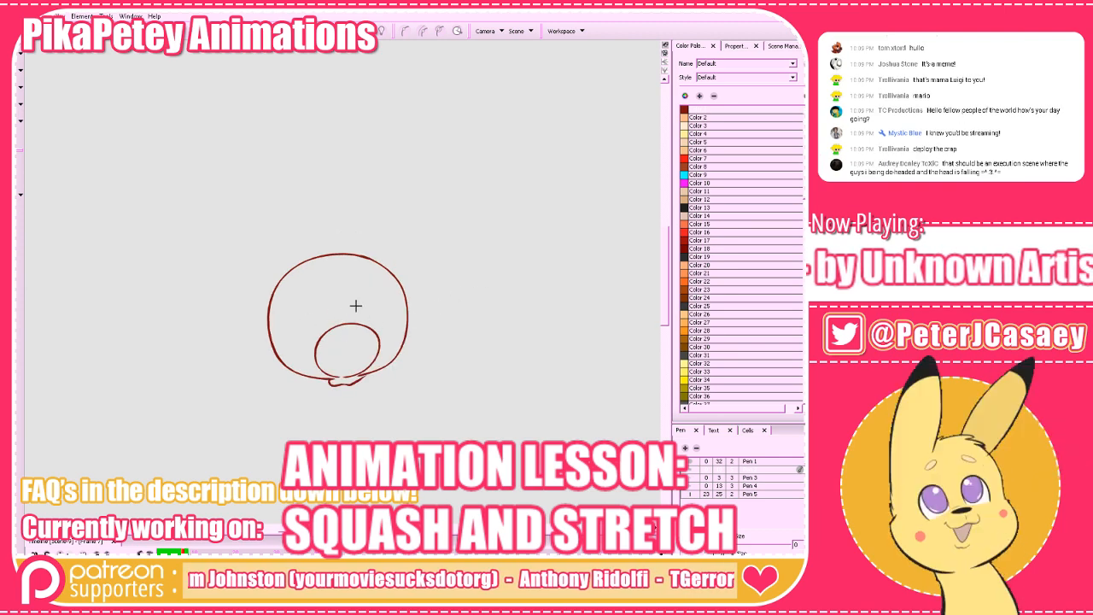
Draw a pair of squinted, closed eyes above the nose on frame 7, using the onion skin as reference.
key("alt+o")
mouse_move(335, 318)
left_mouse_down()
mouse_move(292, 318)
mouse_move(395, 312)
left_mouse_up()
key("alt+o")
Flip back and forth through the frames around frame 7 to examine the head's squash and stretch.
key("a")
key("a")
key("a")
key("s")
key("s")
key("s")
key("a")
key("s")
key("s")
key("a")
key("a")
key("s")
key("s")
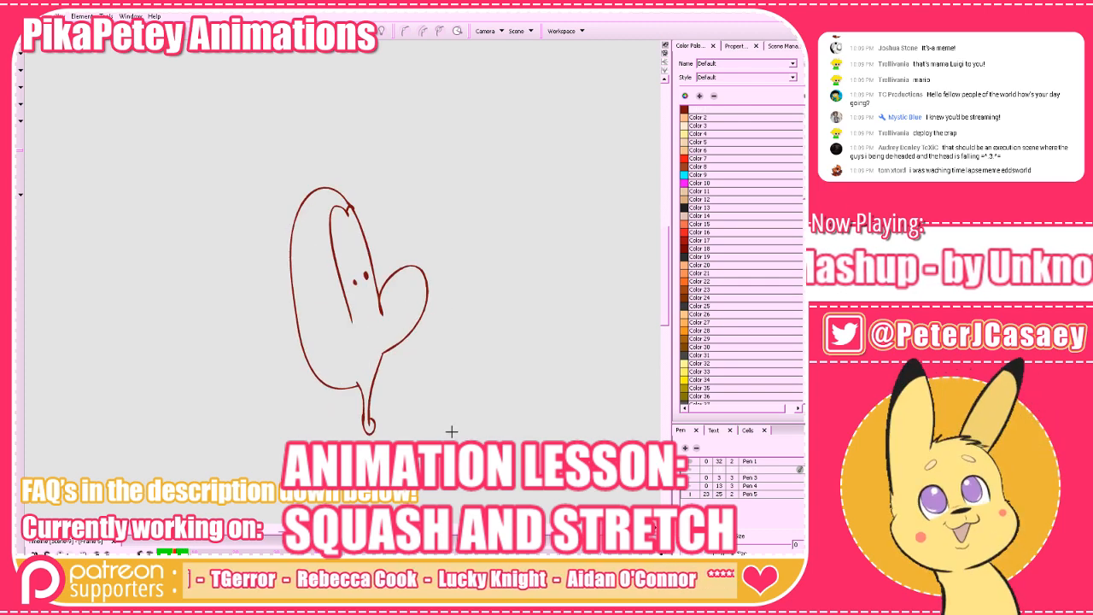
key("a")
key("a")
key("a")
key("s")
key("s")
key("s")
key("s")
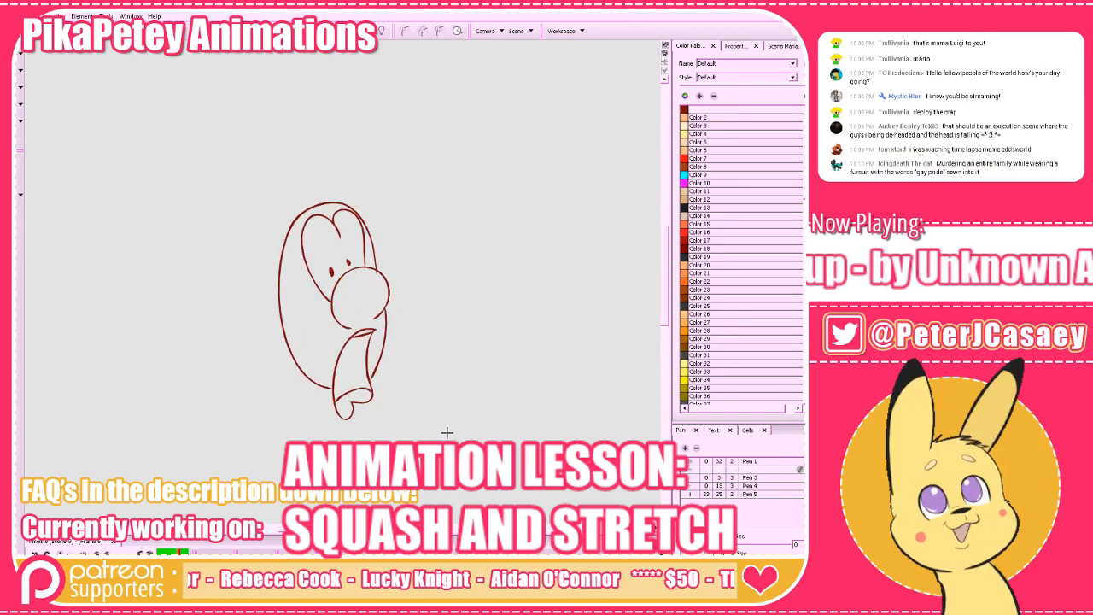
key("s")
key("s")
key("s")
key("a")
key("a")
key("a")
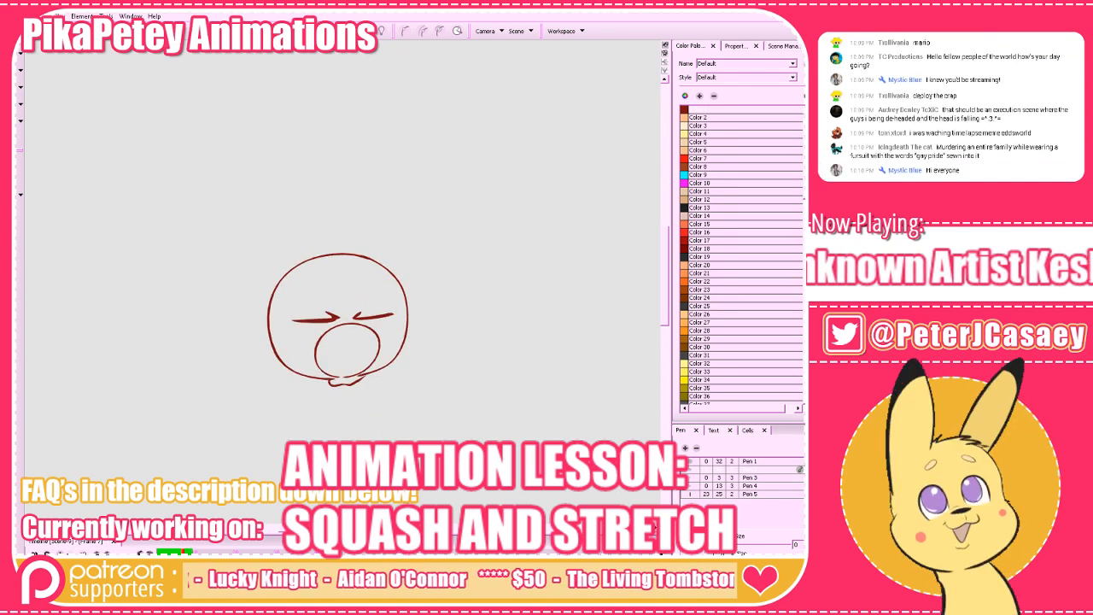
On a blank frame between the closed-eyed head and the profile head, draw an oval nose low at the head's right edge, guided by onion skin.
key("Delete")
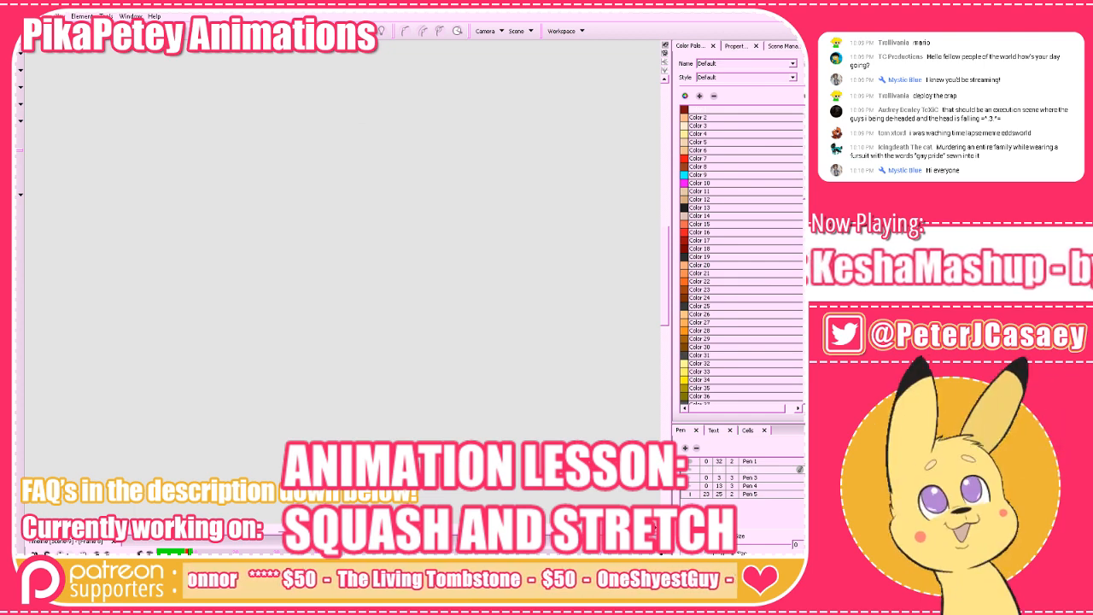
left_click(338, 33)
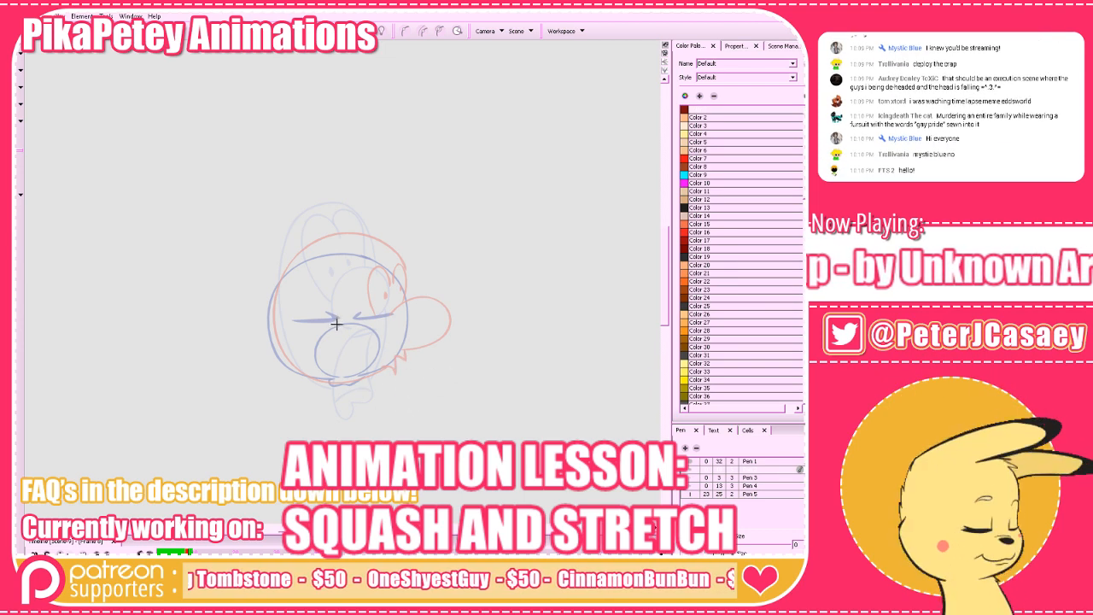
left_click_drag(340, 324, 420, 311)
key("ctrl+z")
left_click_drag(340, 327, 422, 311)
key("ctrl+z")
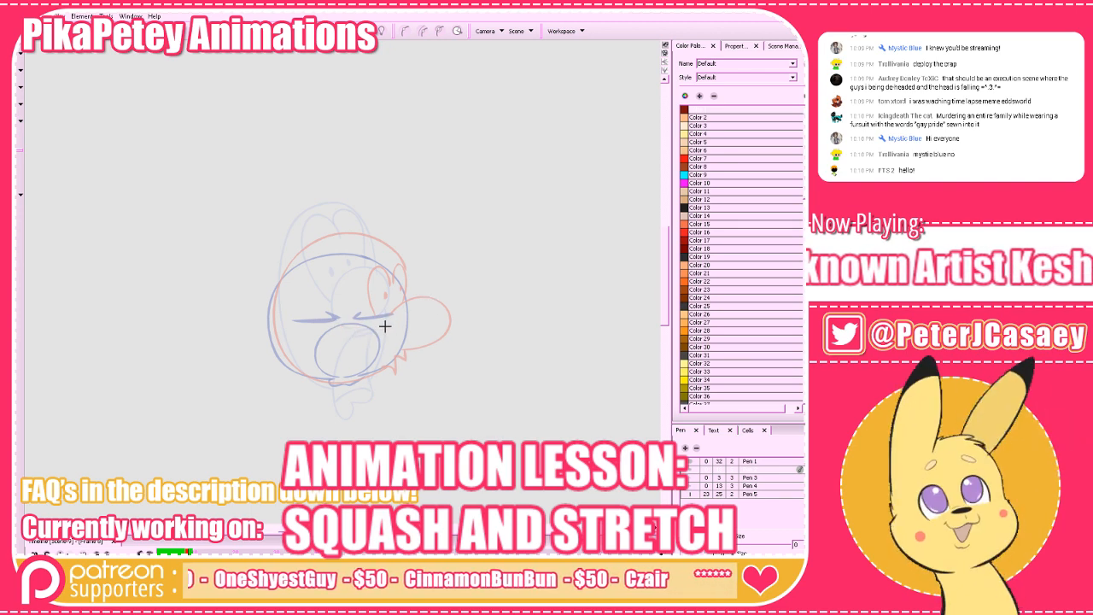
mouse_move(387, 326)
left_mouse_down()
mouse_move(425, 359)
mouse_move(391, 381)
mouse_move(354, 354)
mouse_move(392, 328)
mouse_move(425, 348)
mouse_move(396, 380)
mouse_move(357, 356)
mouse_move(392, 324)
left_mouse_up()
key("ctrl+z")
key("period")
key("comma")
key("comma")
key("period")
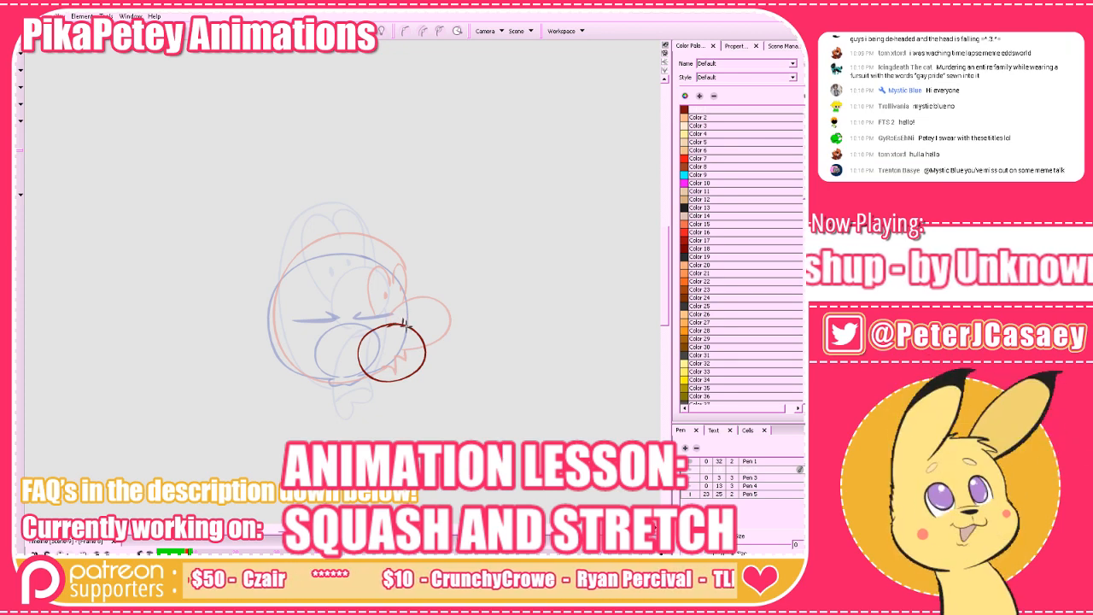
Draw a round head outline joined to the new nose and compare it with the neighbouring frame.
mouse_move(407, 326)
left_mouse_down()
mouse_move(383, 267)
mouse_move(336, 250)
mouse_move(279, 290)
mouse_move(285, 357)
left_mouse_up()
key("ctrl+z")
mouse_move(405, 326)
left_mouse_down()
mouse_move(385, 263)
mouse_move(338, 249)
mouse_move(284, 275)
mouse_move(271, 319)
mouse_move(285, 362)
mouse_move(369, 374)
left_mouse_up()
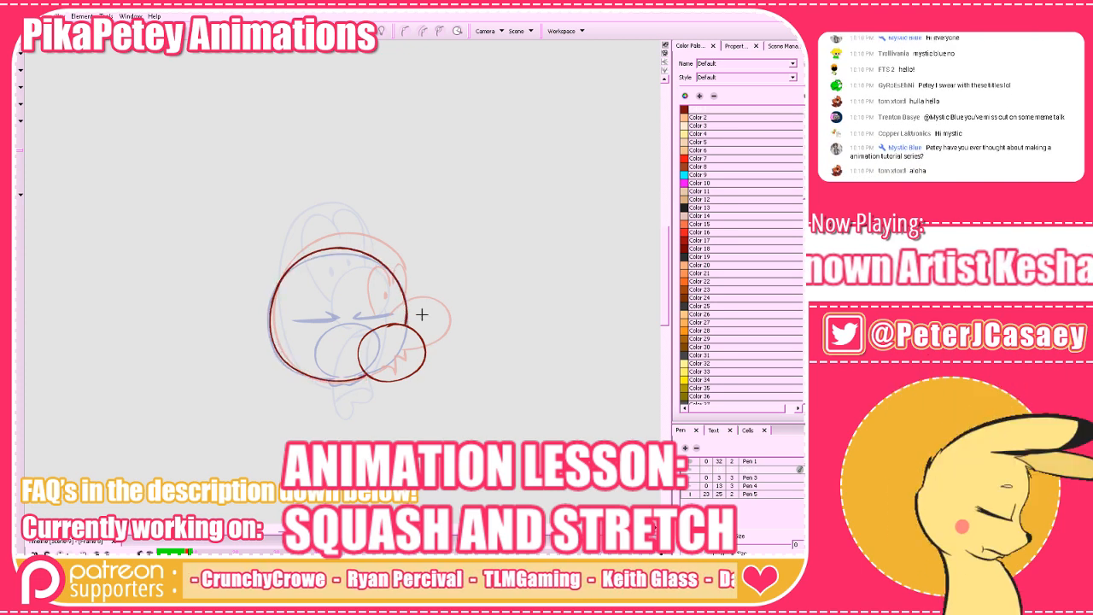
key("comma")
key("period")
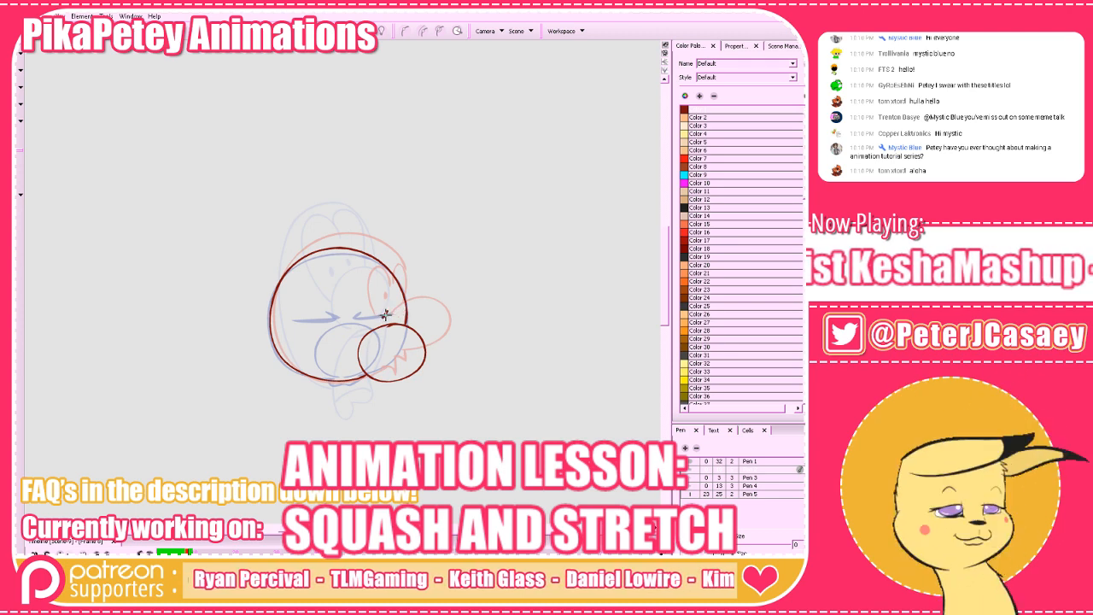
key("comma")
key("period")
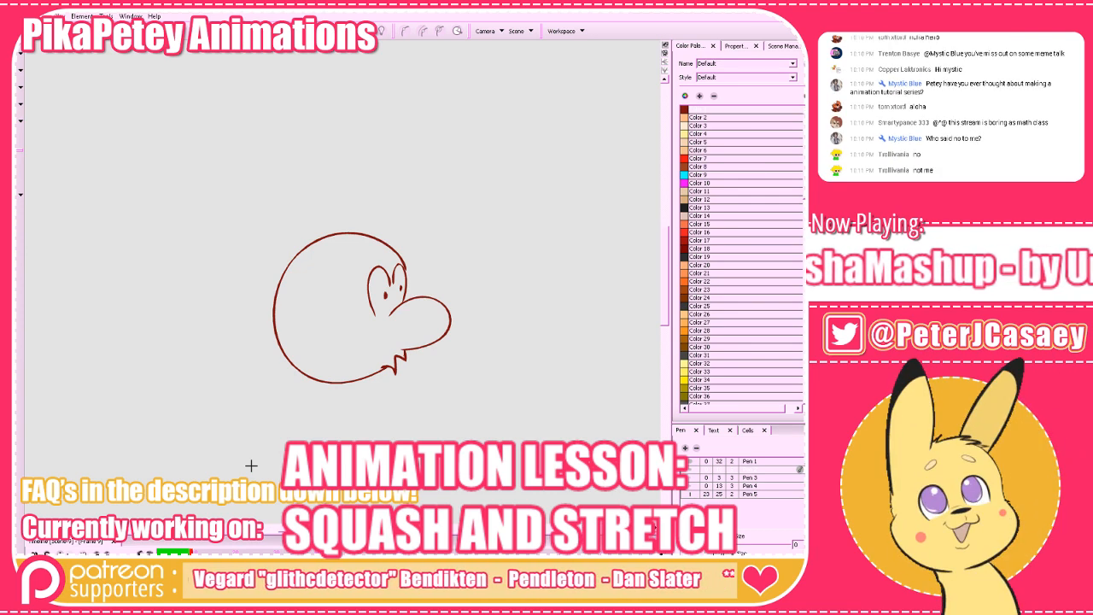
Switch to 3ds Max and create a sphere with a radius of about 27.6 at the centre of the grid.
key("super")
left_click(60, 523)
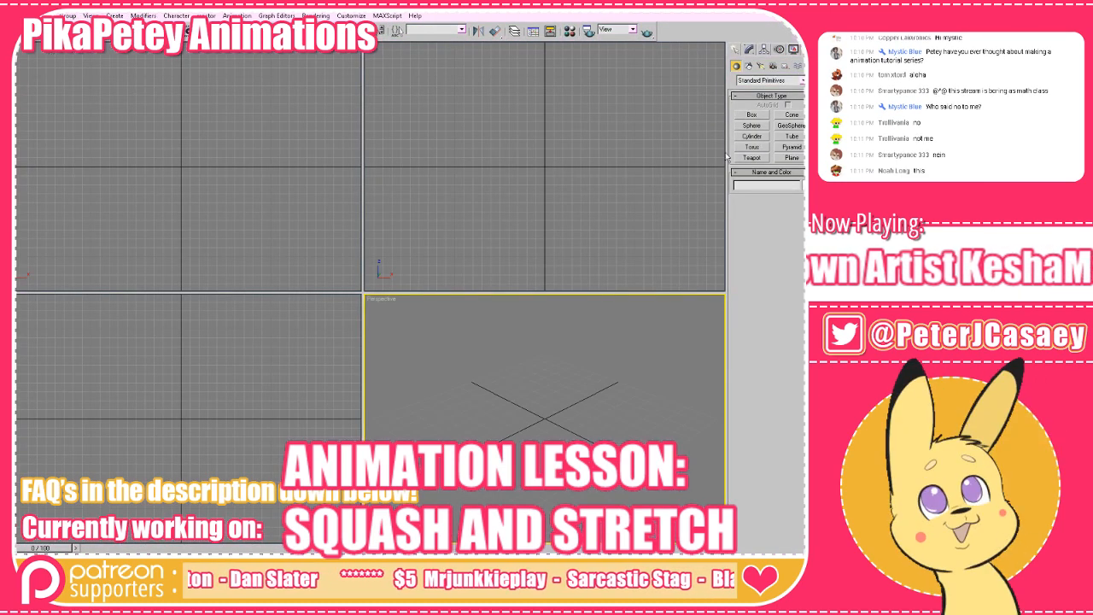
left_click(752, 114)
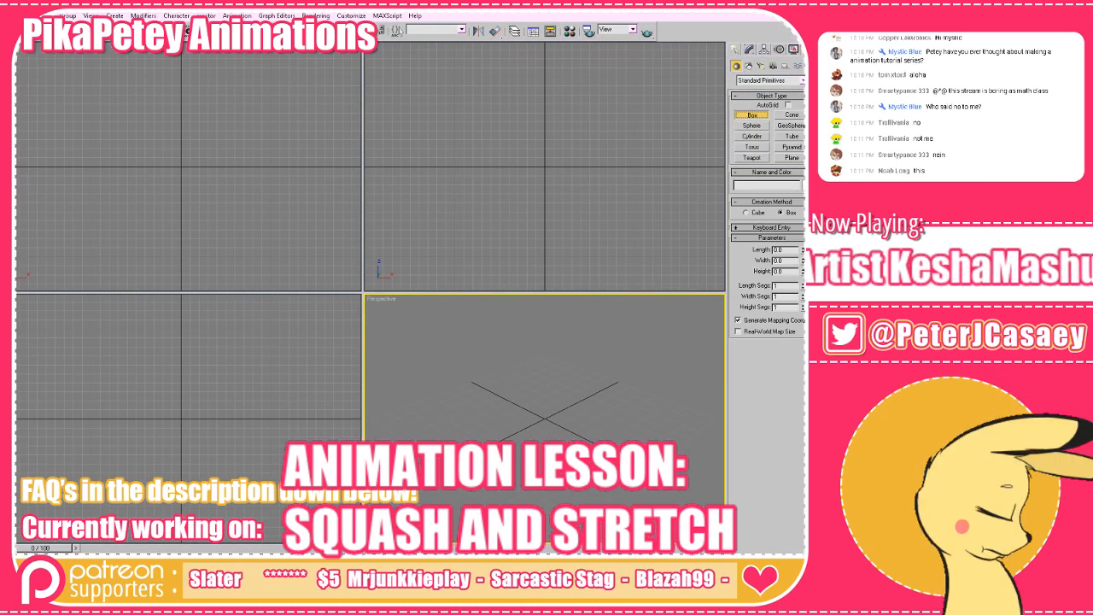
left_click(755, 127)
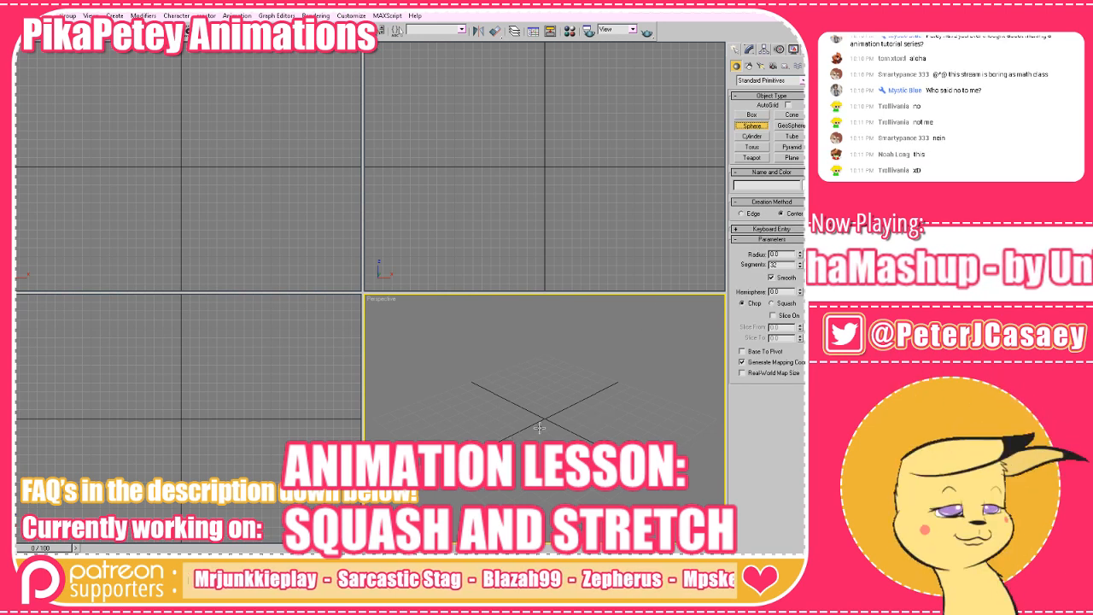
left_click_drag(543, 417, 565, 433)
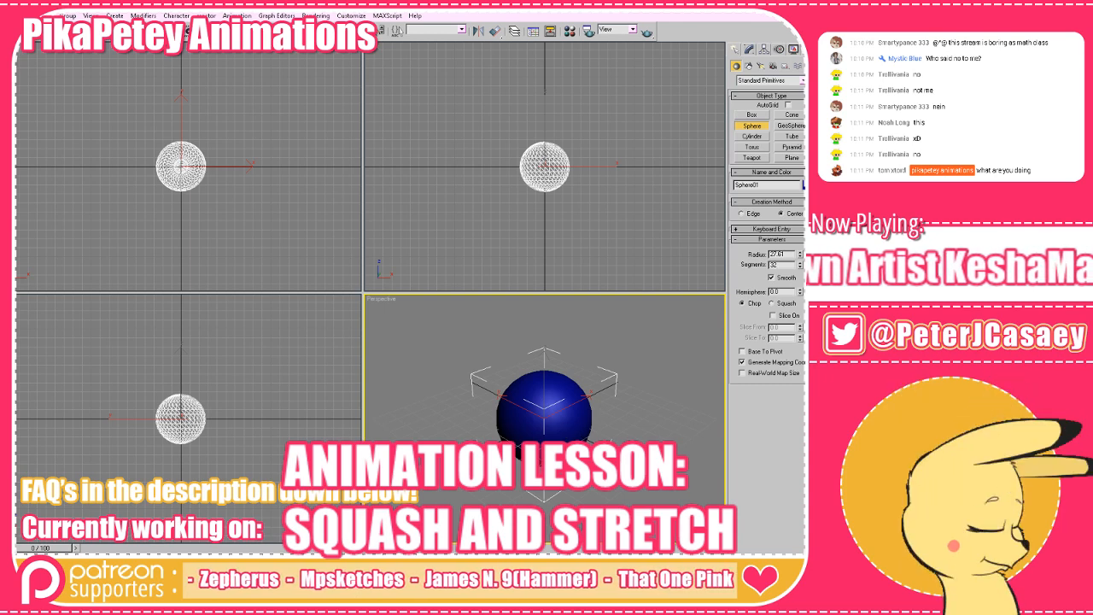
Move the sphere up so that it rests on the ground plane, leaving isolation mode off.
key("w")
left_click_drag(574, 112, 530, 107)
scroll(527, 138, "up", 2)
left_click_drag(620, 130, 565, 174)
left_click(764, 49)
left_click_drag(531, 377, 466, 401)
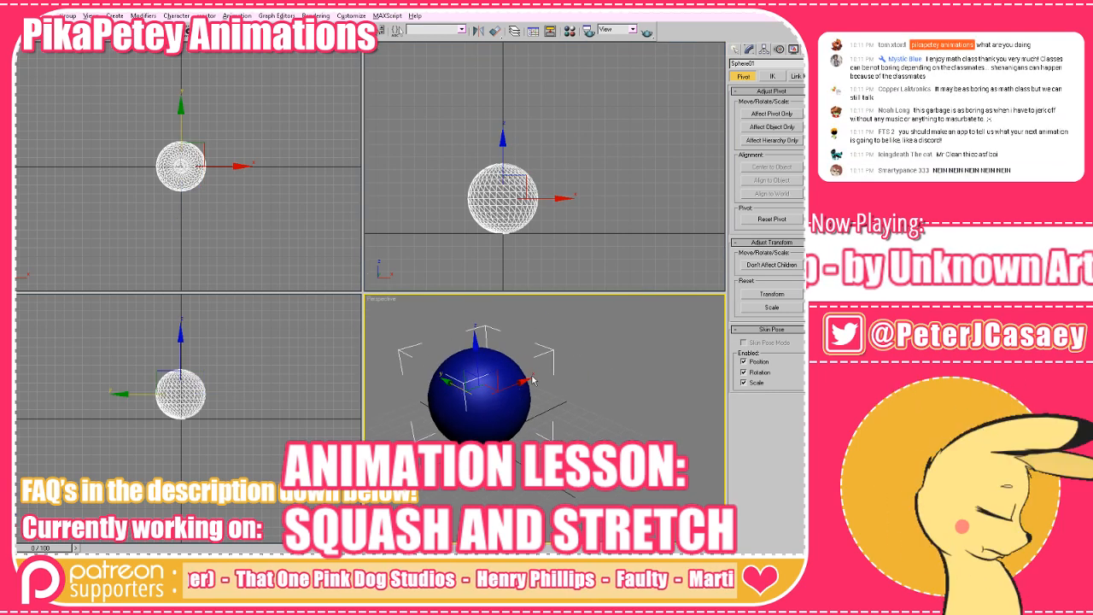
key("alt+q")
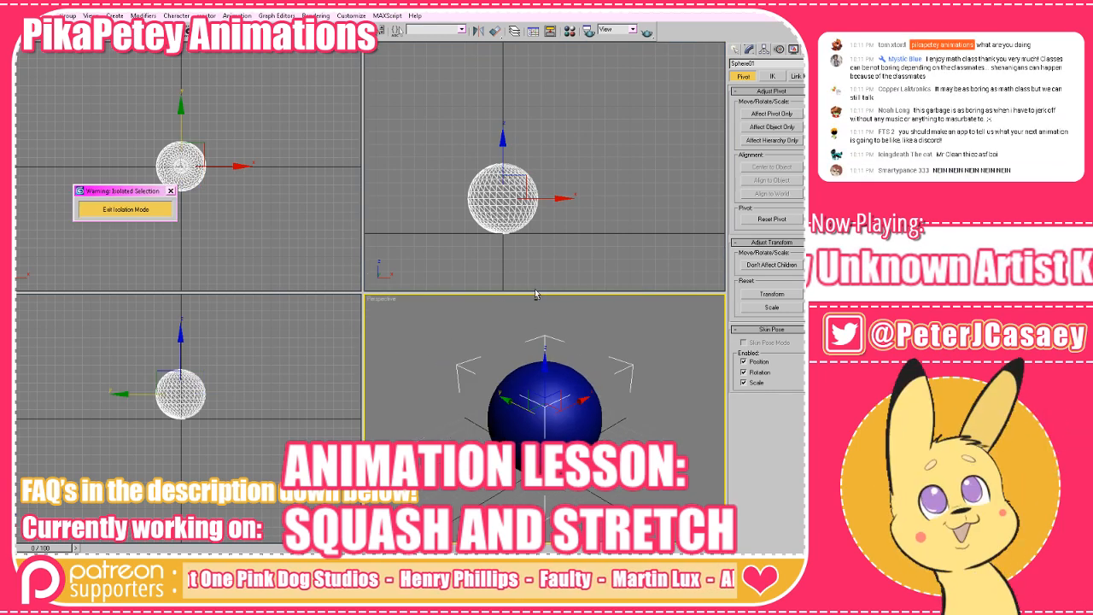
left_click(126, 211)
Apply the Stretch modifier to the sphere.
key("alt+w")
key("z")
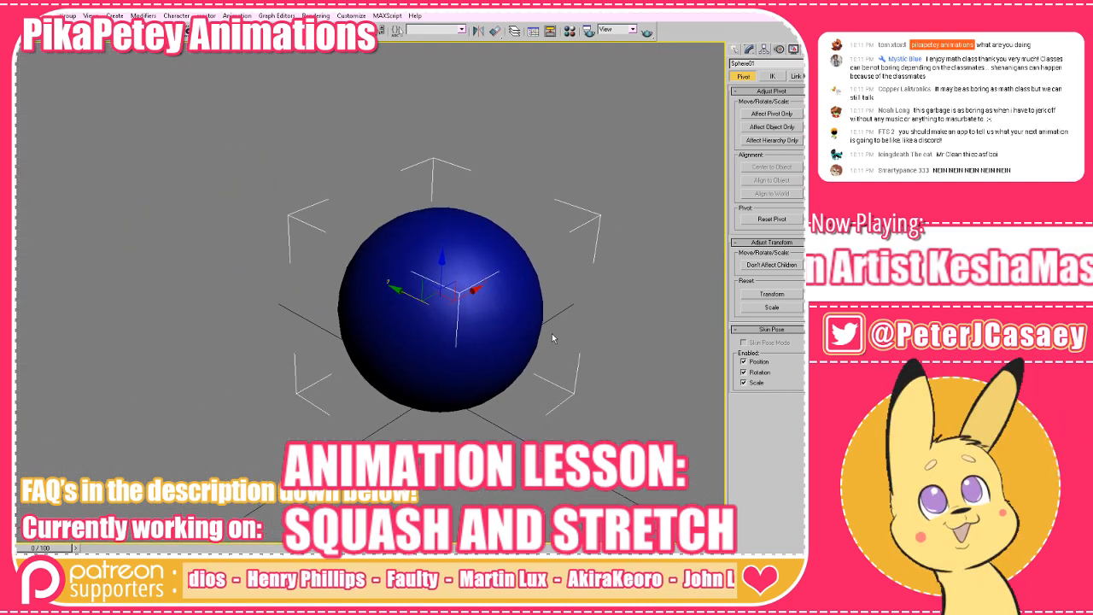
left_click(756, 50)
left_click(759, 79)
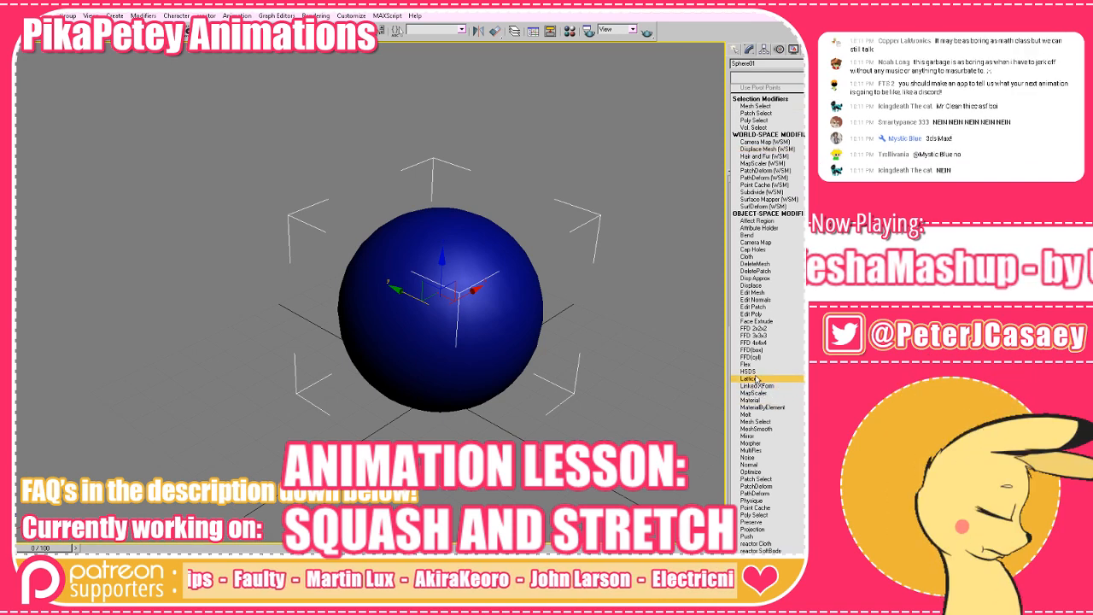
scroll(757, 383, "down", 10)
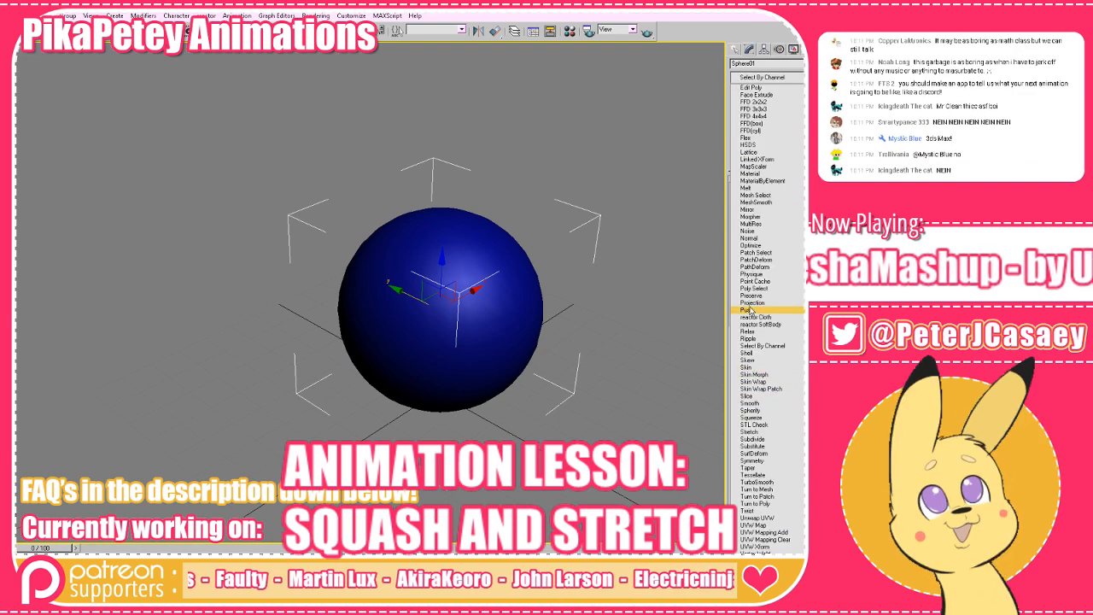
left_click(749, 432)
left_click_drag(555, 295, 615, 269)
left_click_drag(799, 201, 799, 201)
left_click_drag(499, 310, 568, 349)
Turn on automatic keying and set the animation's end time to frame 20.
key("n")
left_click_drag(40, 548, 231, 548)
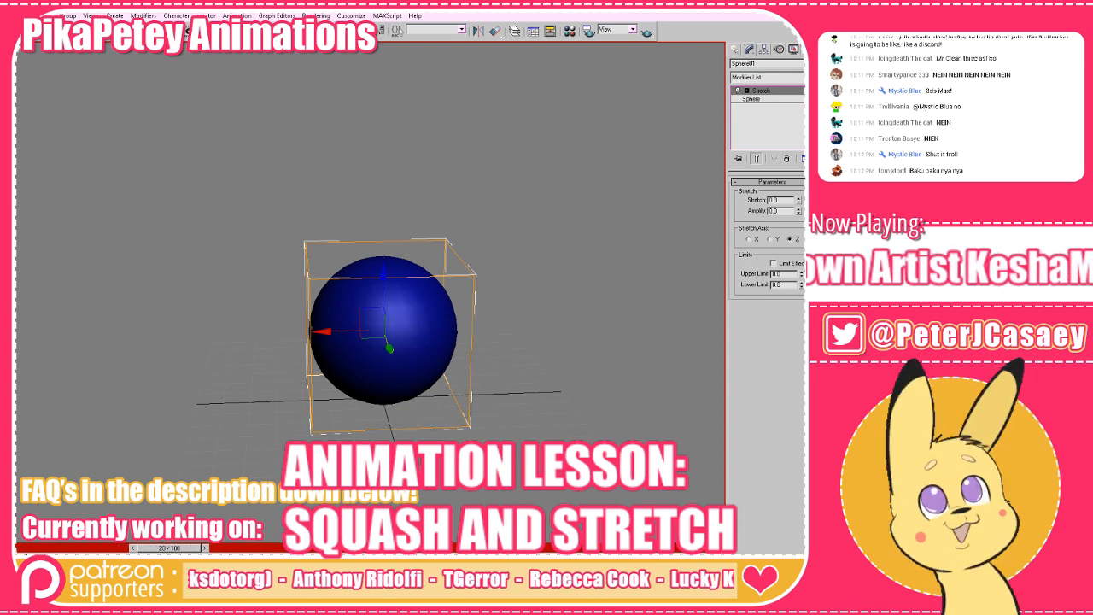
left_click(766, 593)
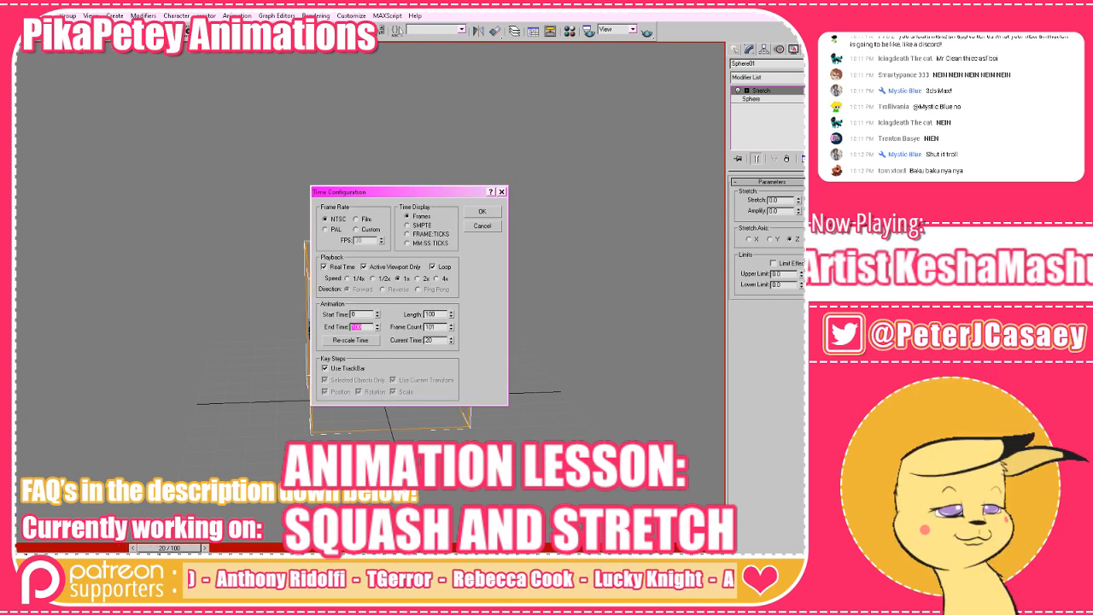
type("2")
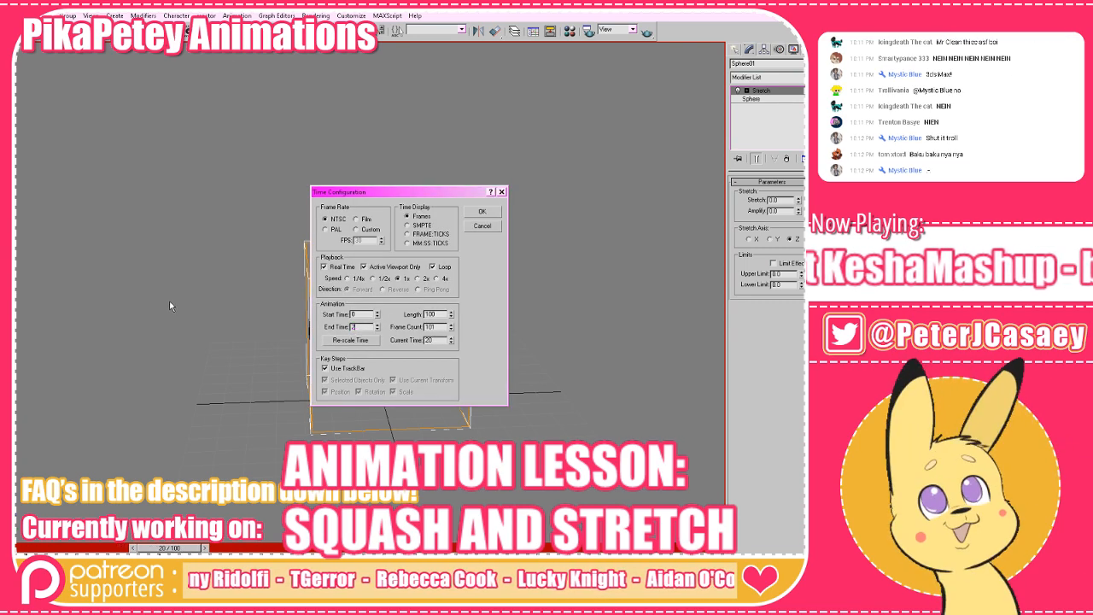
type("0")
key("Return")
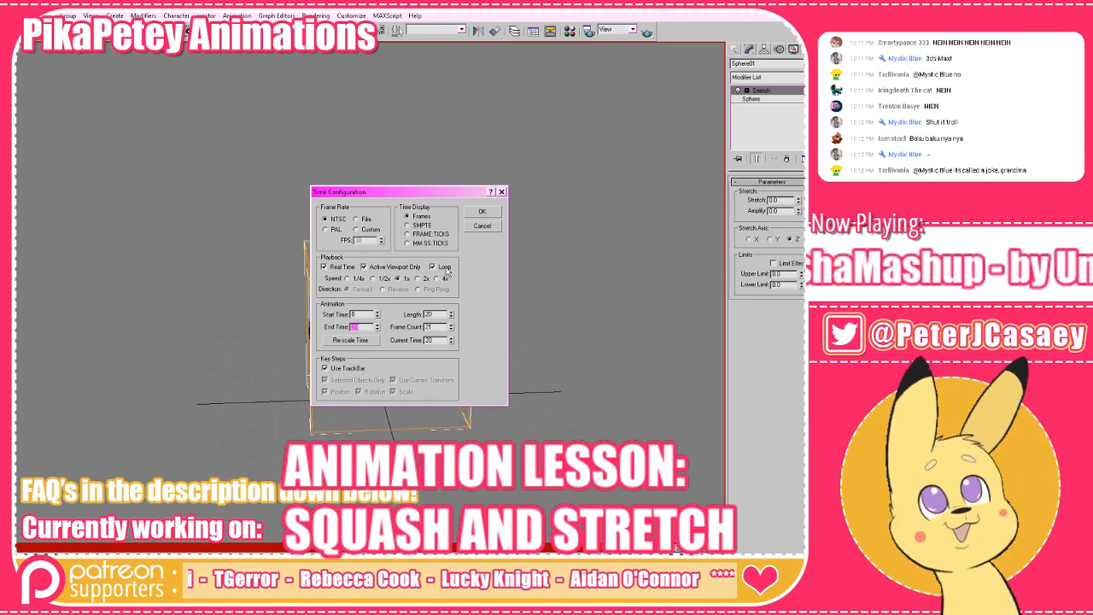
left_click(482, 211)
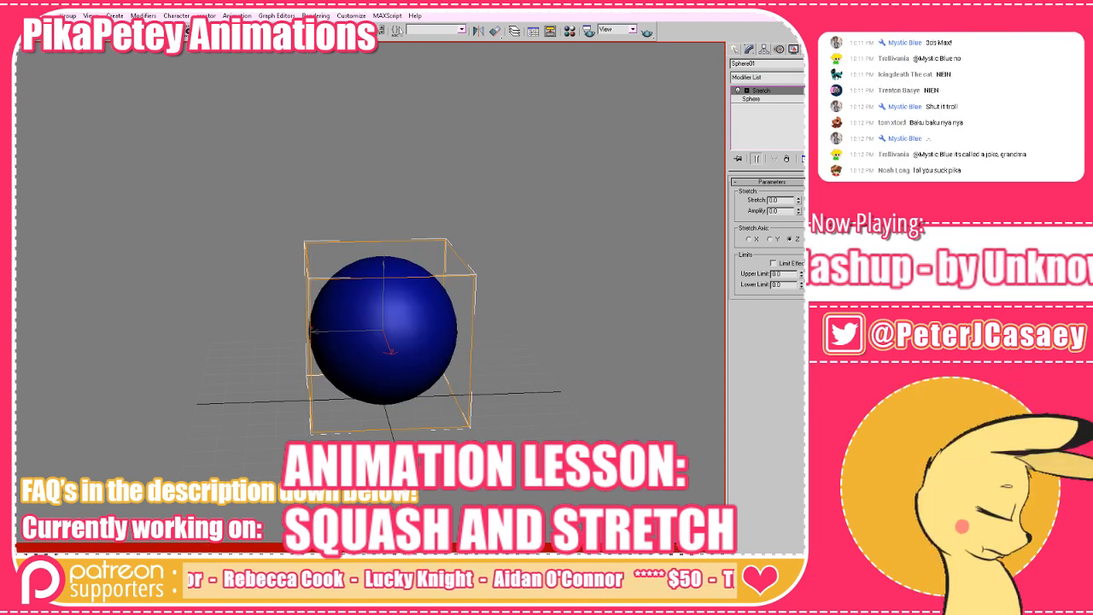
Animate the sphere rising straight up from the ground in the front view and preview the motion.
key("w")
left_click_drag(465, 329, 458, 384)
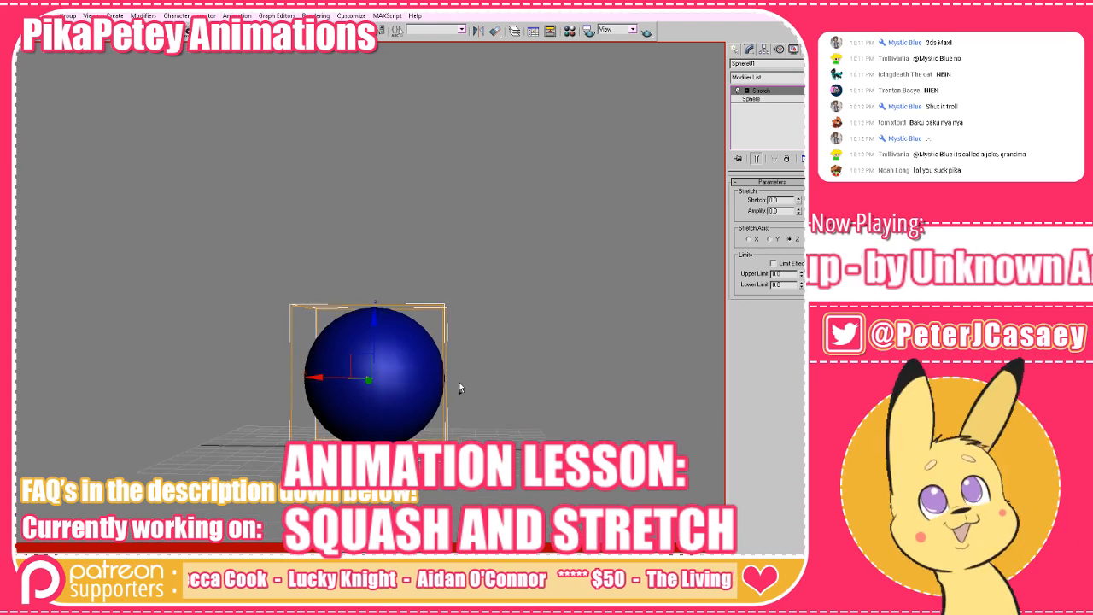
key("f")
scroll(421, 405, "down", 3)
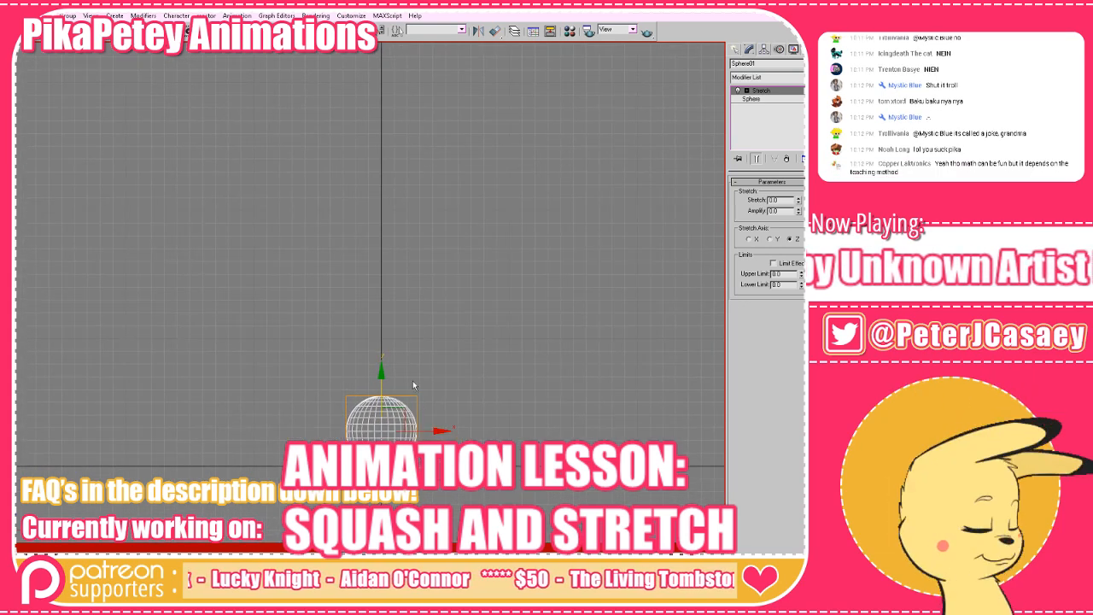
left_click_drag(382, 380, 382, 145)
left_click_drag(462, 431, 435, 424)
left_click_drag(345, 548, 455, 548)
left_click_drag(566, 463, 637, 423)
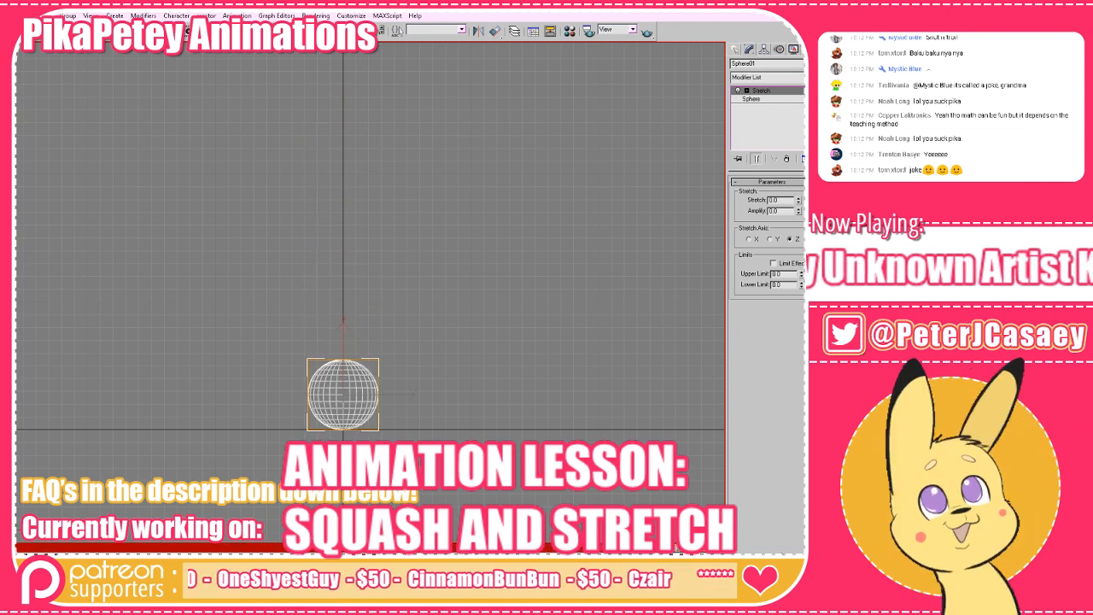
key("/")
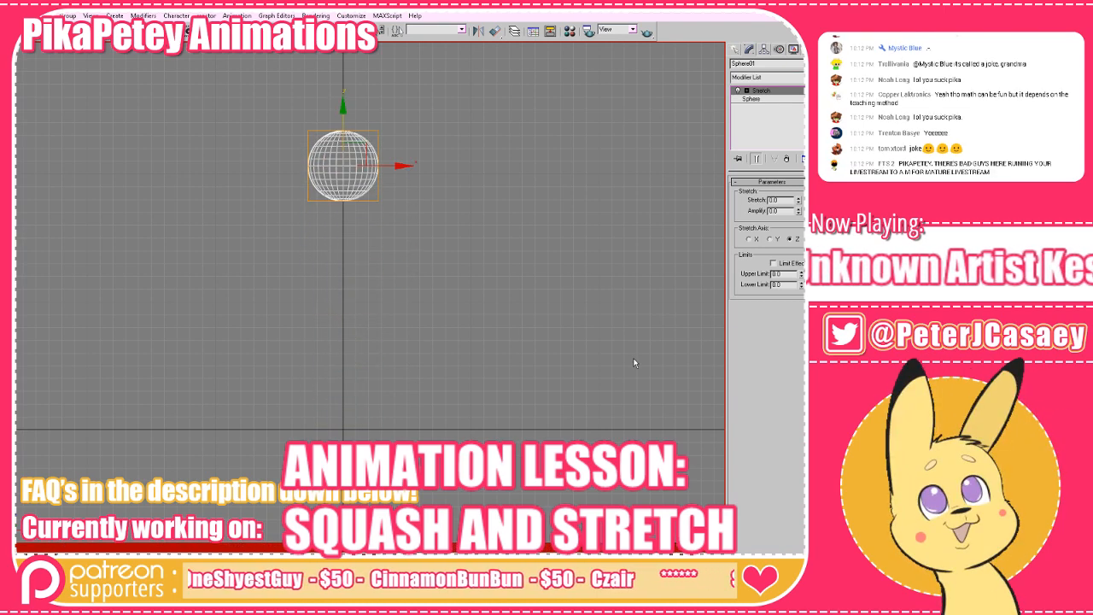
Display the sphere's motion trajectory and examine the spacing of the frame marks along it.
left_click(778, 50)
left_click(791, 101)
scroll(542, 222, "up", 3)
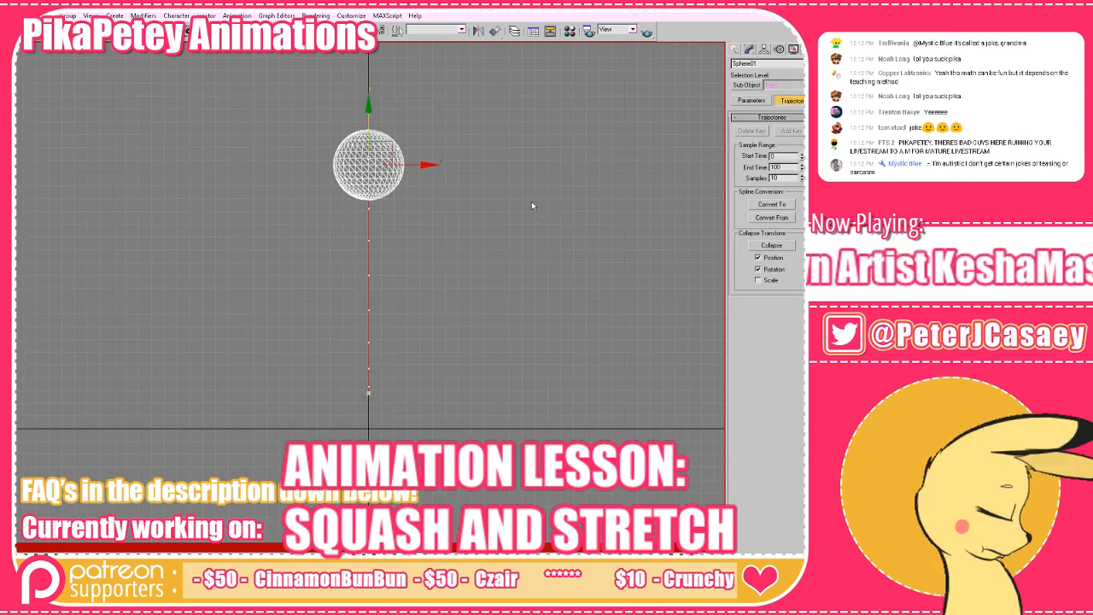
scroll(460, 240, "down", 3)
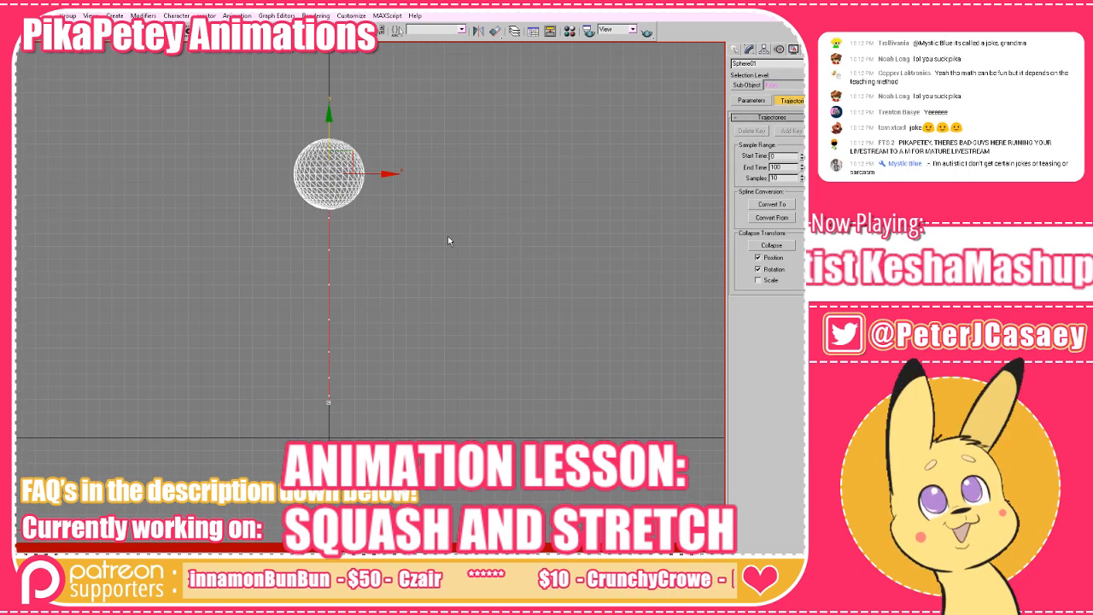
scroll(447, 236, "up", 3)
left_click_drag(513, 215, 502, 234)
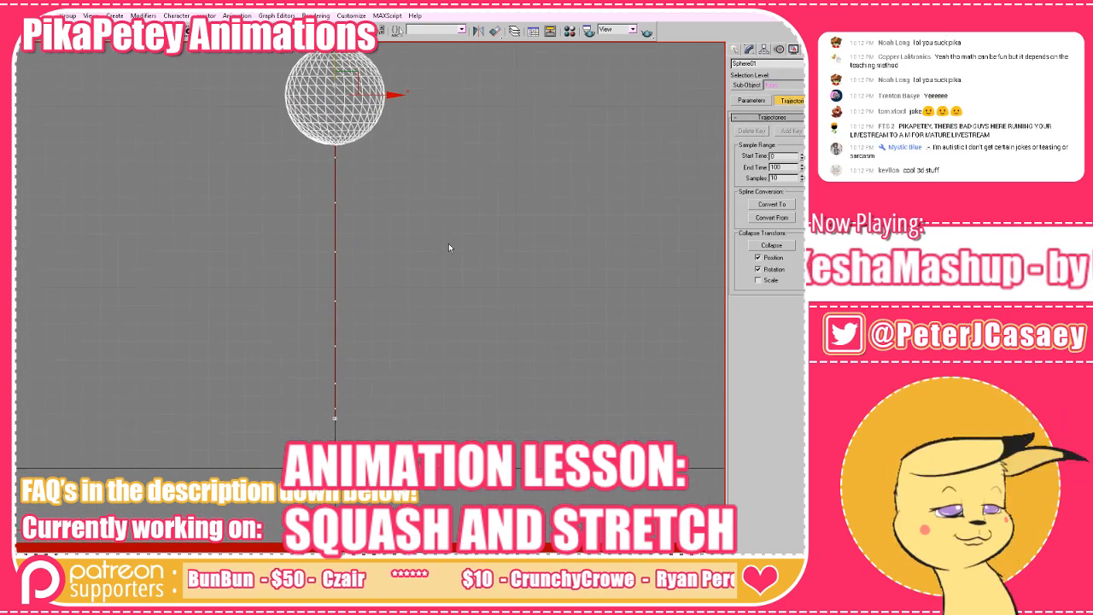
scroll(384, 221, "up", 4)
scroll(342, 209, "down", 5)
left_click_drag(363, 198, 395, 181)
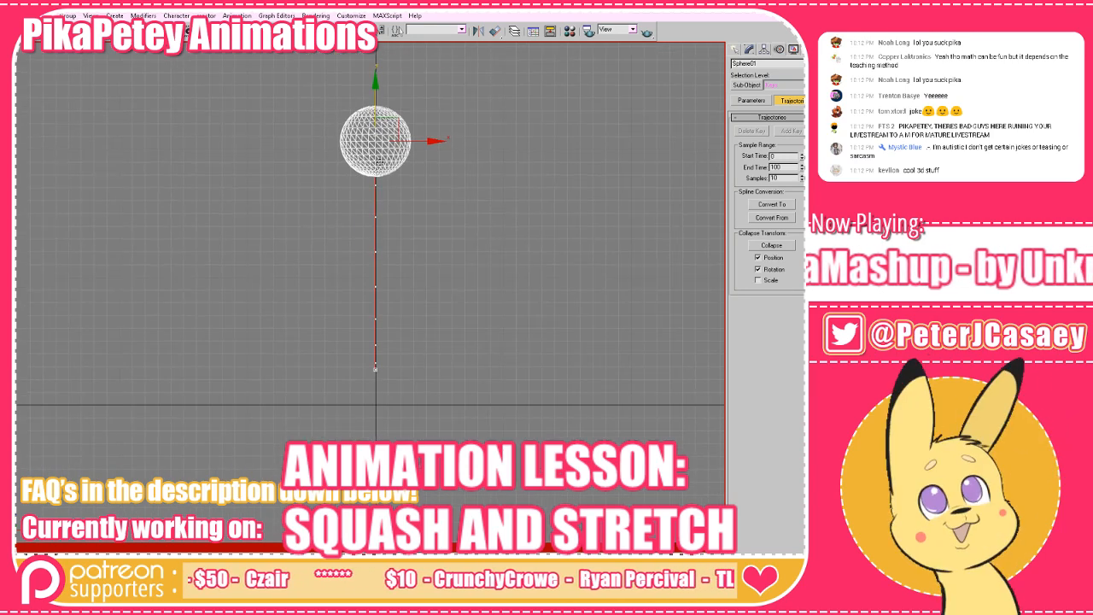
left_click_drag(384, 223, 395, 298)
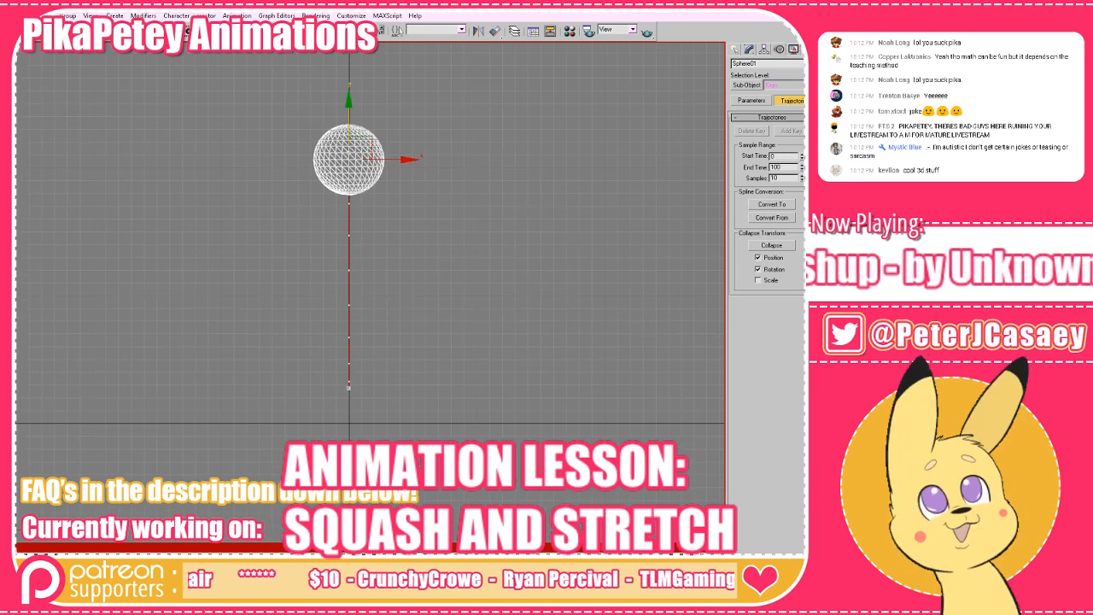
Play the animation to watch the sphere travel along its trajectory, and stop the playback.
key("slash")
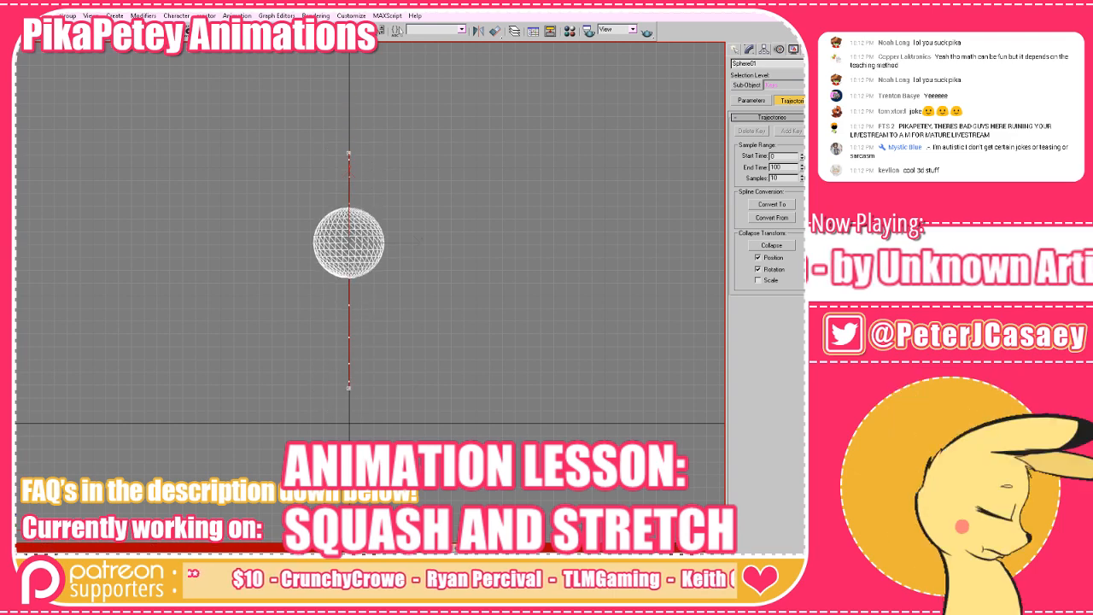
left_click_drag(626, 452, 624, 411)
key("slash")
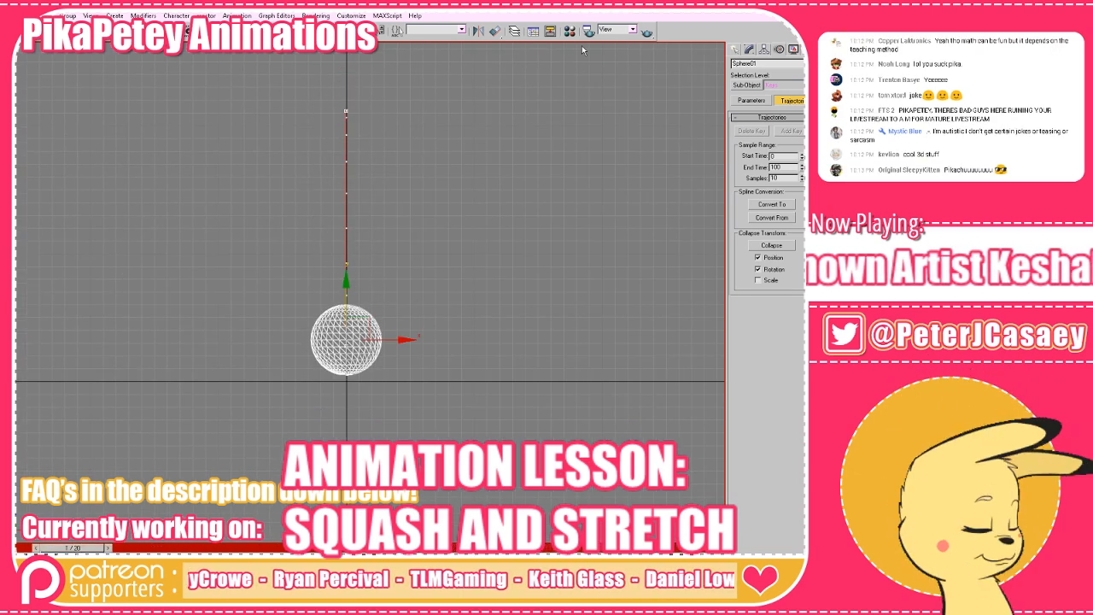
Open the sphere's curves in an enlarged Curve Editor and give the height curve's first and last keys fast tangents.
left_click(536, 33)
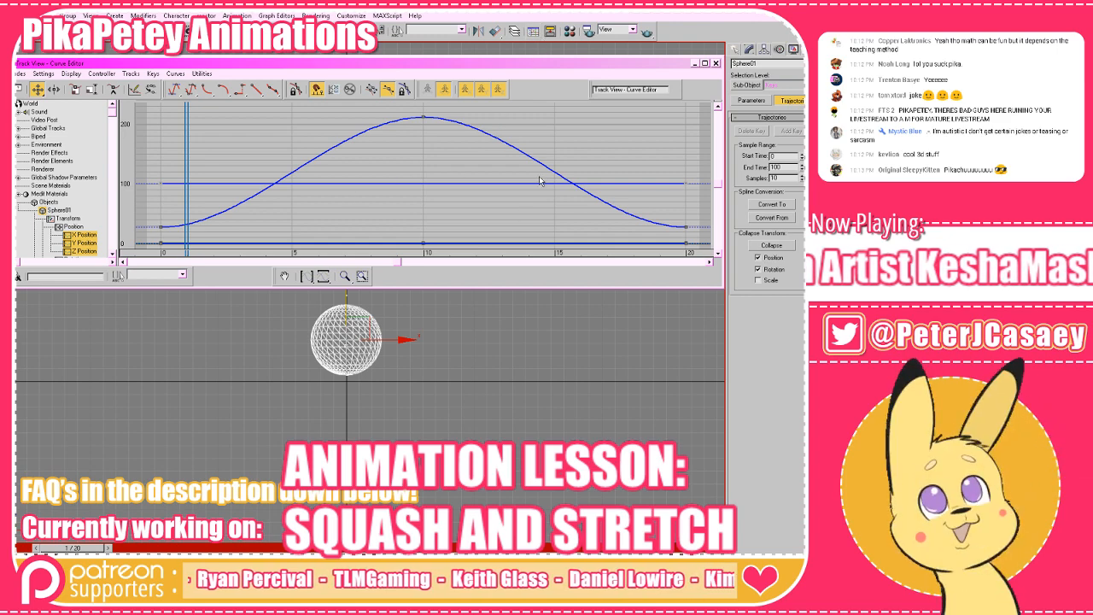
scroll(619, 178, "down", 2)
left_click_drag(425, 162, 419, 141)
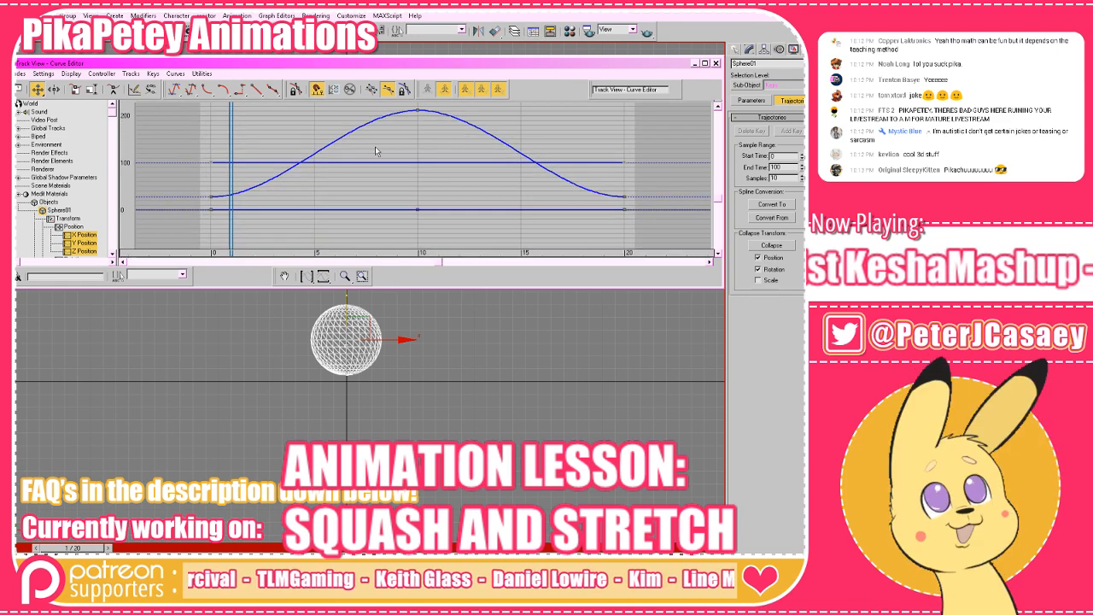
left_click(212, 197)
mouse_move(366, 187)
left_mouse_down()
mouse_move(365, 213)
mouse_move(354, 203)
left_mouse_up()
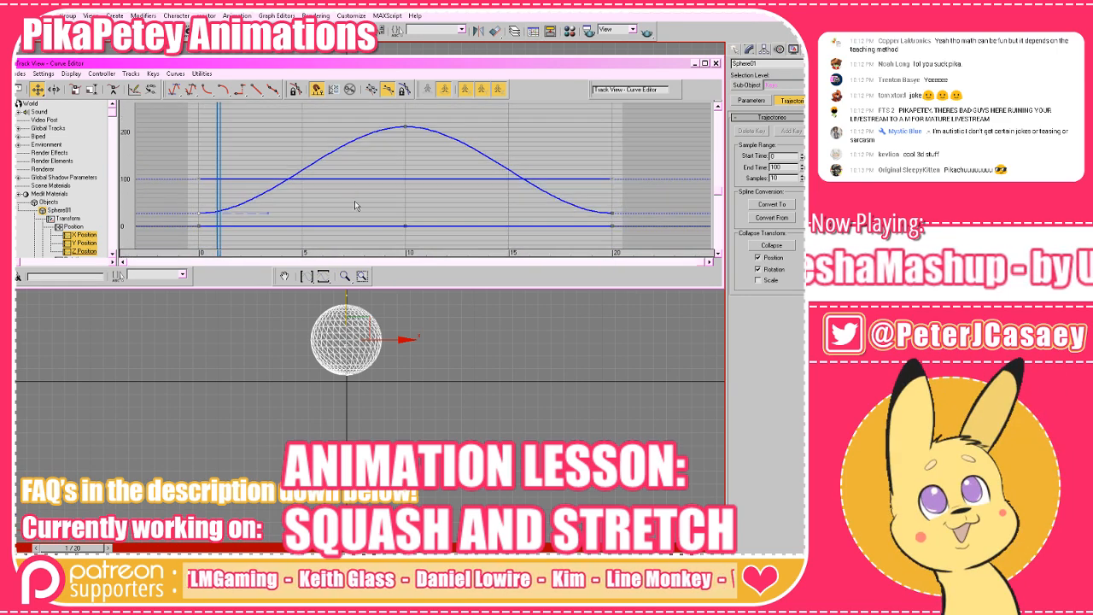
left_click_drag(604, 333, 605, 347)
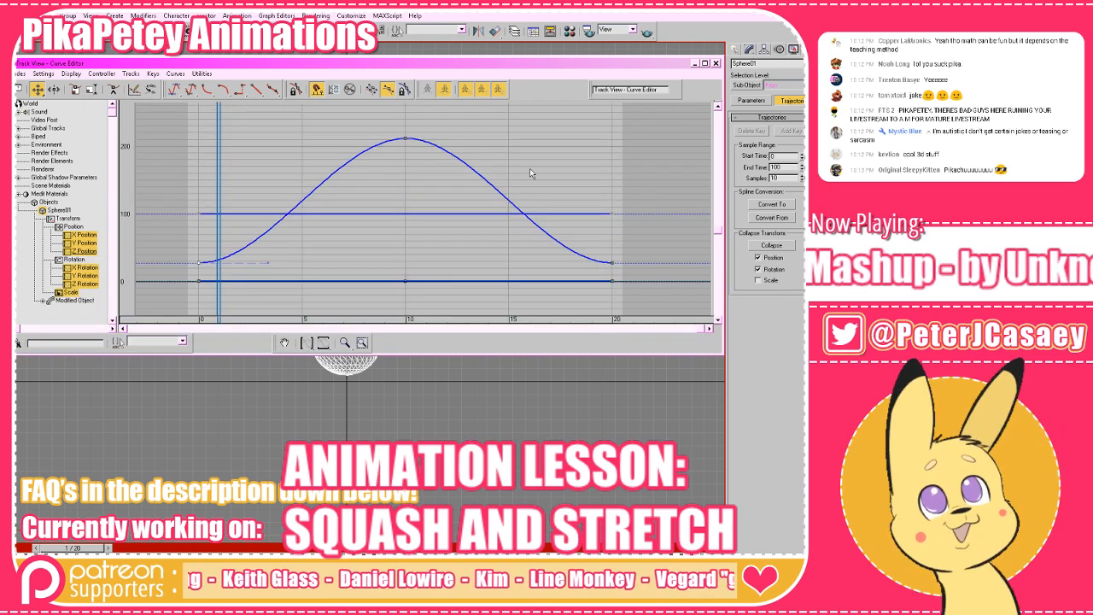
left_click_drag(531, 175, 537, 192)
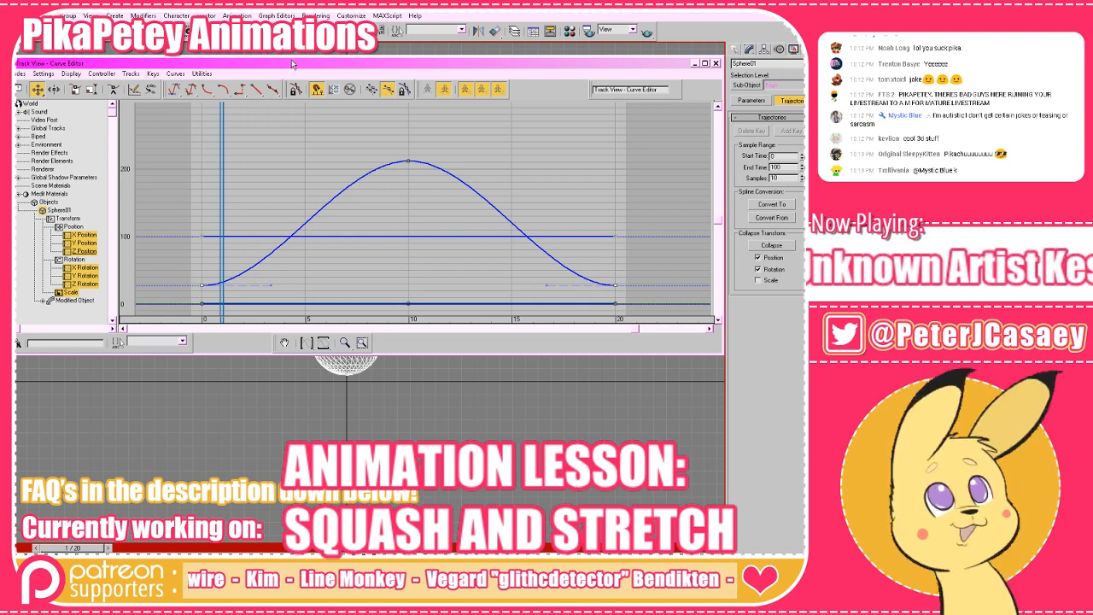
left_click(203, 89)
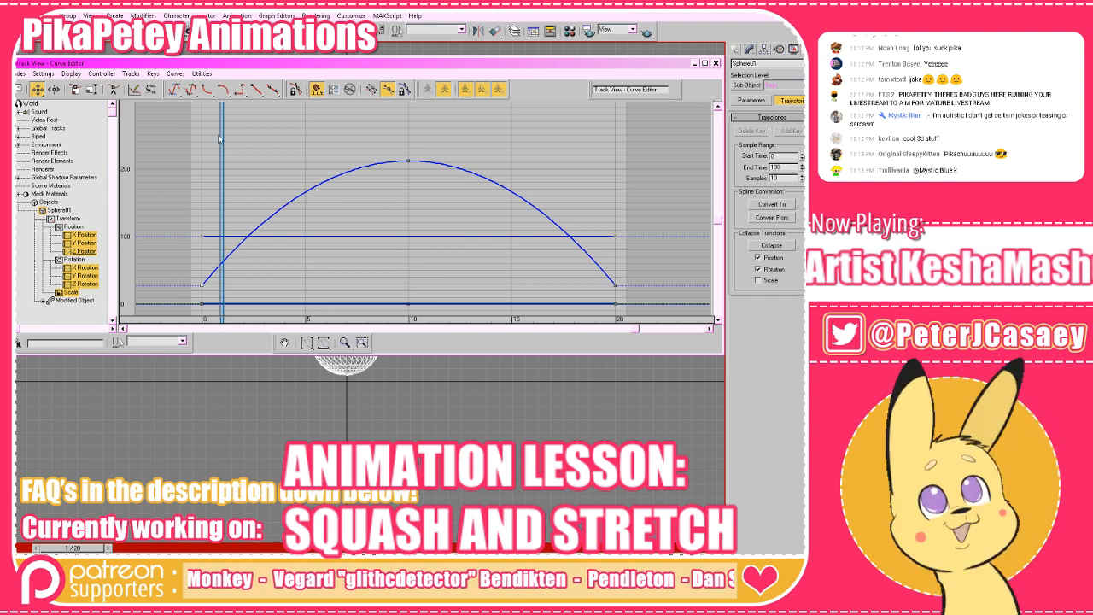
Pull the tangent handles of the height curve's first and last keys upward to make the sphere's rise and fall steeper.
left_click(176, 91)
left_click_drag(270, 287, 223, 211)
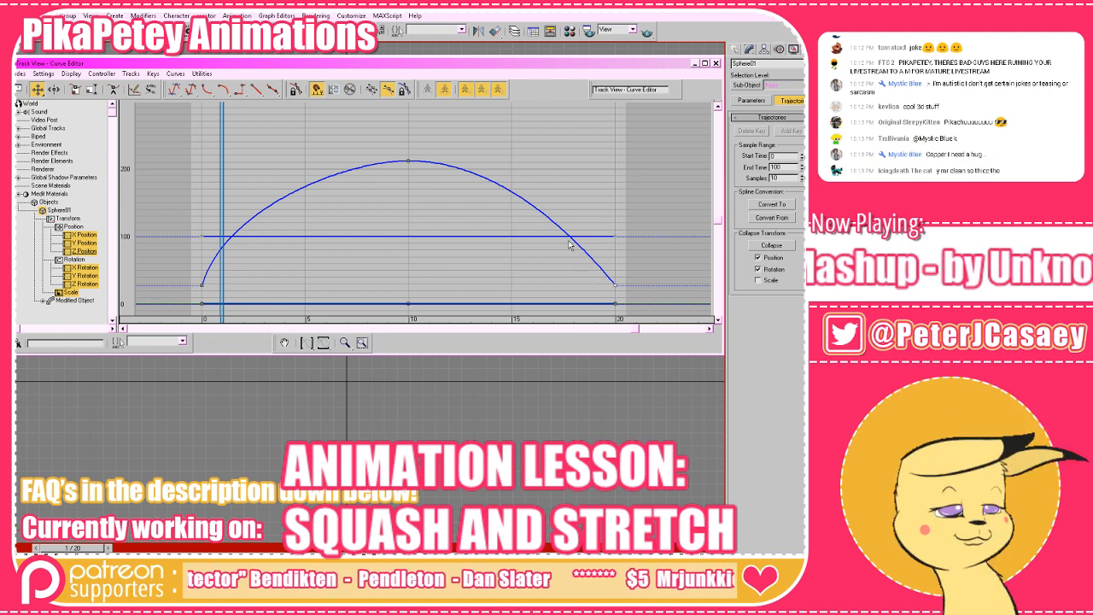
left_click(180, 86)
left_click_drag(545, 285, 603, 199)
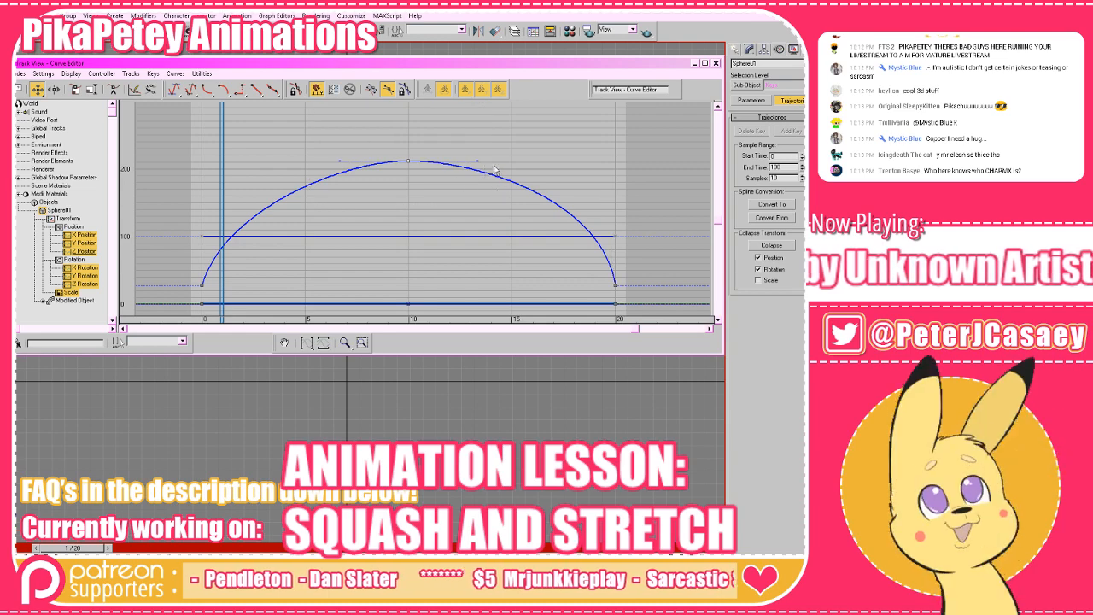
Minimize the Curve Editor and play the animation to review the steeper bounce.
scroll(610, 183, "down", 2)
scroll(527, 183, "up", 1)
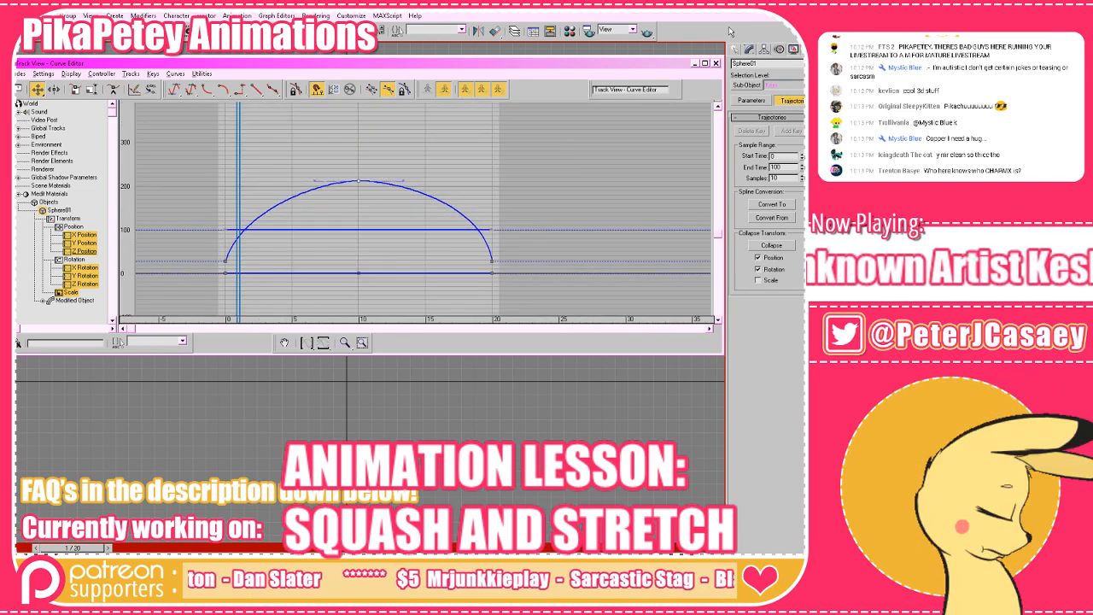
left_click(695, 64)
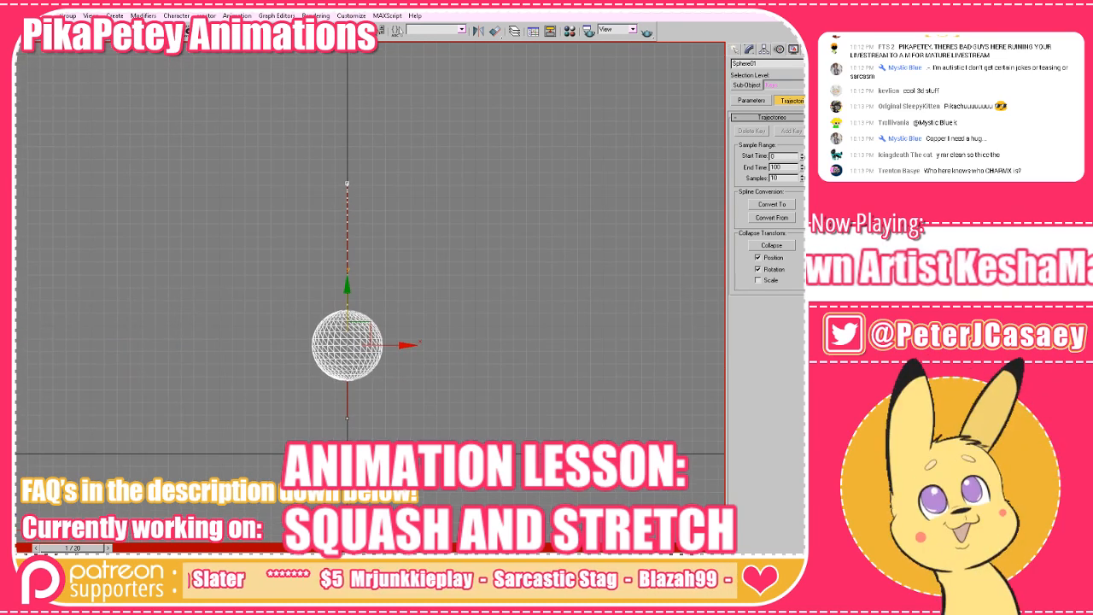
key("/")
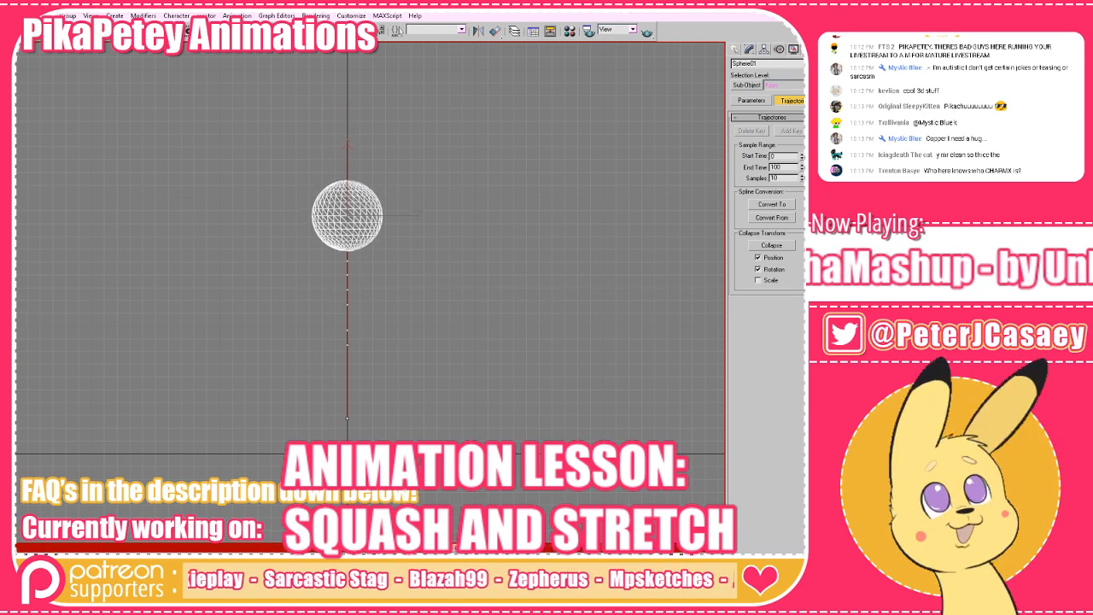
left_click_drag(551, 429, 470, 385)
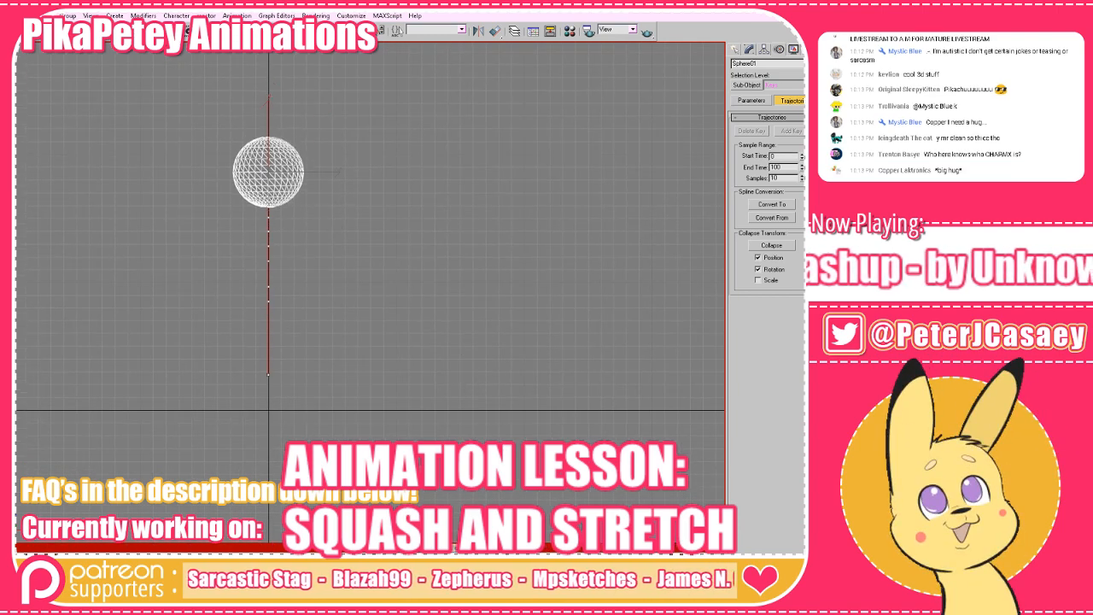
Reopen the Curve Editor and stretch the height curve vertically to fit its value range for inspection.
left_click(532, 31)
left_click_drag(376, 245, 378, 276)
scroll(404, 256, "up", 2)
scroll(403, 274, "down", 2)
scroll(405, 286, "down", 1)
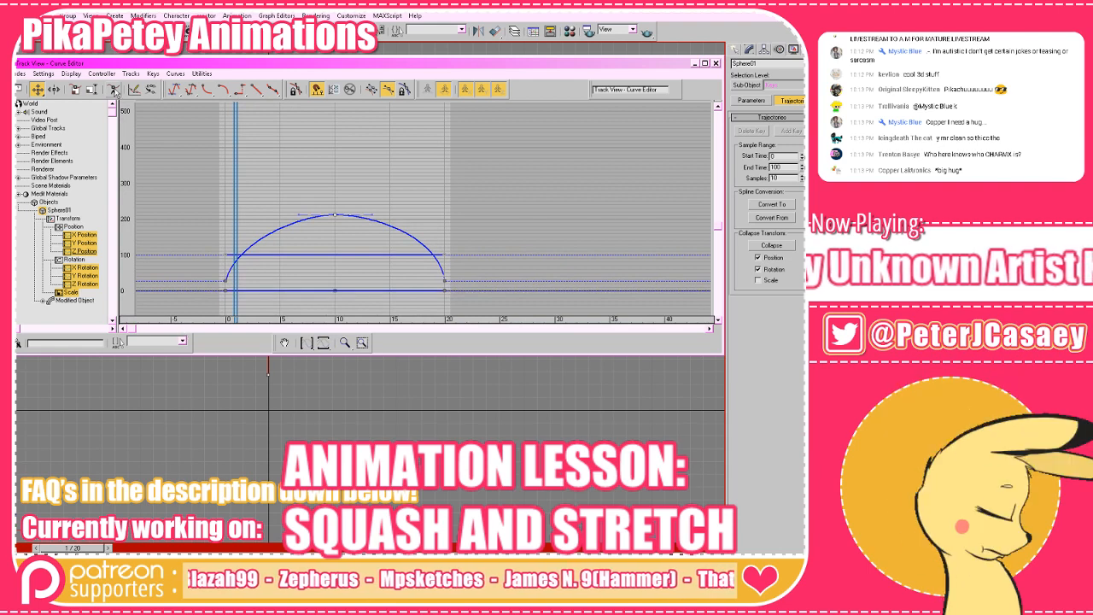
left_click(324, 343)
mouse_move(350, 206)
left_mouse_down()
mouse_move(353, 222)
mouse_move(356, 207)
left_mouse_up()
left_click_drag(263, 122, 263, 132)
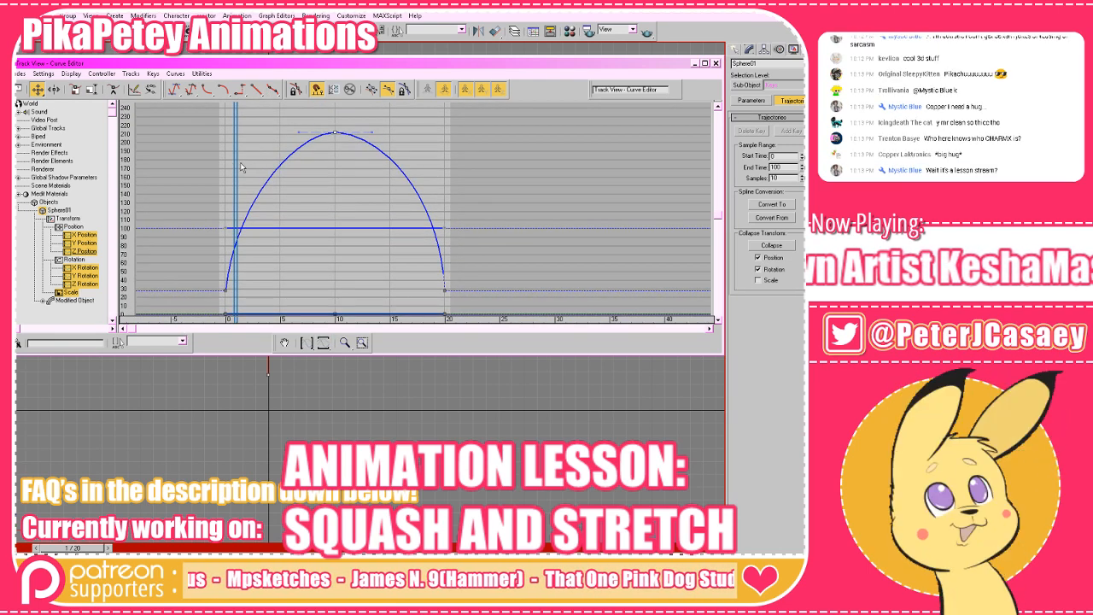
Add keys to the sphere's height curve at frames 5 and 15.
key("period")
key("period")
key("period")
key("period")
key("period")
key("comma")
key("period")
key("comma")
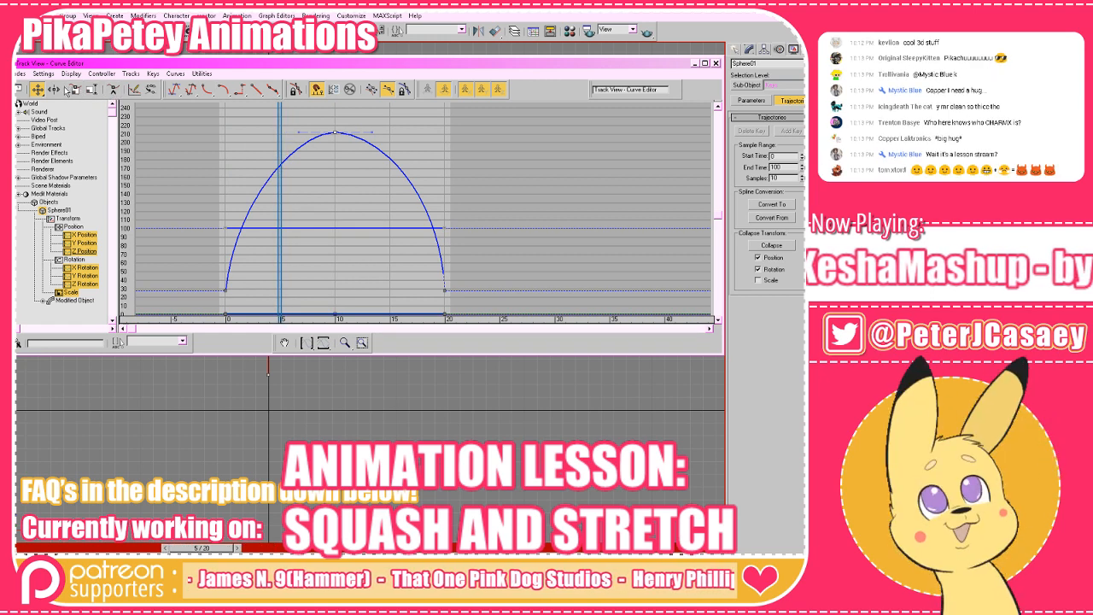
left_click(281, 166)
left_click(389, 163)
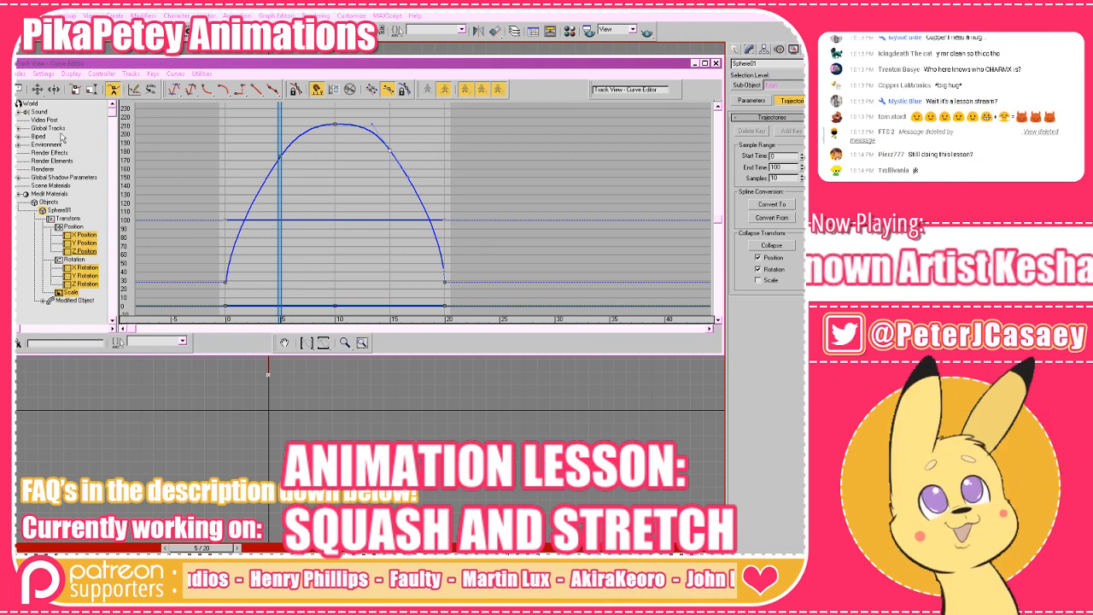
Raise the height keys at frames 5 and 15 to about 190.
left_click(38, 90)
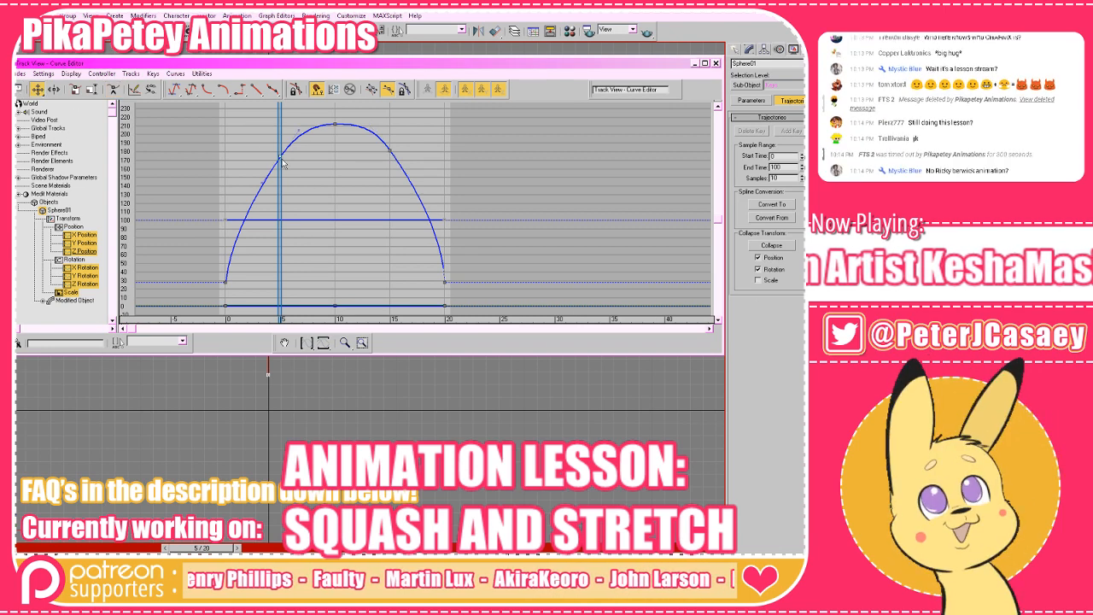
left_click_drag(280, 157, 281, 147)
left_click_drag(390, 154, 391, 146)
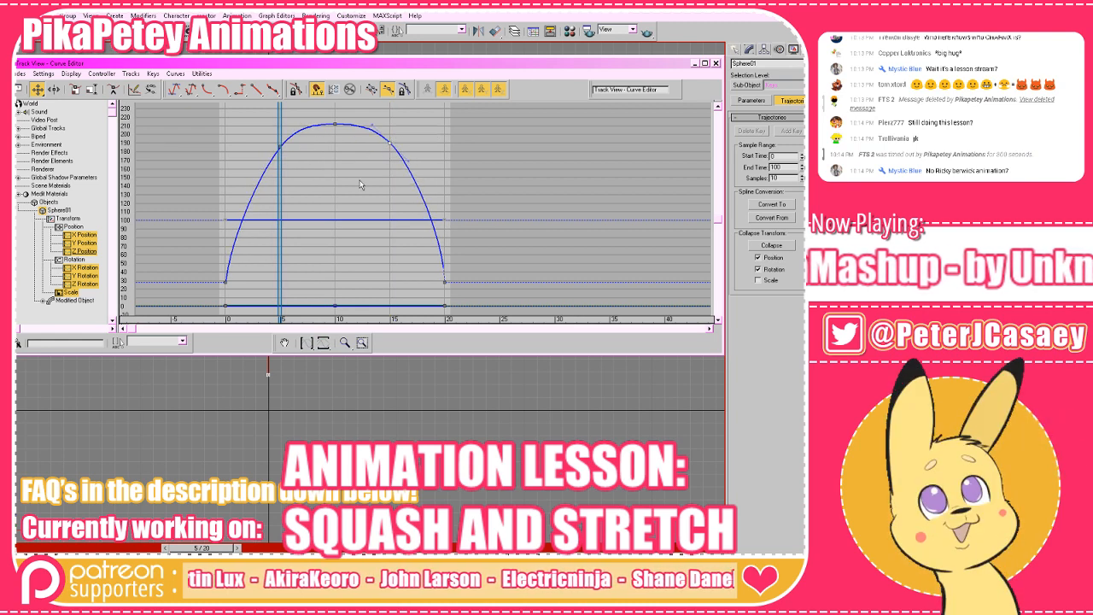
Turn the tangent handles of the height curve's first and last keys to nearly vertical.
left_click_drag(442, 229, 444, 222)
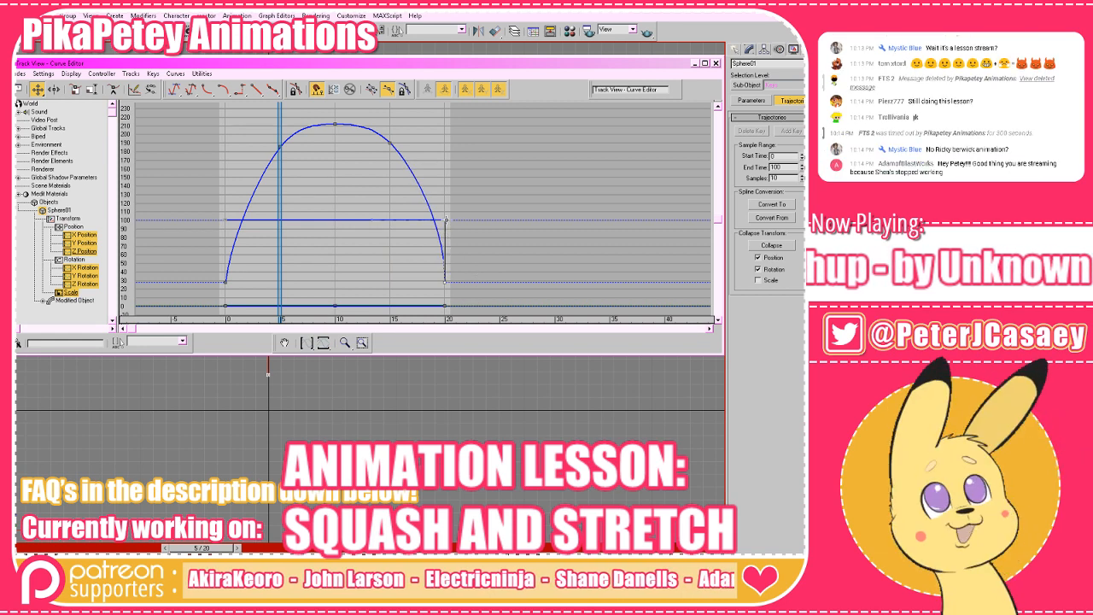
left_click(225, 282)
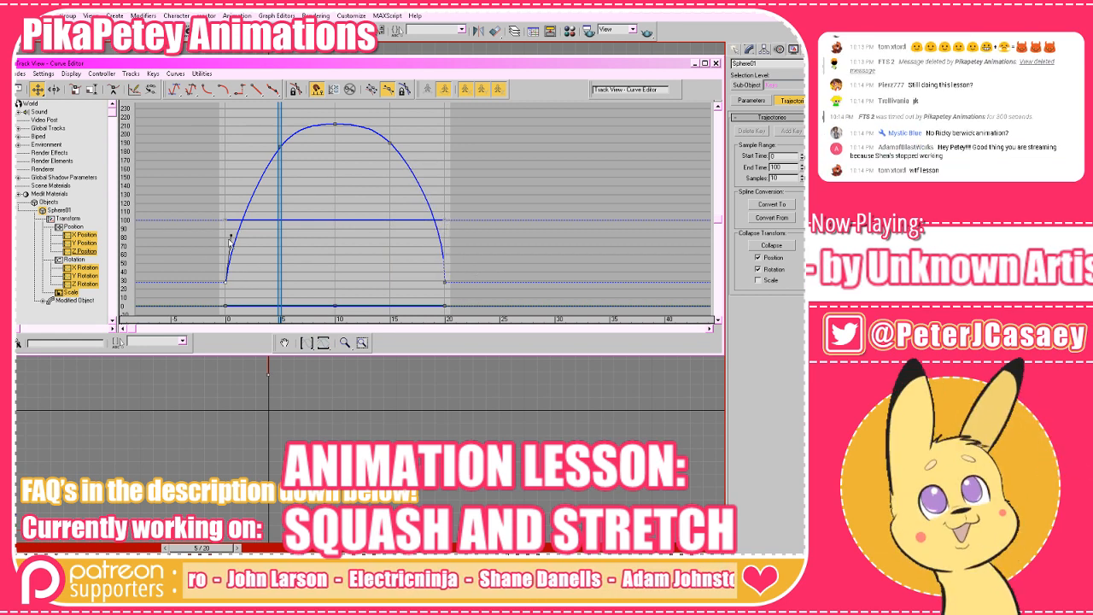
left_click_drag(228, 236, 220, 231)
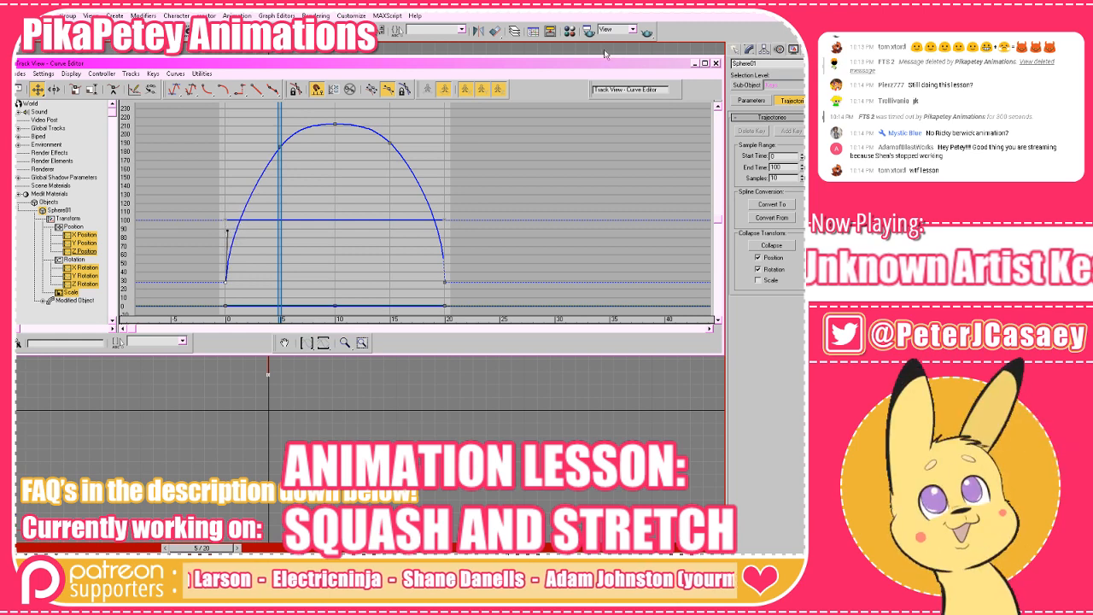
Minimize the Curve Editor, play the bounce with the frame 5 and 15 keys, and stop the playback.
left_click(694, 64)
key("slash")
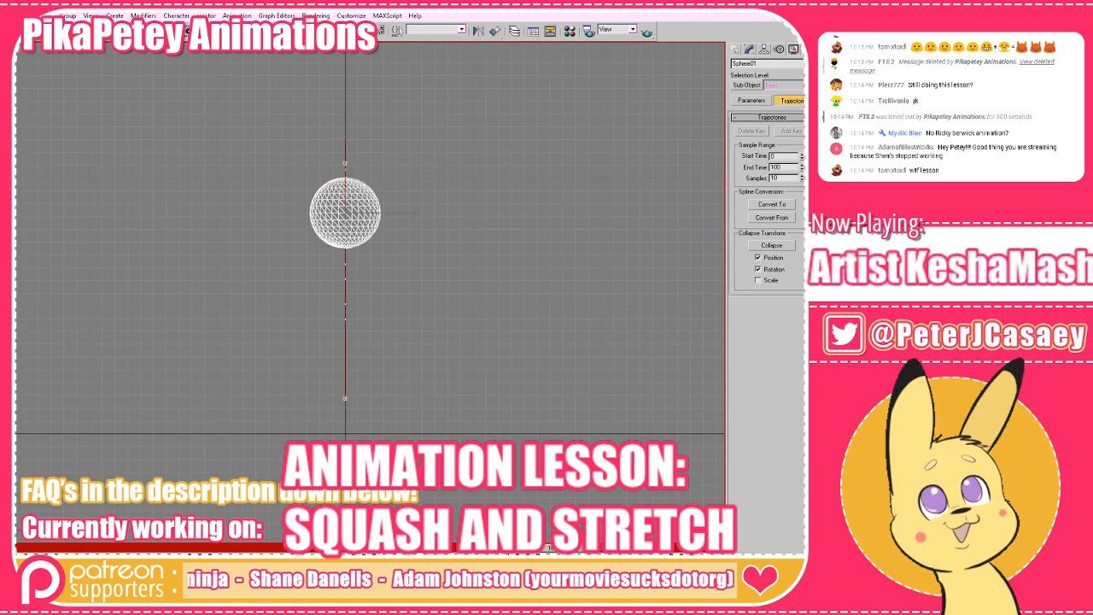
key("slash")
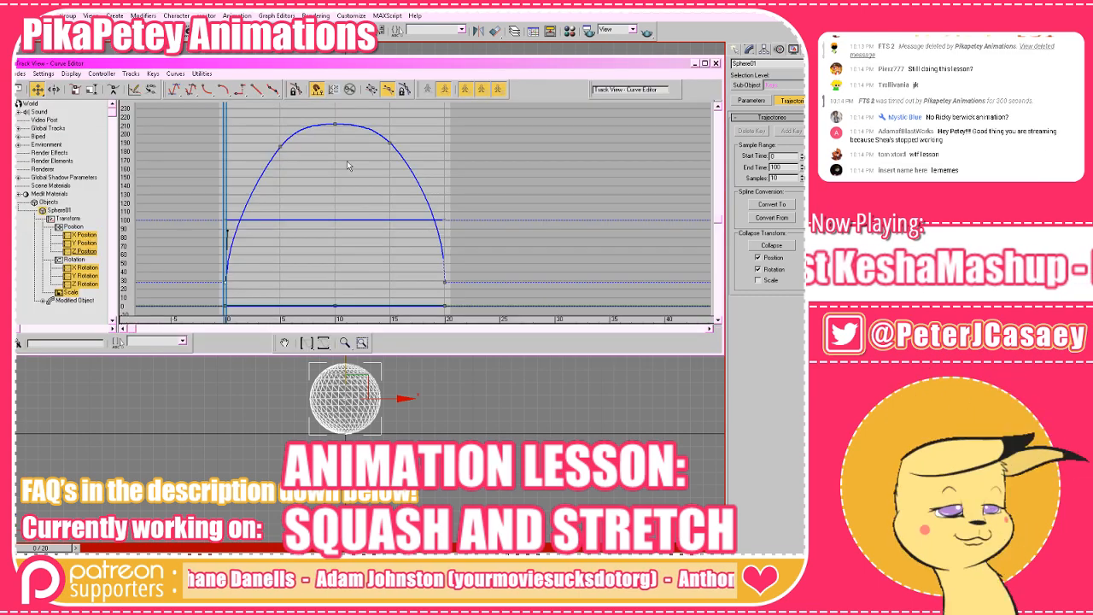
Slant the tangent handles of the height curve's first and last keys inward to soften the takeoff and landing.
left_click_drag(315, 112, 312, 104)
left_click_drag(335, 165, 335, 161)
left_click_drag(392, 185, 393, 192)
left_click_drag(493, 262, 488, 227)
left_click_drag(472, 263, 423, 282)
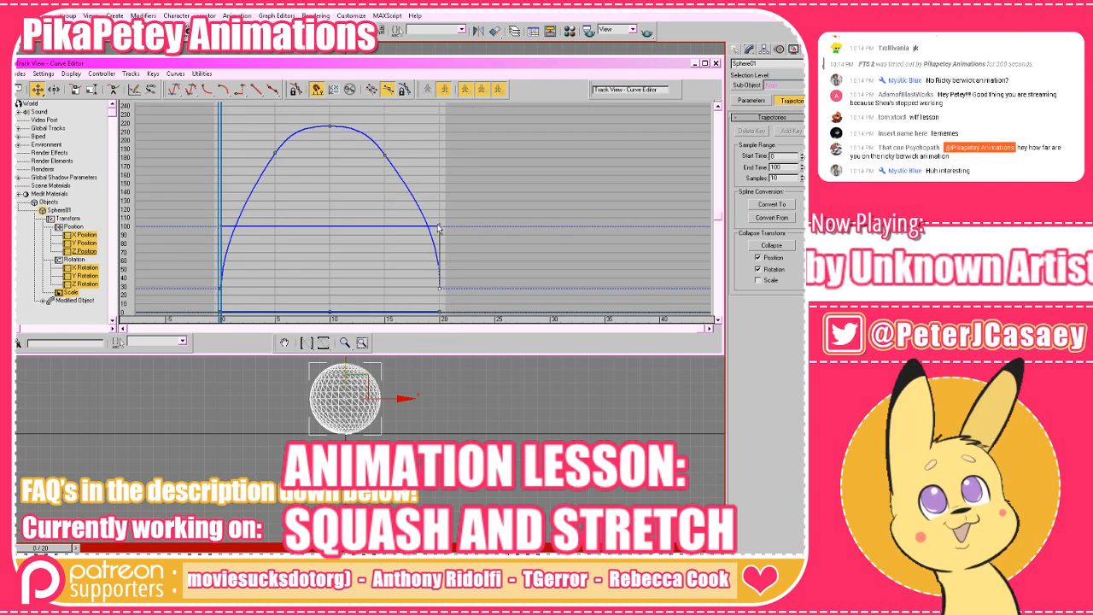
left_click_drag(439, 225, 431, 226)
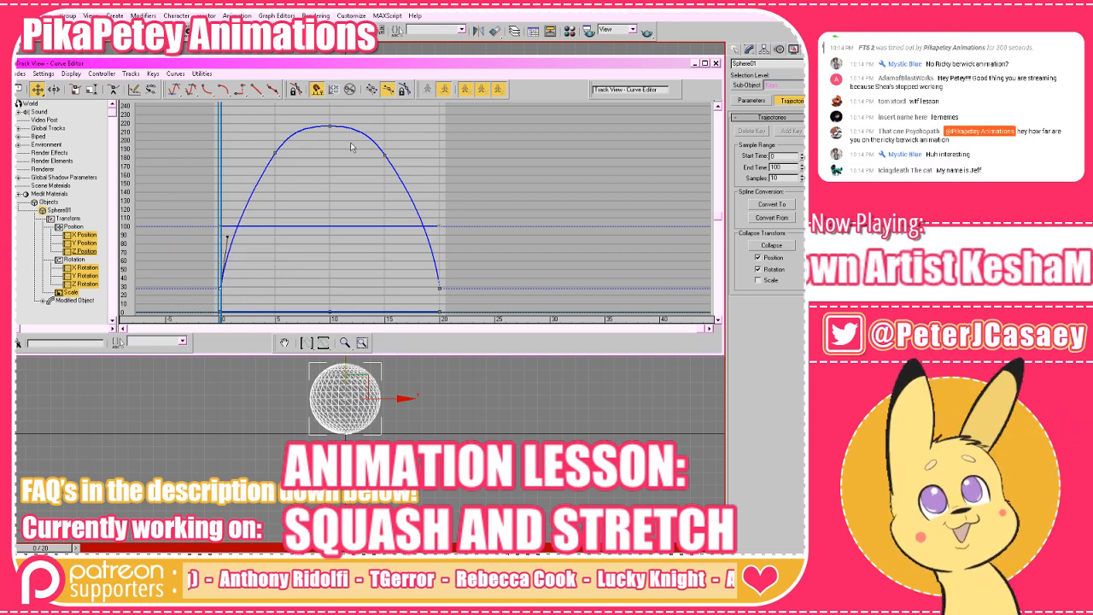
Close the Curve Editor and play the animation repeatedly to check the softened takeoff and landing.
left_click(716, 63)
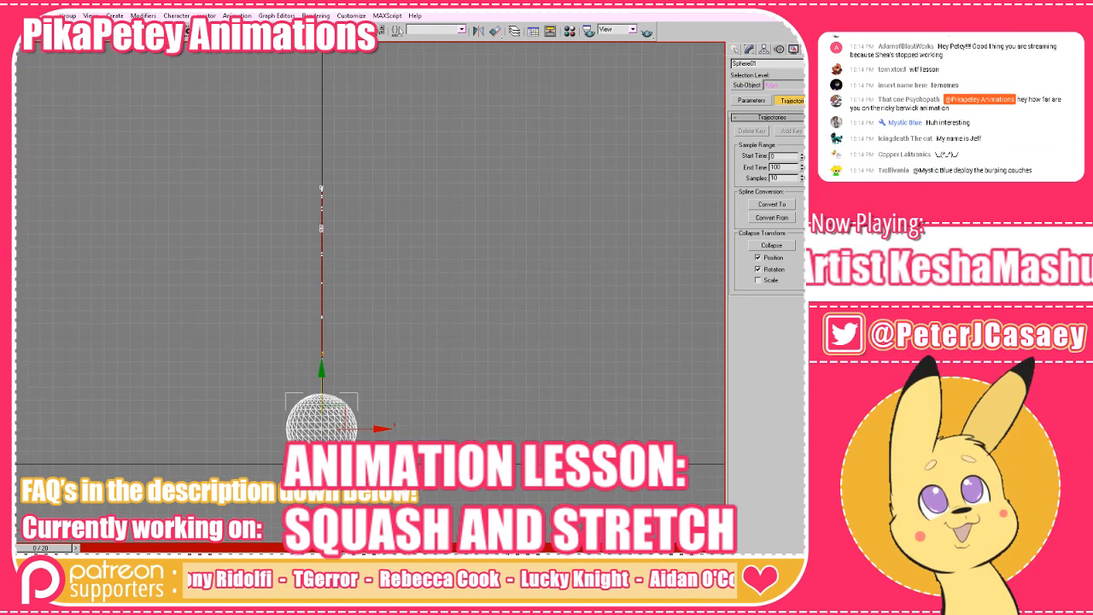
key("slash")
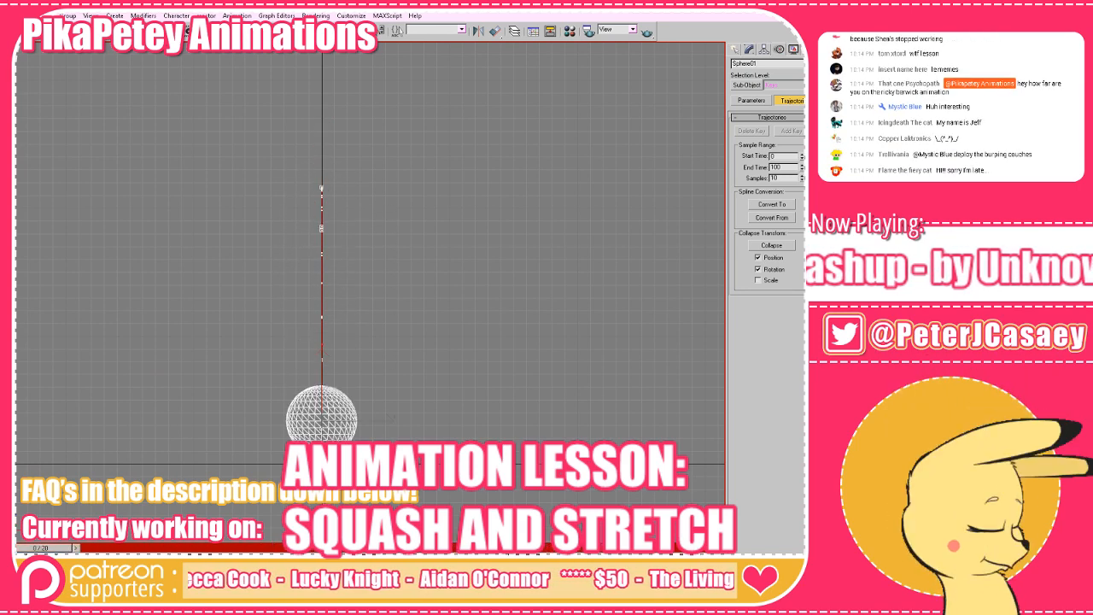
key("slash")
key("slash")
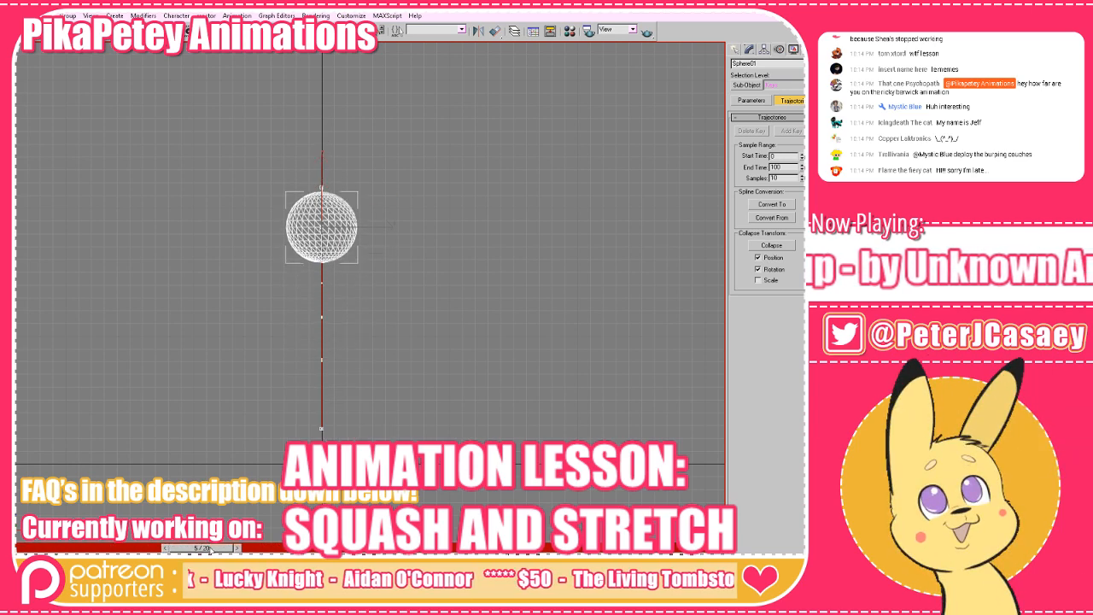
key("slash")
Smooth the height curve through the keys at frames 5 and 15 in the Curve Editor and return to frame 0.
key("alt+Tab")
scroll(398, 207, "down", 3)
scroll(391, 197, "up", 1)
scroll(301, 182, "up", 1)
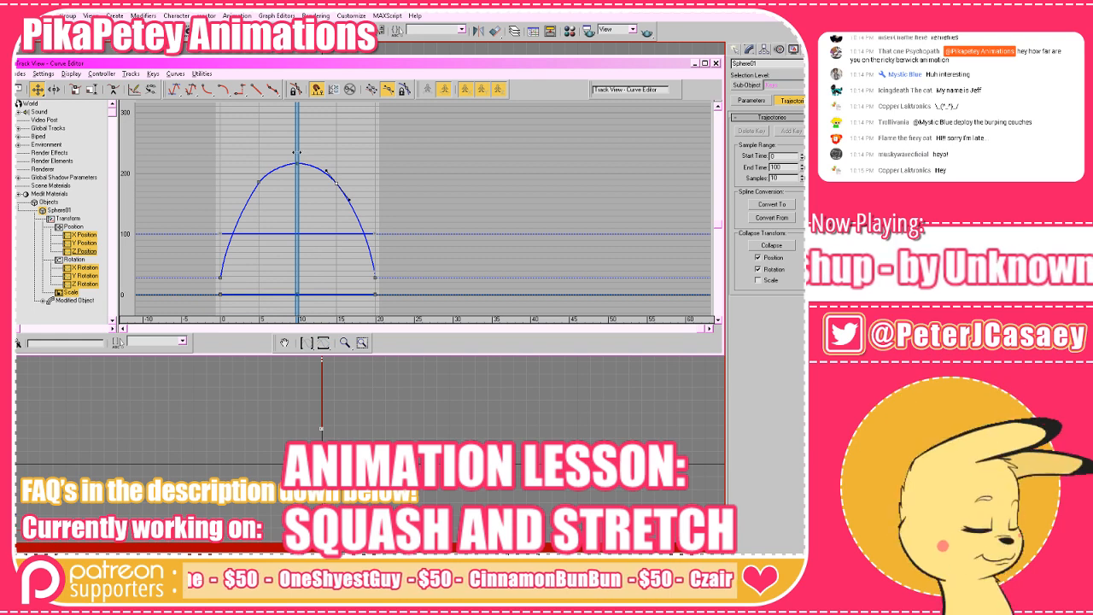
key("Home")
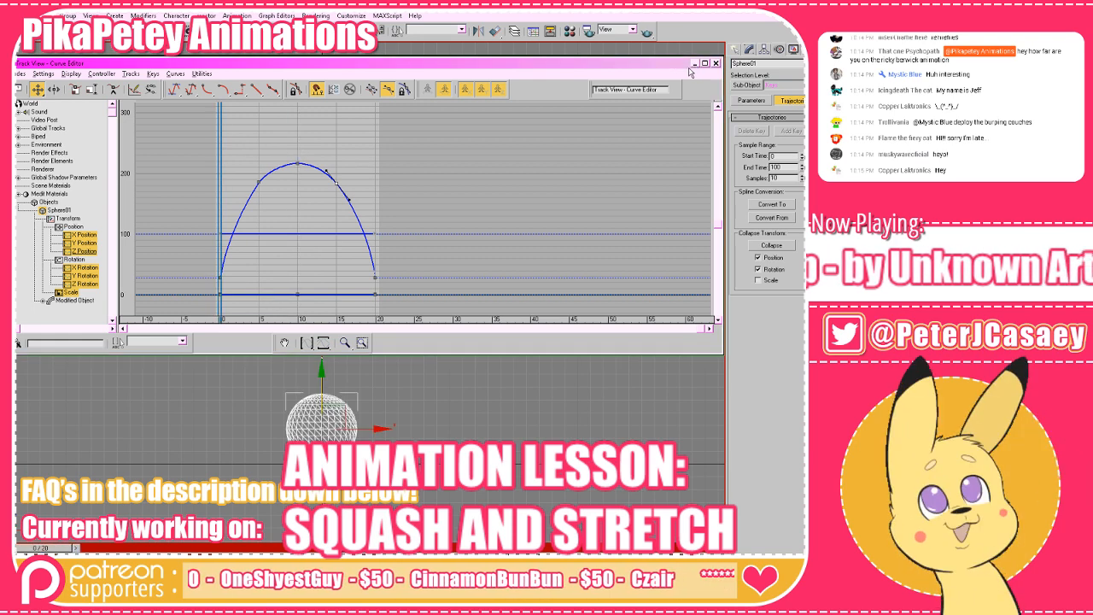
Close the Curve Editor and play the animation in the front view to review the smoothed bounce.
left_click(716, 63)
left_click_drag(481, 273, 519, 222)
left_click_drag(647, 414, 609, 473)
key("slash")
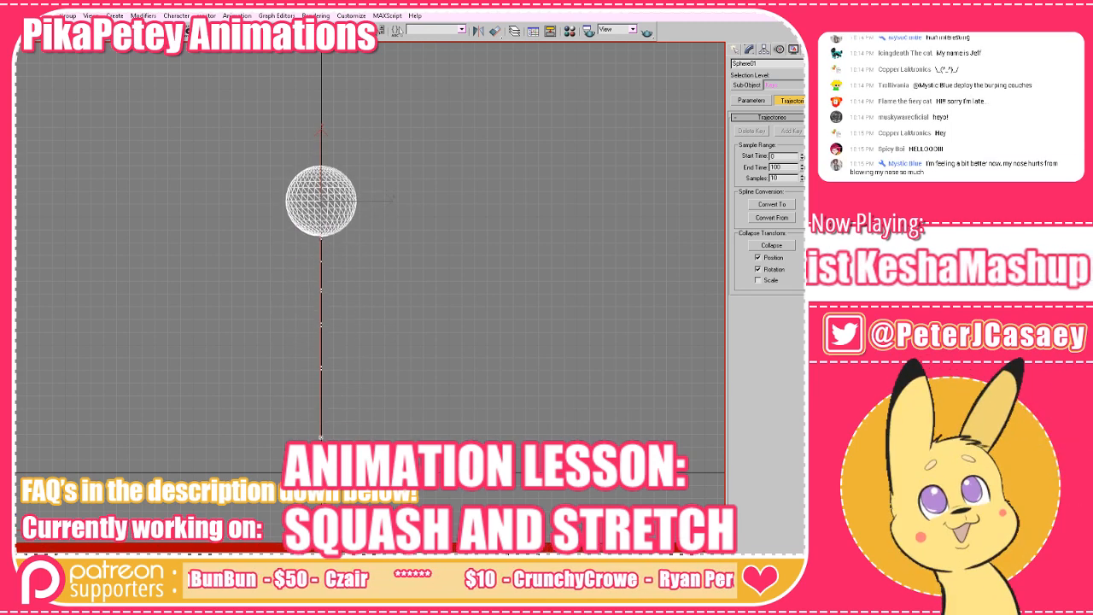
left_click_drag(498, 283, 498, 254)
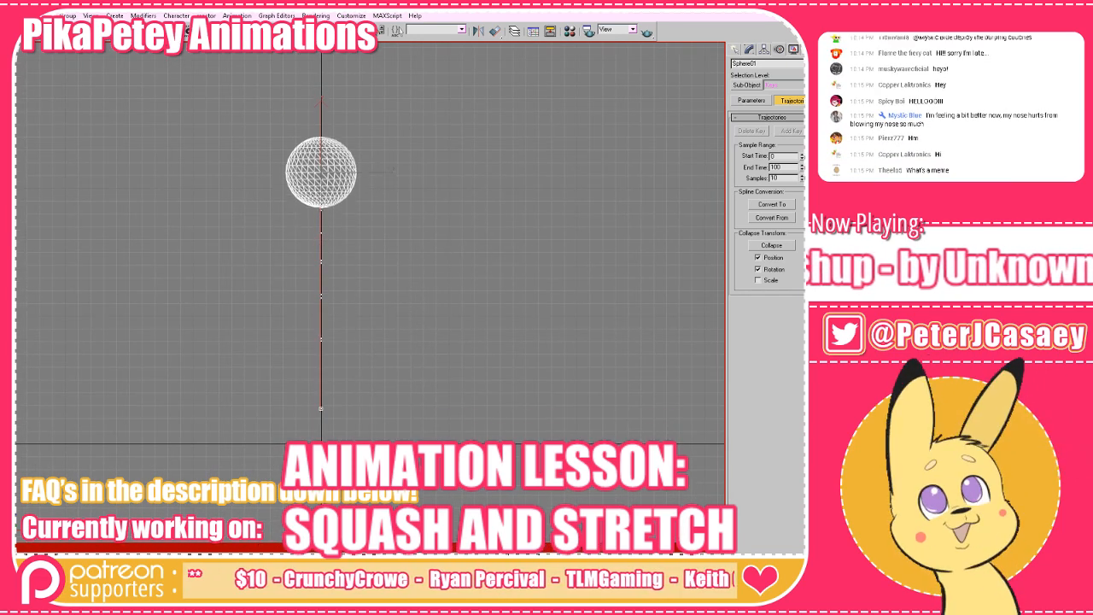
Switch the front view to shaded display while the bounce plays and recentre the view on the sphere's path.
key("F3")
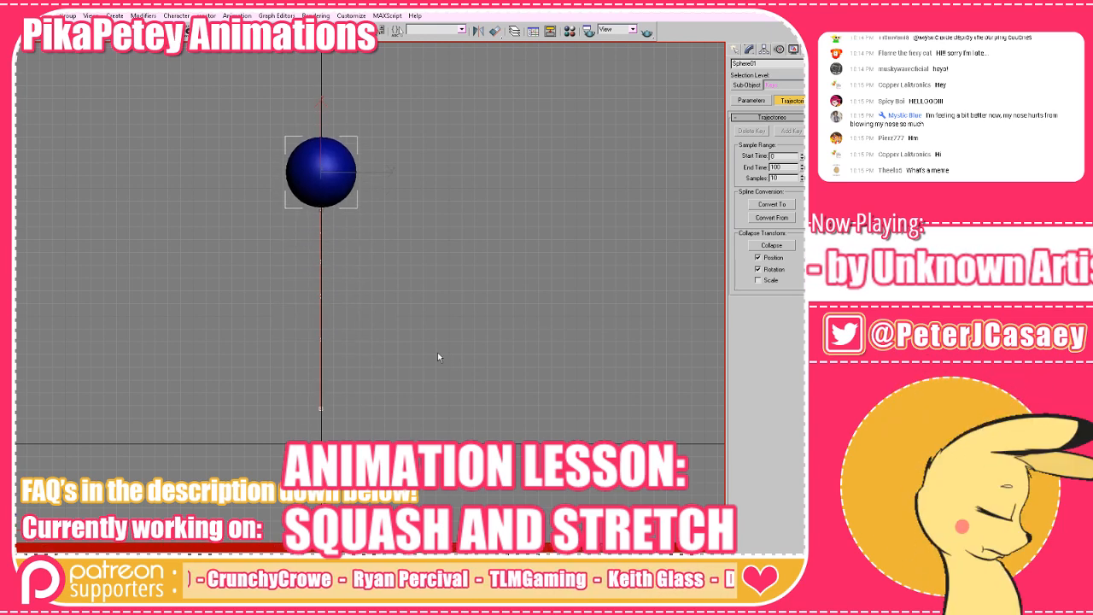
left_click_drag(505, 250, 496, 214)
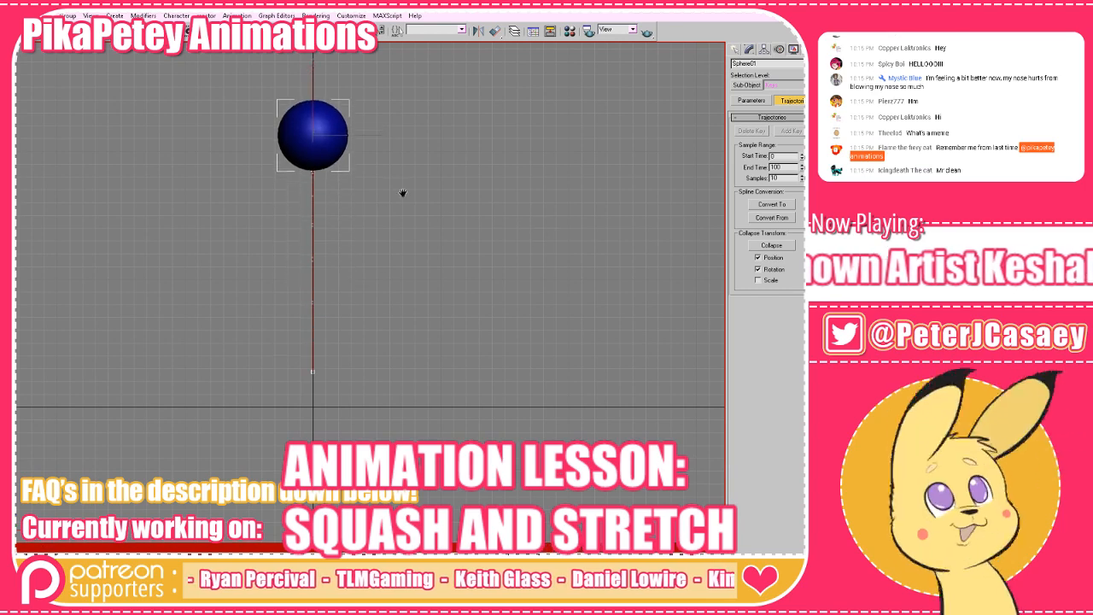
left_click_drag(410, 200, 457, 235)
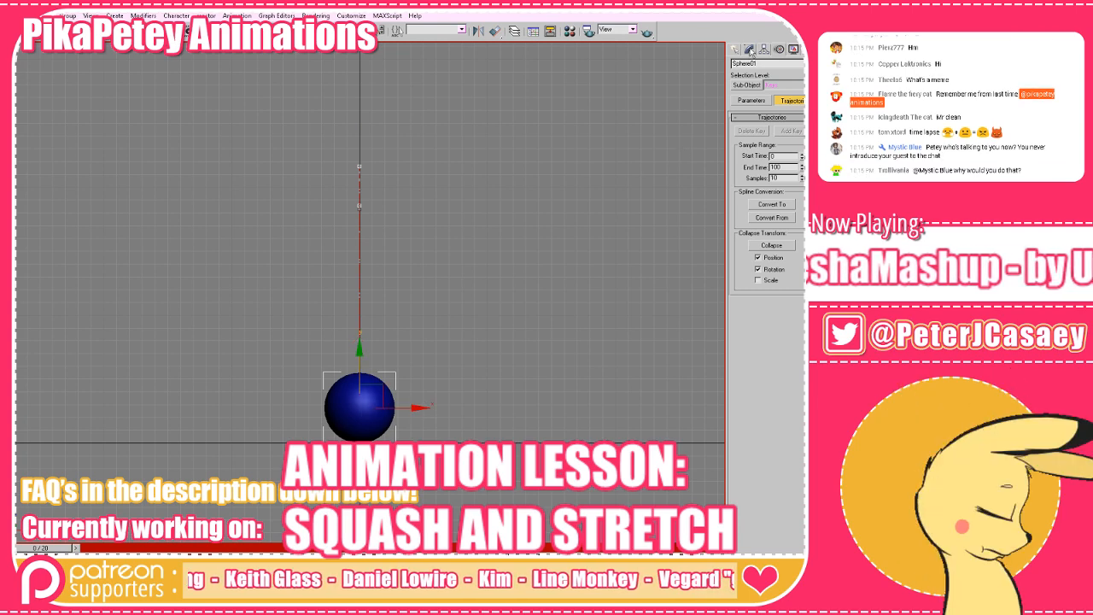
Return to the sphere's modifier stack and add a second Stretch modifier above the existing one.
left_click(749, 49)
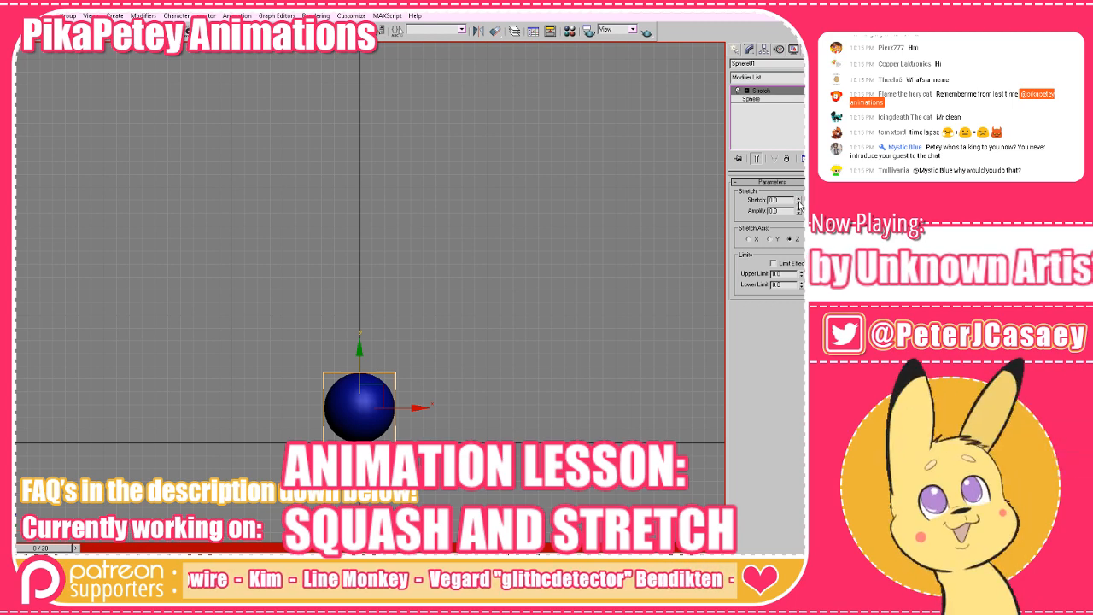
left_click(795, 78)
scroll(760, 342, "down", 5)
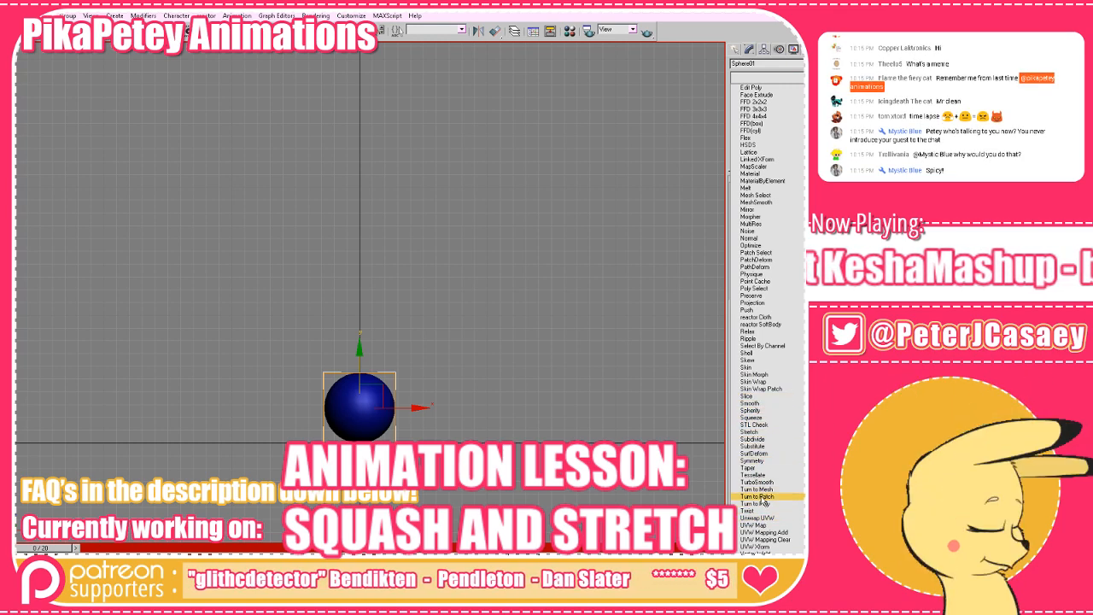
left_click(750, 433)
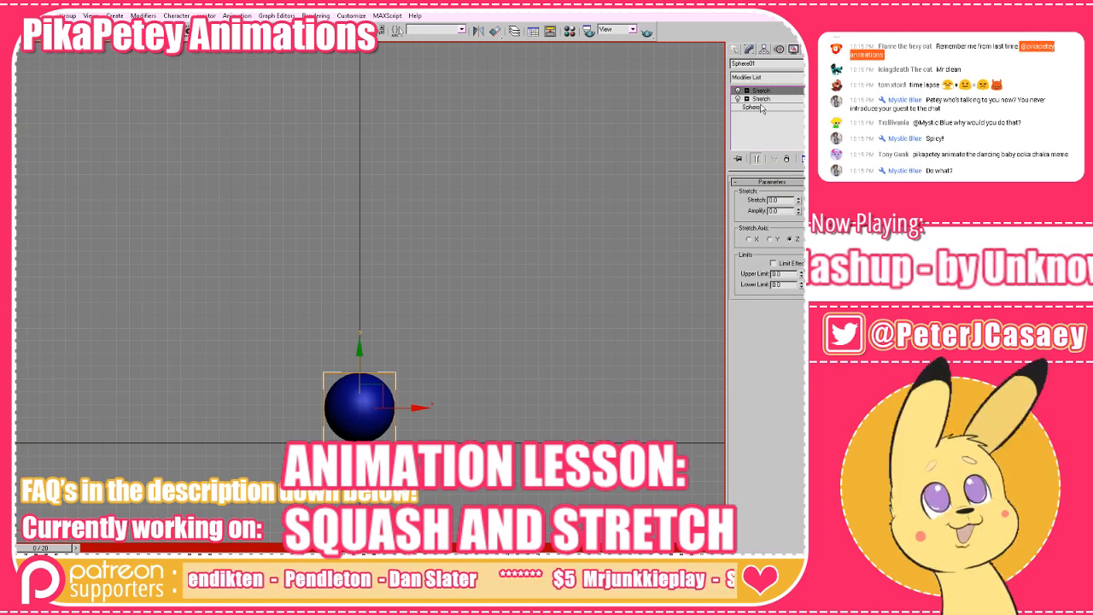
Turn off Auto Key and move the upper Stretch modifier's center down to the base of the sphere.
key("n")
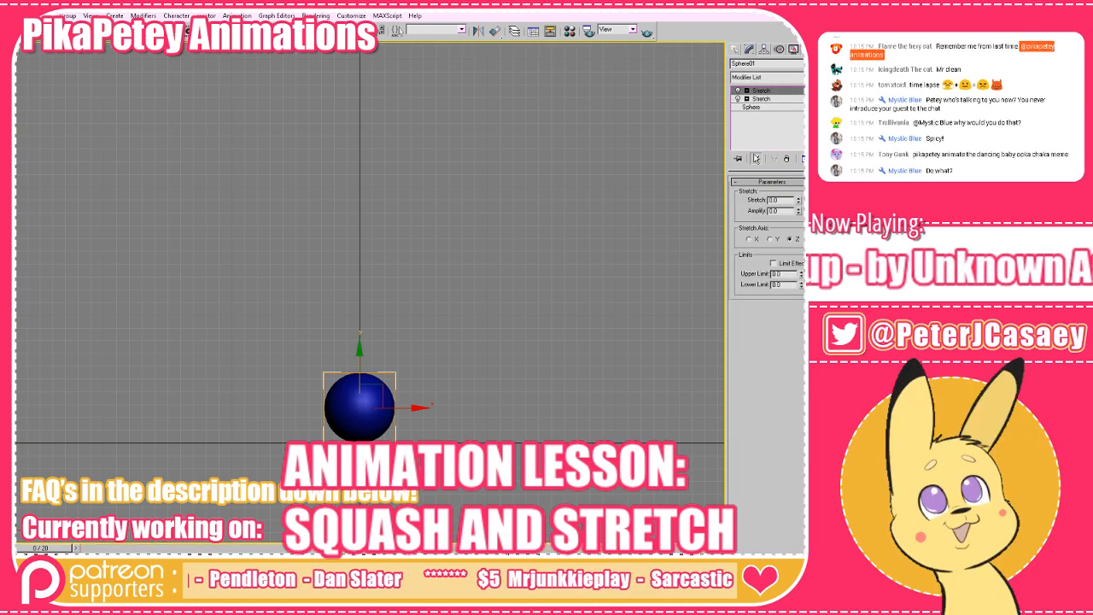
left_click(746, 91)
left_click(770, 106)
left_click_drag(377, 327, 413, 275)
scroll(409, 302, "up", 5)
left_click_drag(445, 402, 389, 338)
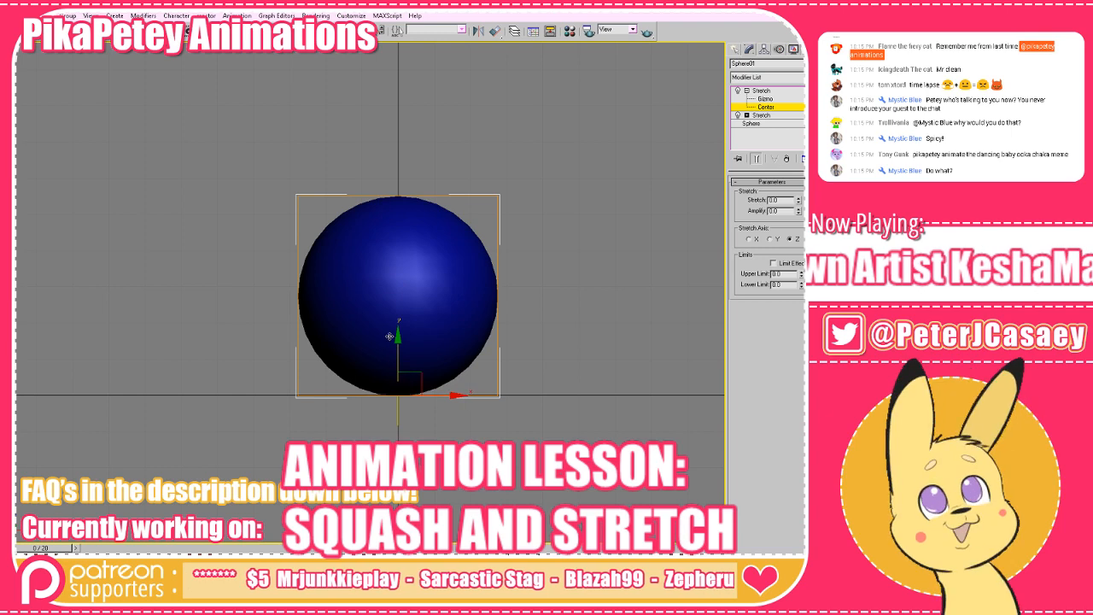
With Auto Key on, squash the sphere at frame 0 using Stretch -0.9 and Amplify -2.1, and scrub to frame 1.
scroll(481, 299, "down", 10)
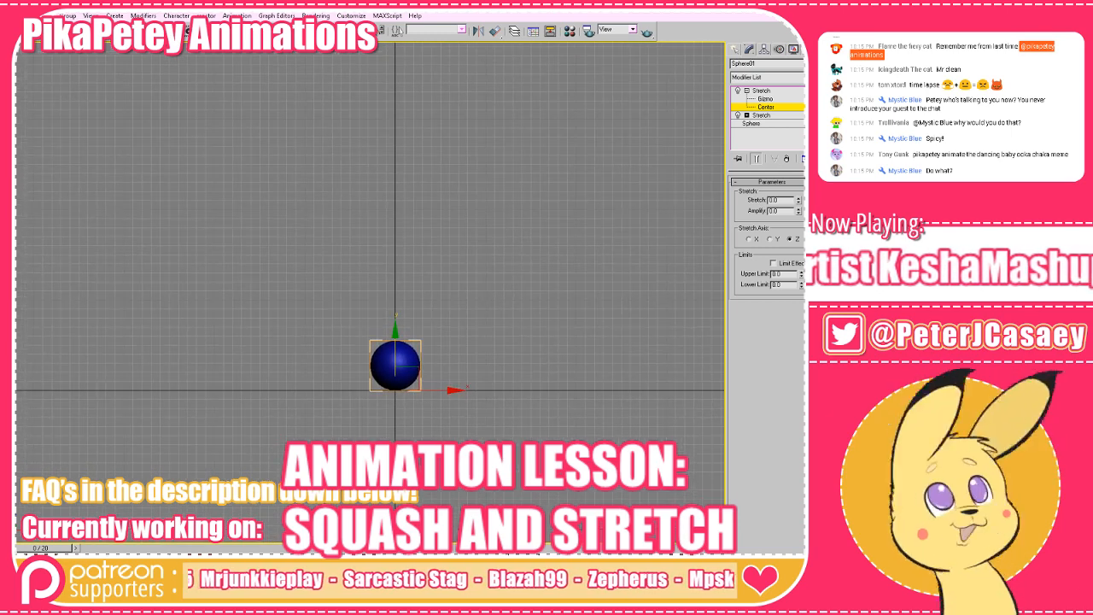
left_click_drag(686, 378, 683, 356)
scroll(683, 357, "up", 4)
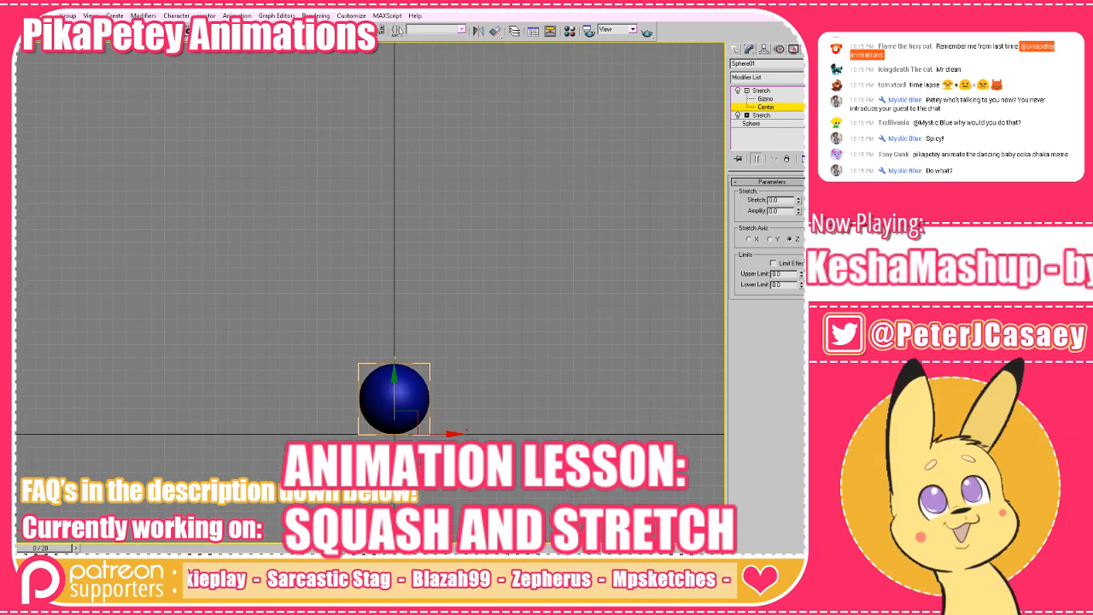
left_click_drag(662, 281, 652, 243)
mouse_move(799, 204)
left_mouse_down()
mouse_move(799, 218)
mouse_move(799, 202)
left_mouse_up()
left_click_drag(536, 291, 508, 320)
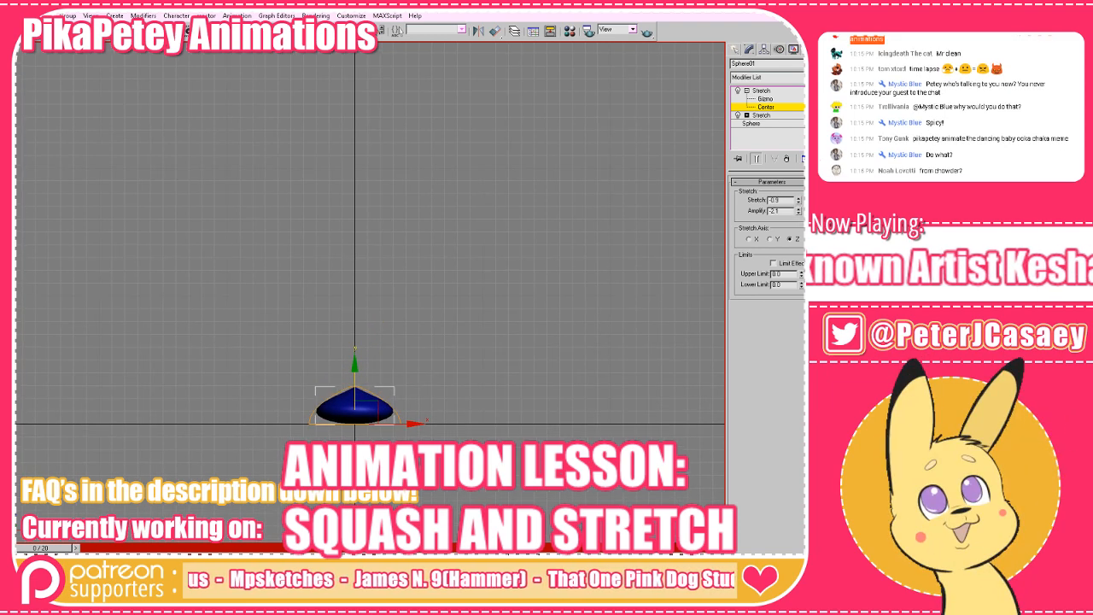
left_click_drag(65, 550, 94, 550)
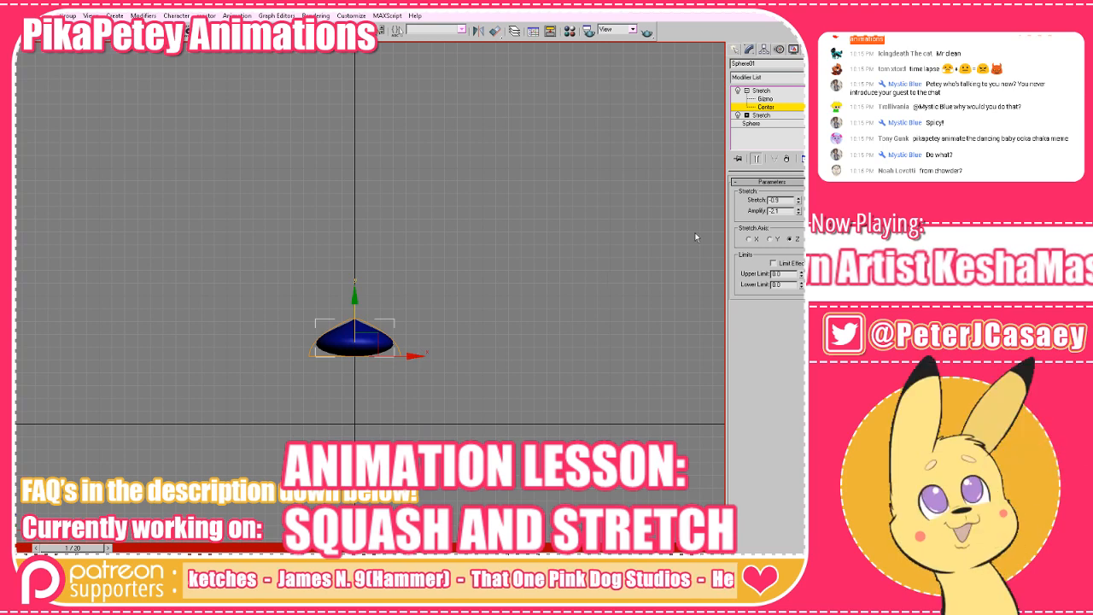
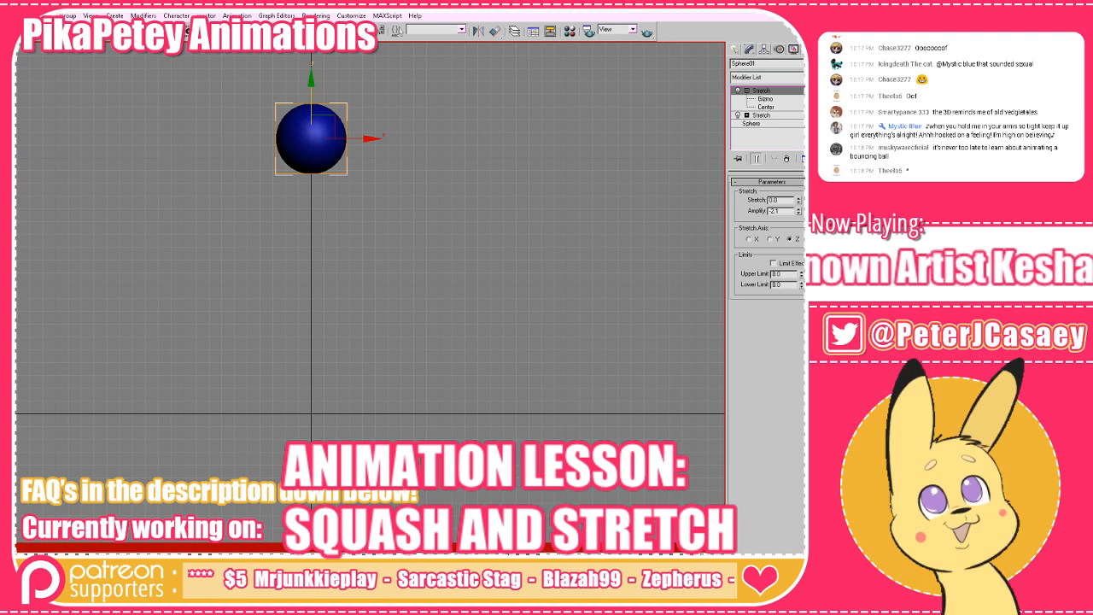
Play back the bounce in the front view with the sphere's full path in frame.
left_click_drag(366, 193, 388, 208)
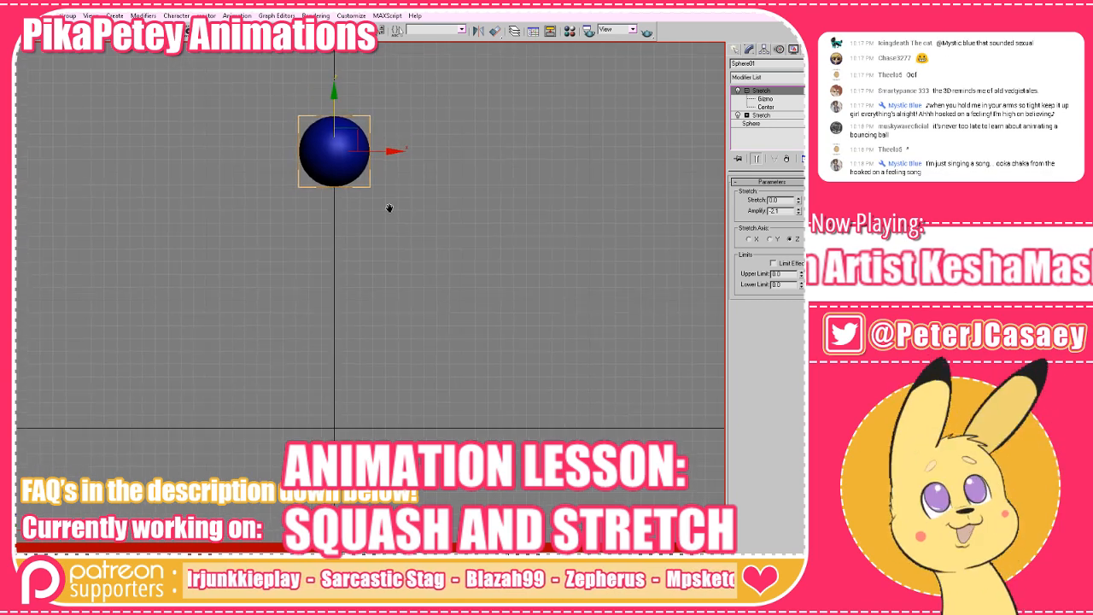
key("slash")
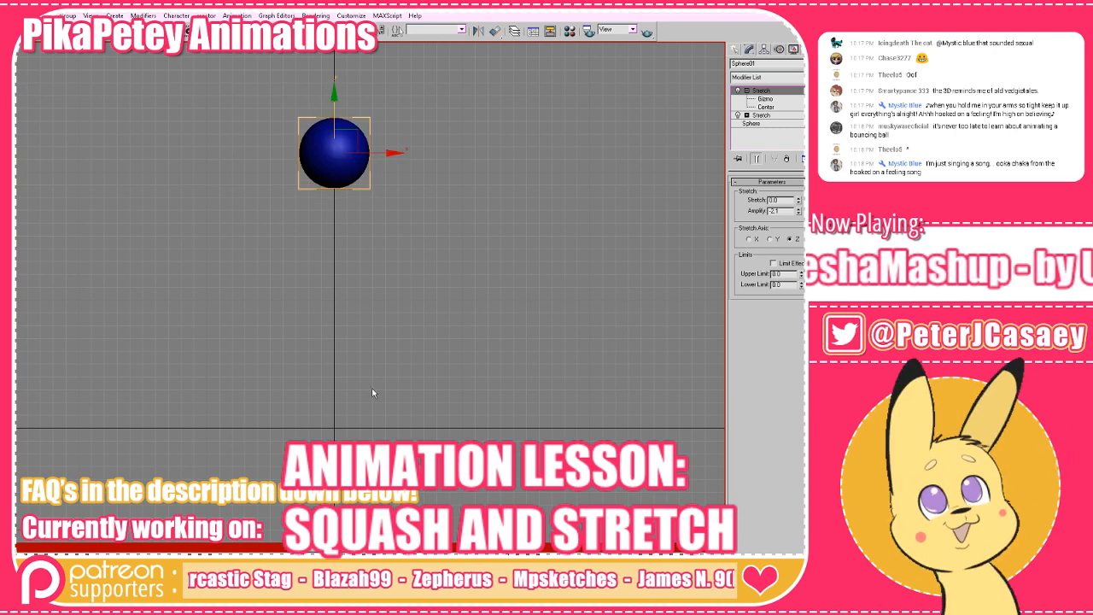
left_click_drag(353, 219, 331, 258)
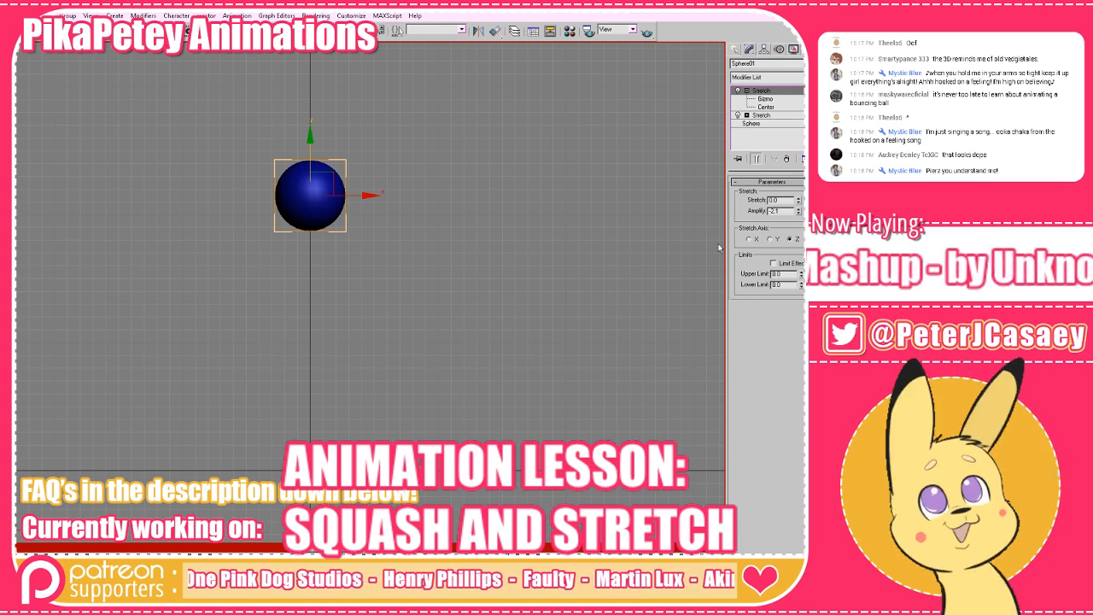
Select the lower Stretch modifier and squash the sphere with a Stretch of -0.2 at the peak of the bounce.
left_click(766, 117)
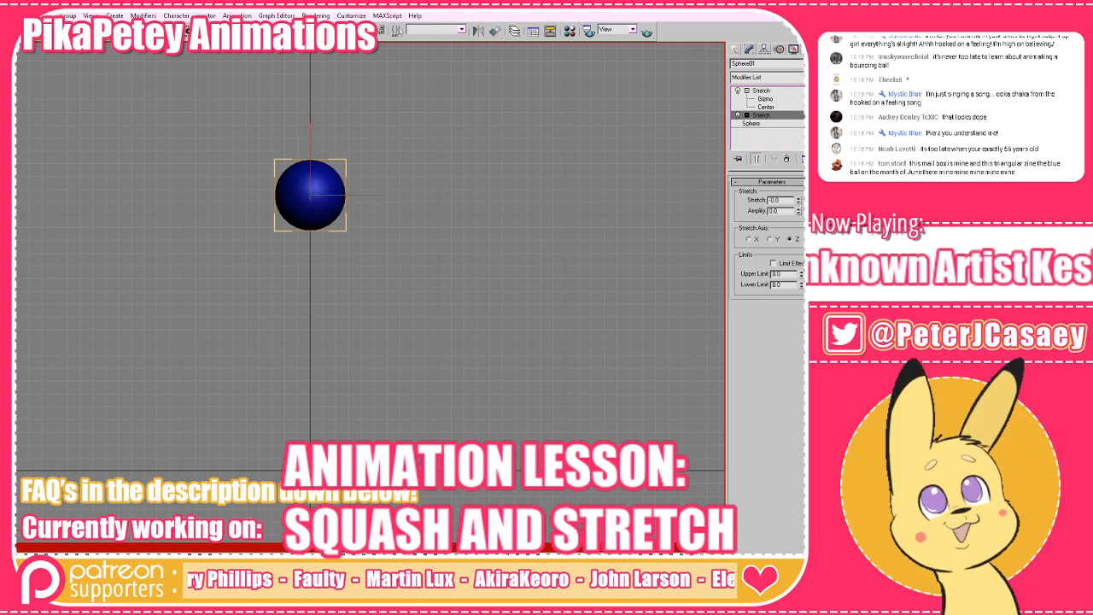
left_click_drag(799, 202, 799, 198)
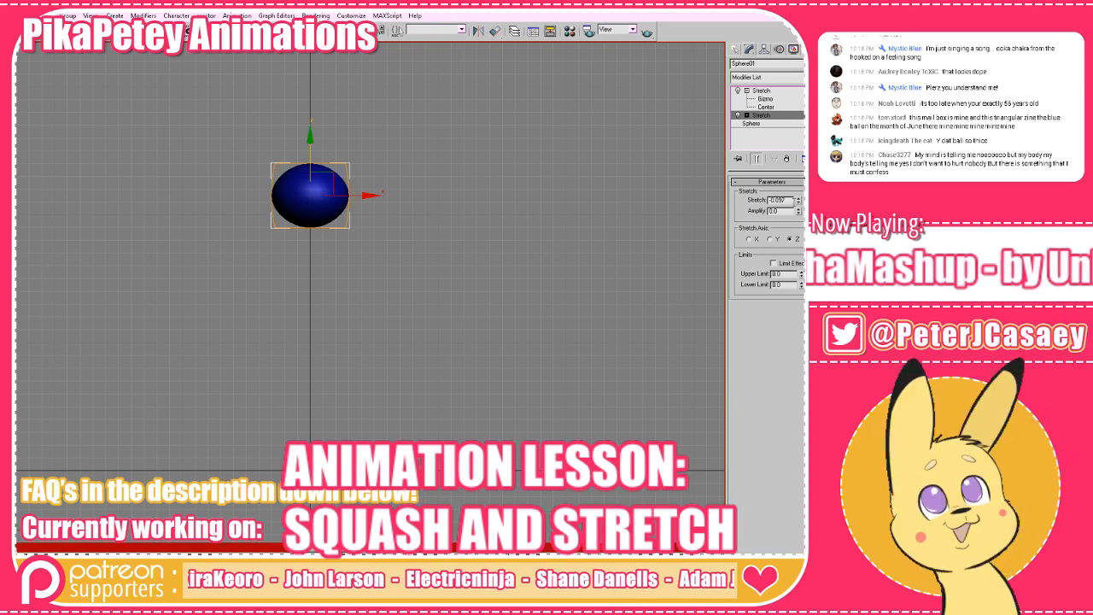
key("comma")
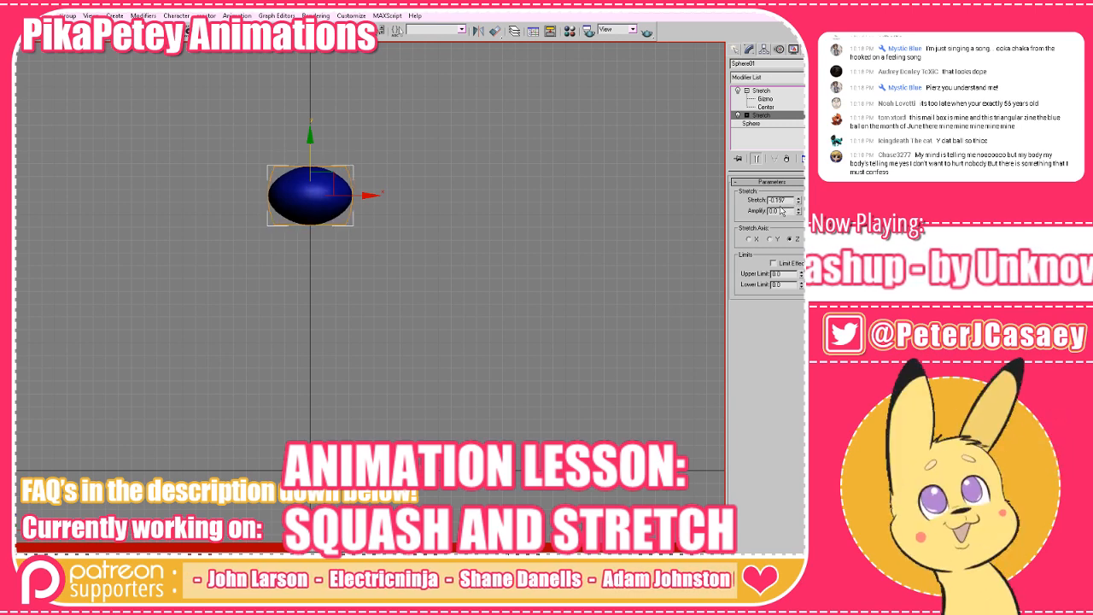
key("period")
key("period")
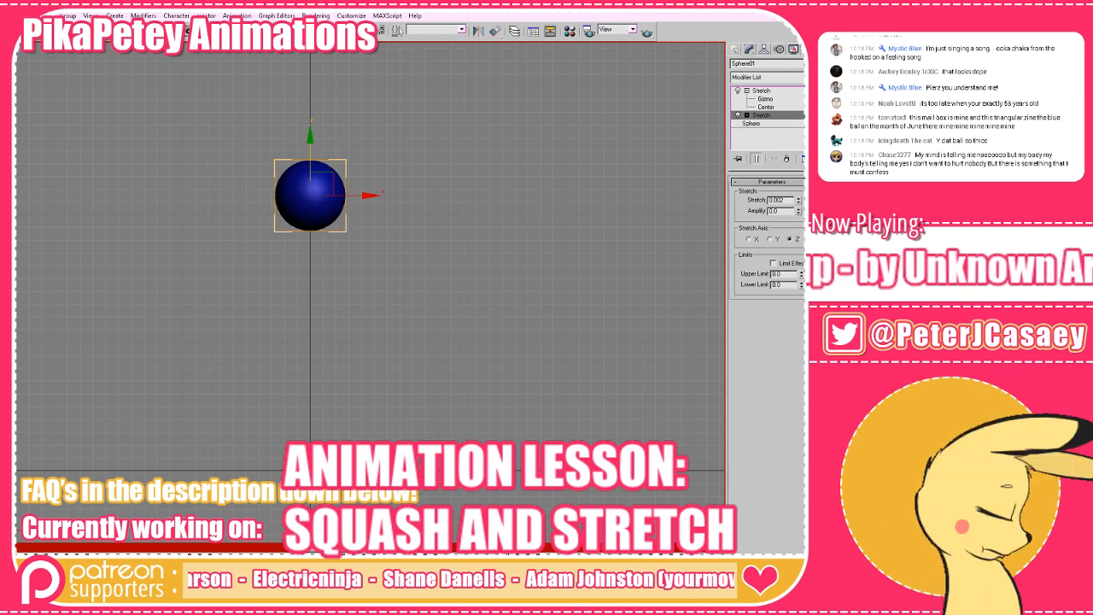
left_click(647, 583)
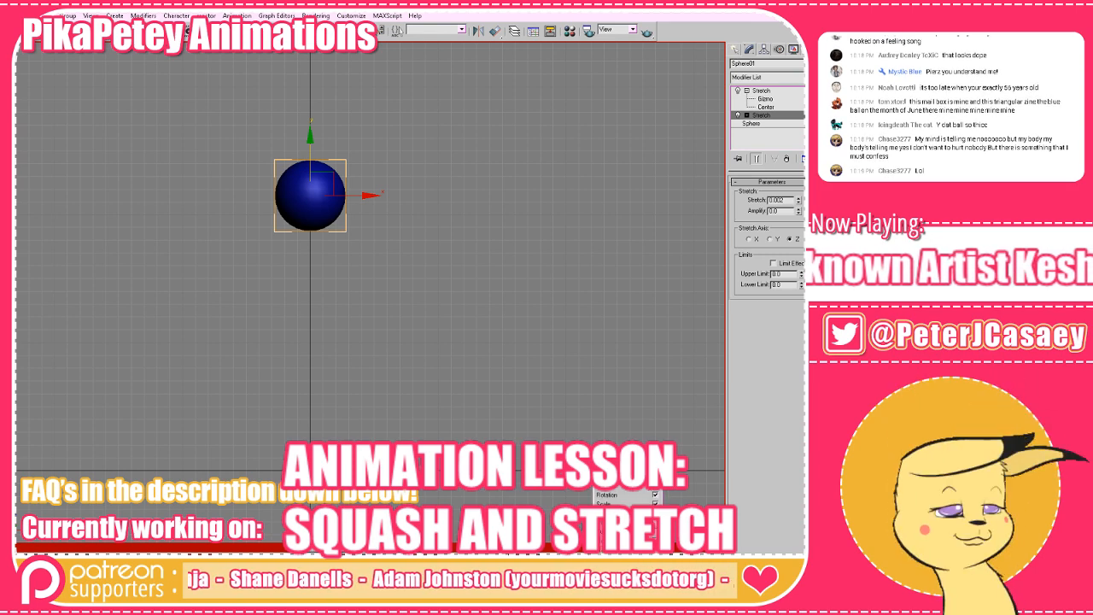
key("period")
key("period")
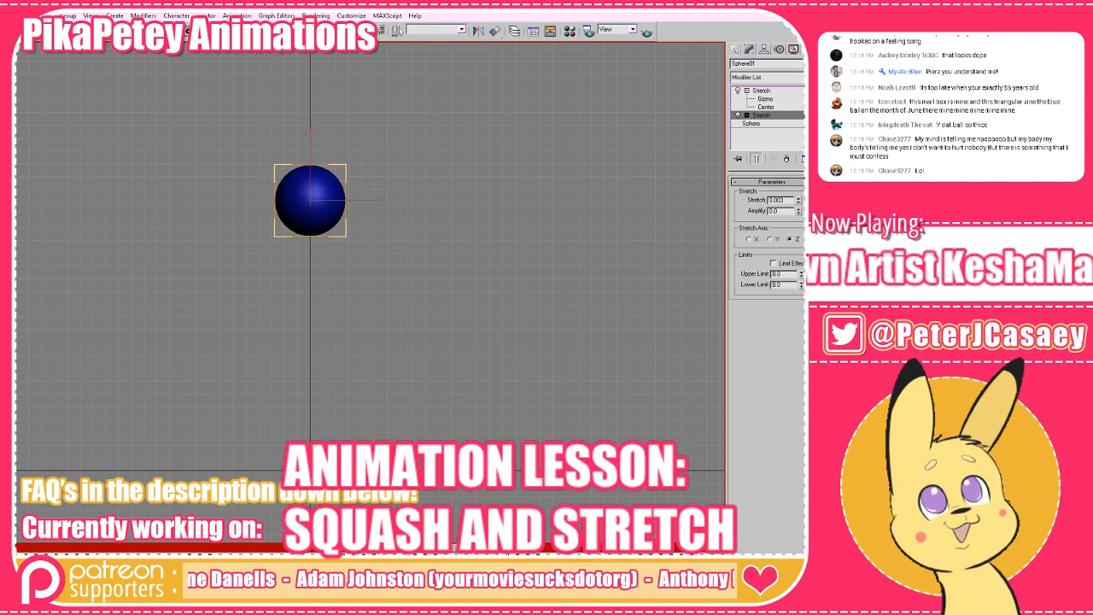
key("comma")
key("comma")
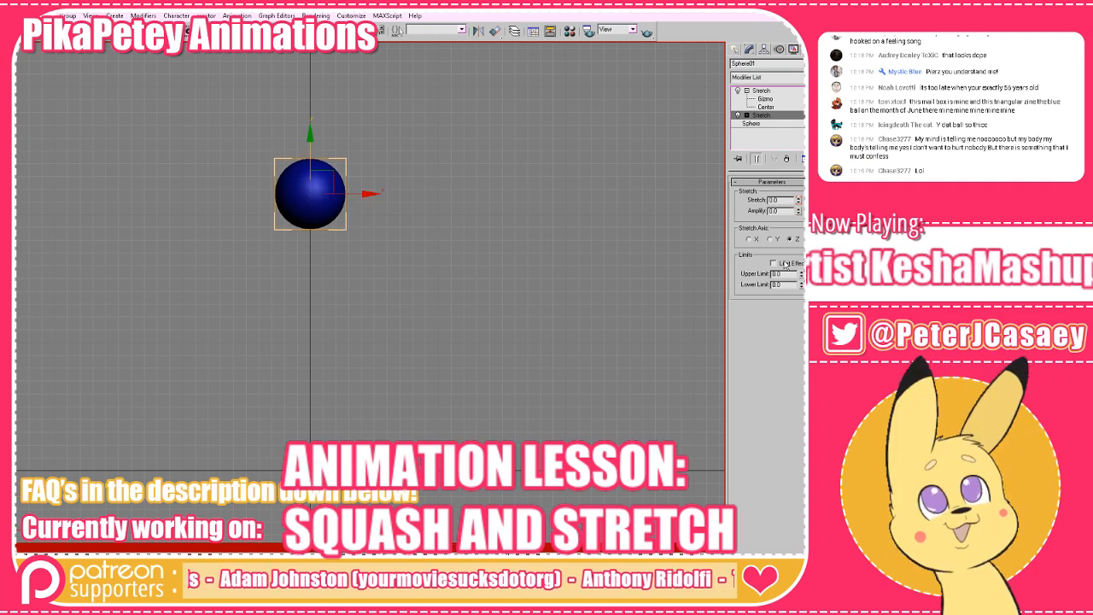
left_click_drag(798, 202, 799, 220)
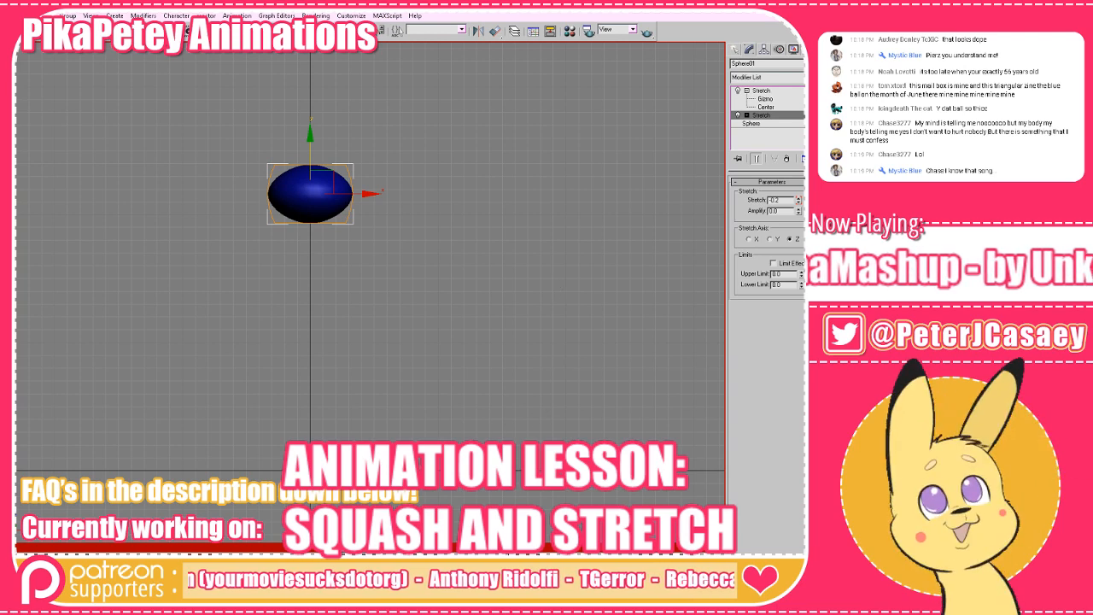
Play the bounce from the first frame to review the sphere's squash and stretch along its whole path.
key("Home")
key("slash")
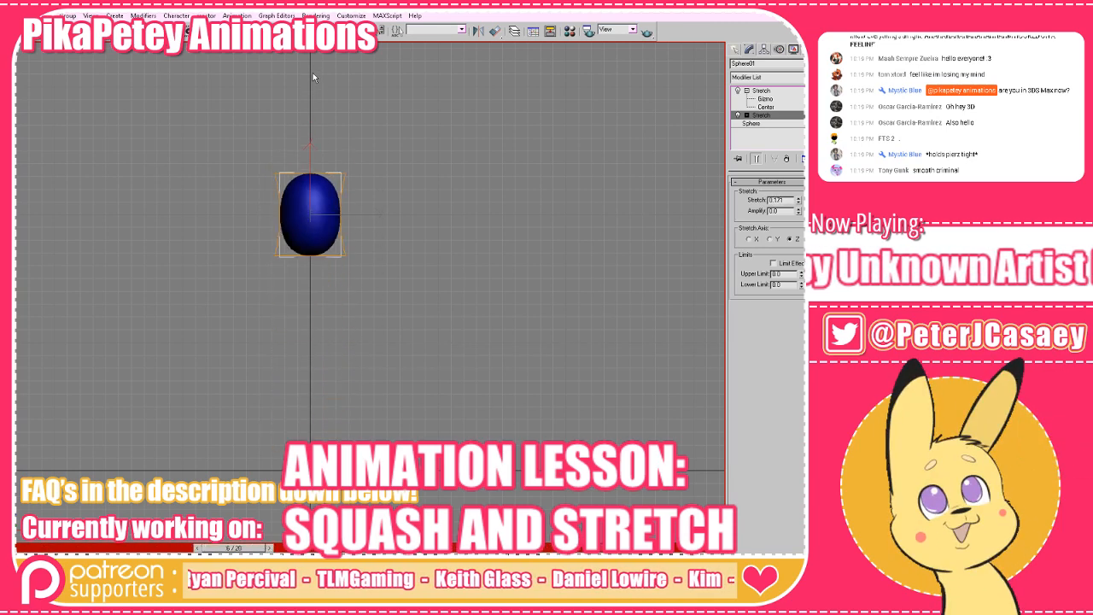
left_click_drag(317, 264, 311, 193)
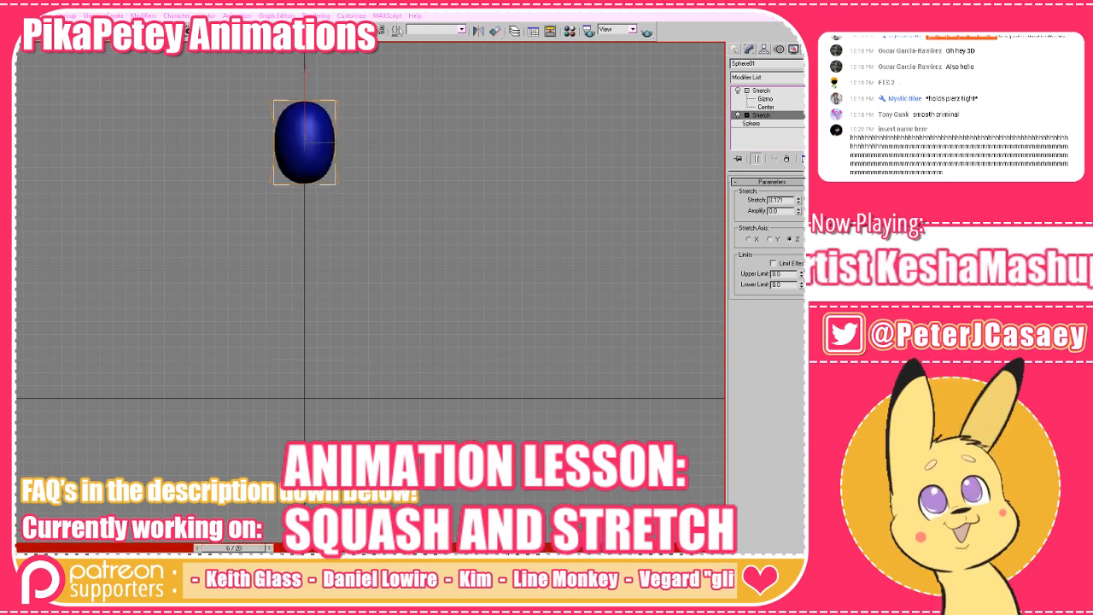
left_click_drag(565, 254, 564, 286)
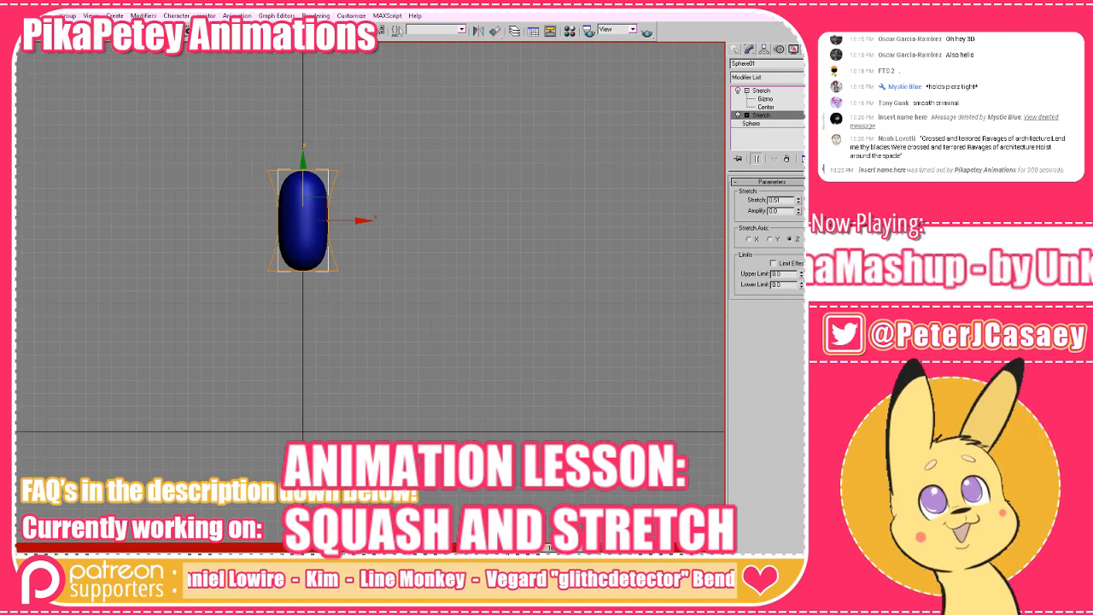
Switch to Toon Boom Studio and flip back and forth through the cartoon head frames to compare the squashed and stretched poses.
key("alt+Tab")
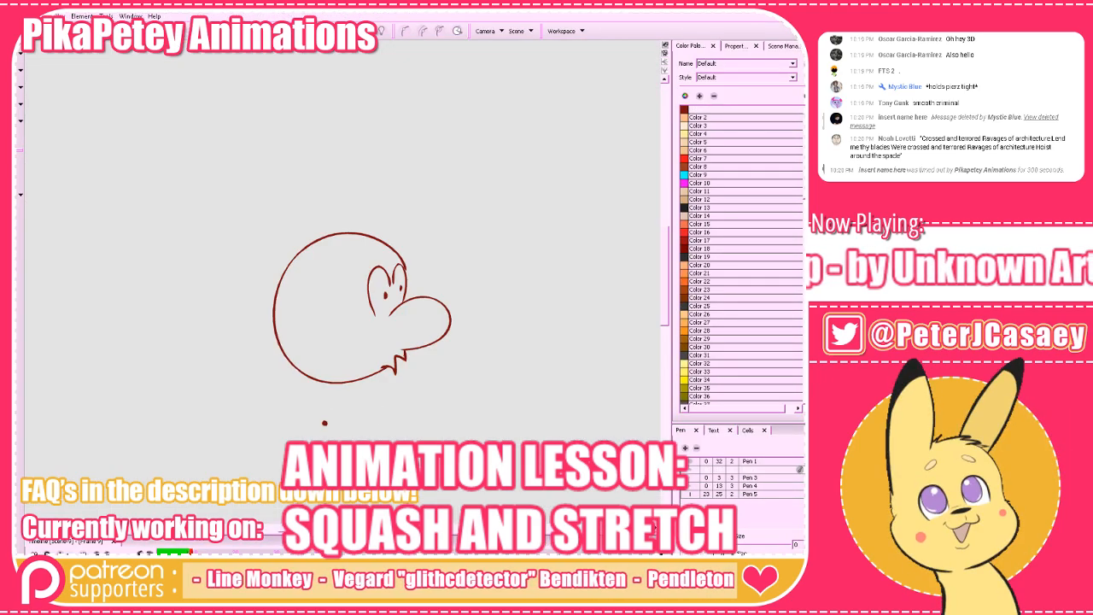
key("comma")
key("comma")
key("comma")
key("comma")
key("comma")
key("comma")
key("comma")
key("comma")
key("period")
key("period")
key("period")
key("period")
key("period")
key("period")
key("period")
key("period")
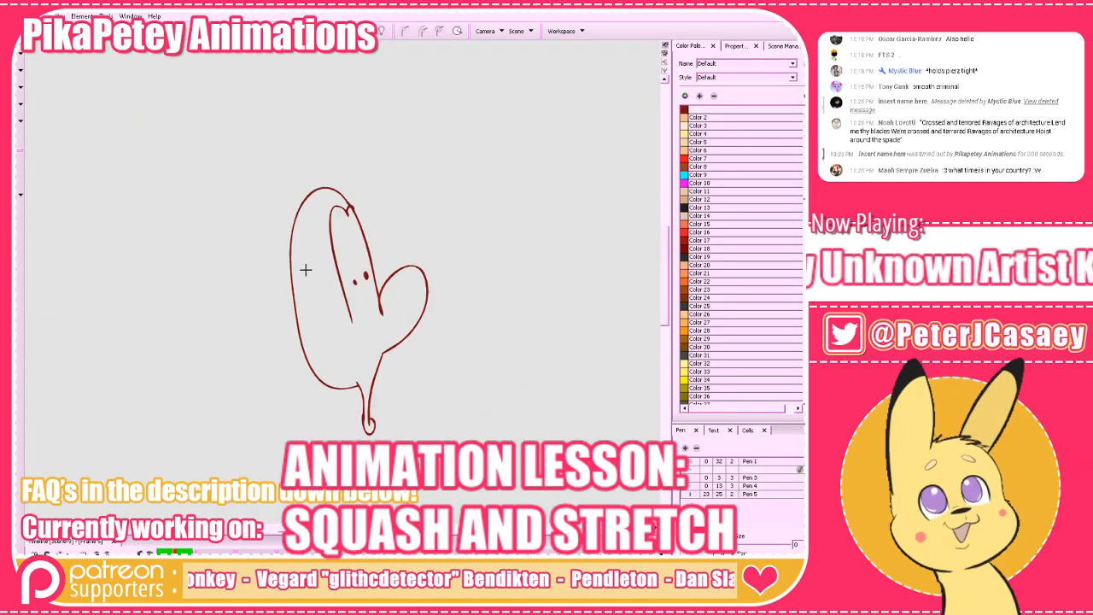
key("comma")
key("comma")
key("comma")
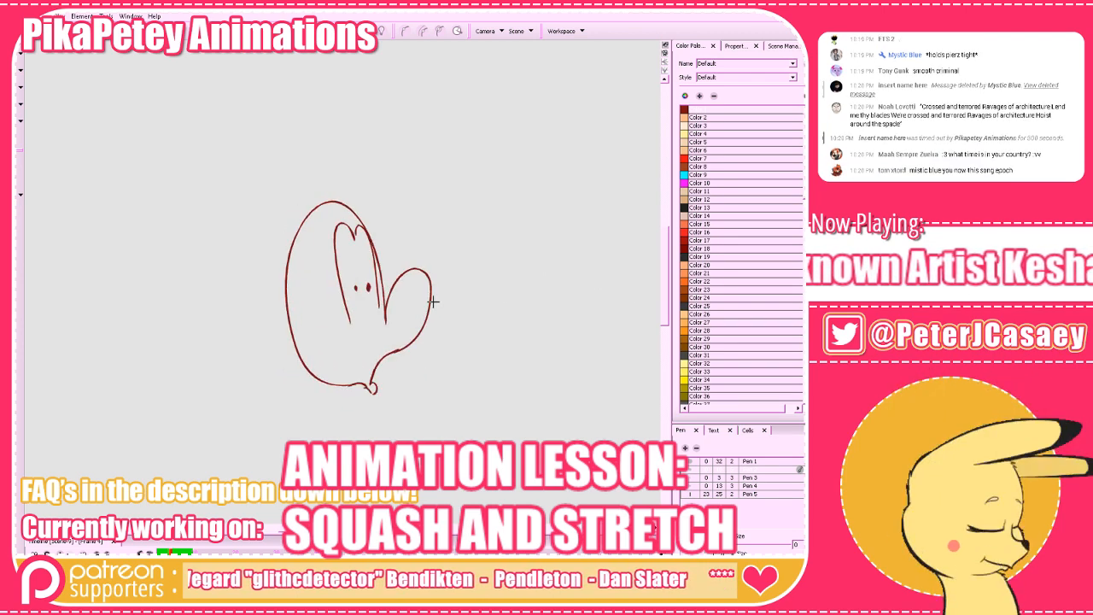
key("comma")
key("comma")
key("comma")
key("comma")
key("comma")
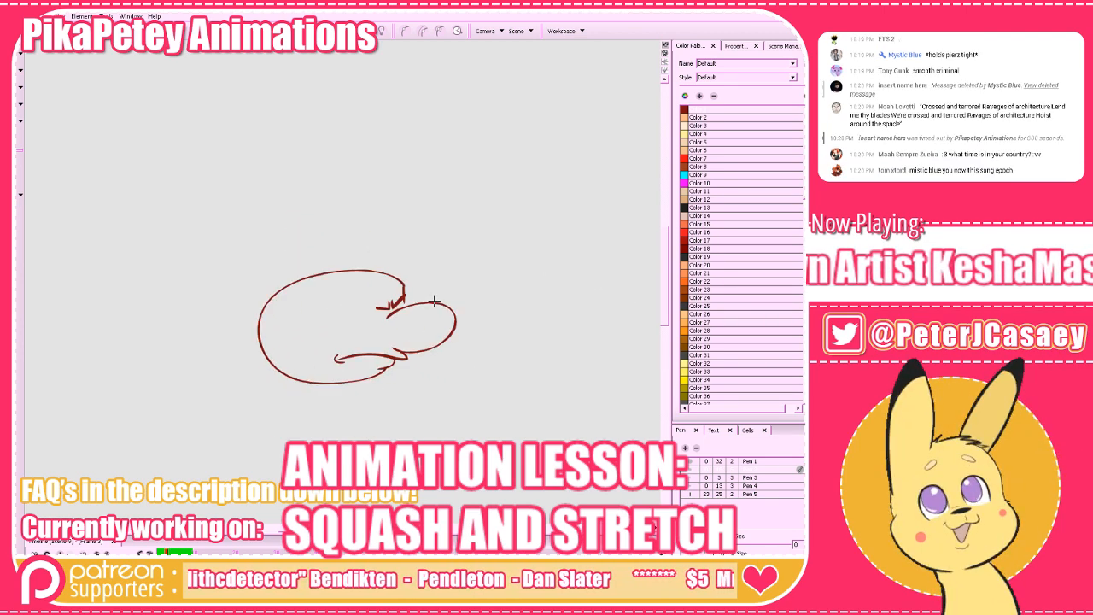
key("comma")
key("comma")
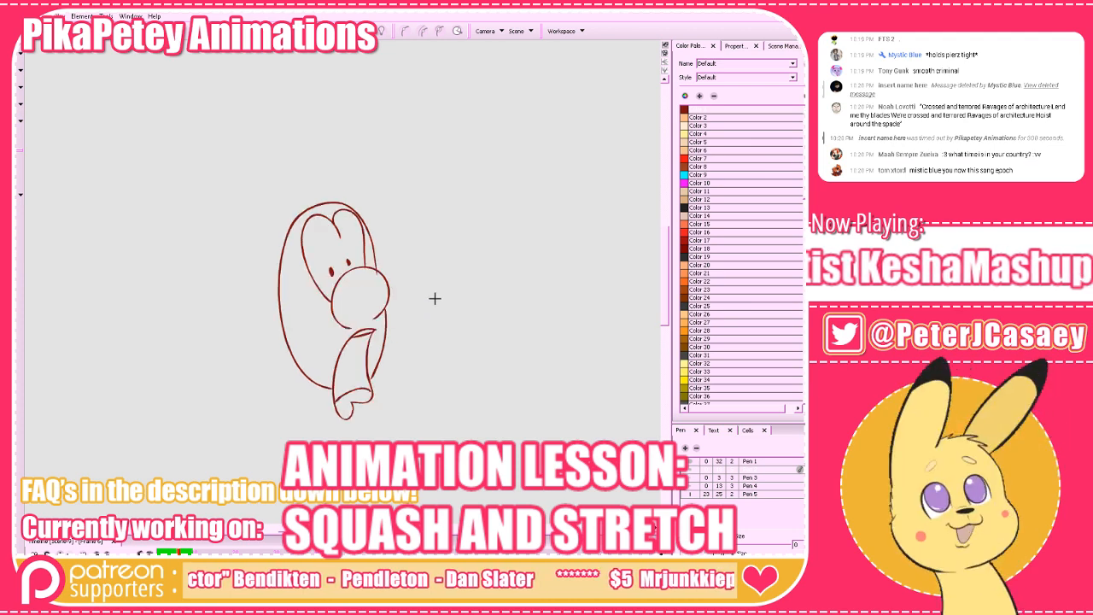
key("period")
key("period")
key("comma")
key("period")
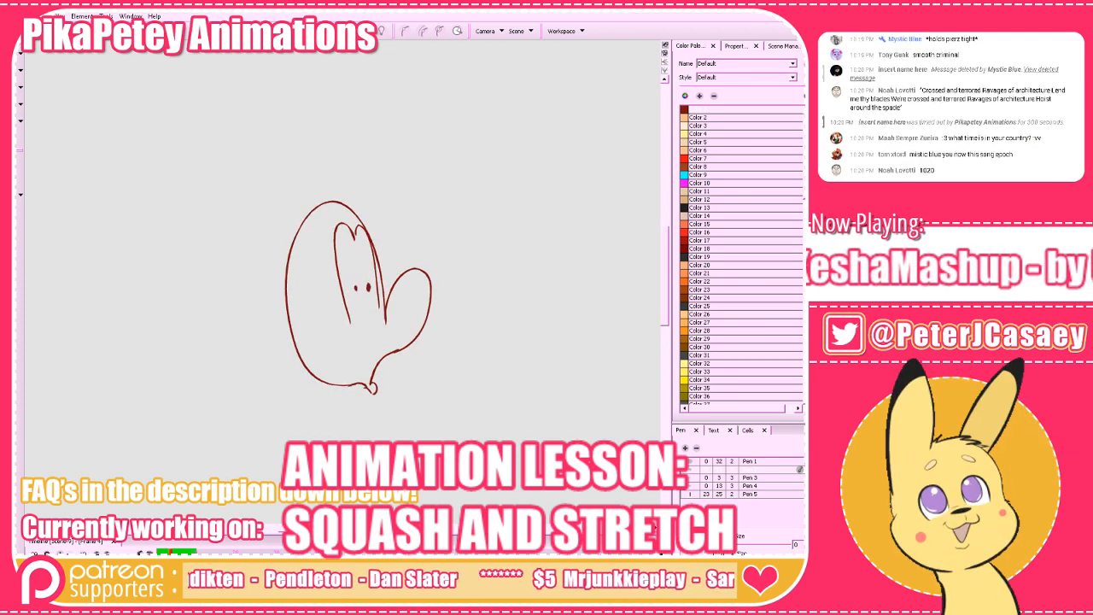
On the blank frame 5, draw the in-between head's nose and jaw line, guided by the onion-skinned neighbouring poses.
key("period")
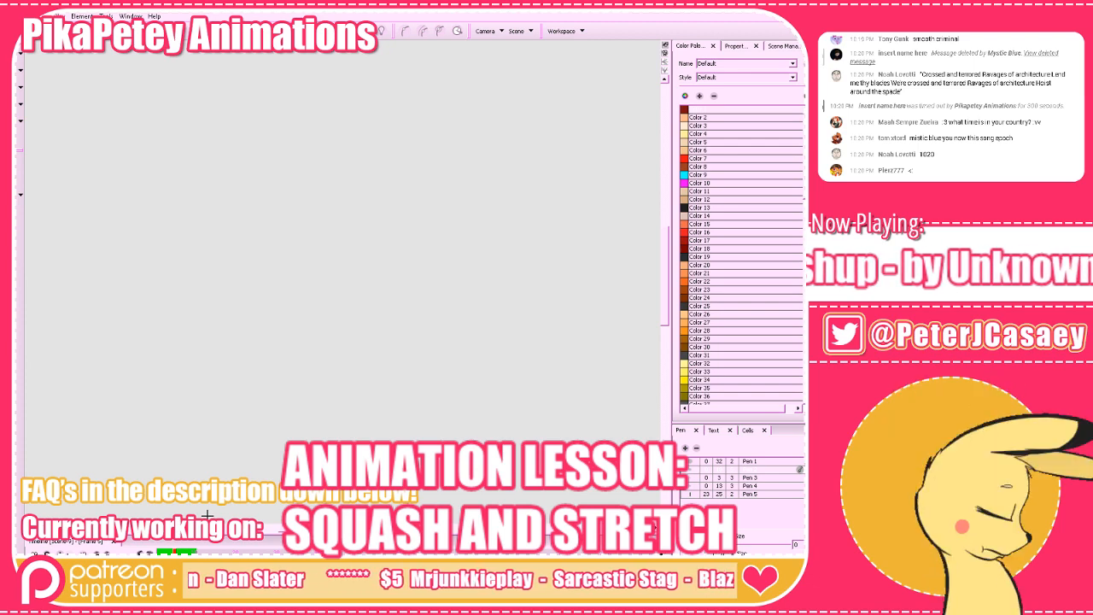
key("comma")
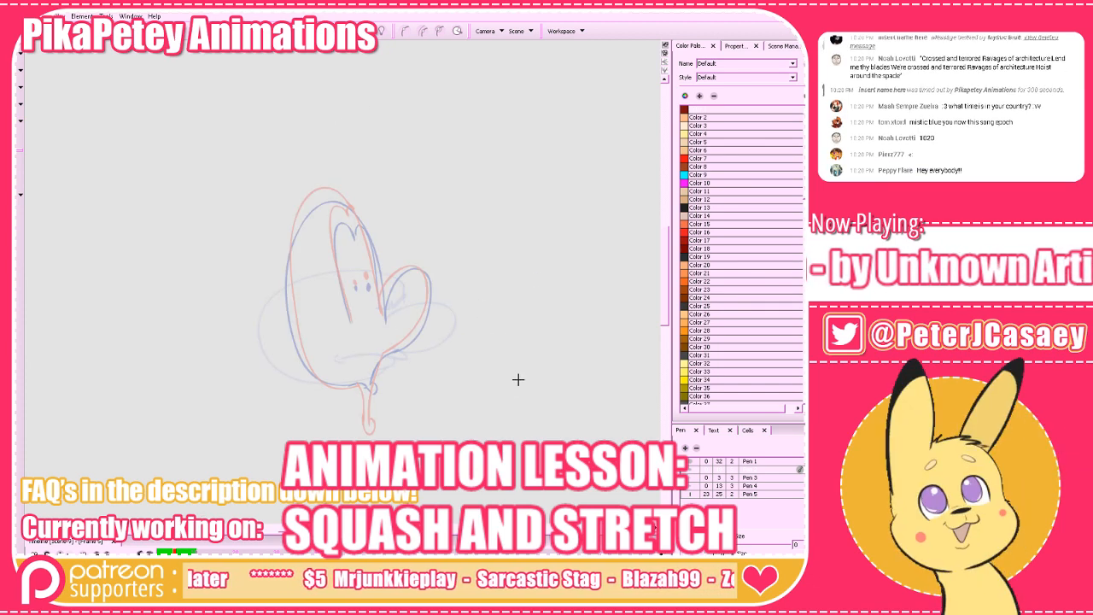
left_click_drag(520, 378, 504, 403)
key("z")
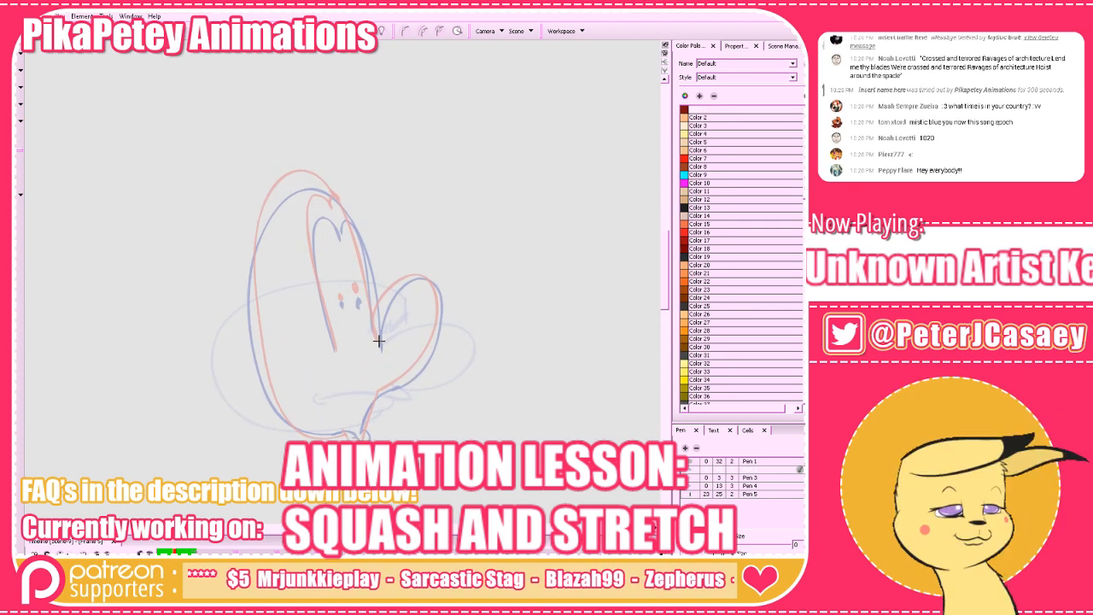
mouse_move(379, 344)
left_mouse_down()
mouse_move(391, 288)
mouse_move(433, 283)
mouse_move(437, 336)
mouse_move(381, 392)
mouse_move(410, 381)
mouse_move(395, 382)
mouse_move(375, 441)
left_mouse_up()
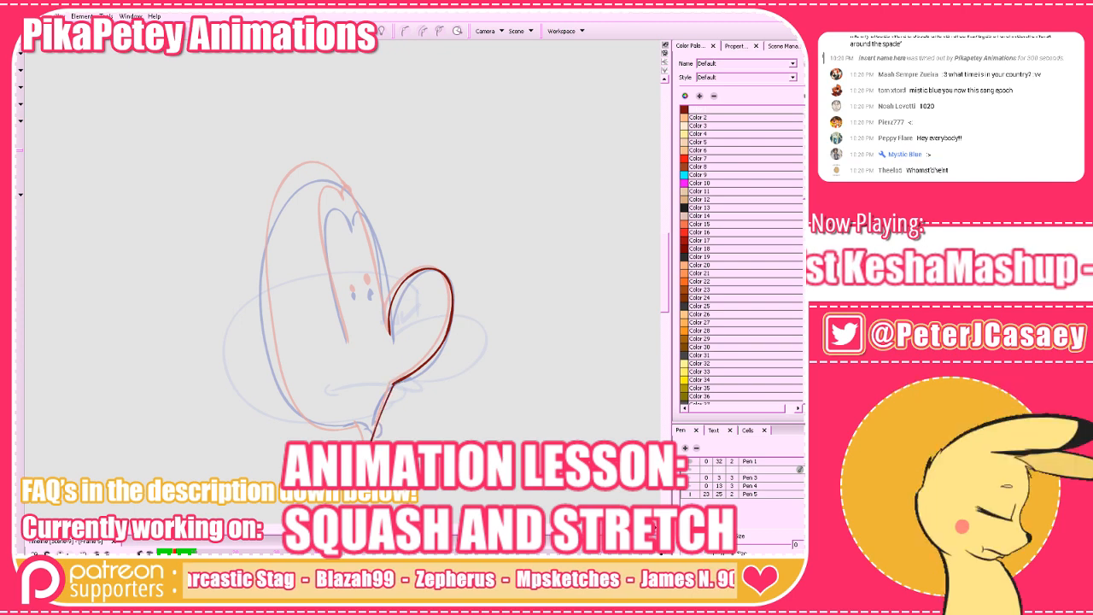
key("ctrl+z")
left_click_drag(393, 383, 375, 441)
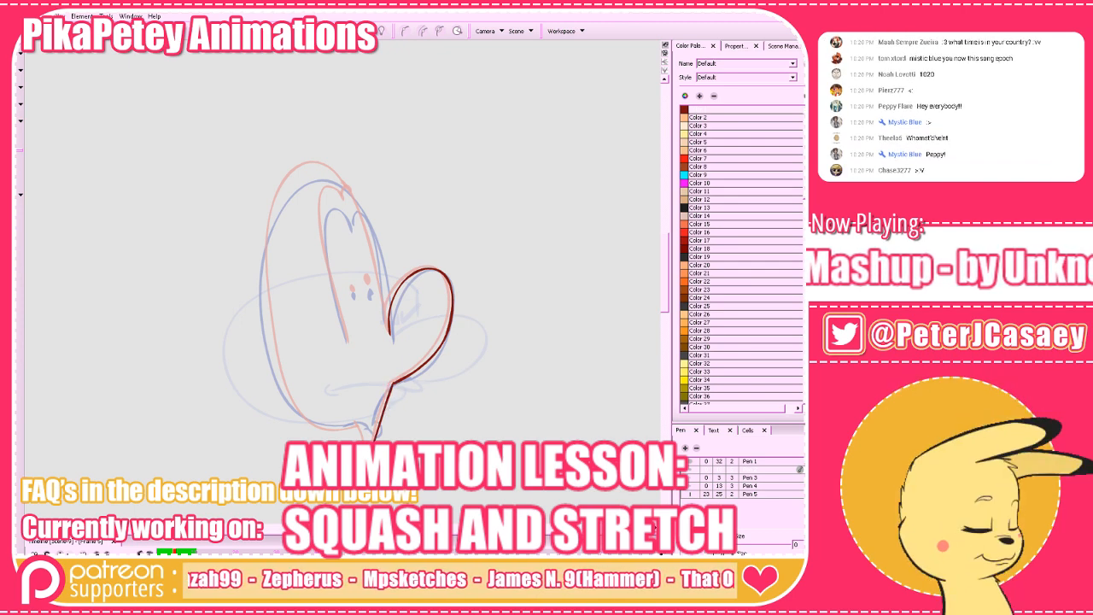
Complete the frame 5 in-between with the tall head outline, the joined eye shape and two pupils.
mouse_move(358, 425)
left_mouse_down()
mouse_move(309, 427)
mouse_move(272, 380)
mouse_move(261, 308)
left_mouse_up()
key("ctrl+z")
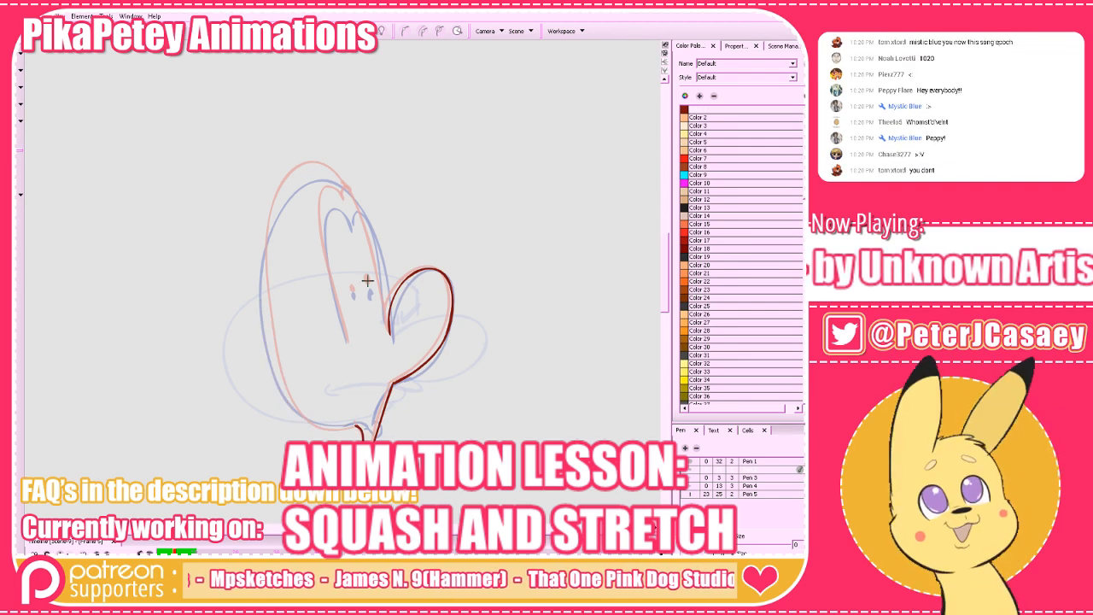
mouse_move(390, 331)
left_mouse_down()
mouse_move(362, 211)
mouse_move(329, 175)
mouse_move(307, 174)
mouse_move(270, 218)
mouse_move(263, 312)
mouse_move(303, 419)
mouse_move(355, 426)
left_mouse_up()
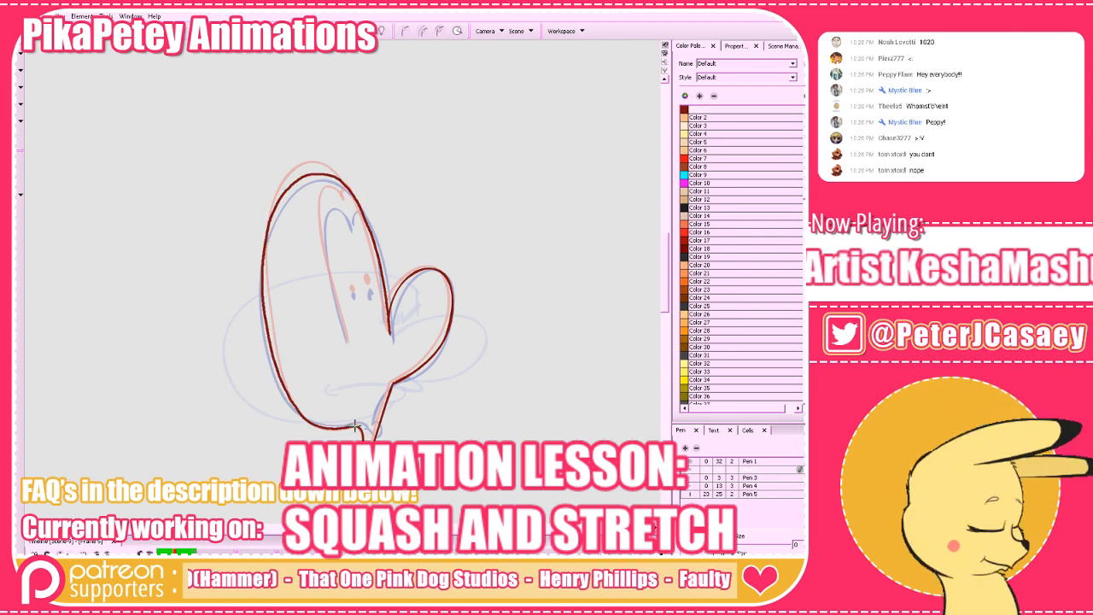
left_click_drag(414, 360, 426, 393)
mouse_move(353, 370)
left_mouse_down()
mouse_move(330, 267)
mouse_move(341, 228)
mouse_move(360, 258)
mouse_move(370, 246)
left_mouse_up()
left_click_drag(361, 318, 379, 319)
left_click_drag(456, 413, 441, 409)
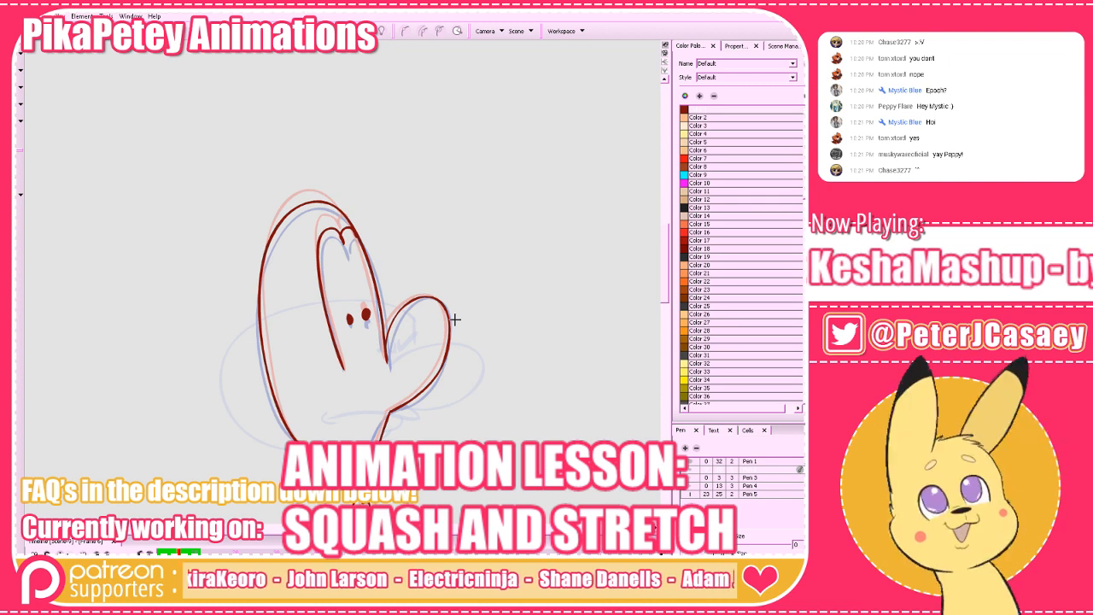
On the blank frame 6, draw the nose, jaw line and tall head outline between the two onion-skinned poses.
key("period")
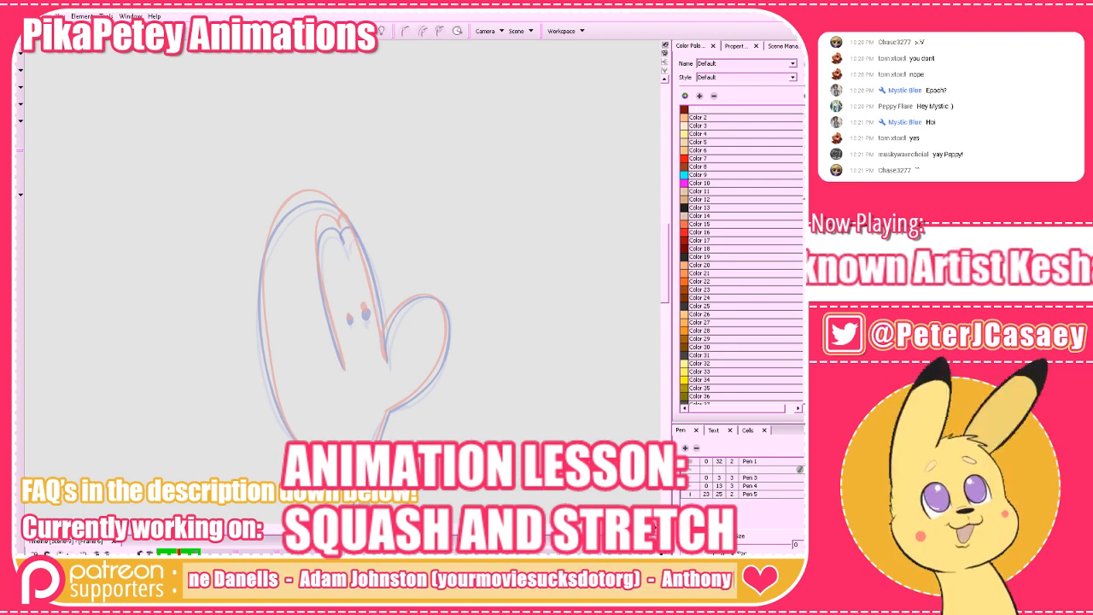
left_click_drag(442, 358, 399, 324)
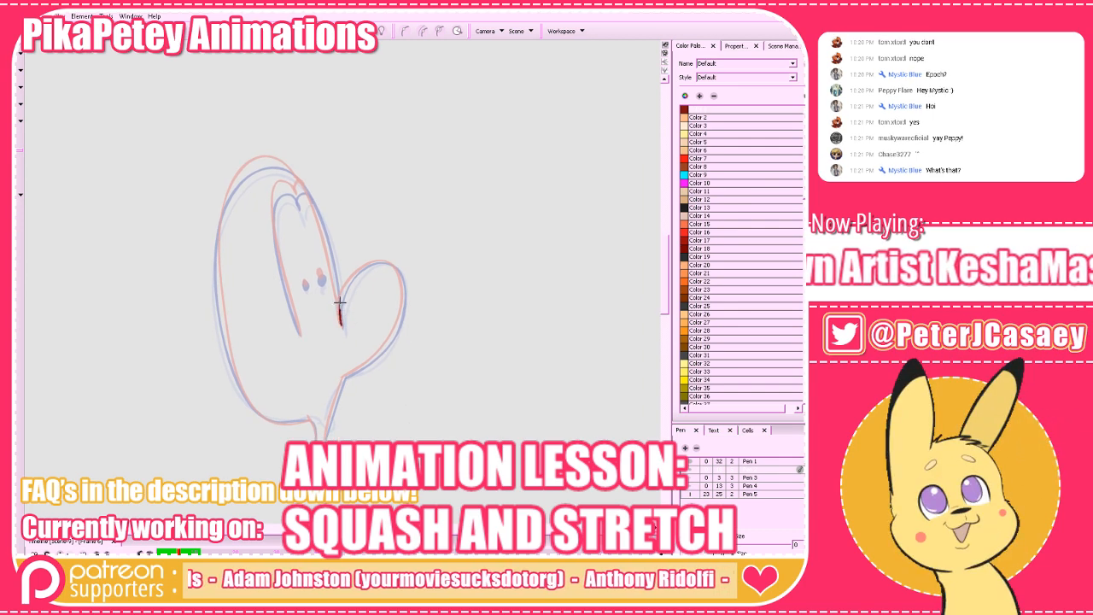
mouse_move(339, 301)
left_mouse_down()
mouse_move(350, 276)
mouse_move(378, 262)
mouse_move(402, 284)
mouse_move(385, 346)
mouse_move(343, 376)
mouse_move(361, 389)
mouse_move(343, 433)
mouse_move(333, 395)
left_mouse_up()
key("ctrl+z")
left_click_drag(379, 337, 384, 375)
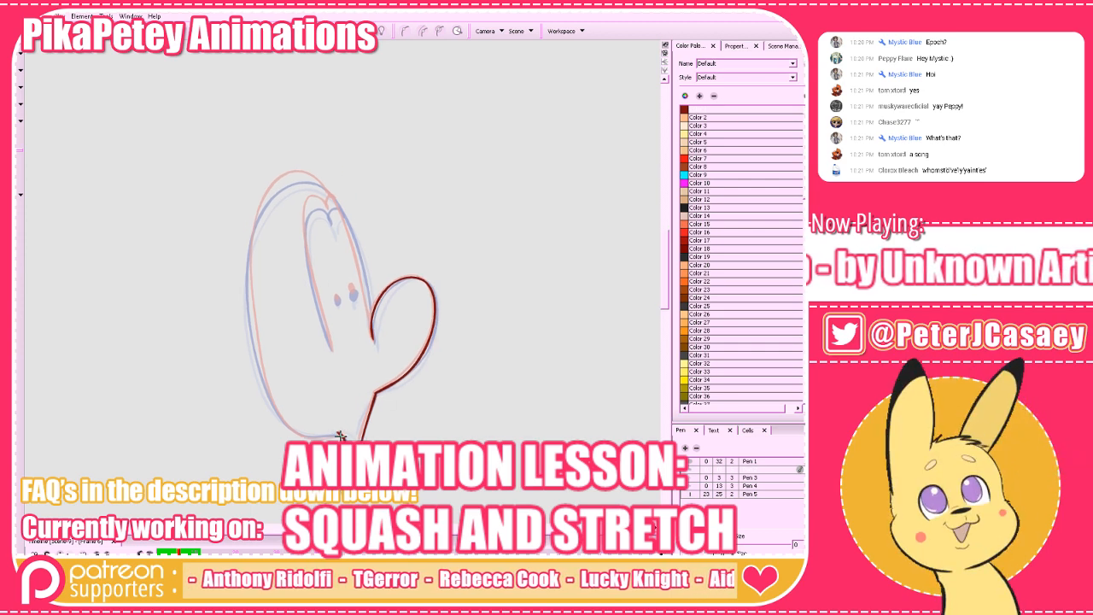
mouse_move(339, 434)
left_mouse_down()
mouse_move(287, 427)
mouse_move(259, 369)
mouse_move(249, 256)
mouse_move(254, 223)
mouse_move(283, 182)
mouse_move(306, 179)
mouse_move(331, 198)
mouse_move(372, 333)
left_mouse_up()
key("ctrl+z")
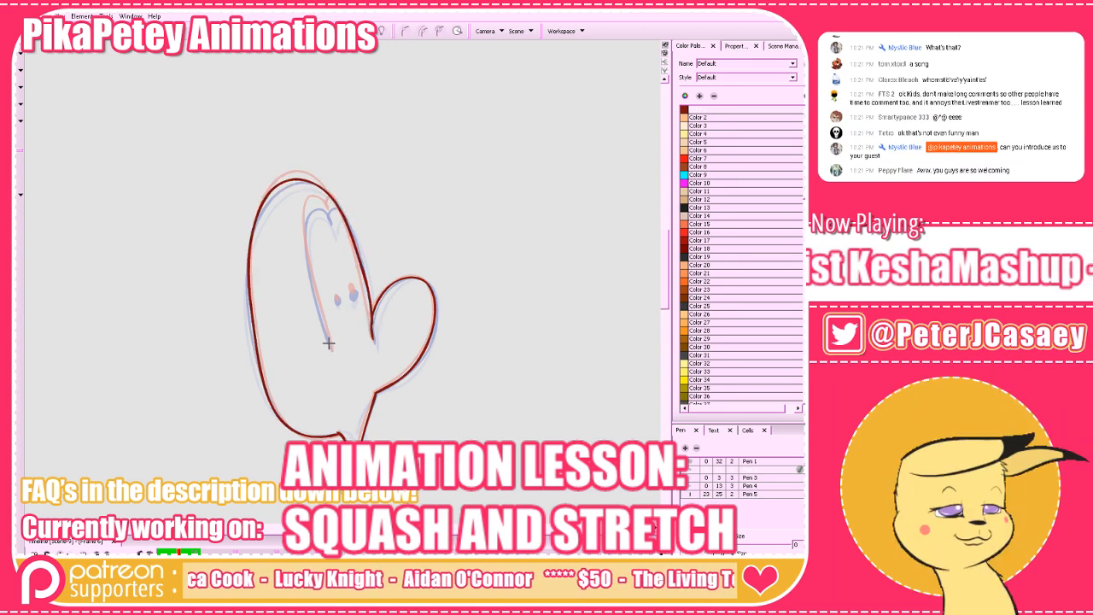
Finish the frame 6 in-between by reworking the face line above the nose and adding the joined eye shape and two pupils.
left_click_drag(450, 341, 461, 347)
key("alt+e")
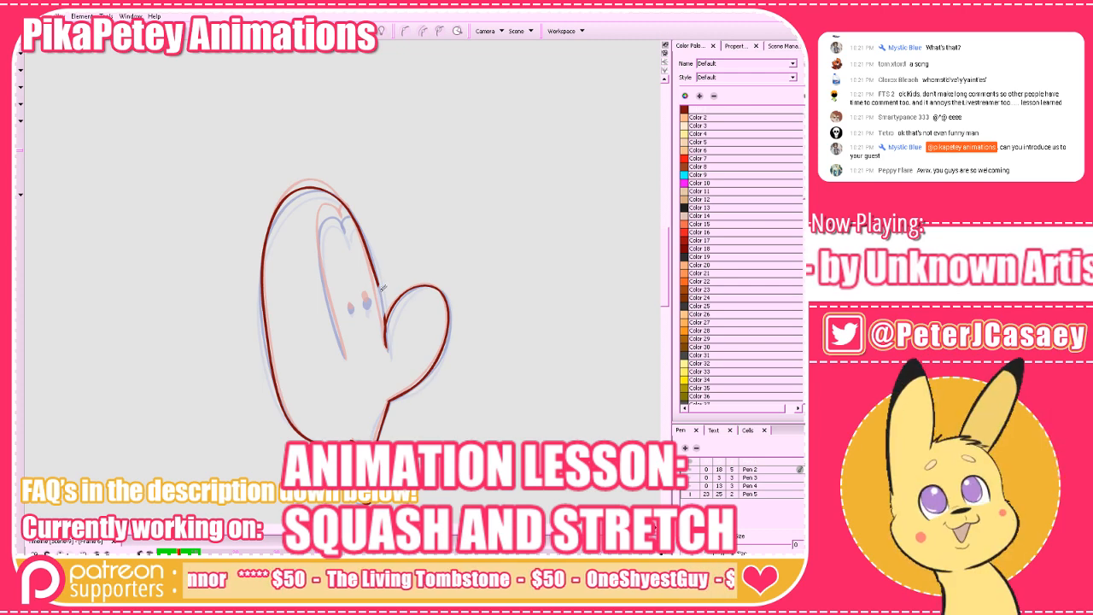
left_click_drag(383, 304, 377, 275)
key("alt+b")
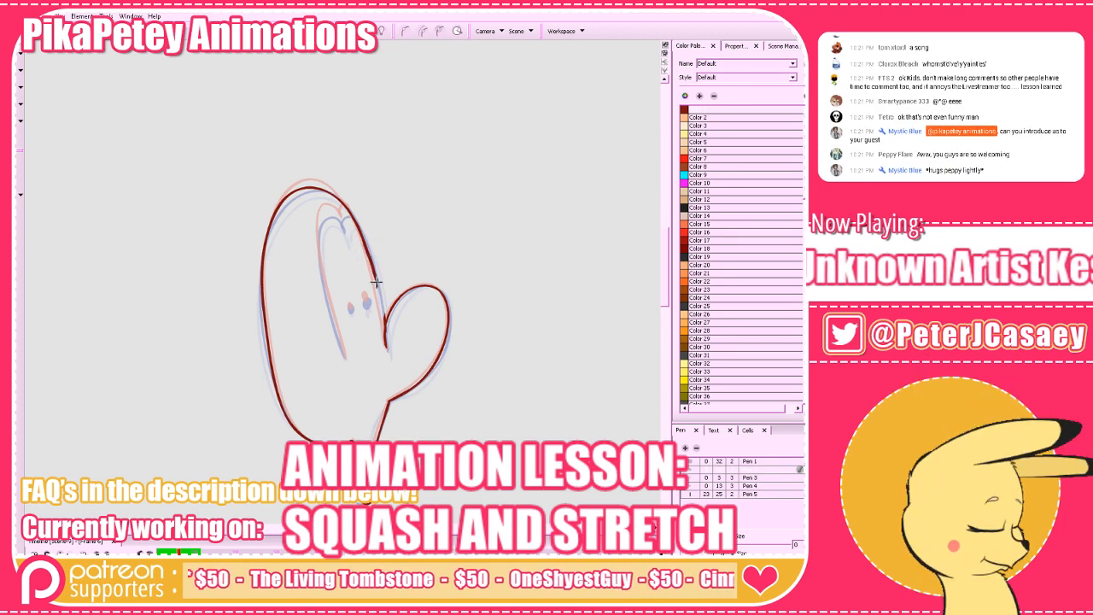
left_click_drag(383, 314, 385, 328)
mouse_move(343, 357)
left_mouse_down()
mouse_move(317, 243)
mouse_move(351, 215)
left_mouse_up()
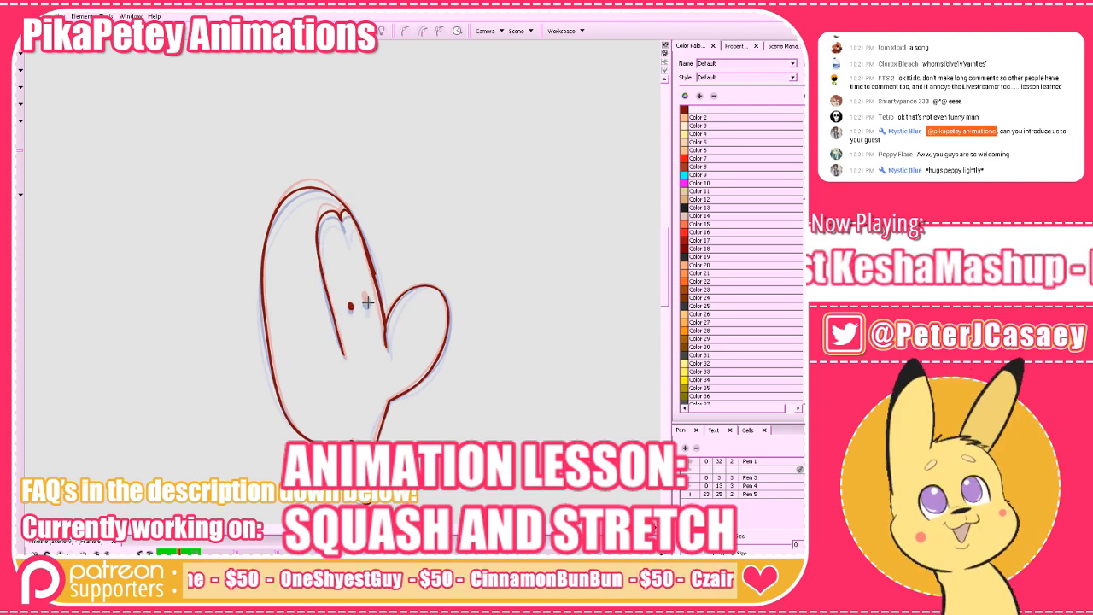
left_click_drag(367, 302, 373, 306)
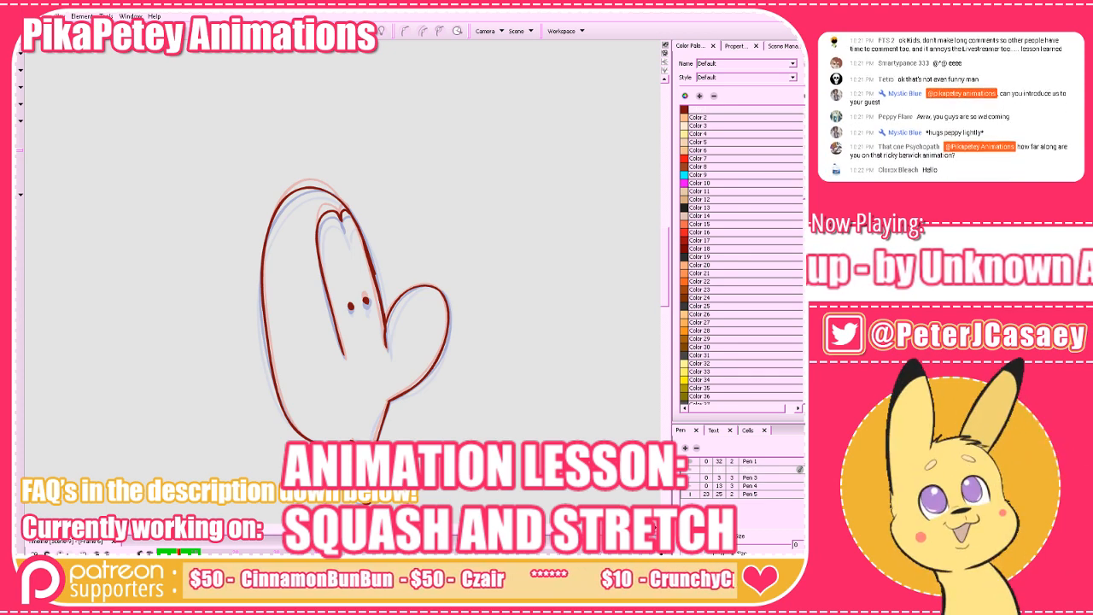
Flip between the squashed pose at frame 3 and the tall stretched poses to compare the new in-betweens.
key("comma")
key("comma")
key("comma")
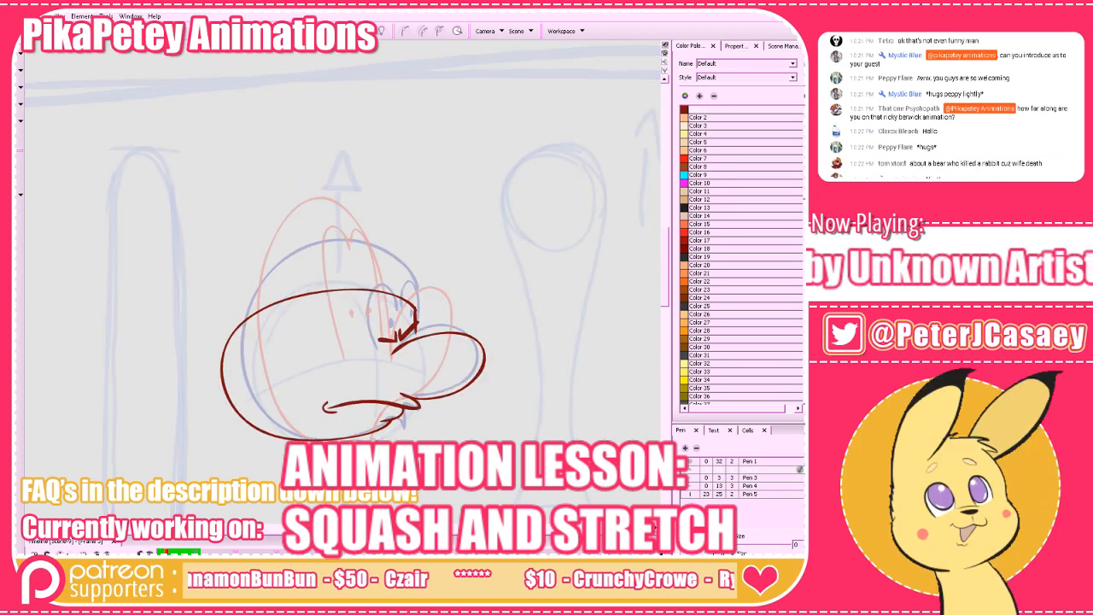
key("period")
key("period")
key("period")
key("comma")
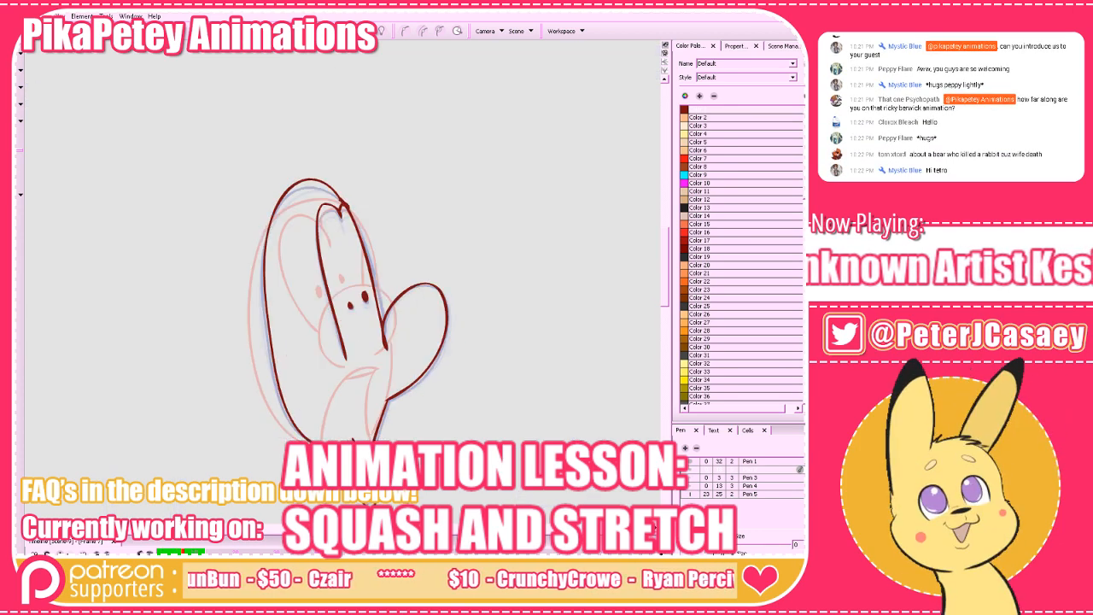
On the blank frame after the tallest side-view pose, draw a round nose and erase its lower edge, leaving it open for the mouth.
key("period")
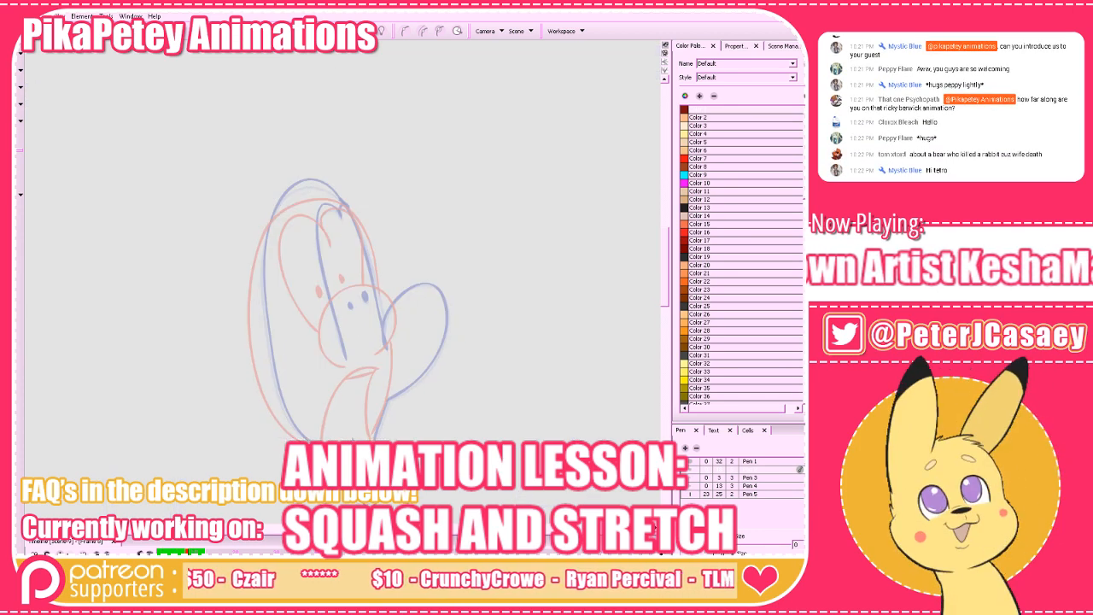
mouse_move(495, 351)
left_mouse_down()
mouse_move(552, 361)
mouse_move(572, 353)
left_mouse_up()
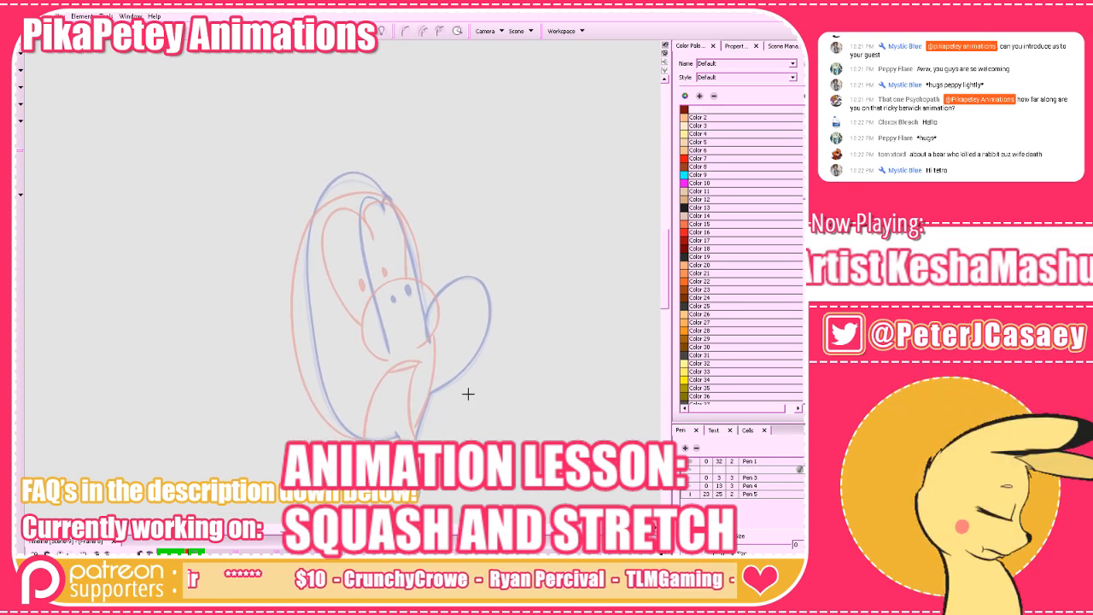
mouse_move(405, 345)
left_mouse_down()
mouse_move(398, 310)
mouse_move(442, 281)
mouse_move(472, 320)
mouse_move(408, 355)
left_mouse_up()
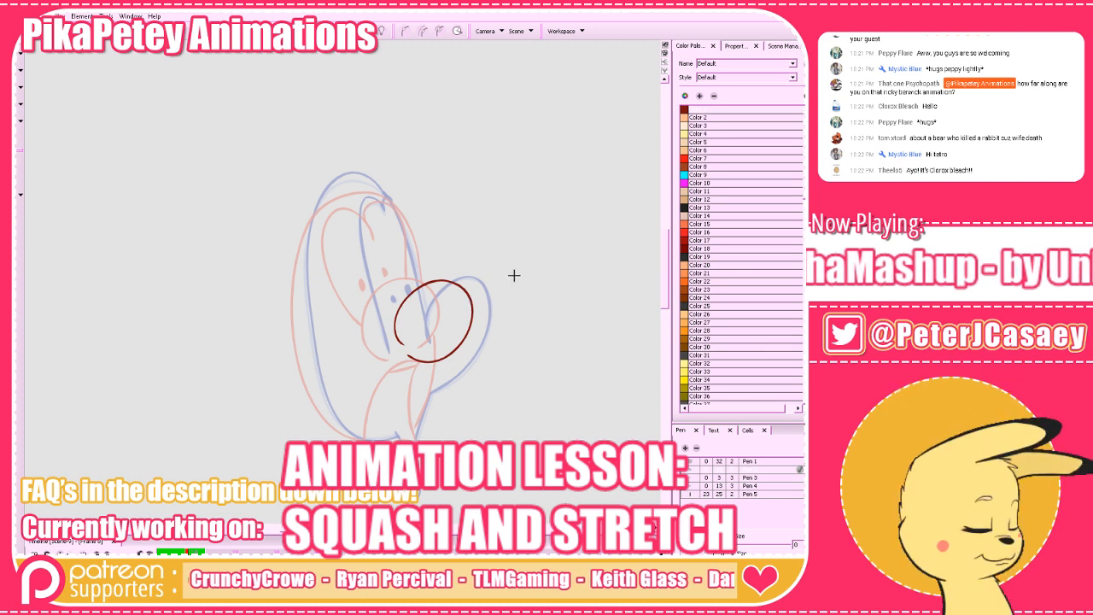
key("period")
key("comma")
key("comma")
key("period")
key("alt+e")
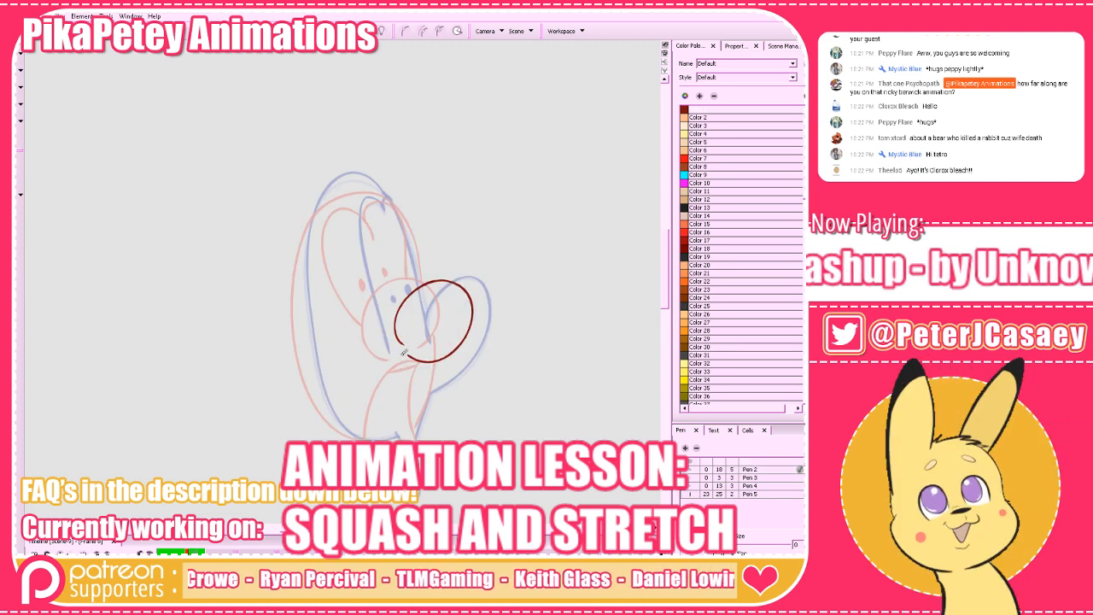
left_click_drag(404, 354, 433, 360)
key("alt+b")
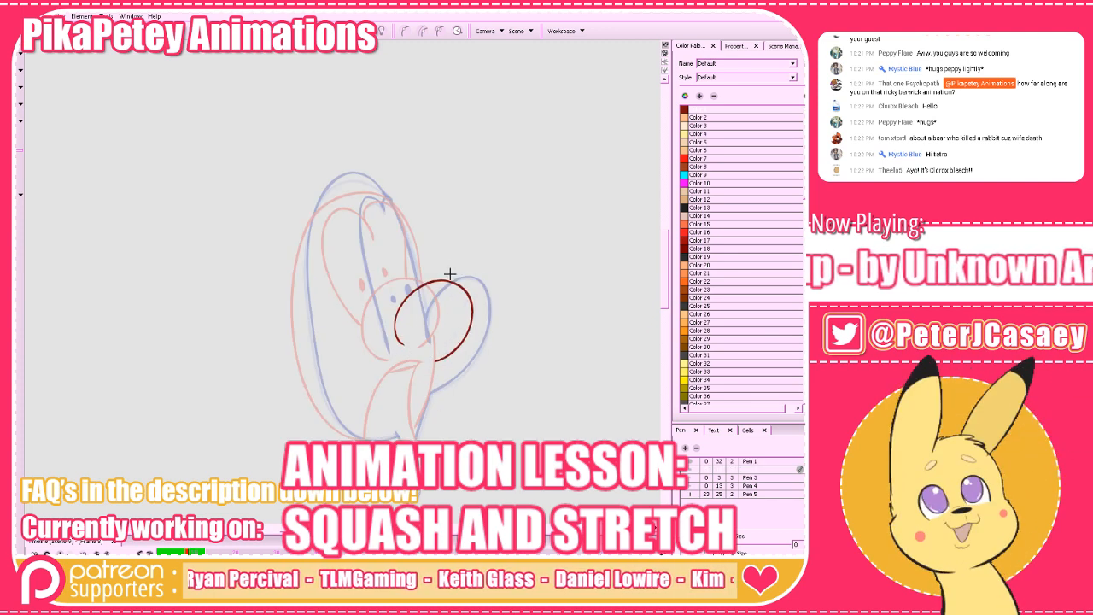
Complete this turning in-between with the tall head outline, joined eye shape, two pupils and the narrow open mouth below the nose.
mouse_move(417, 276)
left_mouse_down()
mouse_move(408, 229)
mouse_move(381, 193)
mouse_move(327, 197)
mouse_move(307, 226)
mouse_move(298, 322)
mouse_move(309, 374)
mouse_move(348, 431)
mouse_move(407, 427)
left_mouse_up()
key("comma")
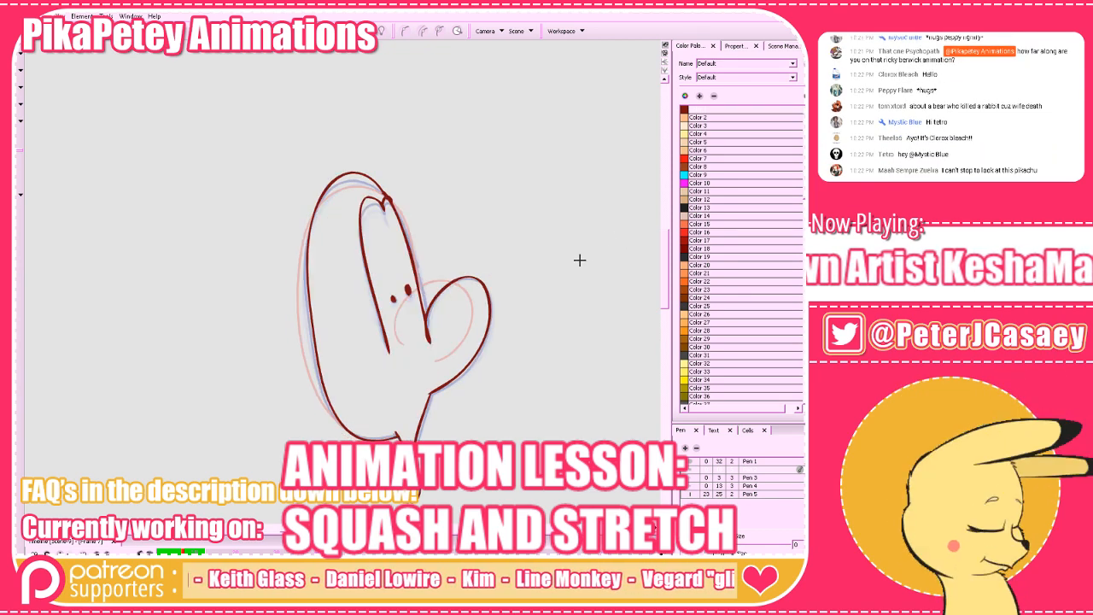
key("period")
key("period")
key("comma")
key("comma")
key("period")
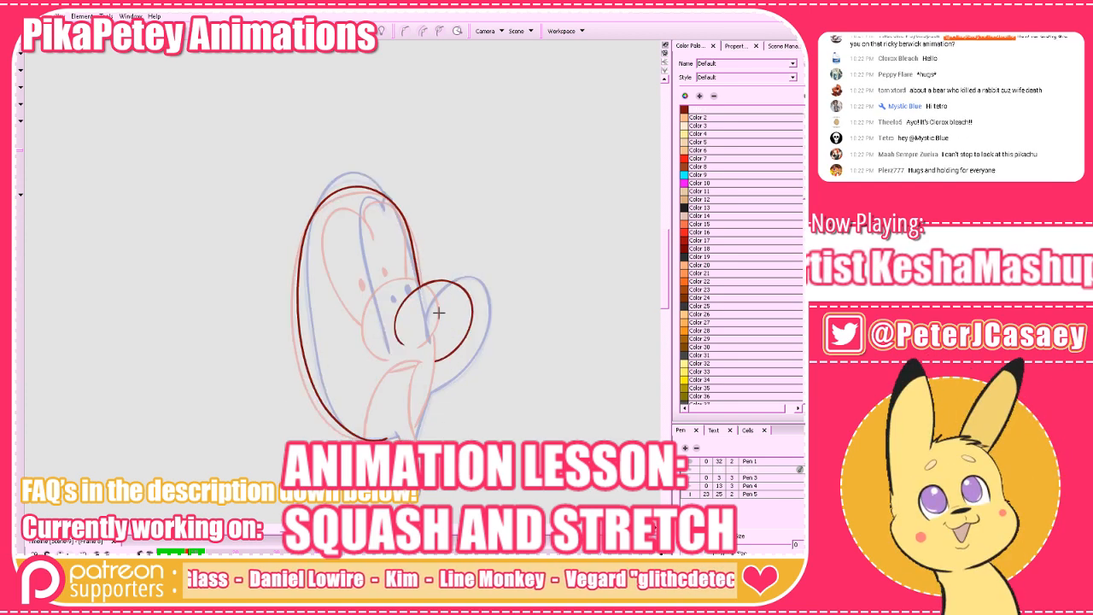
mouse_move(400, 213)
left_mouse_down()
mouse_move(372, 206)
mouse_move(351, 275)
mouse_move(411, 343)
left_mouse_up()
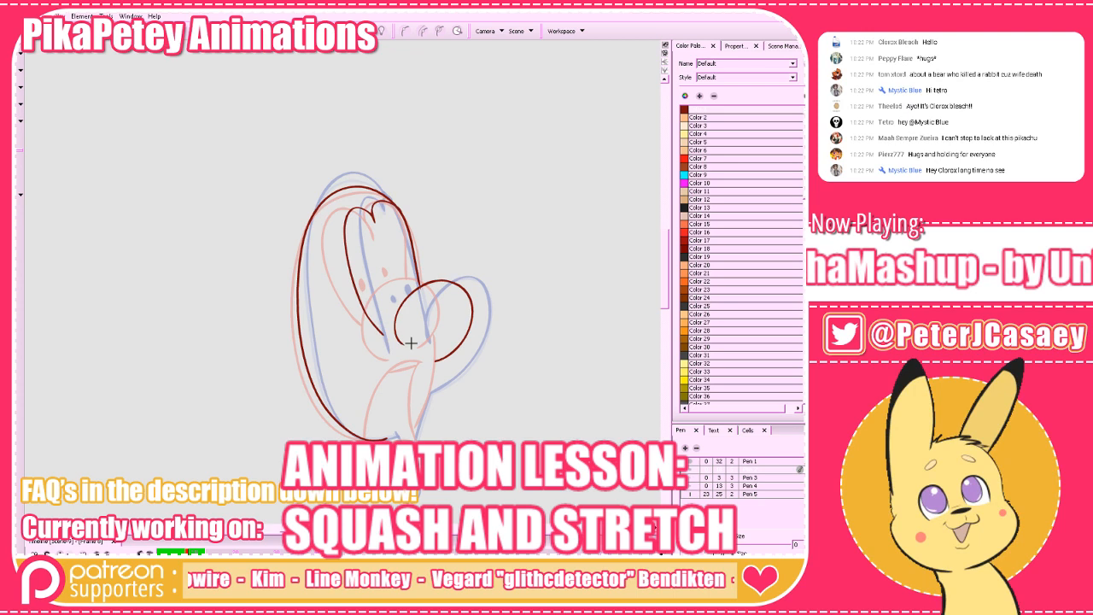
left_click(398, 280)
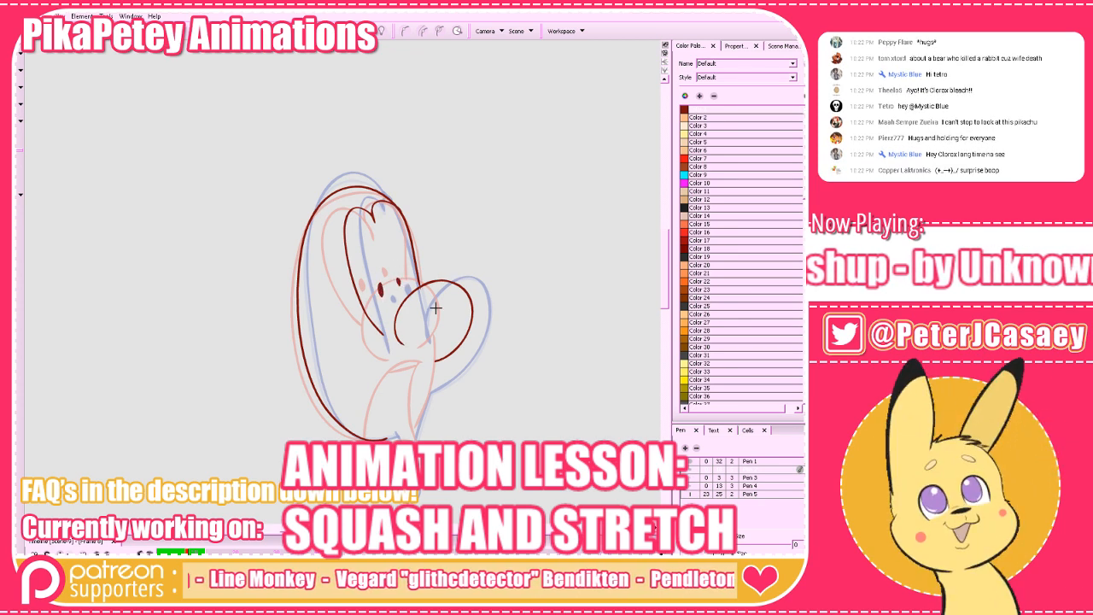
mouse_move(439, 357)
left_mouse_down()
mouse_move(411, 361)
mouse_move(395, 410)
mouse_move(426, 363)
mouse_move(398, 415)
mouse_move(420, 413)
mouse_move(433, 361)
left_mouse_up()
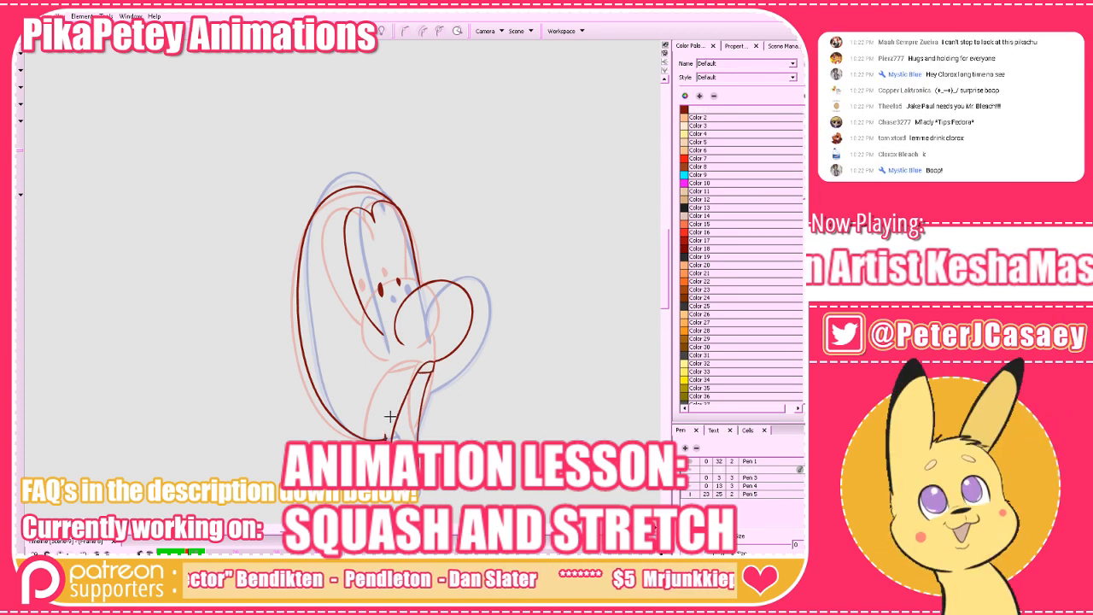
On the blank frame between the side-view stretch and the turning pose, draw the nose and the jaw line running down from it.
key("a")
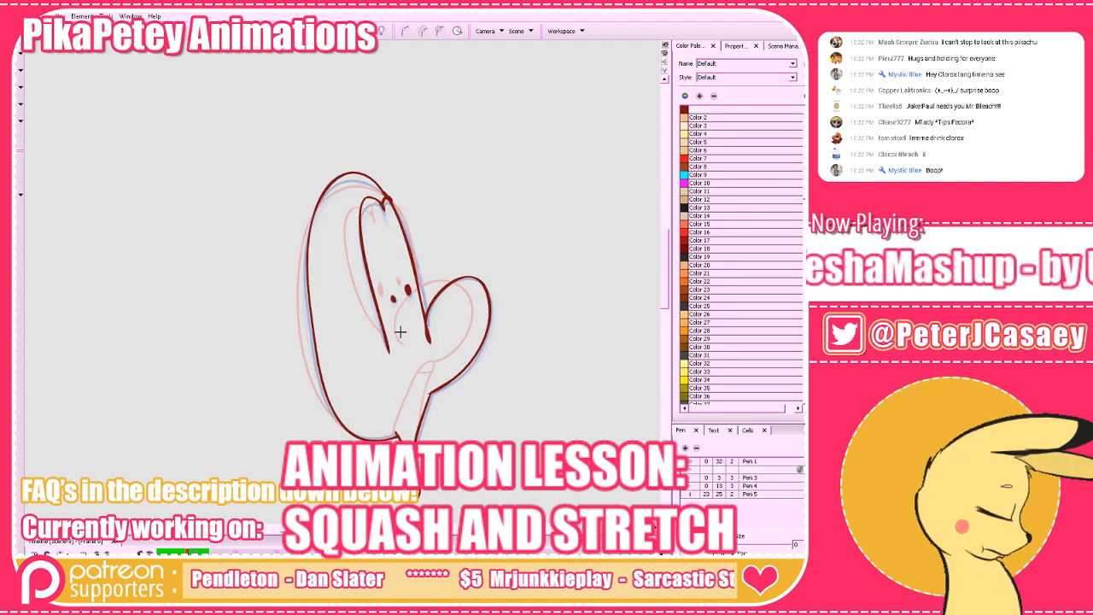
key("a")
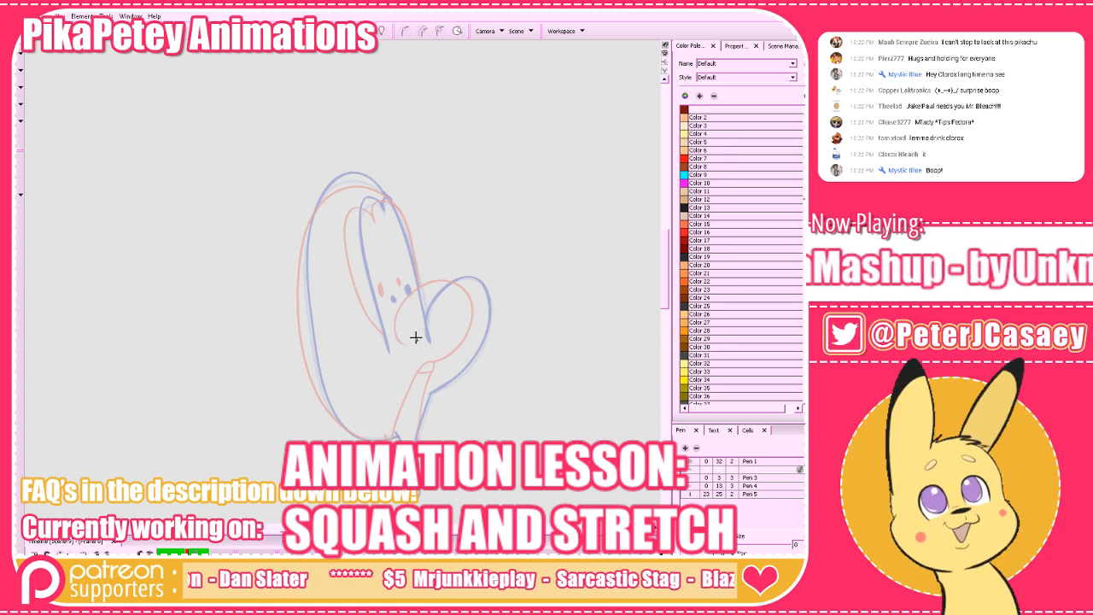
mouse_move(416, 338)
left_mouse_down()
mouse_move(417, 310)
mouse_move(458, 296)
left_mouse_up()
key("ctrl+z")
mouse_move(415, 338)
left_mouse_down()
mouse_move(431, 285)
mouse_move(456, 280)
mouse_move(476, 303)
mouse_move(471, 339)
mouse_move(425, 376)
left_mouse_up()
key("ctrl+z")
mouse_move(415, 338)
left_mouse_down()
mouse_move(456, 281)
mouse_move(478, 314)
mouse_move(454, 362)
mouse_move(424, 380)
mouse_move(409, 441)
mouse_move(426, 383)
left_mouse_up()
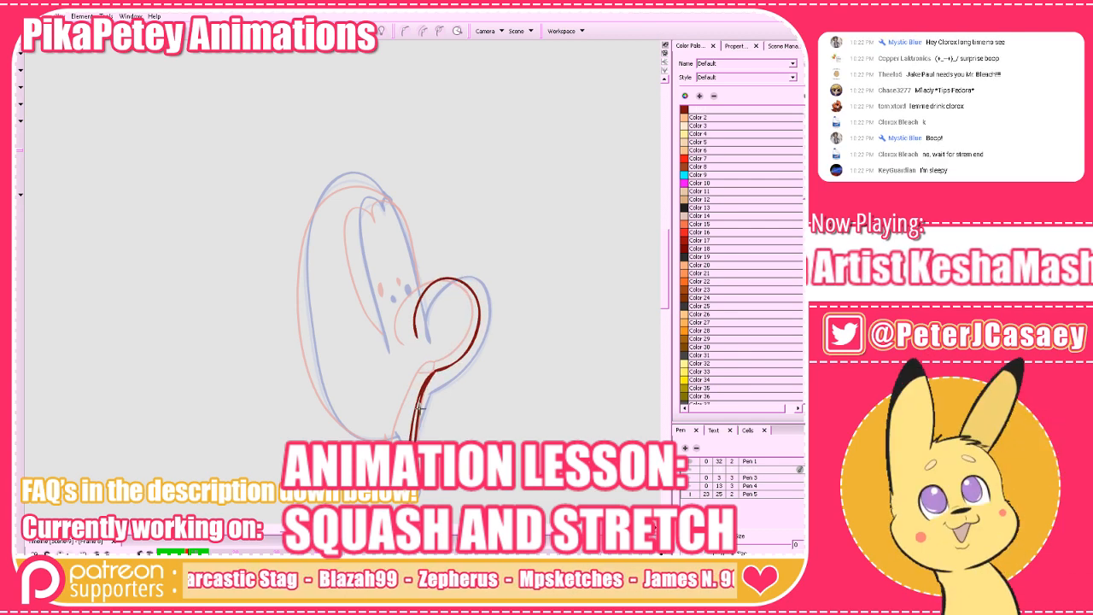
Complete the in-between with the tall head outline, joined eye shape and two pupils between the onion-skinned poses.
mouse_move(396, 437)
left_mouse_down()
mouse_move(363, 437)
mouse_move(330, 409)
mouse_move(310, 361)
mouse_move(307, 236)
mouse_move(331, 190)
mouse_move(355, 181)
mouse_move(384, 198)
mouse_move(420, 297)
left_mouse_up()
mouse_move(393, 212)
left_mouse_down()
mouse_move(356, 212)
mouse_move(355, 257)
mouse_move(386, 338)
left_mouse_up()
left_click_drag(386, 338, 381, 289)
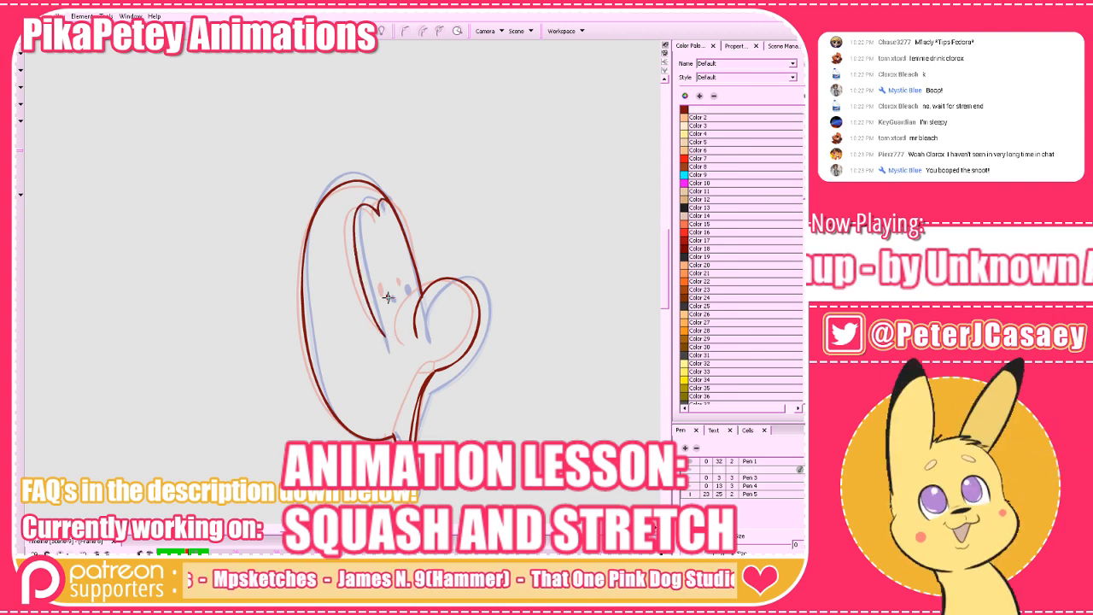
left_click(405, 289)
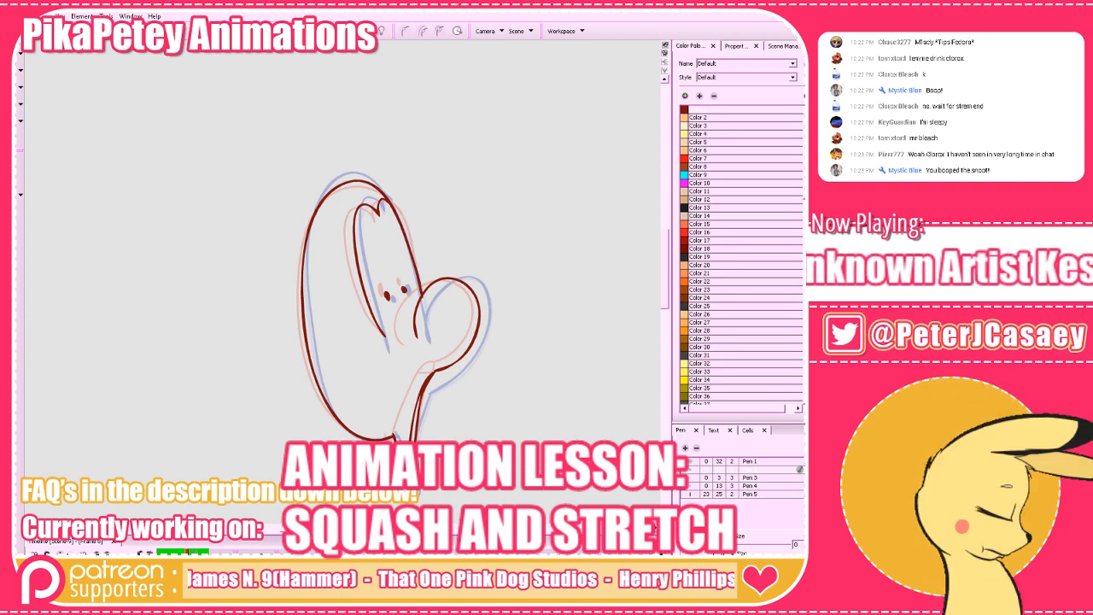
Flip through the turning in-betweens, the stretched front pose and the squashed closed-eye pose to examine the head turn.
key("comma")
key("period")
key("period")
key("period")
key("comma")
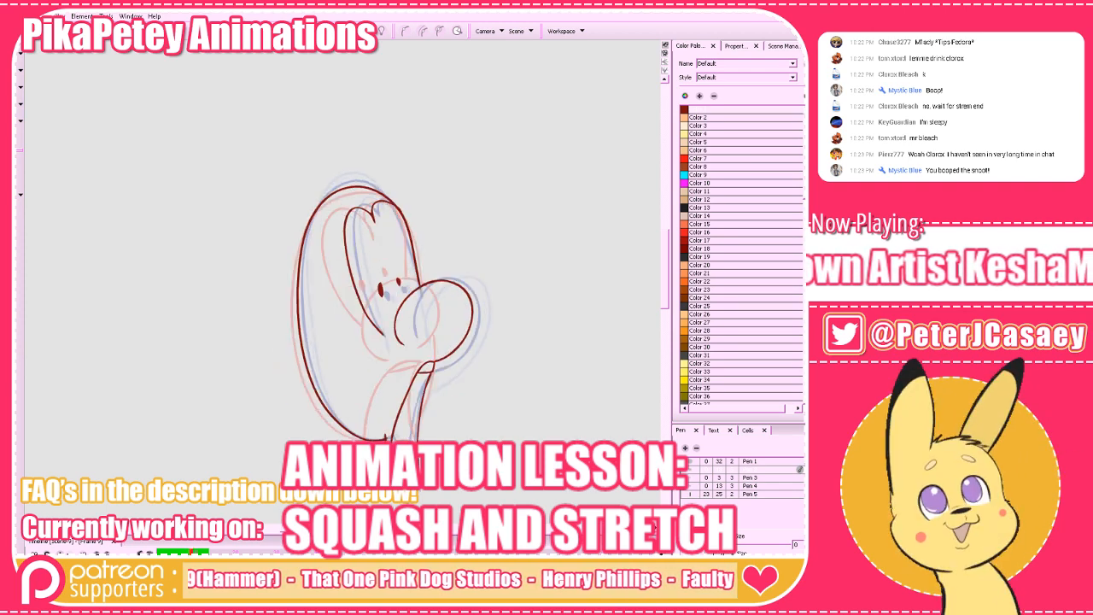
key("period")
key("period")
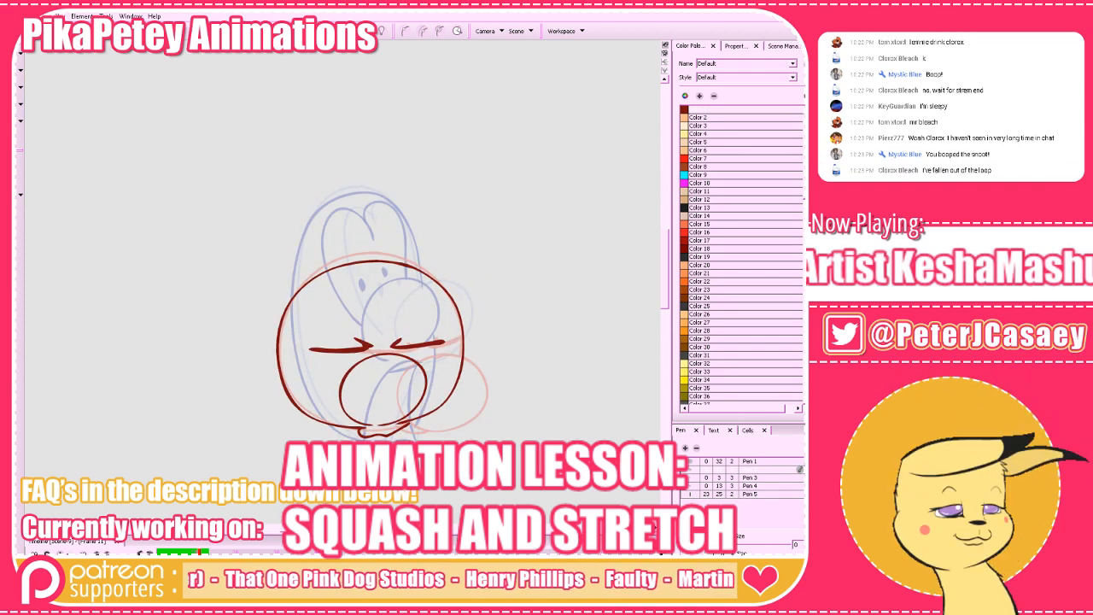
key("comma")
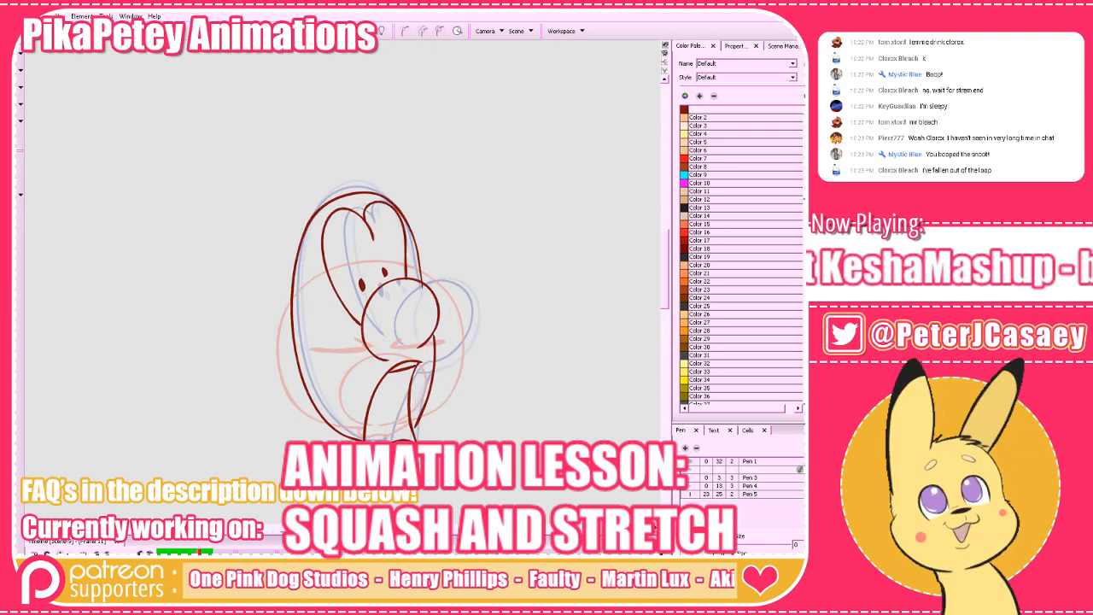
On the blank frame between the stretched front pose and the squashed pose, draw the round nose and the tall open mouth.
key("period")
left_click_drag(485, 376, 501, 378)
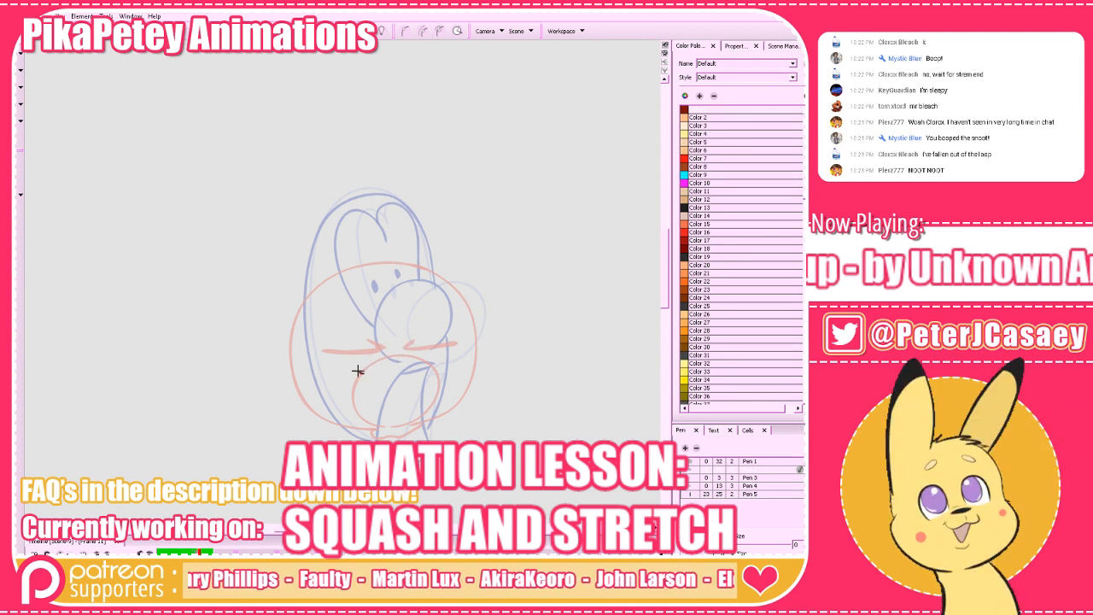
mouse_move(360, 374)
left_mouse_down()
mouse_move(363, 302)
mouse_move(393, 299)
mouse_move(414, 330)
mouse_move(374, 298)
mouse_move(335, 347)
mouse_move(377, 374)
left_mouse_up()
key("ctrl+z")
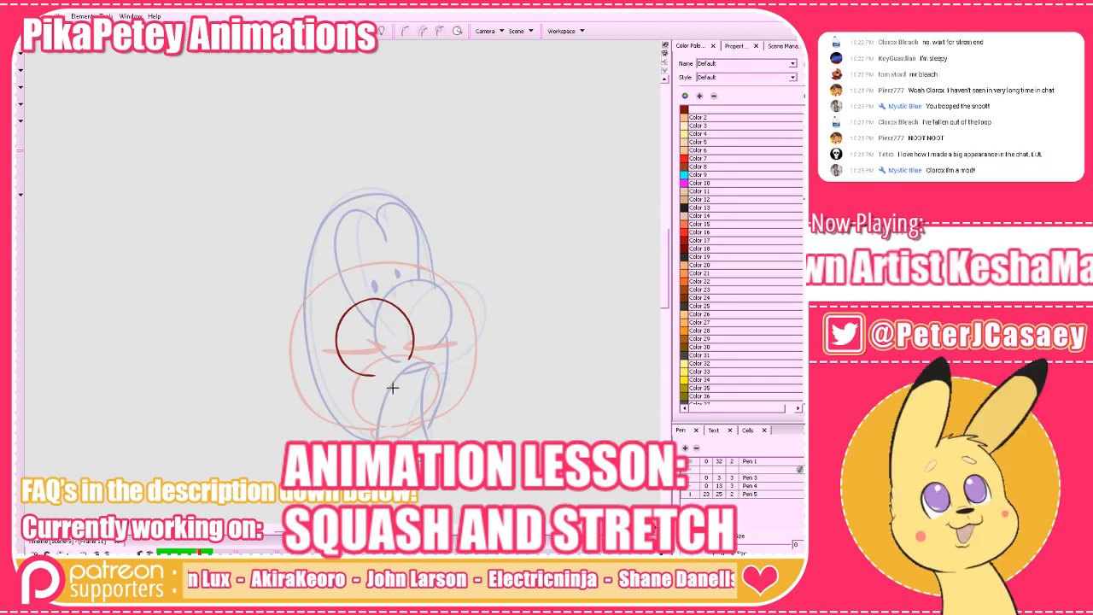
mouse_move(409, 368)
left_mouse_down()
mouse_move(369, 382)
mouse_move(359, 436)
mouse_move(363, 398)
mouse_move(408, 366)
mouse_move(404, 442)
left_mouse_up()
key("ctrl+z")
key("alt+e")
key("ctrl+z")
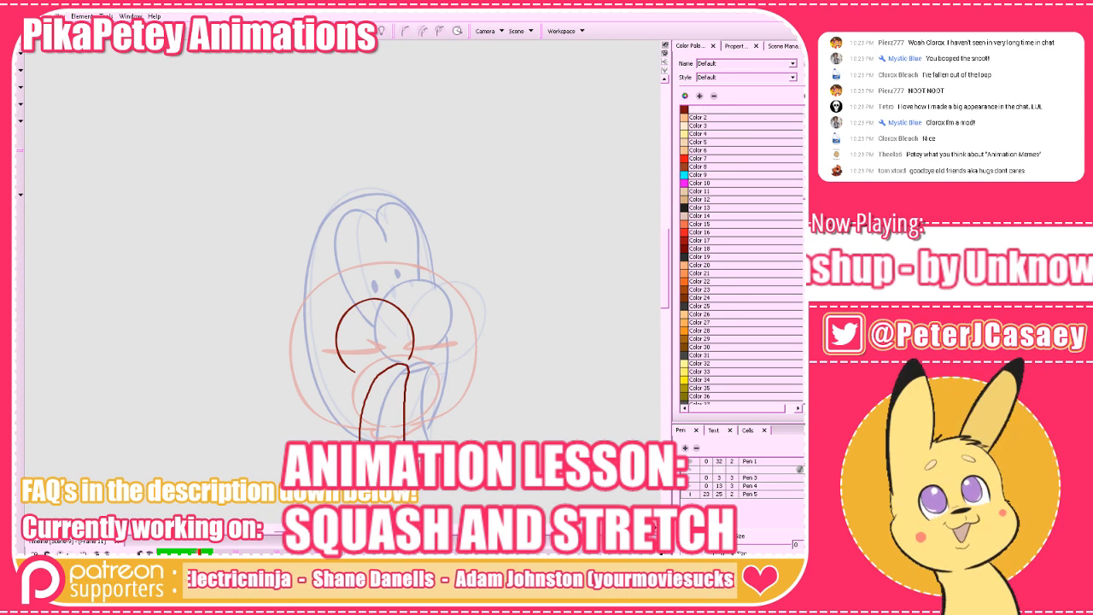
left_click_drag(409, 368, 382, 375)
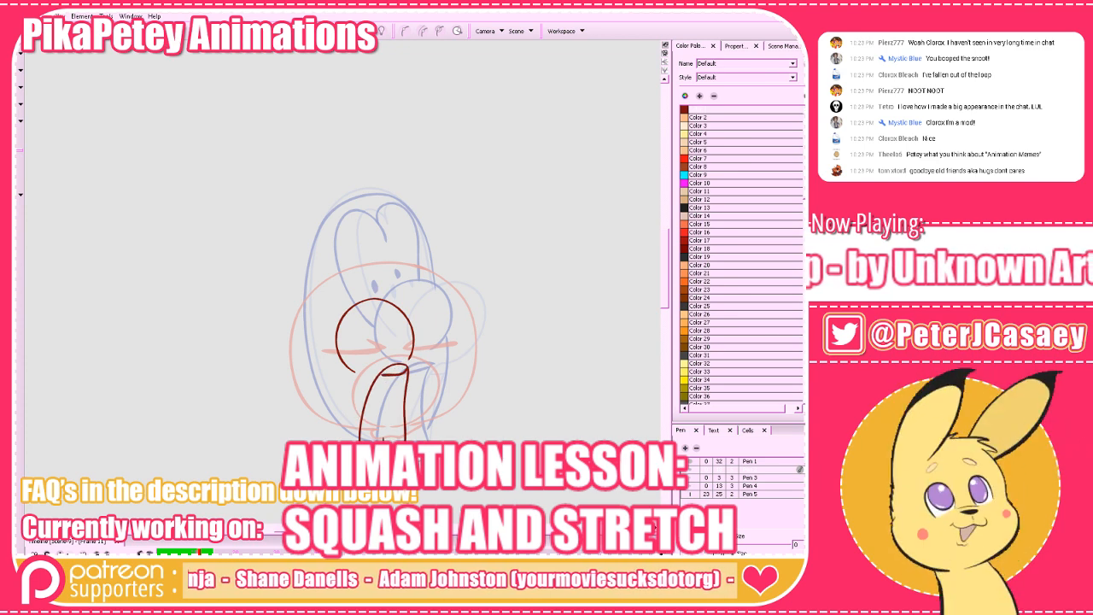
Complete the front-view in-between with two joined oval eyes, small pupils and an oval head outline shorter than the stretched pose.
key("period")
key("comma")
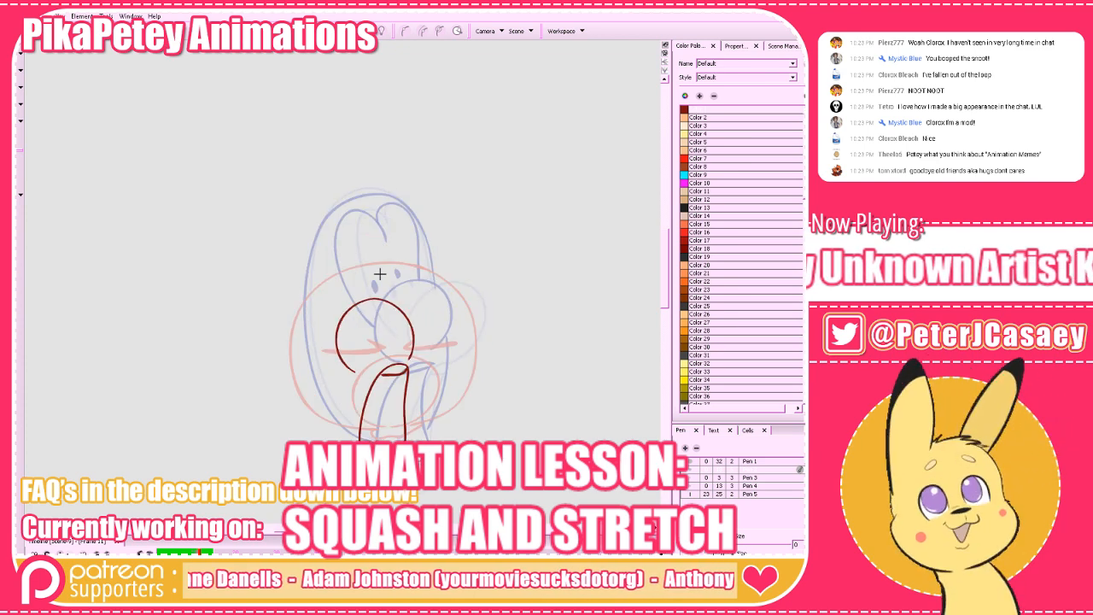
mouse_move(371, 295)
left_mouse_down()
mouse_move(344, 242)
mouse_move(329, 309)
mouse_move(335, 233)
mouse_move(372, 294)
left_mouse_up()
key("ctrl+z")
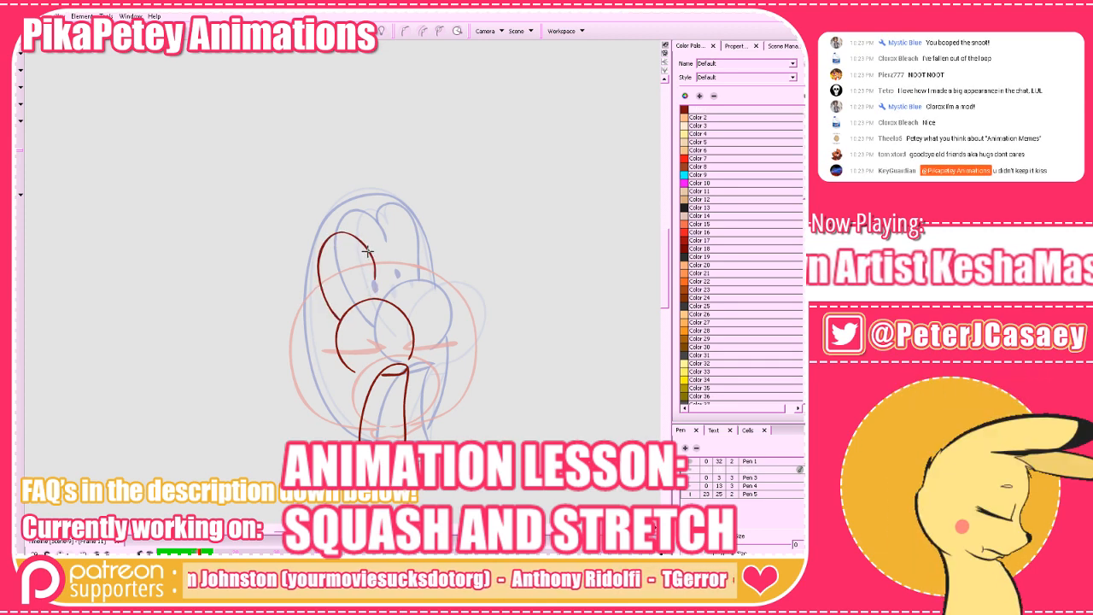
left_click_drag(363, 242, 390, 310)
key("ctrl+z")
mouse_move(361, 242)
left_mouse_down()
mouse_move(378, 227)
mouse_move(398, 304)
left_mouse_up()
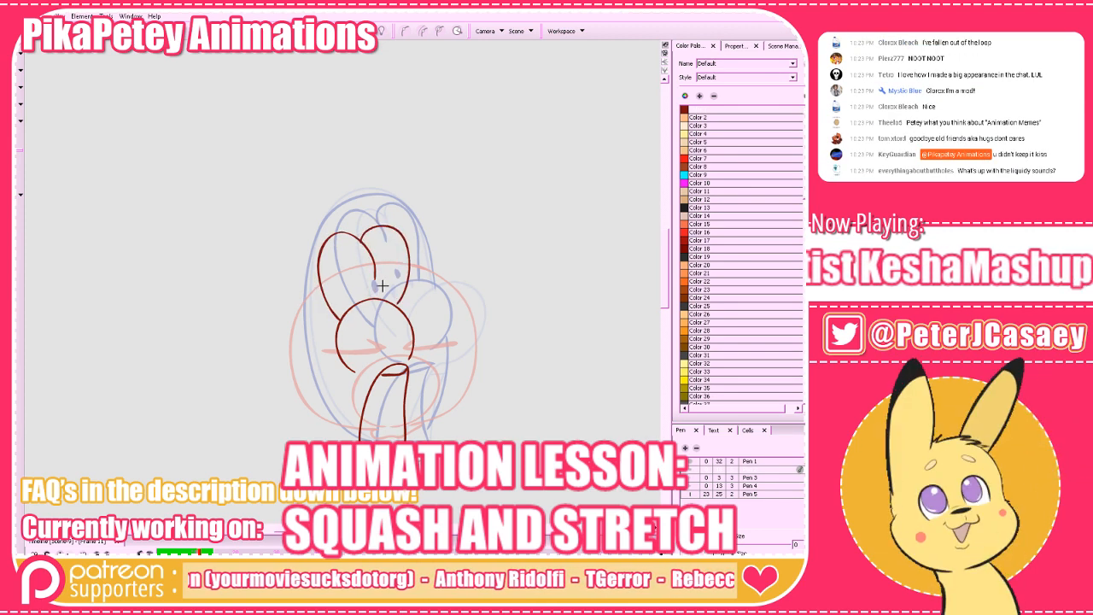
left_click(387, 272)
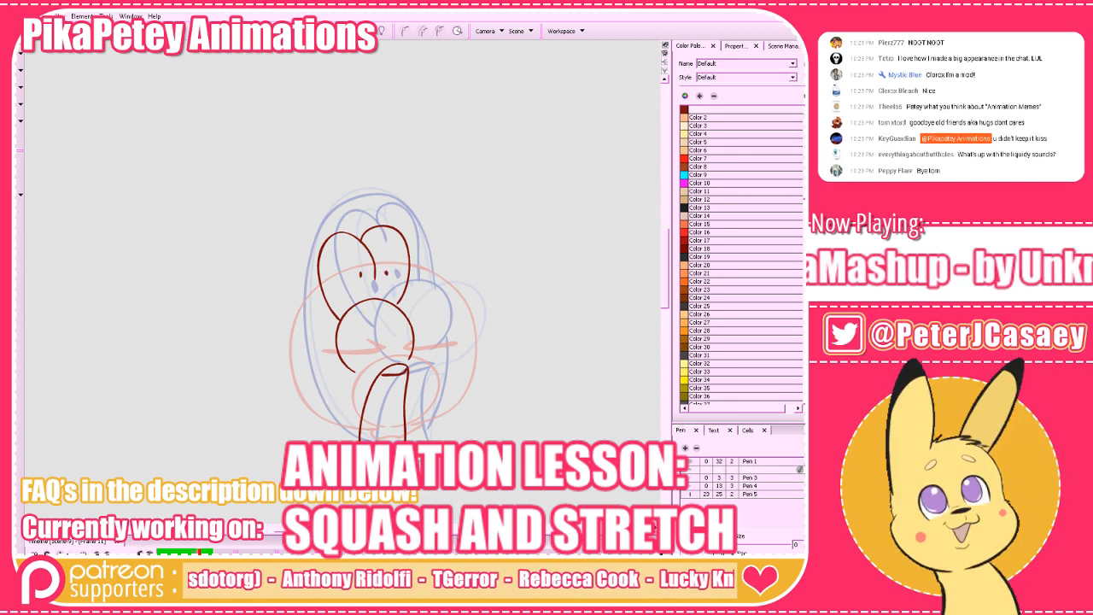
mouse_move(348, 440)
left_mouse_down()
mouse_move(324, 418)
mouse_move(293, 282)
mouse_move(350, 216)
mouse_move(419, 241)
mouse_move(429, 400)
mouse_move(406, 440)
left_mouse_up()
Flip past the last drawings and back to the opening frames to review the head sequence.
key("comma")
key("period")
key("period")
key("period")
key("period")
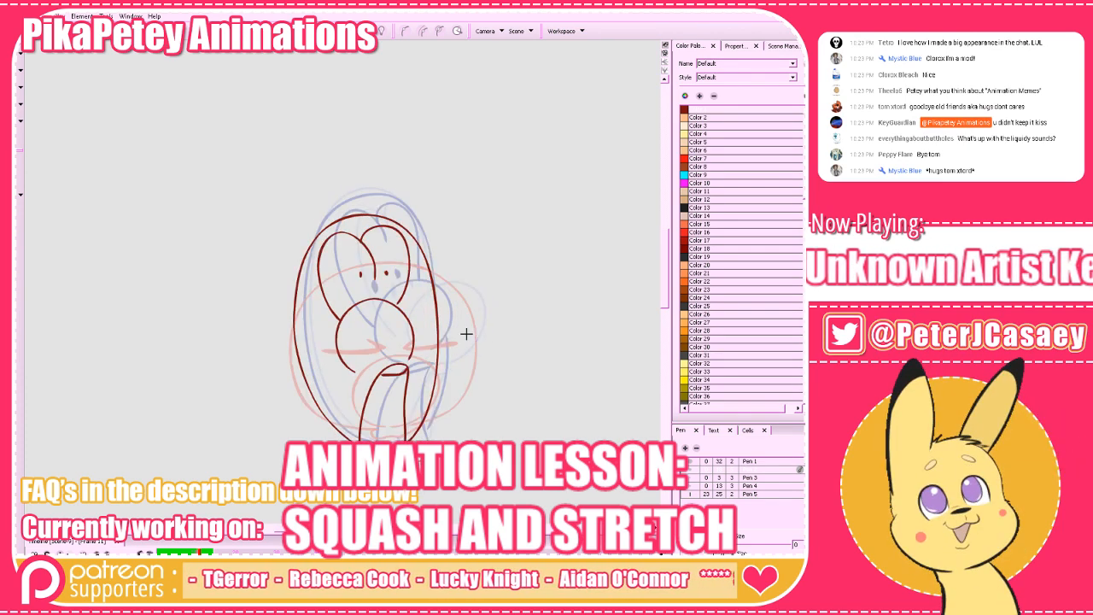
key("period")
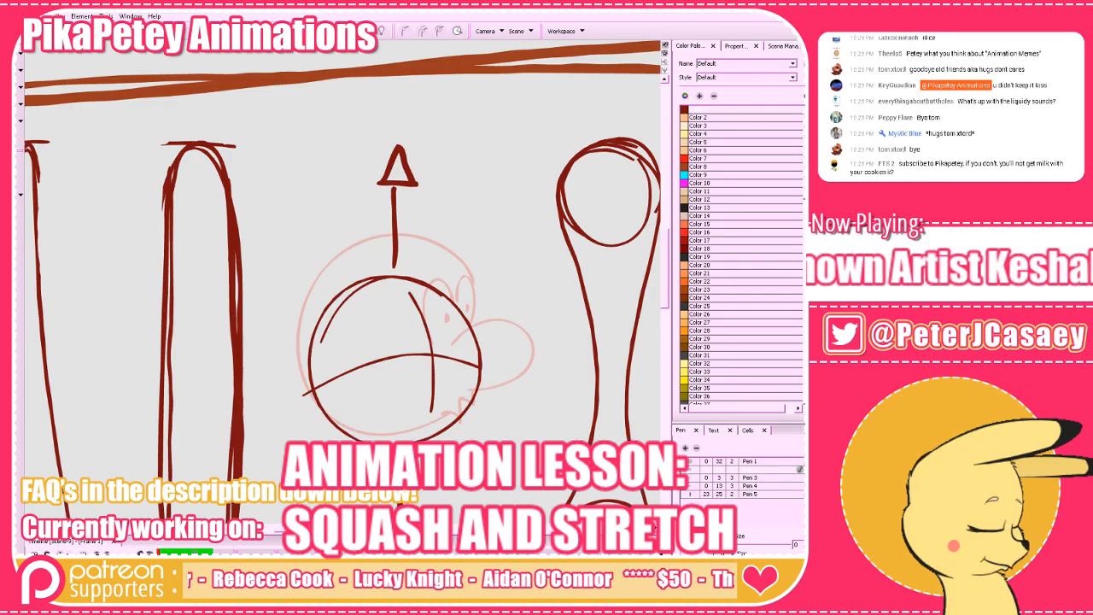
key("comma")
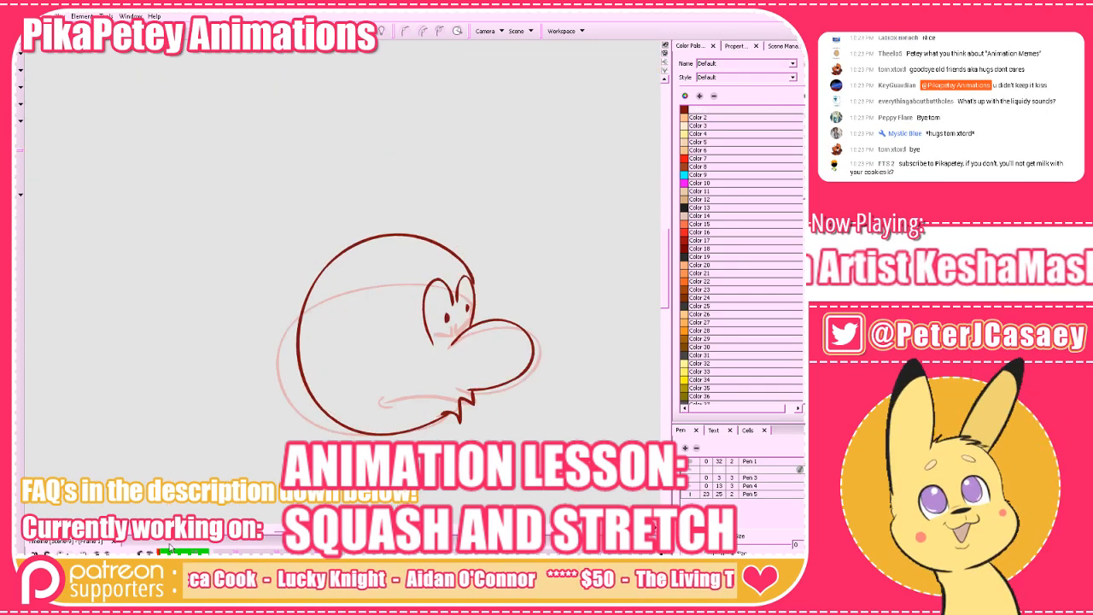
Between the stretched front in-between and the squashed pose, draw a round nose and a nearly circular head outline.
key("shift+Return")
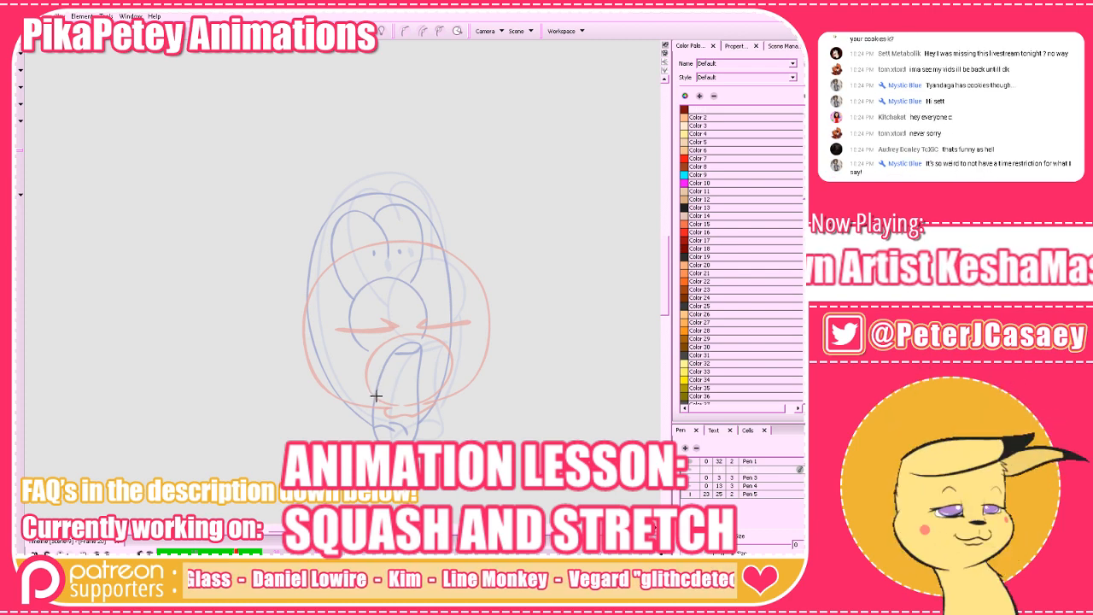
mouse_move(376, 395)
left_mouse_down()
mouse_move(362, 329)
mouse_move(439, 350)
left_mouse_up()
key("ctrl+z")
mouse_move(371, 385)
left_mouse_down()
mouse_move(345, 365)
mouse_move(377, 307)
mouse_move(436, 340)
mouse_move(406, 381)
left_mouse_up()
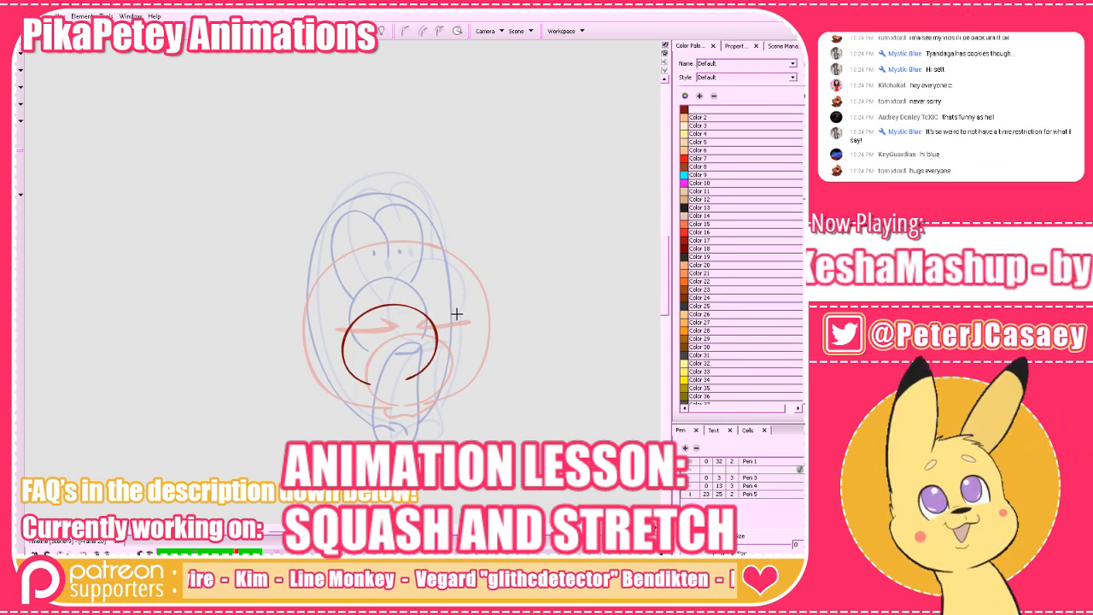
mouse_move(466, 315)
left_mouse_down()
mouse_move(462, 276)
mouse_move(419, 237)
mouse_move(331, 248)
mouse_move(302, 327)
mouse_move(333, 394)
mouse_move(386, 410)
mouse_move(457, 390)
mouse_move(470, 338)
left_mouse_up()
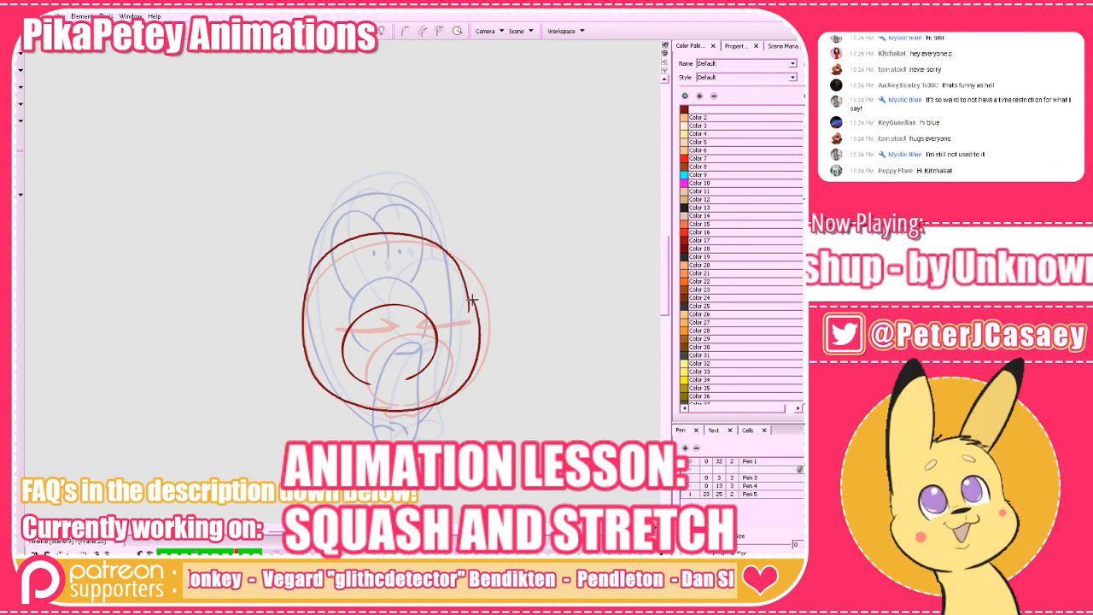
key("ctrl+z")
mouse_move(396, 416)
left_mouse_down()
mouse_move(359, 412)
mouse_move(308, 357)
mouse_move(309, 275)
mouse_move(384, 225)
mouse_move(446, 244)
mouse_move(482, 318)
mouse_move(465, 377)
mouse_move(418, 412)
mouse_move(379, 414)
left_mouse_up()
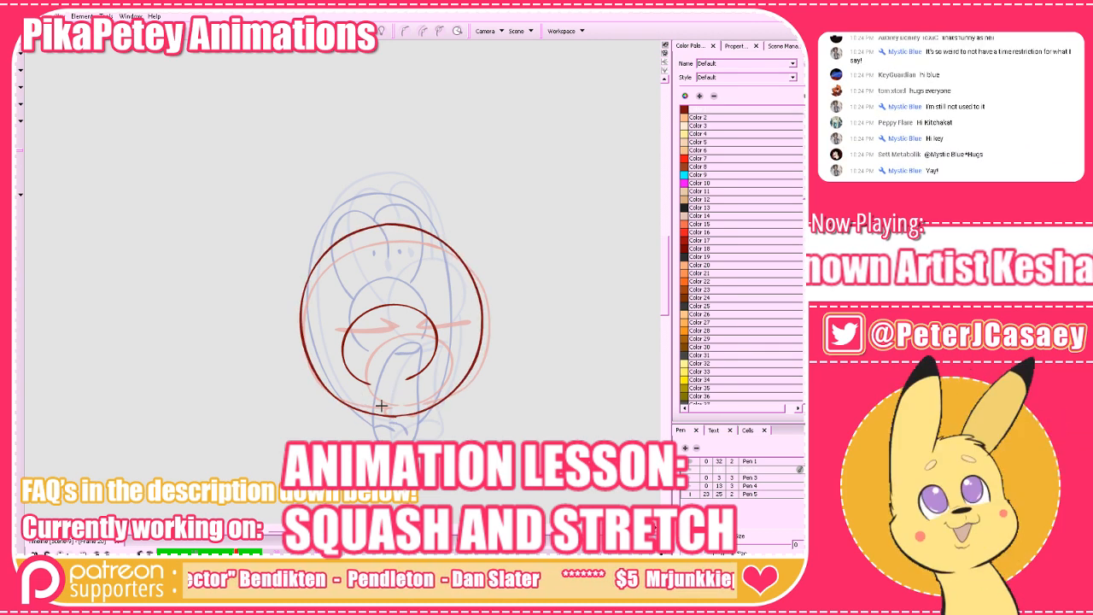
Add a thin flattened mouth below the nose and two squeezed-shut eye strokes above it on the front-view in-between.
mouse_move(367, 396)
left_mouse_down()
mouse_move(416, 388)
mouse_move(416, 397)
mouse_move(369, 398)
left_mouse_up()
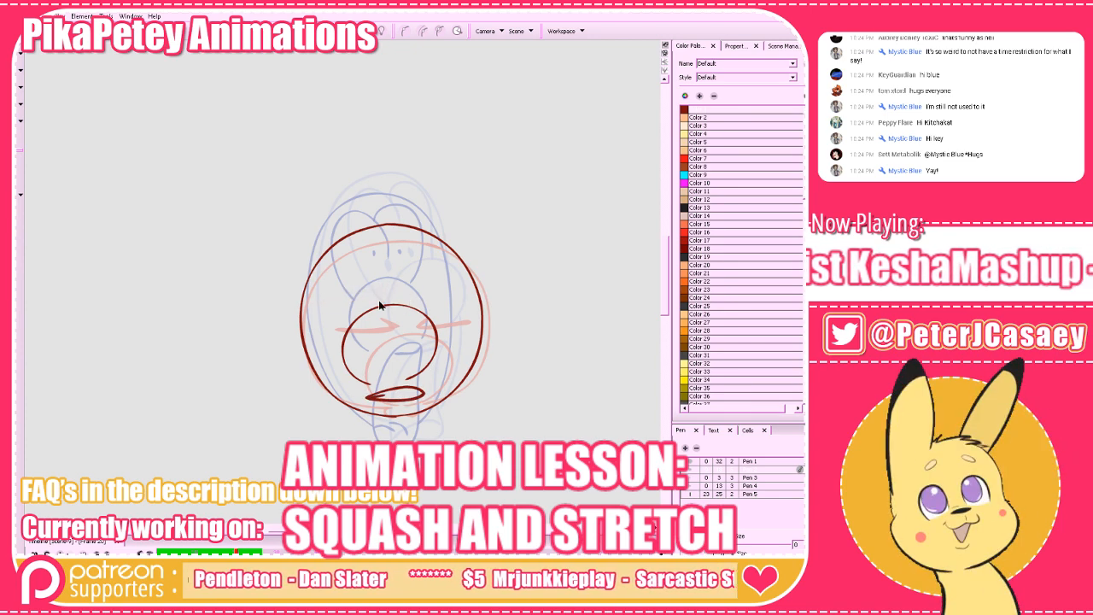
left_click_drag(384, 298, 325, 303)
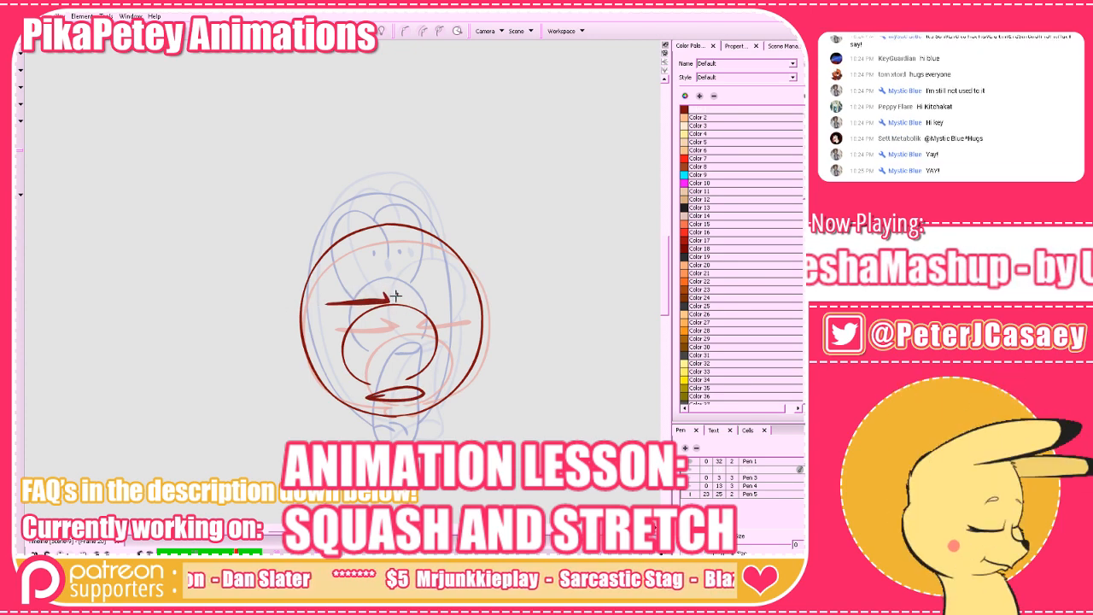
left_click_drag(396, 297, 457, 297)
Flip between the stretched front pose, the new in-between and the squashed turning pose to examine the transition.
key("period")
key("period")
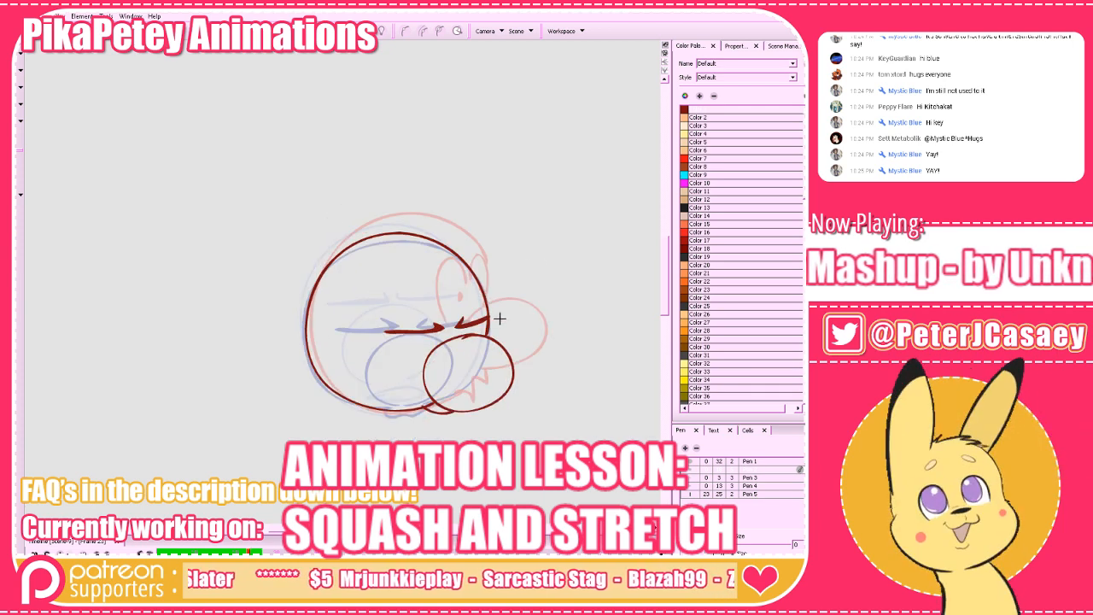
key("comma")
key("comma")
key("comma")
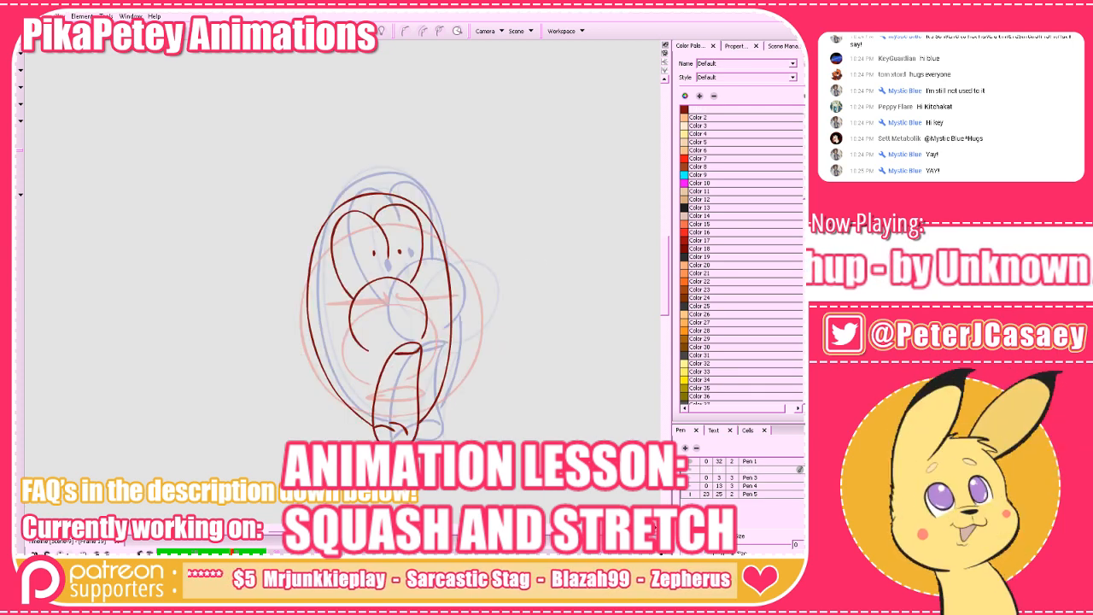
key("period")
On the blank frame between the closed-eye turning pose and the open-eyed pose, draw the nose, mouth line and rounded head outline.
key("period")
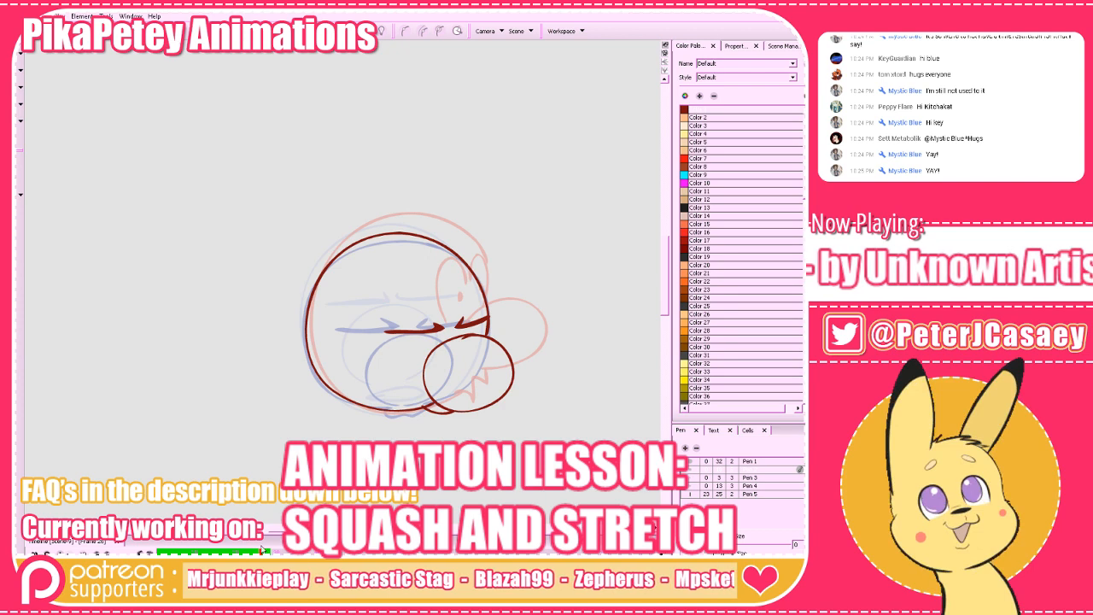
key("period")
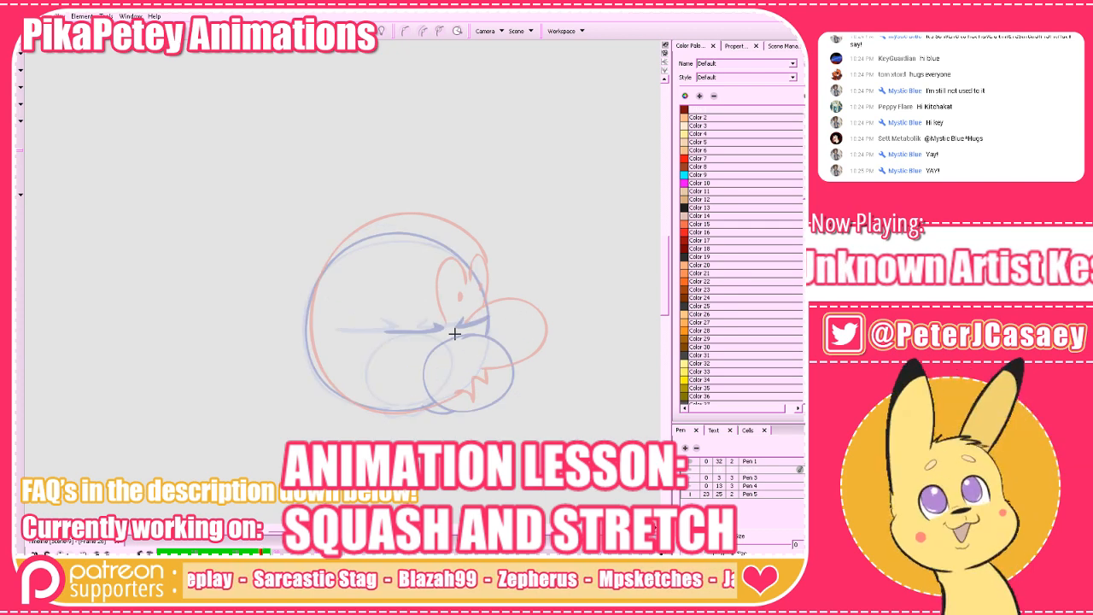
mouse_move(455, 335)
left_mouse_down()
mouse_move(516, 321)
mouse_move(533, 349)
mouse_move(508, 381)
mouse_move(468, 388)
left_mouse_up()
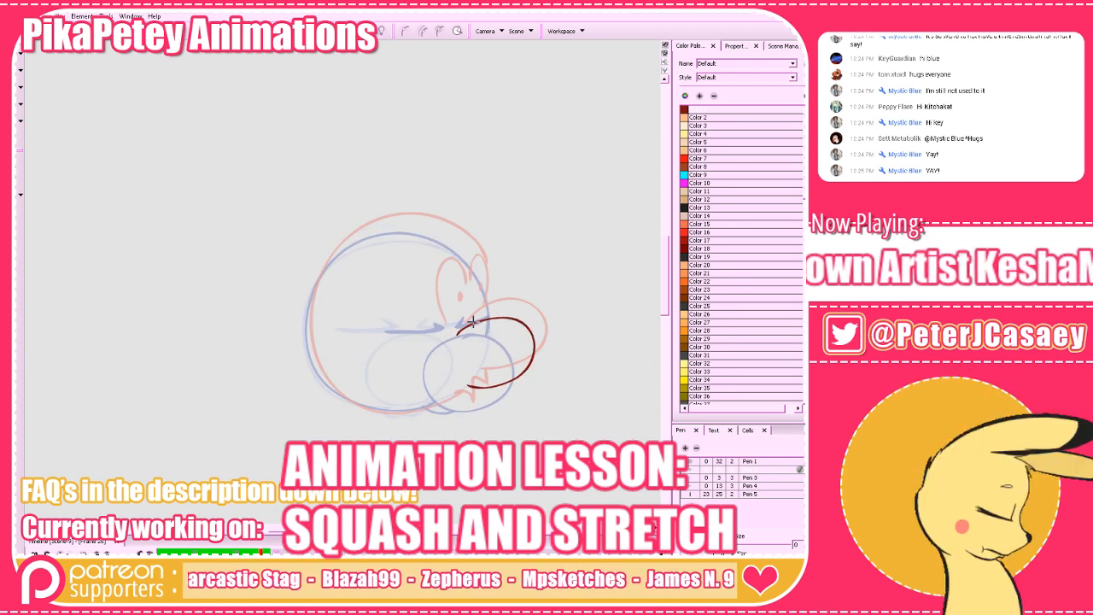
key("ctrl+z")
left_click_drag(457, 332, 524, 319)
key("ctrl+z")
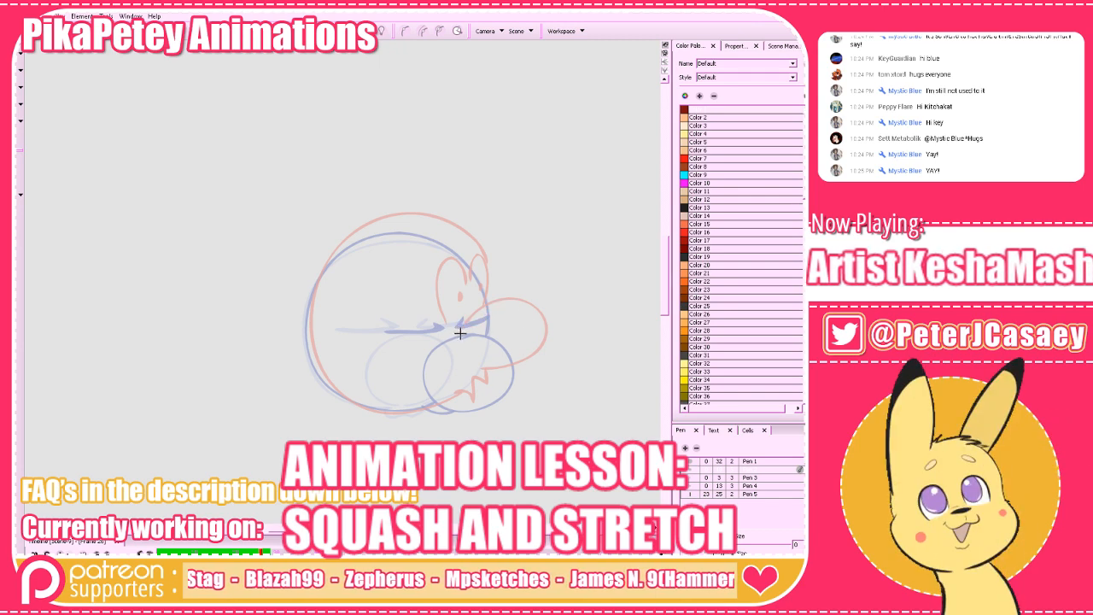
mouse_move(462, 332)
left_mouse_down()
mouse_move(529, 323)
mouse_move(529, 370)
mouse_move(475, 395)
mouse_move(456, 344)
mouse_move(503, 313)
mouse_move(528, 378)
mouse_move(479, 392)
mouse_move(489, 310)
mouse_move(478, 268)
mouse_move(439, 234)
mouse_move(371, 228)
mouse_move(324, 270)
mouse_move(313, 336)
mouse_move(336, 386)
mouse_move(384, 412)
mouse_move(472, 394)
mouse_move(361, 404)
left_mouse_up()
key("ctrl+z")
key("ctrl+z")
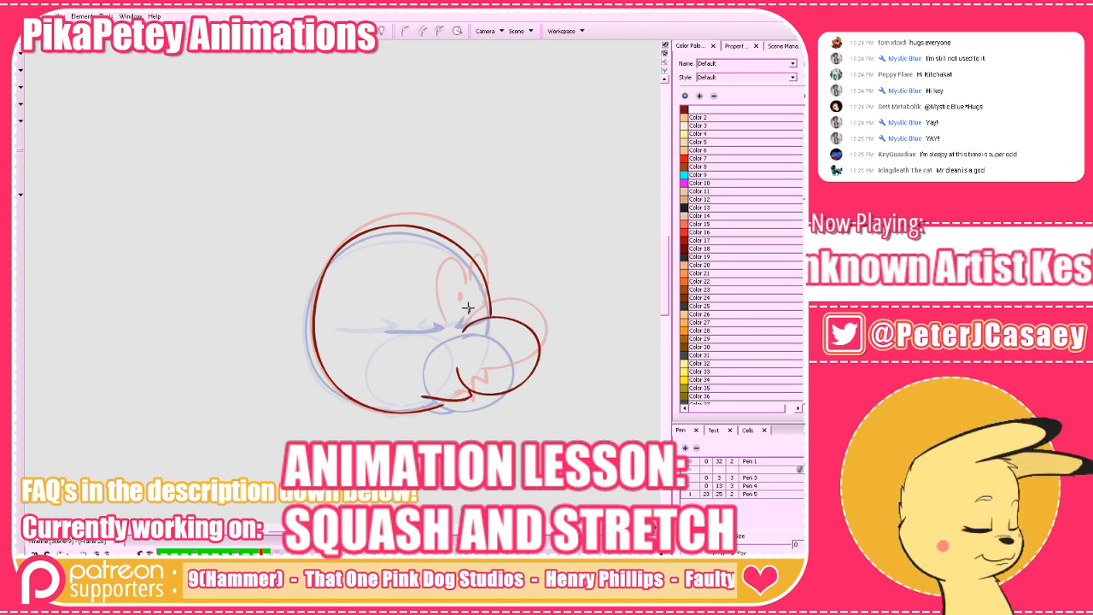
Add the narrow closed-eye lines and the lower mouth stroke, and go to the next blank frame before the open-eyed pose.
mouse_move(403, 321)
left_mouse_down()
mouse_move(468, 310)
mouse_move(411, 324)
left_mouse_up()
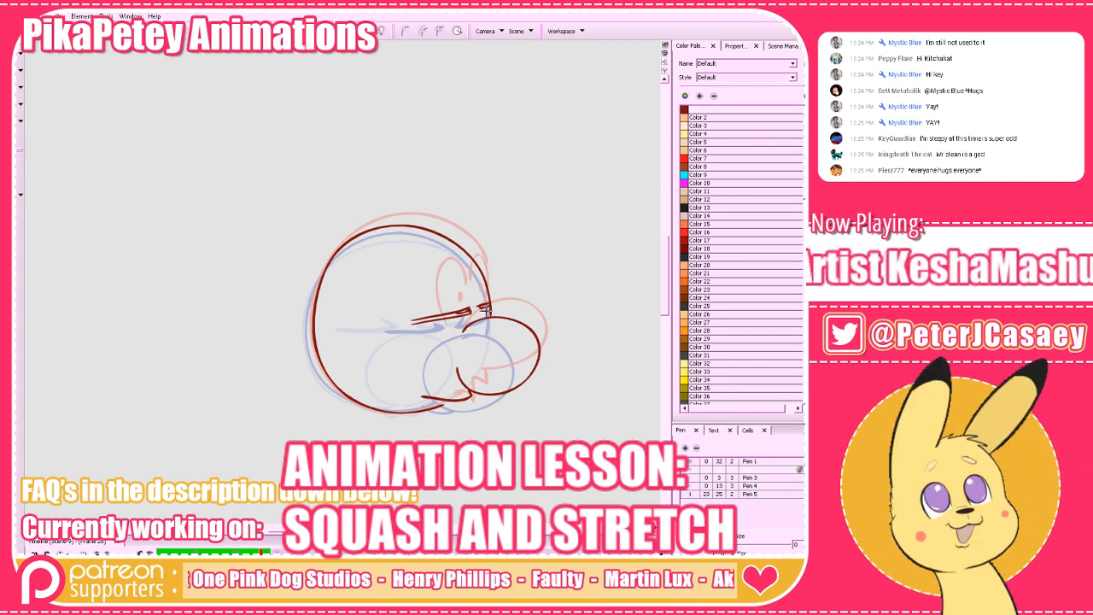
left_click_drag(448, 402, 428, 410)
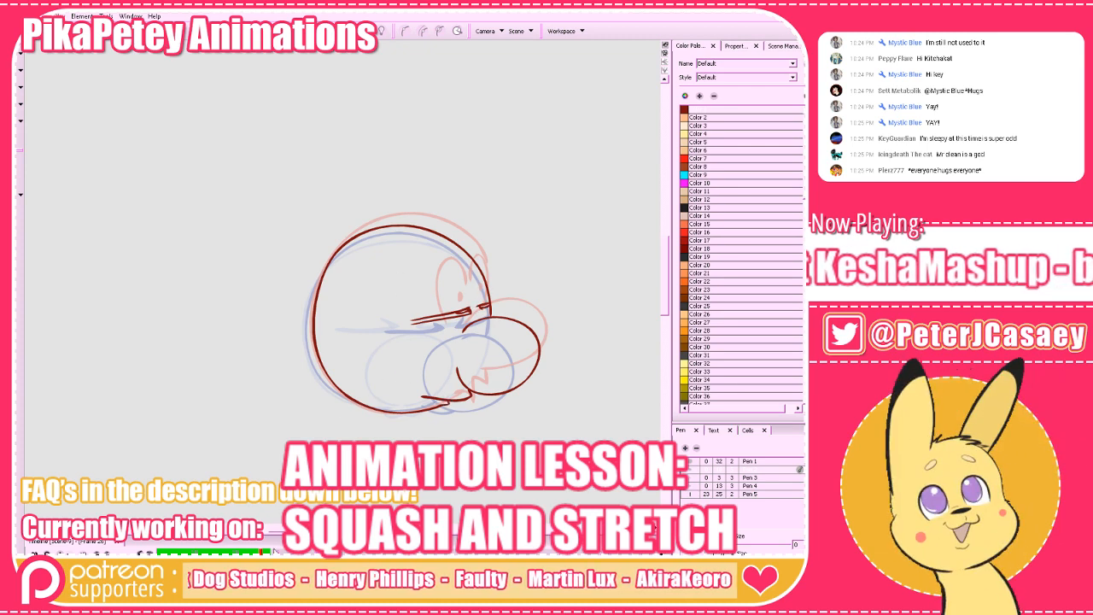
key("f")
key("g")
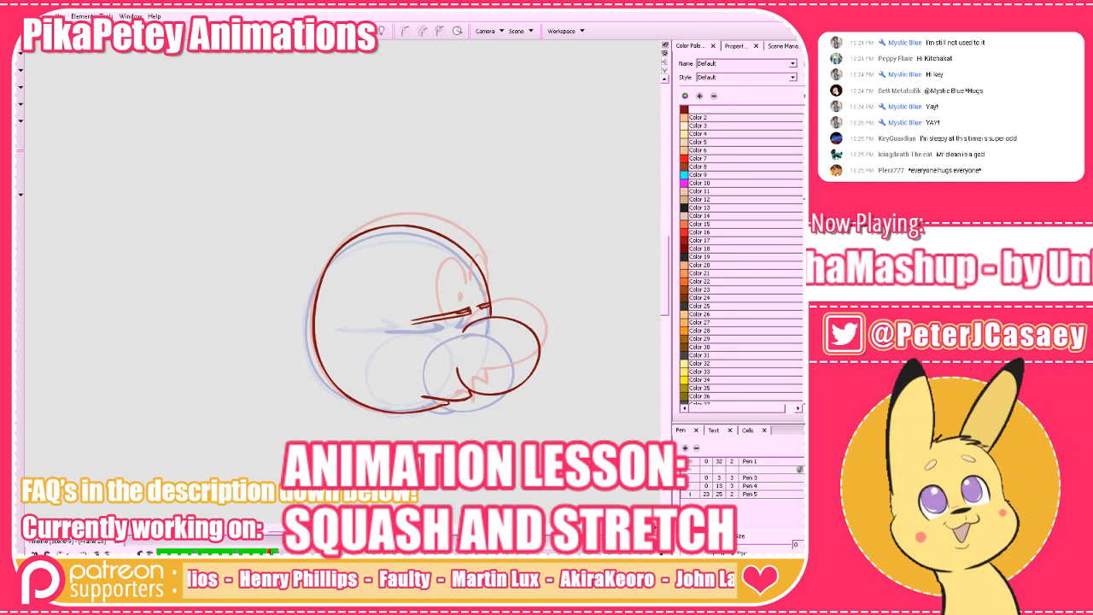
key("f")
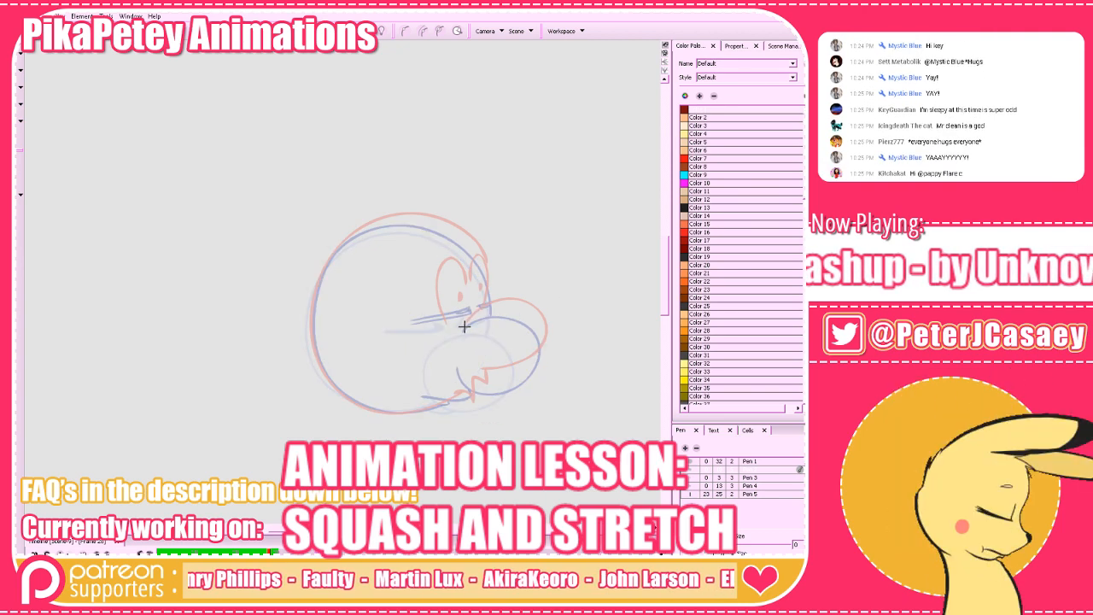
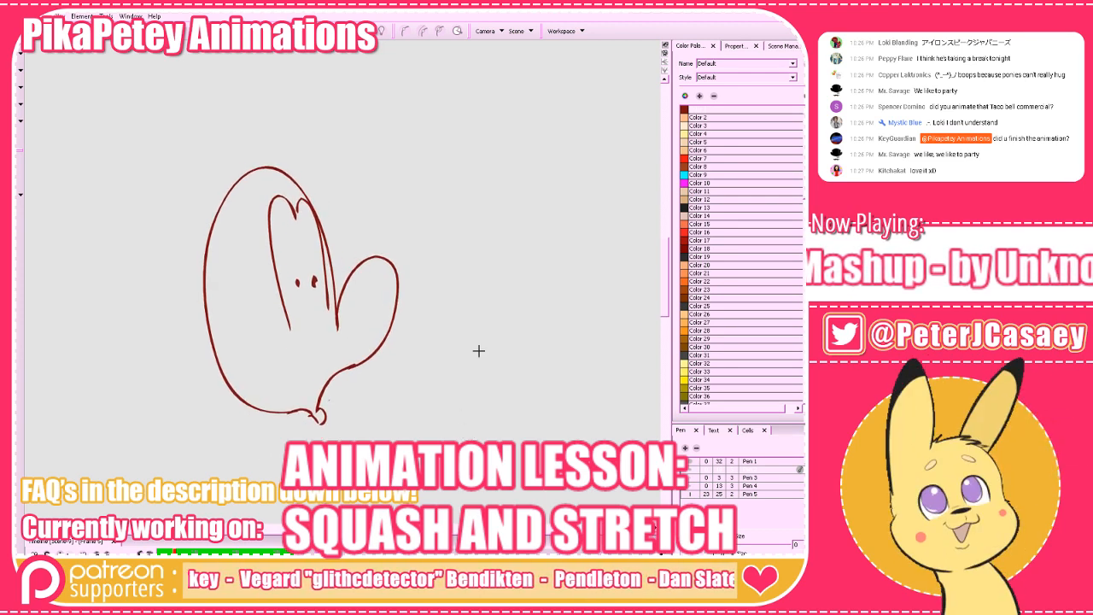
Number the alternating stretched open-eyed poses 1, 2, 3 and 4 with handwritten digits beside the head.
mouse_move(505, 150)
left_mouse_down()
mouse_move(510, 193)
mouse_move(539, 170)
mouse_move(508, 185)
left_mouse_up()
key("ctrl+z")
key("period")
key("period")
key("period")
key("period")
key("period")
key("period")
mouse_move(530, 144)
left_mouse_down()
mouse_move(546, 158)
mouse_move(539, 201)
left_mouse_up()
key("period")
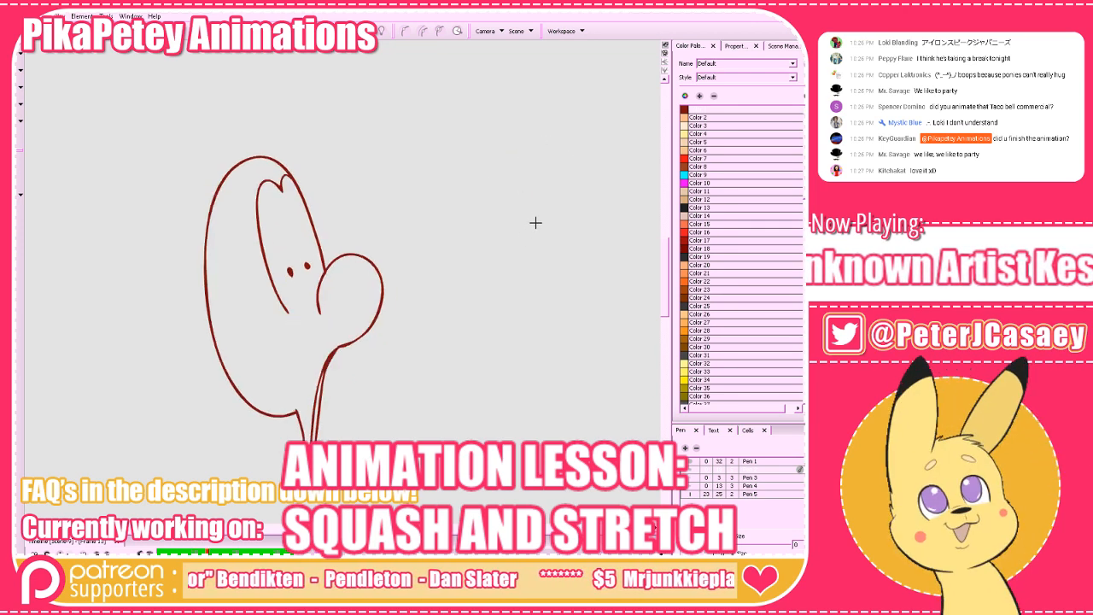
Return to the blank frame before the numbered poses and draw a long horizontal timing line with a dot at each end.
key("comma")
key("comma")
key("comma")
key("comma")
key("comma")
key("comma")
key("comma")
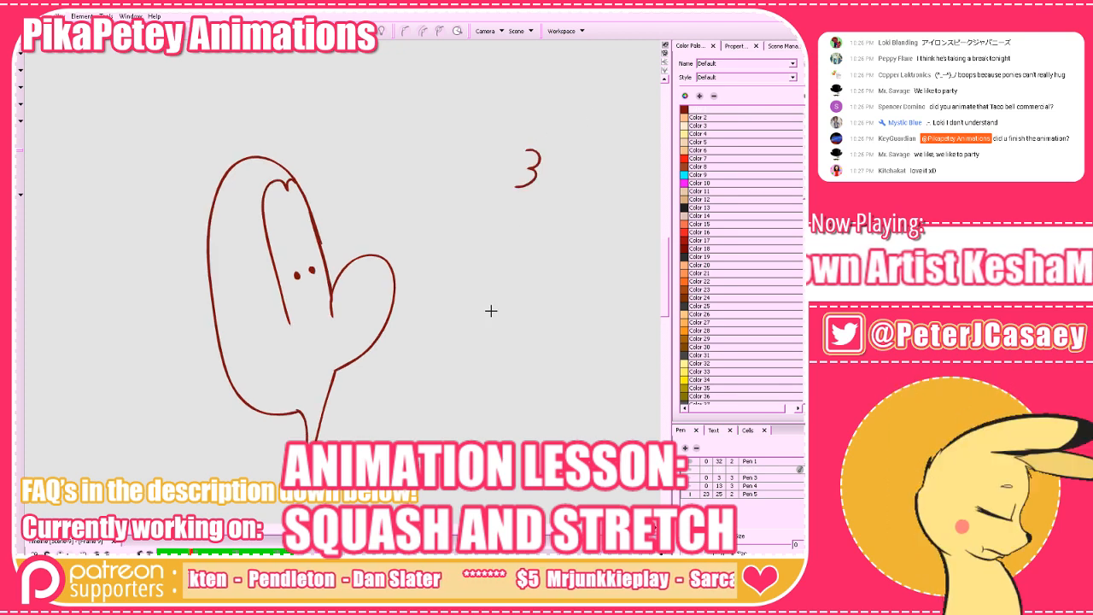
key("comma")
key("comma")
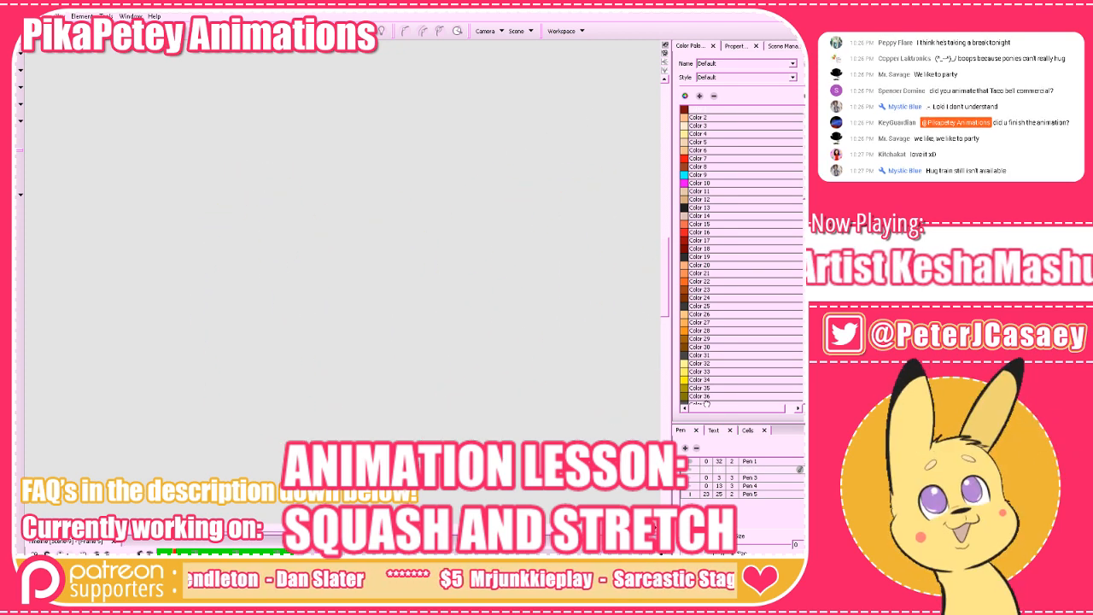
mouse_move(174, 344)
left_mouse_down()
mouse_move(437, 333)
mouse_move(177, 350)
left_mouse_up()
left_click_drag(542, 335, 543, 329)
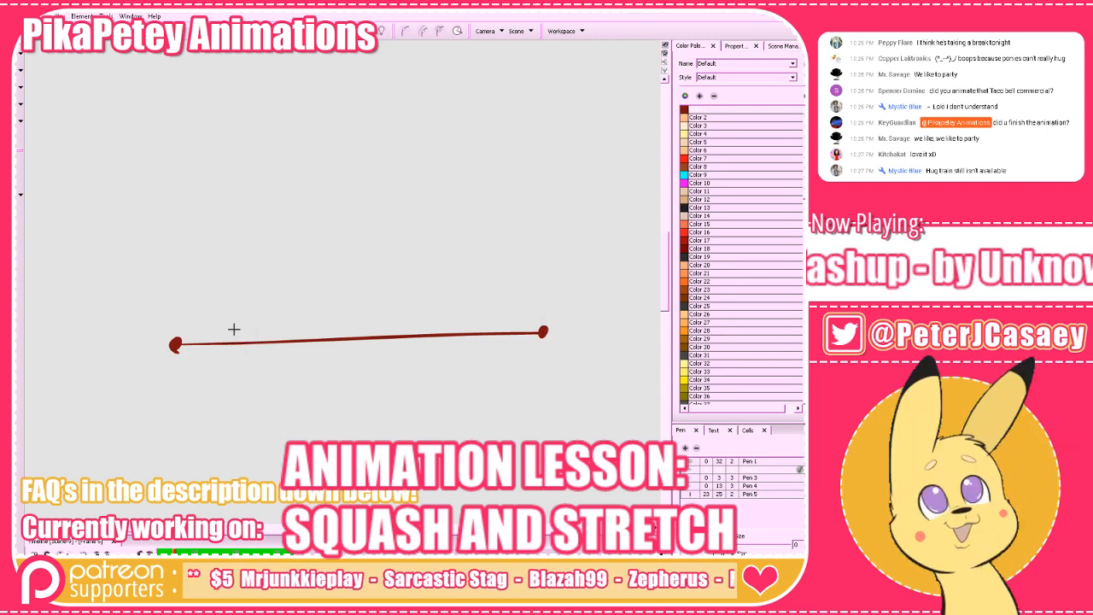
left_click_drag(234, 330, 235, 375)
key("ctrl+z")
left_click_drag(267, 328, 268, 371)
left_click_drag(422, 309, 427, 365)
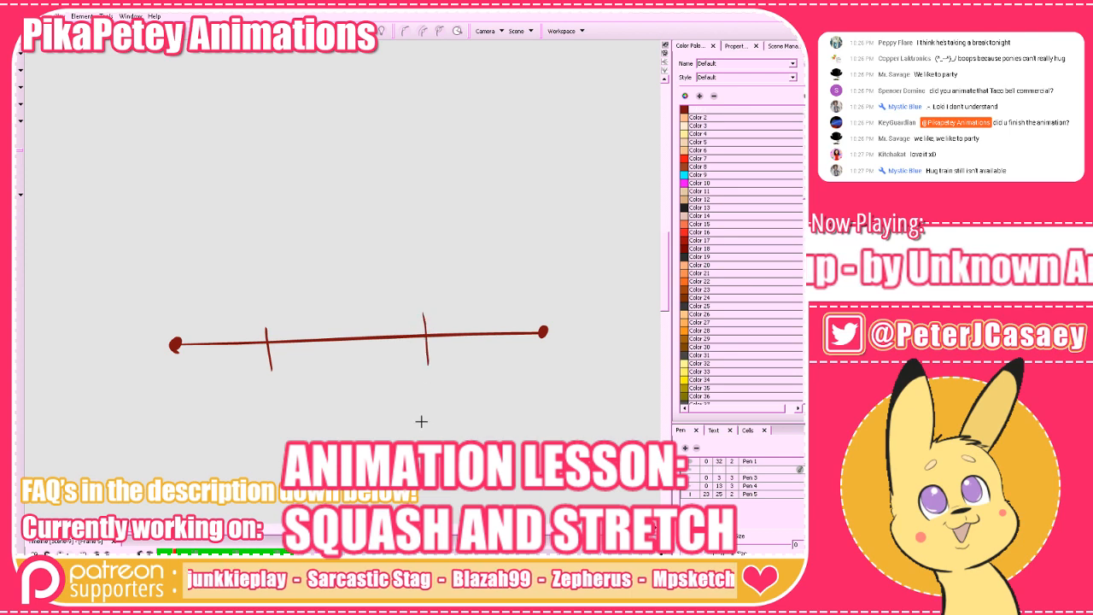
key("ctrl+z")
key("ctrl+z")
Mark the timing line with five short vertical ticks spread between its end dots.
left_click_drag(224, 325, 225, 357)
left_click_drag(290, 322, 290, 359)
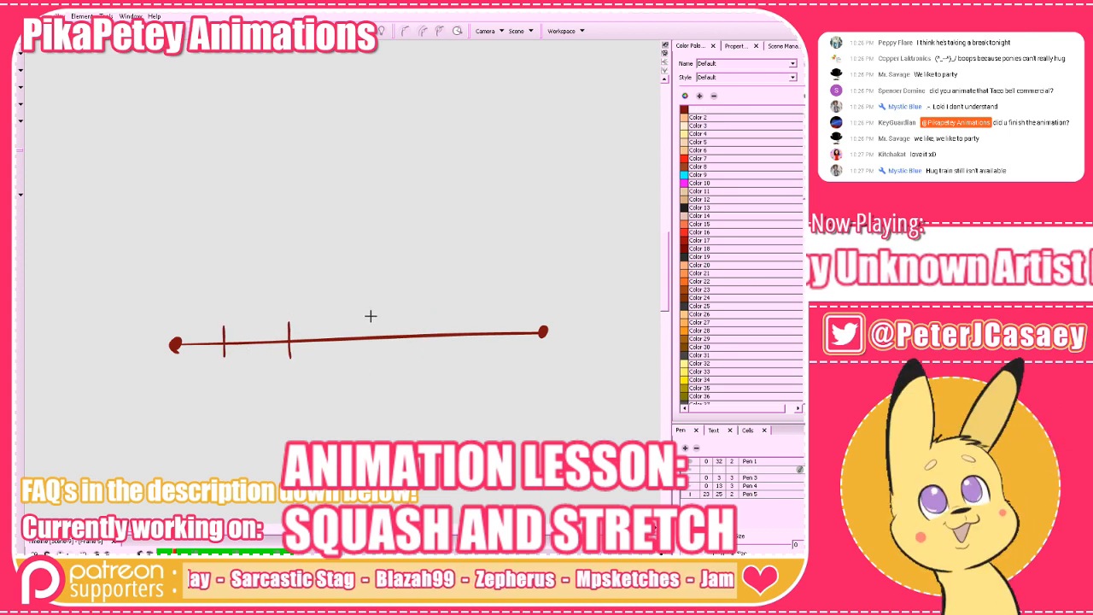
left_click_drag(372, 318, 373, 362)
left_click_drag(428, 315, 429, 355)
left_click_drag(501, 309, 502, 357)
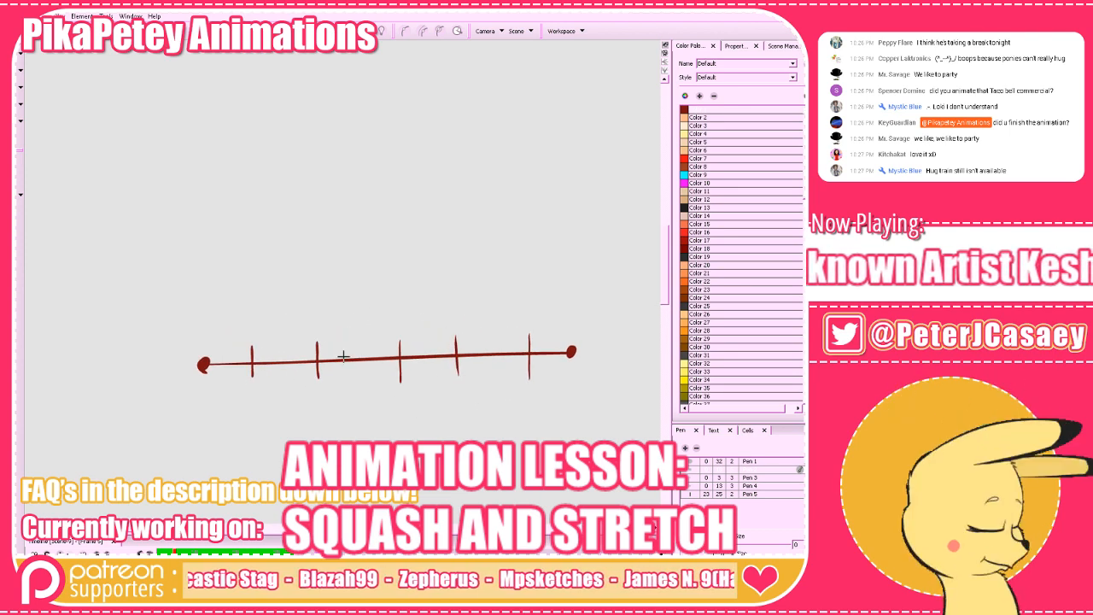
Draw square brackets over the first two ticks, the third and fourth ticks, and the last tick with the end dot.
mouse_move(246, 332)
left_mouse_down()
mouse_move(269, 299)
mouse_move(330, 299)
mouse_move(327, 340)
left_mouse_up()
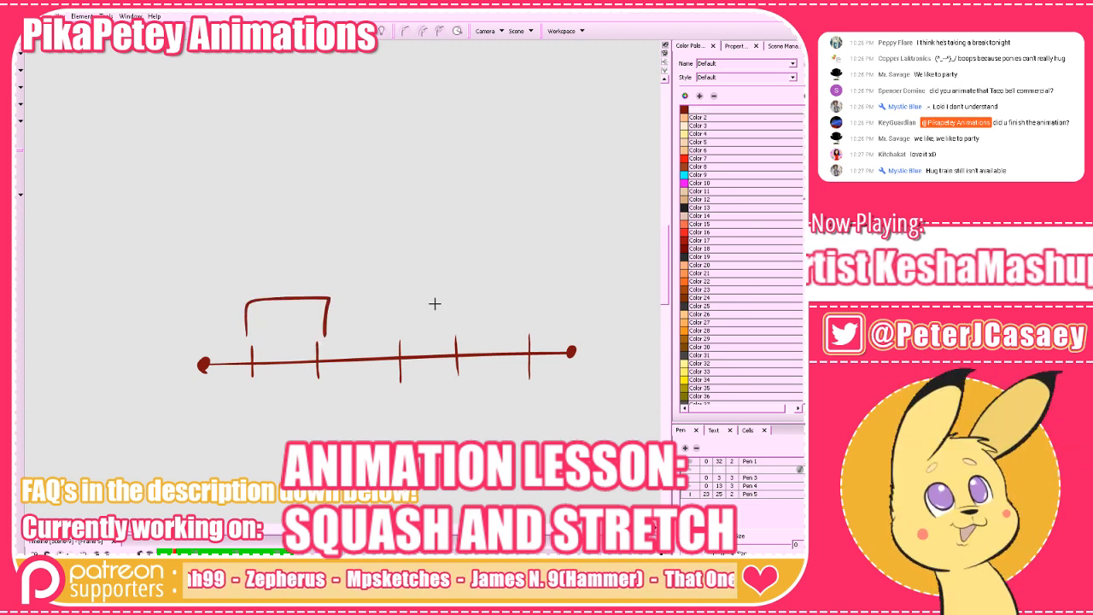
mouse_move(397, 333)
left_mouse_down()
mouse_move(397, 290)
mouse_move(452, 293)
mouse_move(455, 331)
left_mouse_up()
mouse_move(529, 331)
left_mouse_down()
mouse_move(527, 292)
mouse_move(566, 296)
mouse_move(570, 331)
left_mouse_up()
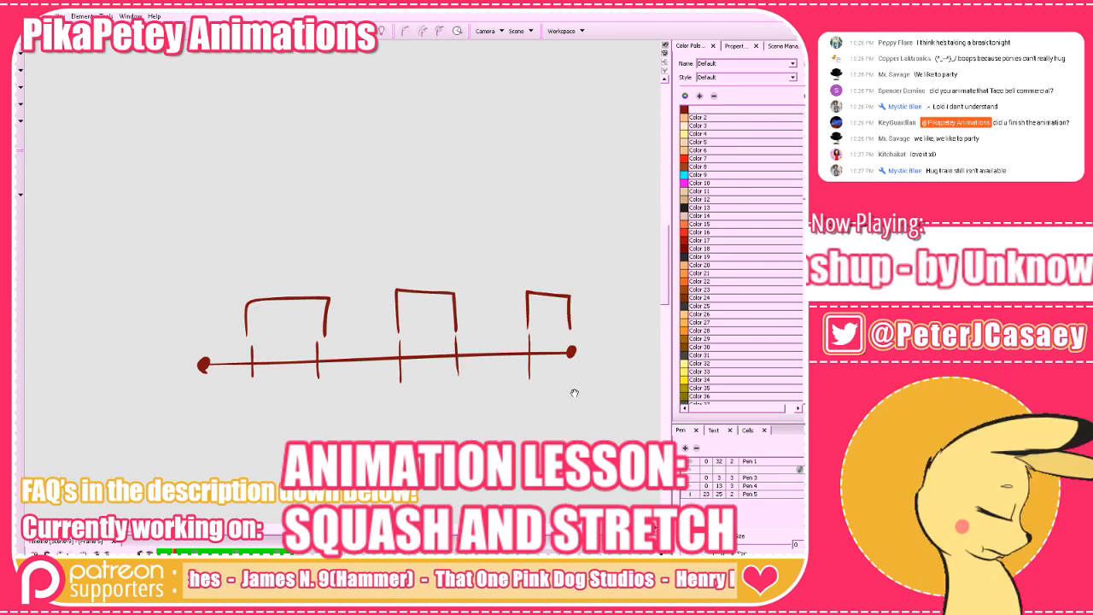
left_click_drag(573, 391, 579, 425)
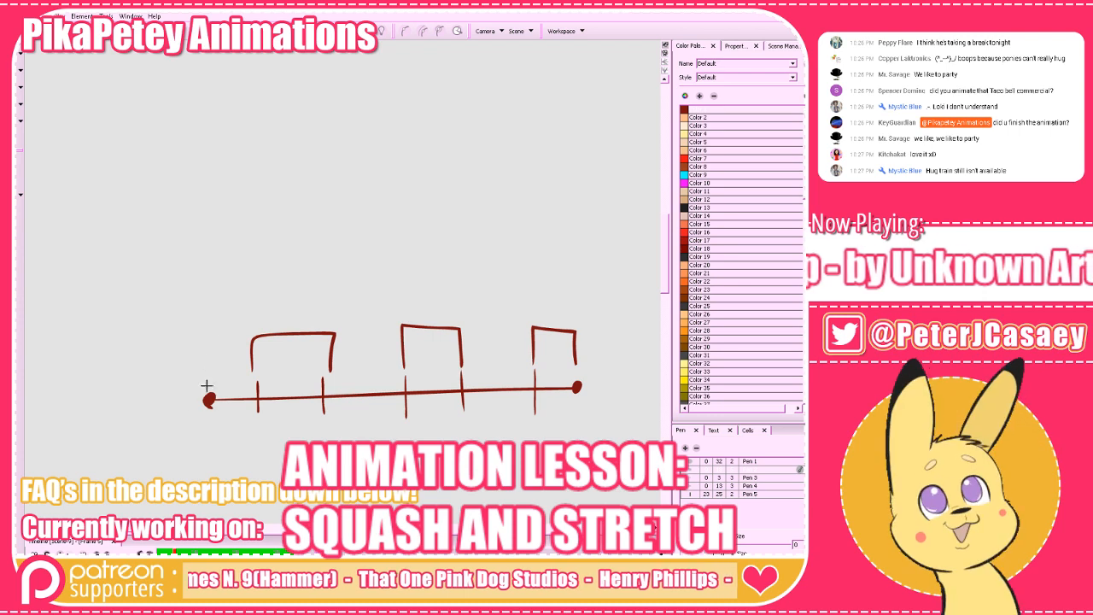
Label the timing line's positions from start to end in the order 1, 3, 2, 5, 4, 7, 6.
left_click_drag(196, 321, 201, 340)
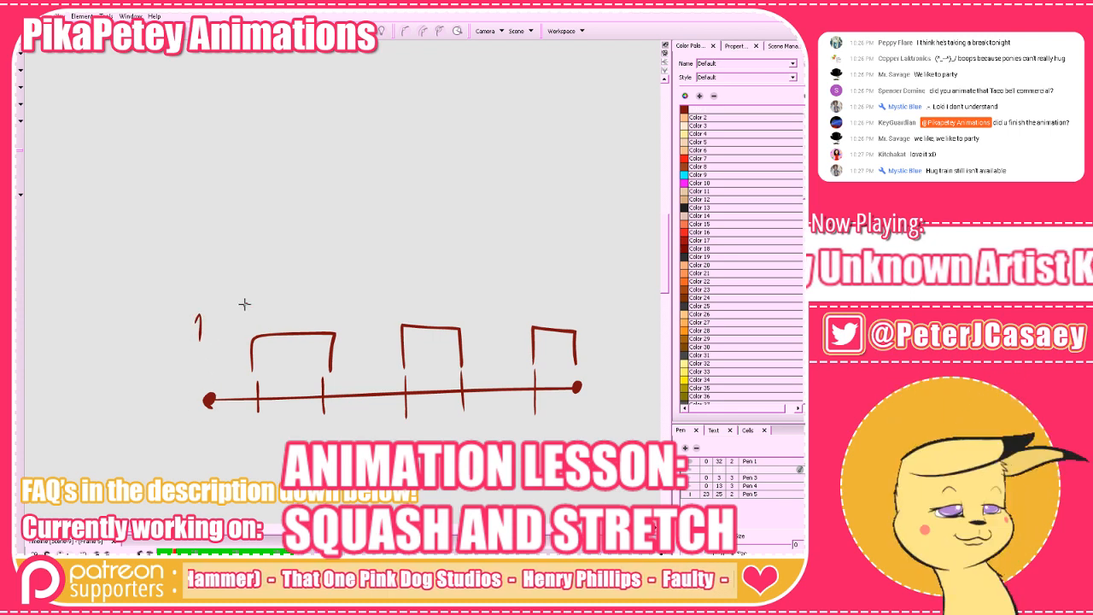
left_click_drag(242, 300, 243, 322)
left_click_drag(321, 302, 334, 314)
left_click_drag(441, 311, 393, 311)
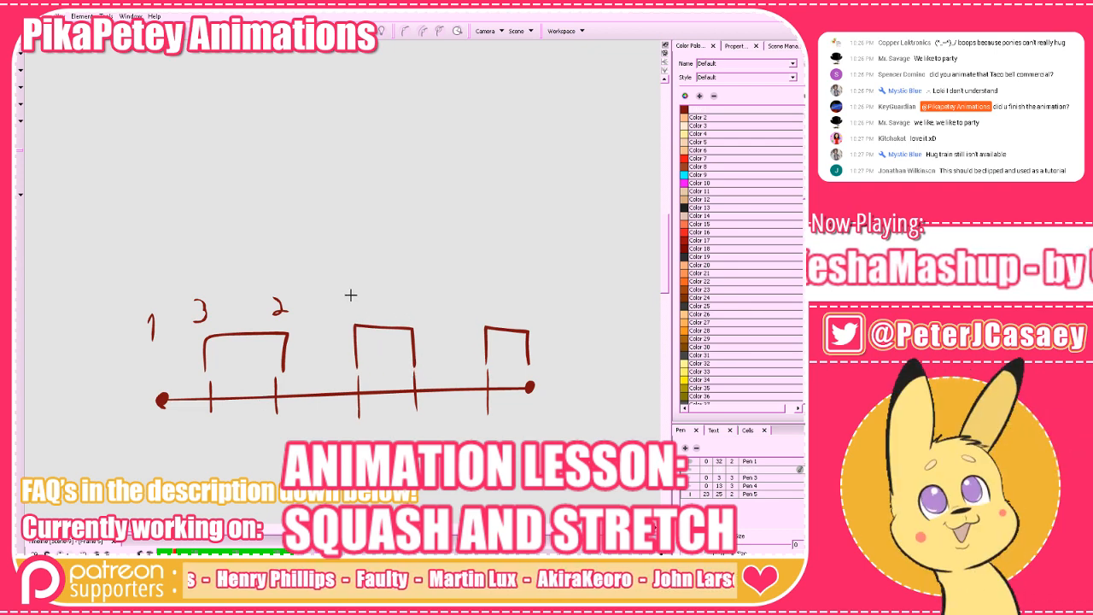
mouse_move(345, 291)
left_mouse_down()
mouse_move(402, 302)
mouse_move(408, 287)
mouse_move(411, 320)
left_mouse_up()
left_click_drag(438, 380, 345, 387)
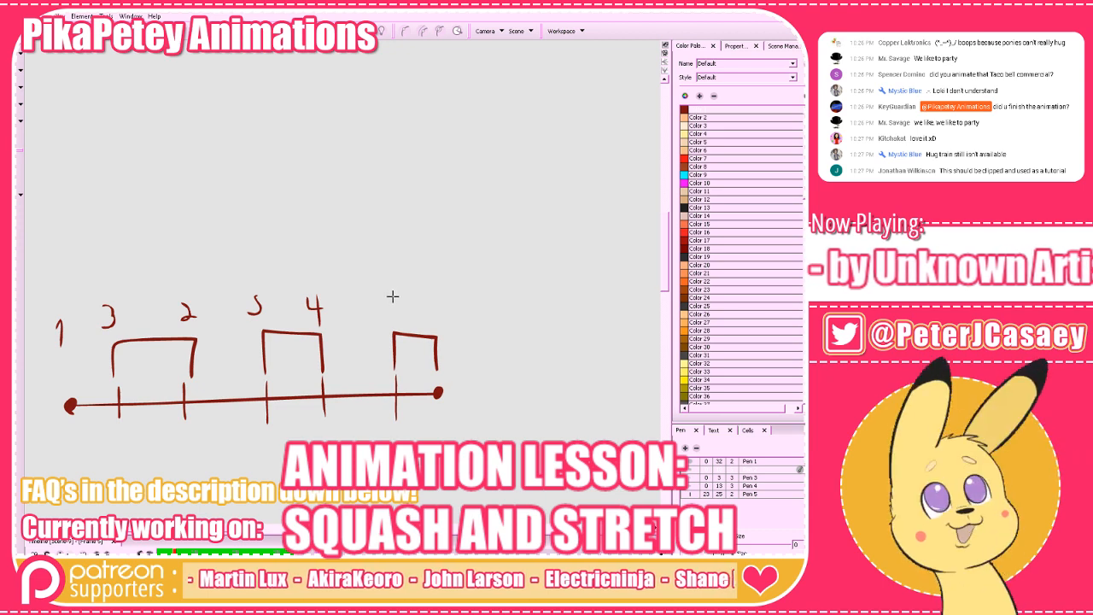
mouse_move(389, 299)
left_mouse_down()
mouse_move(392, 318)
mouse_move(436, 311)
mouse_move(428, 317)
left_mouse_up()
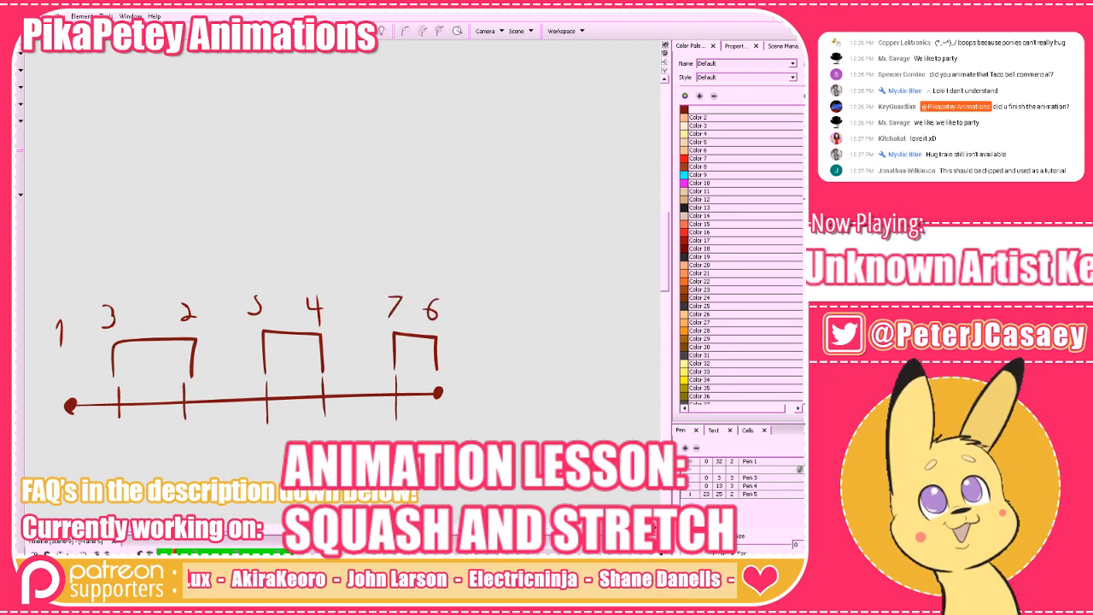
Delete the numbered timing diagram and check the squashed and stretched poses beside its frame.
mouse_move(527, 452)
left_mouse_down()
mouse_move(478, 434)
mouse_move(103, 380)
left_mouse_up()
left_click_drag(510, 394, 404, 428)
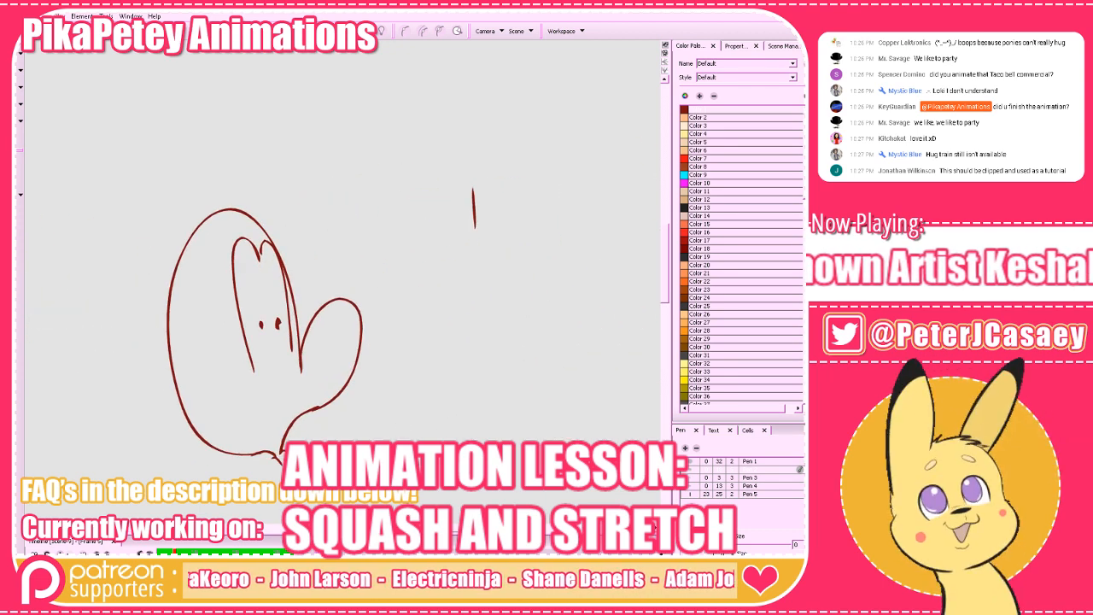
key("comma")
key("period")
key("period")
key("comma")
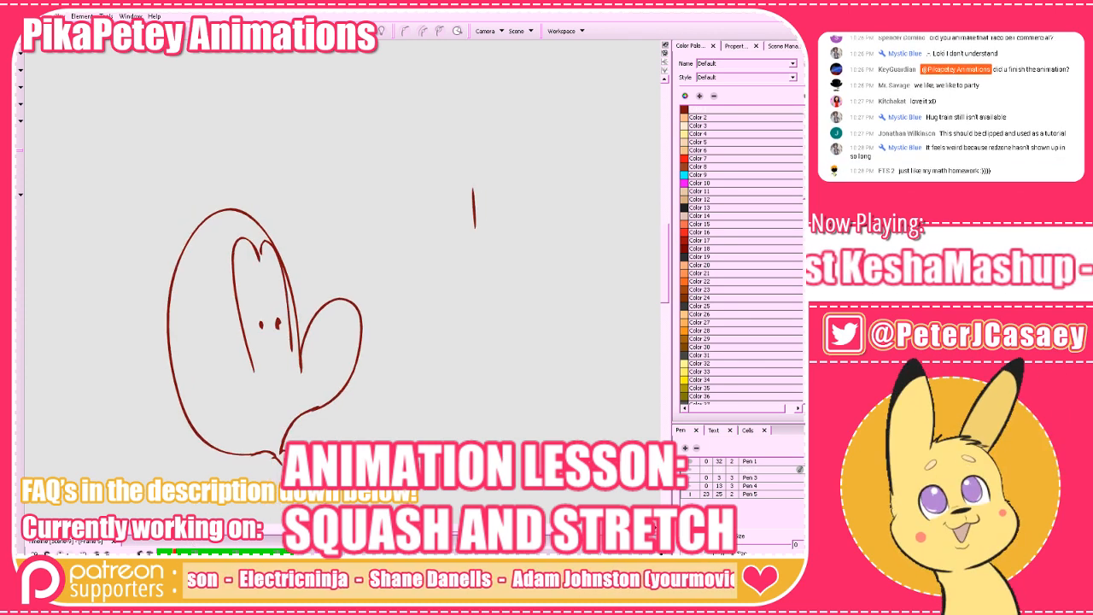
key("comma")
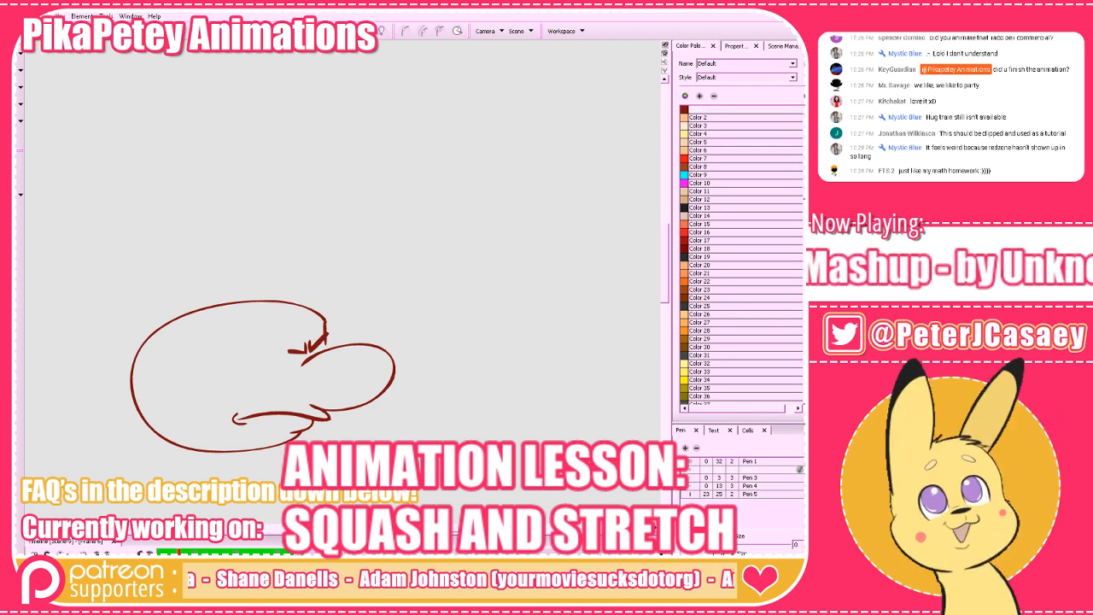
key("Delete")
Flip back and forth through the numbered stretched poses and the blank frames around them to examine the frame order.
key("period")
key("period")
key("period")
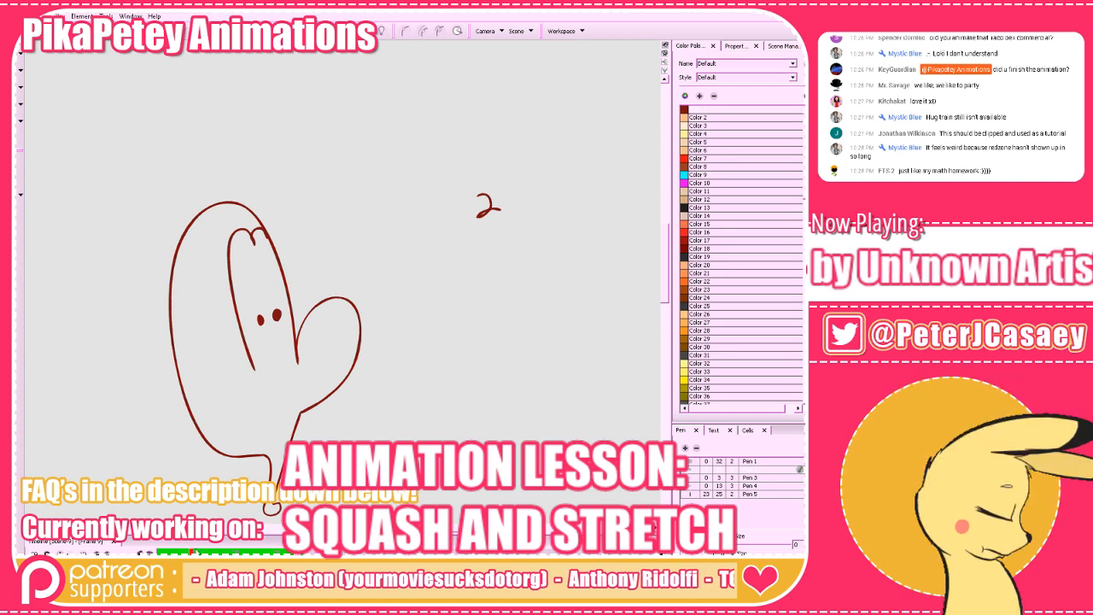
key("comma")
key("comma")
key("comma")
key("comma")
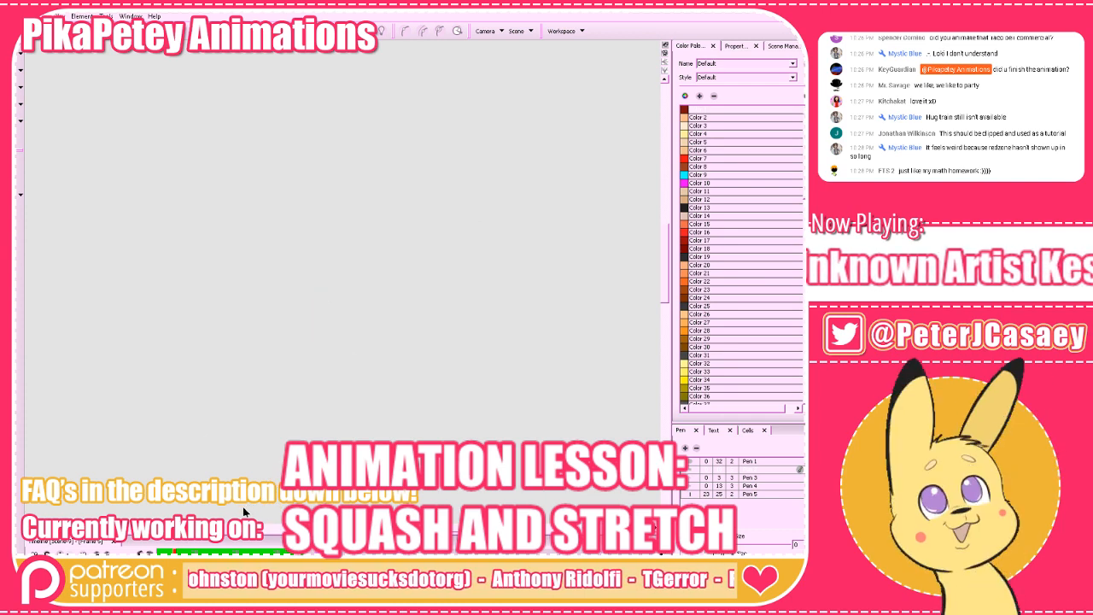
key("period")
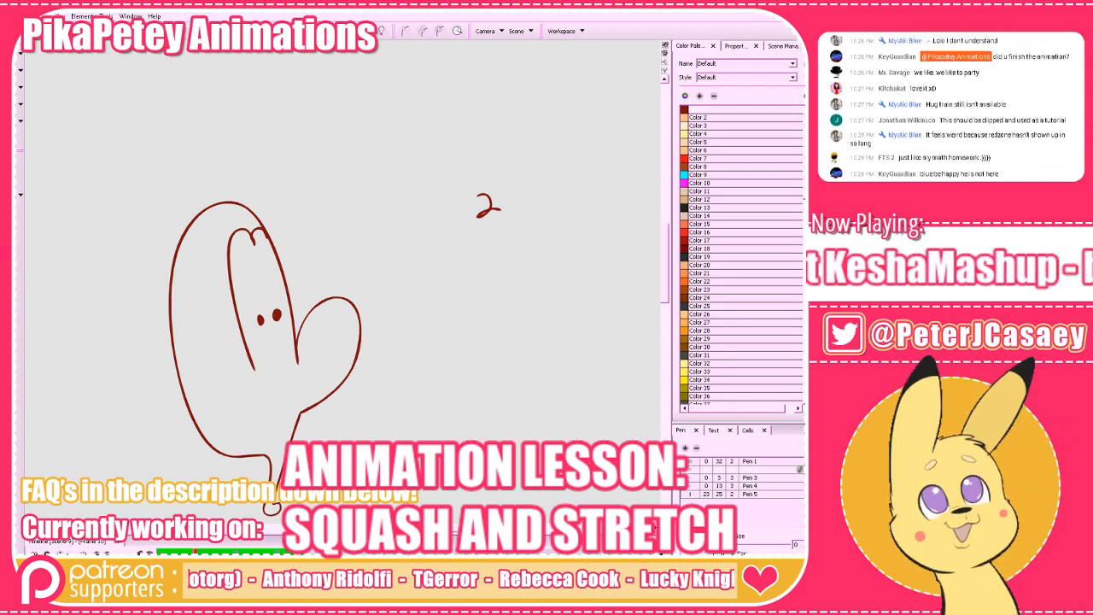
key("period")
key("period")
key("period")
key("period")
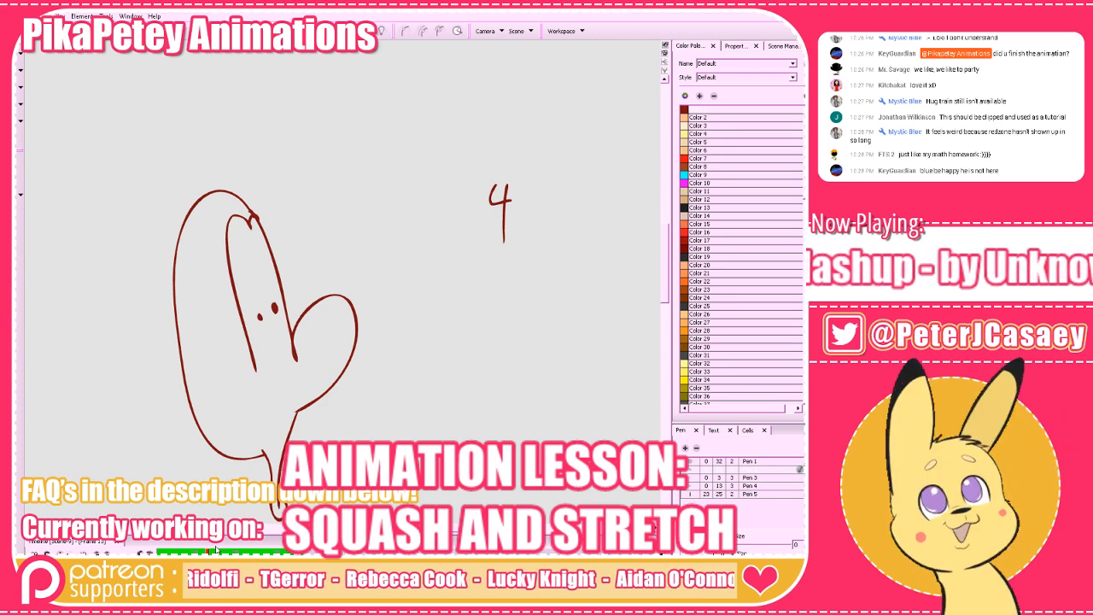
key("comma")
key("comma")
key("comma")
key("comma")
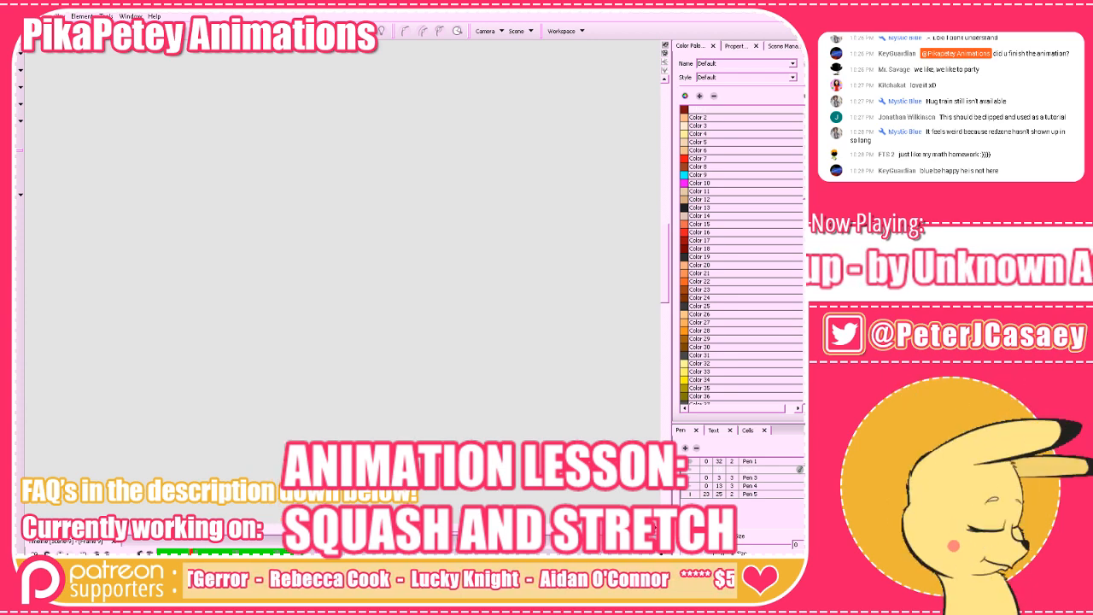
key("ctrl+v")
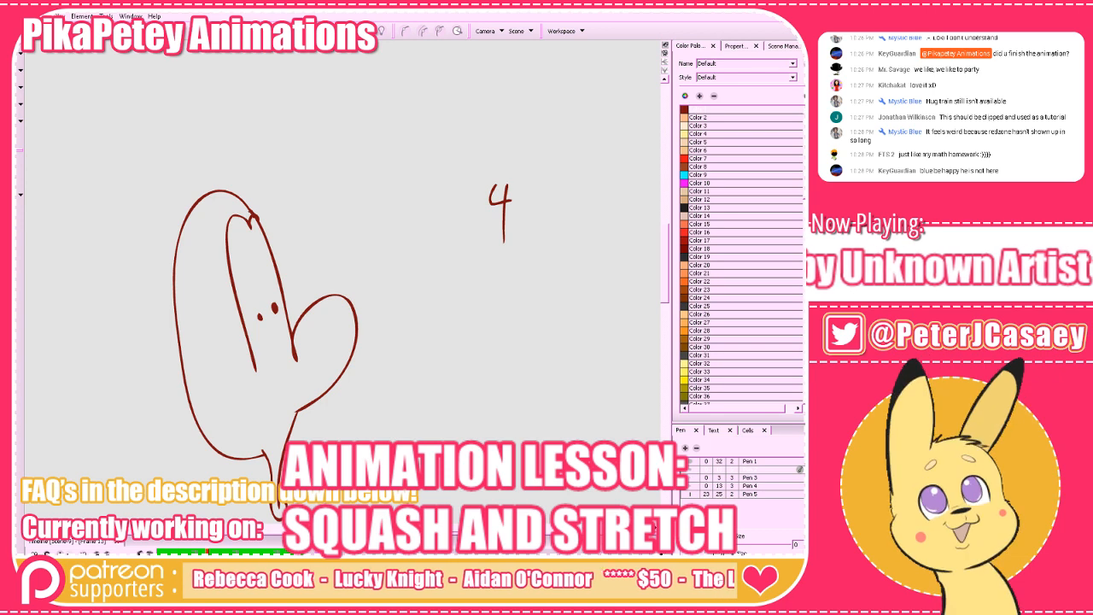
key("period")
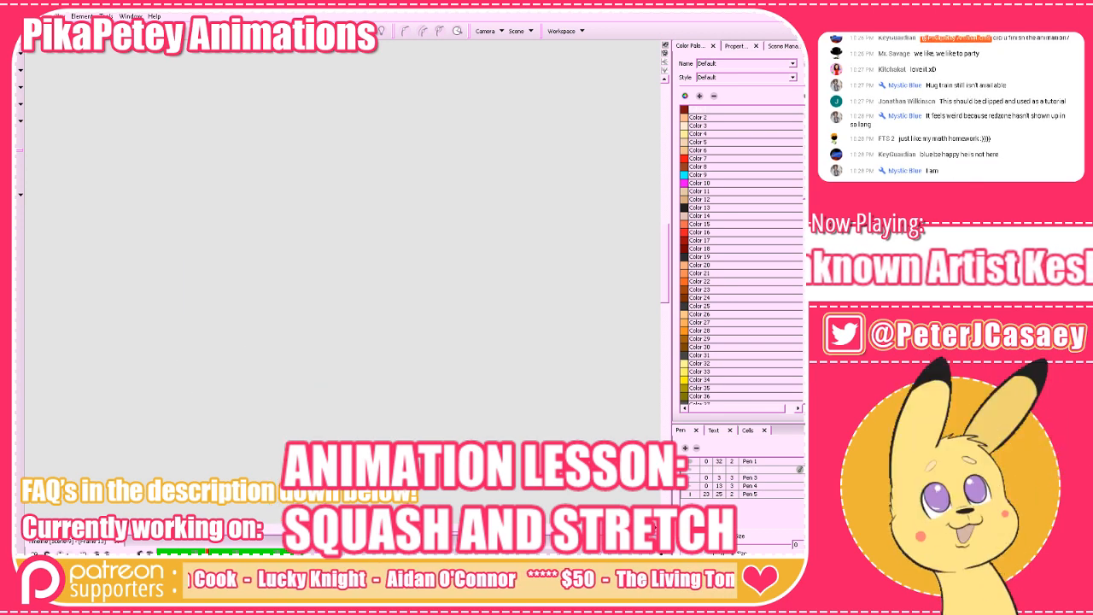
key("ctrl+v")
key("period")
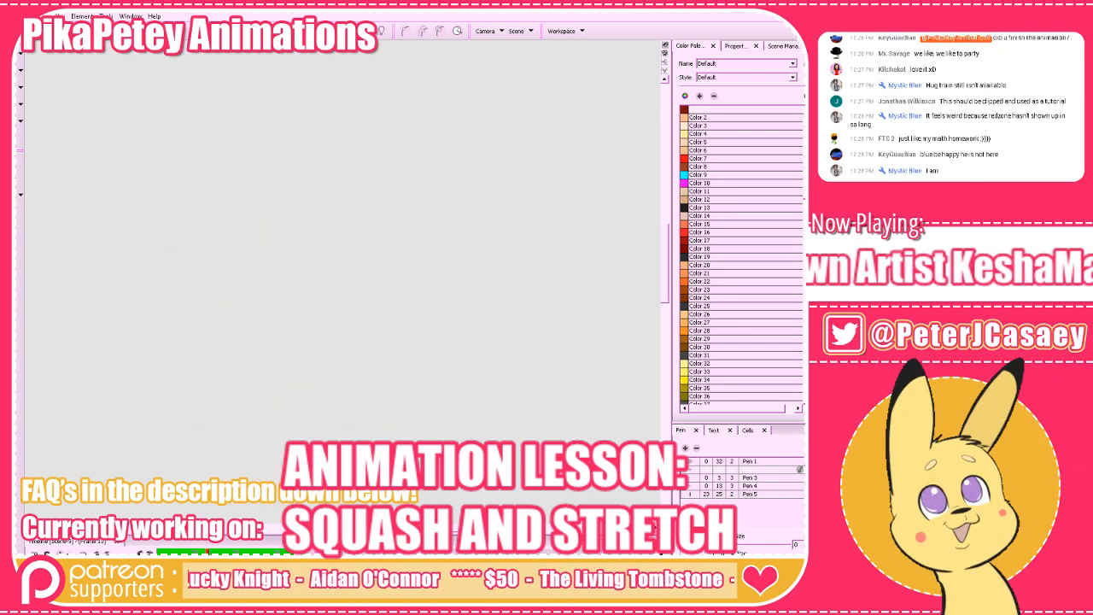
Play the cartoon head animation from the first frame and save the project.
key("f")
key("f")
key("f")
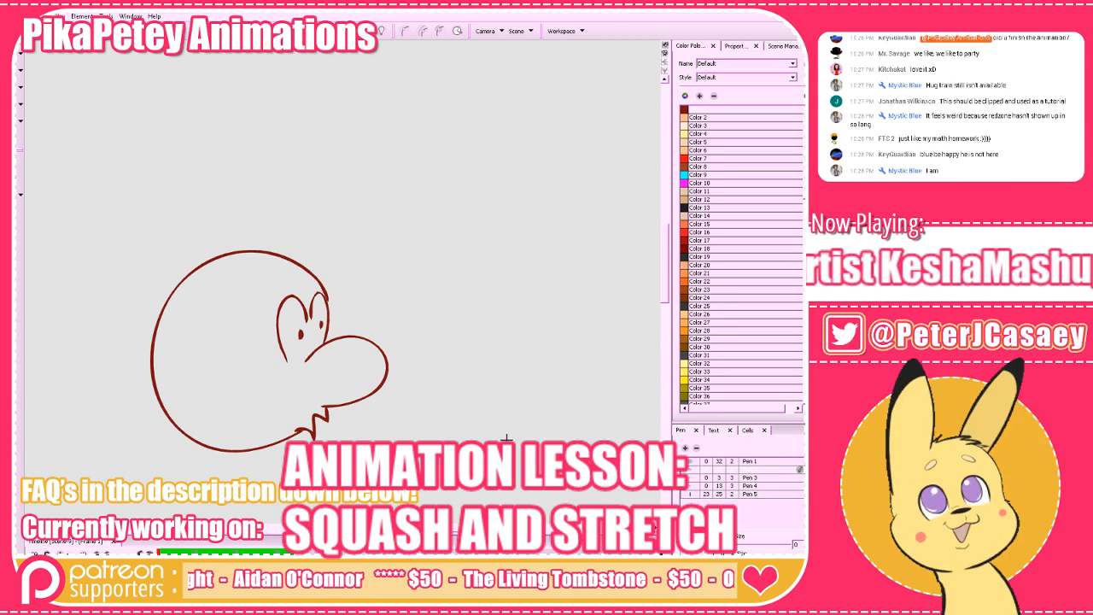
left_click_drag(503, 413, 504, 424)
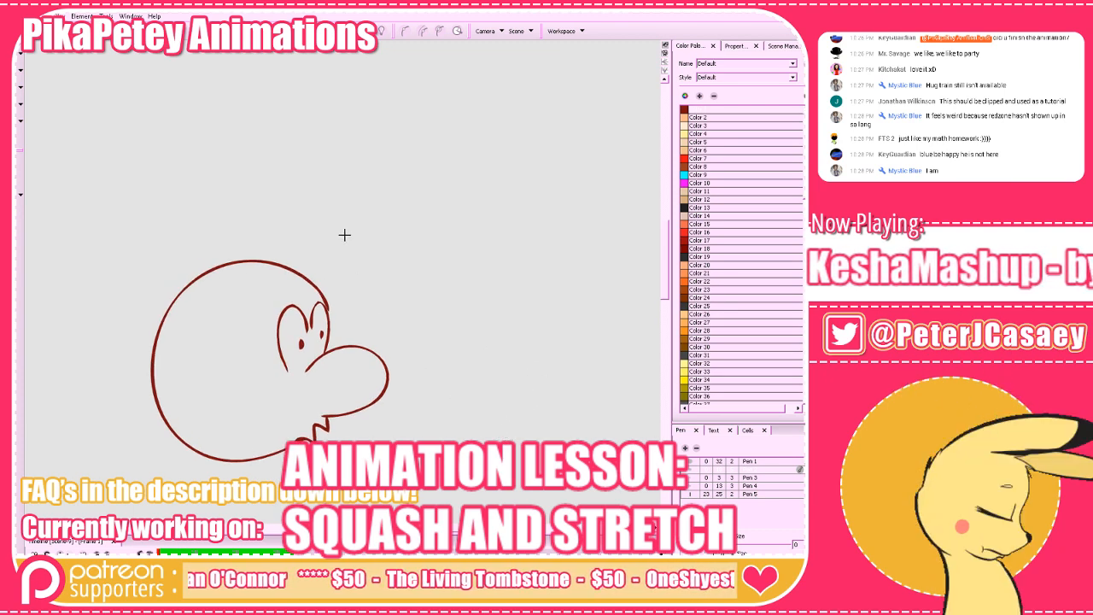
key("Return")
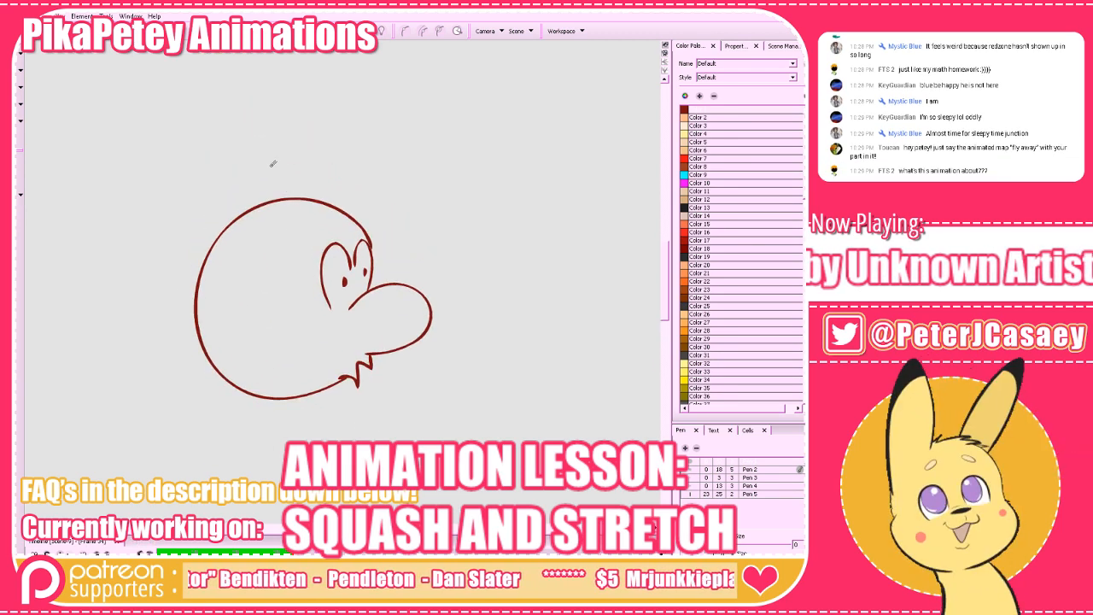
key("ctrl+s")
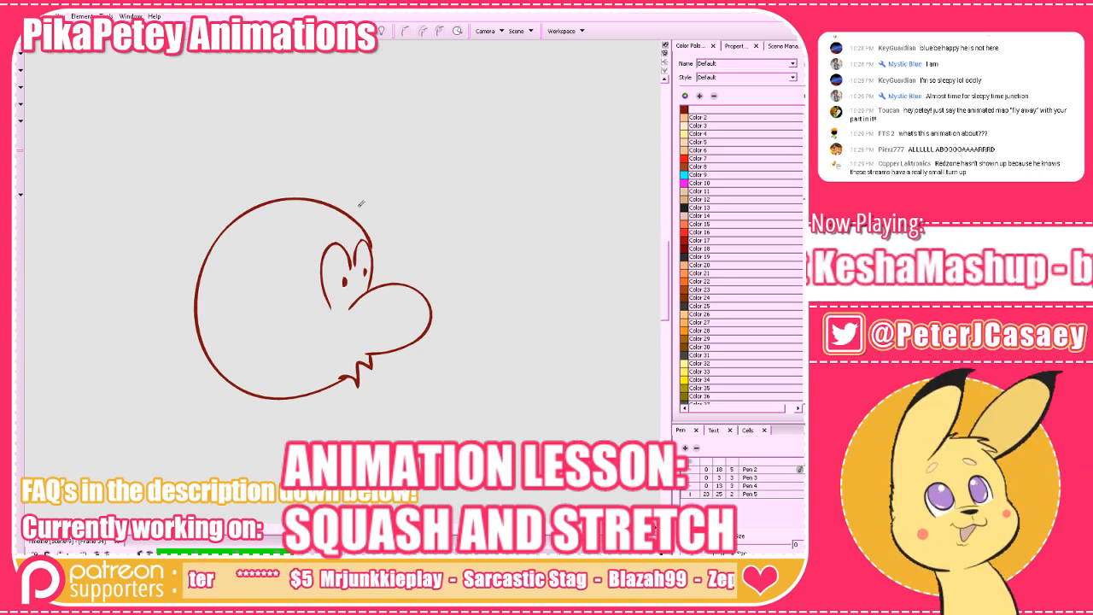
Open Scene-8 from the project's scene list and view its rough sketch.
scroll(273, 254, "down", 1)
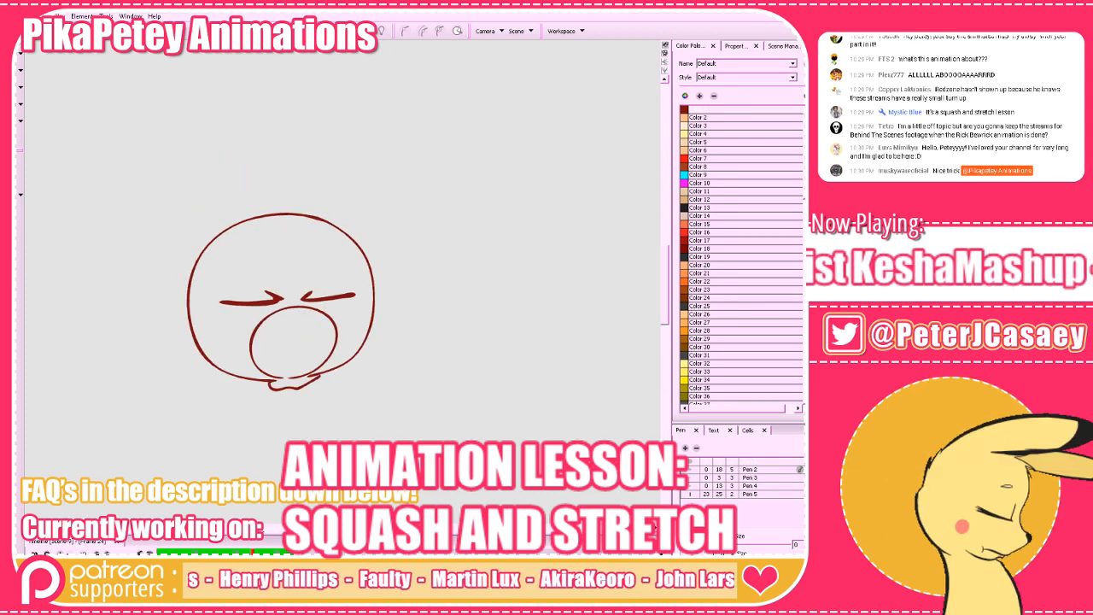
left_click(796, 46)
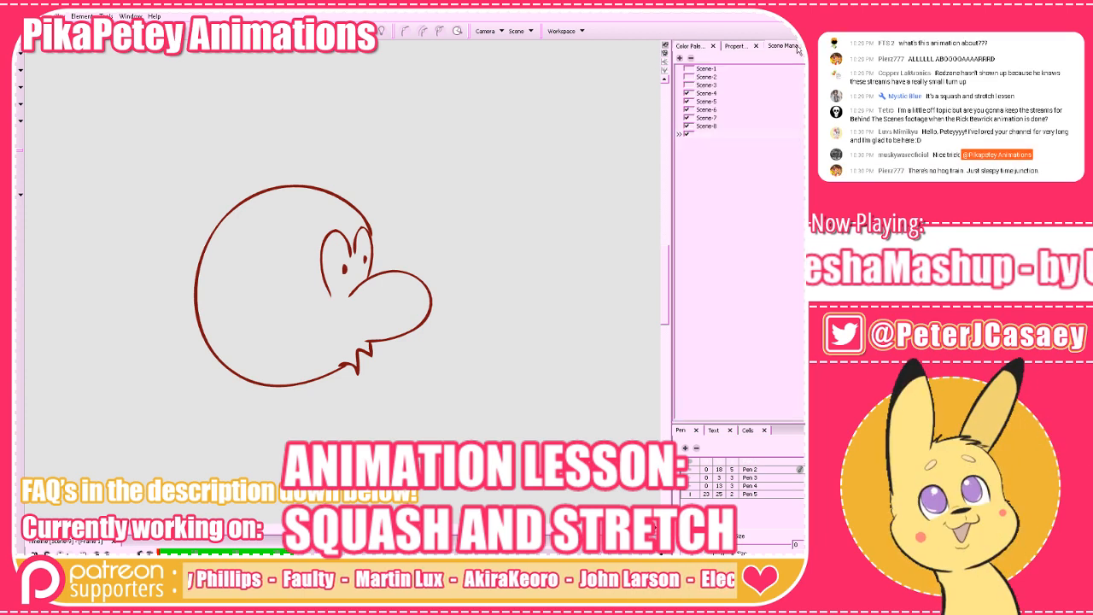
left_click(705, 126)
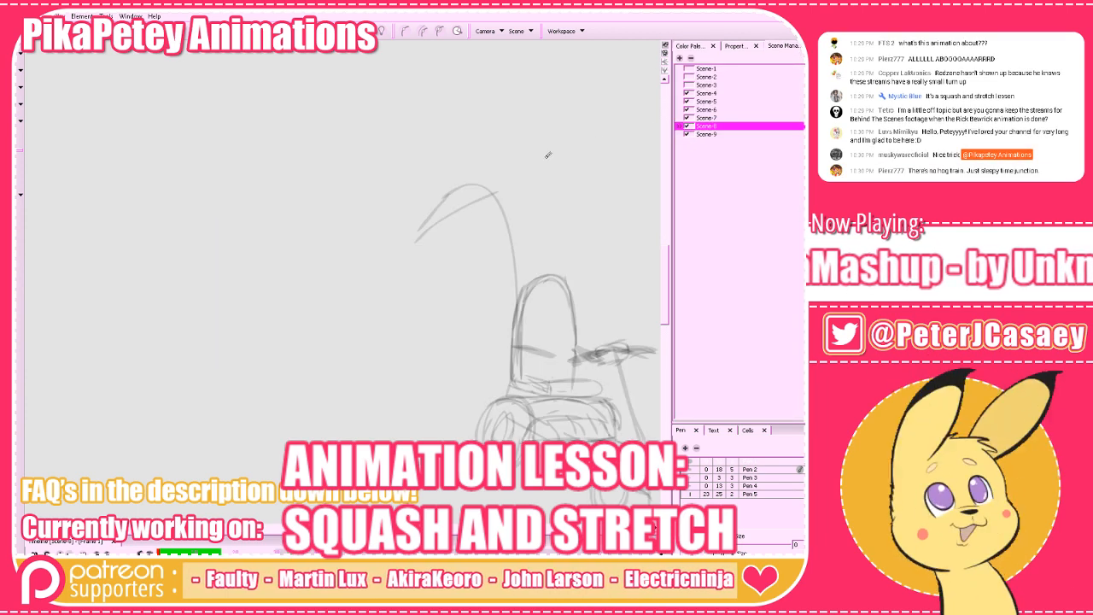
scroll(317, 282, "down", 2)
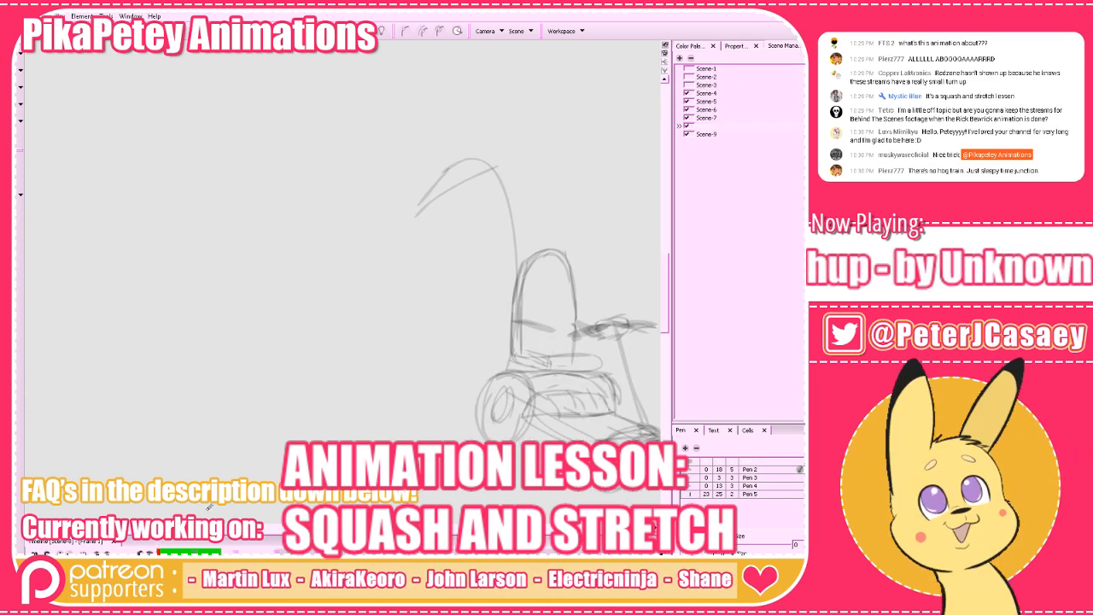
left_click_drag(342, 535, 342, 487)
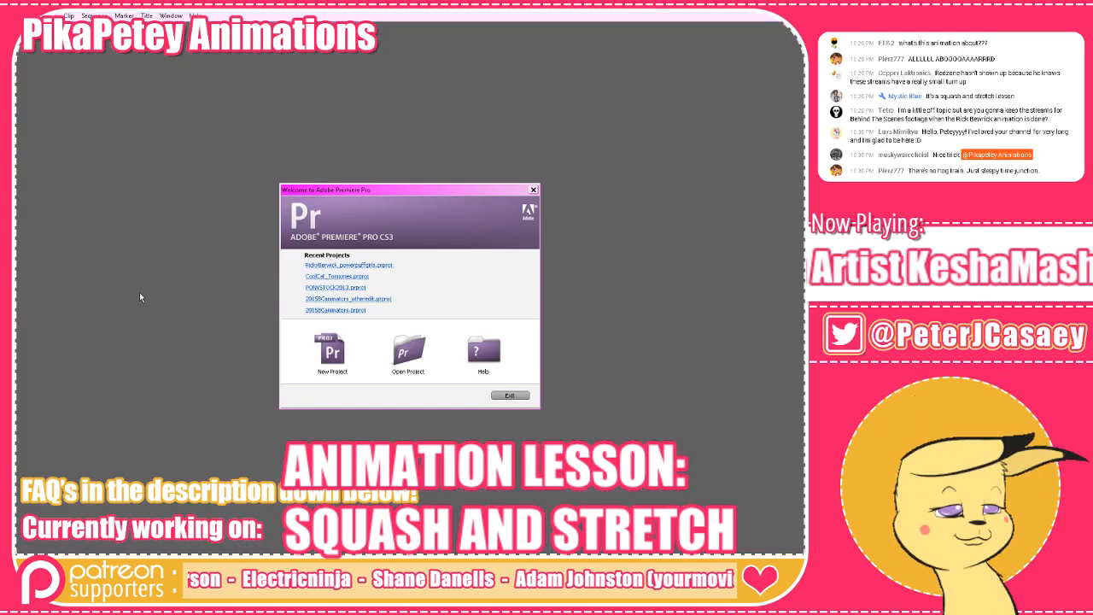
In Adobe Premiere Pro, open the recent project RickyBerwick_powerpuffgirls.prproj and cancel locating its missing file.
left_click(334, 265)
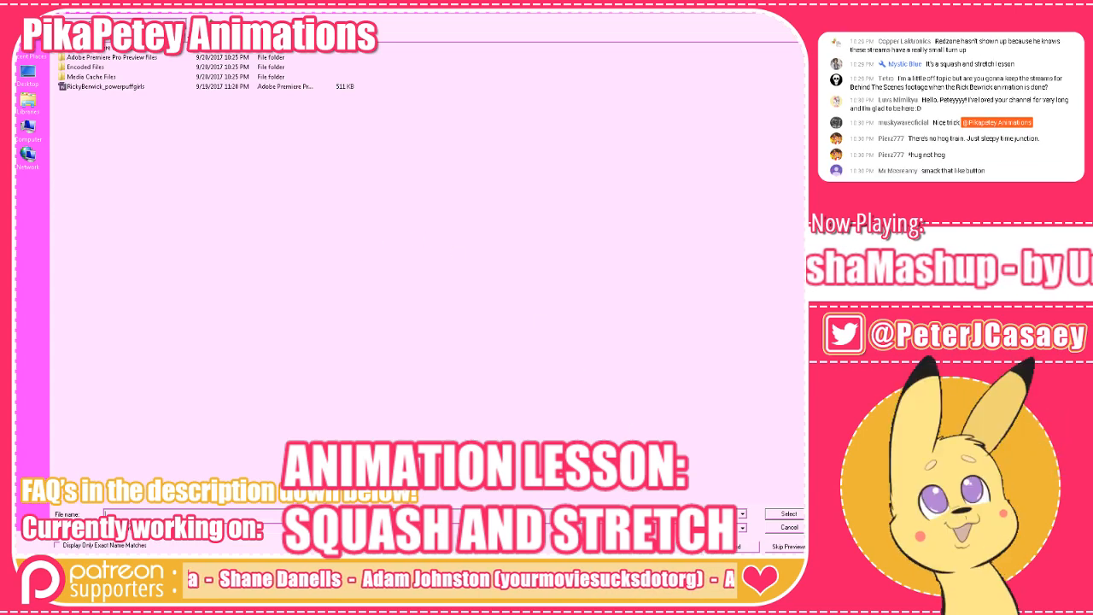
left_click(793, 529)
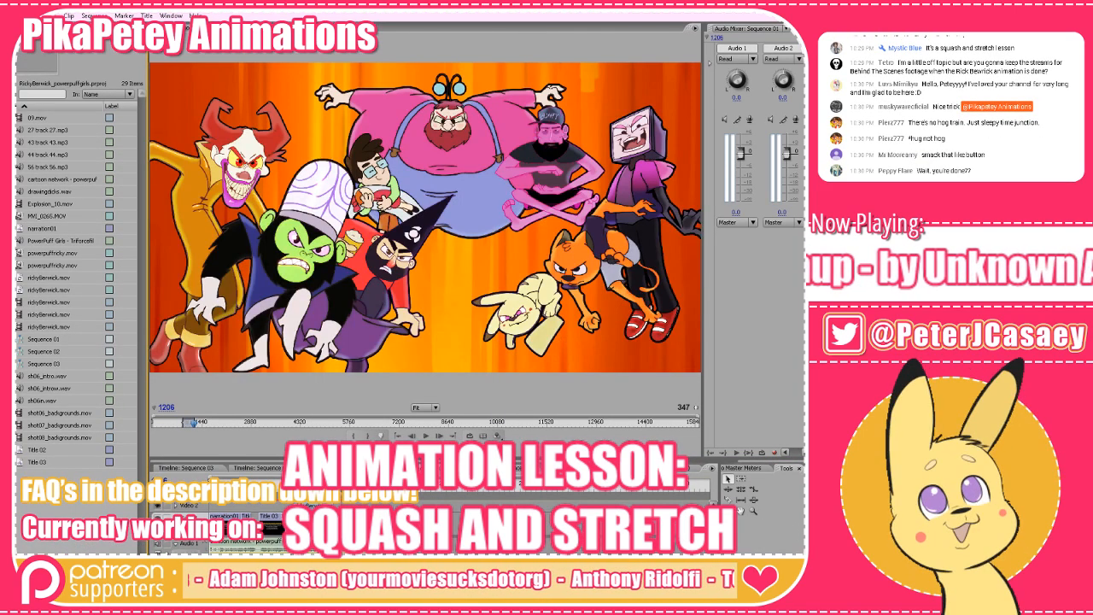
Open the recent project PONYSTOCK2013.prproj without saving changes to the current project.
left_click(22, 16)
mouse_move(109, 47)
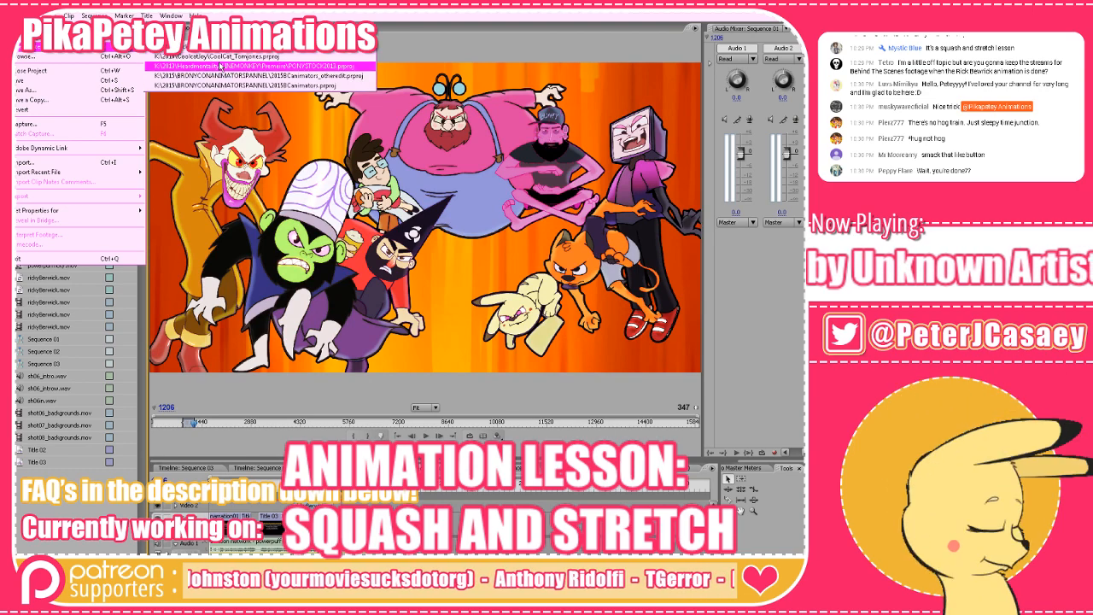
left_click(220, 58)
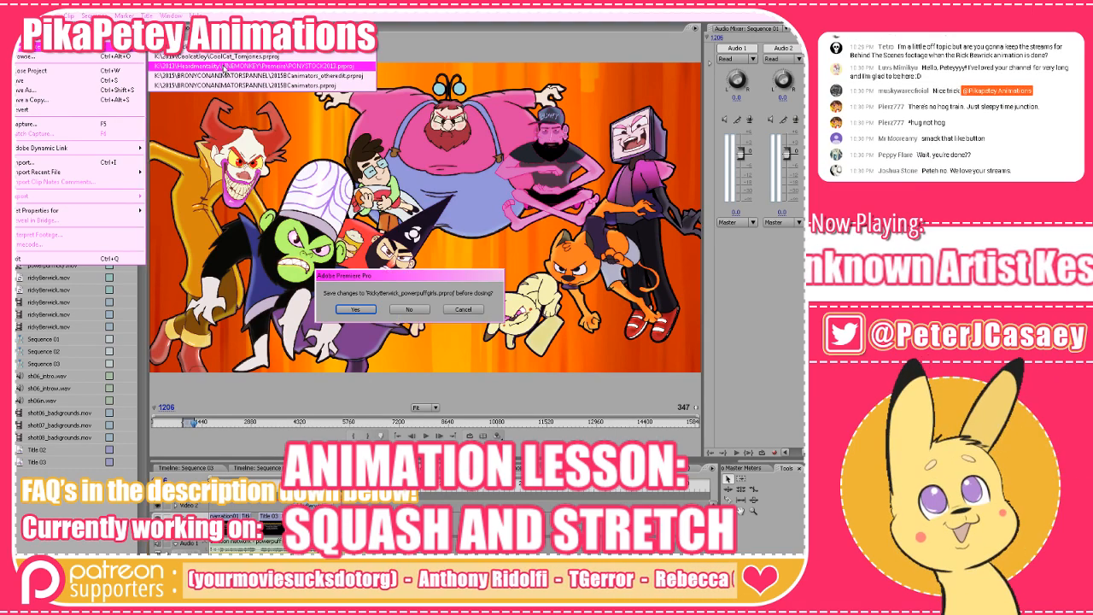
left_click(407, 312)
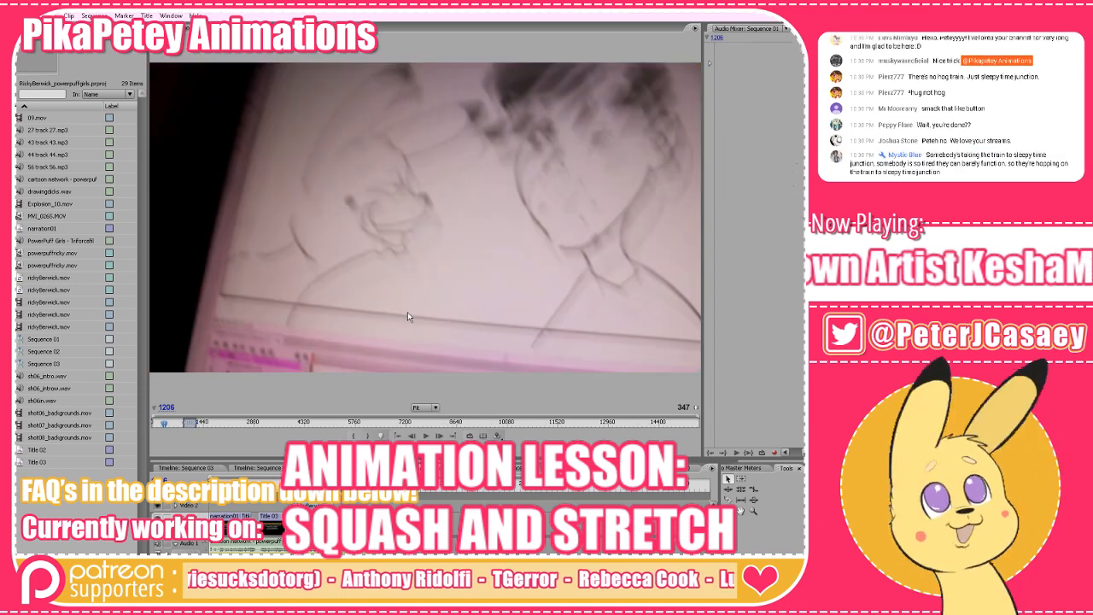
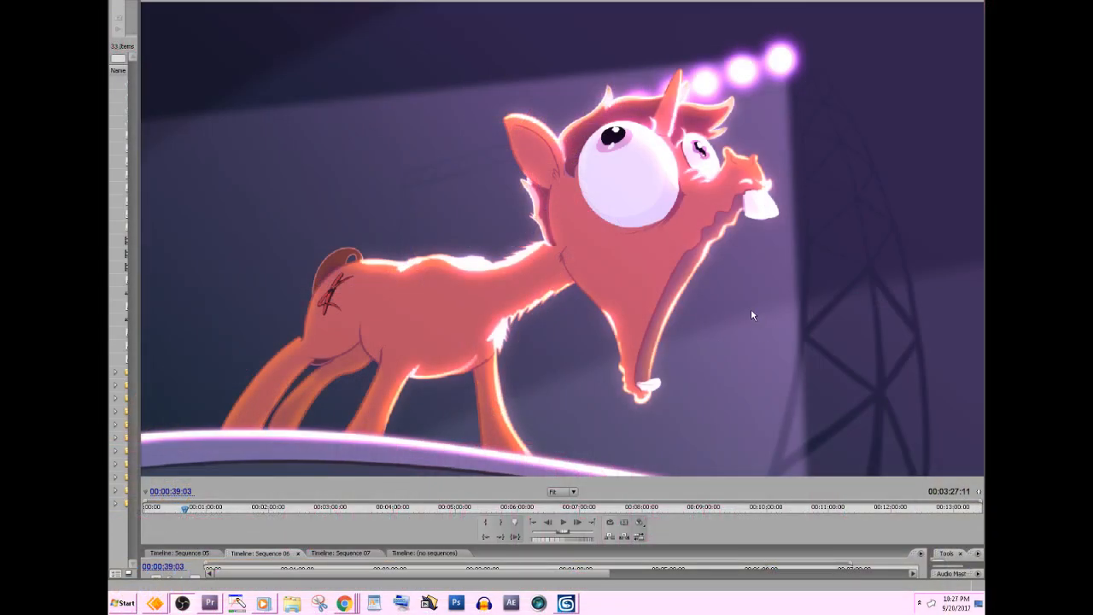
Step back and forth frame by frame between 00:00:39:01 and 00:00:39:06 to compare the pony's stretched head poses.
left_click(352, 542)
key("Left")
key("Left")
key("Left")
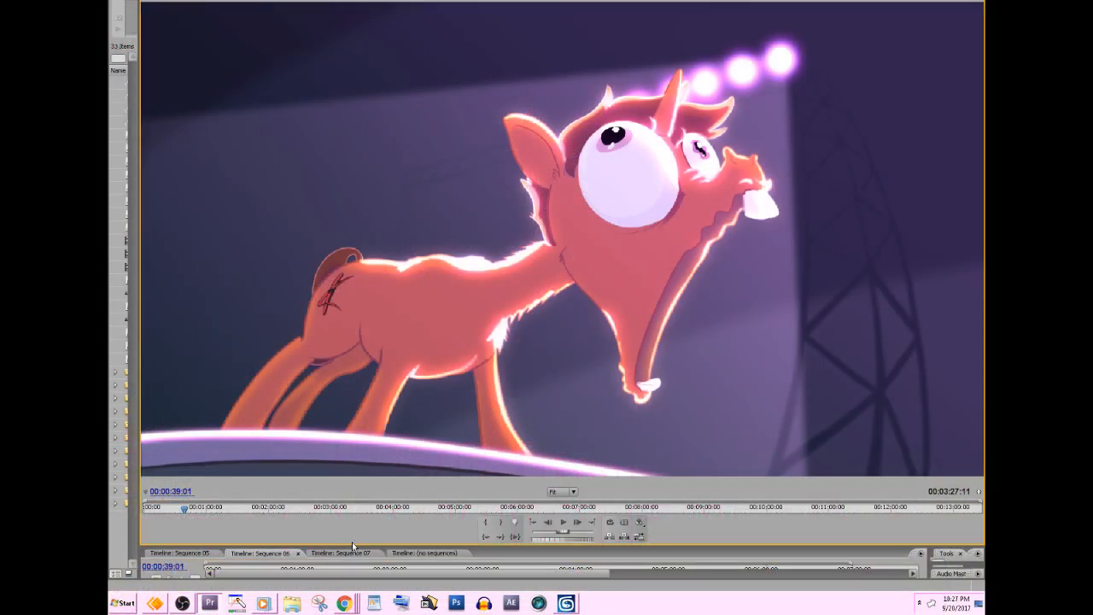
key("Right")
key("Right")
key("Right")
key("Right")
key("Right")
key("Right")
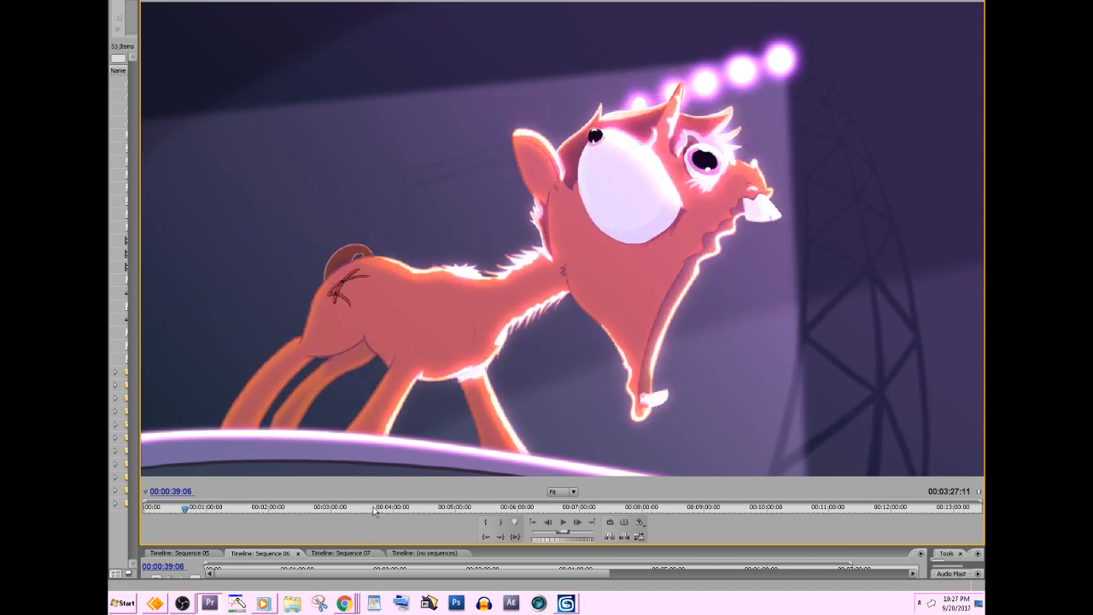
key("Left")
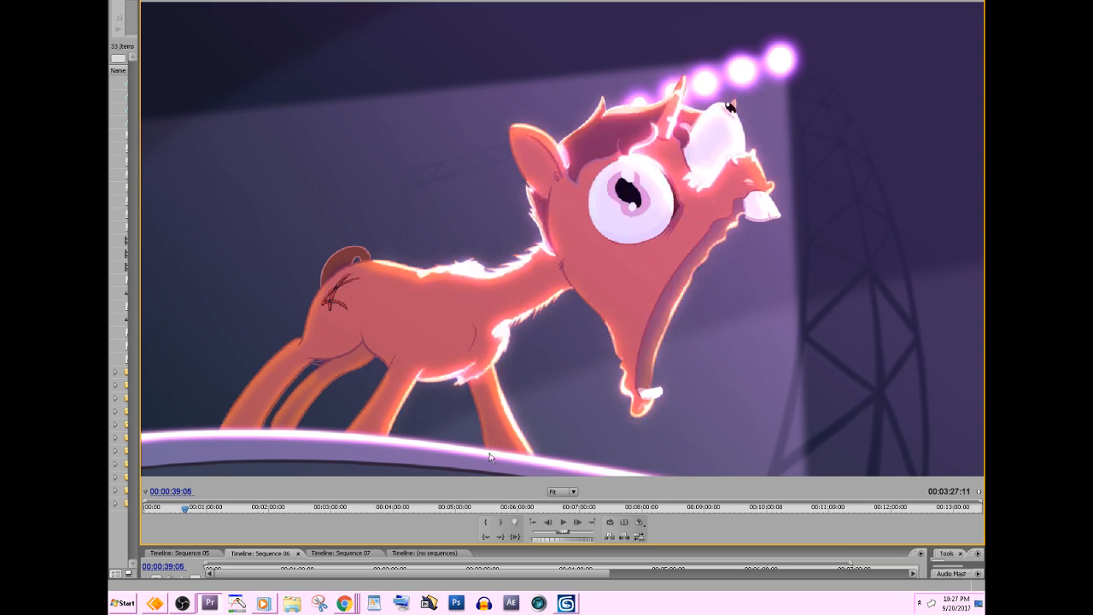
Advance frame by frame to 00:00:39:15, examining how the pony's eyes and jaw alternate between poses.
key("Right")
key("Right")
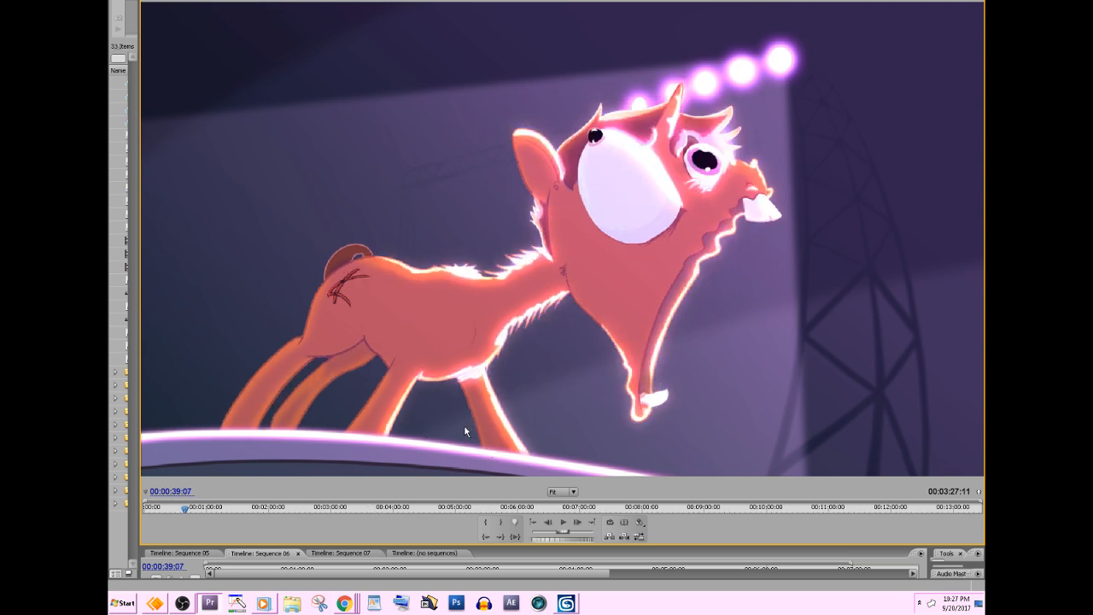
key("Right")
key("Right")
key("Right")
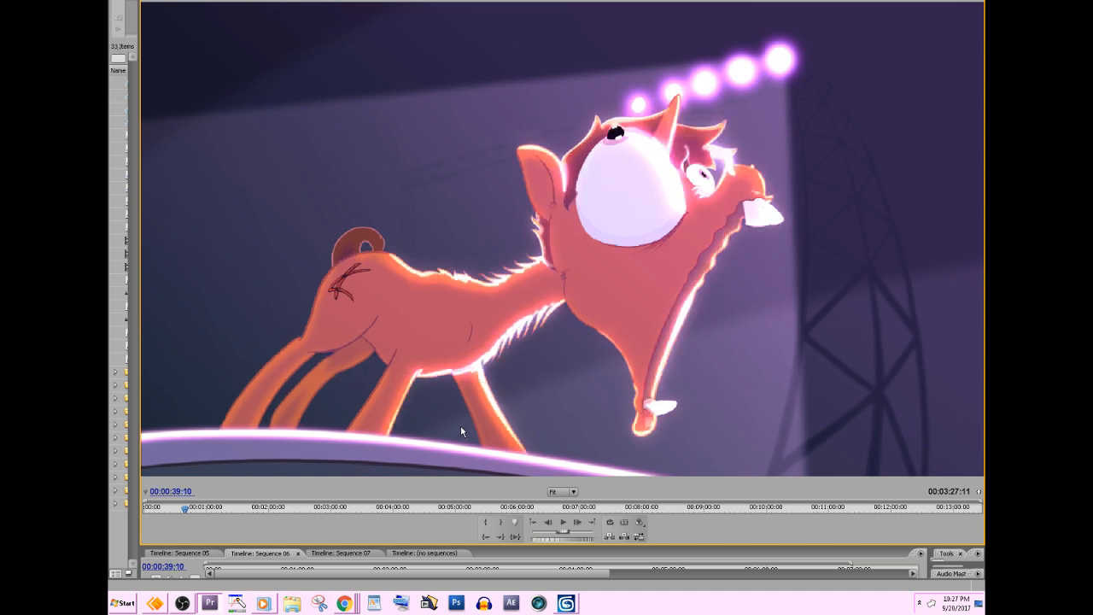
key("Right")
key("Right")
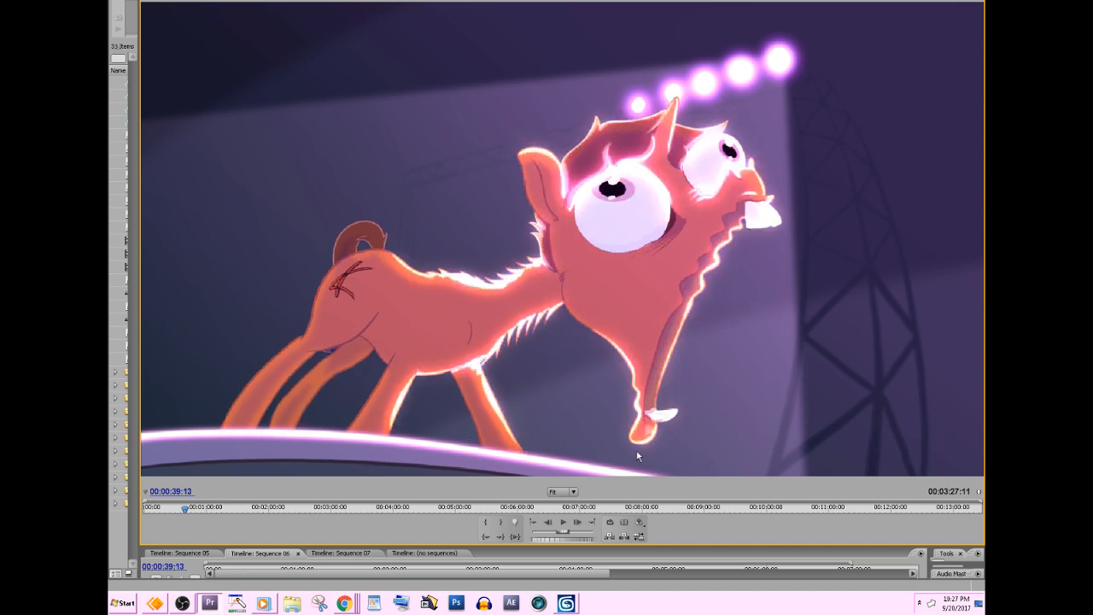
key("Right")
key("Right")
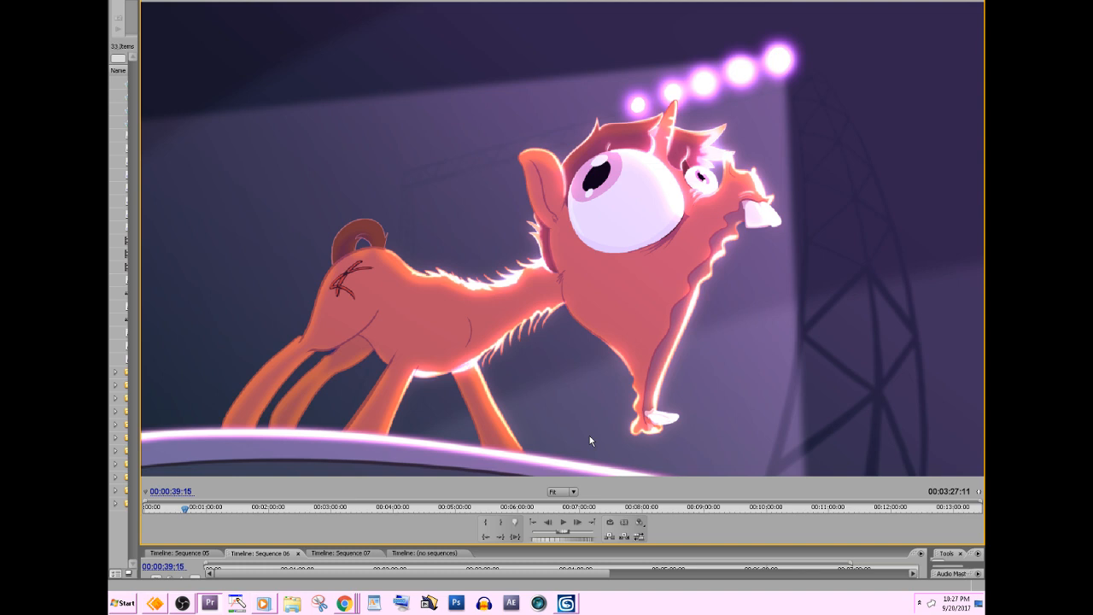
Switch to the on-screen drawing tool and paint a magenta block directly below the pony's lower jaw.
left_click(240, 606)
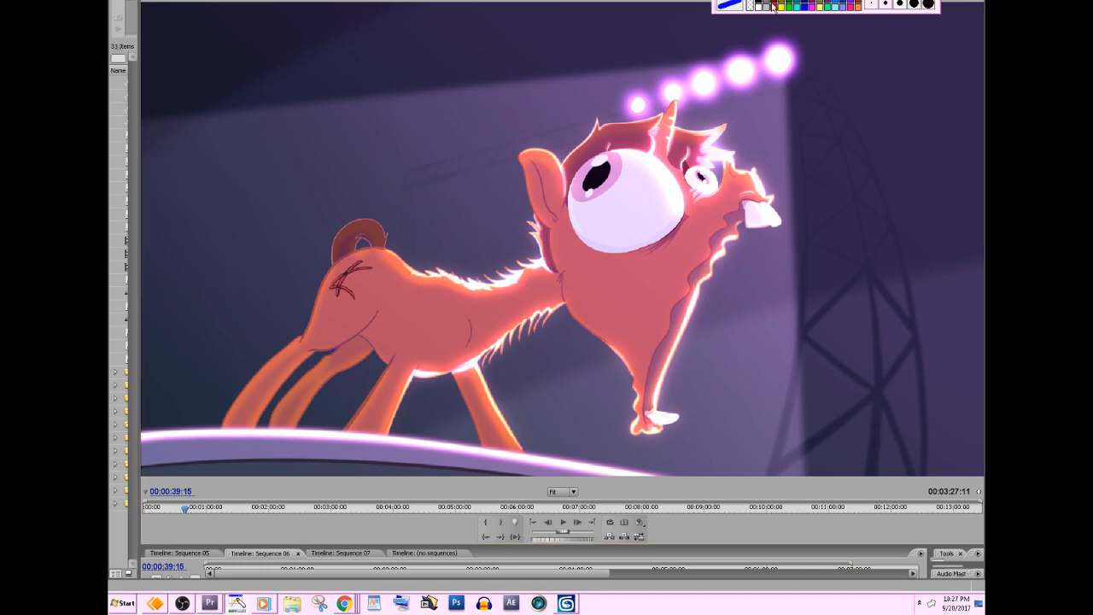
left_click(773, 6)
left_click(782, 6)
left_click(813, 4)
left_click_drag(658, 436, 639, 436)
left_click(818, 9)
mouse_move(651, 434)
left_mouse_down()
mouse_move(655, 475)
mouse_move(638, 475)
mouse_move(639, 428)
mouse_move(647, 469)
mouse_move(658, 444)
mouse_move(661, 461)
mouse_move(645, 475)
left_mouse_up()
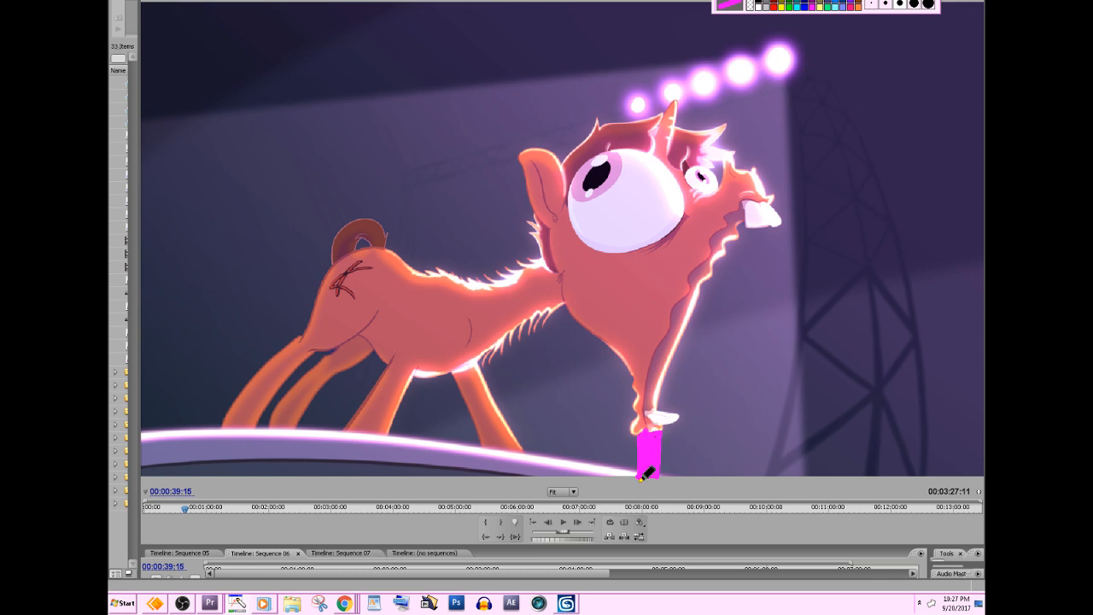
Paint yellow over the magenta block below the jaw and clear all the screen annotations.
left_click(784, 8)
mouse_move(637, 432)
left_mouse_down()
mouse_move(659, 432)
mouse_move(659, 474)
mouse_move(645, 455)
mouse_move(662, 434)
mouse_move(658, 466)
mouse_move(643, 446)
mouse_move(657, 435)
mouse_move(647, 451)
left_mouse_up()
key("ctrl+z")
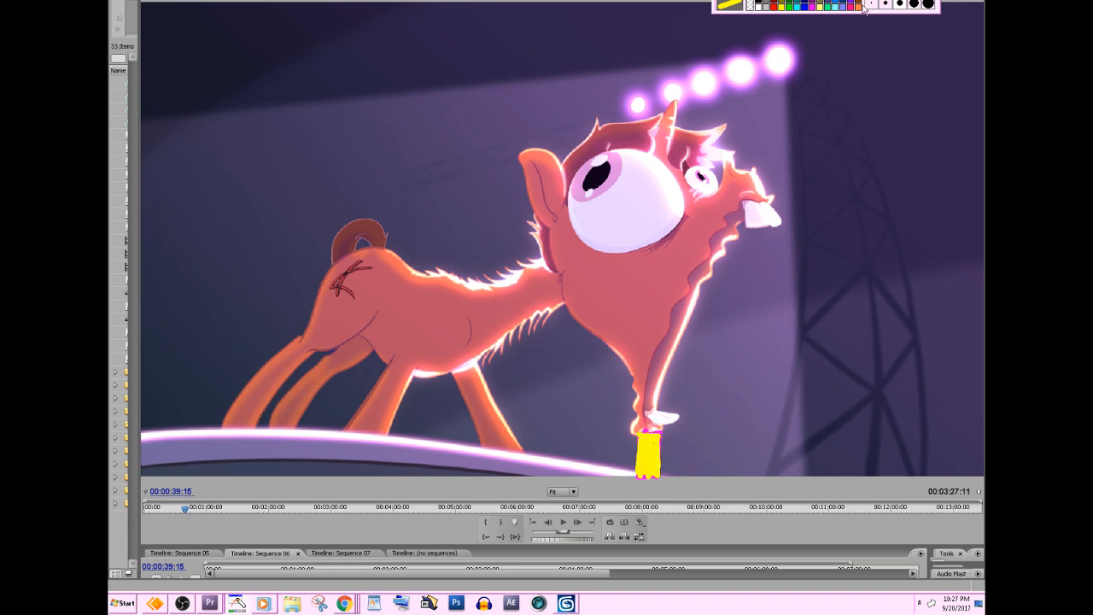
left_click(737, 2)
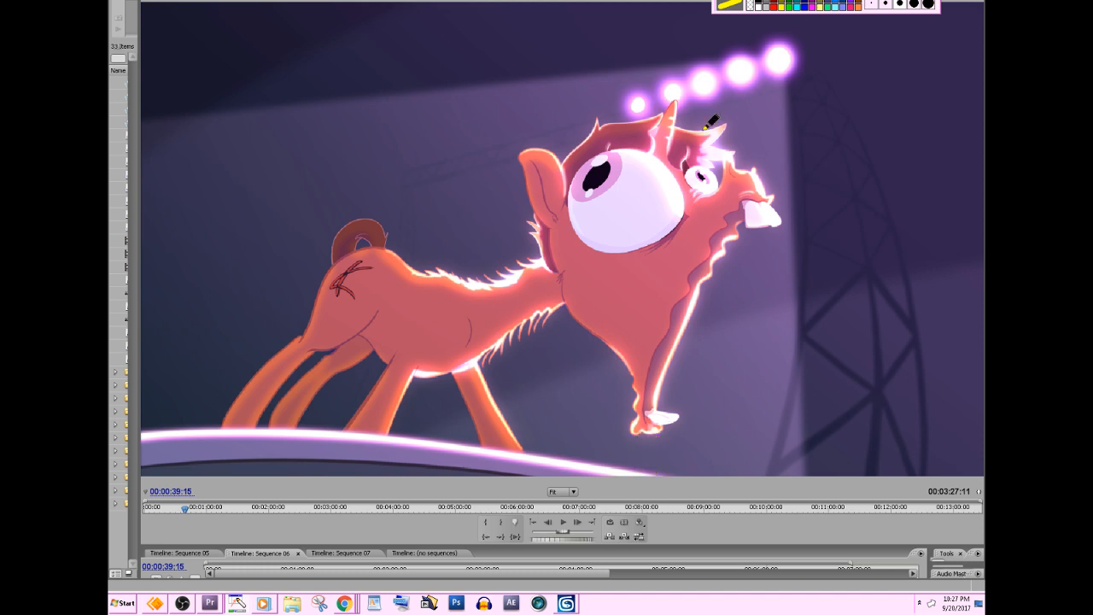
Return to Premiere Pro and step through the frames to 00:00:39:19, examining the transition into the pony's fall.
left_click(683, 528)
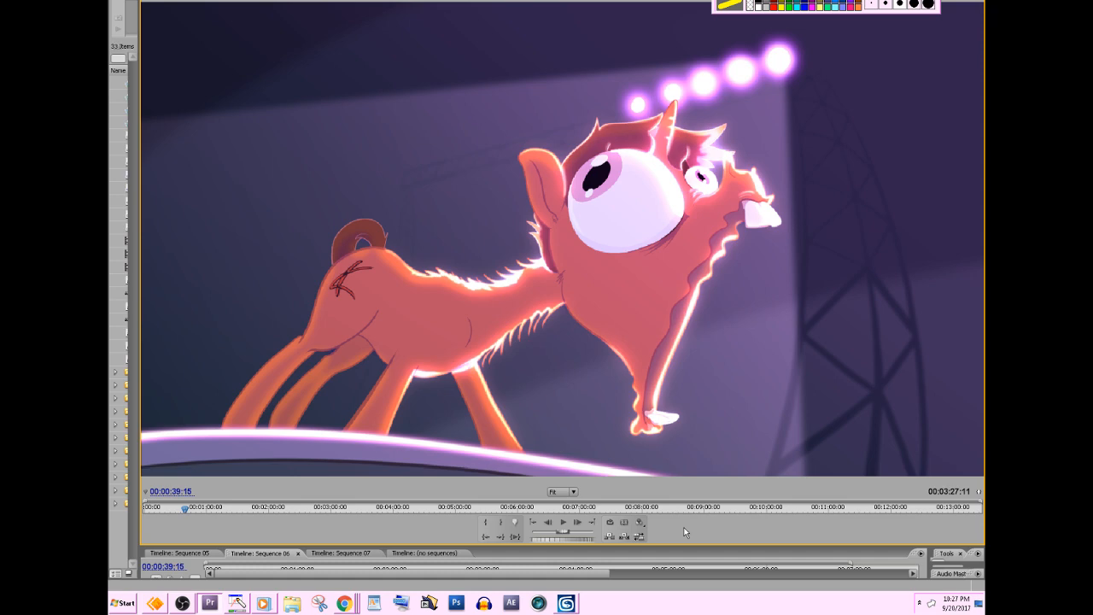
key("Right")
key("Right")
key("Right")
key("Right")
key("Left")
key("Left")
key("Left")
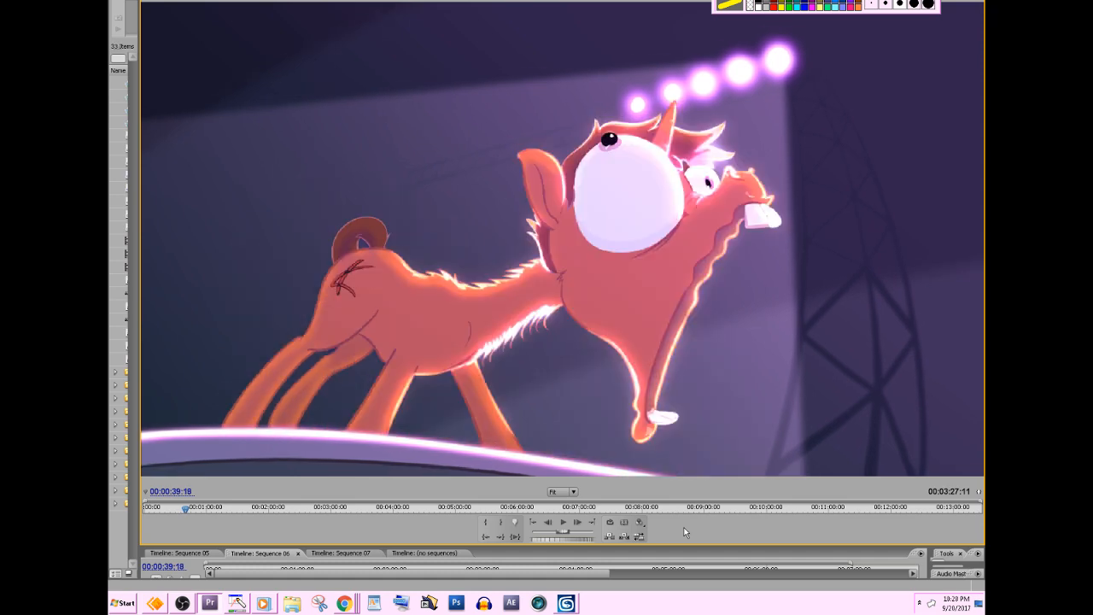
key("Right")
Compare the falling pose at 00:00:39:19 with the squashed pose at 00:00:39:20, ending on 00:00:39:19.
key("Right")
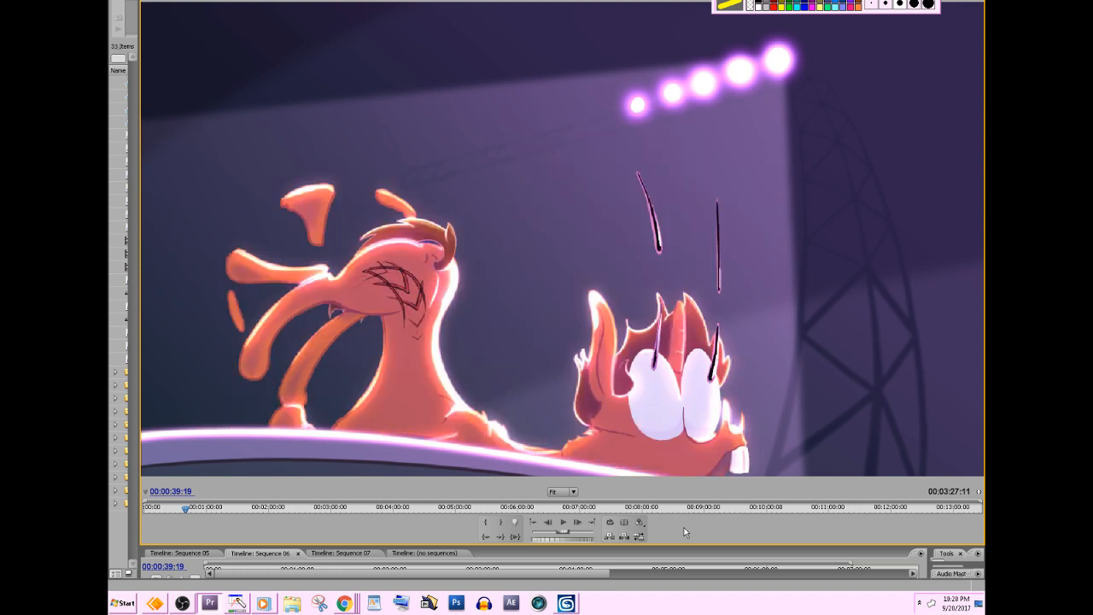
key("Right")
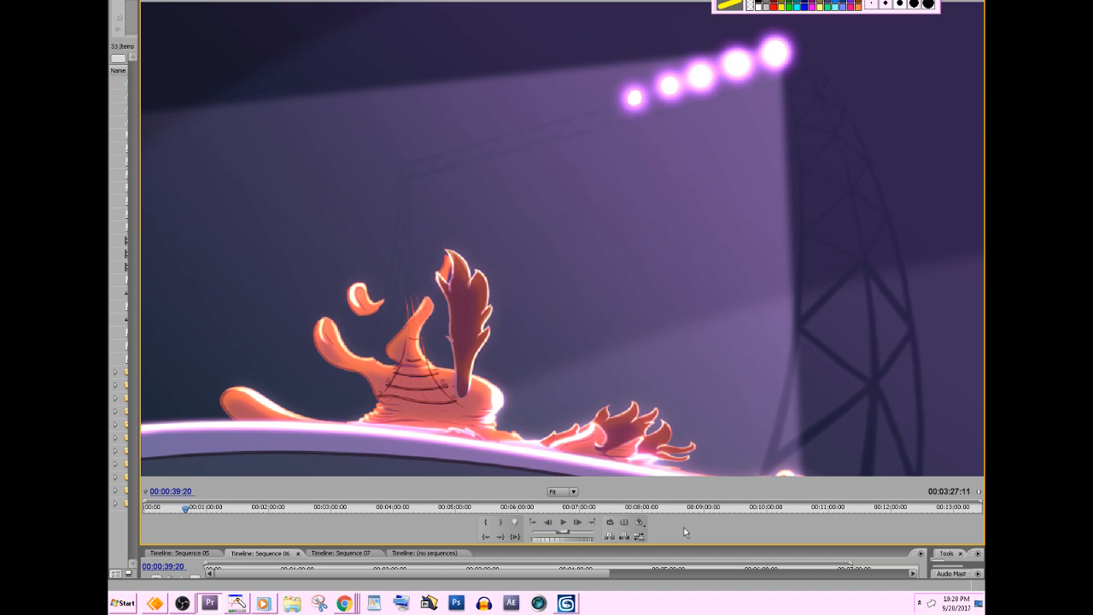
key("Left")
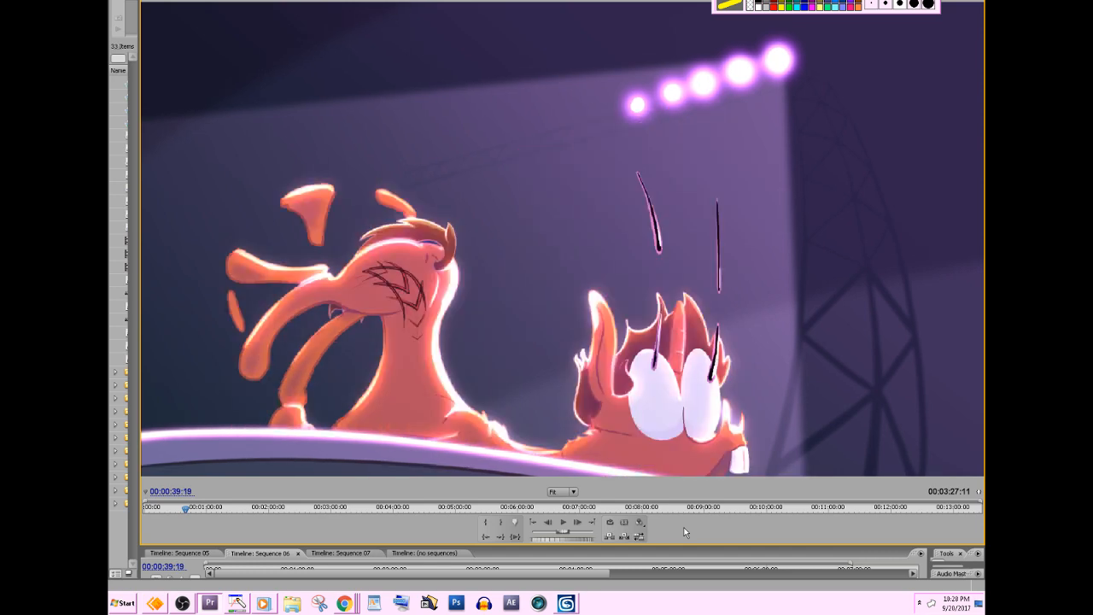
key("Right")
key("Left")
Outline the pony's stretched ear, horn and both eyes with tall yellow loops using the screen drawing tool.
left_click(781, 7)
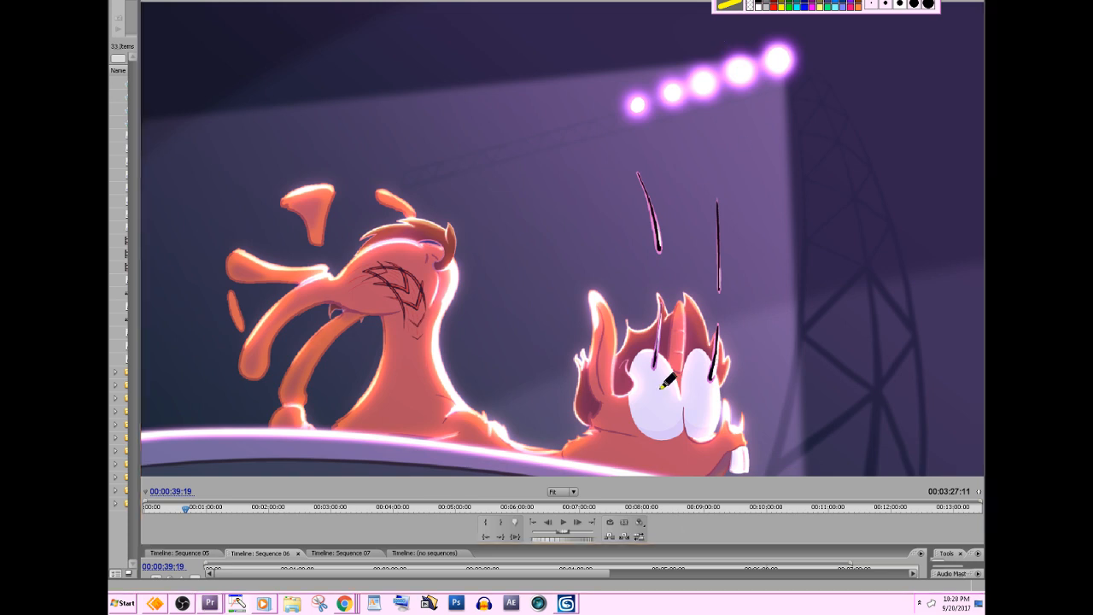
mouse_move(647, 439)
left_mouse_down()
mouse_move(635, 318)
mouse_move(677, 430)
left_mouse_up()
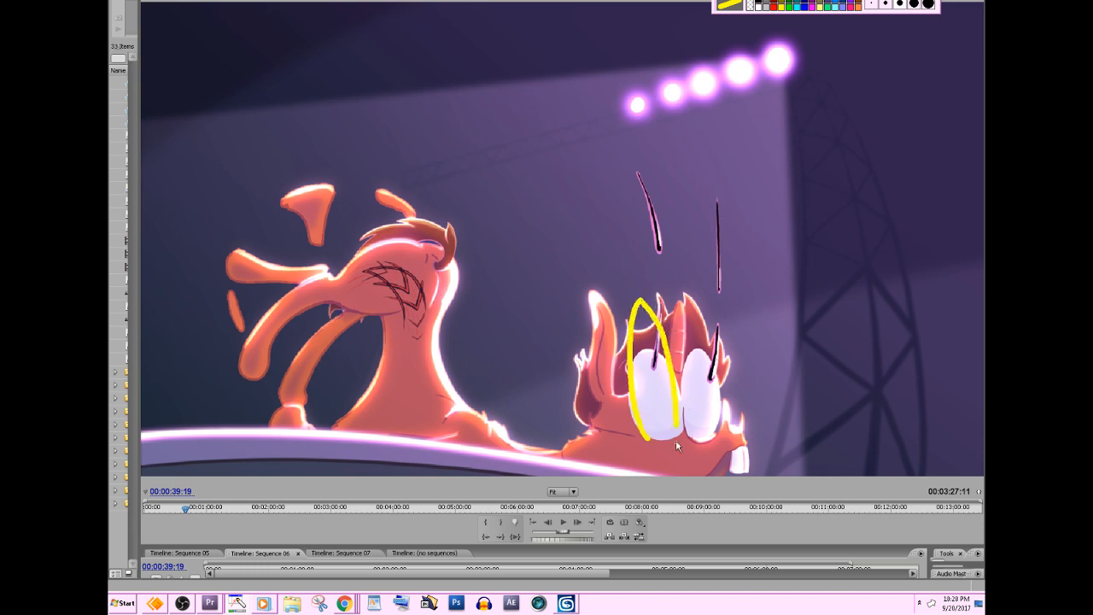
mouse_move(590, 406)
left_mouse_down()
mouse_move(599, 274)
mouse_move(615, 423)
left_mouse_up()
mouse_move(675, 380)
left_mouse_down()
mouse_move(670, 310)
mouse_move(690, 319)
mouse_move(680, 421)
mouse_move(713, 311)
mouse_move(716, 433)
left_mouse_up()
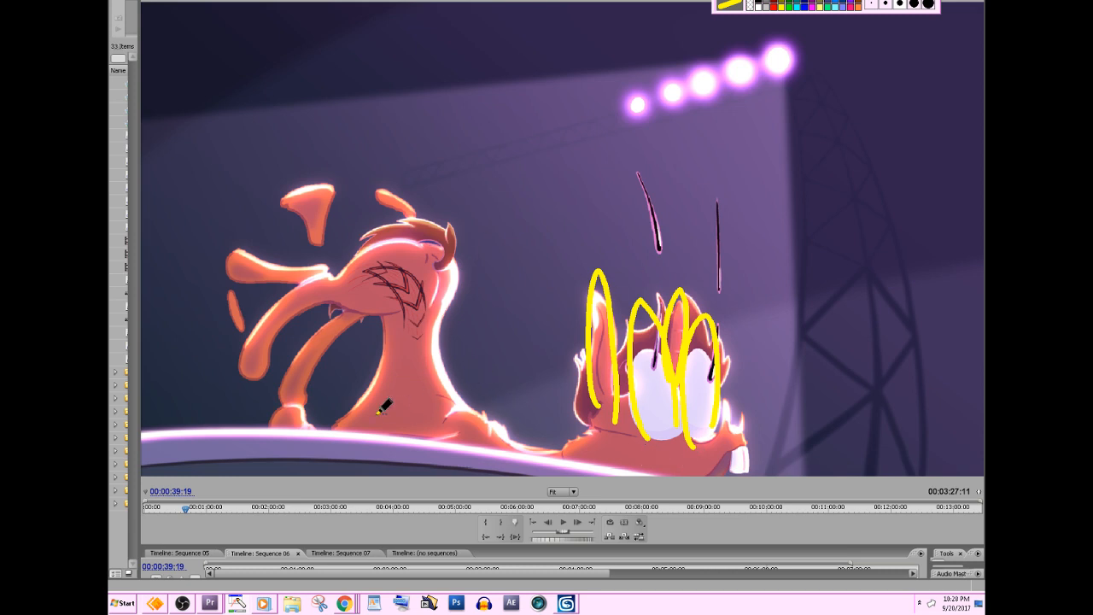
Outline in yellow the flattened body on the ground, the stretched torso above it and the rounded rump.
mouse_move(356, 400)
left_mouse_down()
mouse_move(487, 452)
mouse_move(442, 416)
mouse_move(357, 417)
left_mouse_up()
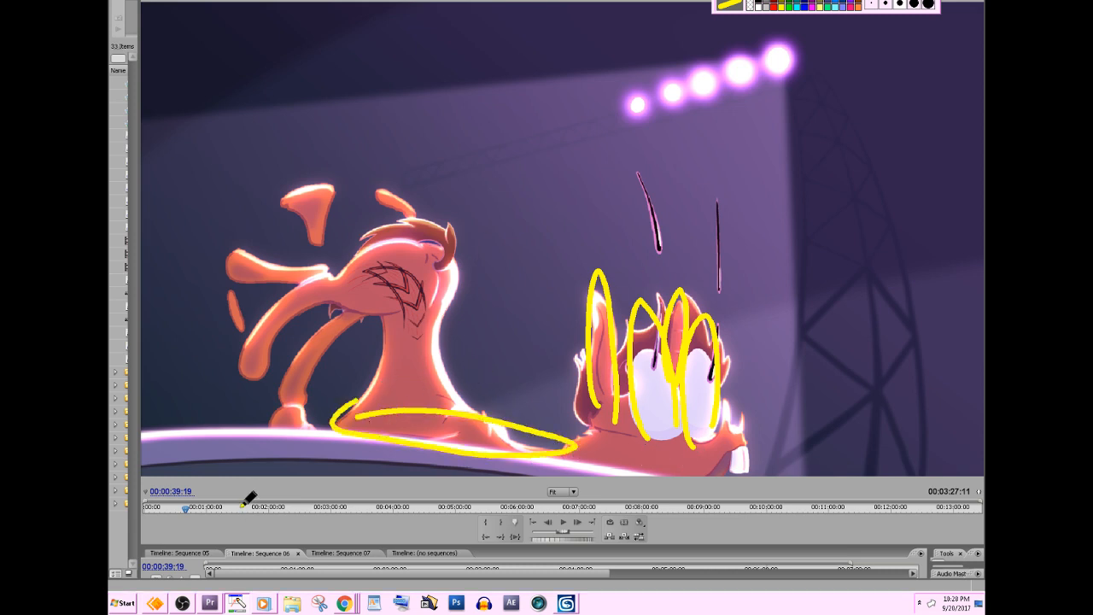
left_click_drag(439, 416, 483, 434)
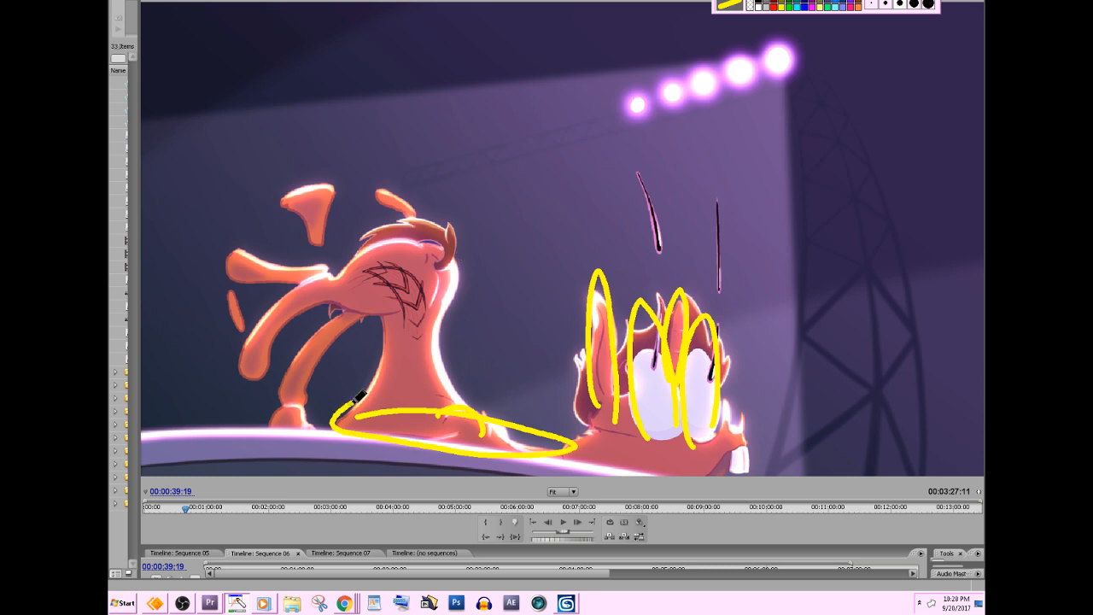
mouse_move(363, 397)
left_mouse_down()
mouse_move(378, 315)
mouse_move(377, 365)
mouse_move(354, 405)
mouse_move(388, 310)
mouse_move(427, 296)
mouse_move(445, 301)
mouse_move(458, 407)
left_mouse_up()
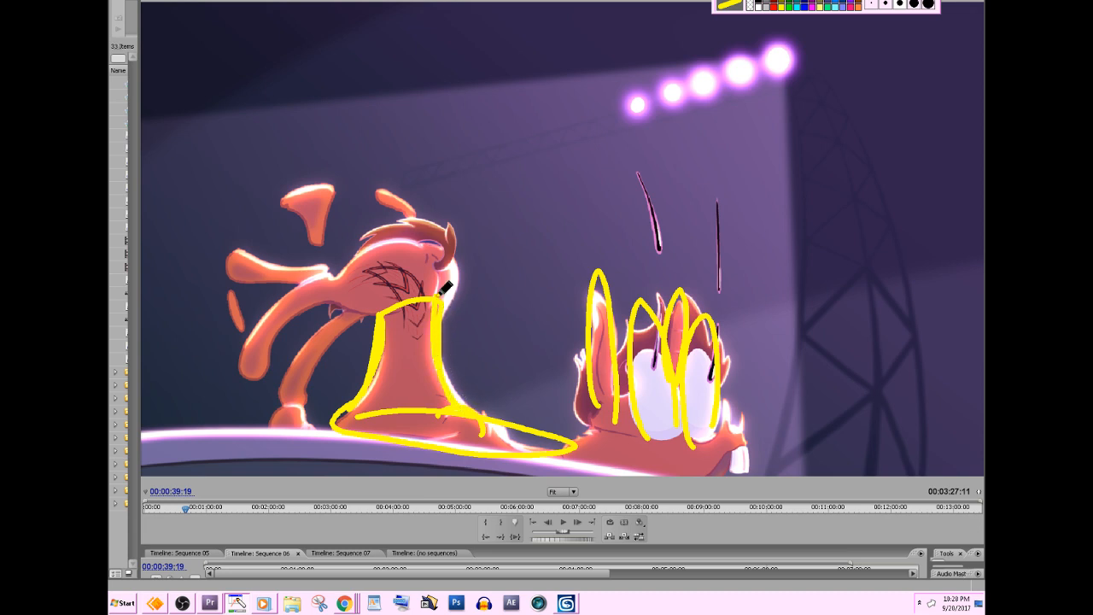
mouse_move(436, 292)
left_mouse_down()
mouse_move(359, 251)
mouse_move(367, 291)
left_mouse_up()
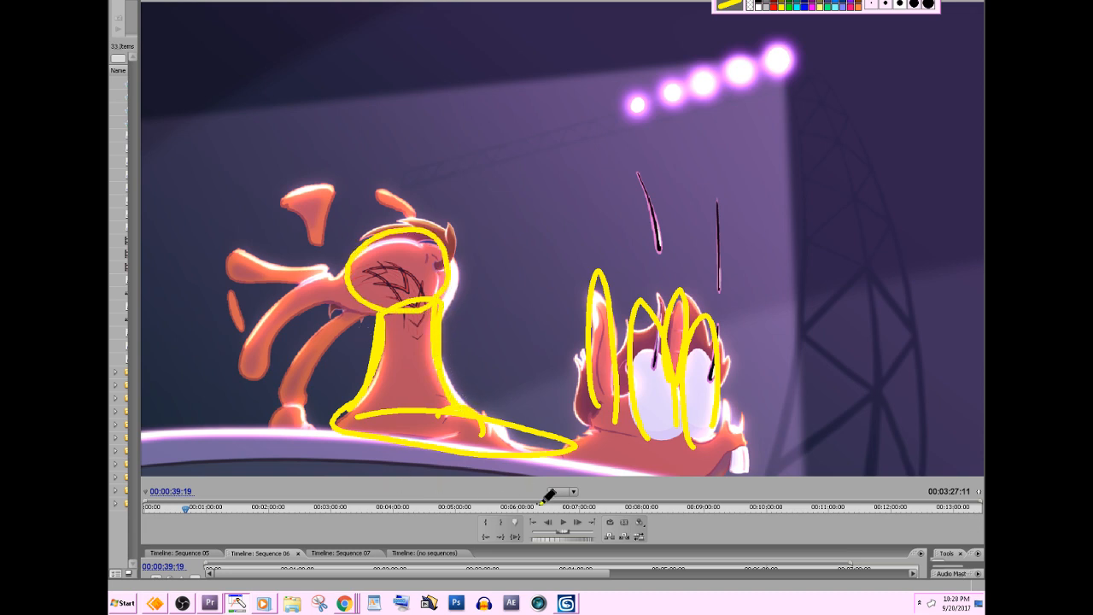
Draw a magenta arrow curving down around the pony's rump and clear all the screen annotations.
left_click(812, 7)
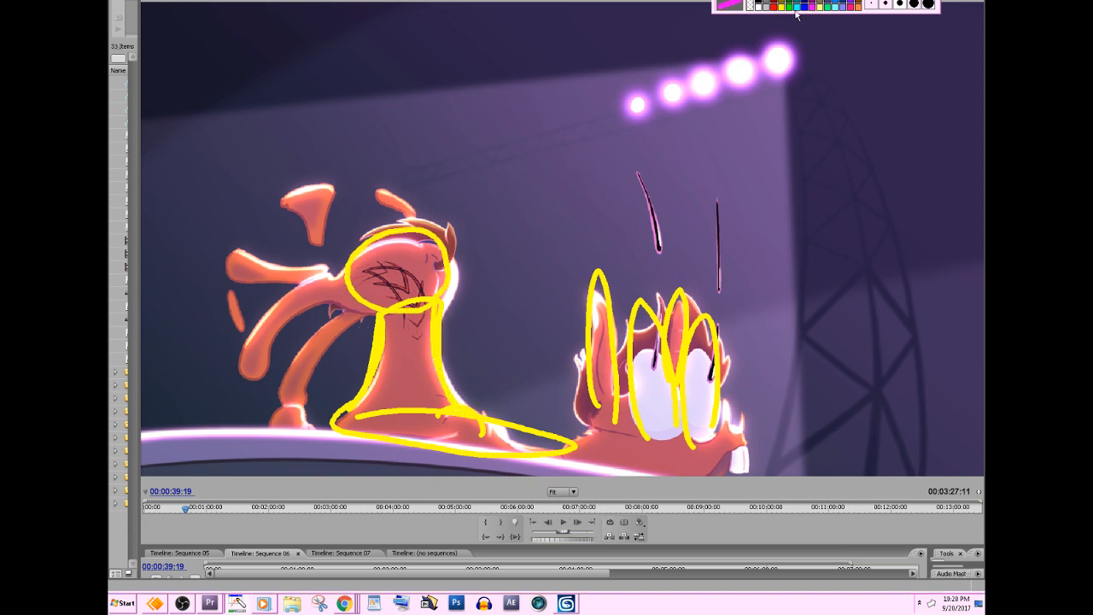
mouse_move(412, 194)
left_mouse_down()
mouse_move(491, 263)
mouse_move(476, 292)
mouse_move(501, 295)
mouse_move(478, 293)
mouse_move(485, 318)
left_mouse_up()
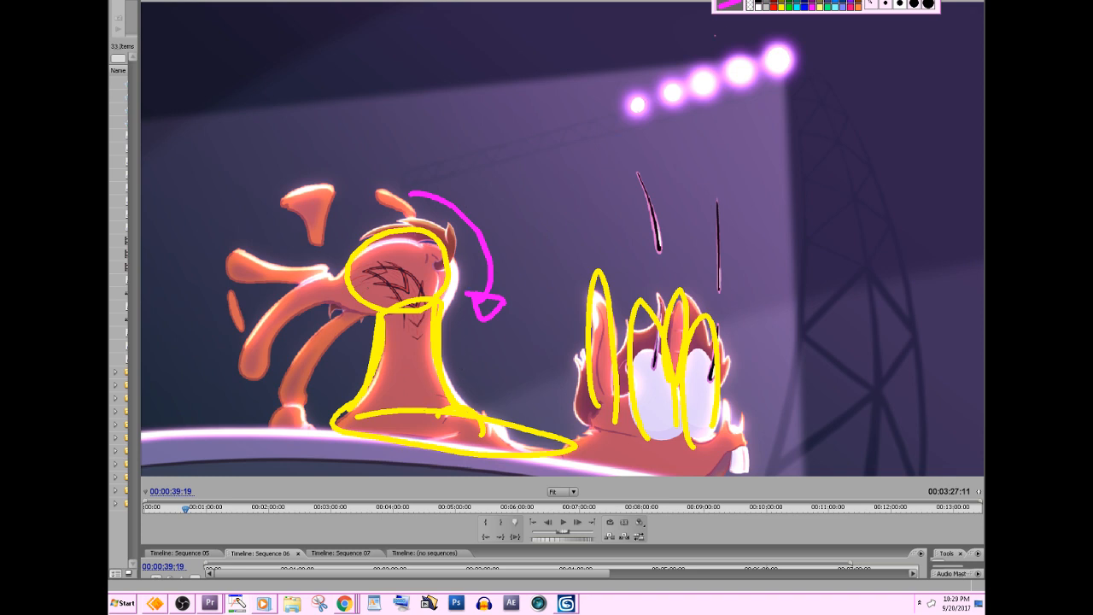
left_click(724, 3)
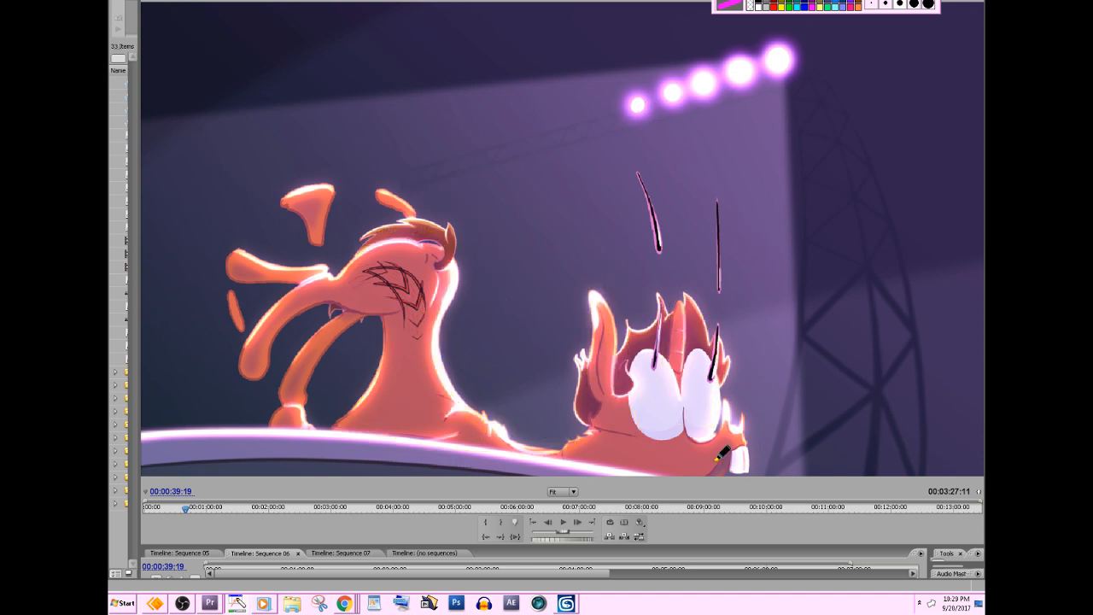
Return to Premiere Pro and compare the squashed pose at 00:00:39:20 with the recovered pose at 00:00:39:21.
left_click(680, 536)
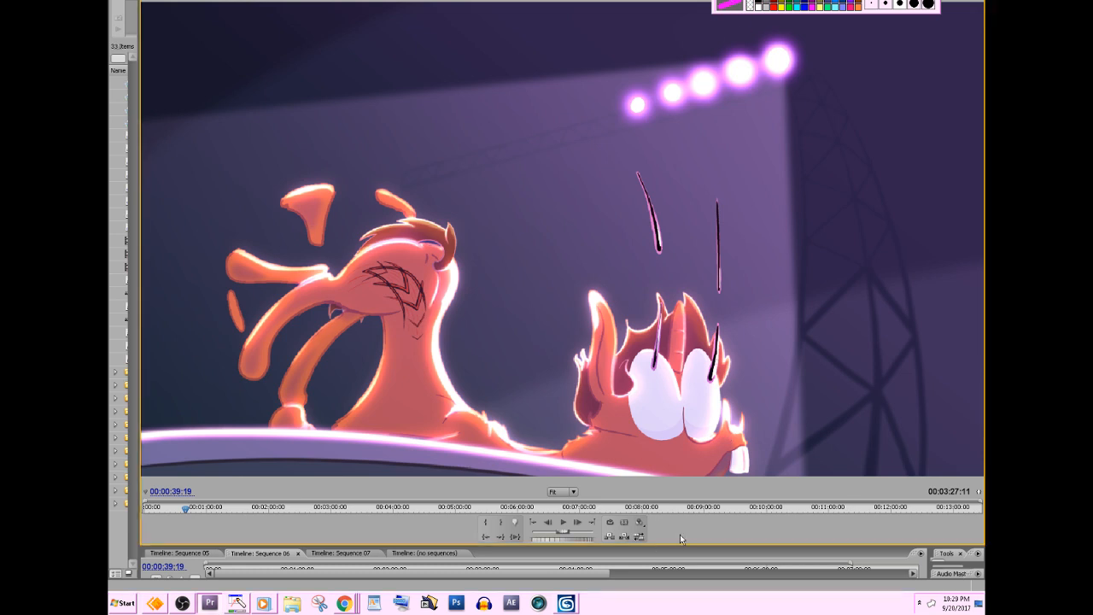
key("Right")
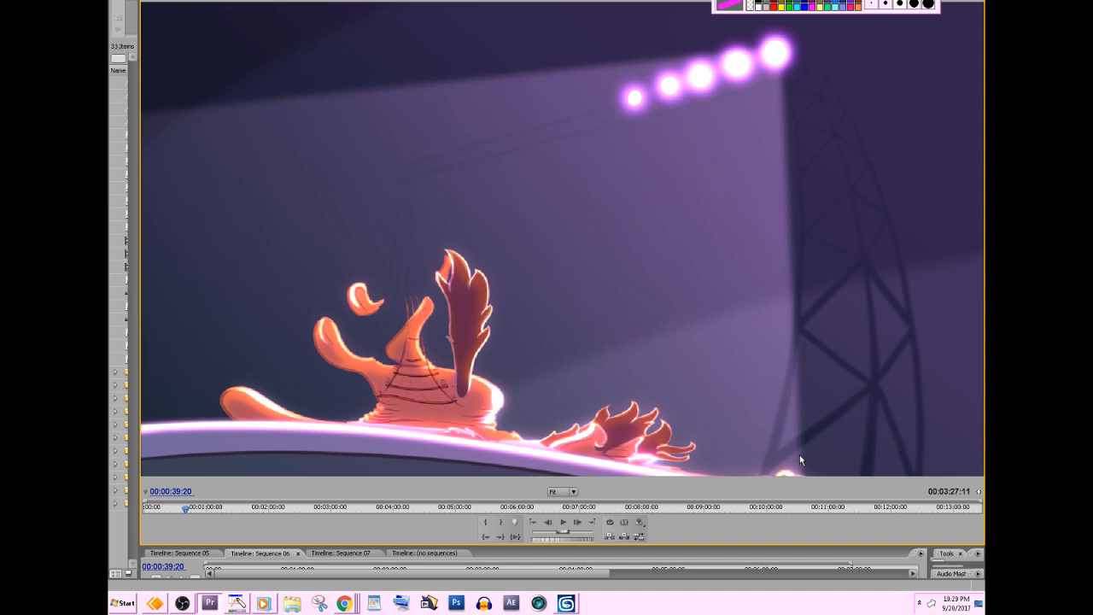
key("Right")
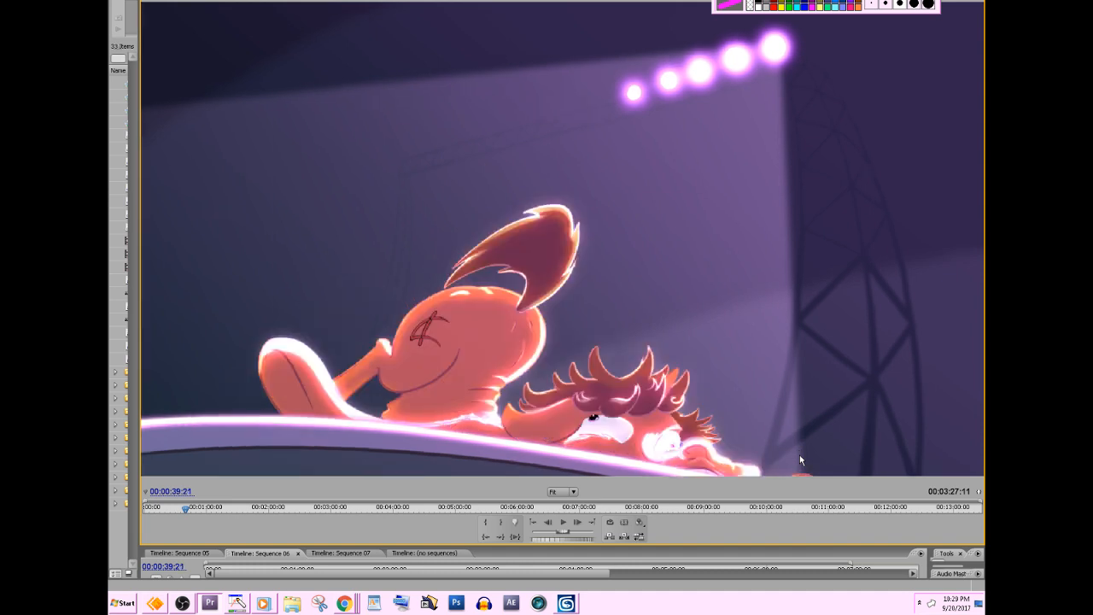
key("Left")
key("Right")
key("Left")
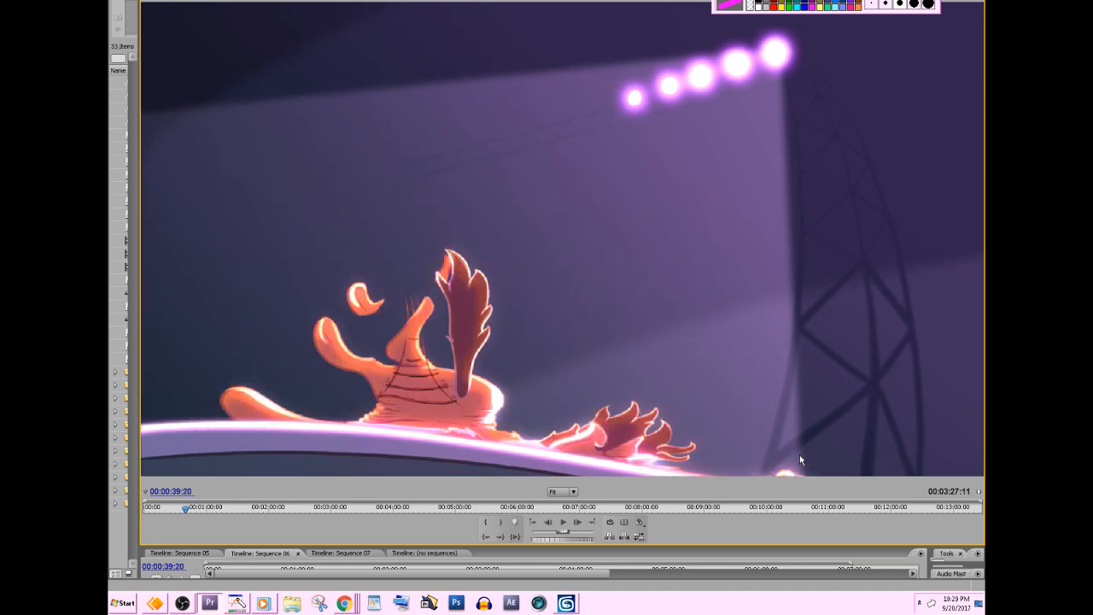
key("Right")
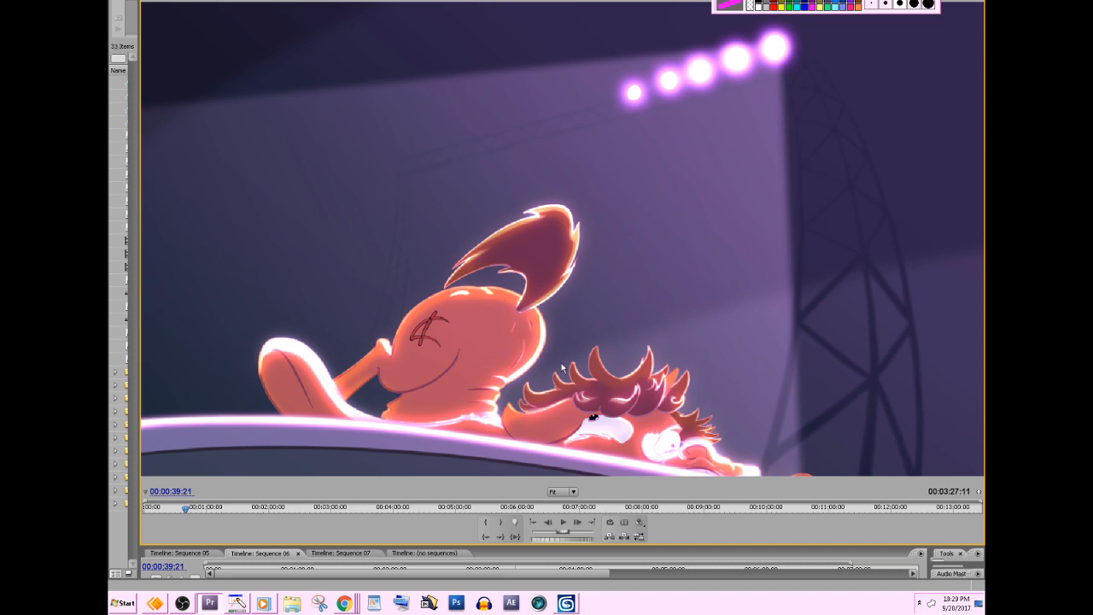
Advance frame by frame past 00:00:40:01 to examine how the pony's tail and hair settle after the impact.
key("Right")
key("Right")
key("Right")
key("Right")
key("Right")
key("Right")
key("Right")
key("Right")
key("Right")
key("Right")
key("Right")
key("Right")
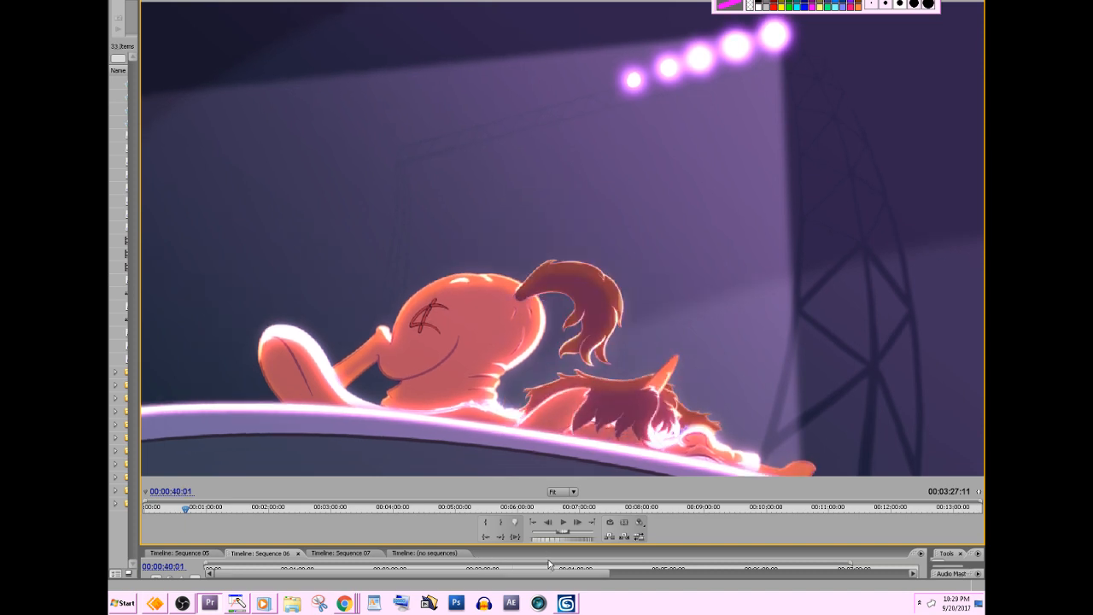
key("Right")
key("Right")
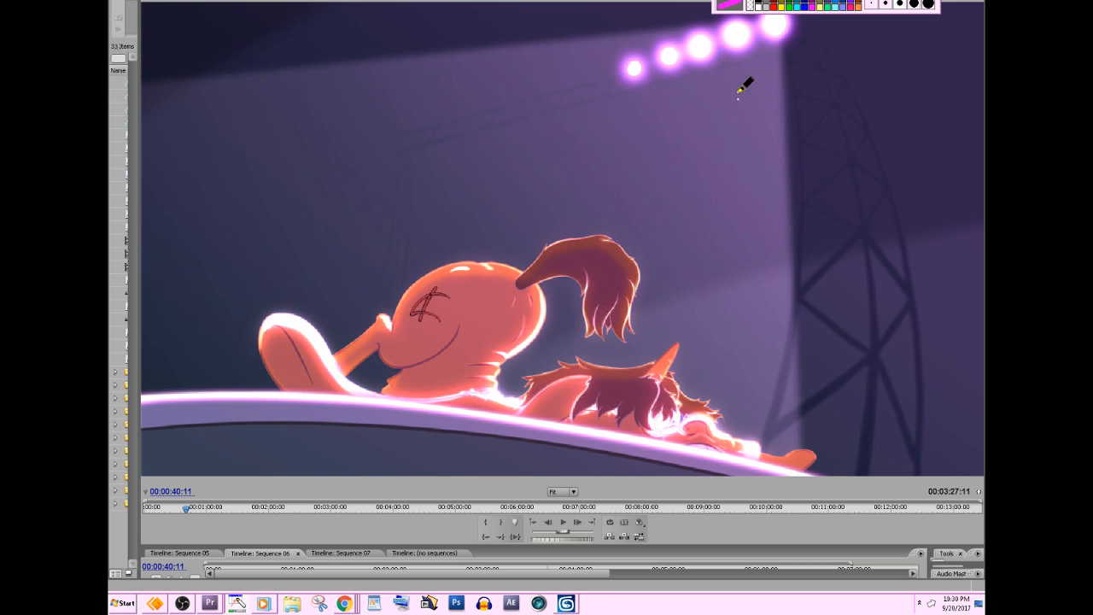
Clear the screen annotations and step the pony animation back frame by frame from 00:00:41:01 to 00:00:40:22.
left_click(716, 3)
left_click(674, 521)
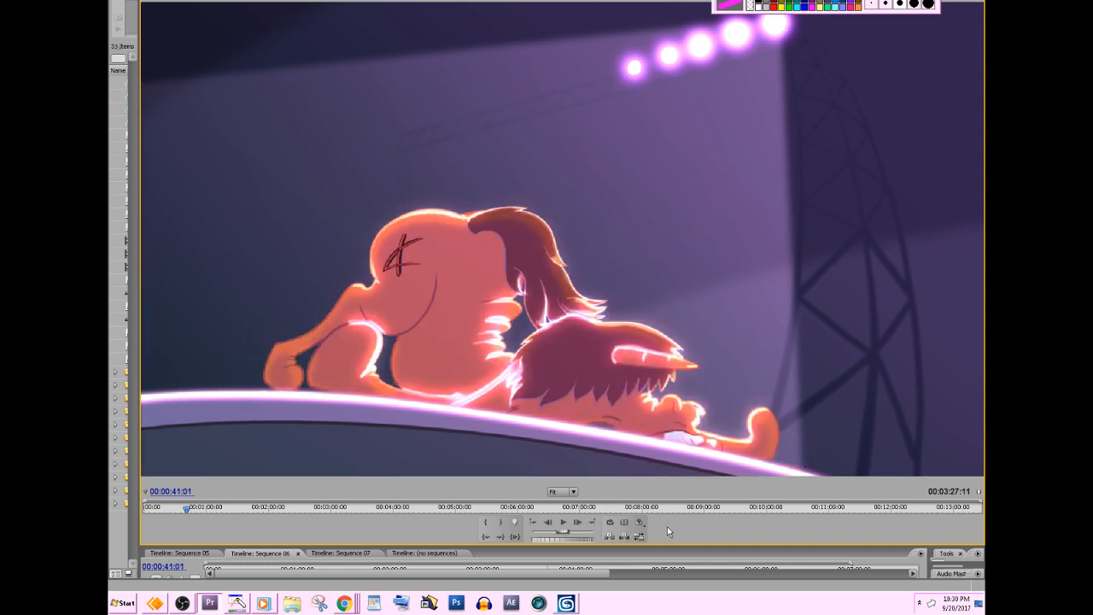
key("Left")
key("Left")
key("Left")
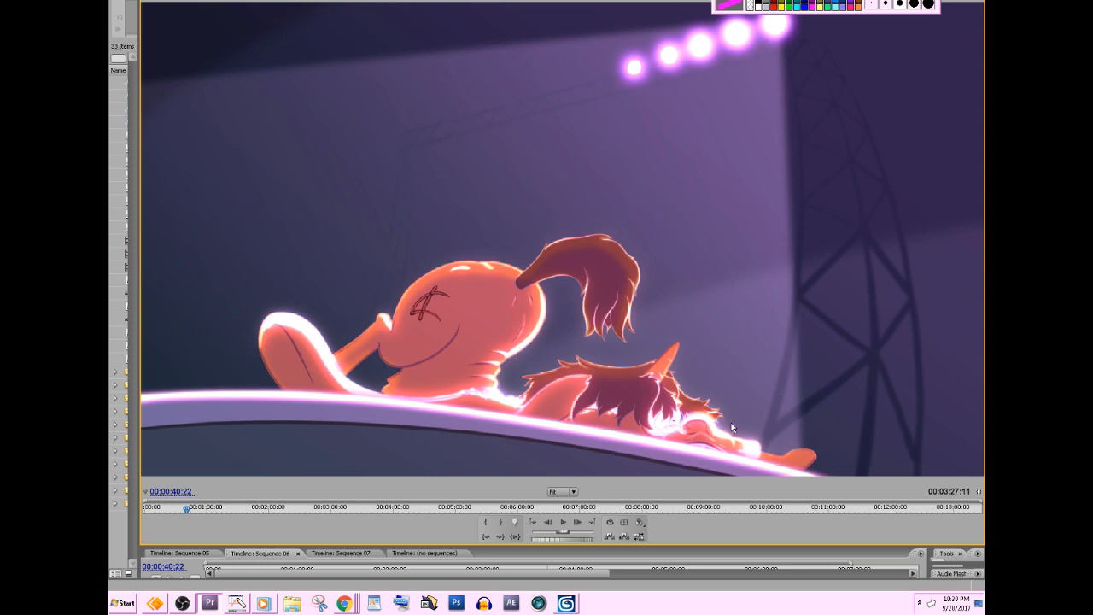
Step forward to 00:00:41:02 and back to 00:00:41:00 to compare the flattened pony with its rebounding pose.
key("Right")
key("Right")
key("Right")
key("Right")
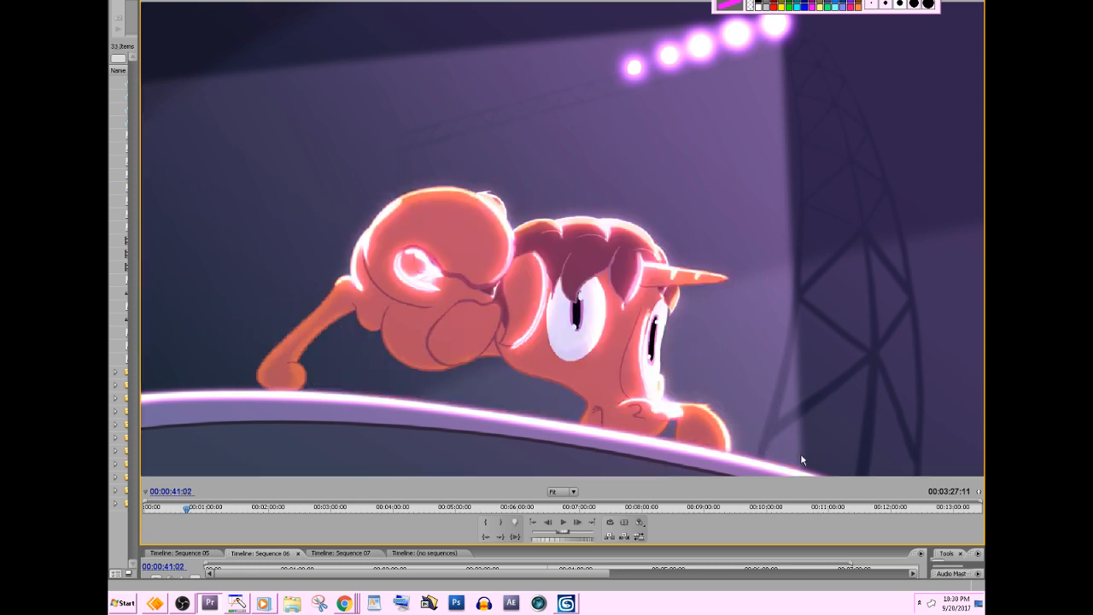
key("Left")
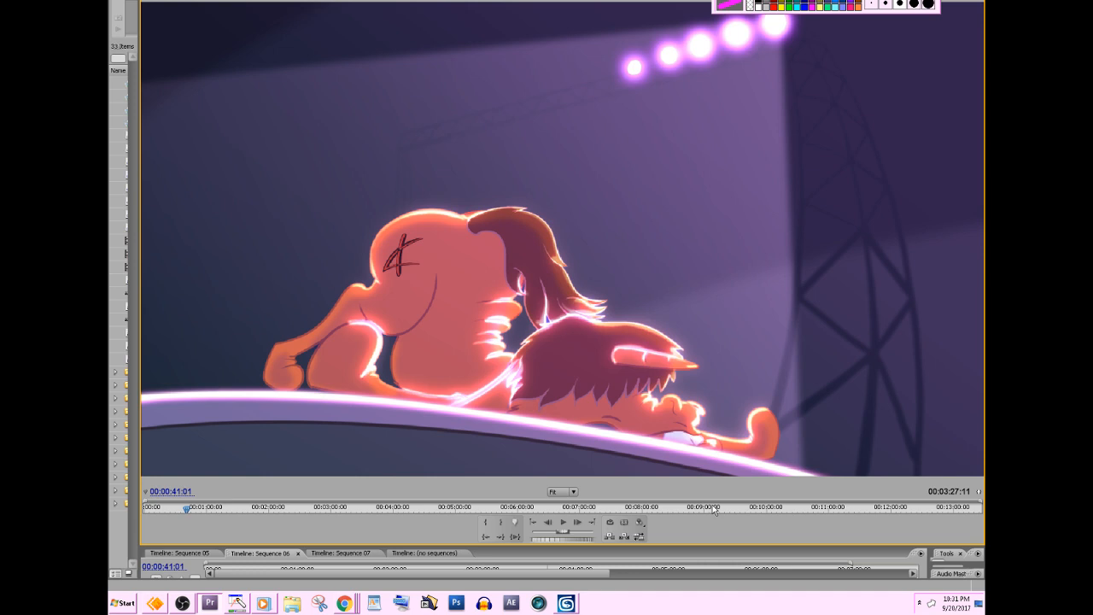
key("Left")
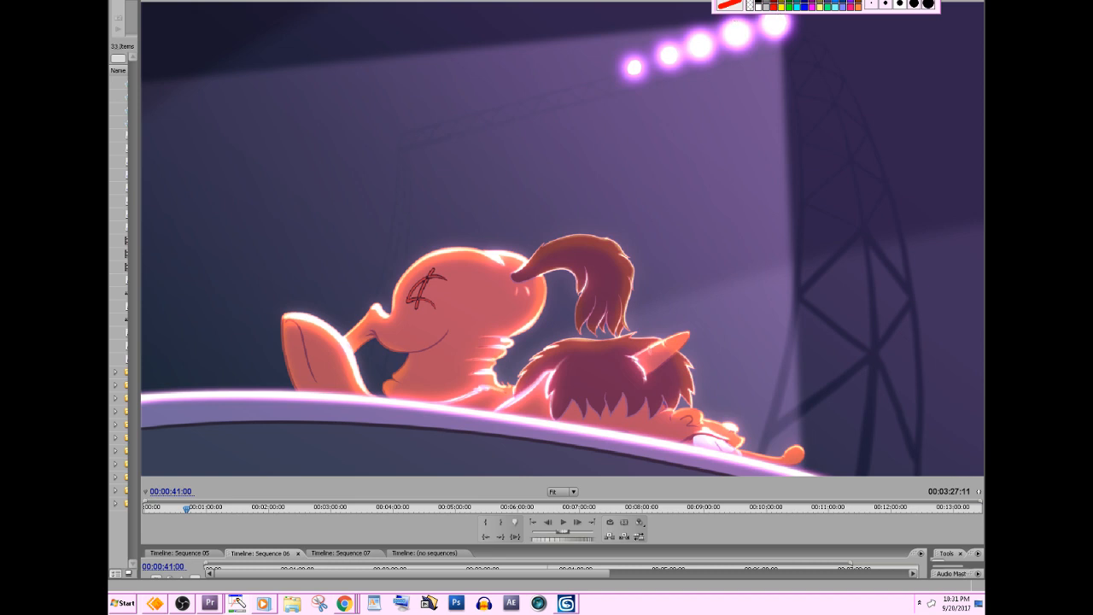
Draw a red ellipse around the pony's rump and a long flat red outline along its body, and clear the annotations.
mouse_move(331, 381)
left_mouse_down()
mouse_move(521, 304)
mouse_move(418, 222)
mouse_move(388, 375)
mouse_move(369, 371)
mouse_move(369, 381)
mouse_move(395, 376)
left_mouse_up()
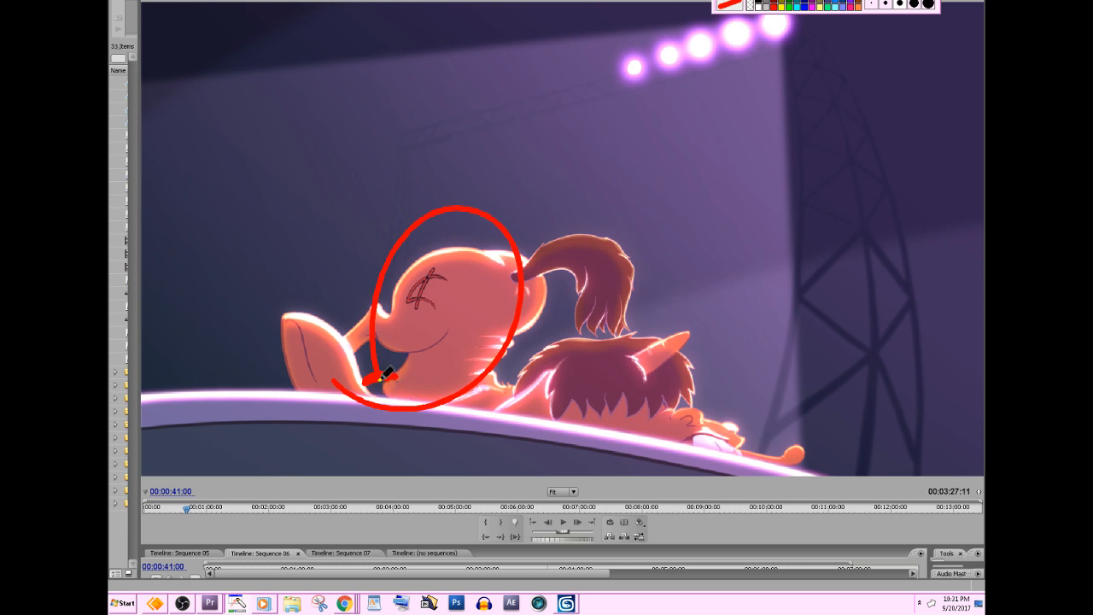
mouse_move(383, 378)
left_mouse_down()
mouse_move(420, 391)
mouse_move(418, 379)
mouse_move(425, 397)
mouse_move(400, 390)
mouse_move(742, 412)
mouse_move(788, 465)
left_mouse_up()
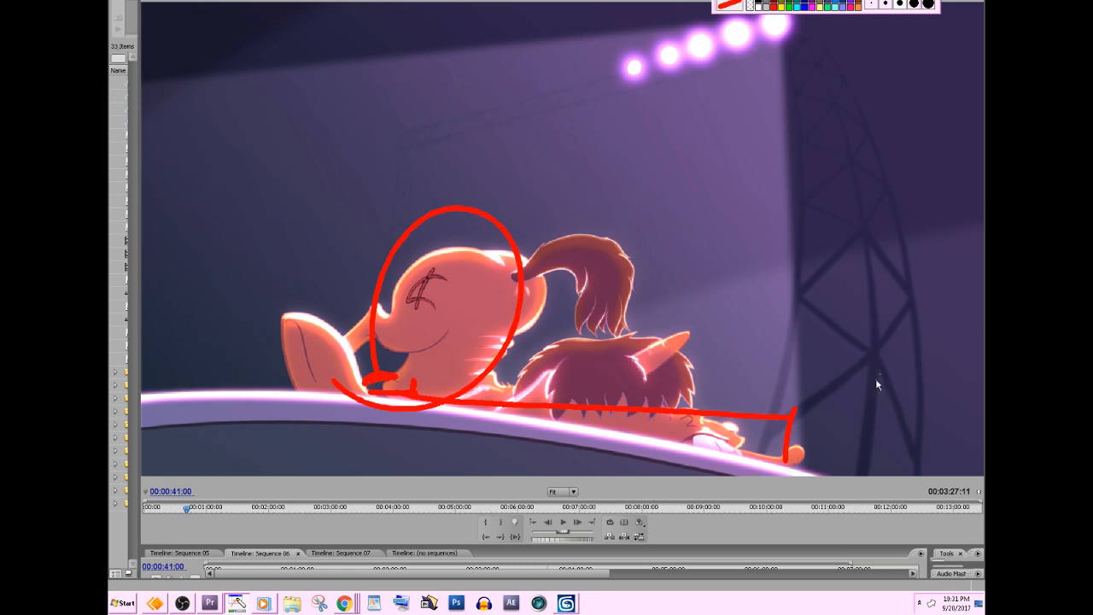
left_click_drag(823, 181, 792, 122)
key("Escape")
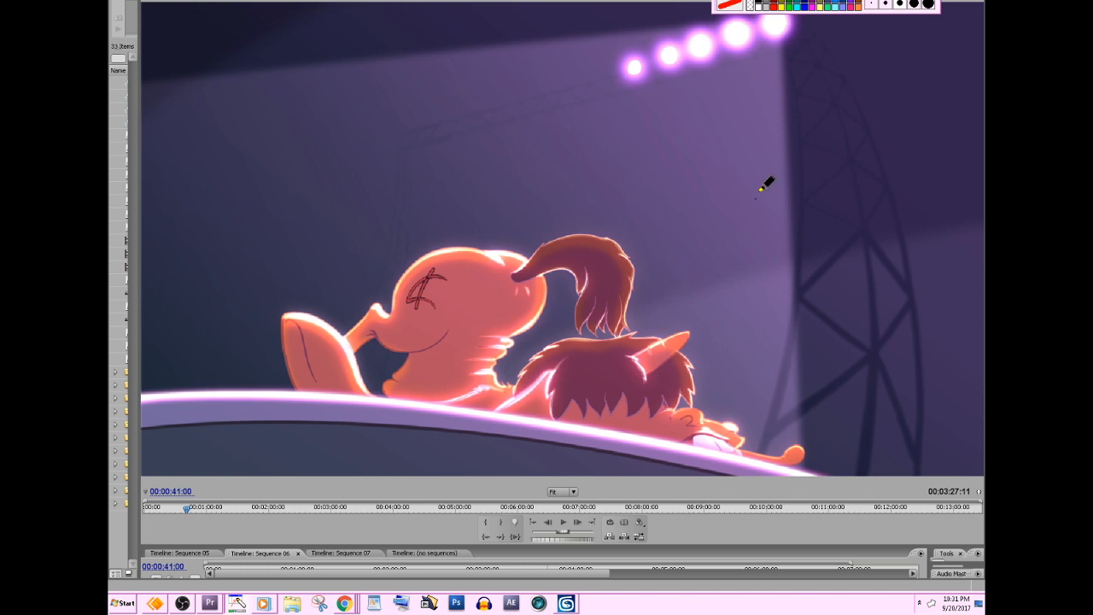
Draw a sweeping red curve from the pony's rump over its head, clear it, and return to Premiere Pro.
mouse_move(741, 317)
left_mouse_down()
mouse_move(645, 275)
mouse_move(747, 284)
mouse_move(648, 308)
left_mouse_up()
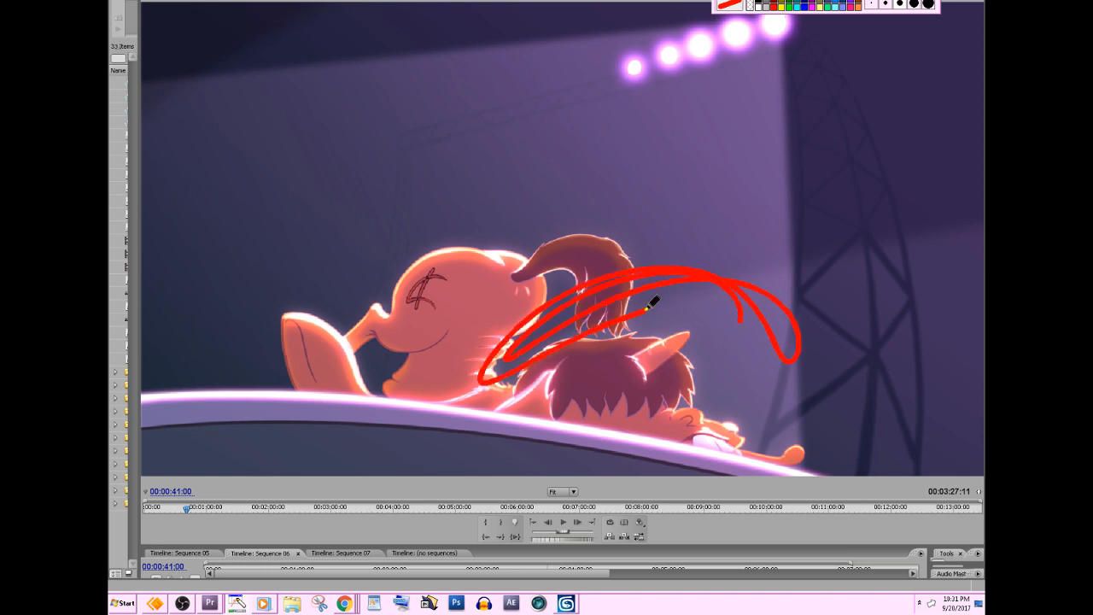
key("Escape")
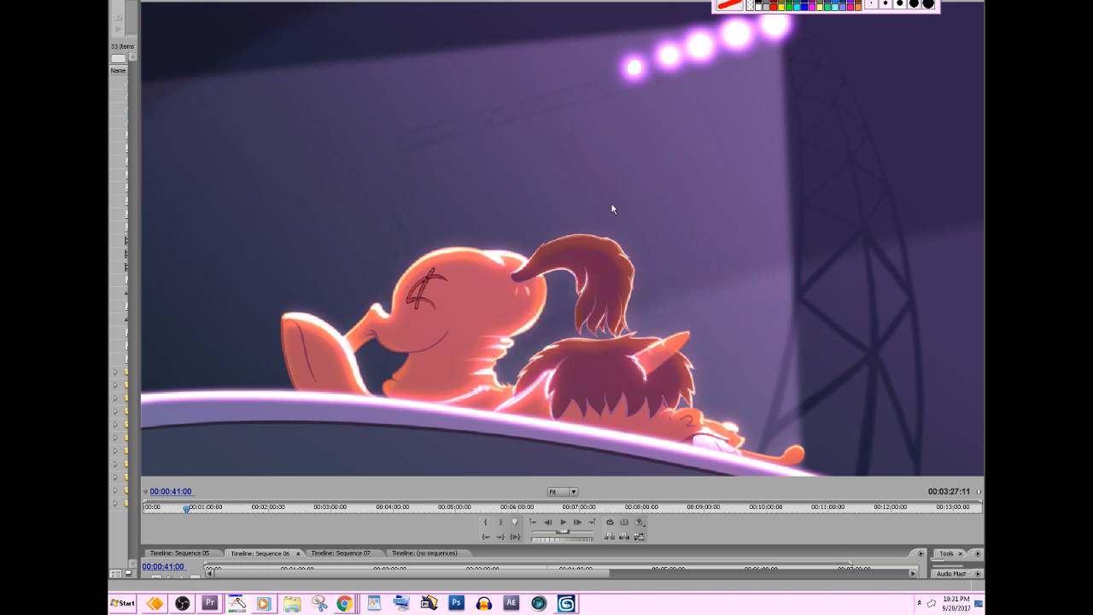
left_click(363, 340)
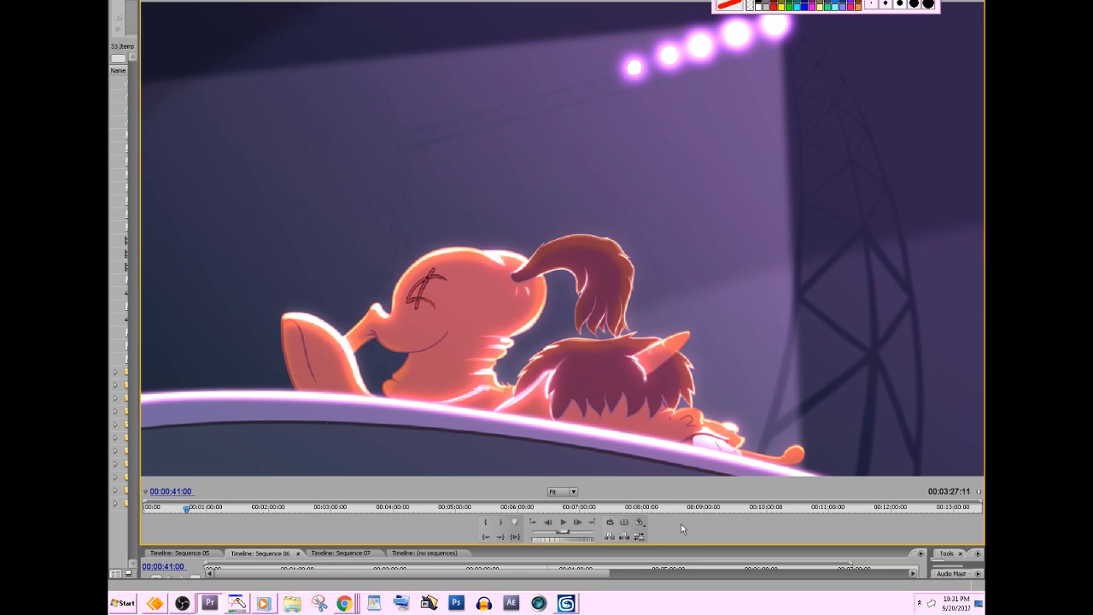
Advance frame by frame from 00:00:41:00 to 00:00:41:09 to examine how the pony's head stretches and squashes.
key("Right")
key("Right")
key("Right")
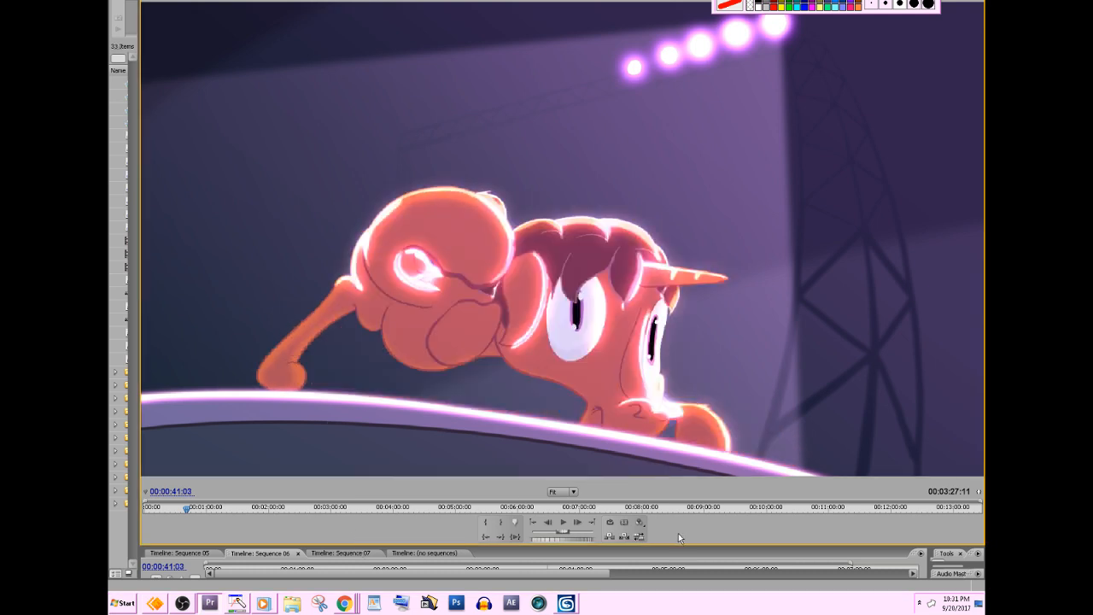
key("Right")
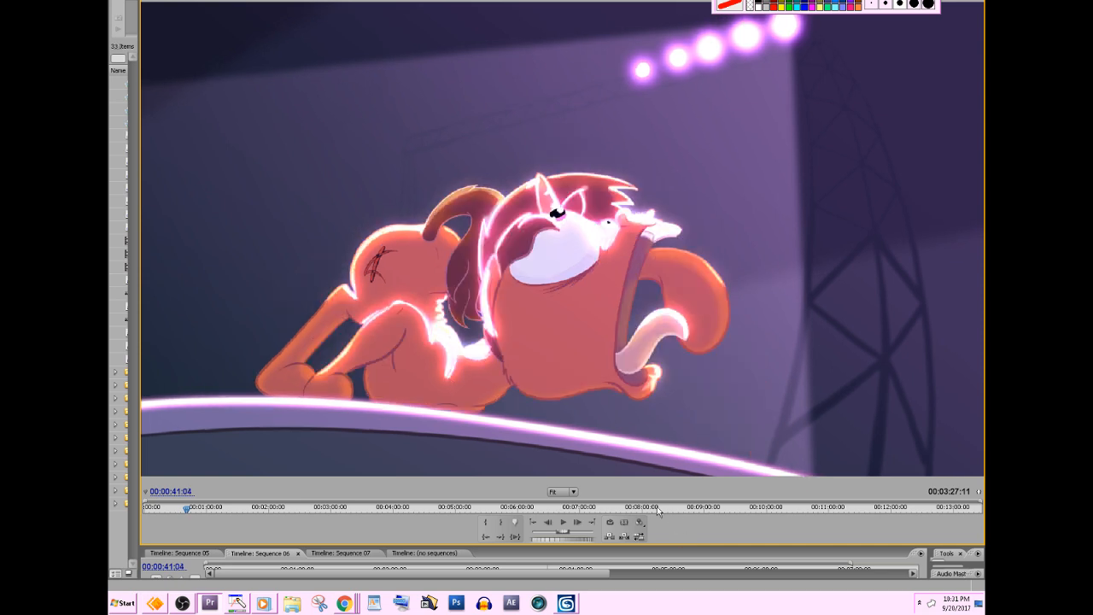
key("Right")
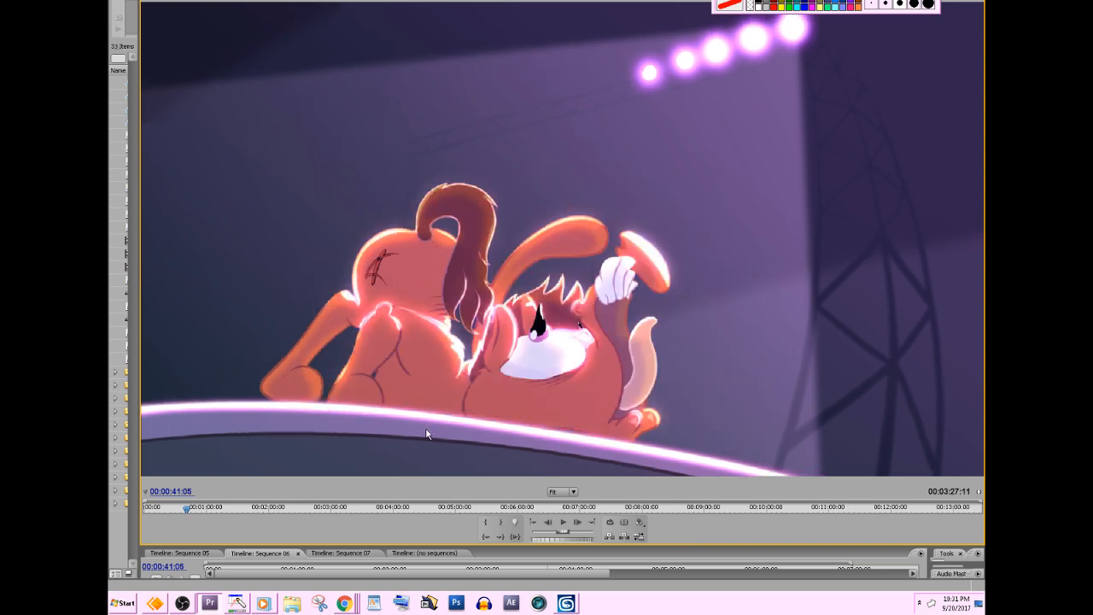
key("Right")
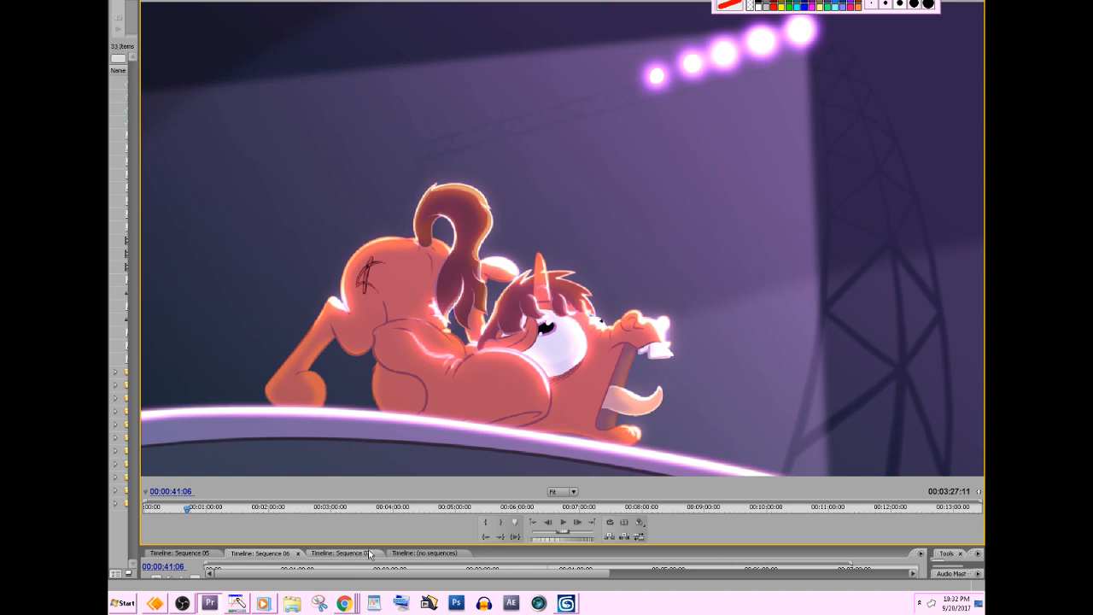
key("Right")
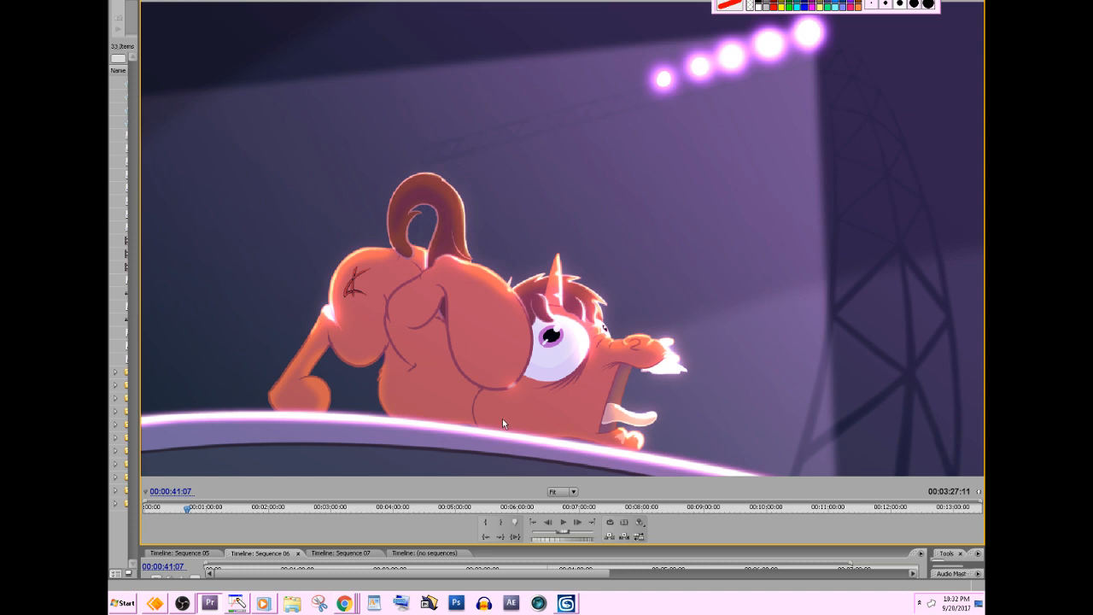
key("Right")
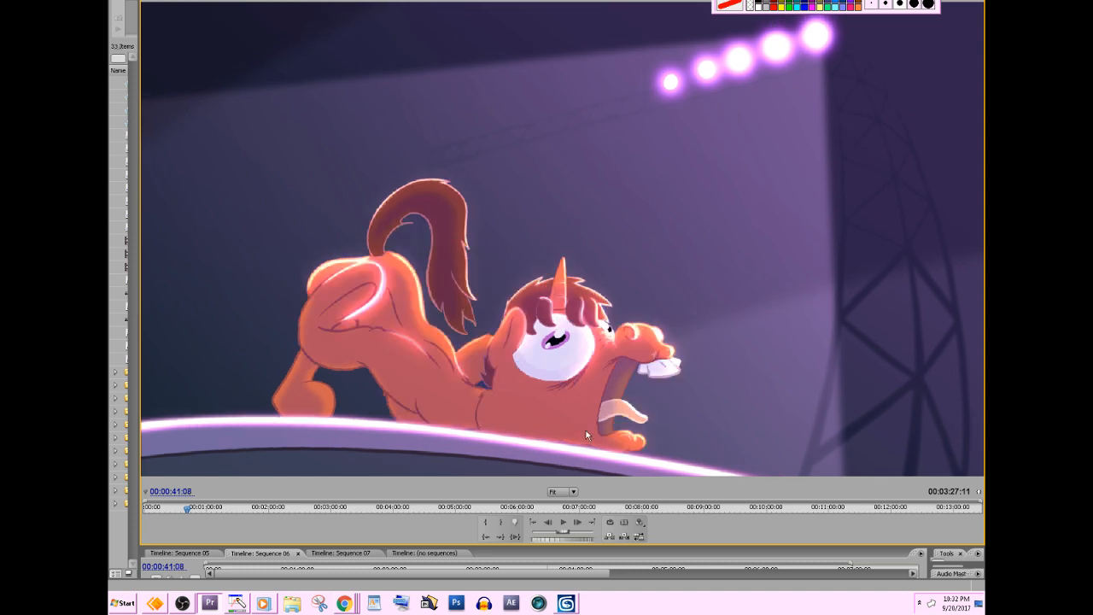
key("Right")
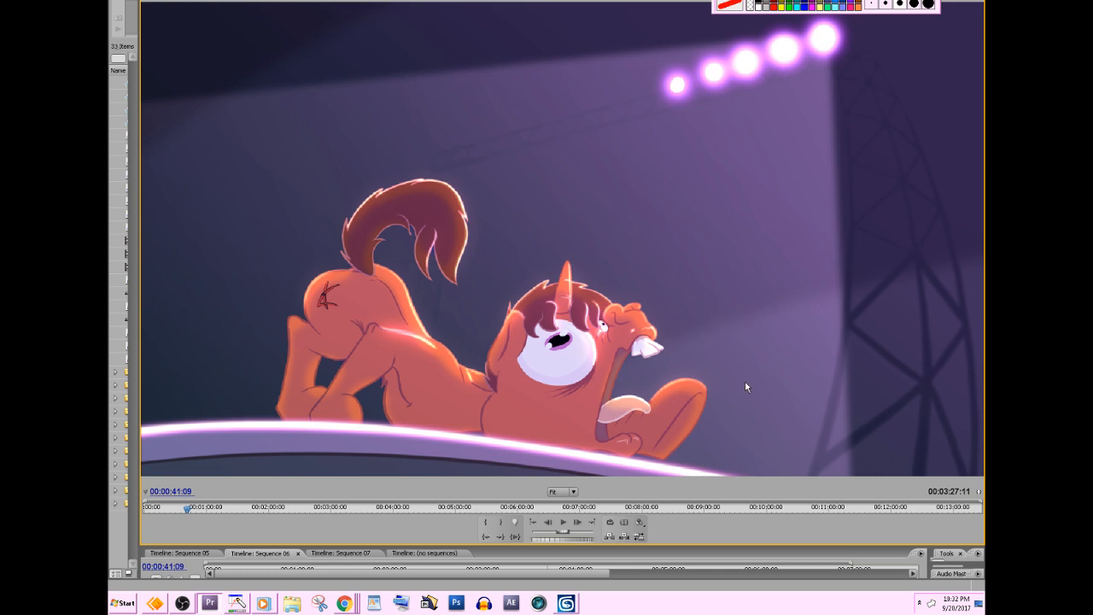
Advance frame by frame from 00:00:41:09 to 00:00:41:18 to examine how the pony's body rises into the sitting pose.
key("Right")
key("Right")
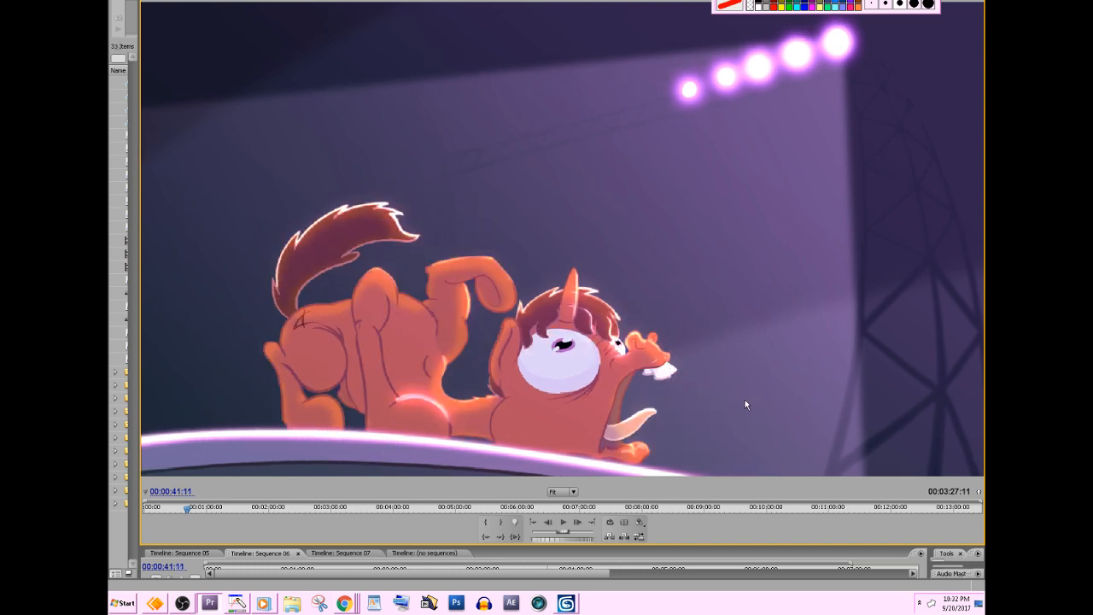
key("Right")
key("Right")
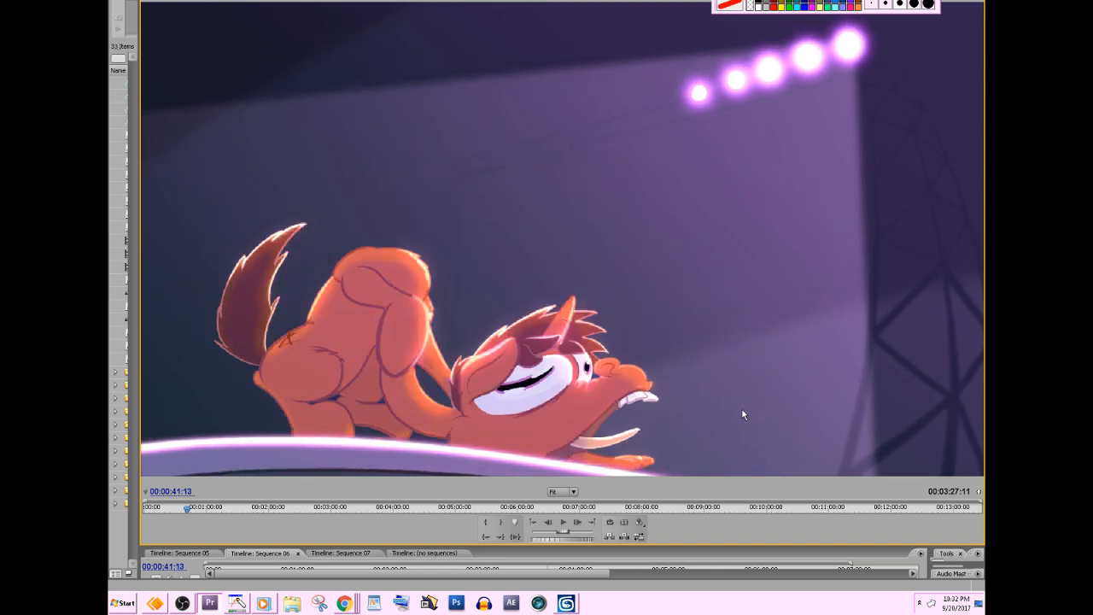
key("Right")
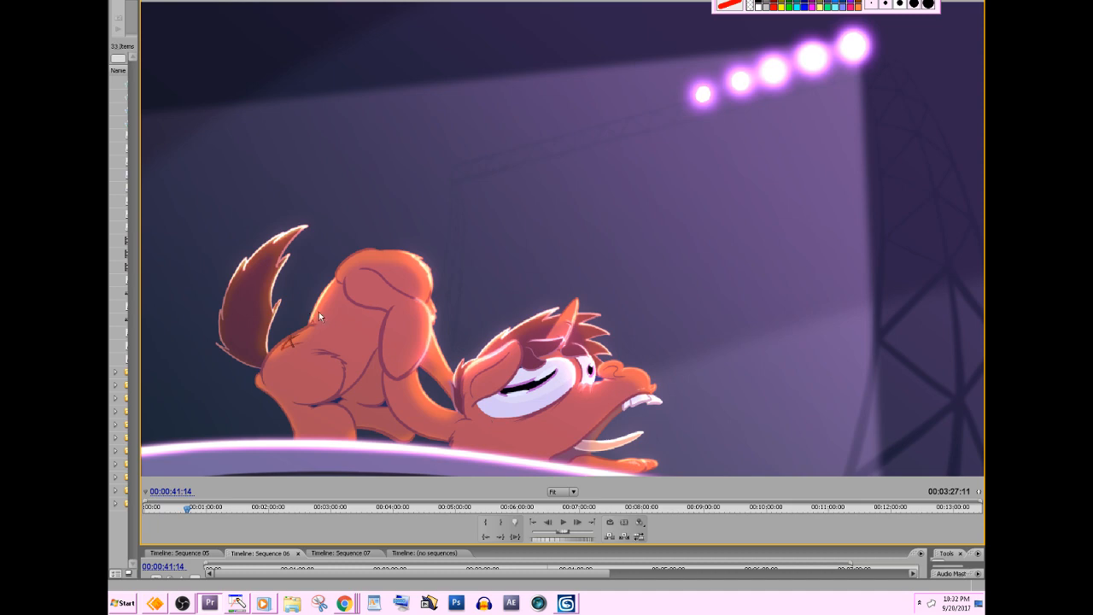
key("Right")
key("Right")
key("Right")
key("Right")
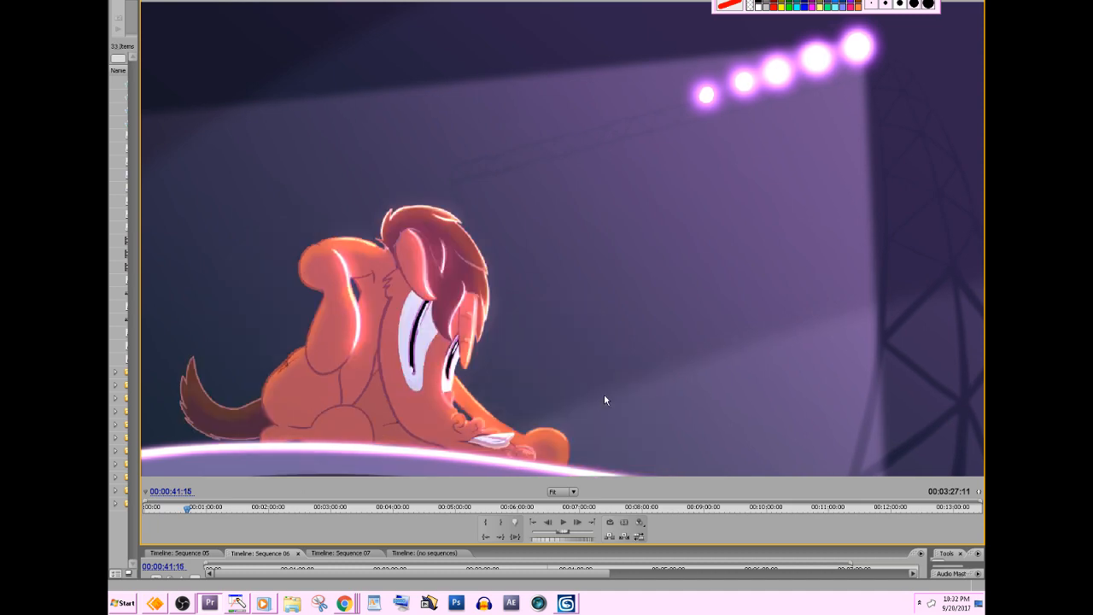
Return to 00:00:41:03 and step forward to 00:00:41:07 to review the open-mouthed head hitting the stage.
key("Left")
key("Left")
key("Left")
key("Left")
key("Left")
key("Left")
key("Left")
key("Left")
key("Left")
key("Left")
key("Left")
key("Left")
key("Left")
key("Left")
key("Left")
key("Left")
key("Left")
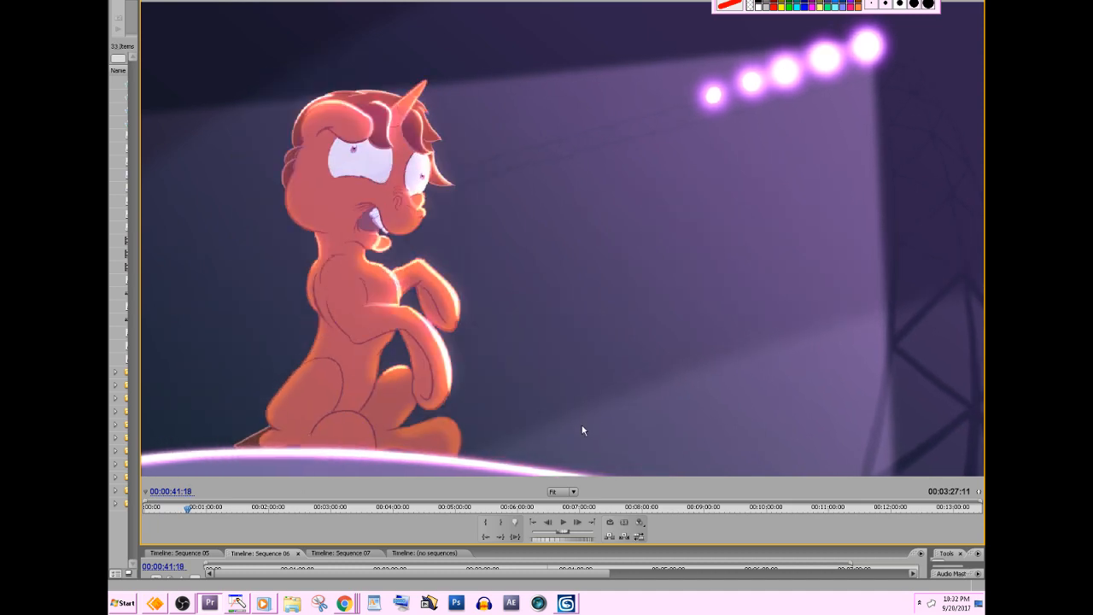
key("Right")
key("Right")
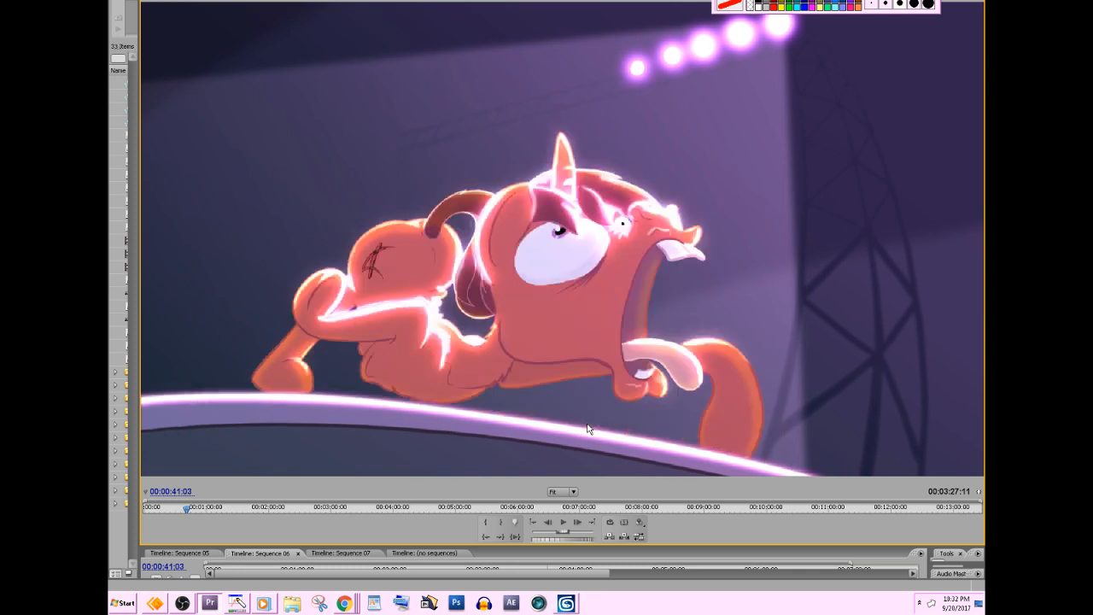
key("Right")
key("Right")
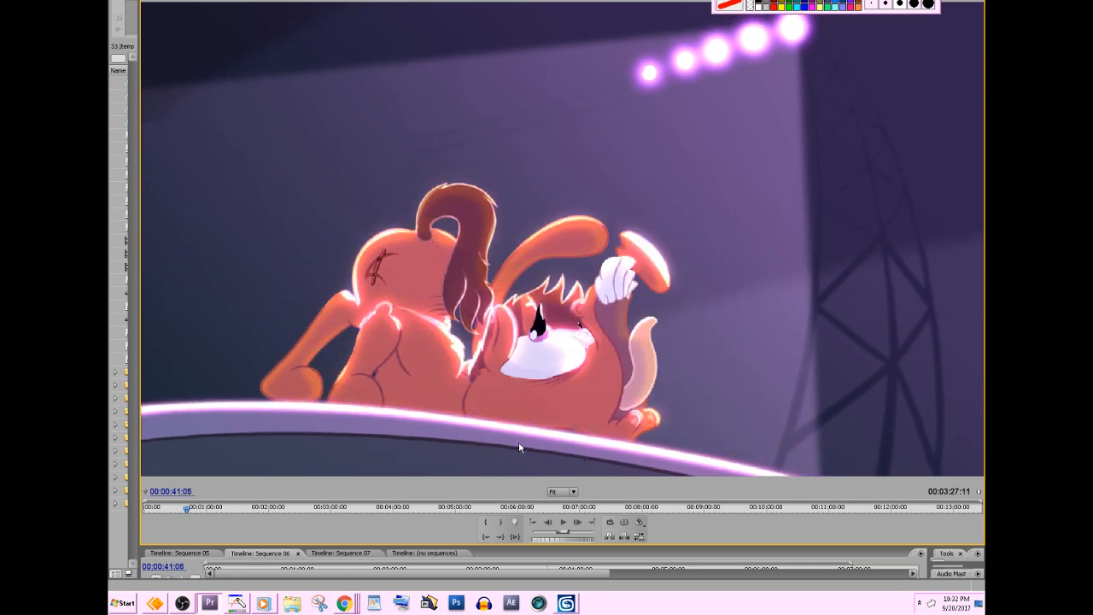
key("Right")
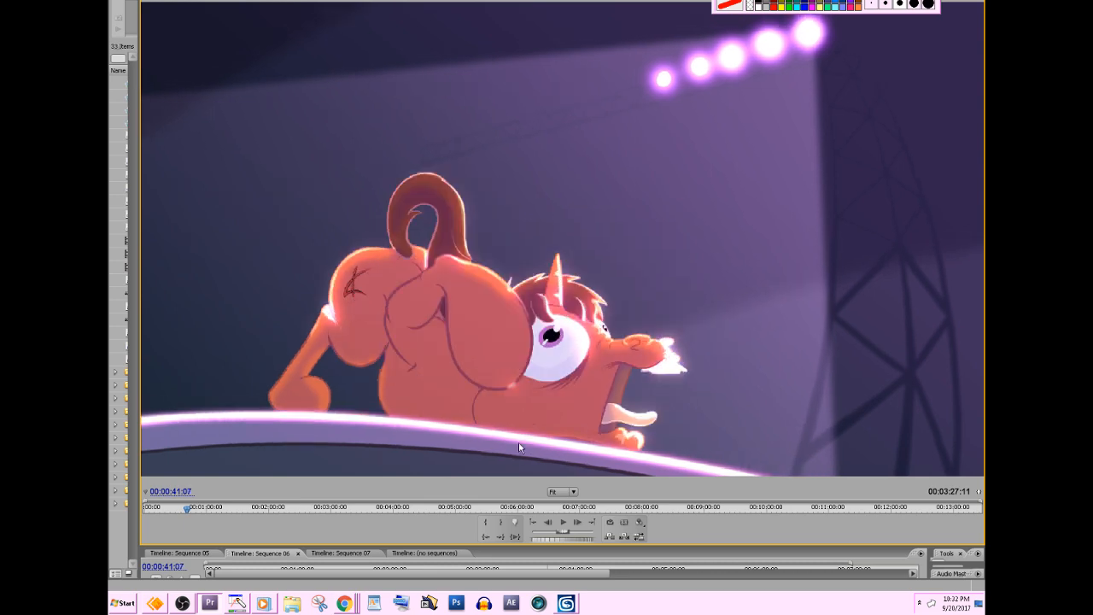
Step back and forth around 00:00:41:05 to compare the head shapes, and advance to 00:00:41:09.
key("Left")
key("Left")
key("Right")
key("Right")
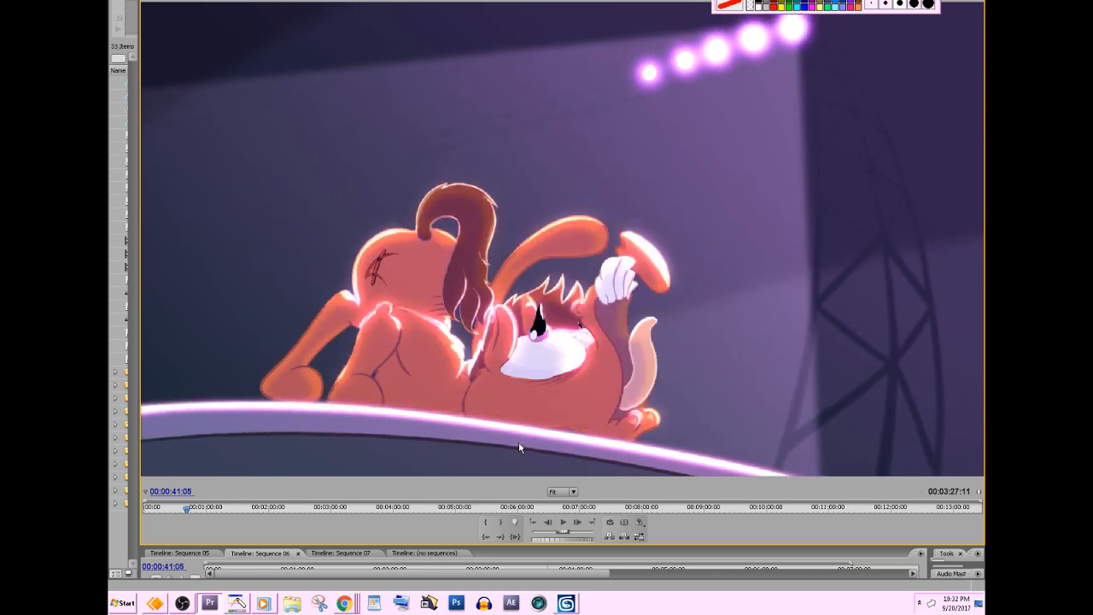
key("Right")
key("Right")
key("Right")
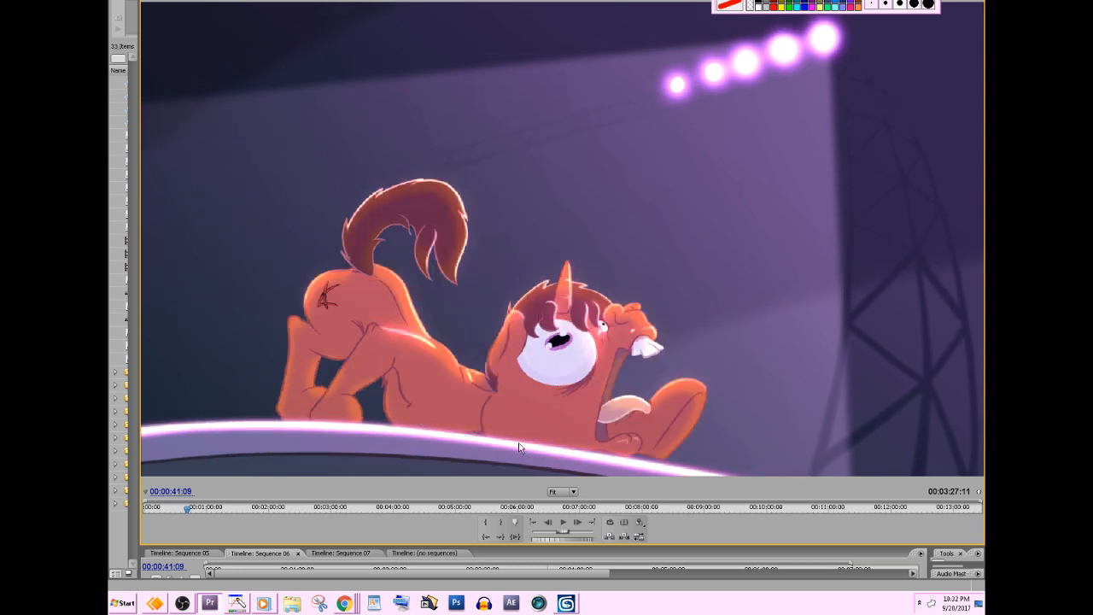
Step the pony animation back to 00:00:41:06 and draw a red circle around the pony's head.
left_click(759, 3)
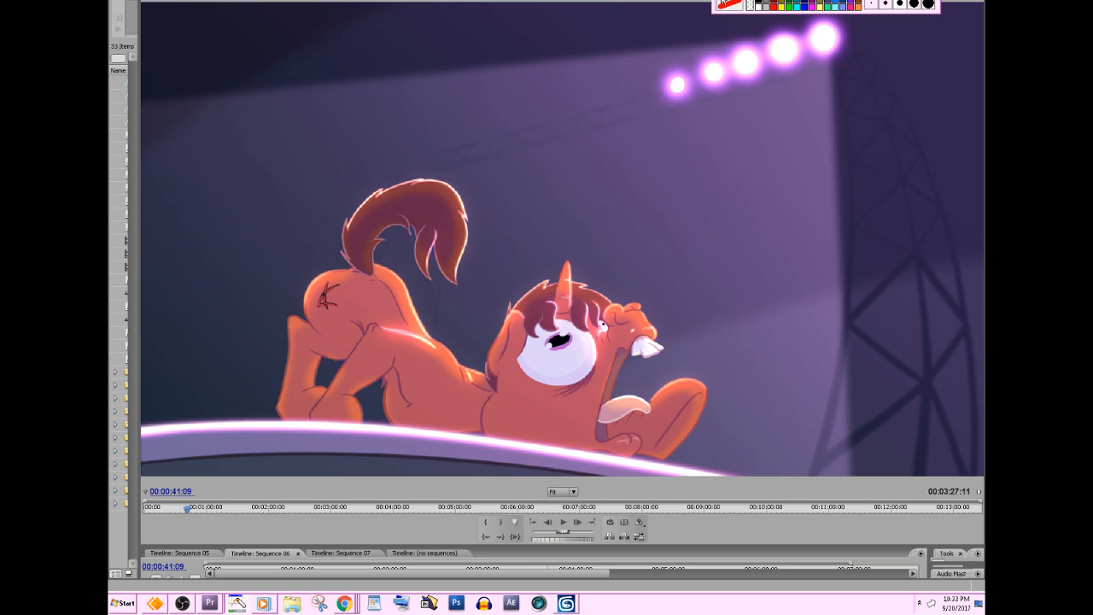
left_click(705, 521)
key("Left")
key("Left")
key("Left")
key("Left")
key("Left")
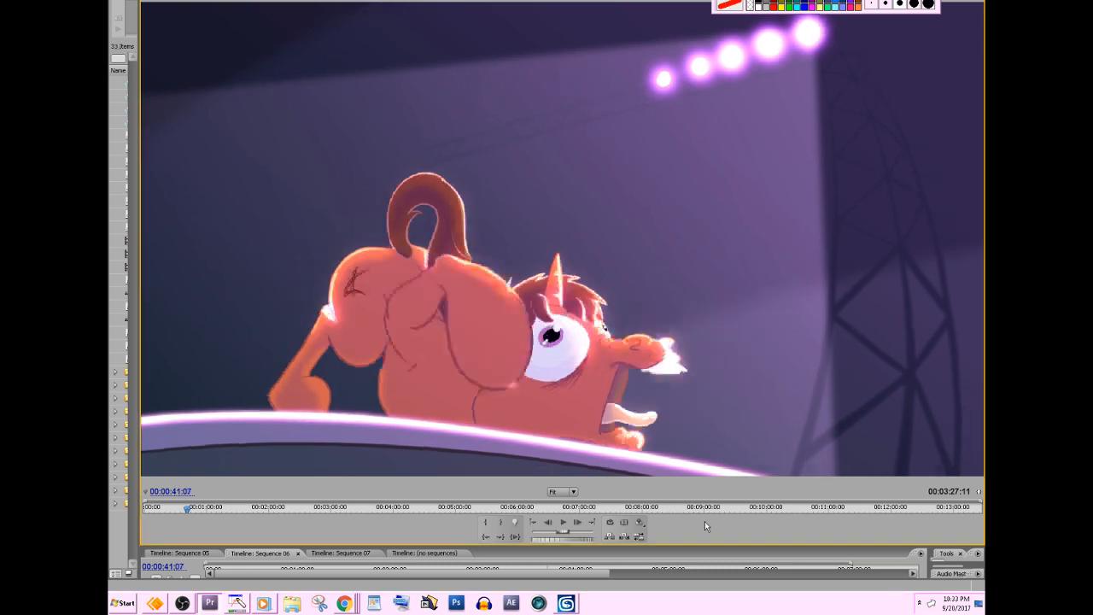
key("Right")
key("Right")
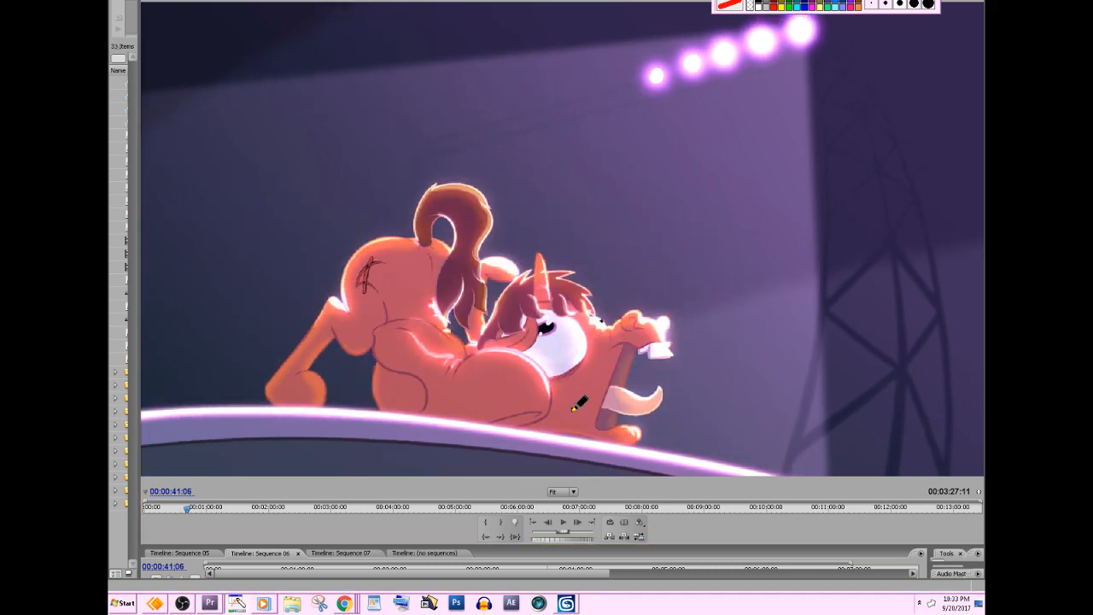
mouse_move(551, 433)
left_mouse_down()
mouse_move(598, 282)
mouse_move(574, 272)
left_mouse_up()
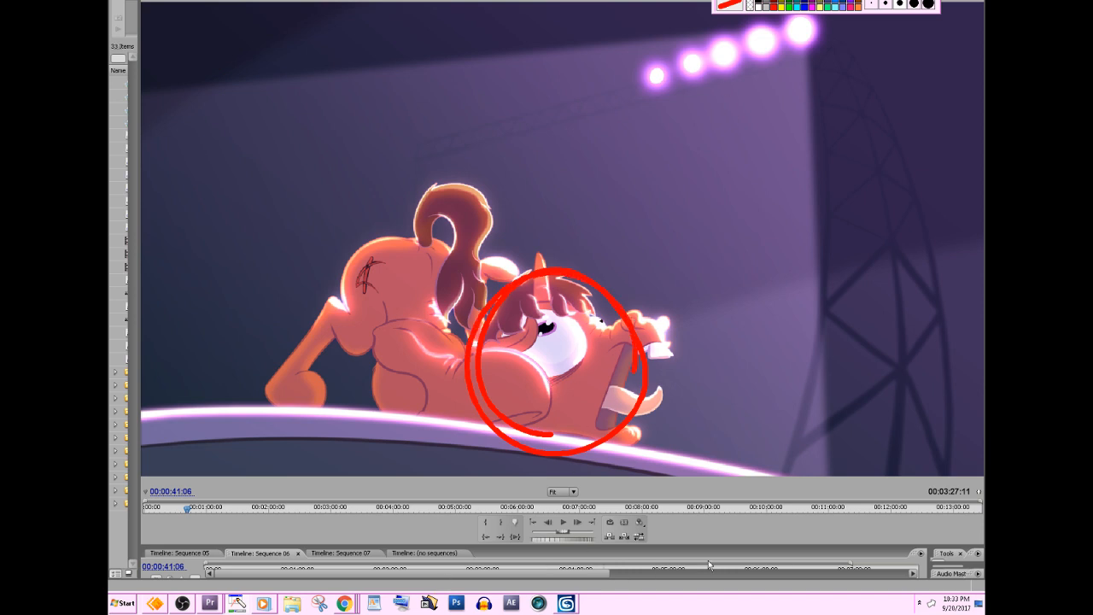
Advance from 00:00:41:06 to 00:00:41:16 to compare the head's volume with the red circle, and clear the annotation.
left_click(752, 555)
key("Right")
key("Right")
key("Right")
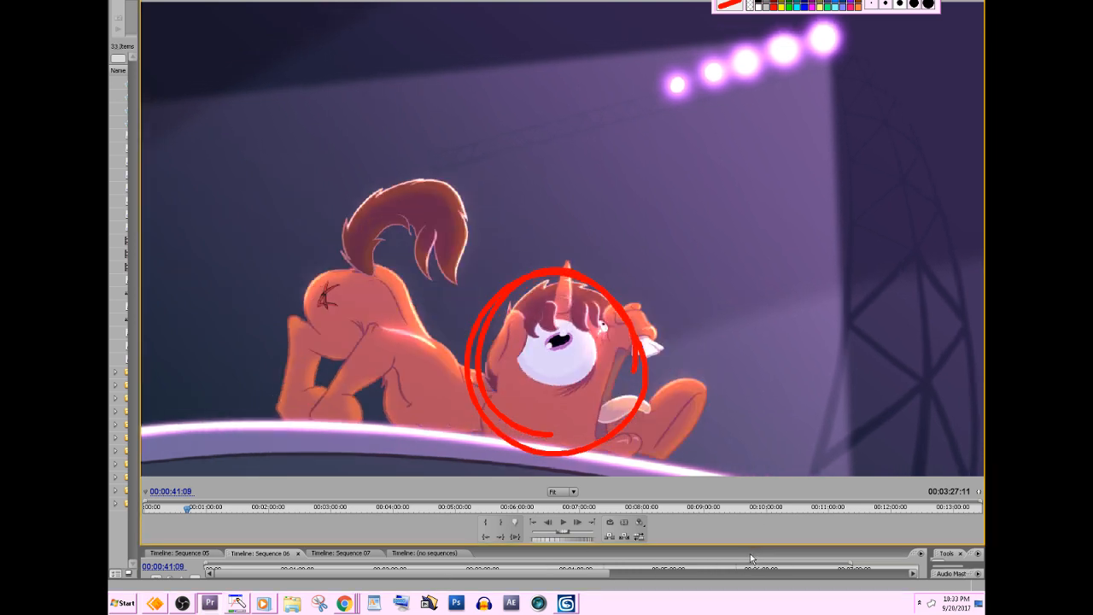
key("Right")
key("Right")
key("Right")
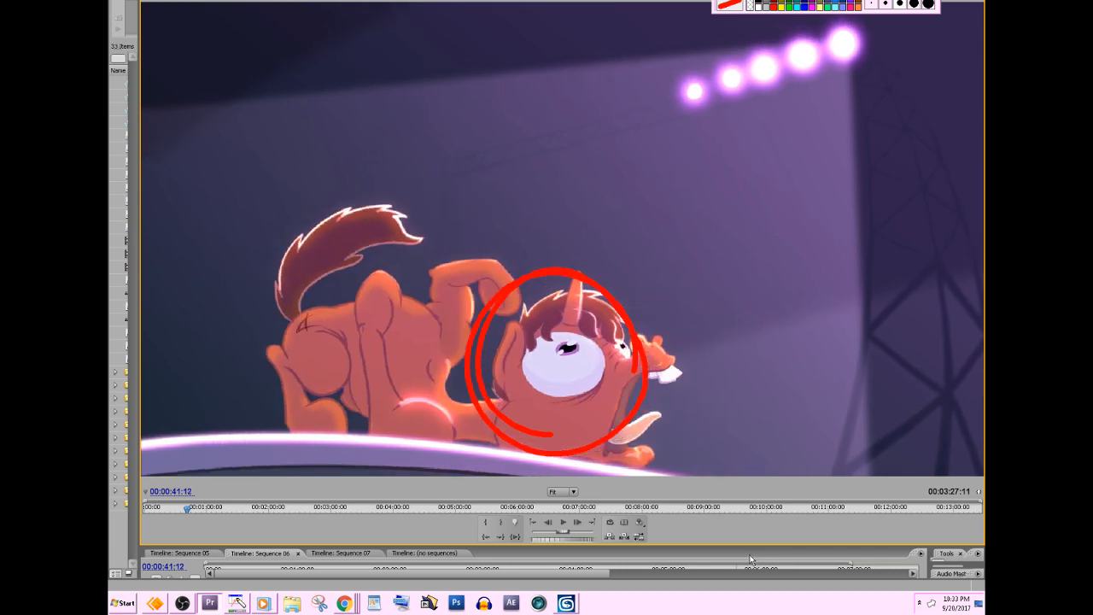
key("Right")
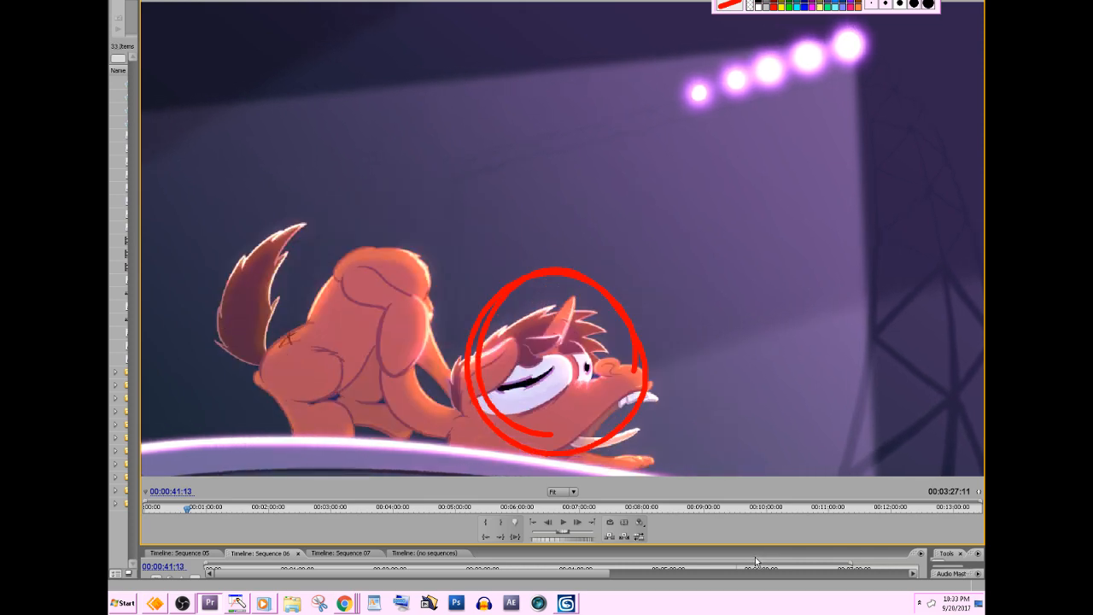
key("Right")
key("Right")
key("Right")
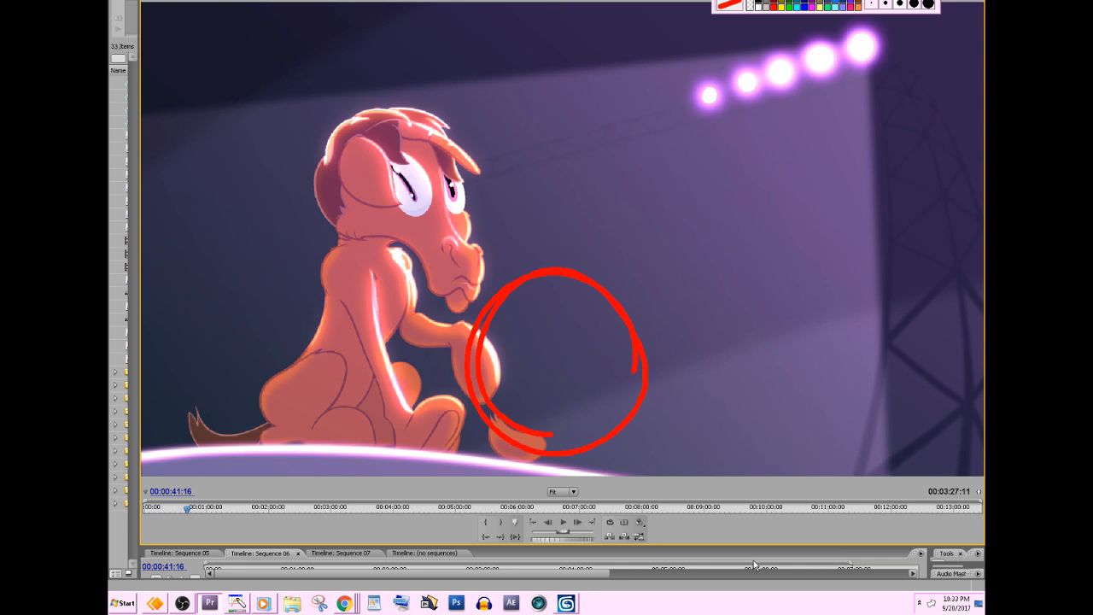
left_click(803, 3)
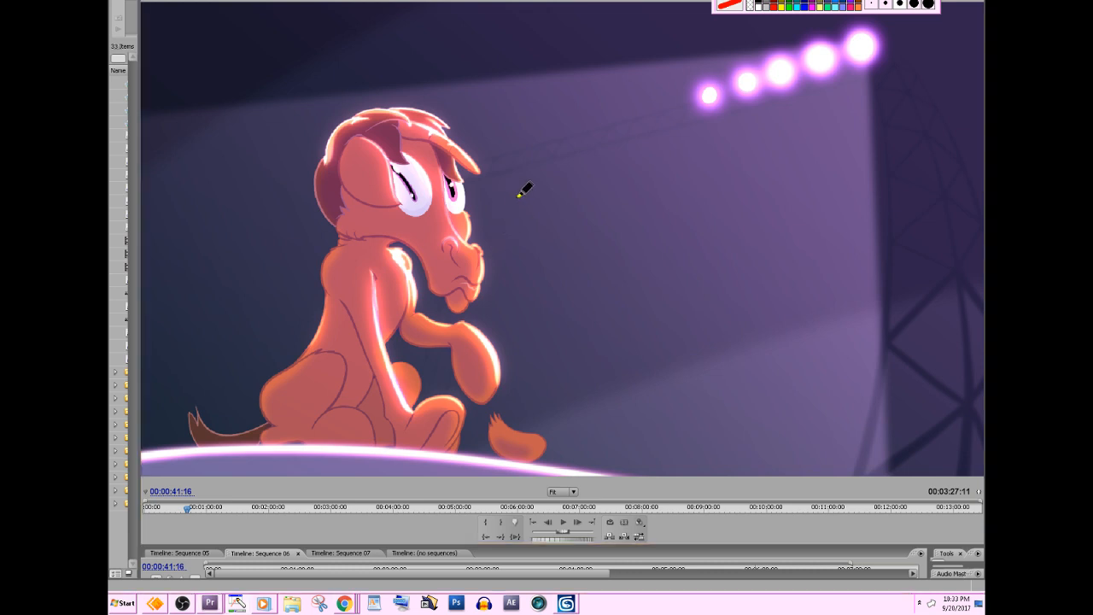
Draw a red curved arrow over the pony's head to show its direction of movement, and clear the annotation.
mouse_move(521, 195)
left_mouse_down()
mouse_move(454, 133)
mouse_move(285, 176)
left_mouse_up()
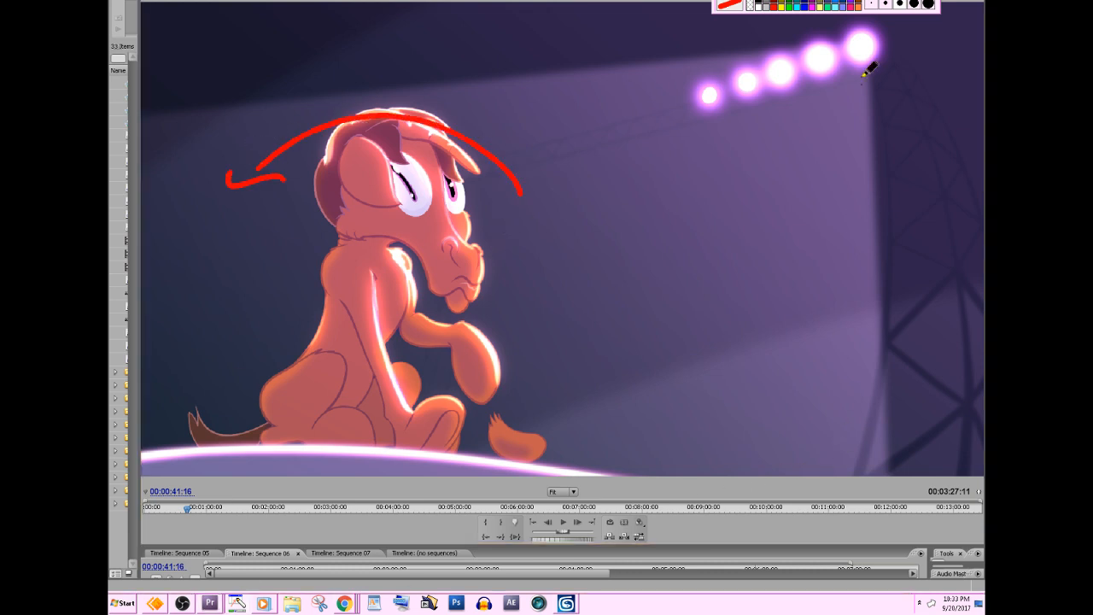
left_click(734, 2)
left_click(705, 536)
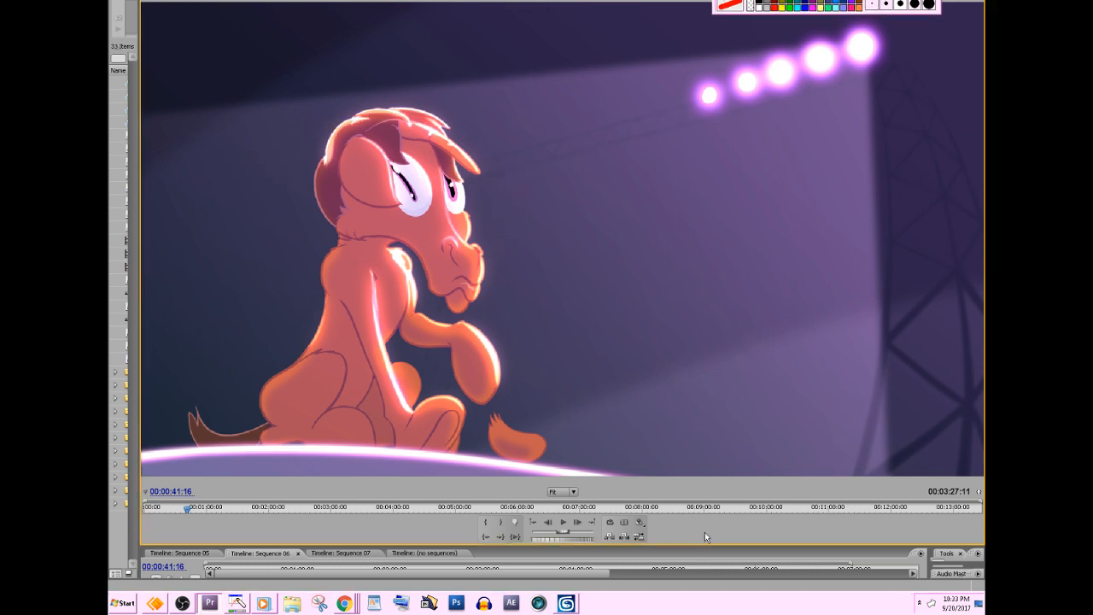
Step the stage animation forward from 00:00:41:16 to 00:00:42:22 to examine the head and body stretching upward and settling.
key("Right")
key("Right")
key("Right")
key("Right")
key("Right")
key("Right")
key("Right")
key("Right")
key("Right")
key("Right")
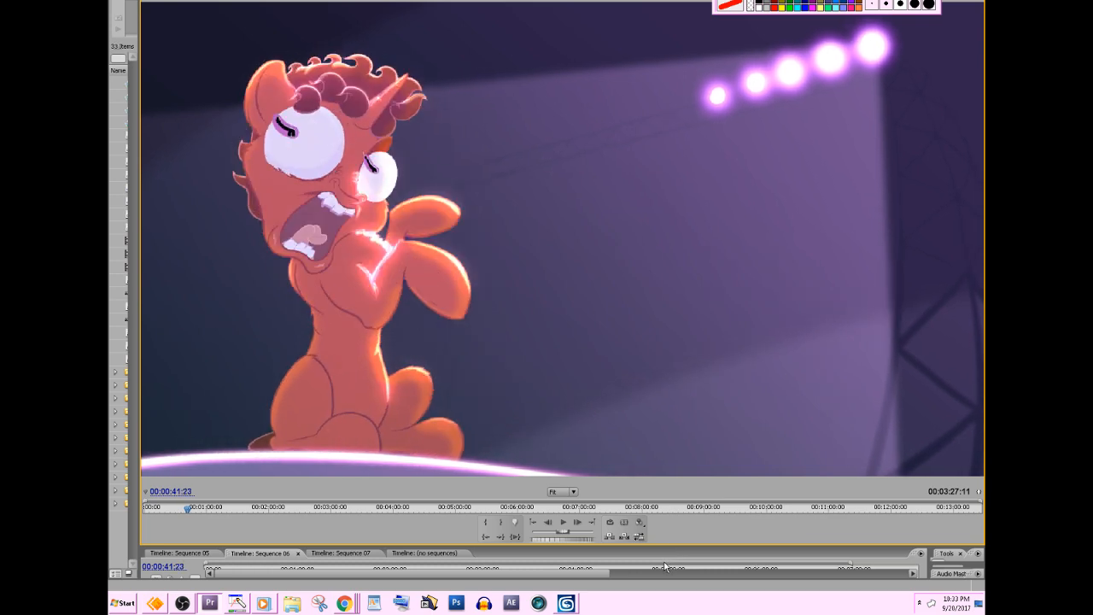
key("Right")
key("Right")
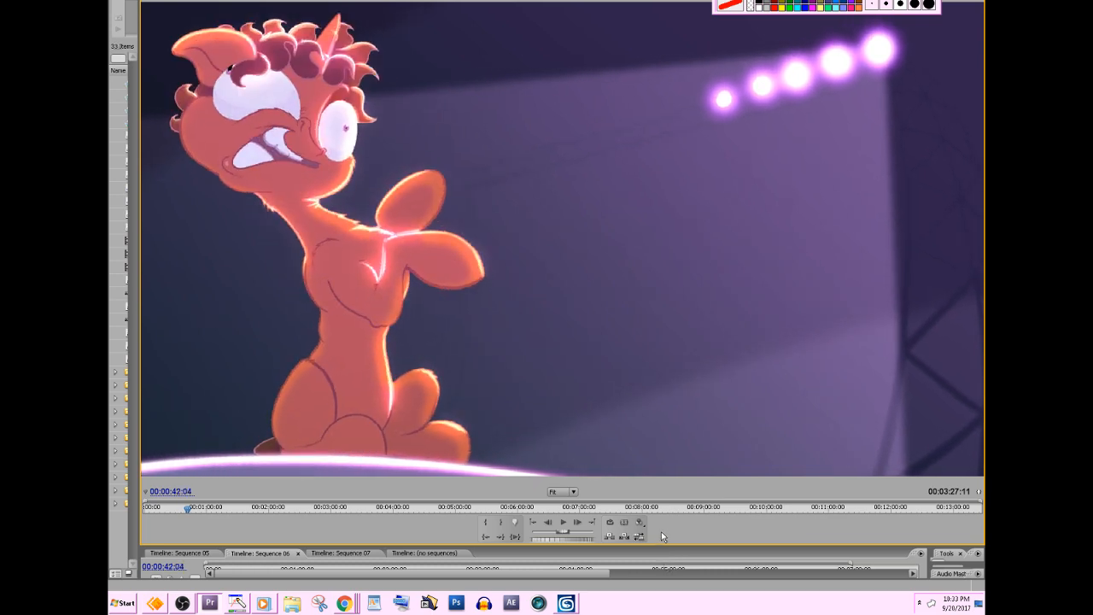
key("Right")
key("Right")
key("Right")
key("Right")
key("Right")
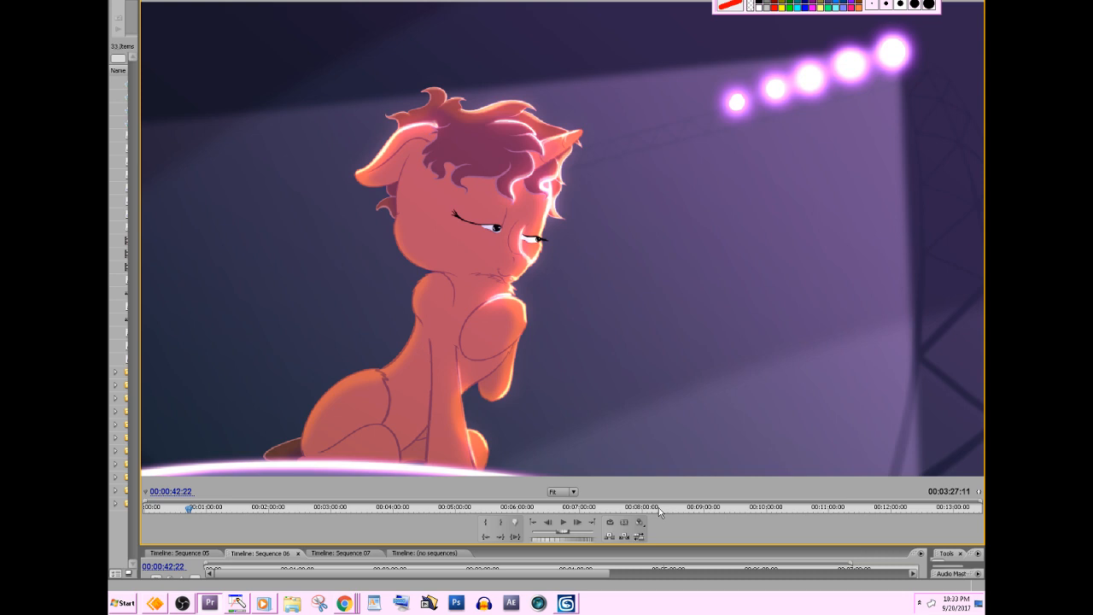
Step forward from 00:00:42:22 to 00:00:44:14 to examine the seated pony's head shape as it lowers and closes its eyes.
key("Right")
key("Right")
key("Right")
key("Right")
key("Right")
key("Right")
key("Right")
key("Right")
key("Right")
key("Right")
key("Right")
key("Right")
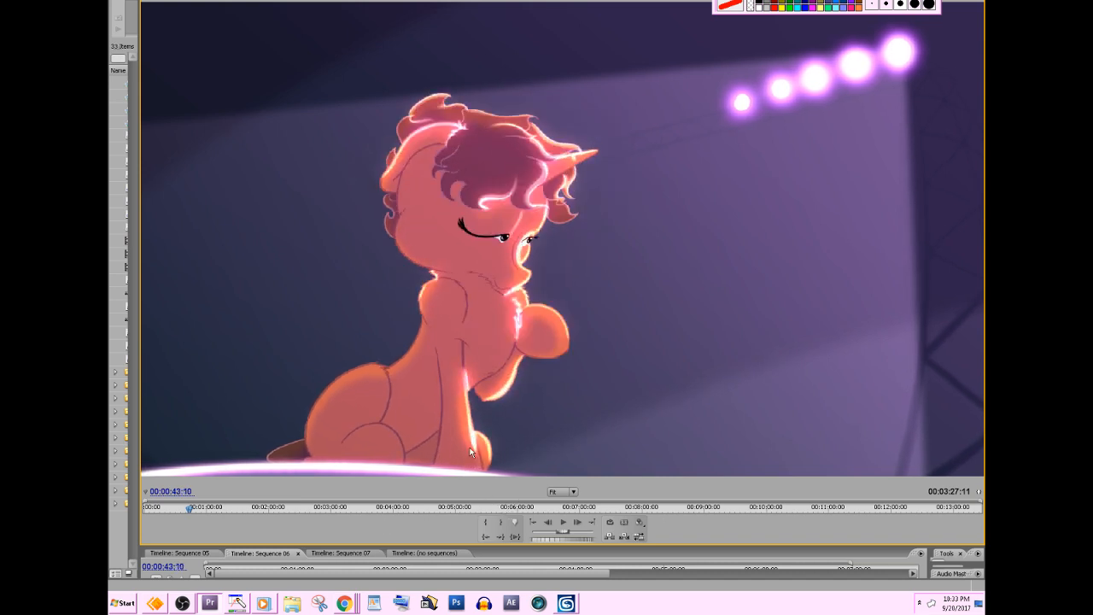
key("Right")
key("Right")
key("Right")
key("Right")
key("Right")
key("Right")
key("Right")
key("Right")
key("Right")
key("Right")
key("Right")
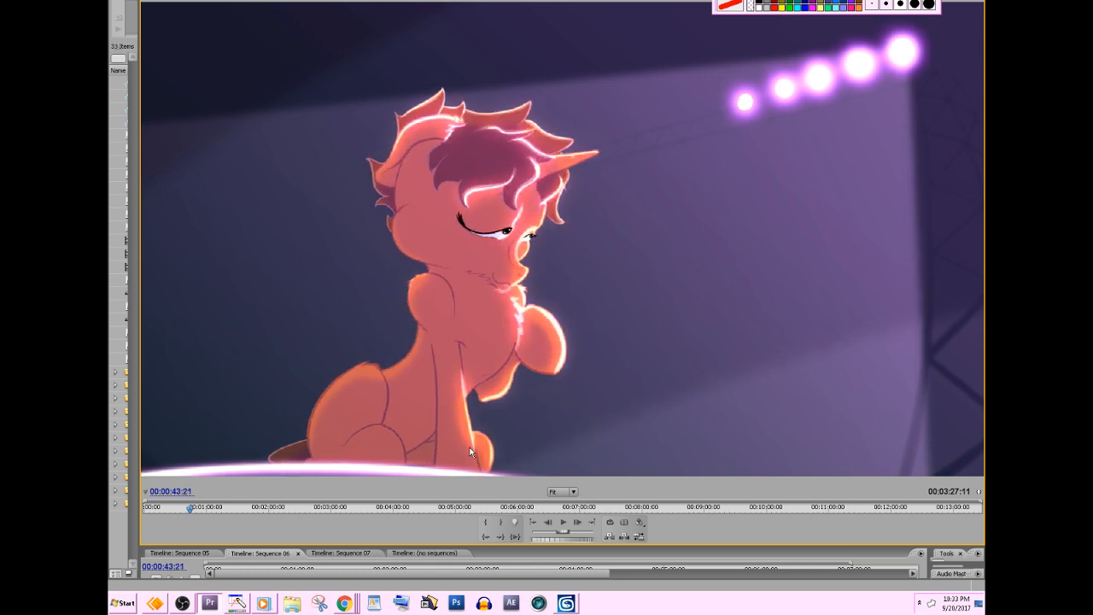
key("Right")
key("Right")
key("Right")
key("Right")
key("Right")
key("Right")
key("Right")
key("Right")
key("Right")
key("Right")
key("Right")
key("Right")
key("Right")
key("Right")
key("Right")
key("Right")
key("Right")
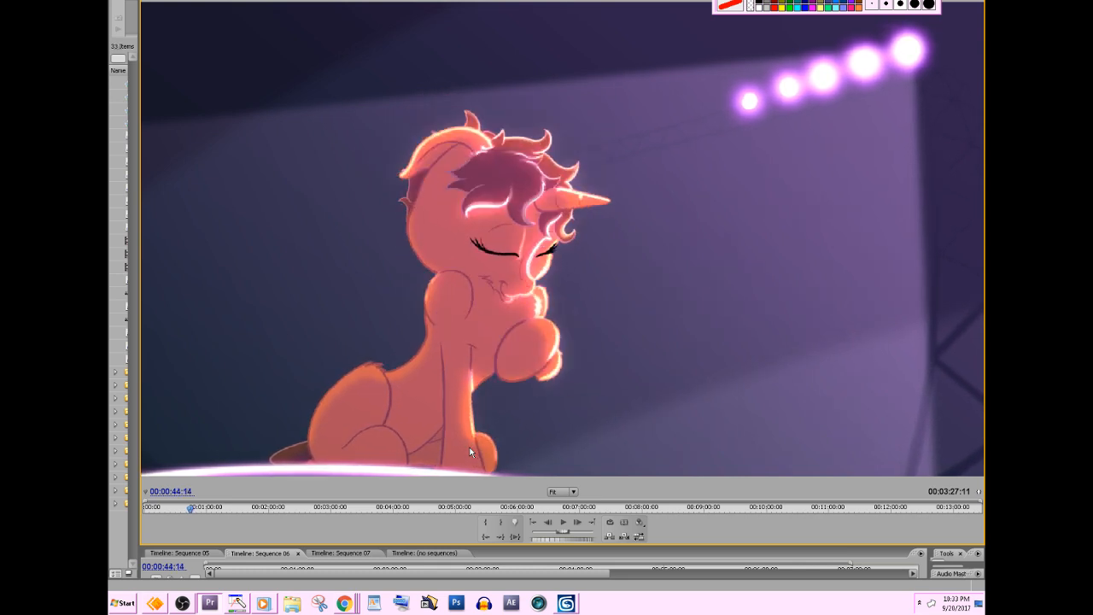
Advance from 00:00:44:14 to 00:00:46:00 to compare the head's volume as the pony tilts it upward.
key("Right")
key("Right")
key("Right")
key("Right")
key("Right")
key("Right")
key("Right")
key("Right")
key("Right")
key("Right")
key("Right")
key("Right")
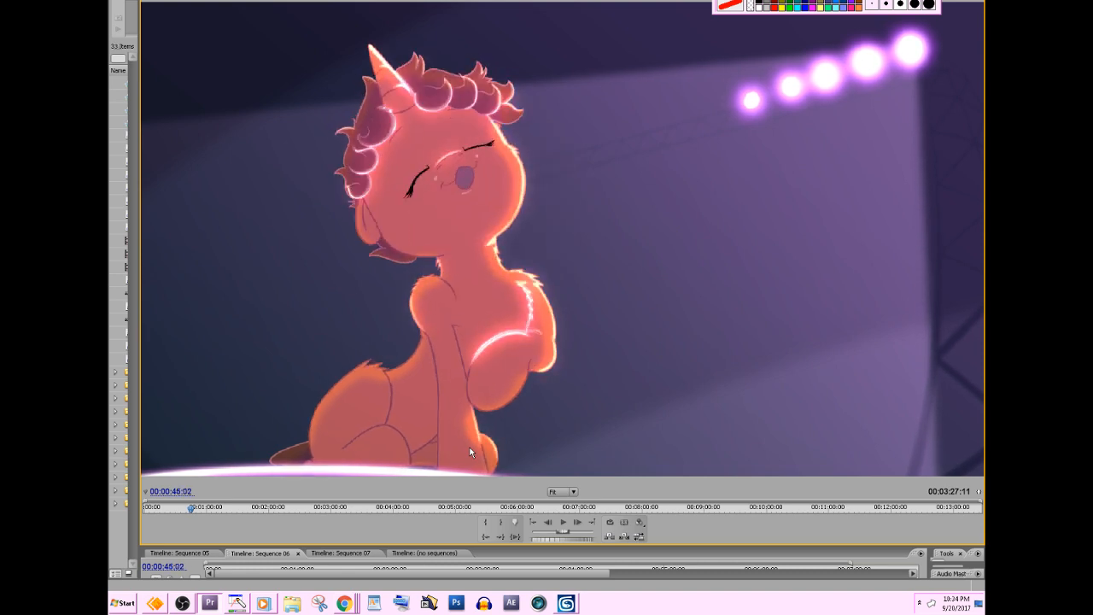
key("Right")
key("Right")
key("Right")
key("Right")
key("Right")
key("Right")
key("Right")
key("Right")
key("Right")
key("Right")
key("Right")
key("Right")
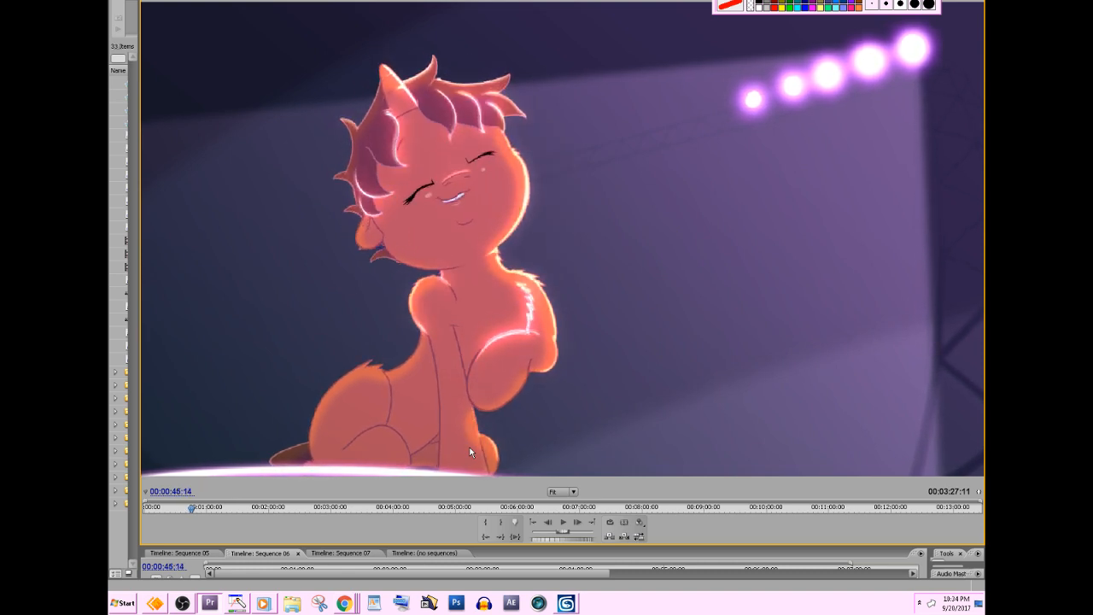
key("Right")
key("Right")
key("Right")
key("Right")
key("Right")
key("Right")
key("Right")
key("Right")
key("Right")
key("Right")
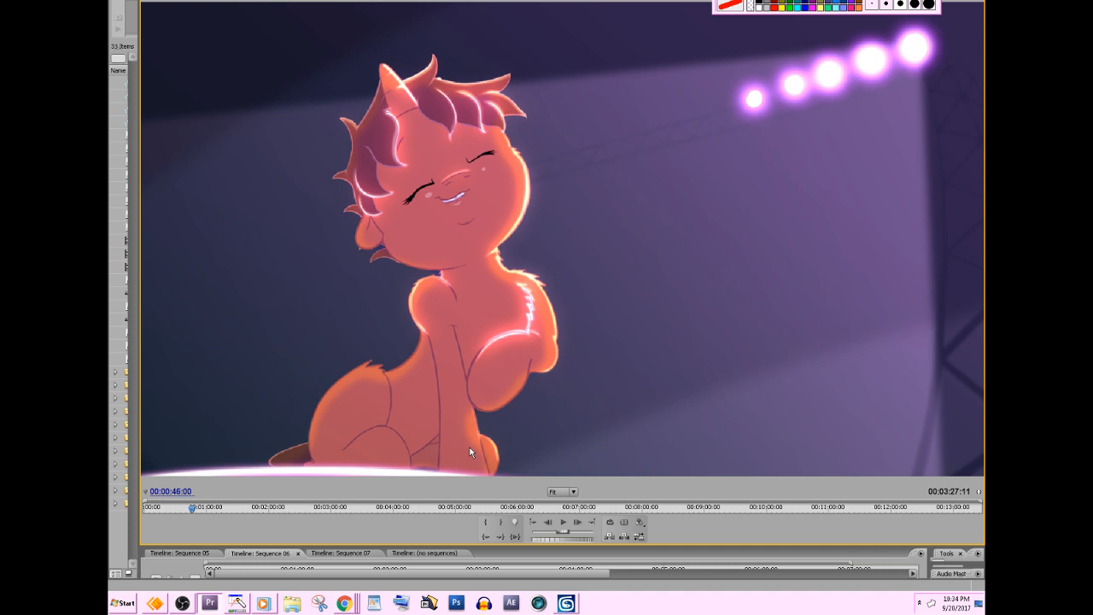
Step from 00:00:46:00 to the crowd shot at 00:00:46:18 to review the pony's wide-eyed expression change.
key("Right")
key("Right")
key("Right")
key("Right")
key("Right")
key("Right")
key("Right")
key("Right")
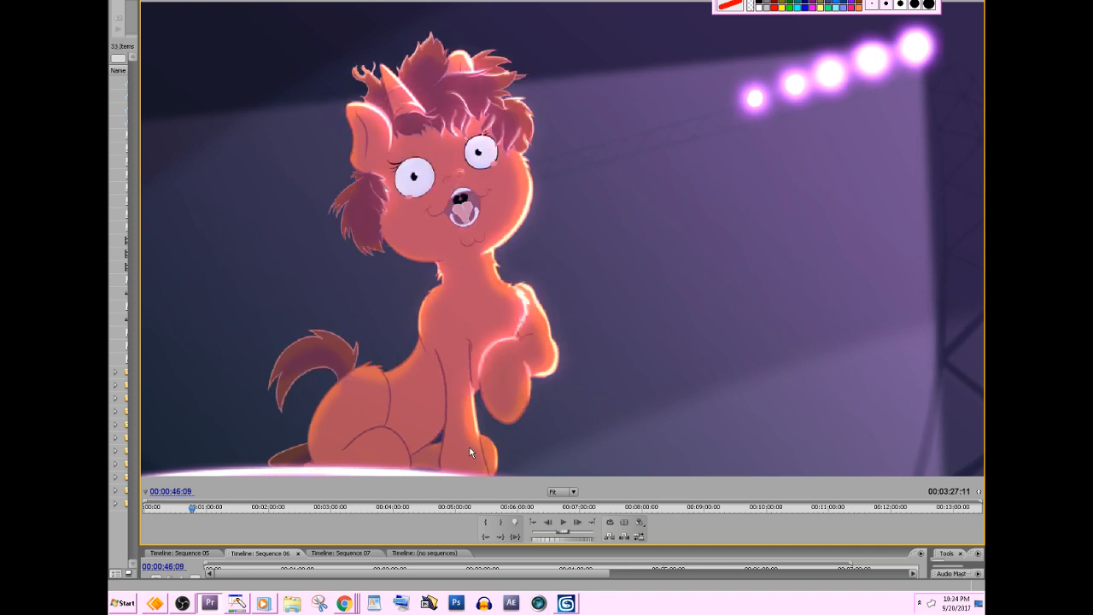
key("Right")
key("Right")
key("Right")
key("Right")
key("Right")
key("Right")
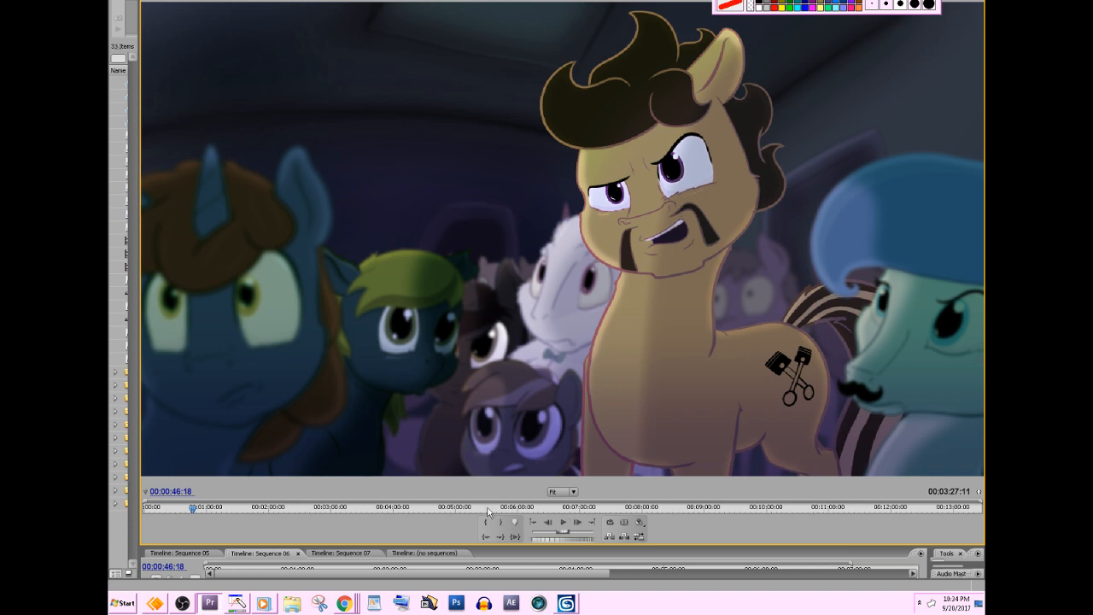
Scrub through 00:01:03:10 to the two-unicorn shot near 00:01:58, and step back and forth to reach 00:01:58:16.
left_click_drag(188, 510, 211, 507)
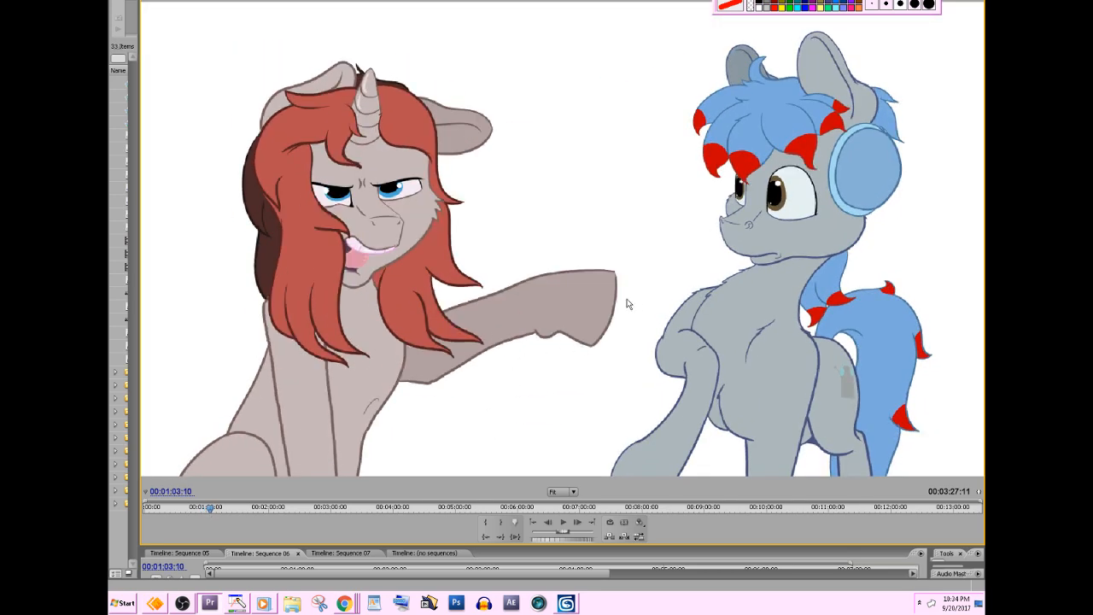
left_click_drag(239, 511, 267, 509)
key("Left")
key("Left")
key("Left")
key("Left")
key("Left")
key("Left")
key("Left")
key("Left")
key("Left")
key("Left")
key("Left")
key("Left")
key("Left")
key("Left")
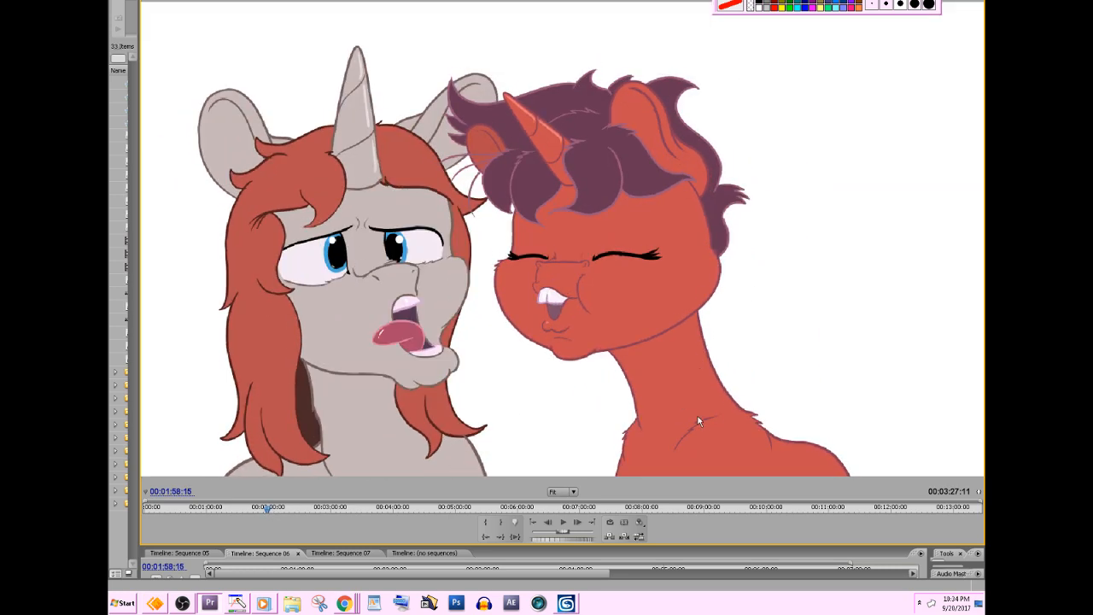
key("Right")
key("Right")
key("Right")
key("Right")
key("Right")
key("Right")
key("Right")
key("Right")
key("Right")
key("Right")
key("Right")
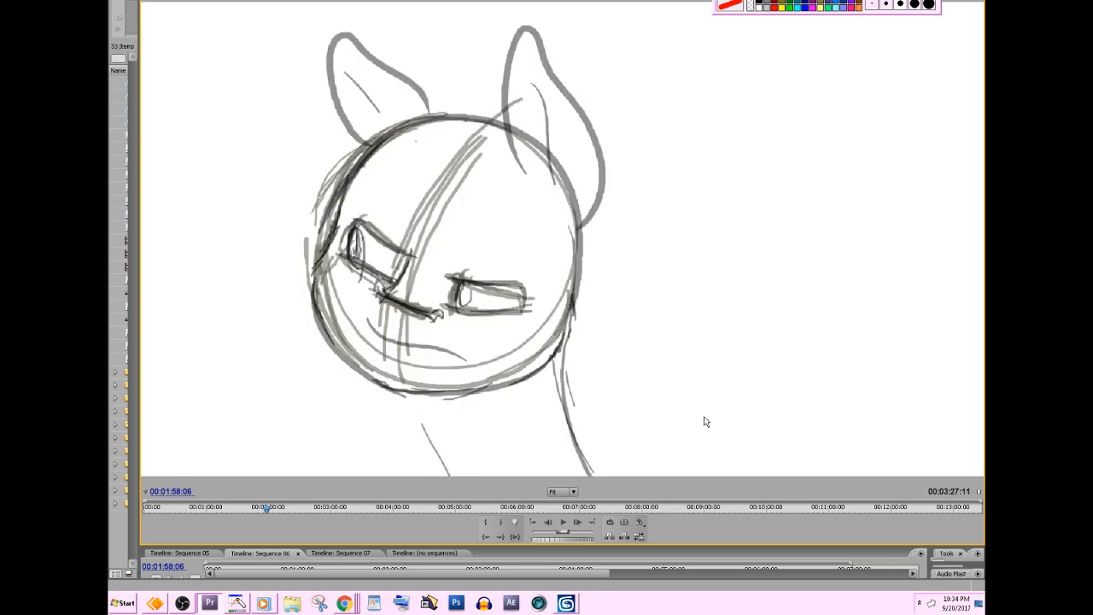
key("Right")
key("Right")
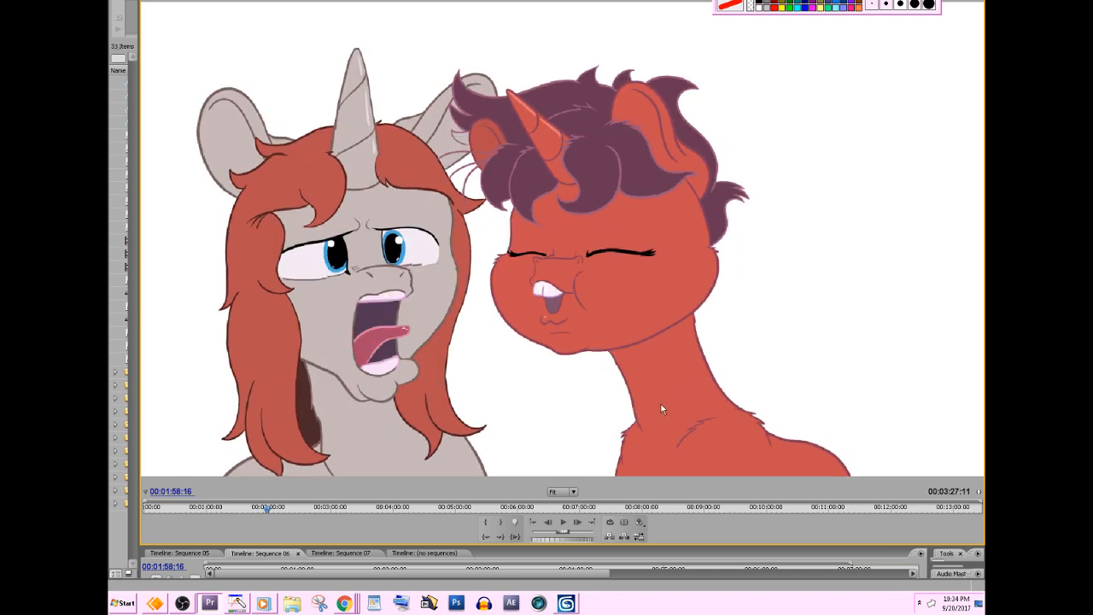
Step from 00:01:58:16 to 00:02:00:00 to compare the laughing red unicorn's head shapes.
key("Right")
key("Right")
key("Right")
key("Right")
key("Right")
key("Right")
key("Right")
key("Right")
key("Right")
key("Right")
key("Right")
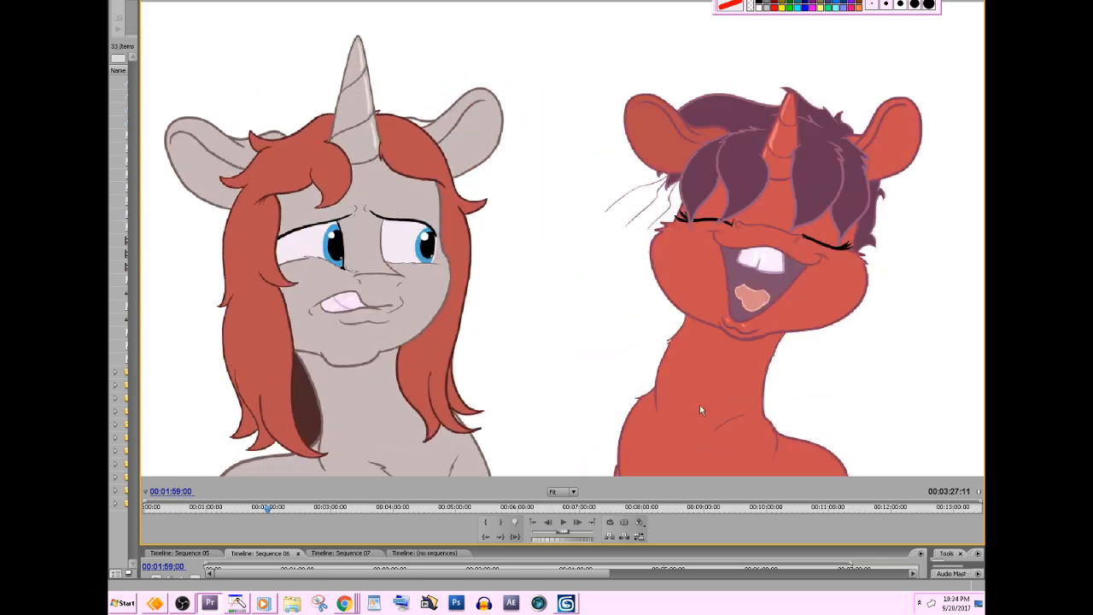
key("Right")
key("Right")
key("Right")
key("Right")
key("Right")
key("Right")
key("Right")
key("Right")
key("Right")
key("Right")
key("Right")
key("Right")
key("Right")
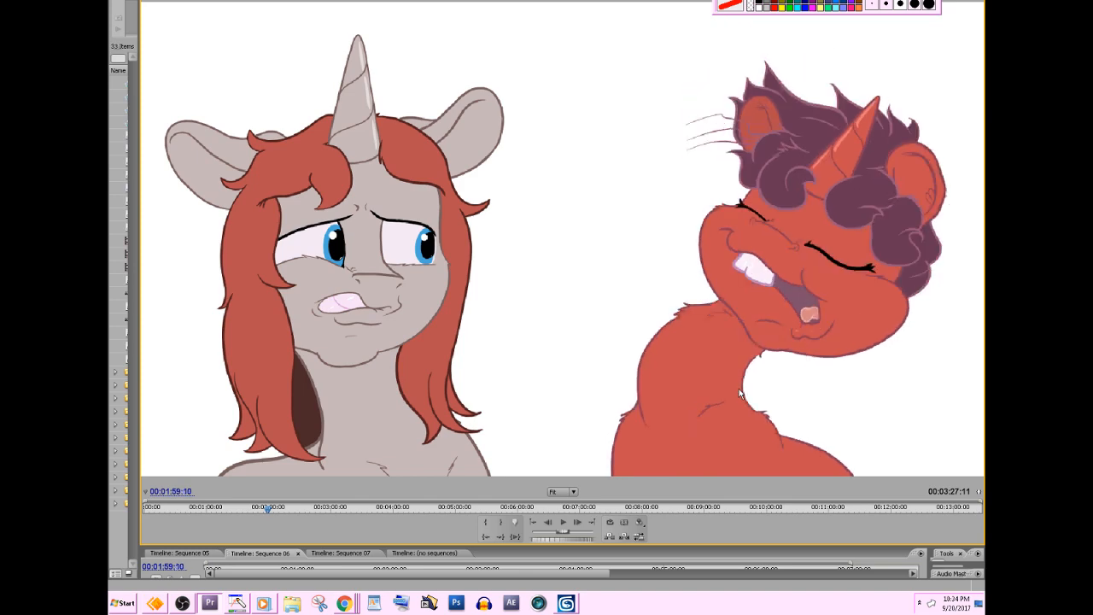
key("Right")
key("Right")
key("Right")
key("Right")
key("Right")
key("Right")
key("Right")
key("Right")
key("Right")
key("Right")
key("Right")
key("Right")
key("Right")
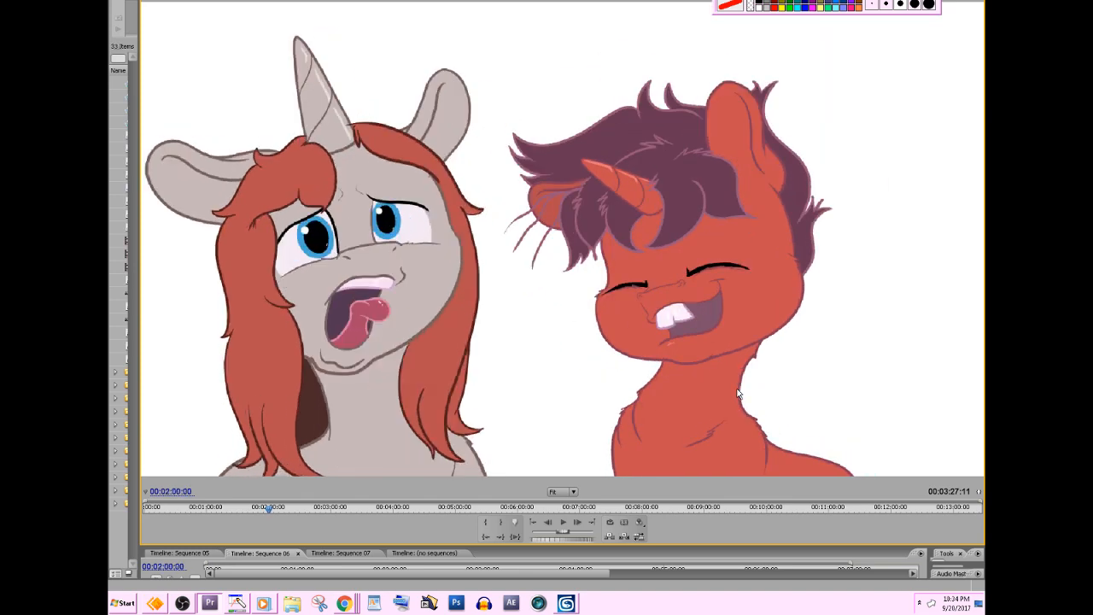
Play and scrub through the sequence to find the flower shot, stopping at 00:02:09:07.
key("space")
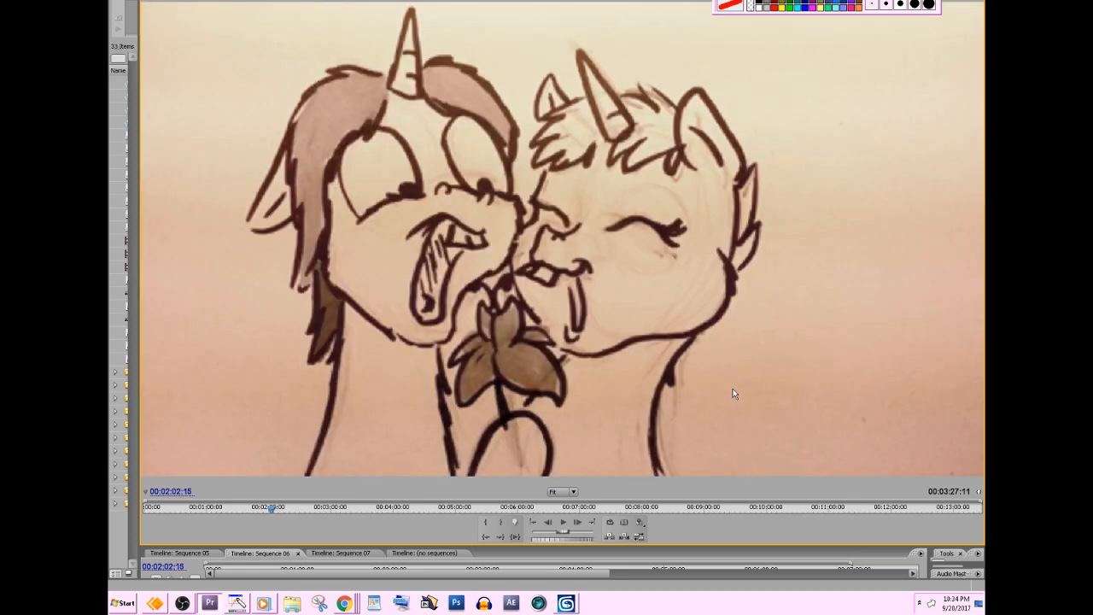
left_click(282, 509)
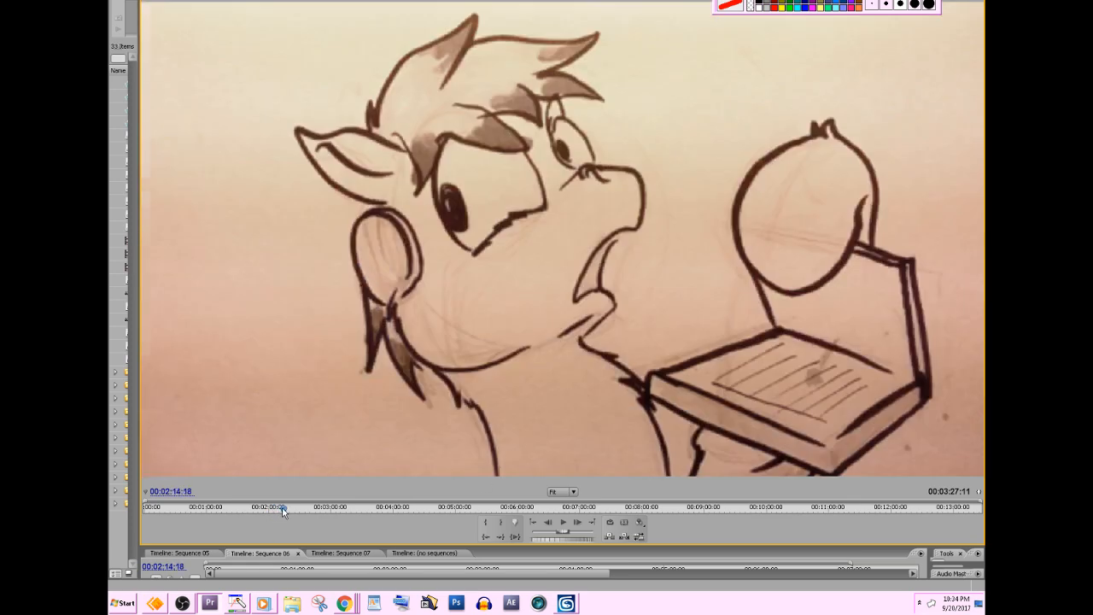
left_click_drag(283, 509, 280, 510)
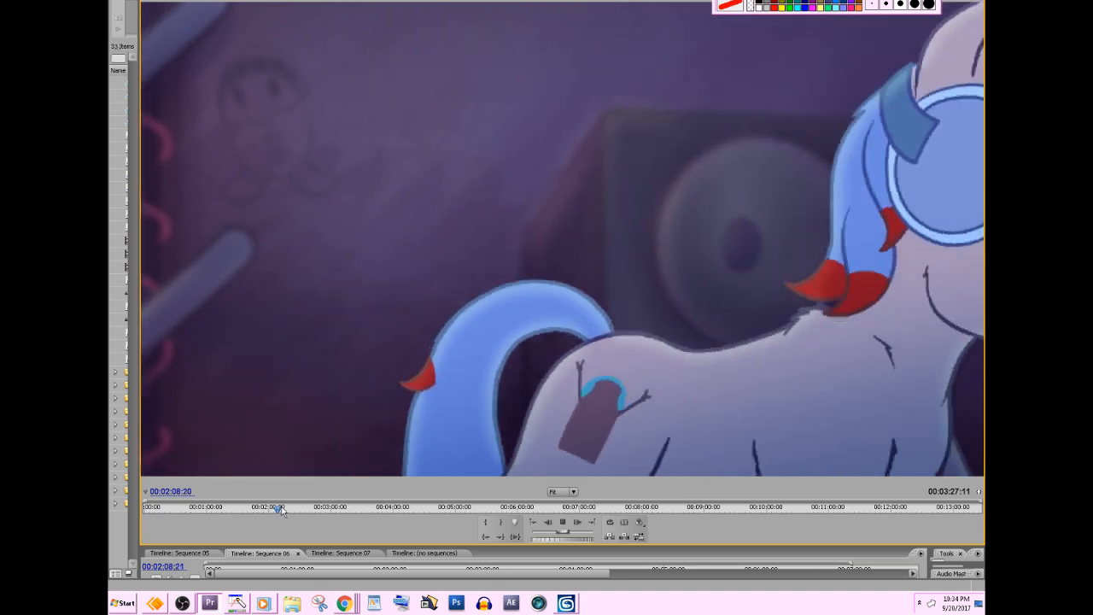
key("space")
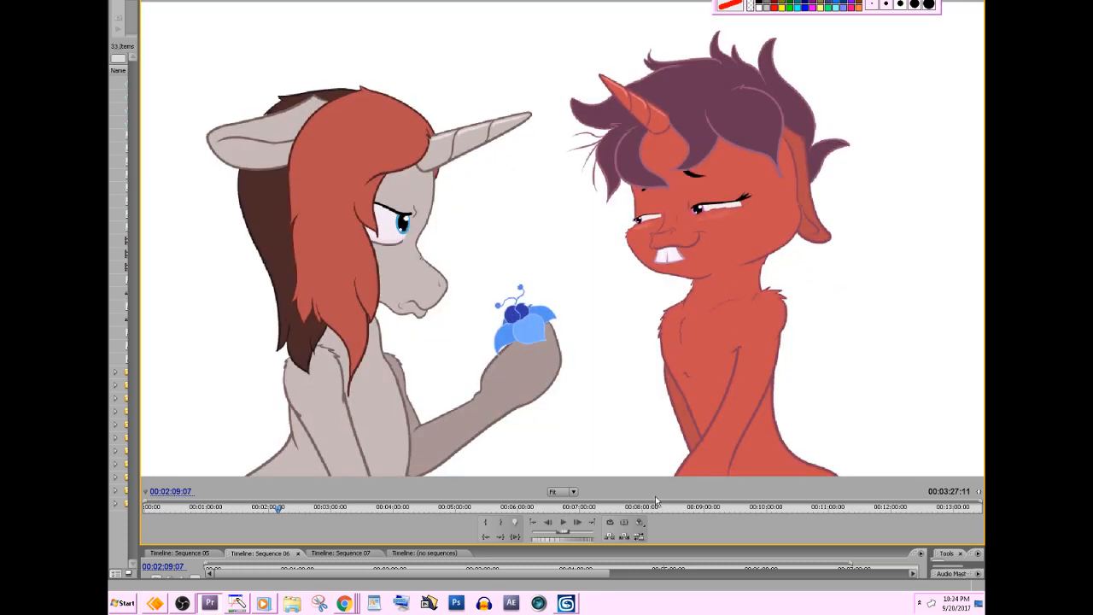
Step forward from 00:02:09:07 to 00:02:10:02 to examine the red unicorn's body as it turns and bends over.
key("Right")
key("Right")
key("Right")
key("Right")
key("Right")
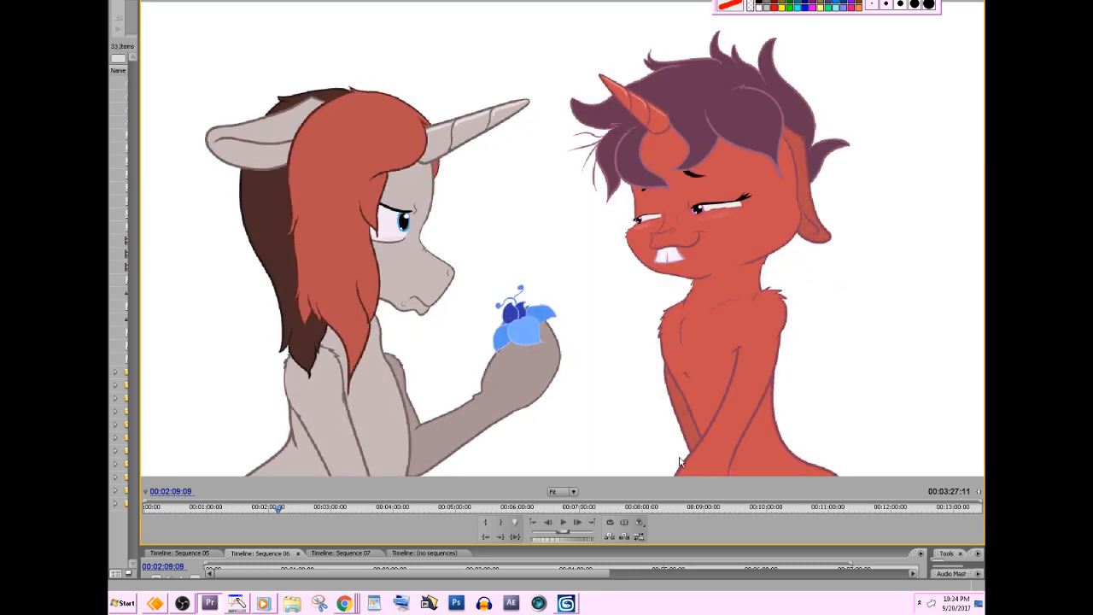
key("Right")
key("Right")
key("Right")
key("Right")
key("Right")
key("Right")
key("Right")
key("Right")
key("Right")
key("Right")
key("Right")
key("Right")
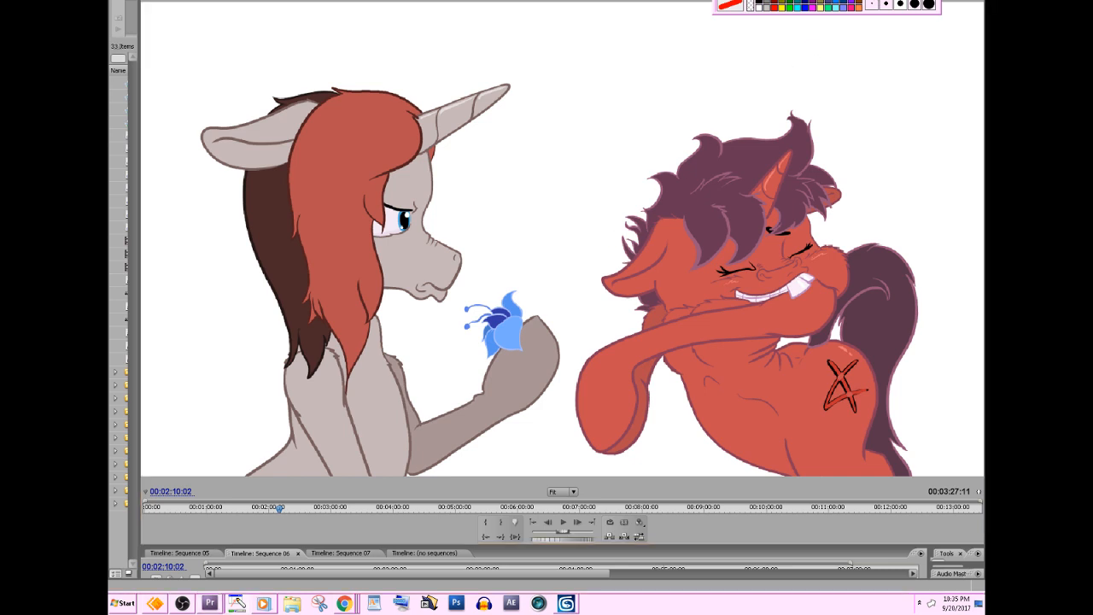
key("Escape")
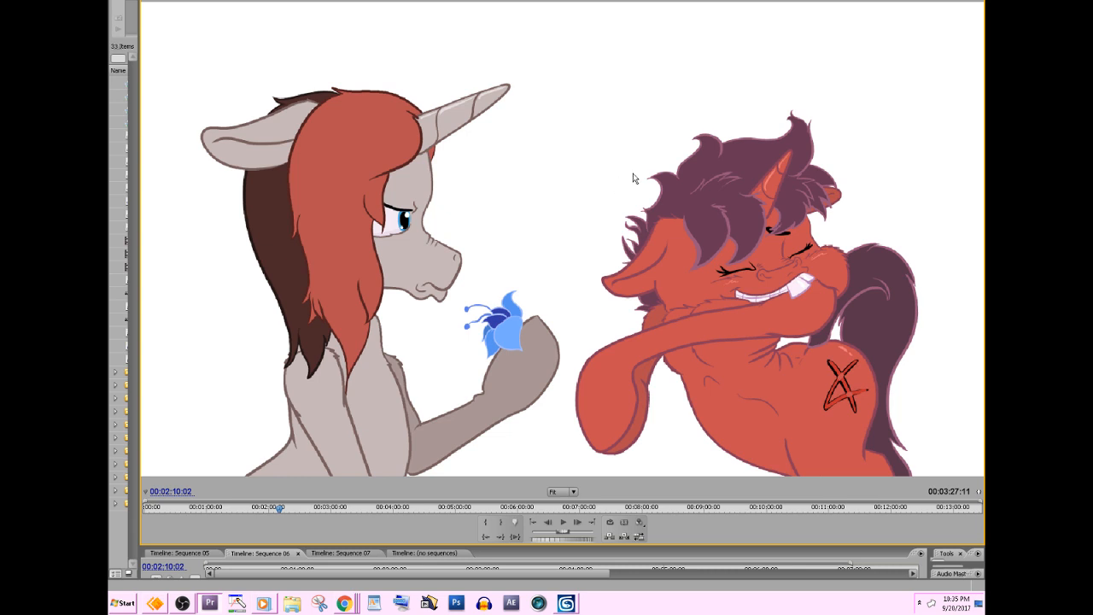
Open the recent project RickyBerwick_powerpuffgirls.prproj without saving the current one, and cancel the search for its missing file.
left_click(118, 0)
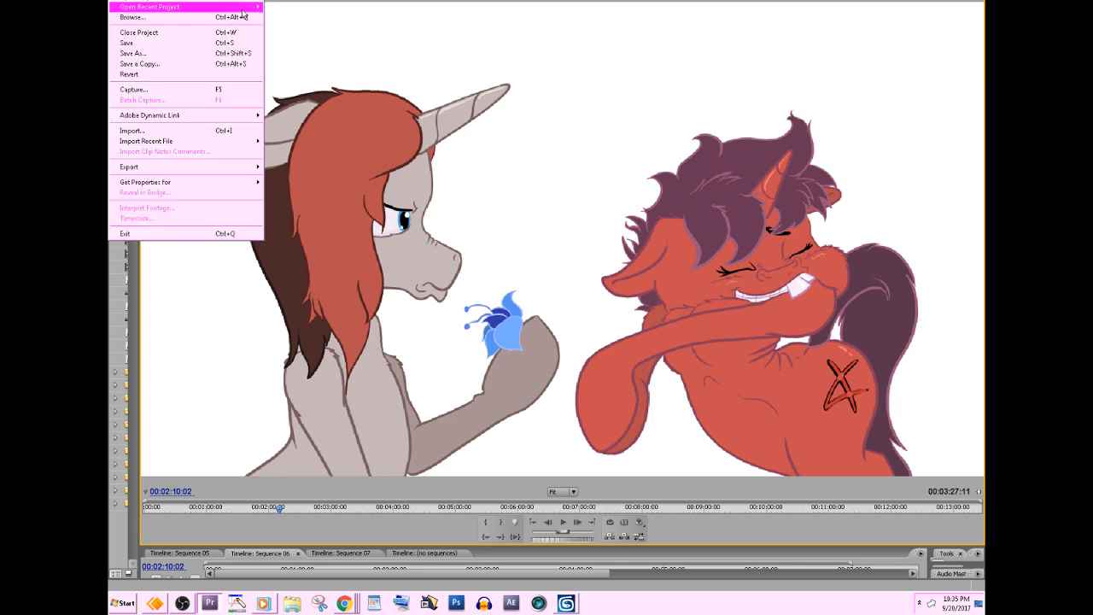
mouse_move(243, 9)
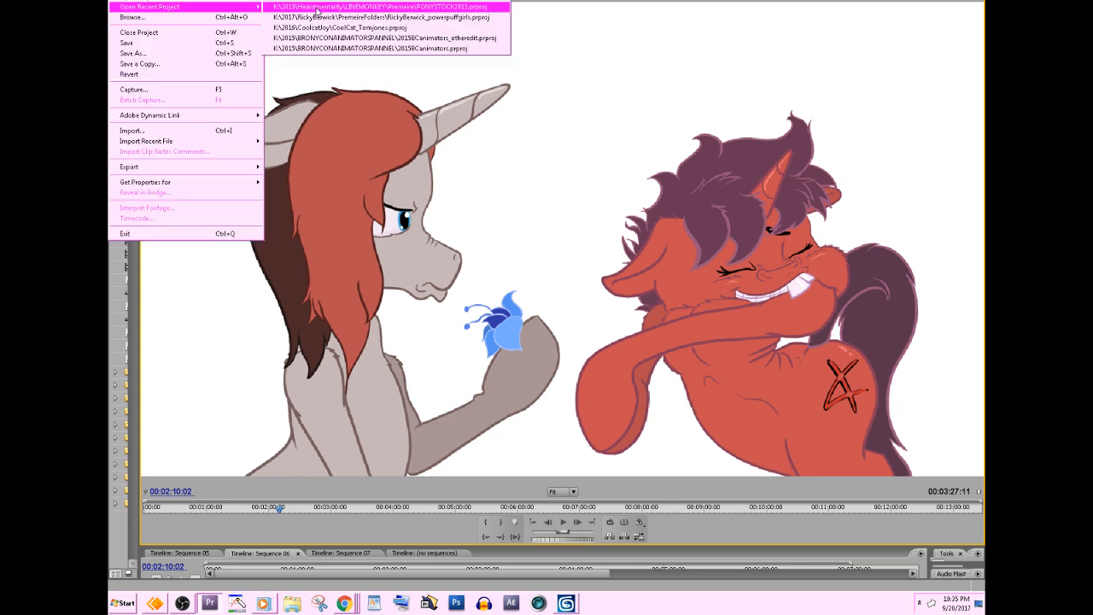
left_click(492, 18)
left_click(545, 288)
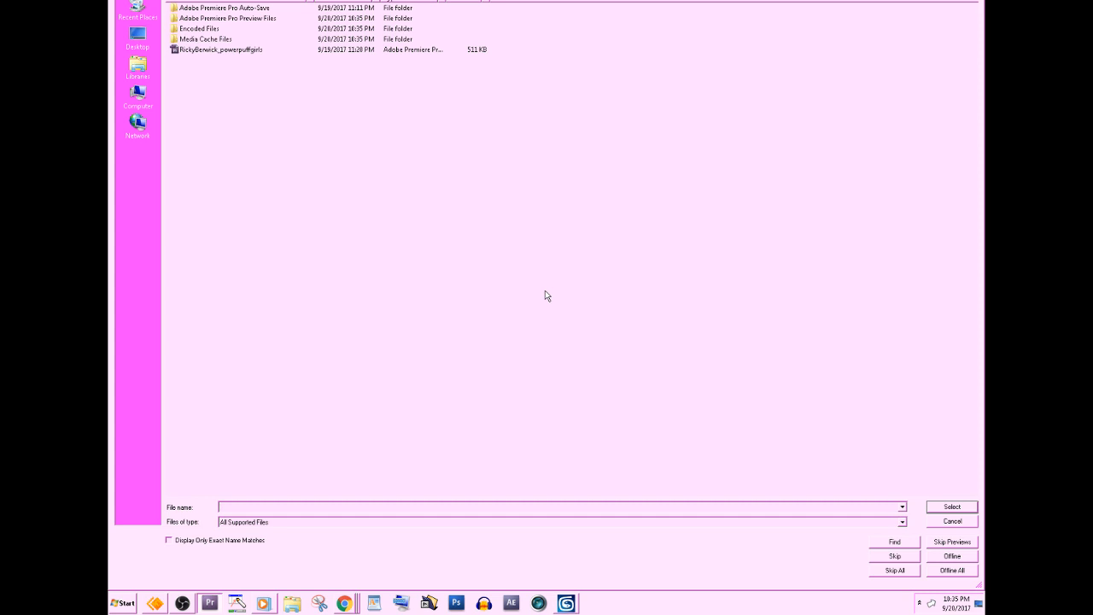
left_click(952, 522)
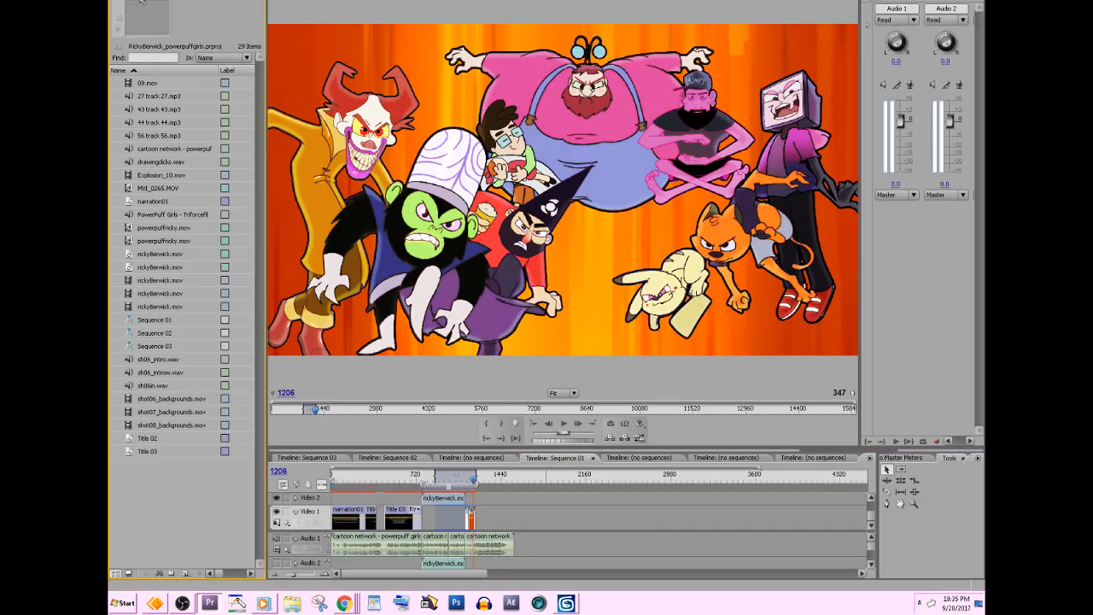
Open the recent project CoolCat_Tomjones.prproj, discarding changes to the current project and skipping all missing files.
left_click(118, 0)
mouse_move(228, 13)
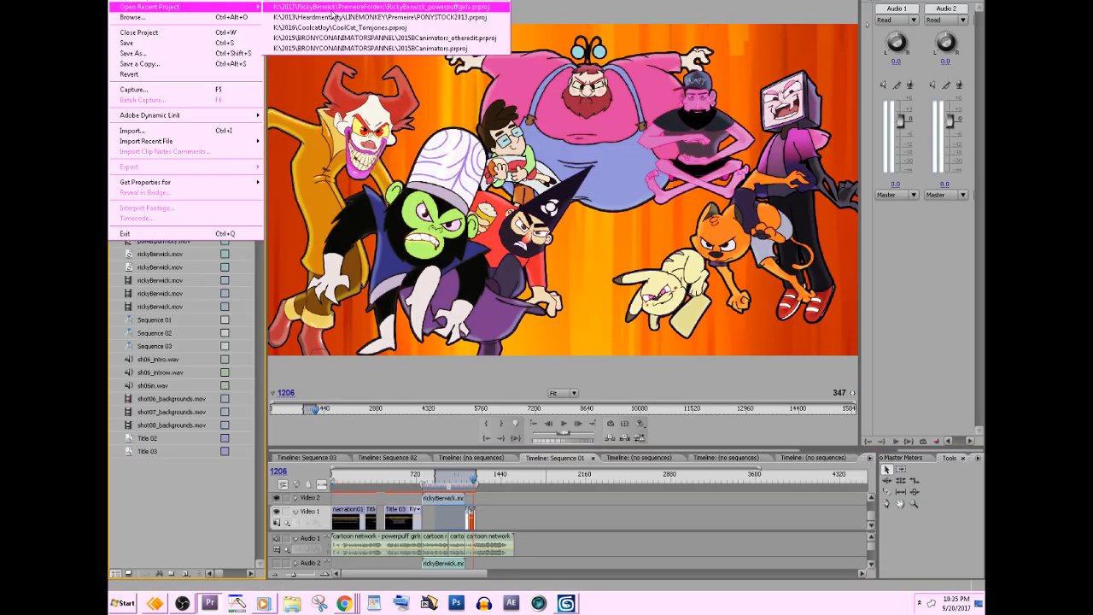
left_click(452, 38)
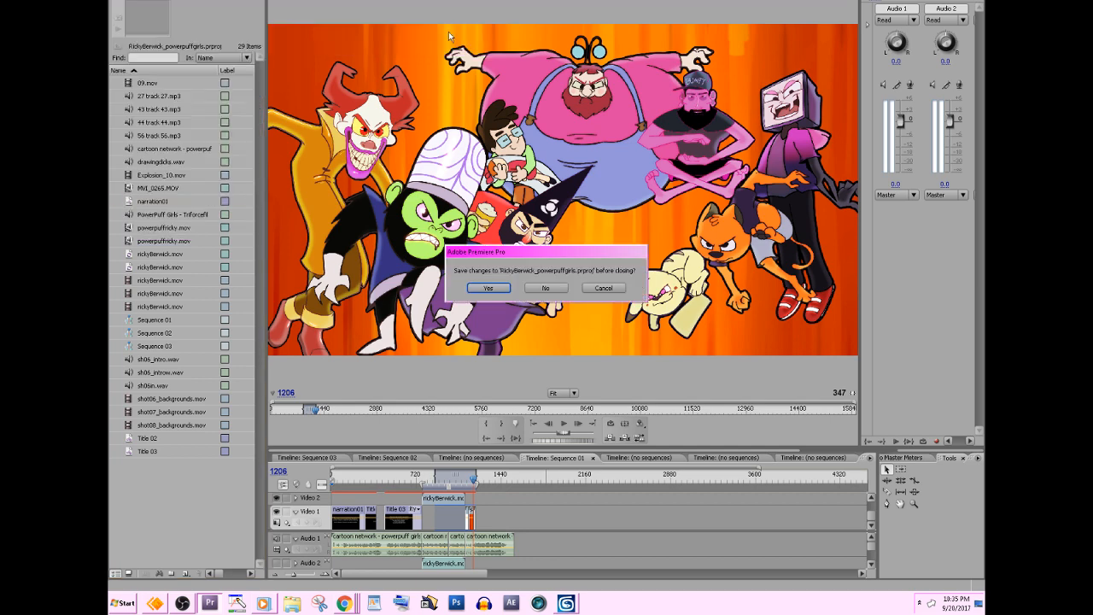
left_click(543, 289)
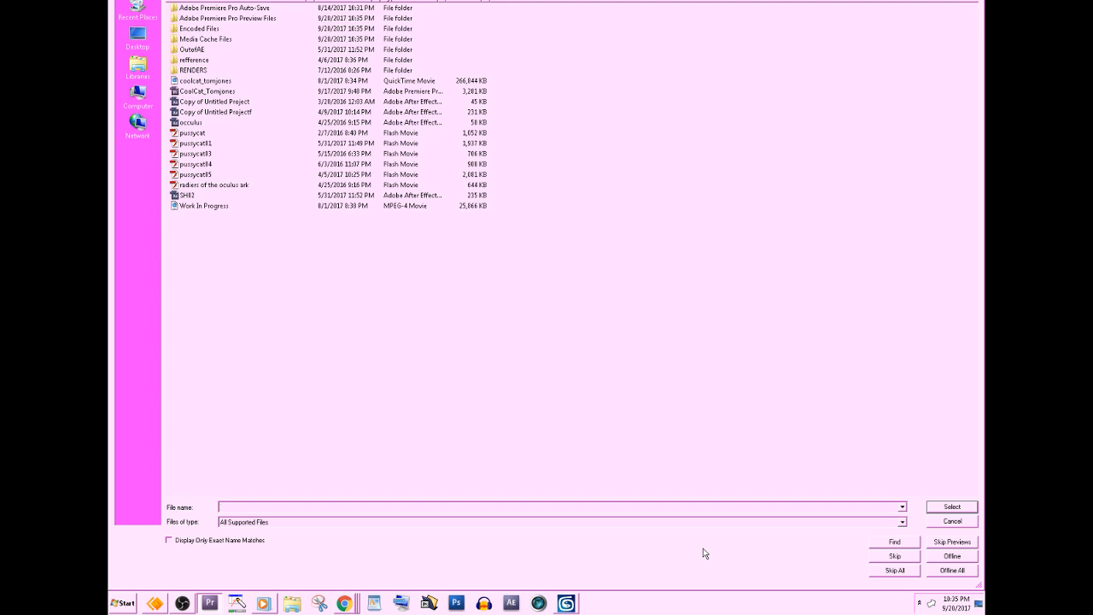
left_click(894, 571)
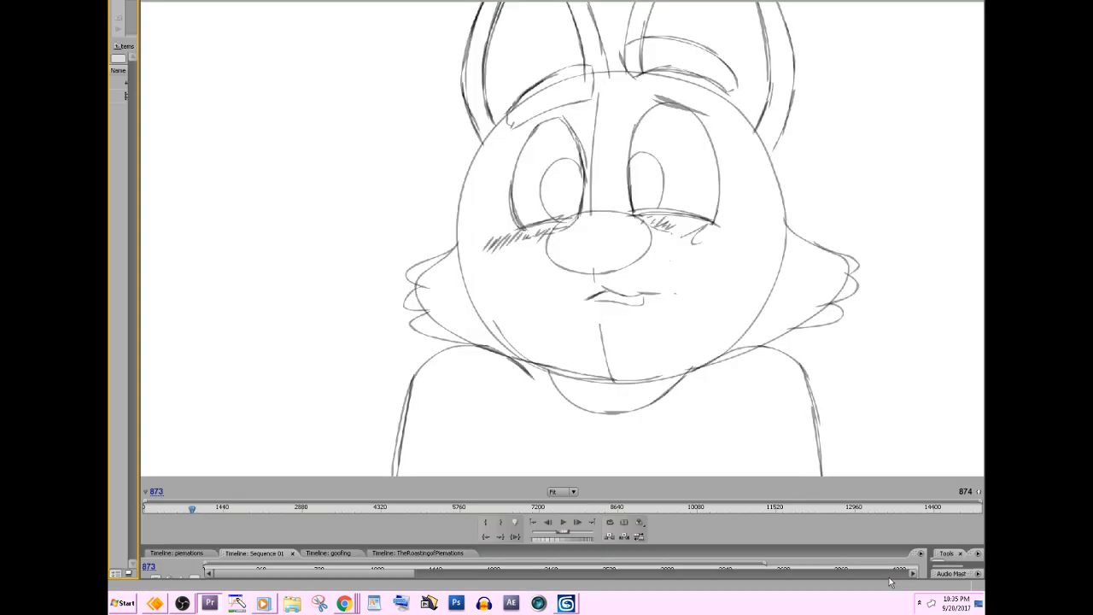
Go back to about frame 70 of the sequence and play the singing cat's shot until about frame 195.
left_click(147, 510)
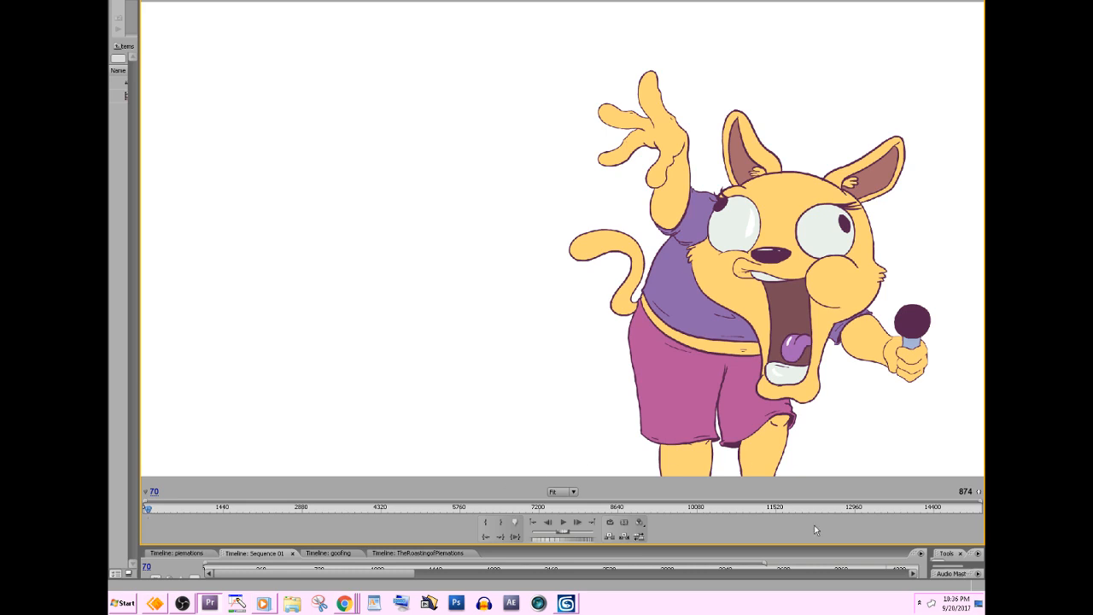
key("Right")
key("Right")
key("Left")
key("Left")
left_click(563, 522)
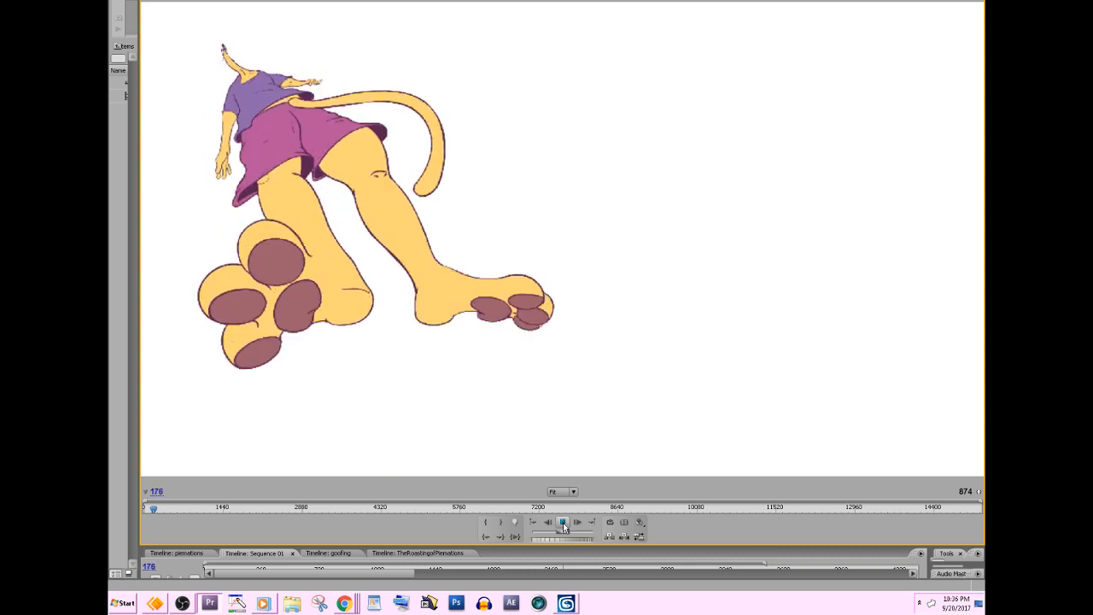
left_click(563, 524)
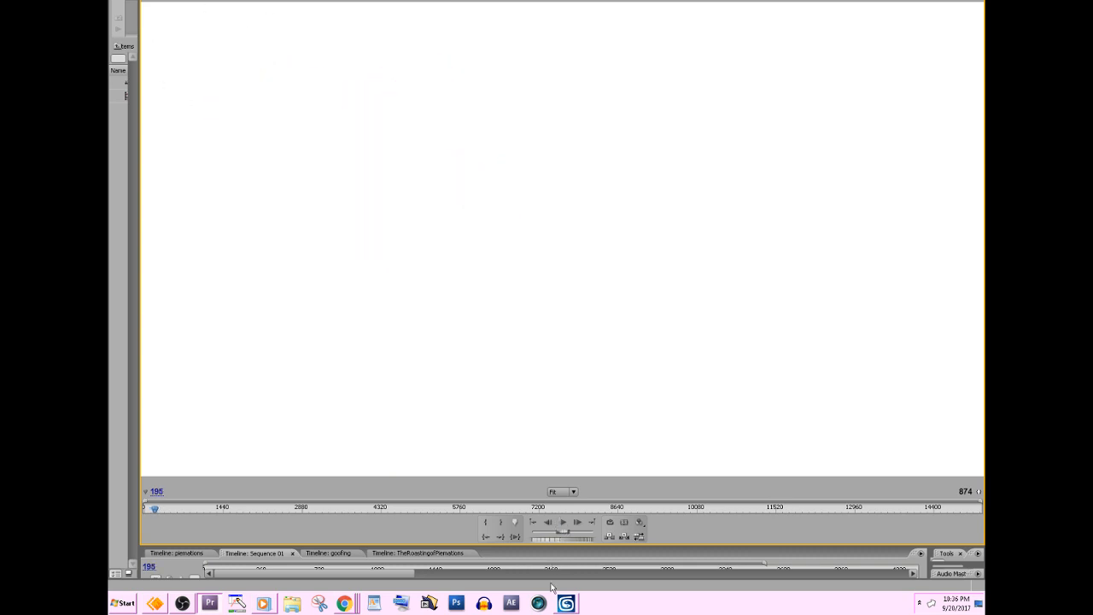
Return to frame 108 and step forward to frame 126 to examine how the cat's head and neck twist.
left_click_drag(155, 516, 148, 504)
key("Left")
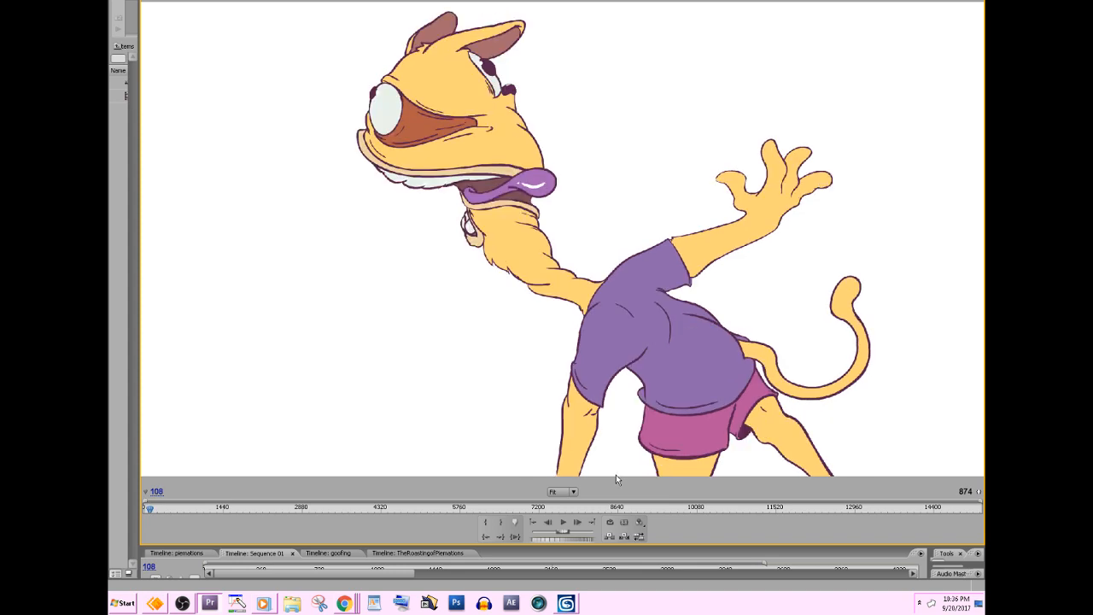
key("Right")
key("Right")
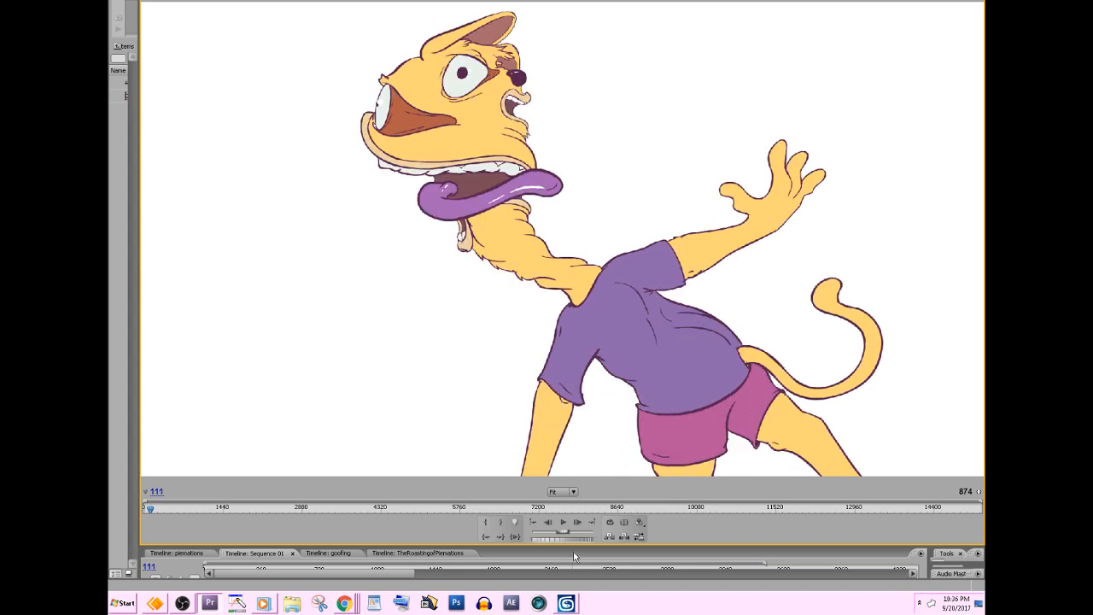
key("Right")
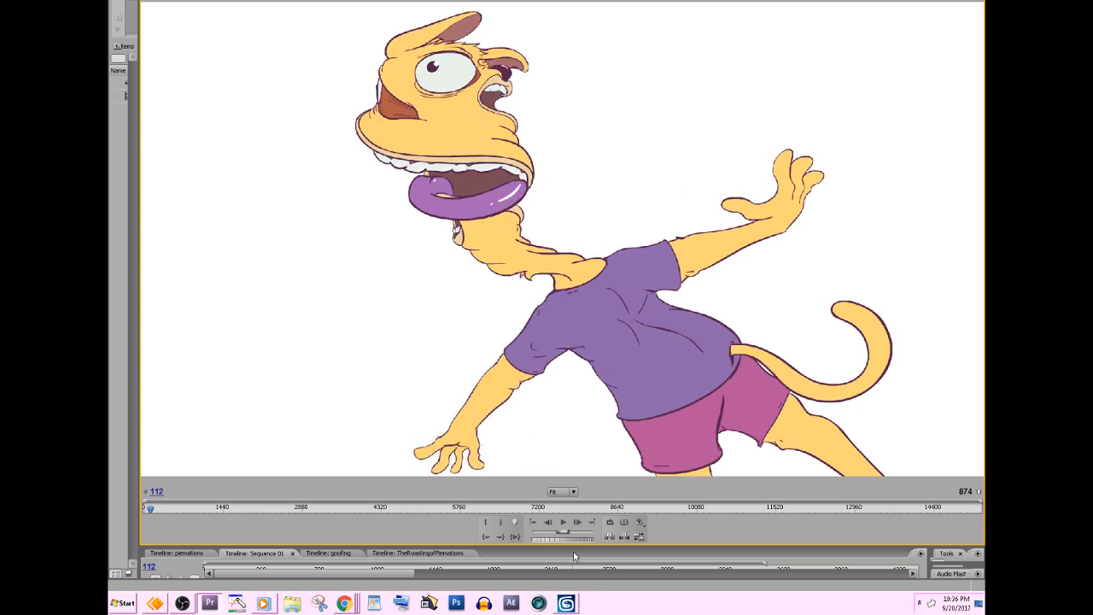
key("Right")
key("Right")
key("Right")
key("Right")
key("Right")
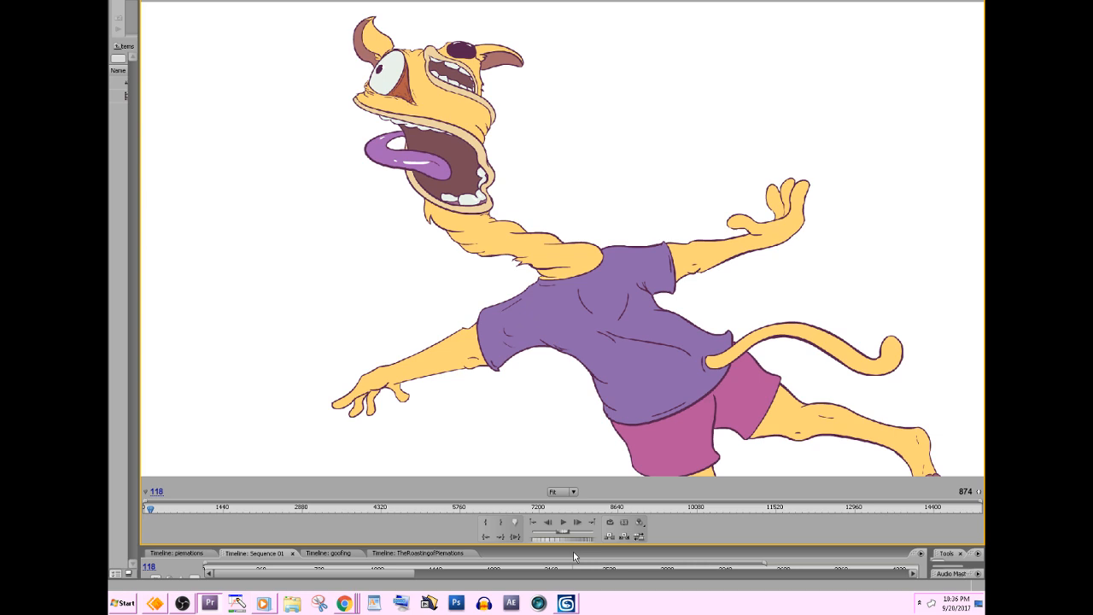
key("Right")
key("Right")
key("Right")
key("Right")
key("Right")
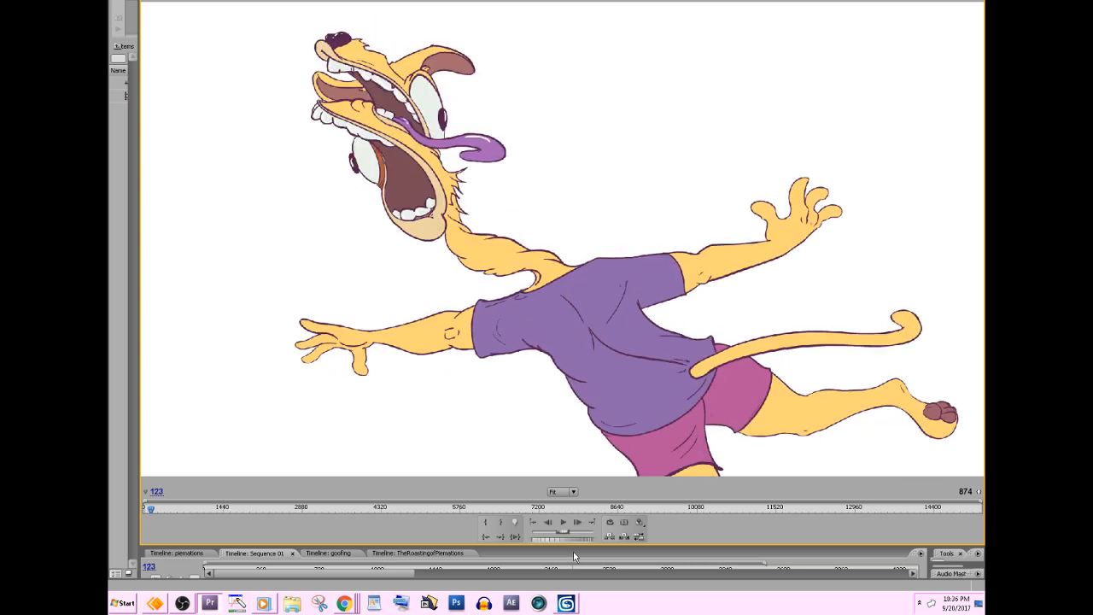
key("Right")
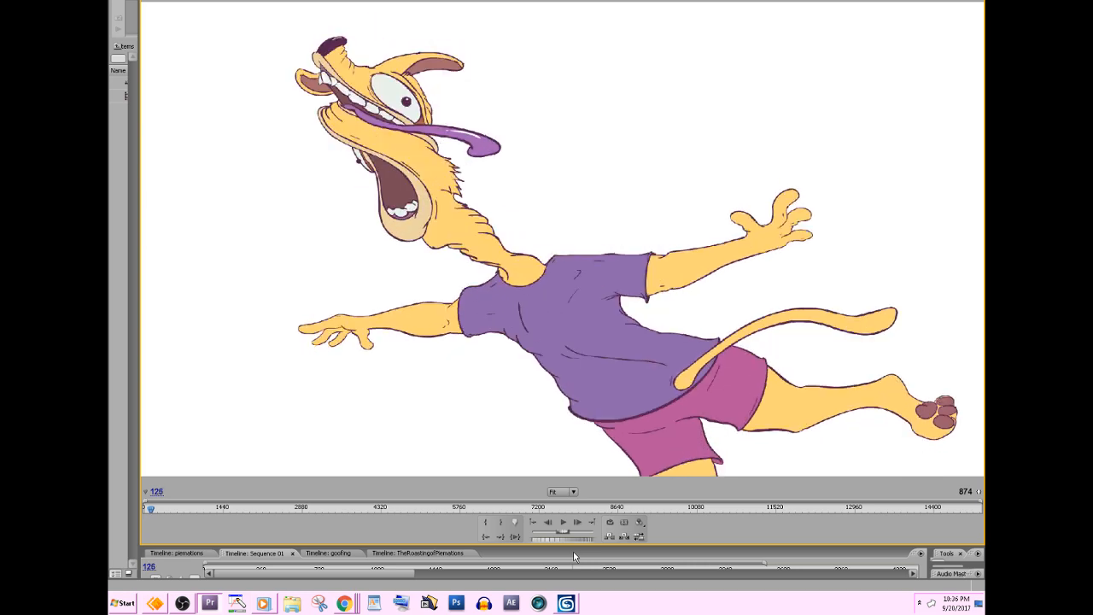
Step back and forth around frames 124 to 142 to compare the cat's stretched head and open mouths as it is flung backwards.
key("Left")
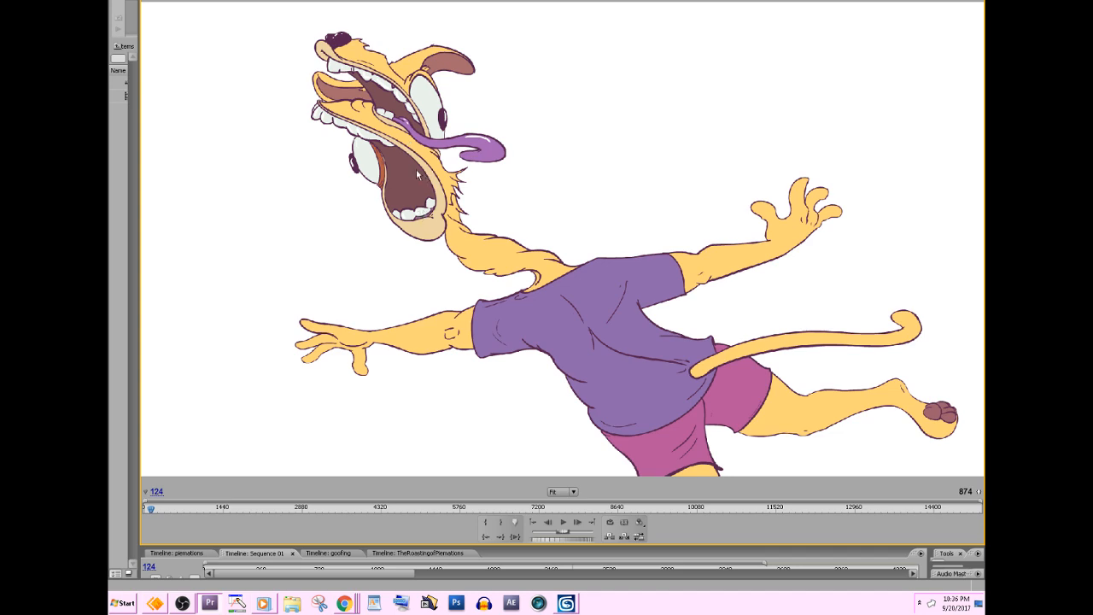
key("Right")
key("Right")
key("Right")
key("Right")
key("Right")
key("Right")
key("Right")
key("Right")
key("Right")
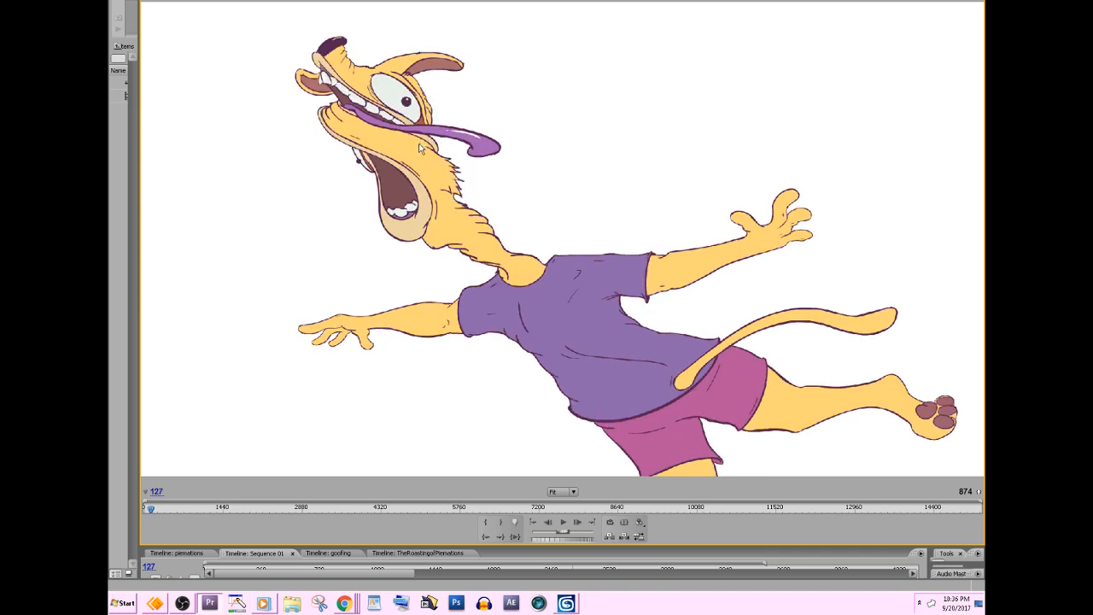
key("Right")
key("Right")
key("Right")
key("Right")
key("Right")
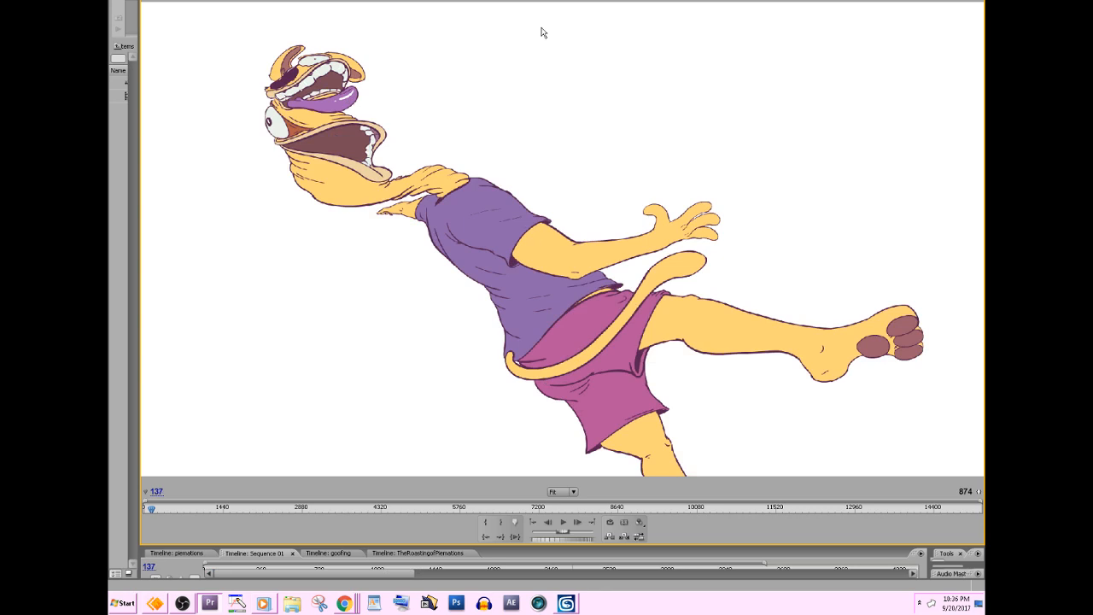
key("Left")
key("Left")
key("Right")
key("Right")
key("Right")
Step forward from frame 142 to 197 to examine the cat's body and enlarged feet as it flies away.
key("Right")
key("Right")
key("Right")
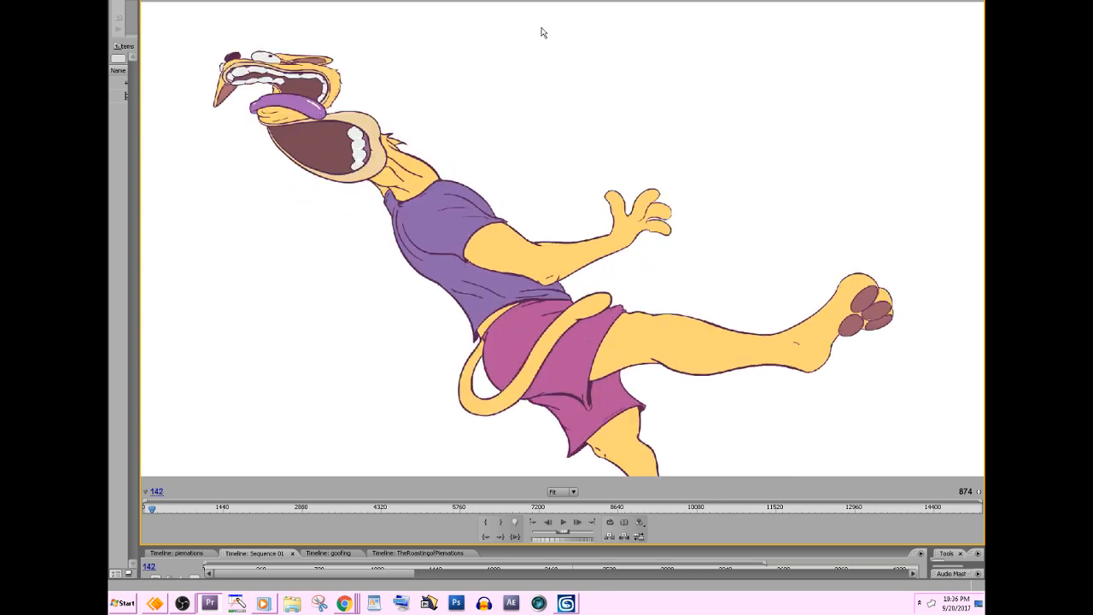
key("Right")
key("Right")
key("Right")
key("Right")
key("Right")
key("Right")
key("Right")
key("Right")
key("Right")
key("Right")
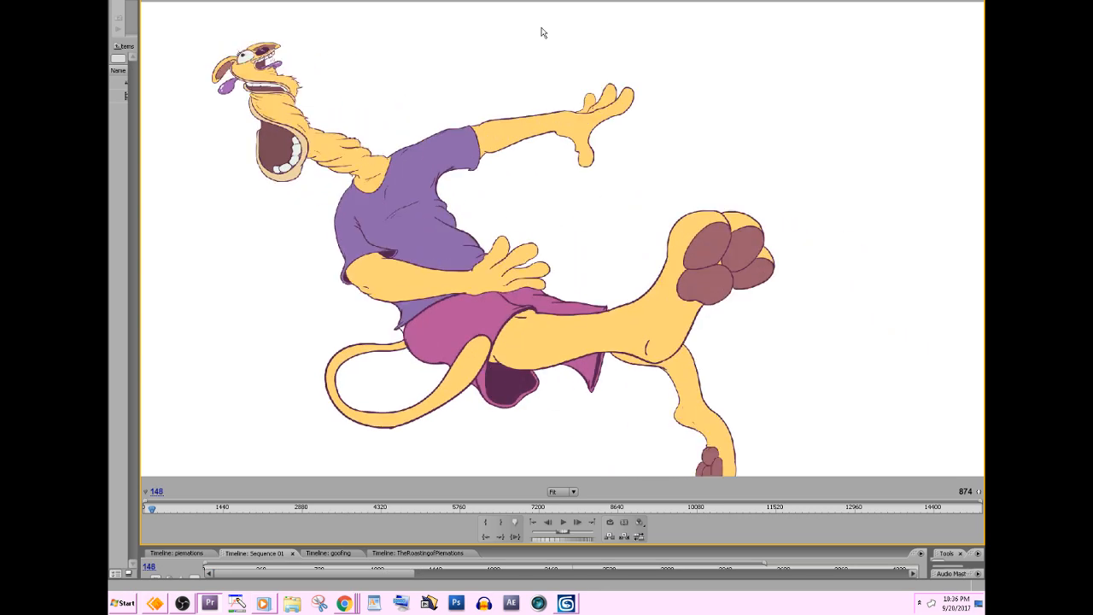
key("Right")
key("Right")
key("Right")
key("Right")
key("Right")
key("Right")
key("Right")
key("Right")
key("Right")
key("Right")
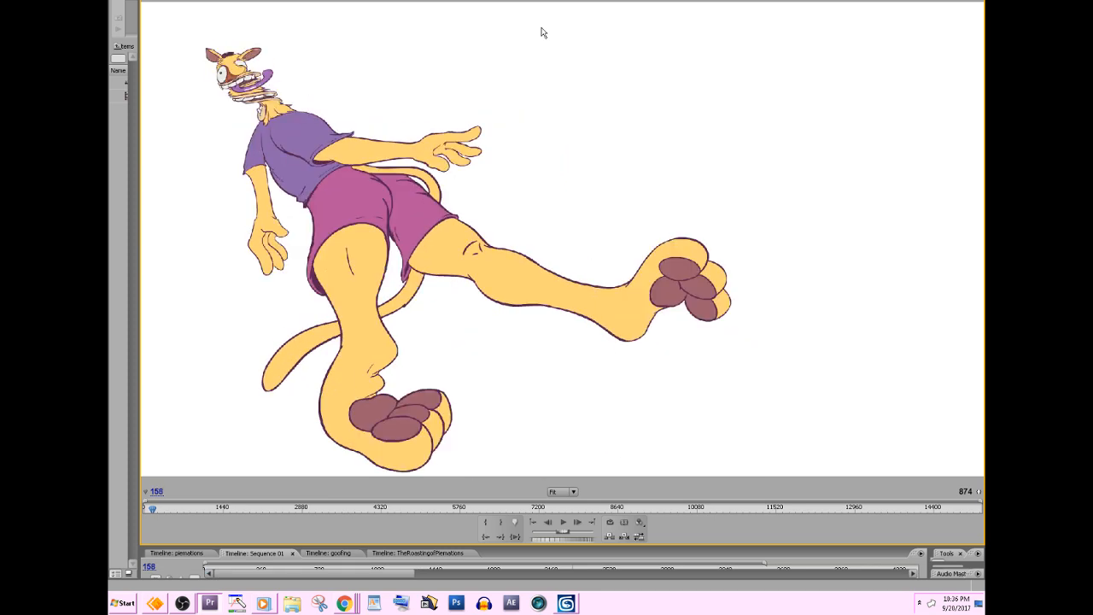
key("Right")
key("Right")
key("Right")
key("Right")
key("Right")
key("Right")
key("Right")
key("Right")
key("Right")
key("Right")
key("Right")
key("Right")
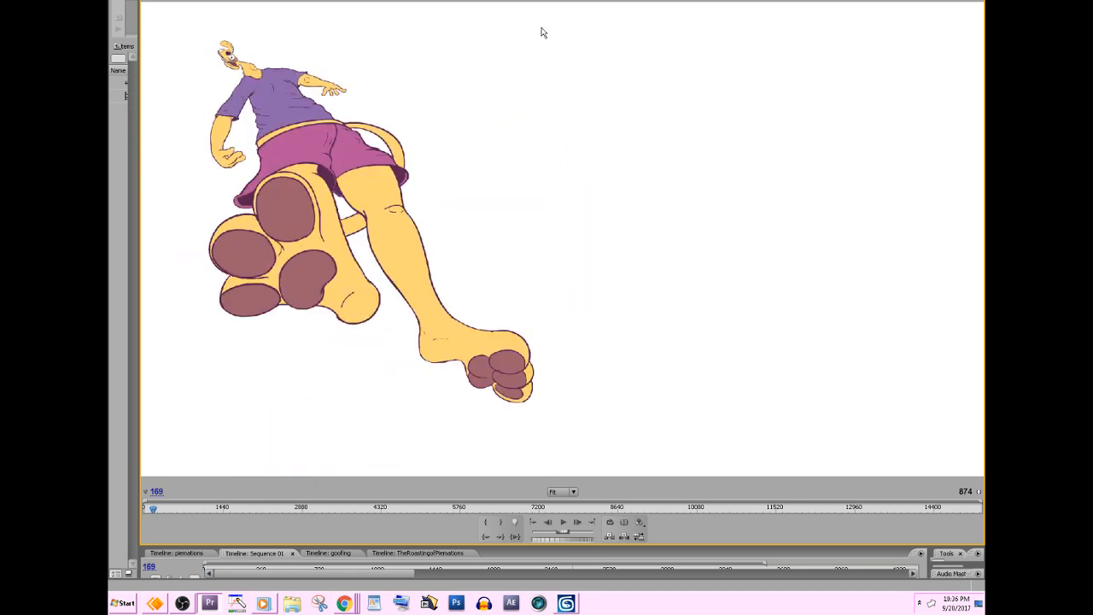
key("Right")
key("Right")
key("Right")
key("Right")
key("Right")
key("Right")
key("Right")
key("Right")
key("Right")
key("Right")
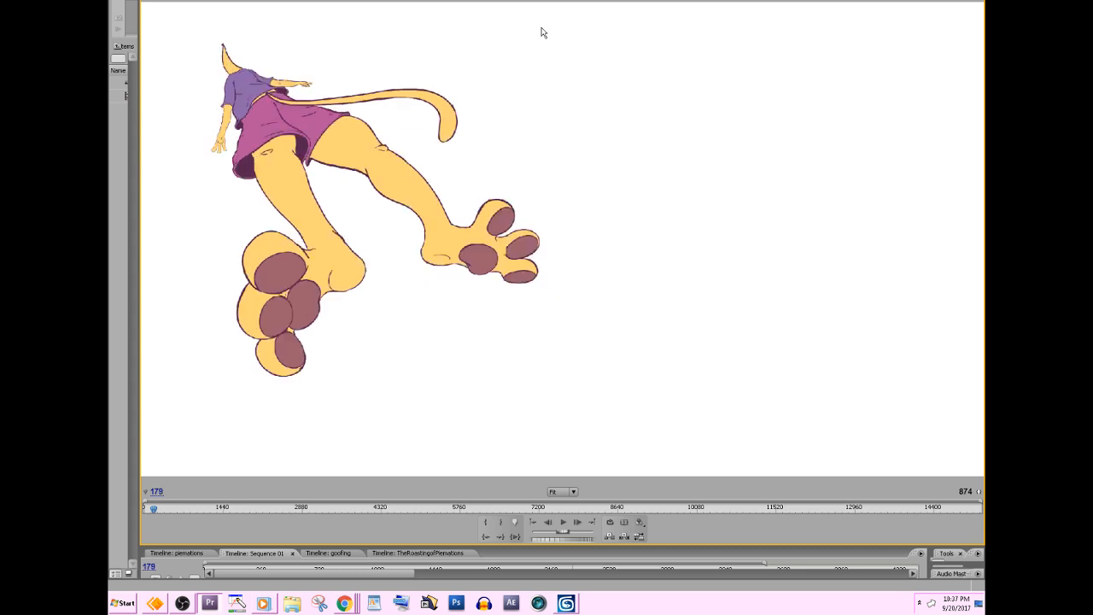
key("Right")
key("Right")
key("Right")
key("Right")
key("Right")
key("Right")
key("Right")
key("Right")
key("Right")
key("Right")
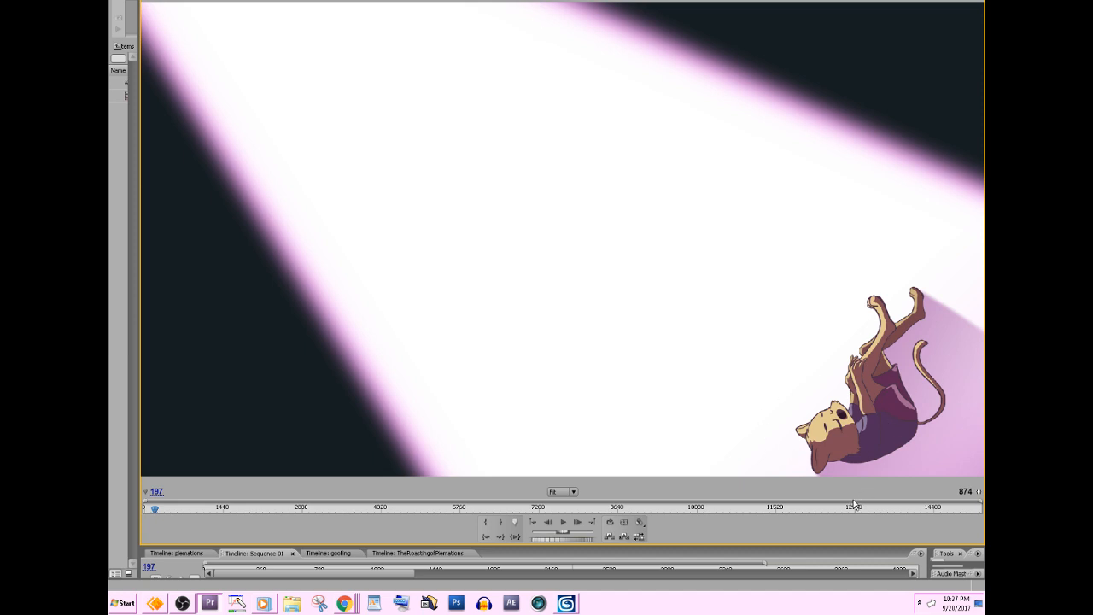
Step forward from frame 197 to 221 to examine the cat uncurling and arching its back in the spotlight.
key("Right")
key("Right")
key("Right")
key("Right")
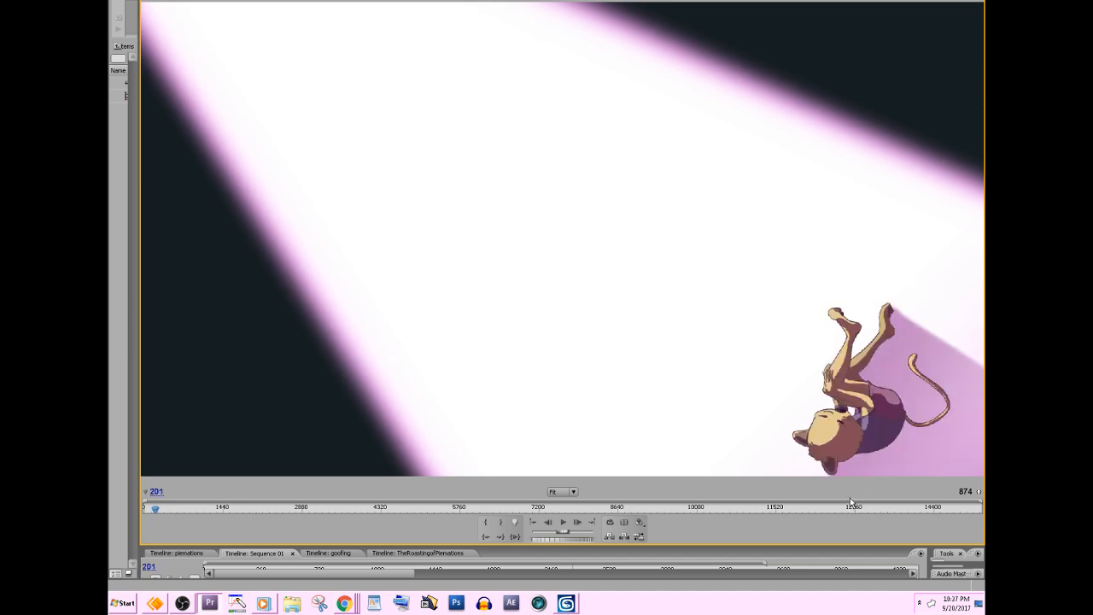
key("Right")
key("Right")
key("Right")
key("Right")
key("Right")
key("Right")
key("Right")
key("Right")
key("Right")
key("Right")
key("Right")
key("Right")
key("Right")
key("Right")
key("Right")
key("Right")
key("Right")
key("Right")
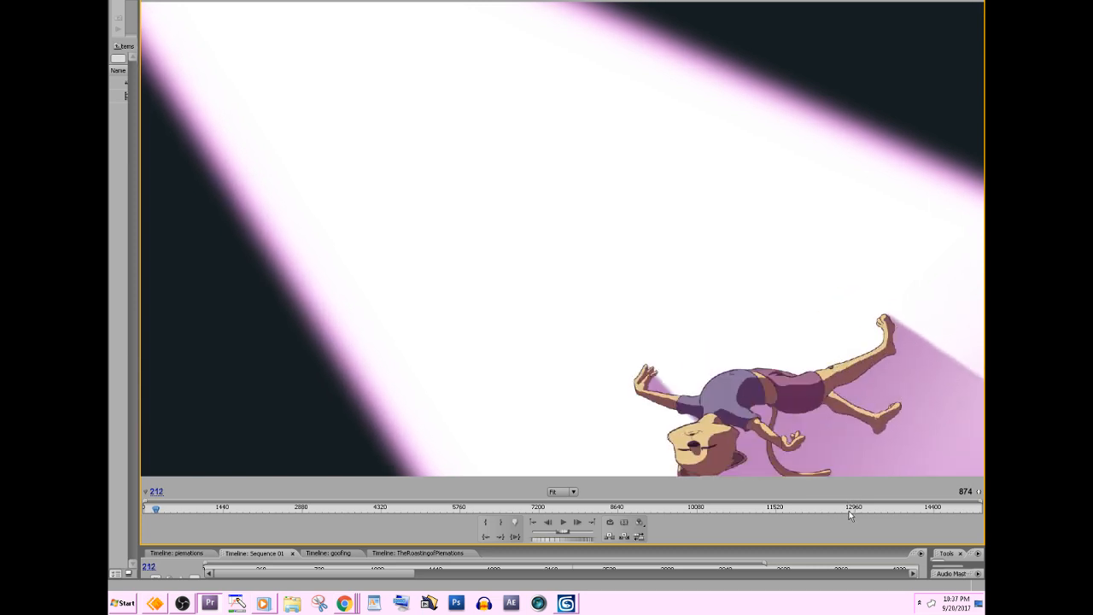
Continue from frame 221 to 295 to examine the cat rising from the backbend into the cross-legged pose.
key("Right")
key("Right")
key("Right")
key("Right")
key("Right")
key("Right")
key("Right")
key("Right")
key("Right")
key("Right")
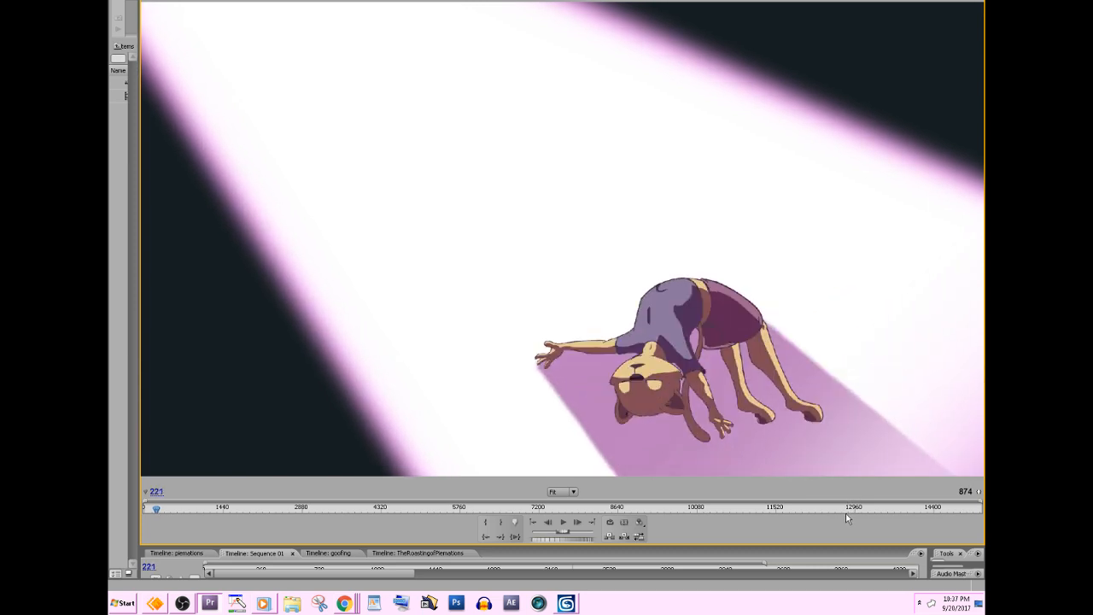
key("Right")
key("Right")
key("Right")
key("Right")
key("Right")
key("Right")
key("Right")
key("Right")
key("Right")
key("Right")
key("Right")
key("Right")
key("Right")
key("Right")
key("Right")
key("Right")
key("Right")
key("Right")
key("Right")
key("Right")
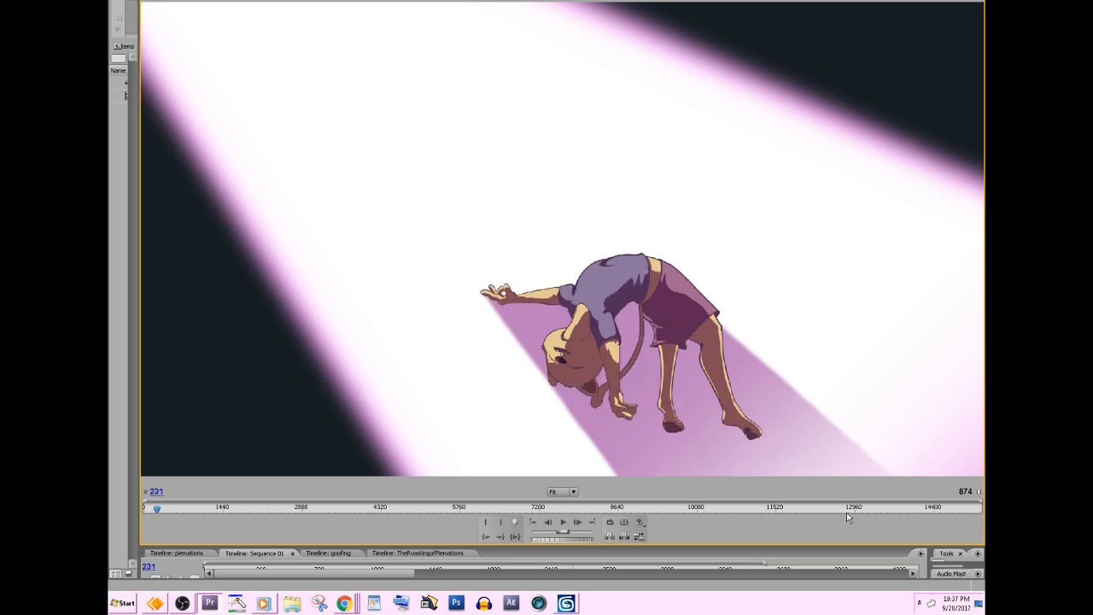
key("Right")
key("Right")
key("Right")
key("Right")
key("Right")
key("Right")
key("Right")
key("Right")
key("Right")
key("Right")
key("Right")
key("Right")
key("Right")
key("Right")
key("Right")
key("Right")
key("Right")
key("Right")
key("Right")
key("Right")
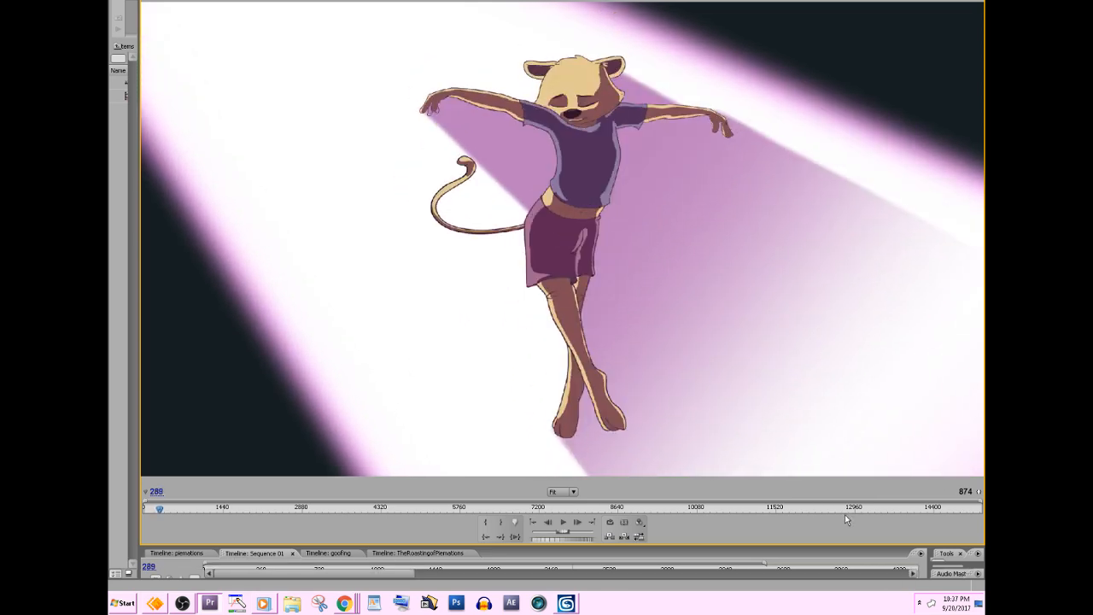
key("Right")
key("Right")
key("Right")
key("Right")
key("Right")
key("Right")
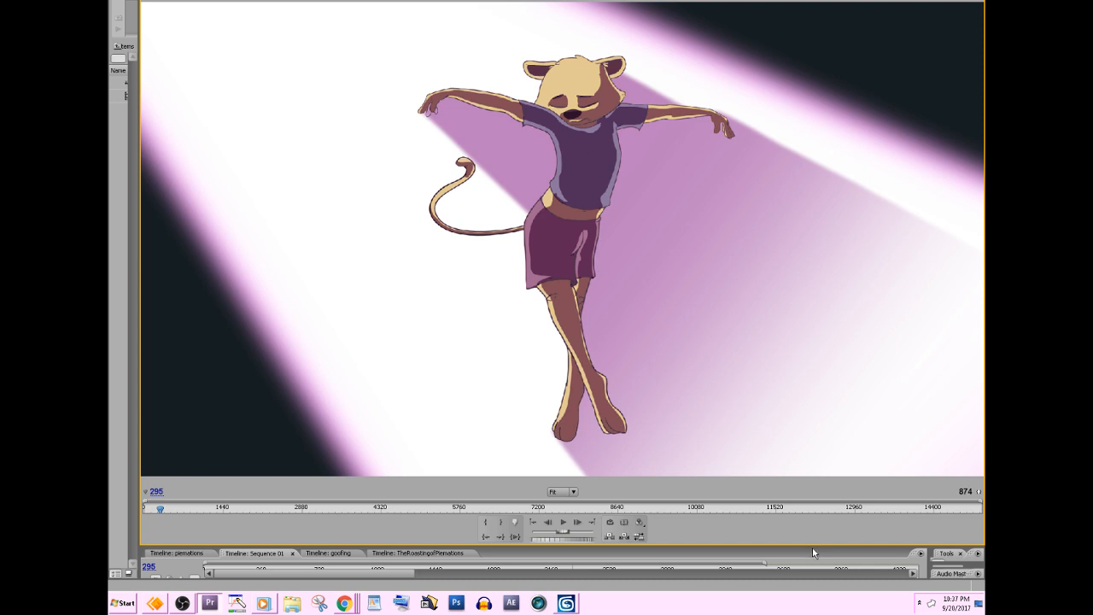
Switch to Toon Boom Studio, bring the cat drawings into view and show frame 4 of the Cat_tiedown layer.
left_click(157, 601)
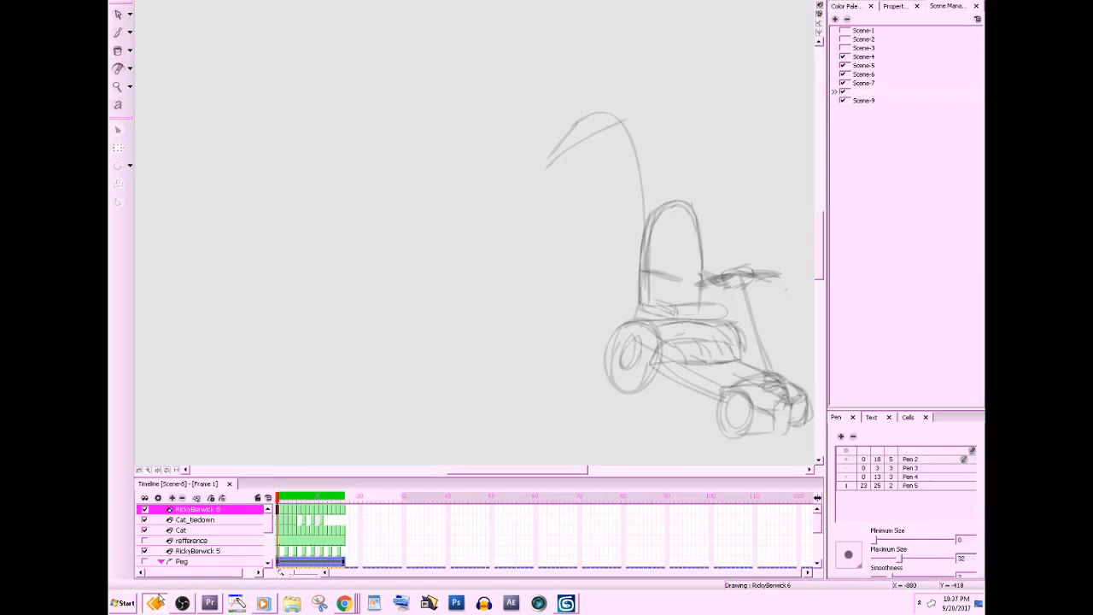
left_click(160, 599)
left_click(161, 598)
left_click(292, 534)
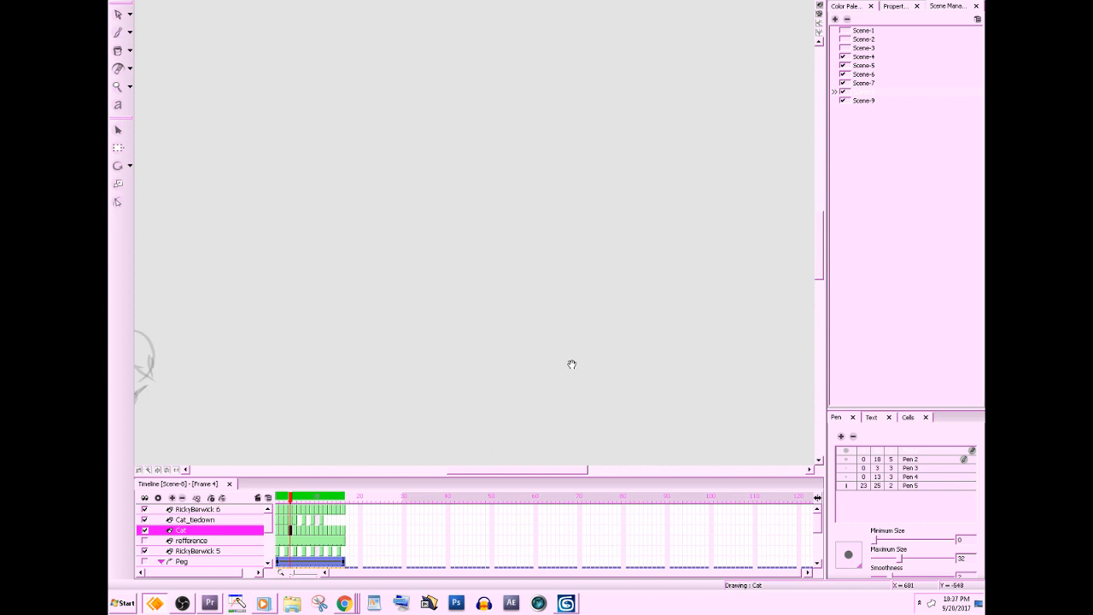
left_click_drag(573, 365, 904, 282)
left_click_drag(298, 502, 272, 507)
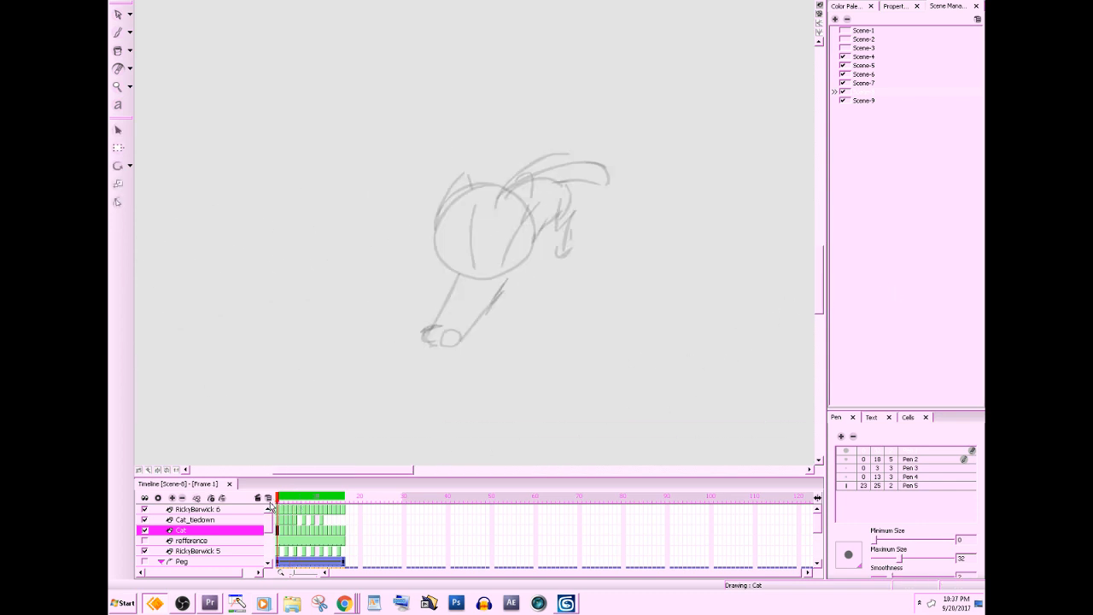
left_click(281, 522)
left_click_drag(659, 334, 640, 366)
key("period")
key("period")
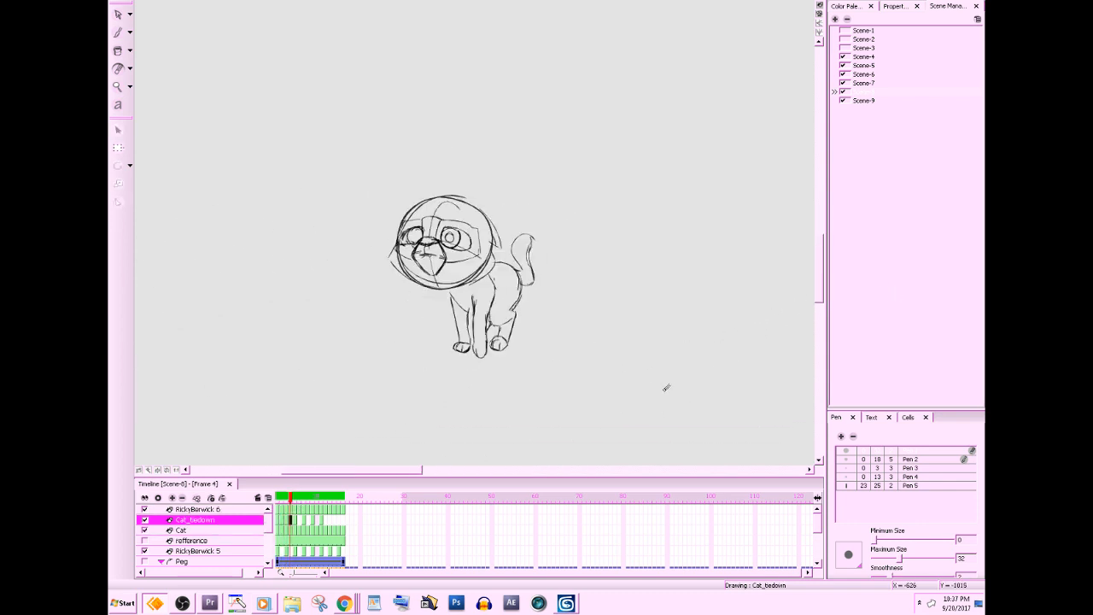
Flip back and forth through the Cat_tiedown drawings to examine the running cat's poses, stopping at frame 9.
key("g")
key("g")
key("g")
key("g")
key("f")
key("f")
key("f")
key("f")
key("f")
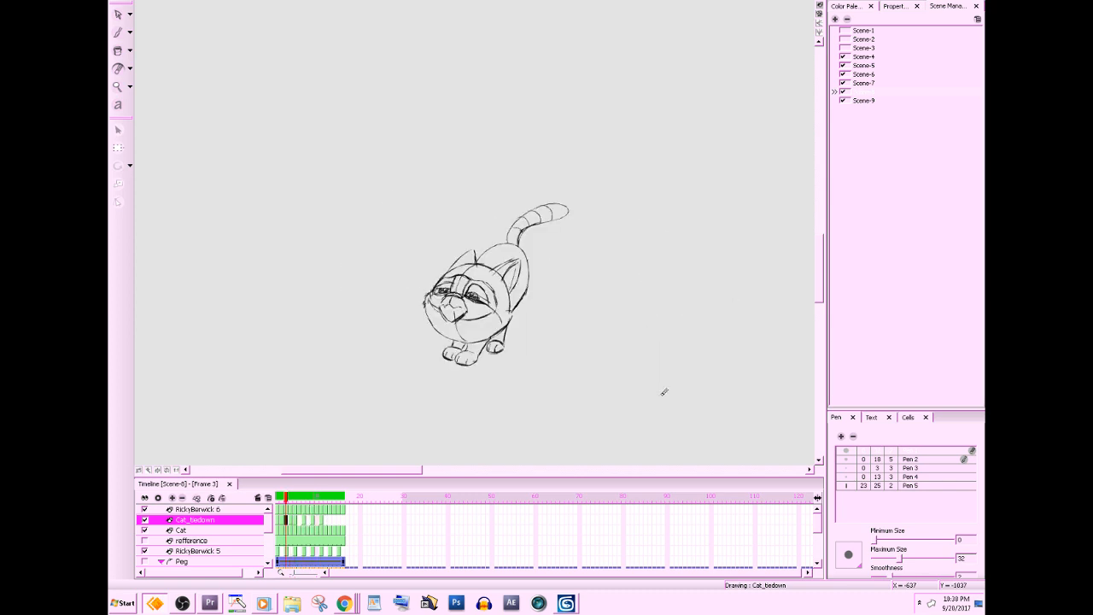
key("f")
key("f")
key("g")
key("g")
key("g")
key("g")
key("g")
key("g")
key("g")
key("g")
key("g")
key("g")
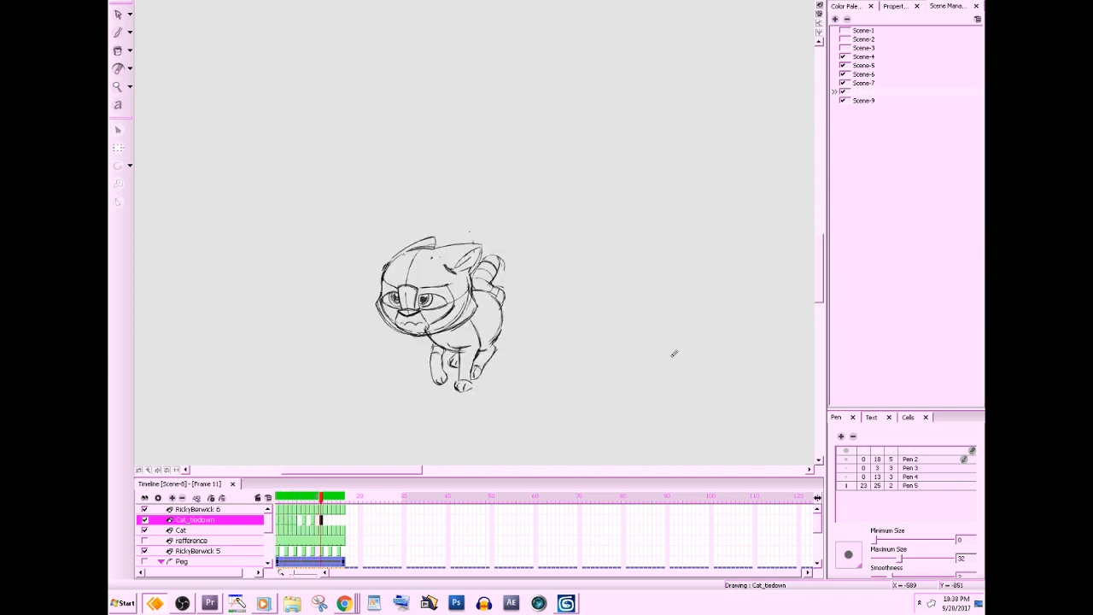
key("f")
key("f")
key("f")
key("f")
key("f")
key("f")
key("f")
key("g")
key("g")
key("g")
key("g")
key("g")
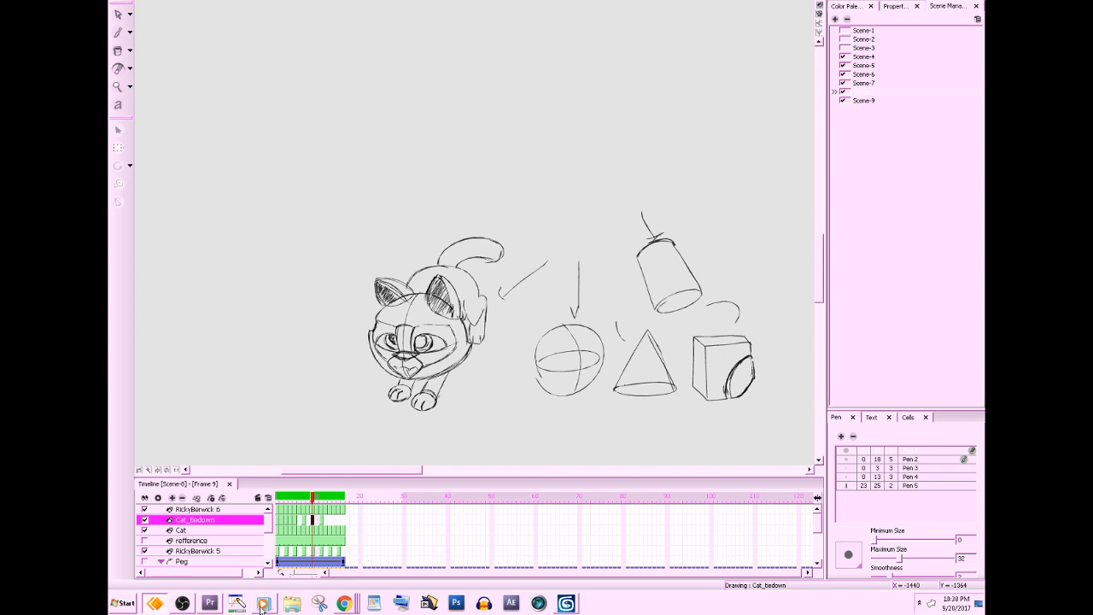
Look at the media player, return to frame 9 of the cat drawing and select the Pen 4 preset.
left_click(263, 605)
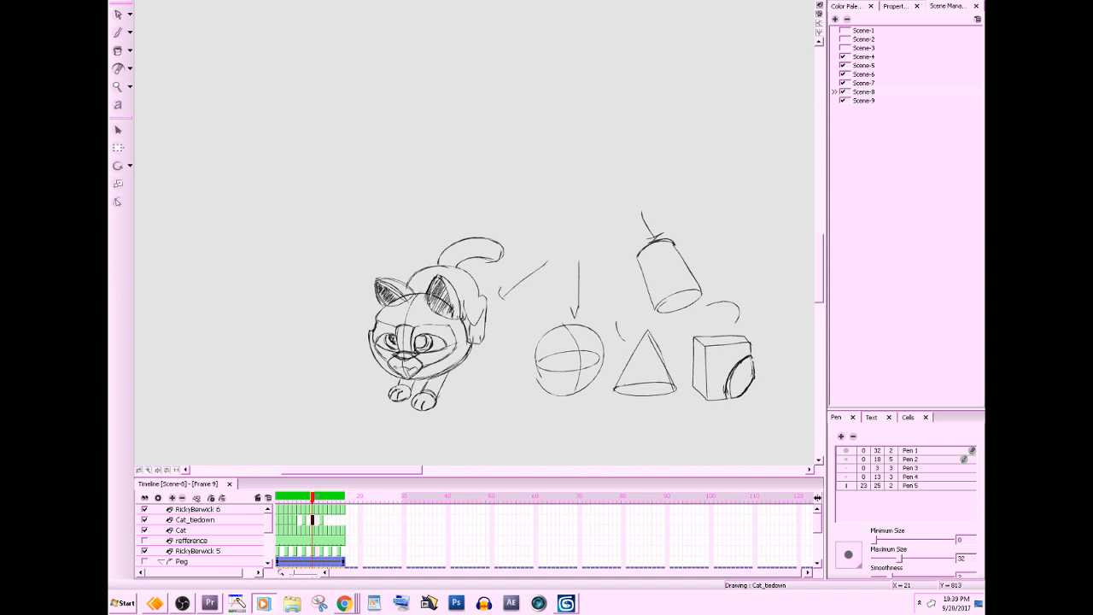
key("alt+Tab")
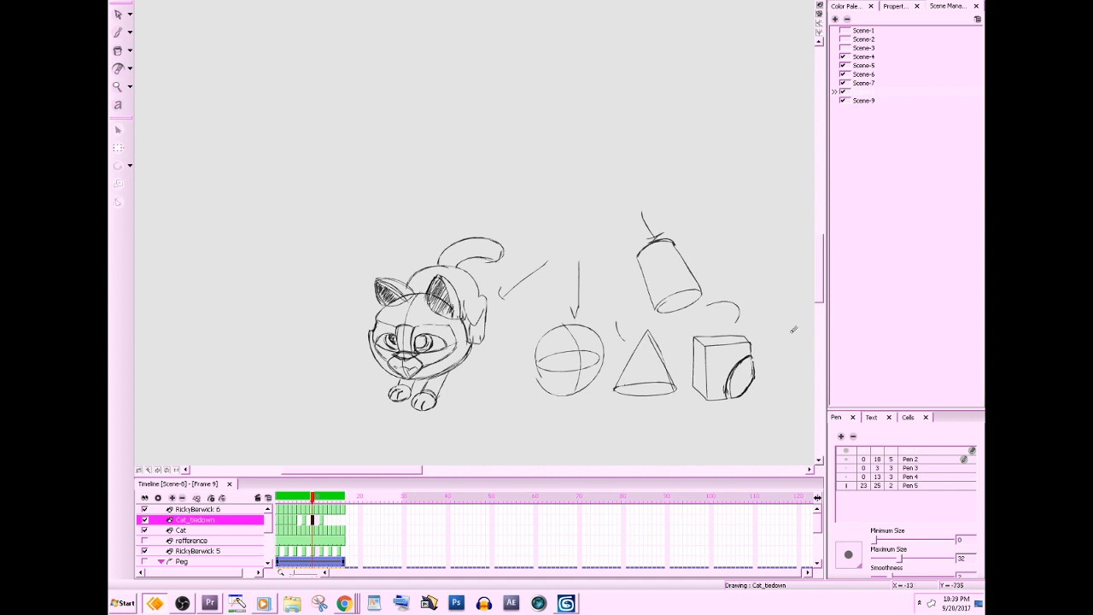
left_click(910, 421)
left_click(871, 420)
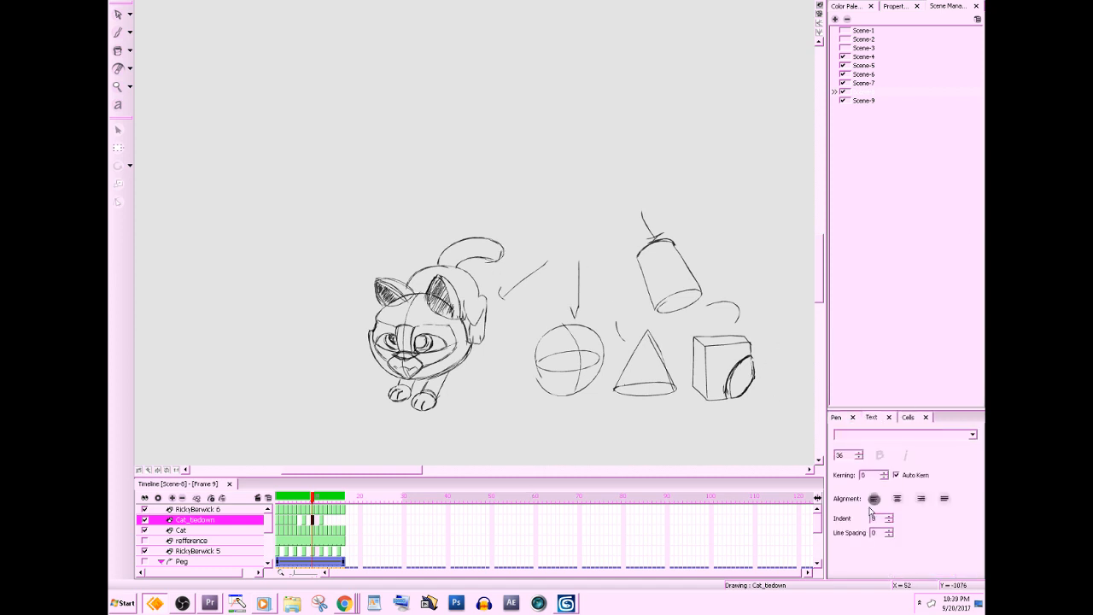
left_click(838, 422)
left_click(895, 478)
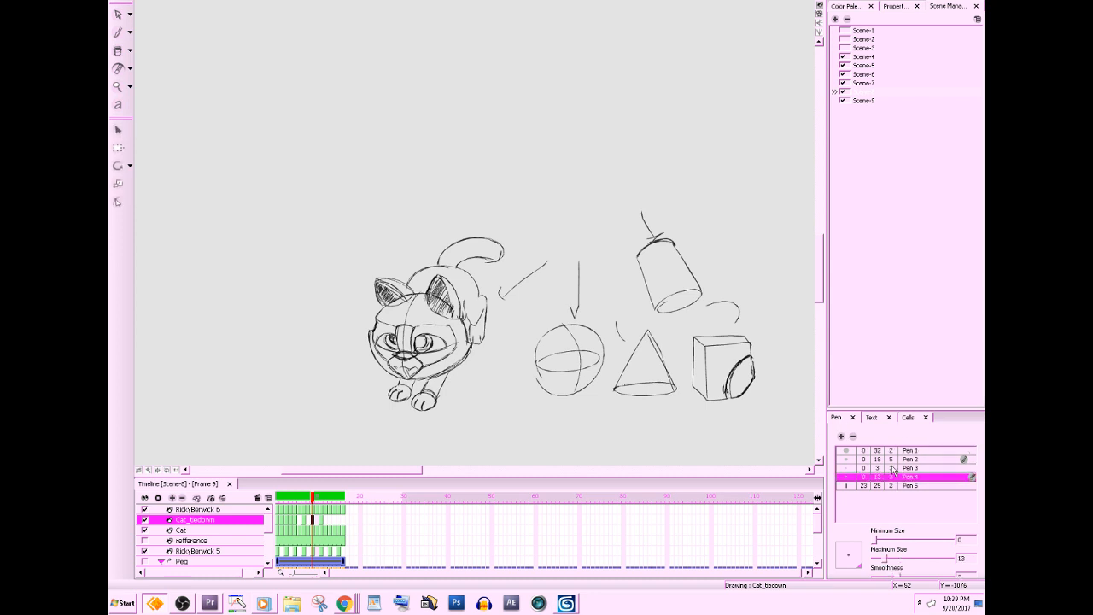
Select the Pen 3 preset, look at the media player and return to the cat drawing.
left_click(895, 469)
left_click(264, 603)
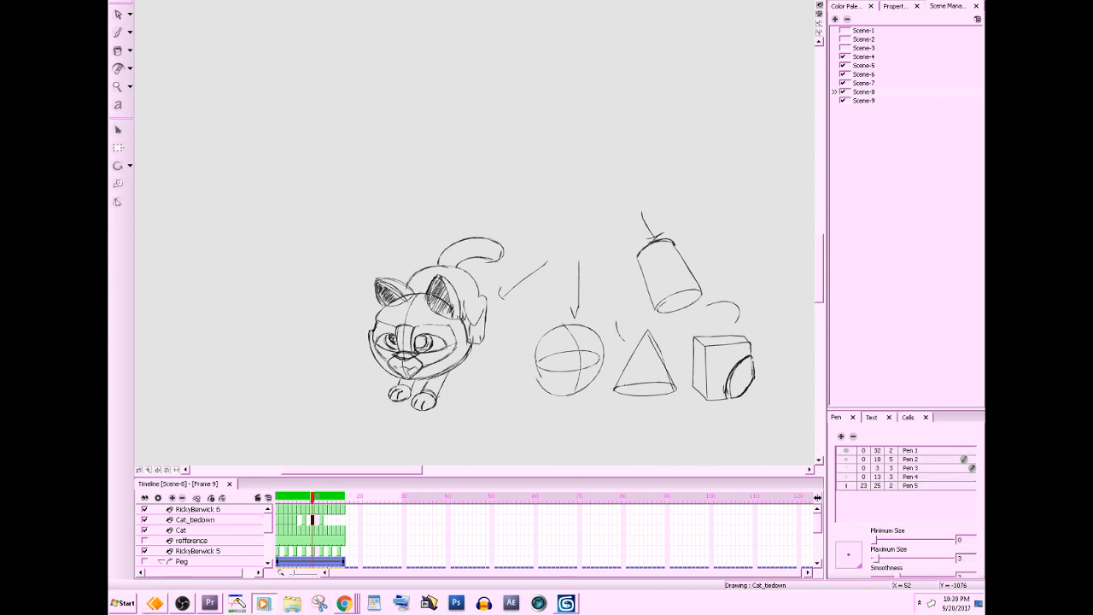
key("alt+Tab")
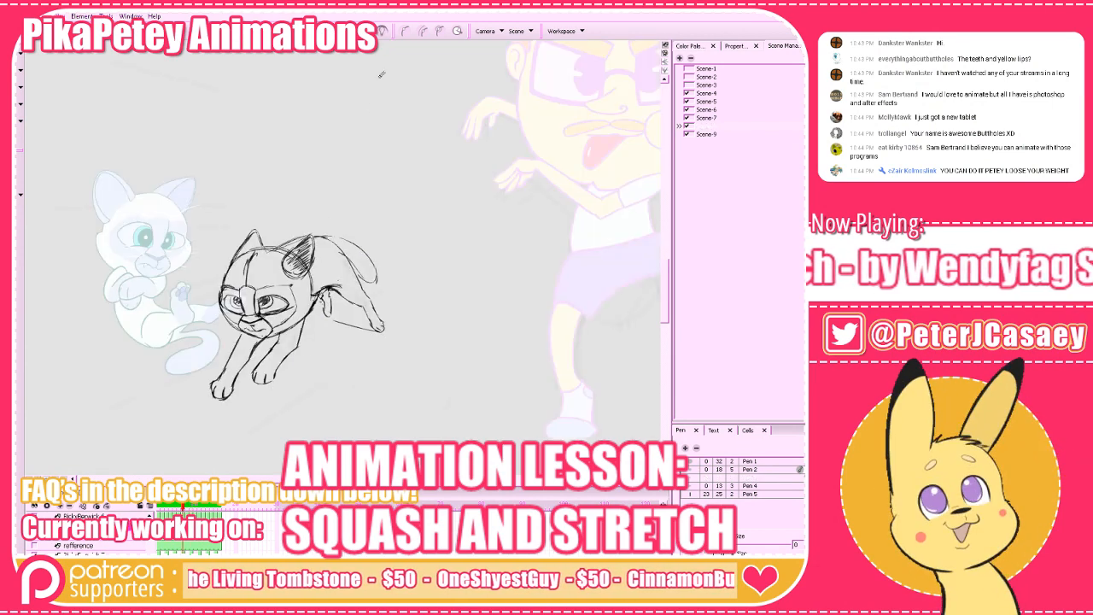
Turn on onion skinning to examine the neighbouring cat poses around the rough in-between drawing.
left_click_drag(303, 410, 321, 421)
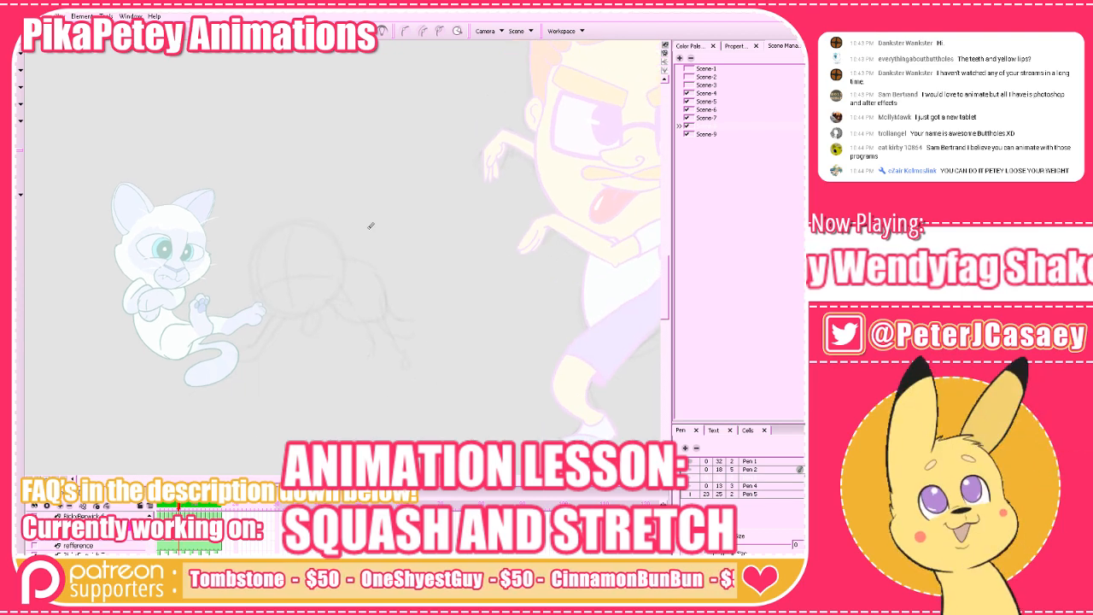
key("alt+o")
key("z")
key("z")
left_click_drag(440, 347, 503, 356)
Load the CAT colour palette for the Cat_tiedown layer and return to the in-between frame.
left_click(737, 46)
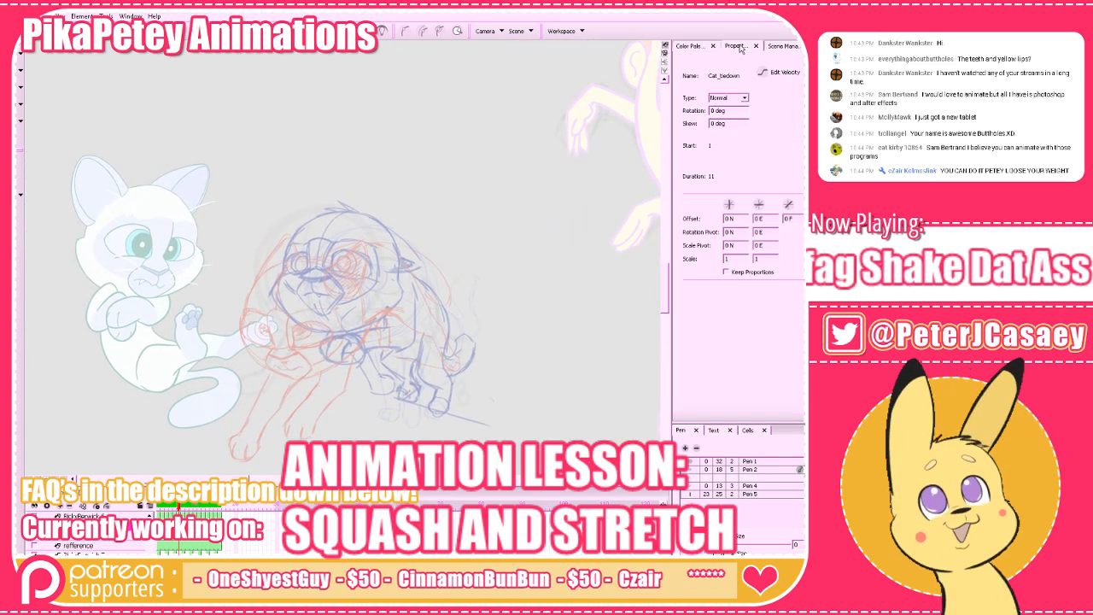
left_click(696, 47)
left_click_drag(517, 273, 495, 270)
left_click(726, 64)
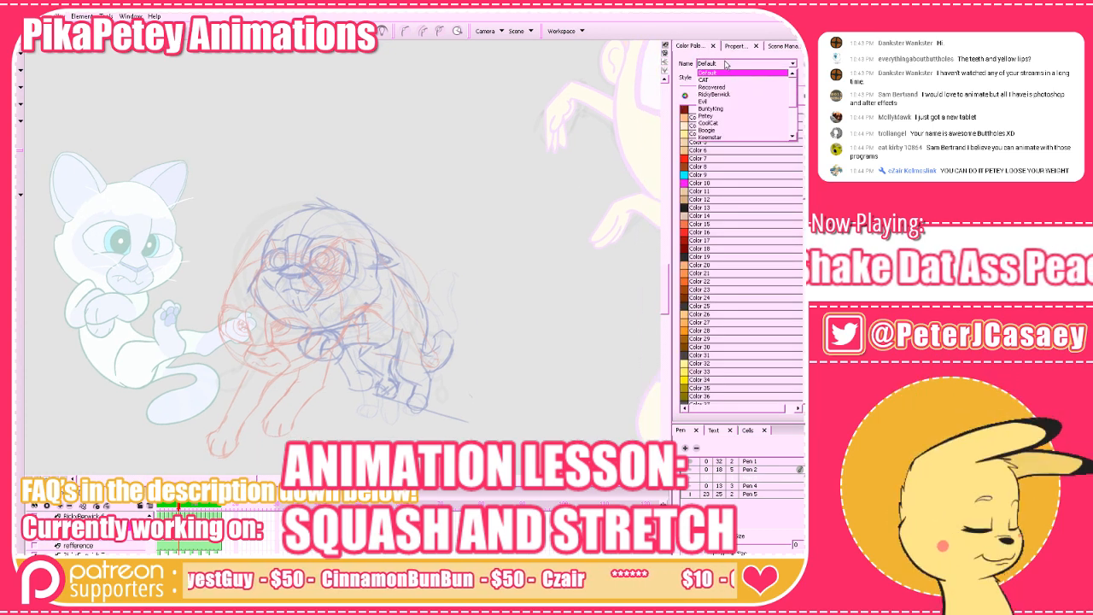
left_click(704, 70)
left_click(183, 508)
key("alt+d")
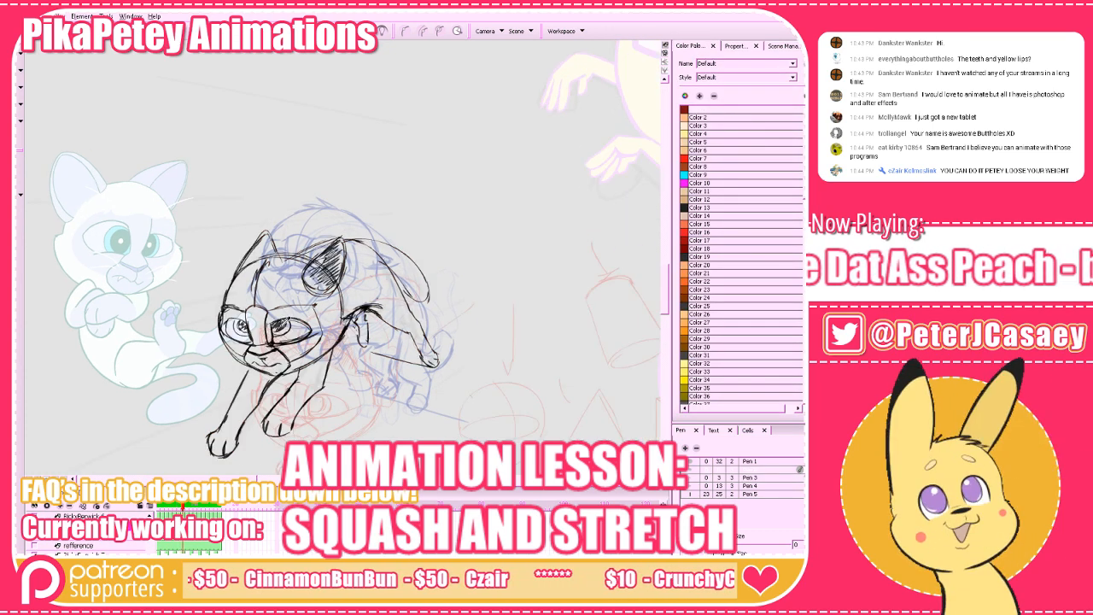
left_click(287, 322)
key("comma")
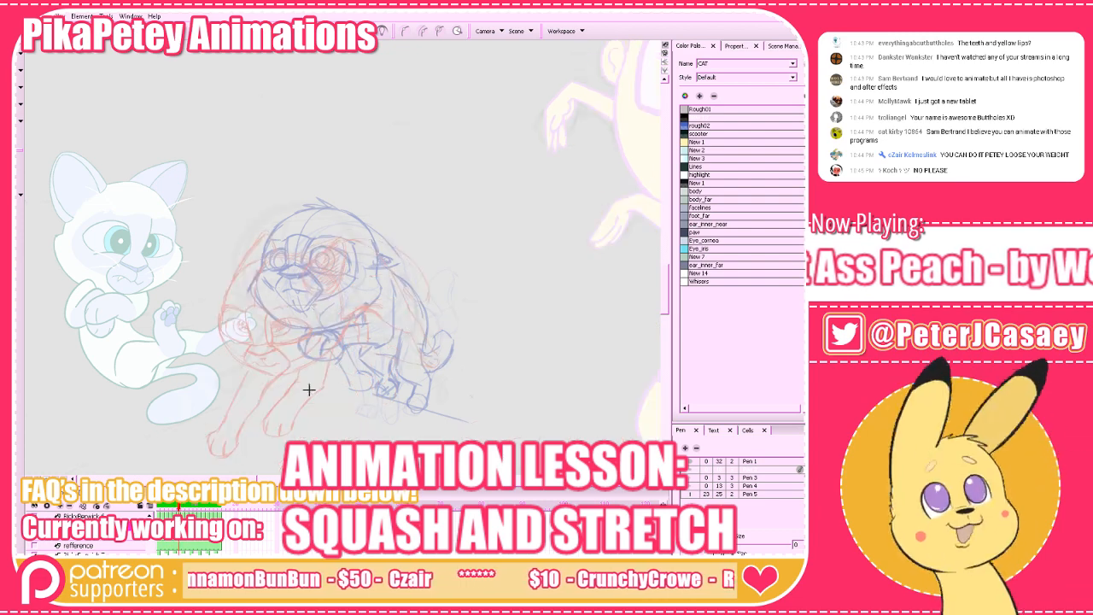
Try a curved vertical centre line on the in-between cat's head, undo it and select the Pen 3 preset.
key("comma")
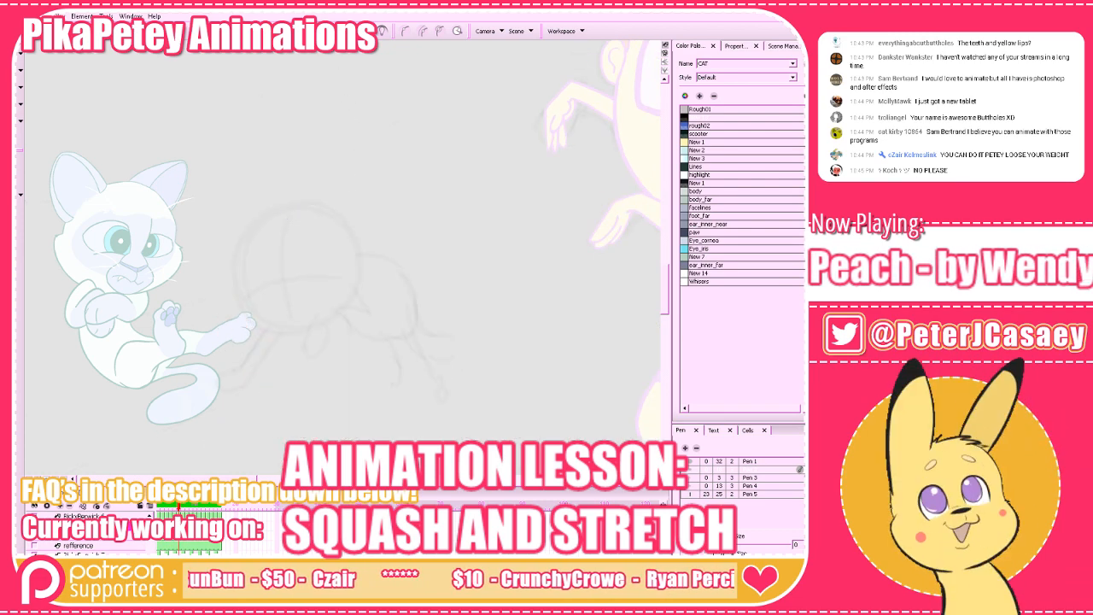
key("period")
key("comma")
left_click_drag(292, 331, 286, 198)
key("ctrl+z")
left_click(732, 479)
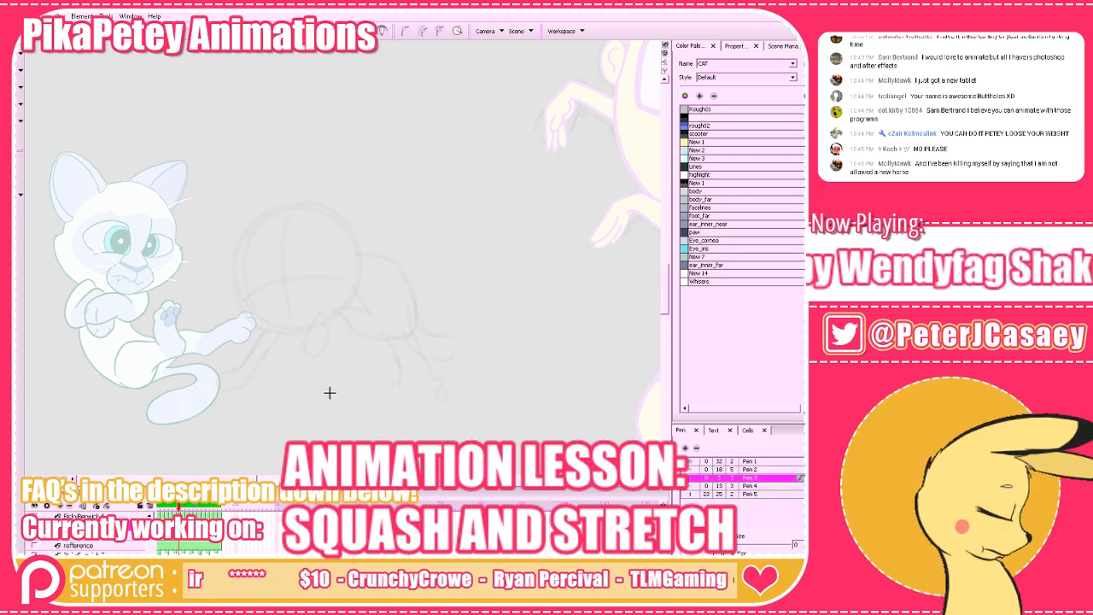
mouse_move(290, 332)
left_mouse_down()
mouse_move(310, 206)
mouse_move(286, 332)
left_mouse_up()
key("period")
key("comma")
key("period")
key("comma")
key("ctrl+z")
key("period")
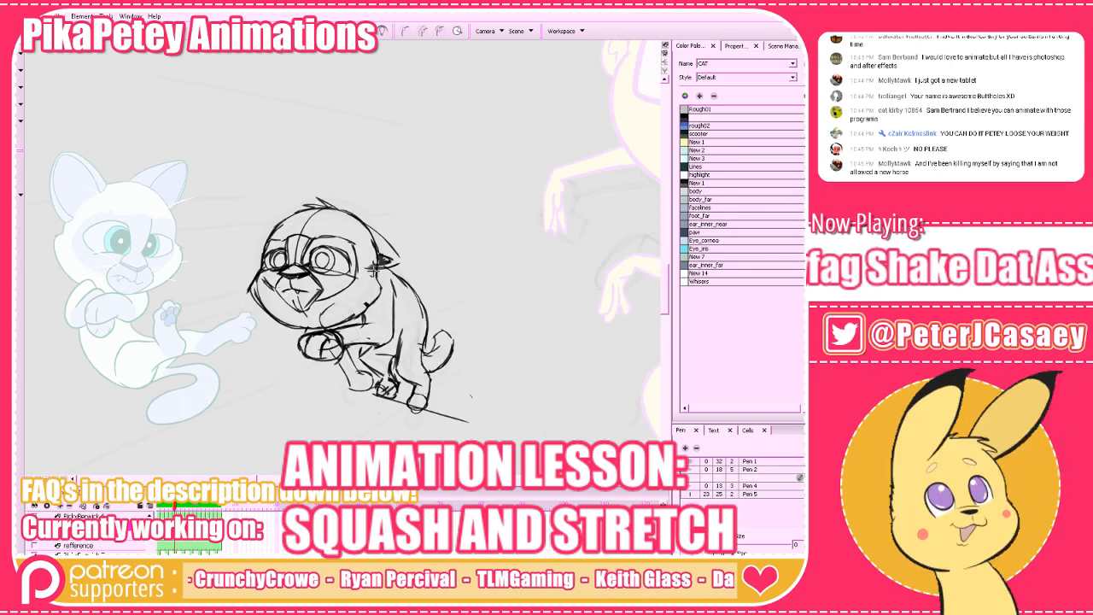
key("comma")
key("comma")
key("period")
key("ctrl+z")
Try a curved vertical centre line and a horizontal eye line over the rough head, then undo both.
left_click_drag(296, 202, 298, 336)
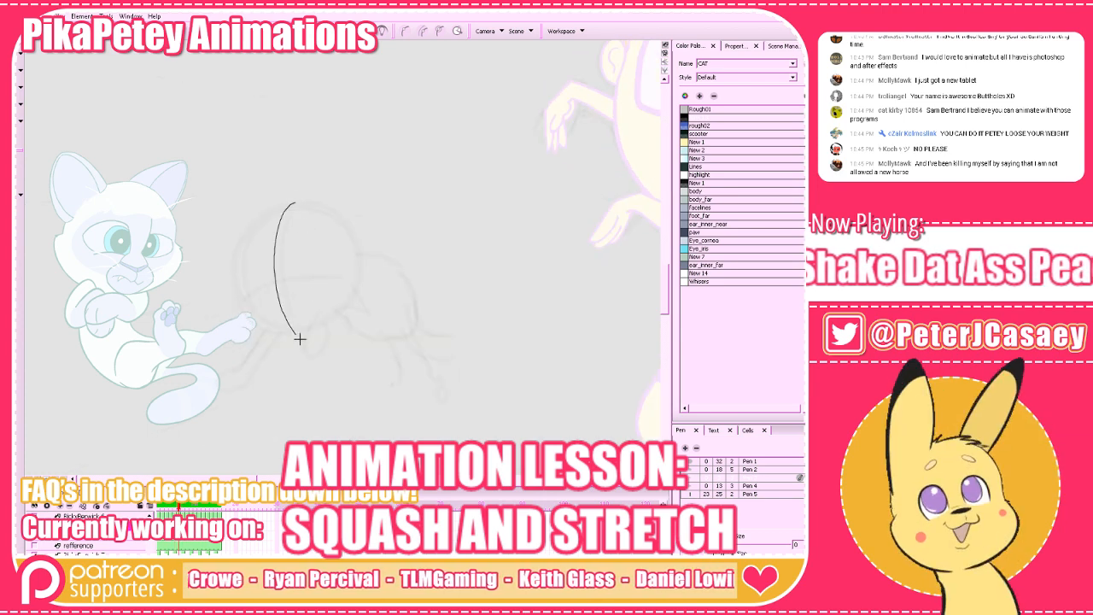
key("period")
key("comma")
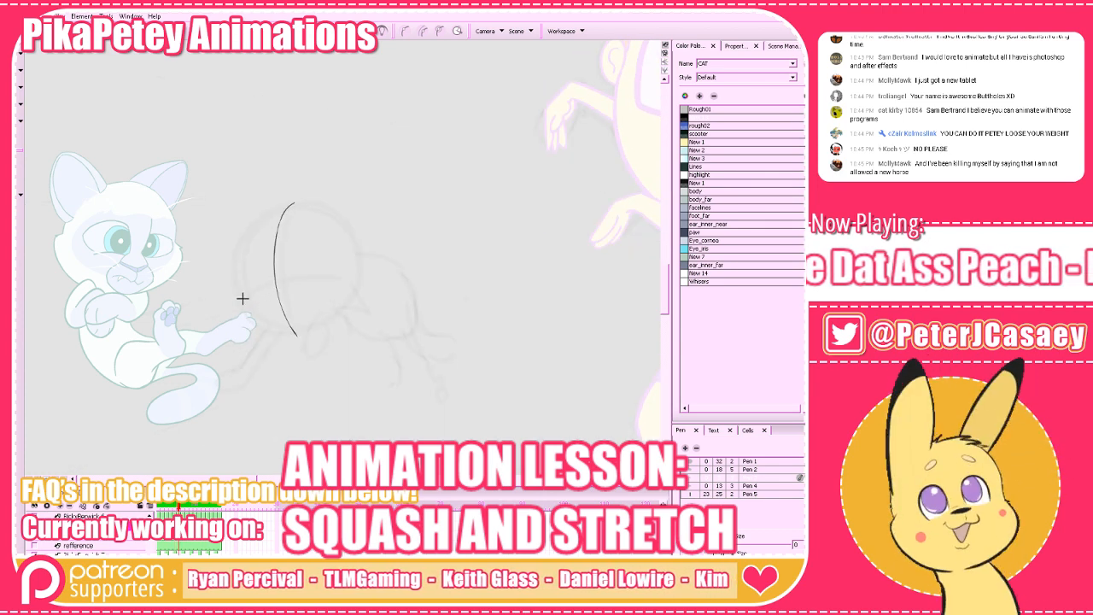
left_click_drag(244, 292, 354, 278)
key("ctrl+z")
left_click_drag(242, 293, 354, 277)
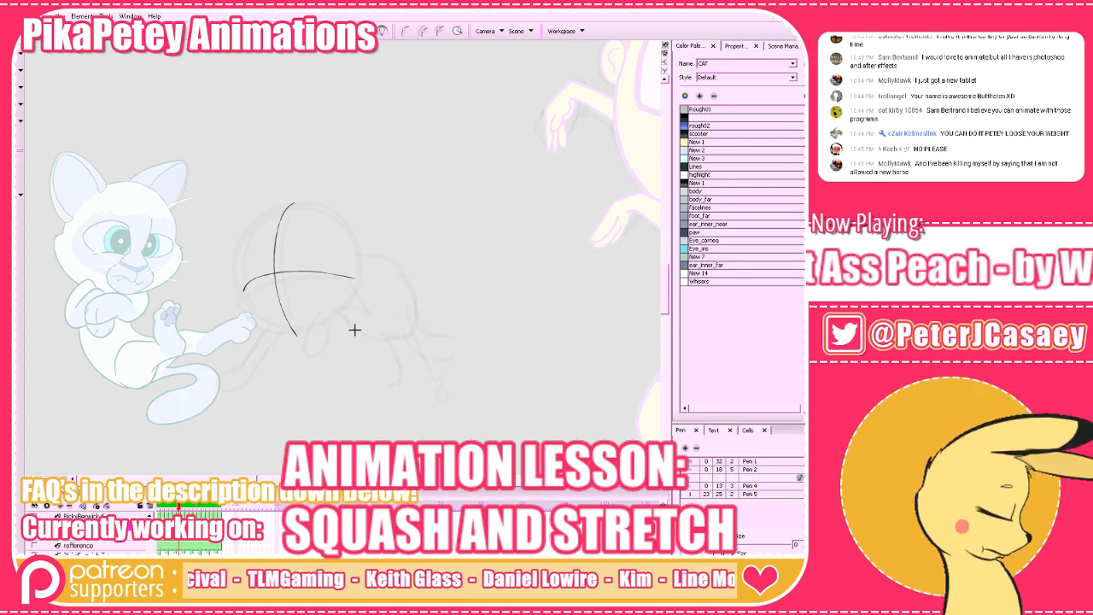
key("period")
key("comma")
key("comma")
key("period")
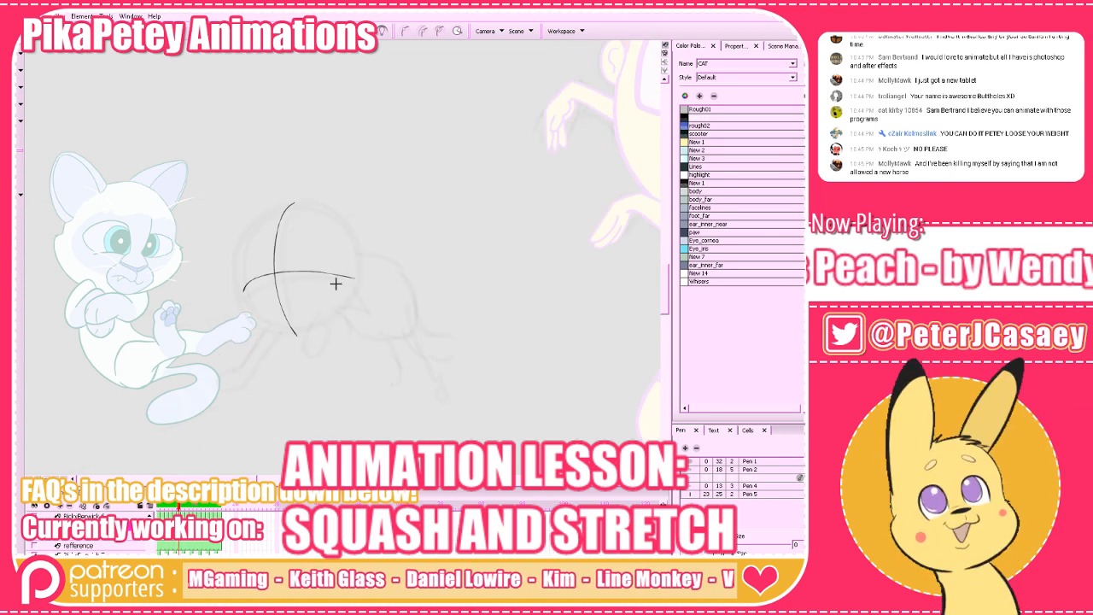
key("ctrl+z")
key("ctrl+z")
Draw a curved vertical centre line and a curved horizontal eye line over the rough in-between head.
mouse_move(298, 332)
left_mouse_down()
mouse_move(275, 301)
mouse_move(290, 208)
left_mouse_up()
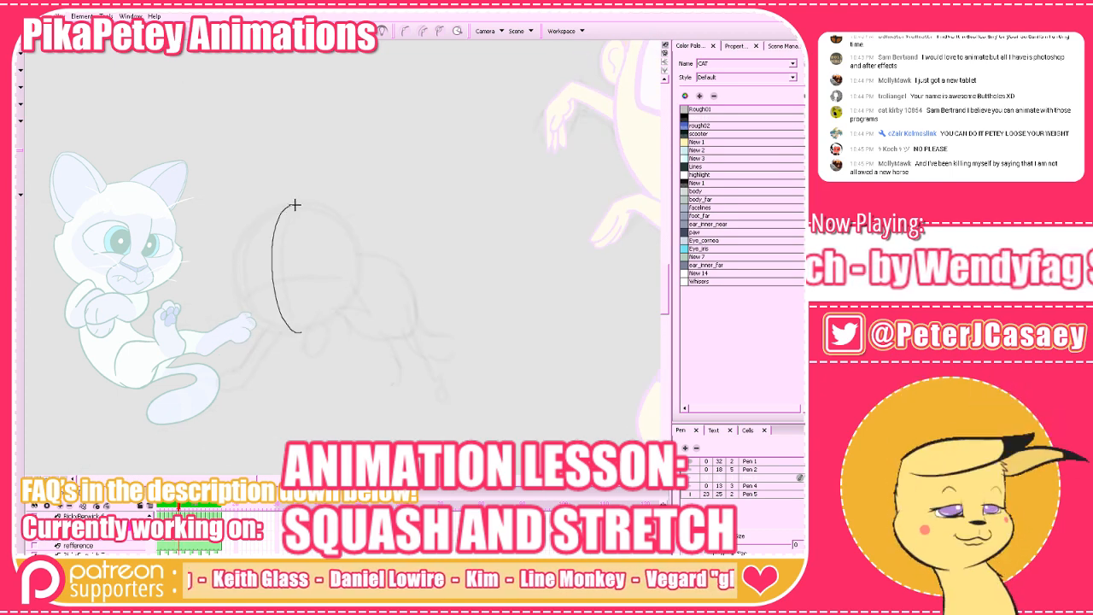
left_click_drag(240, 293, 329, 277)
key("ctrl+z")
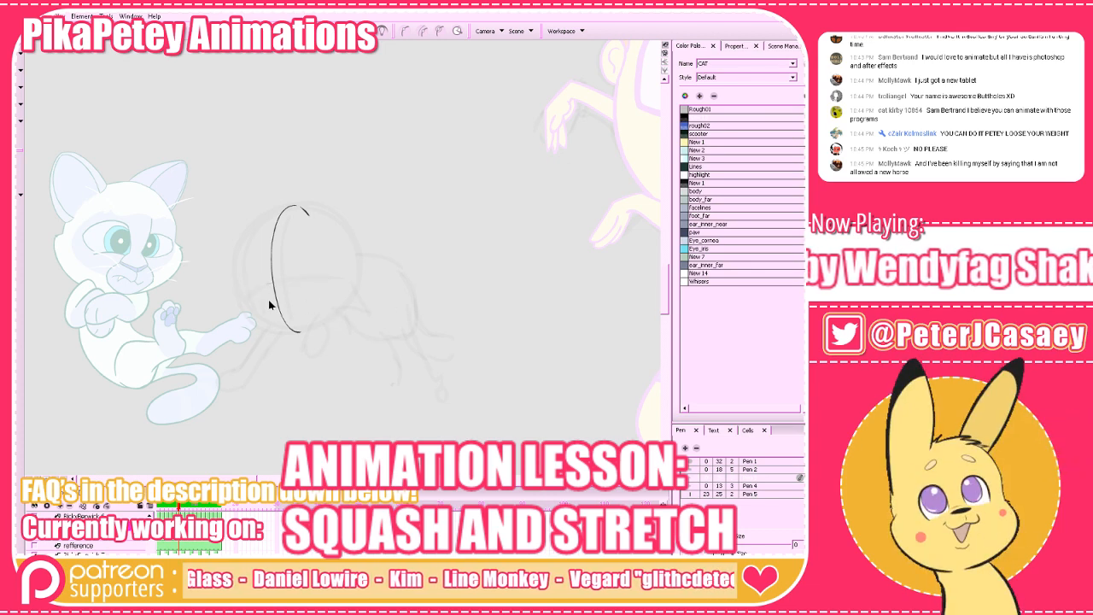
mouse_move(238, 300)
left_mouse_down()
mouse_move(334, 278)
mouse_move(249, 291)
left_mouse_up()
key("ctrl+z")
key("comma")
key("period")
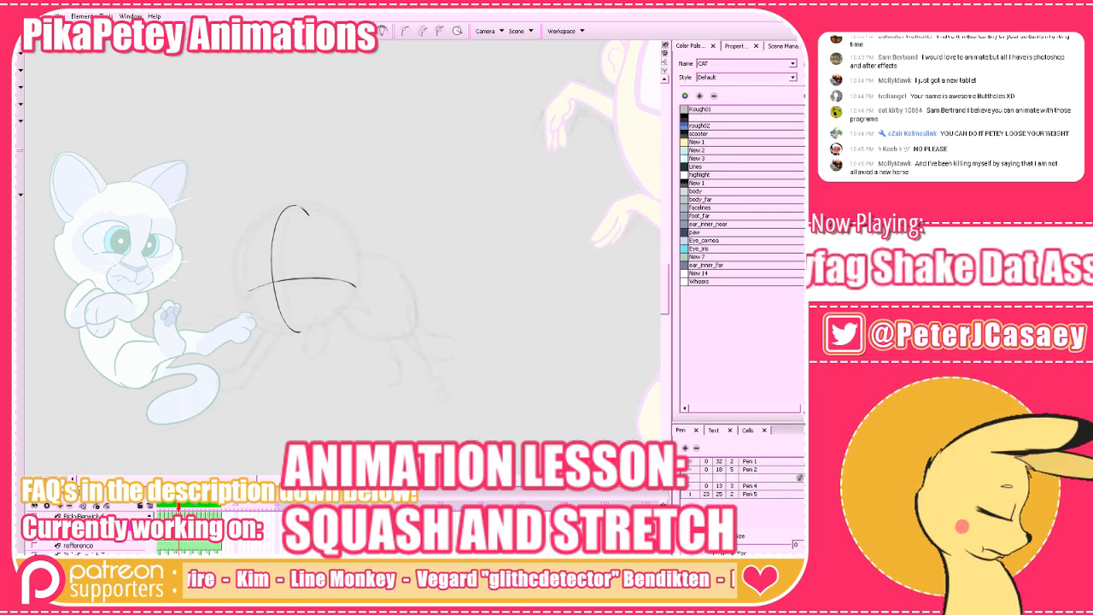
Select both head guidelines, adjust their position slightly over the rough sketch and deselect them.
left_click_drag(150, 136, 361, 345)
left_click_drag(428, 176, 237, 342)
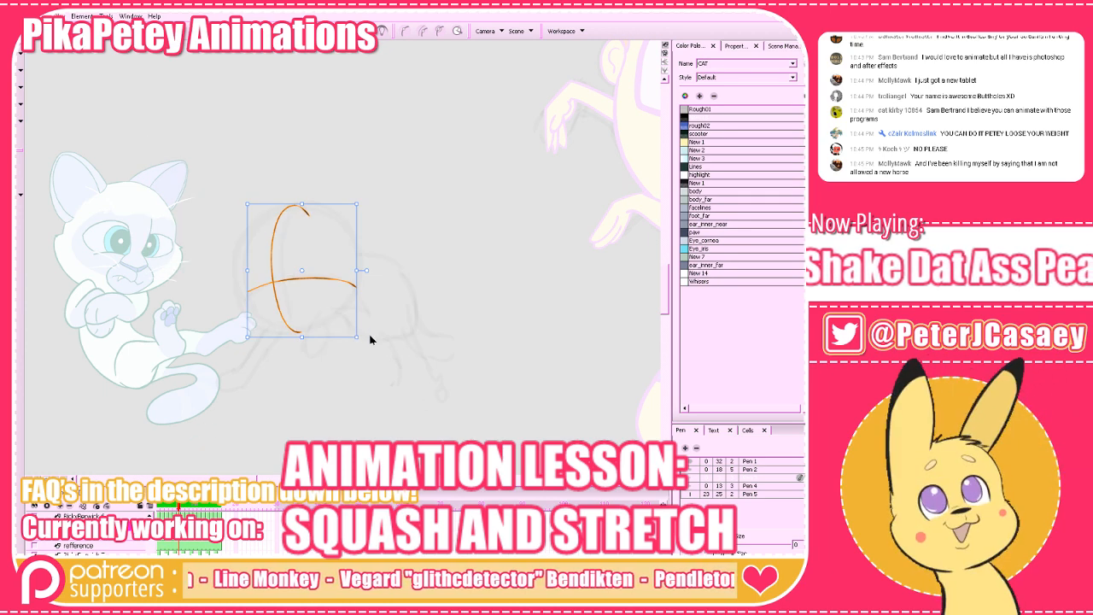
left_click_drag(366, 339, 358, 343)
left_click(324, 294)
key("alt+Tab")
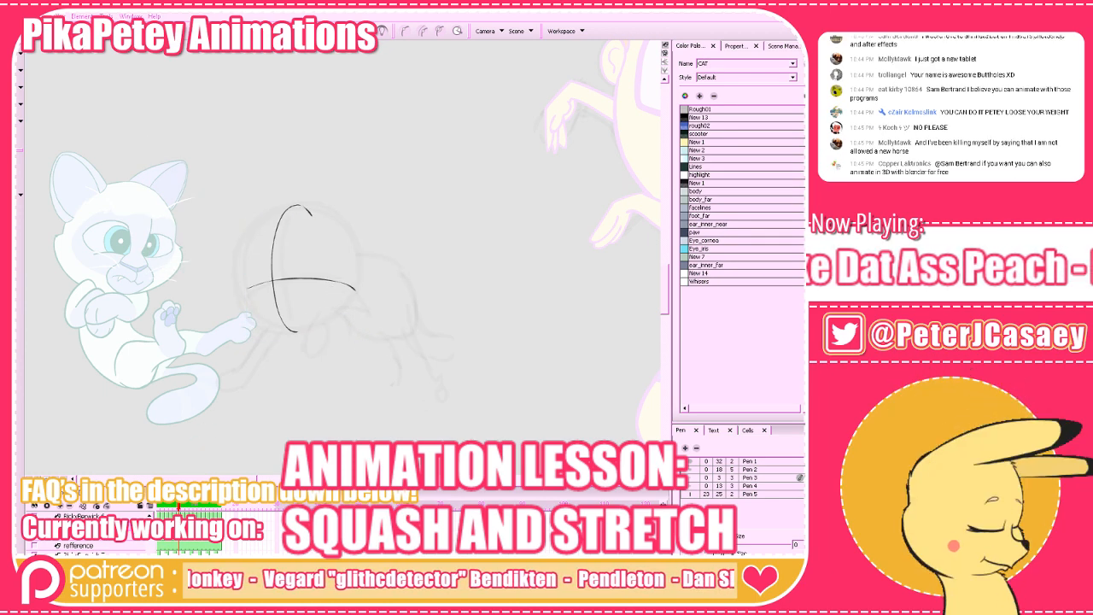
key("alt+Tab")
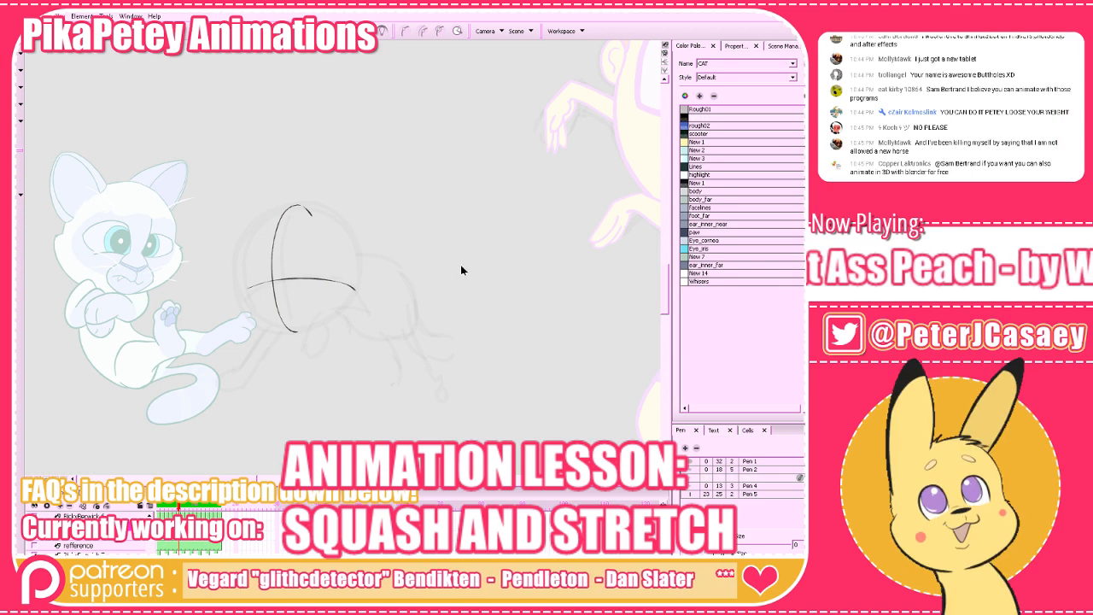
left_click_drag(438, 160, 235, 345)
left_click(759, 596)
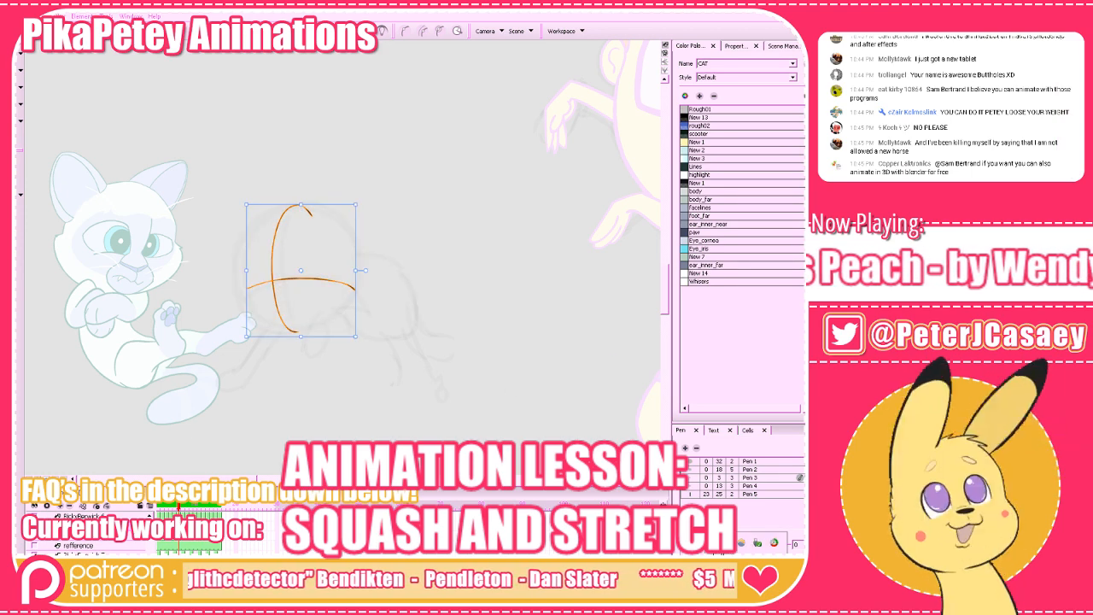
left_click(740, 561)
left_click(741, 589)
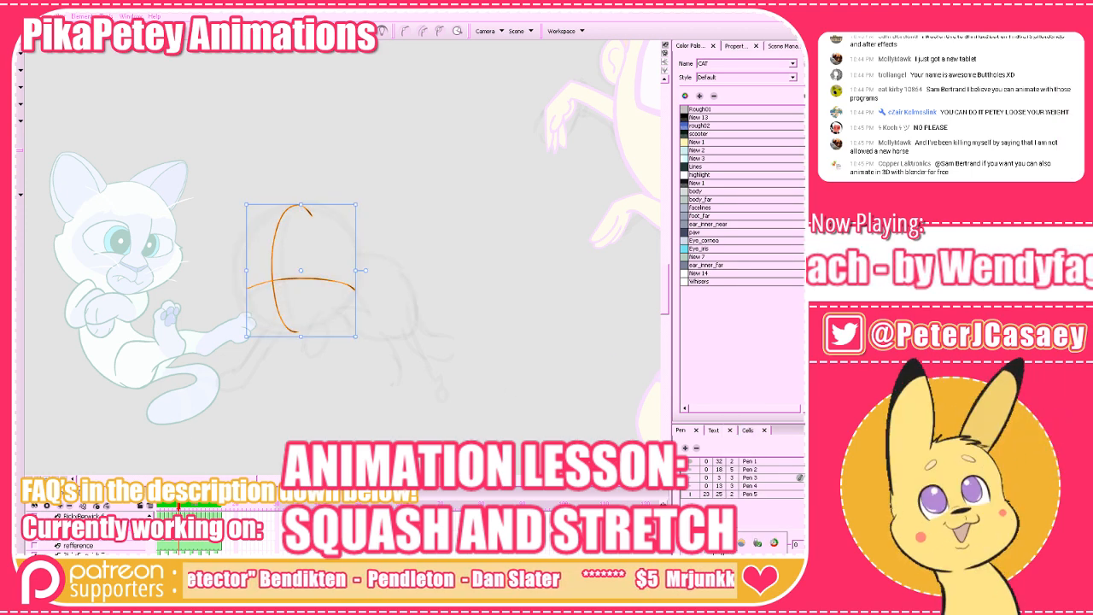
left_click(433, 211)
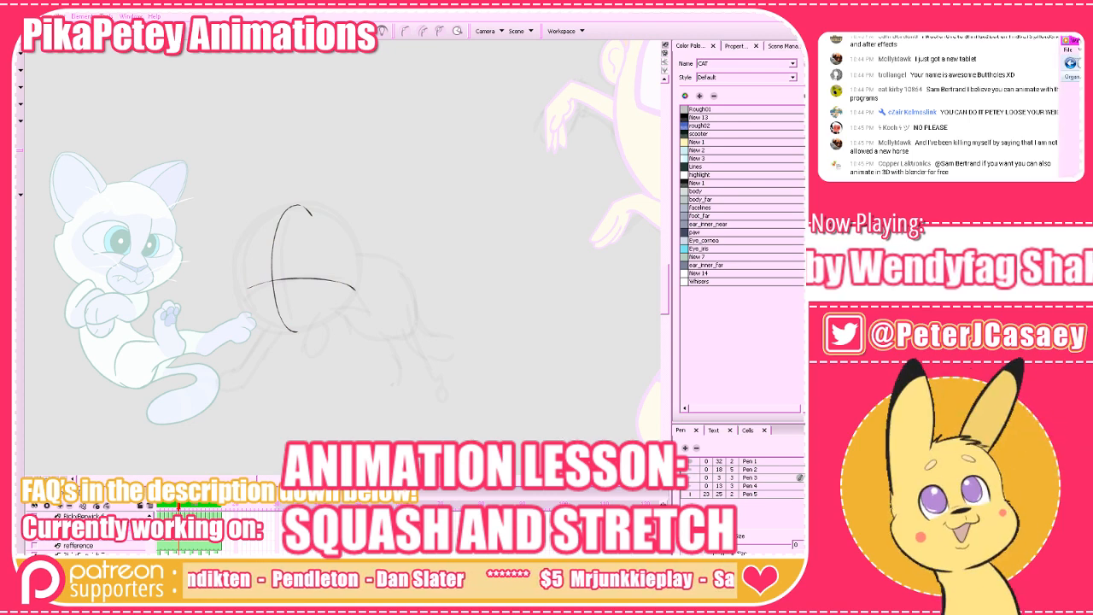
Select the head guidelines and flip to the neighbouring cat drawing and back to compare the head placement.
left_click_drag(666, 291, 666, 292)
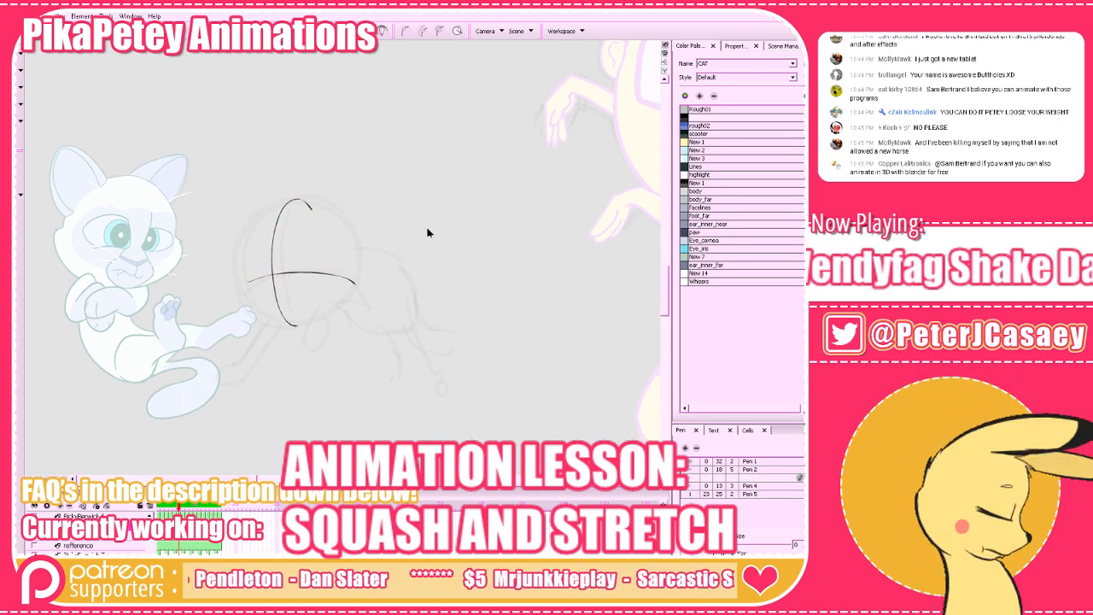
left_click_drag(410, 160, 239, 367)
key("comma")
key("period")
key("comma")
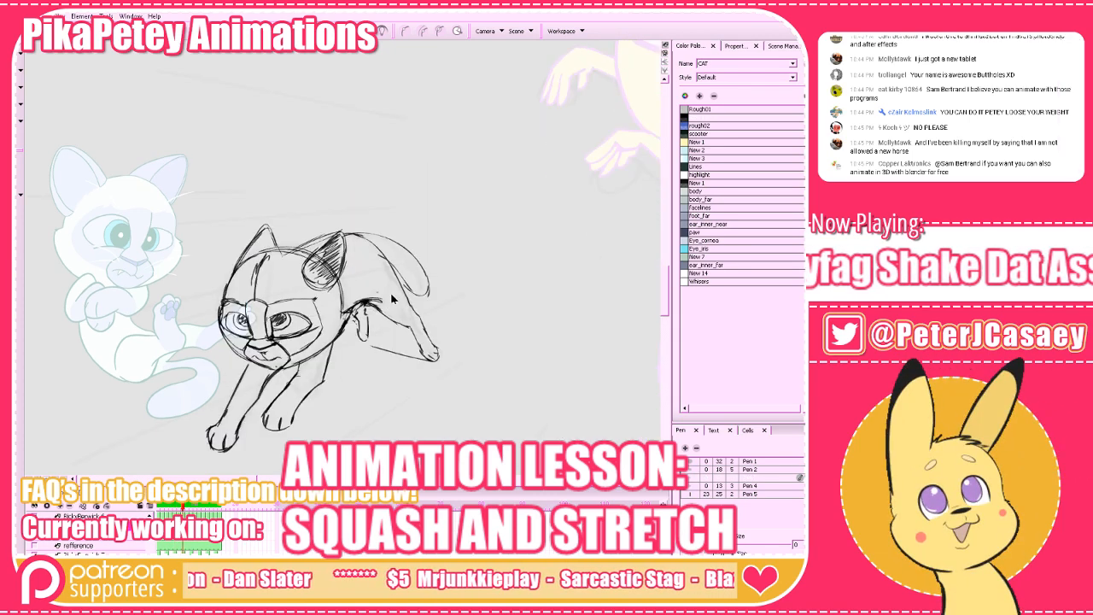
key("period")
key("comma")
key("period")
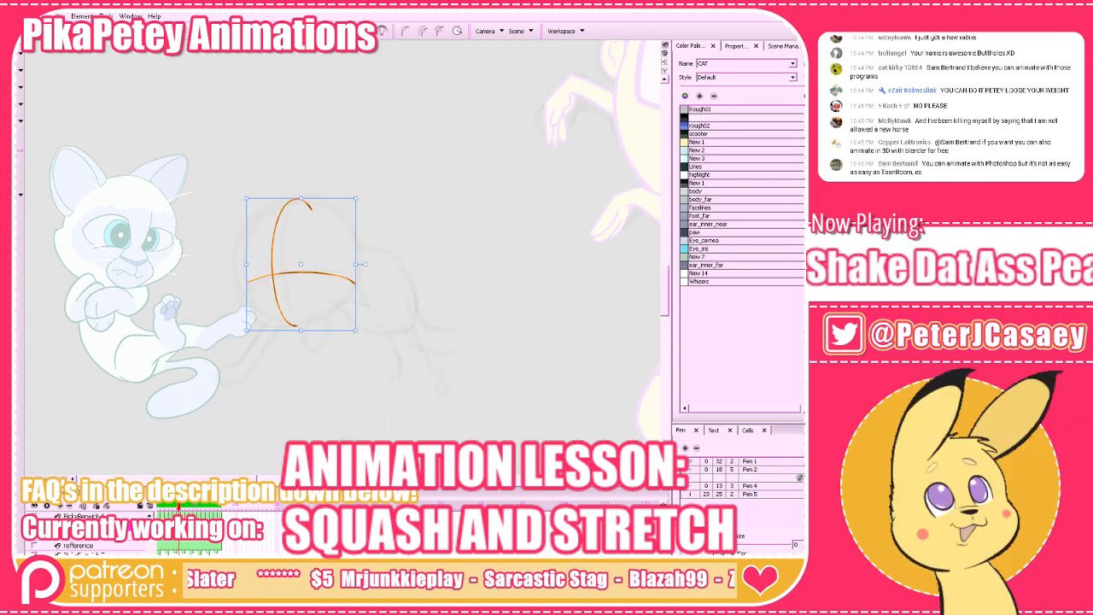
Draw the round head outline around the two guidelines with the brush.
left_click_drag(441, 342, 471, 398)
key("alt+b")
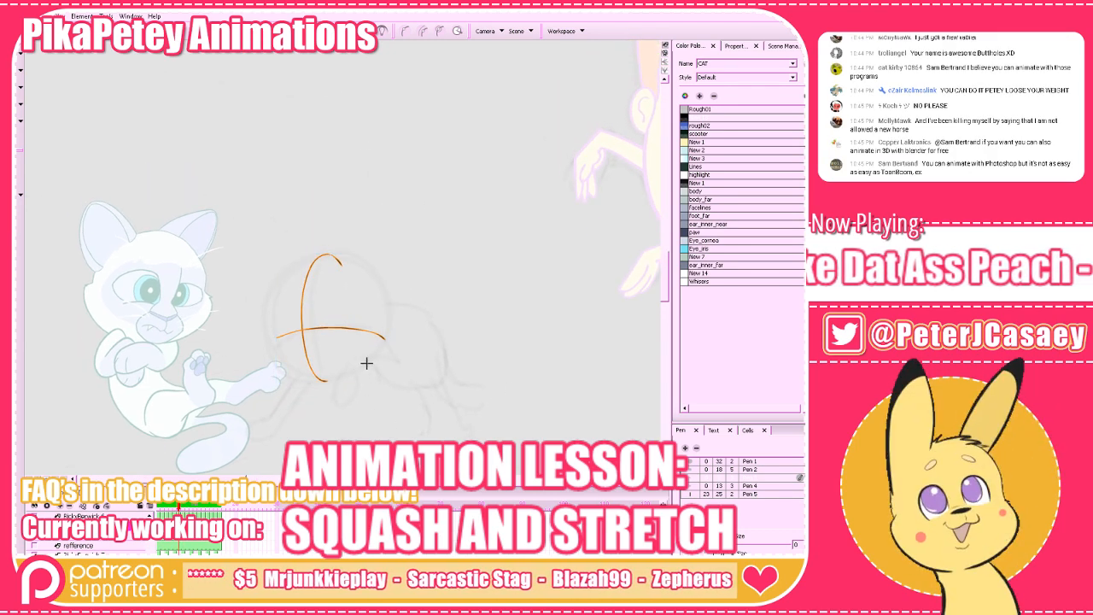
mouse_move(366, 363)
left_mouse_down()
mouse_move(312, 382)
mouse_move(272, 347)
left_mouse_up()
key("ctrl+z")
mouse_move(349, 372)
left_mouse_down()
mouse_move(302, 379)
mouse_move(267, 344)
mouse_move(271, 288)
mouse_move(308, 256)
mouse_move(365, 266)
mouse_move(390, 302)
mouse_move(380, 357)
mouse_move(333, 383)
mouse_move(273, 350)
mouse_move(277, 275)
mouse_move(349, 254)
mouse_move(284, 276)
mouse_move(265, 332)
mouse_move(298, 377)
mouse_move(357, 381)
left_mouse_up()
mouse_move(389, 333)
left_mouse_down()
mouse_move(349, 375)
mouse_move(306, 381)
mouse_move(264, 341)
mouse_move(278, 279)
mouse_move(322, 256)
mouse_move(358, 266)
mouse_move(384, 300)
mouse_move(379, 348)
mouse_move(330, 380)
mouse_move(282, 362)
mouse_move(271, 294)
mouse_move(323, 253)
mouse_move(277, 290)
left_mouse_up()
key("ctrl+z")
key("ctrl+z")
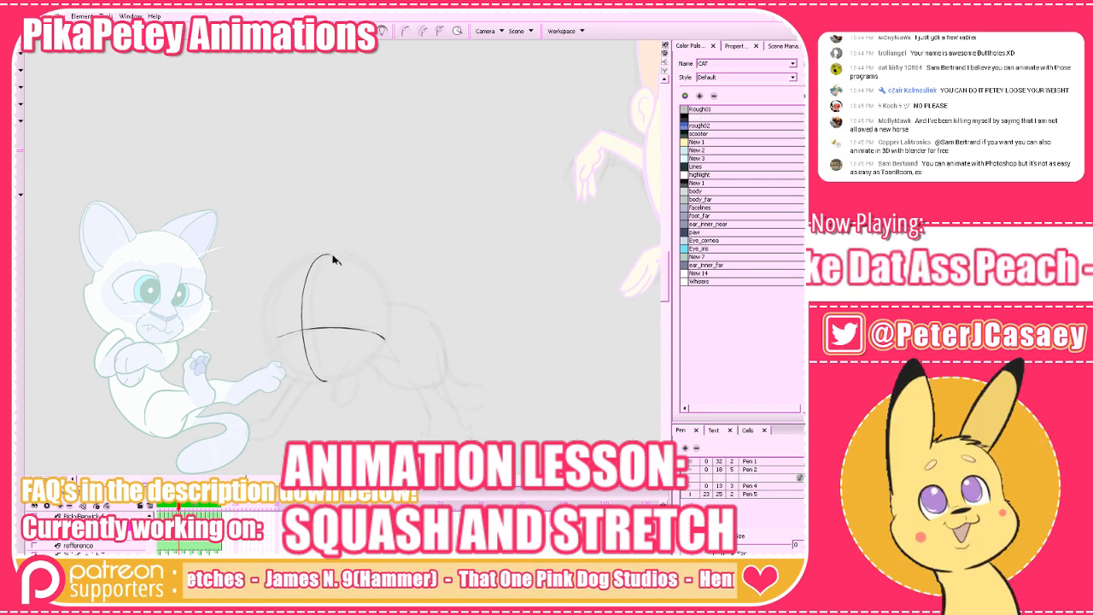
mouse_move(333, 254)
left_mouse_down()
mouse_move(267, 308)
mouse_move(285, 375)
mouse_move(262, 342)
mouse_move(271, 284)
mouse_move(311, 256)
mouse_move(355, 264)
mouse_move(384, 305)
mouse_move(370, 360)
mouse_move(310, 381)
mouse_move(258, 320)
mouse_move(307, 258)
mouse_move(387, 295)
left_mouse_up()
key("ctrl+z")
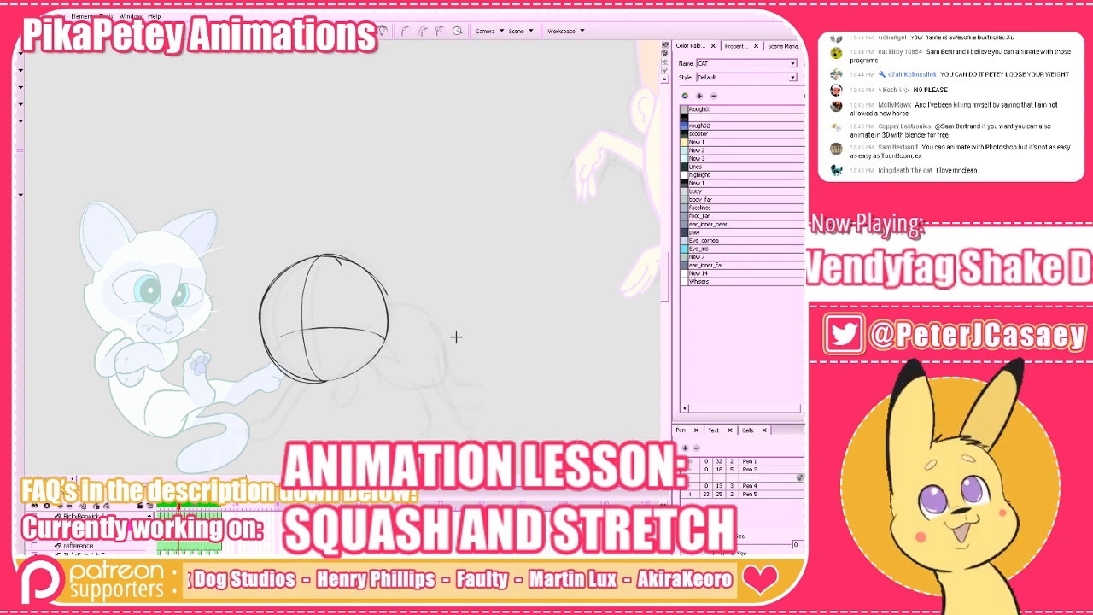
Compare the head ball with the neighbouring drawings, select all of it and scale it down slightly.
key("alt+o")
key("alt+o")
key("period")
key("comma")
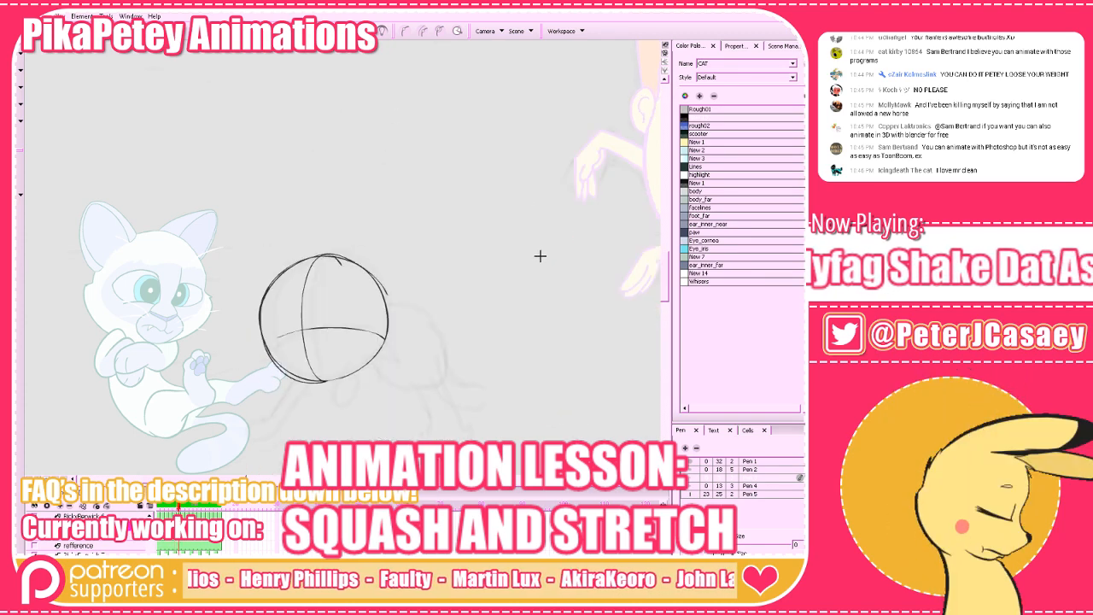
key("comma")
key("period")
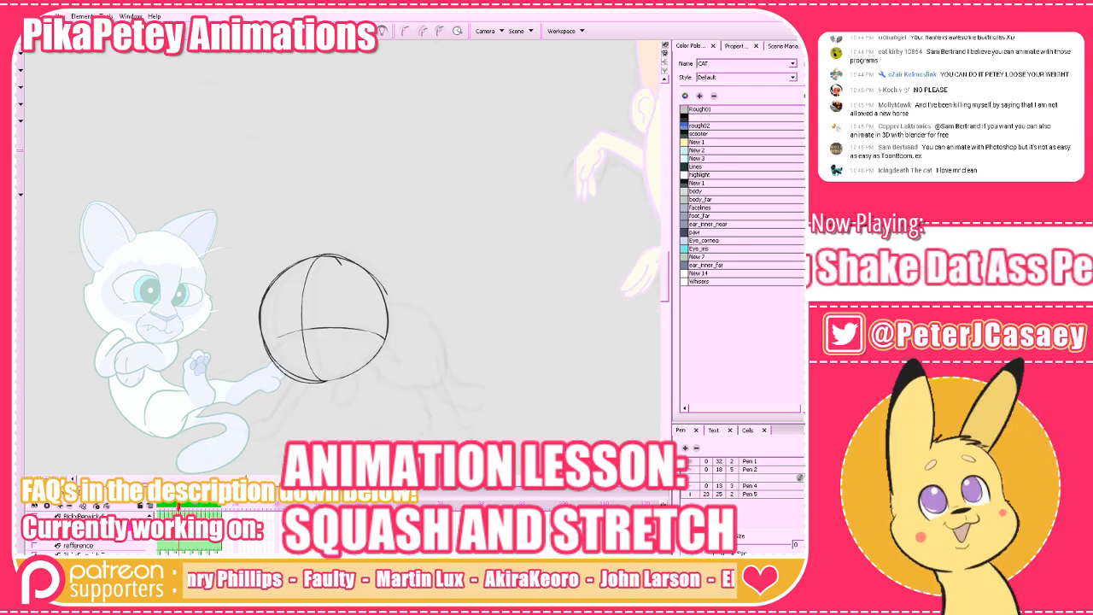
mouse_move(147, 155)
left_mouse_down()
mouse_move(411, 380)
mouse_move(405, 390)
left_mouse_up()
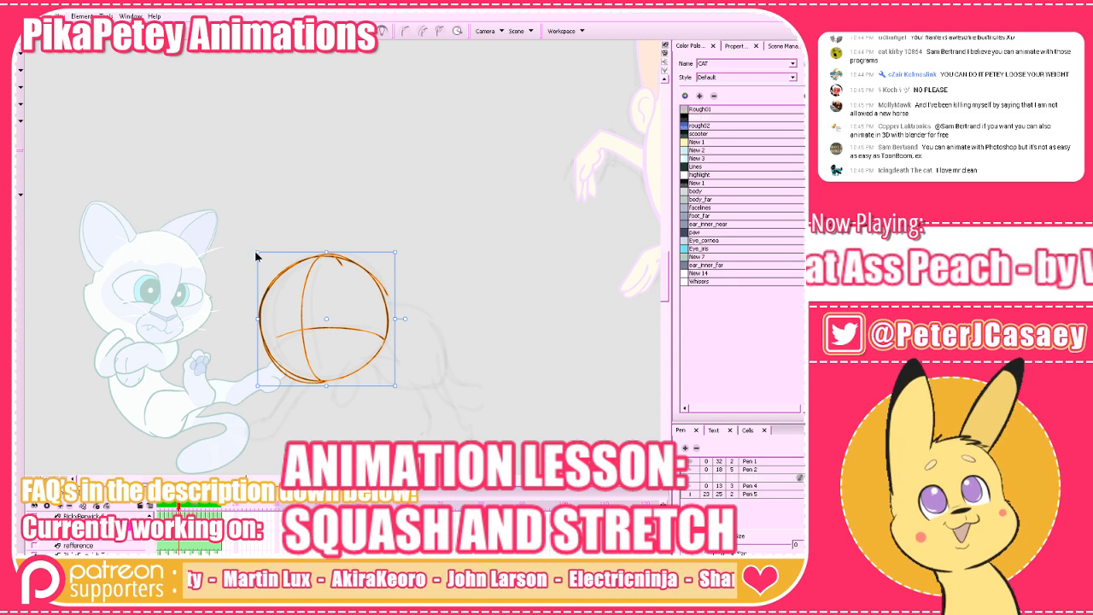
left_click(492, 366)
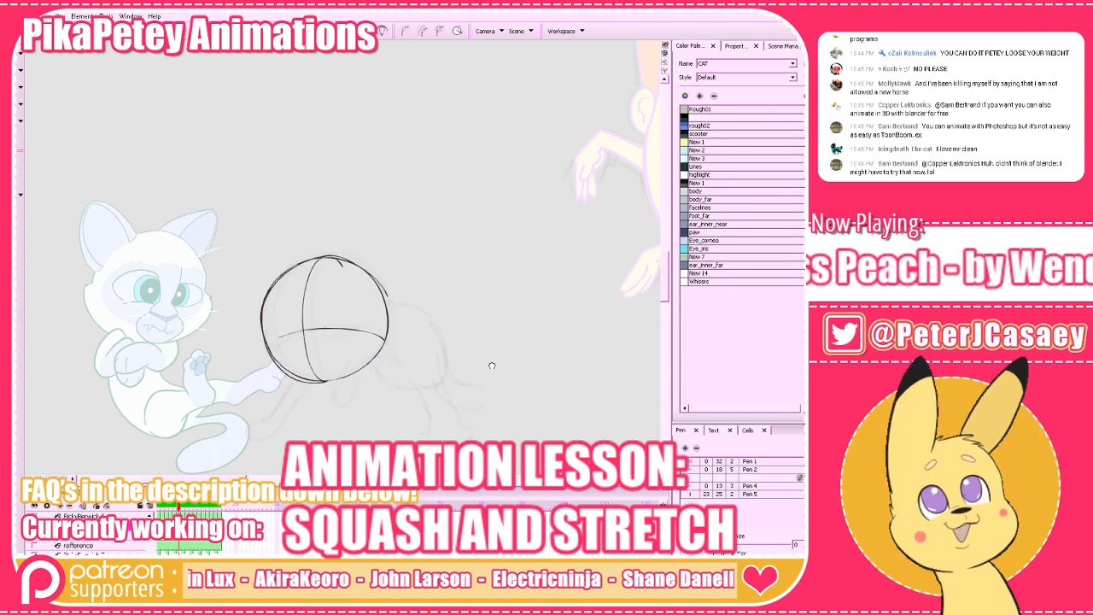
left_click_drag(492, 365, 487, 360)
key("comma")
key("period")
key("period")
key("comma")
Select only the head's vertical centre line, transform it slightly and compare the head with the neighbouring drawing.
left_click_drag(345, 299, 257, 329)
key("alt+q")
left_click(318, 285)
left_click_drag(318, 285, 290, 292)
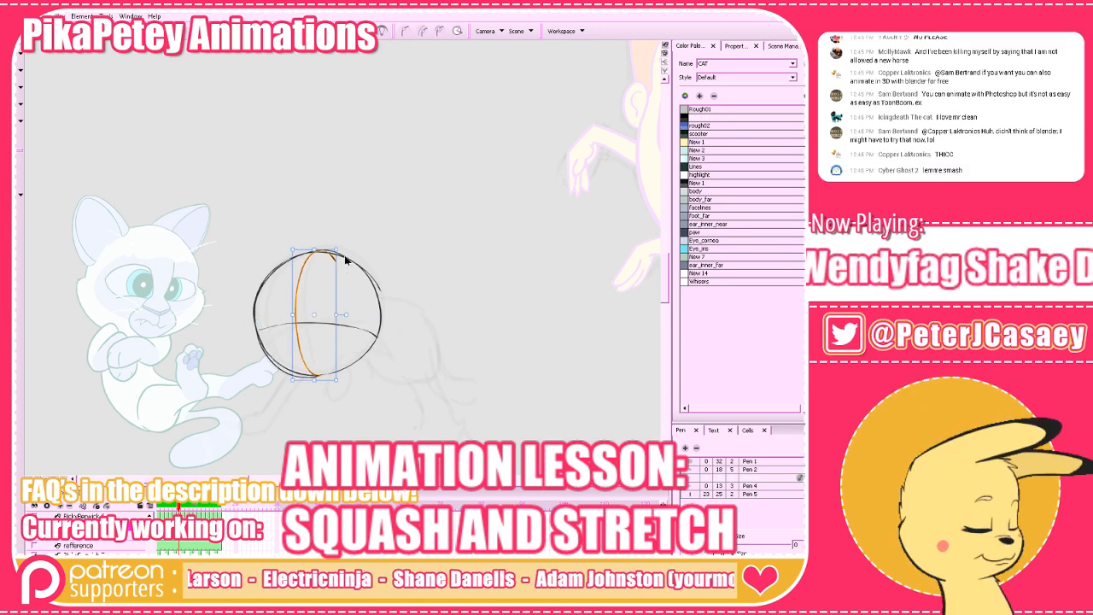
left_click_drag(344, 257, 349, 245)
left_click(413, 235)
key("comma")
key("period")
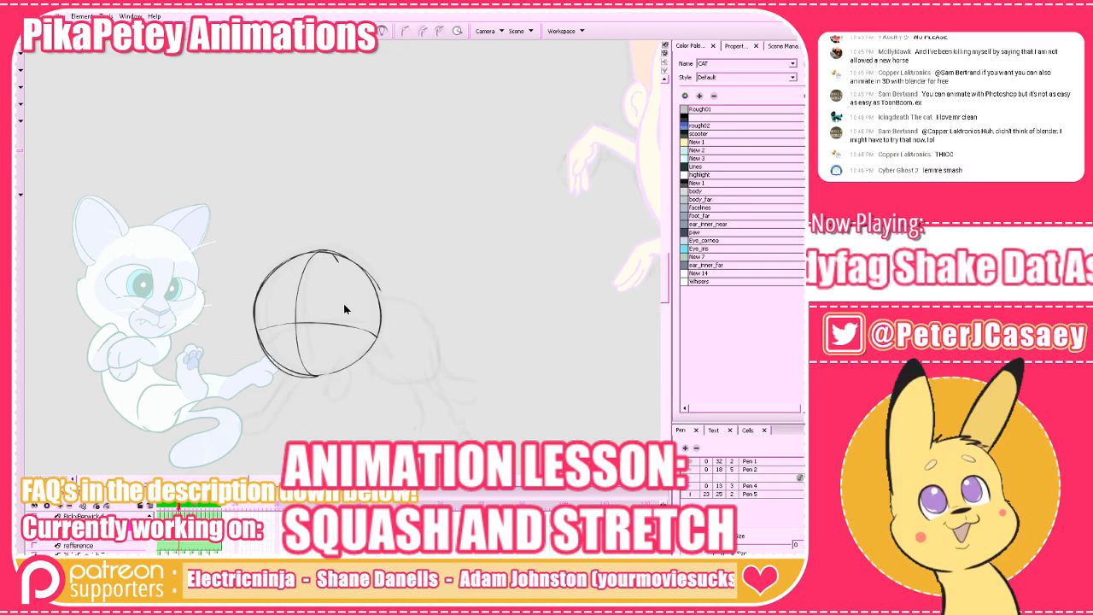
Compare the in-between's head ball with the cat drawings before and after it.
mouse_move(344, 306)
left_mouse_down()
mouse_move(335, 337)
mouse_move(318, 323)
mouse_move(258, 330)
left_mouse_up()
key("alt+q")
key("alt+s")
left_click(248, 389)
left_click_drag(332, 425, 359, 415)
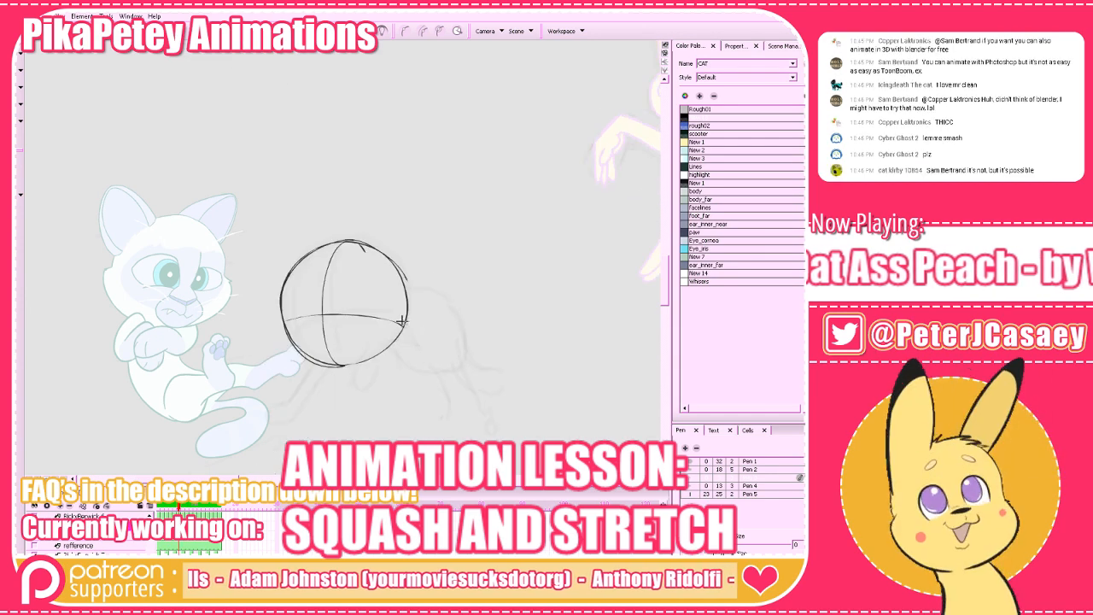
key("f")
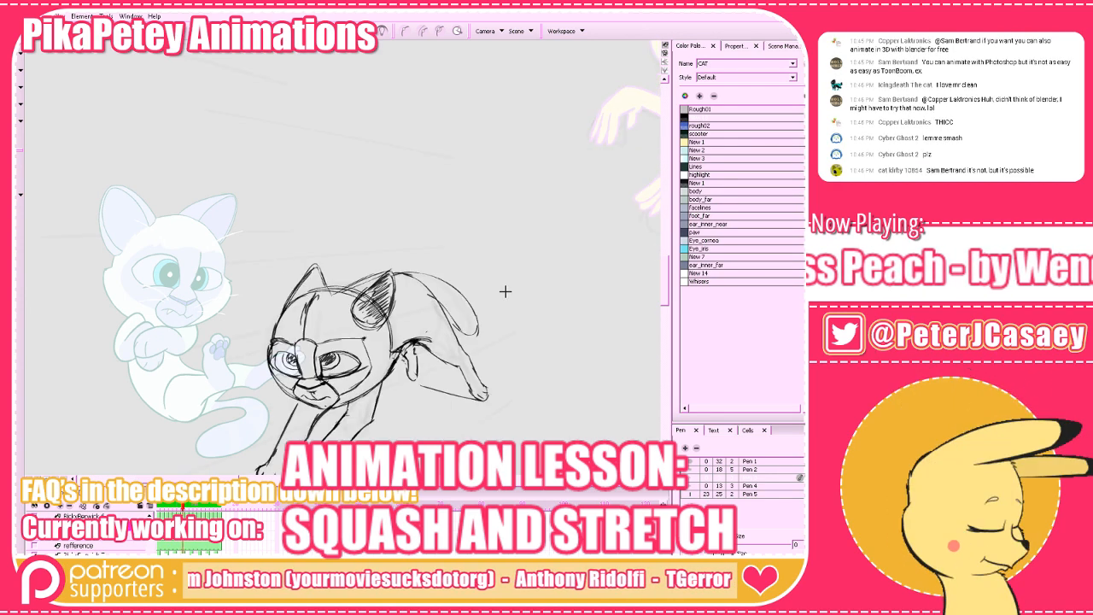
key("g")
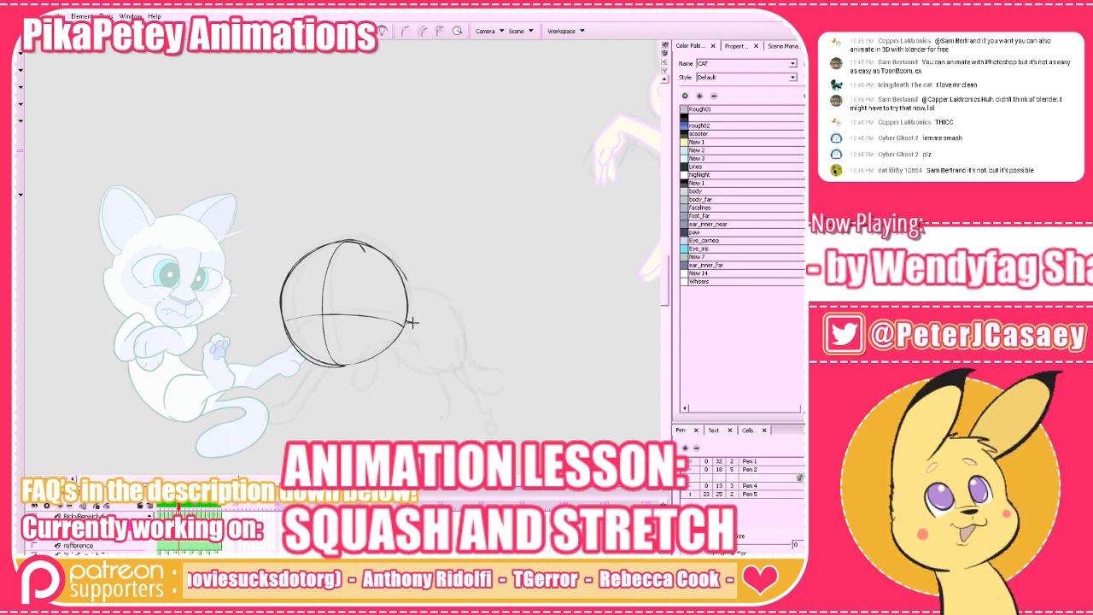
key("f")
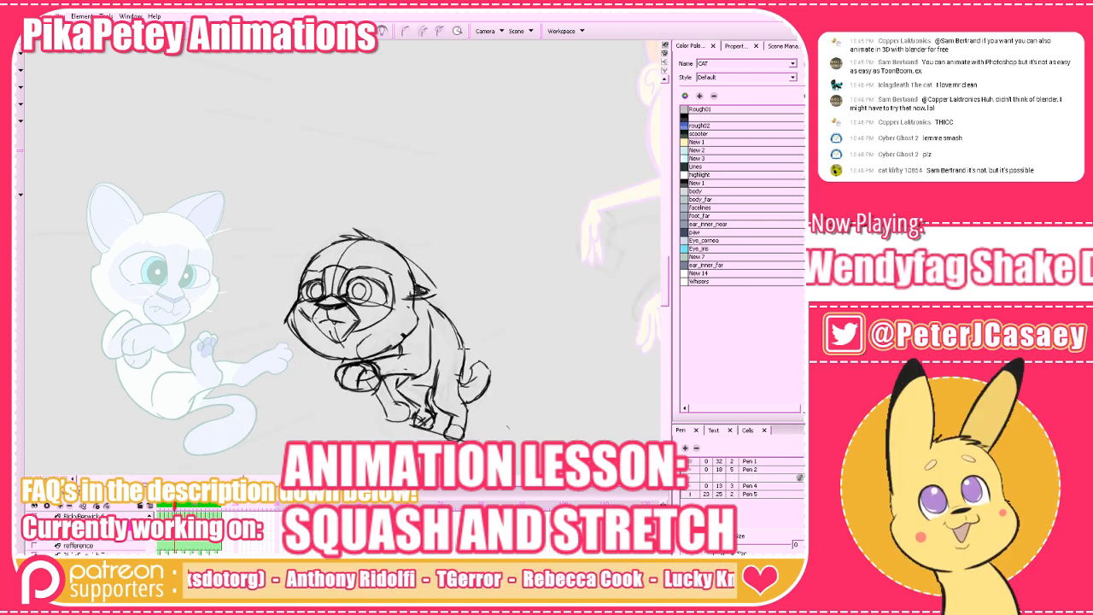
key("g")
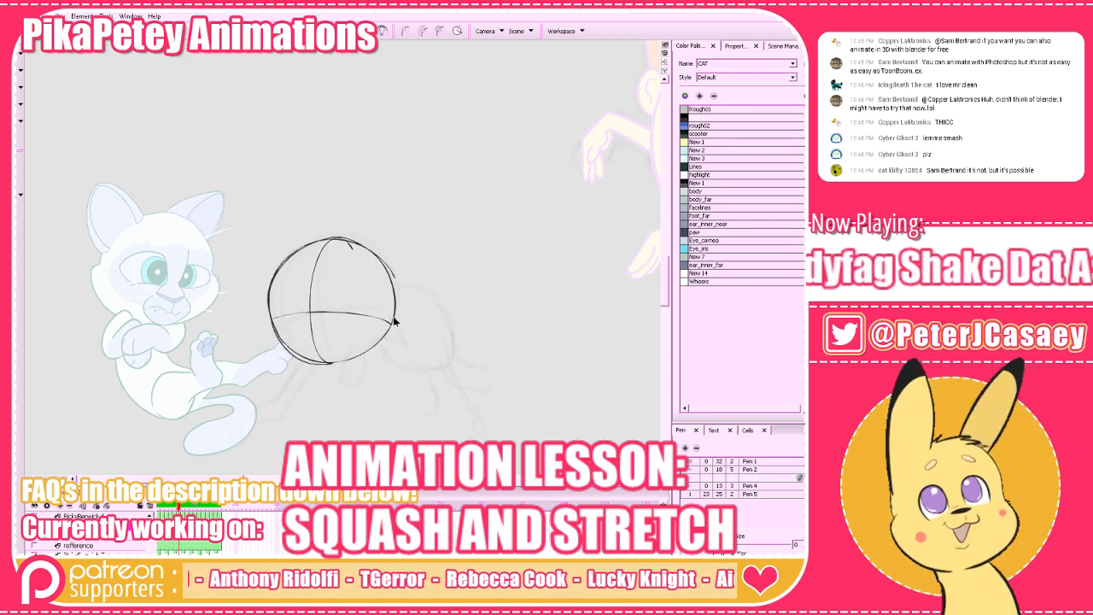
Draw the right cheek curve from the eye line to the chin and compare it with the previous cat drawing.
left_click_drag(401, 323, 354, 364)
key("ctrl+z")
left_click_drag(398, 329, 326, 365)
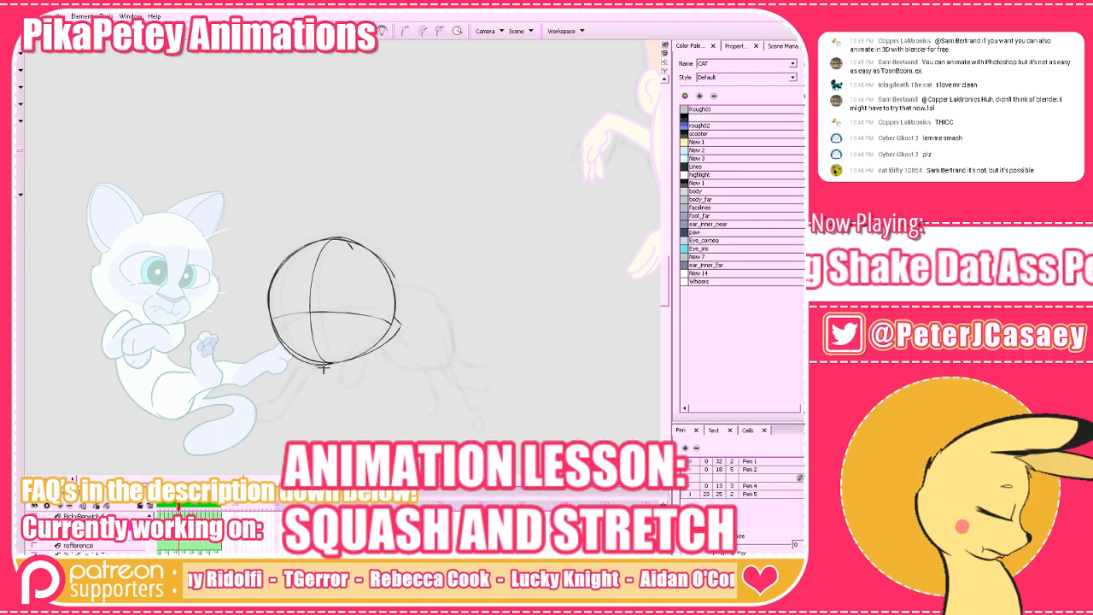
mouse_move(398, 323)
left_mouse_down()
mouse_move(373, 352)
mouse_move(301, 360)
left_mouse_up()
key("f")
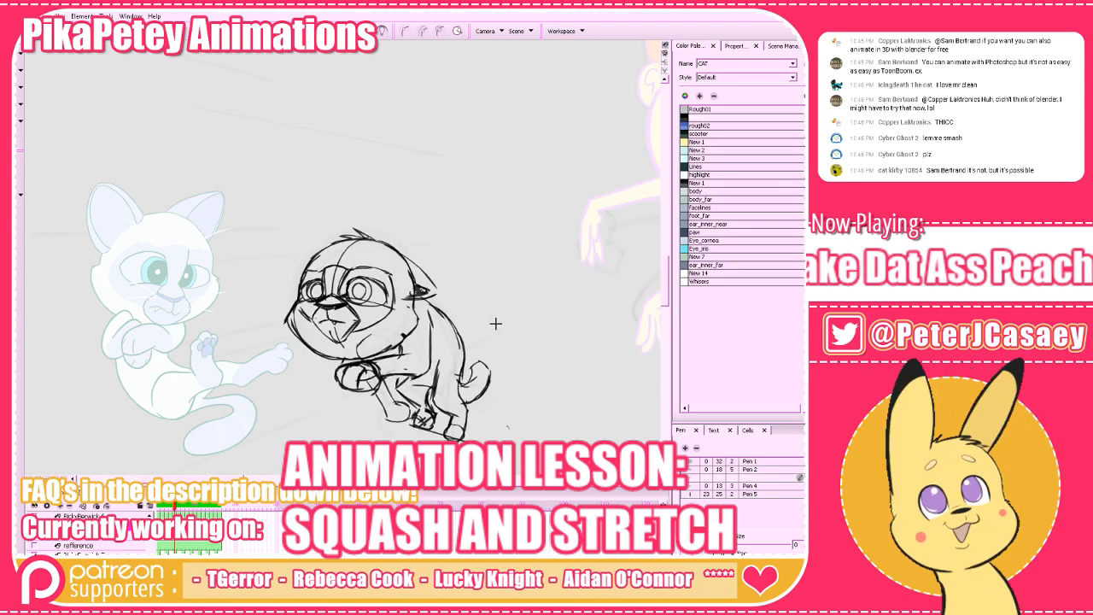
key("g")
key("f")
key("g")
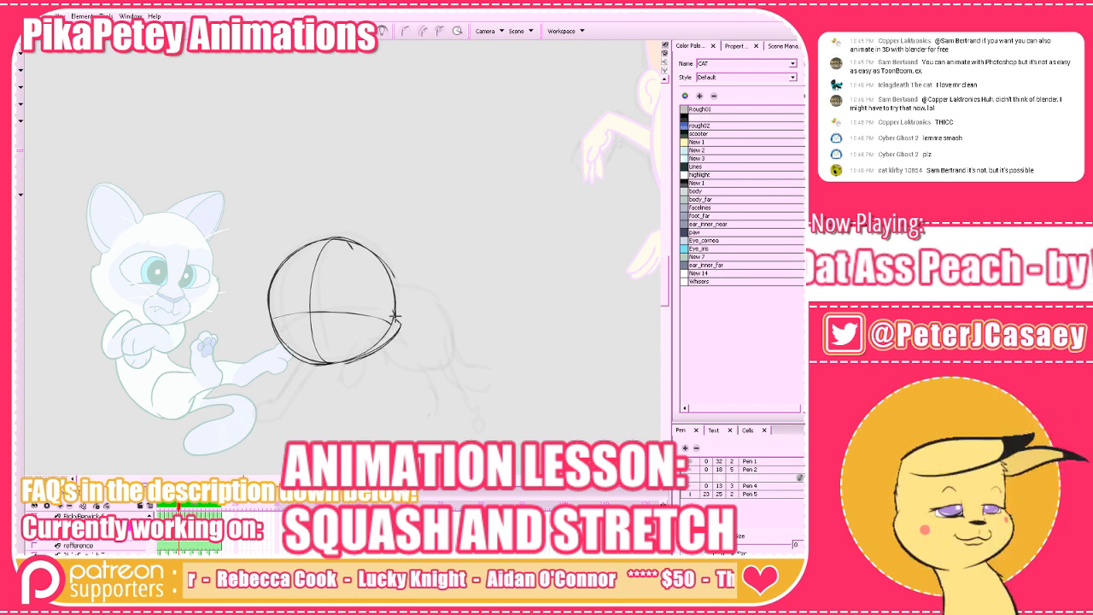
left_click_drag(261, 323, 360, 359)
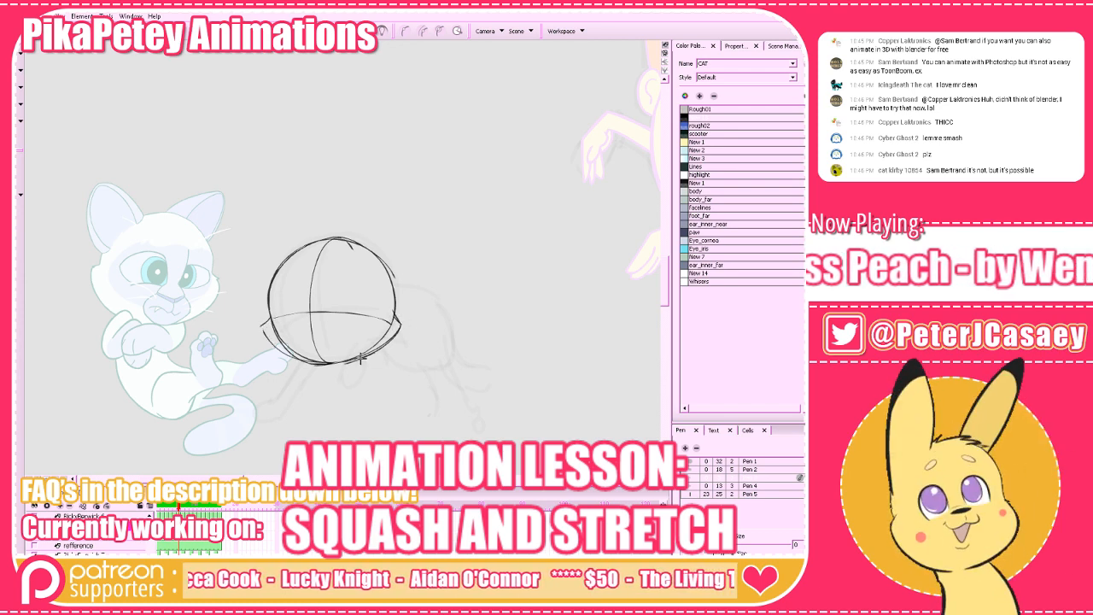
key("f")
key("g")
key("g")
key("f")
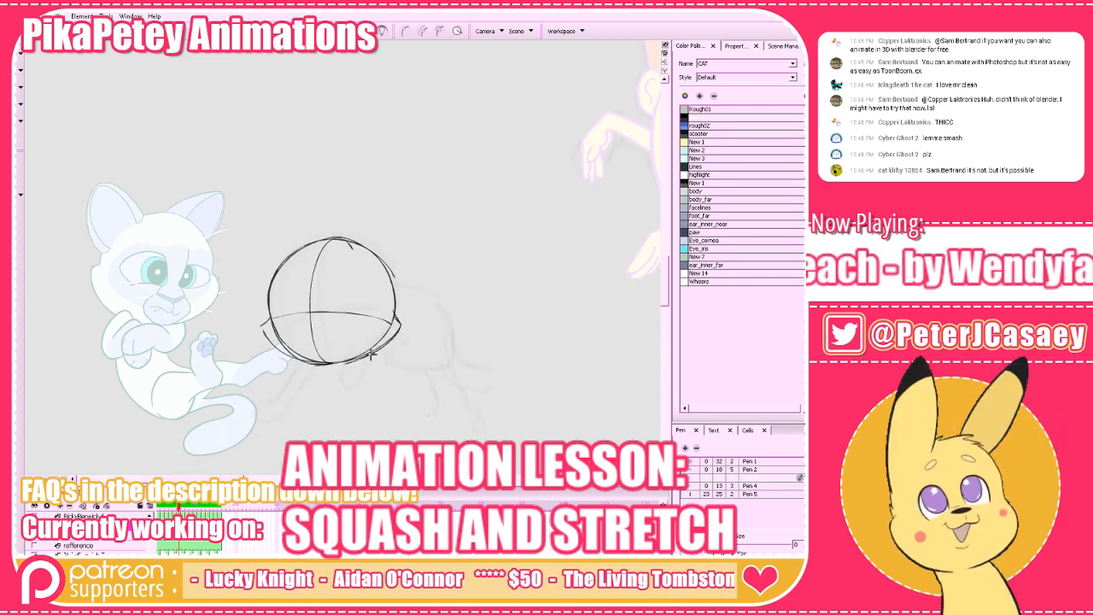
key("ctrl+z")
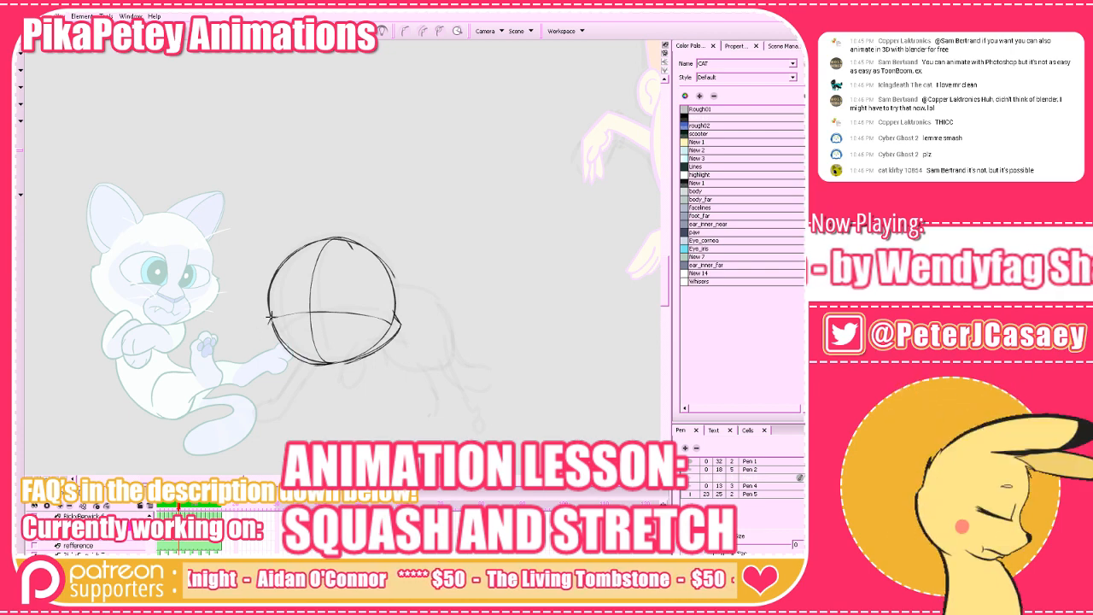
Draw the left cheek curve from the eye line around the jaw and check it against the neighbouring drawings.
mouse_move(269, 319)
left_mouse_down()
mouse_move(357, 362)
mouse_move(366, 356)
mouse_move(343, 363)
mouse_move(396, 335)
left_mouse_up()
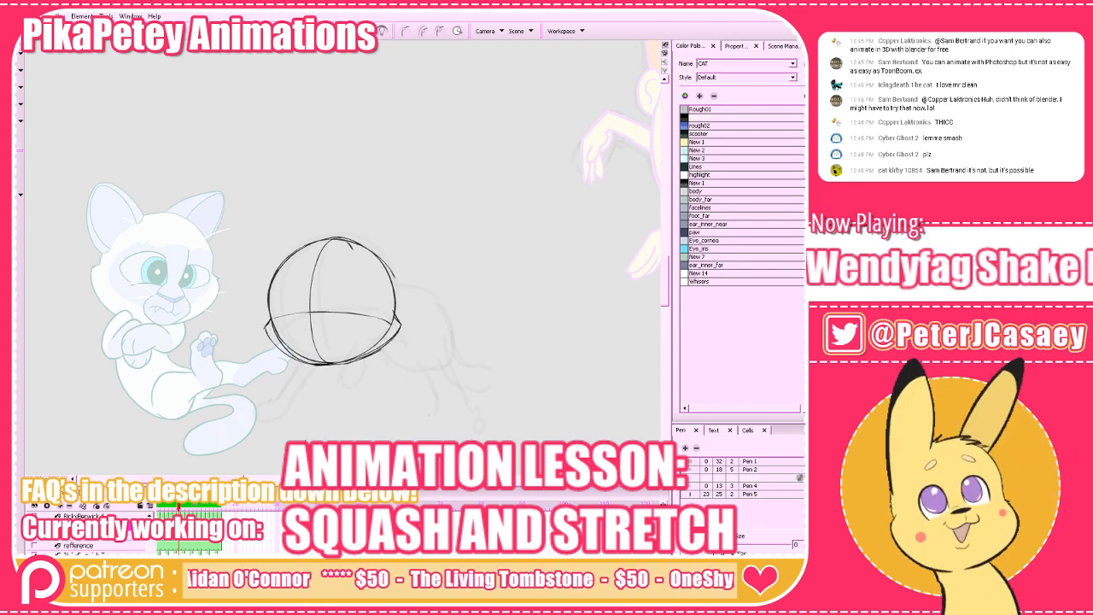
key("f")
key("g")
key("g")
key("f")
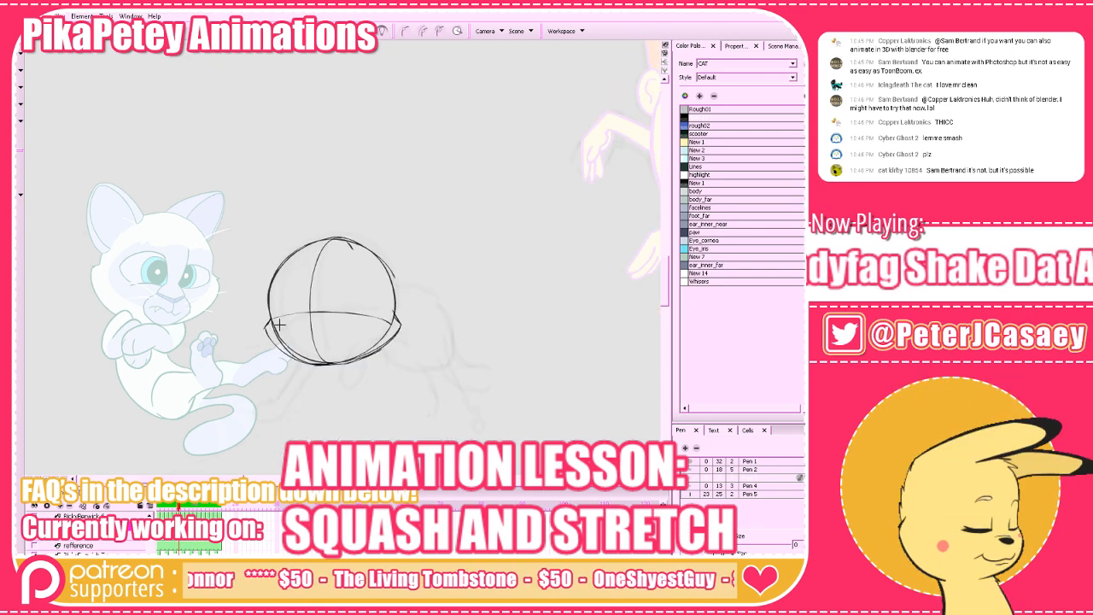
Select the head's horizontal guideline, rotate it slightly and deselect it.
left_click_drag(370, 283, 374, 287)
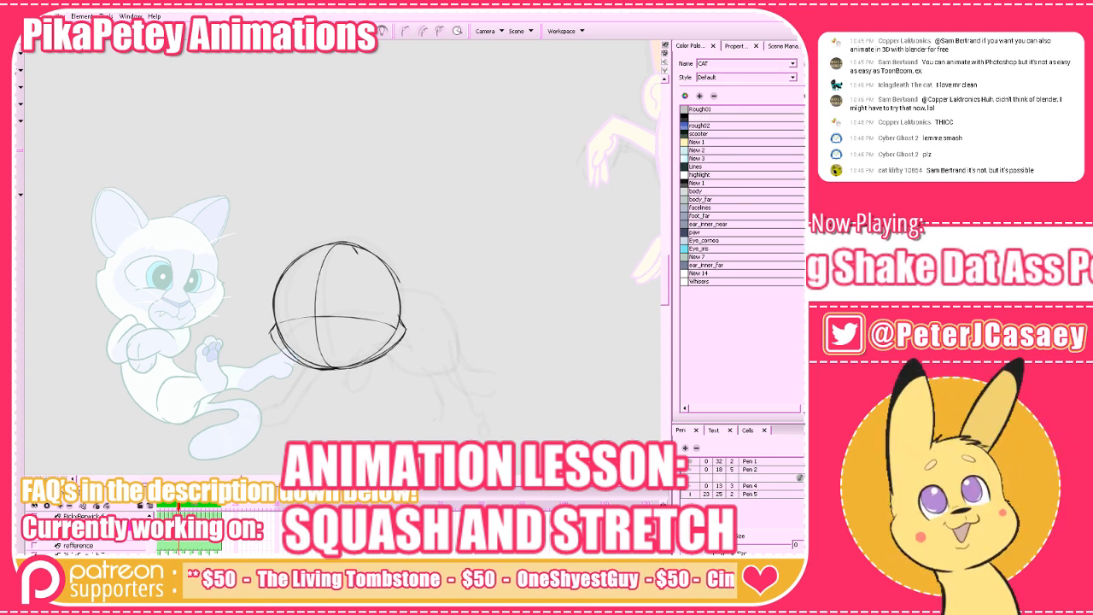
left_click(367, 319)
left_click_drag(398, 324, 402, 312)
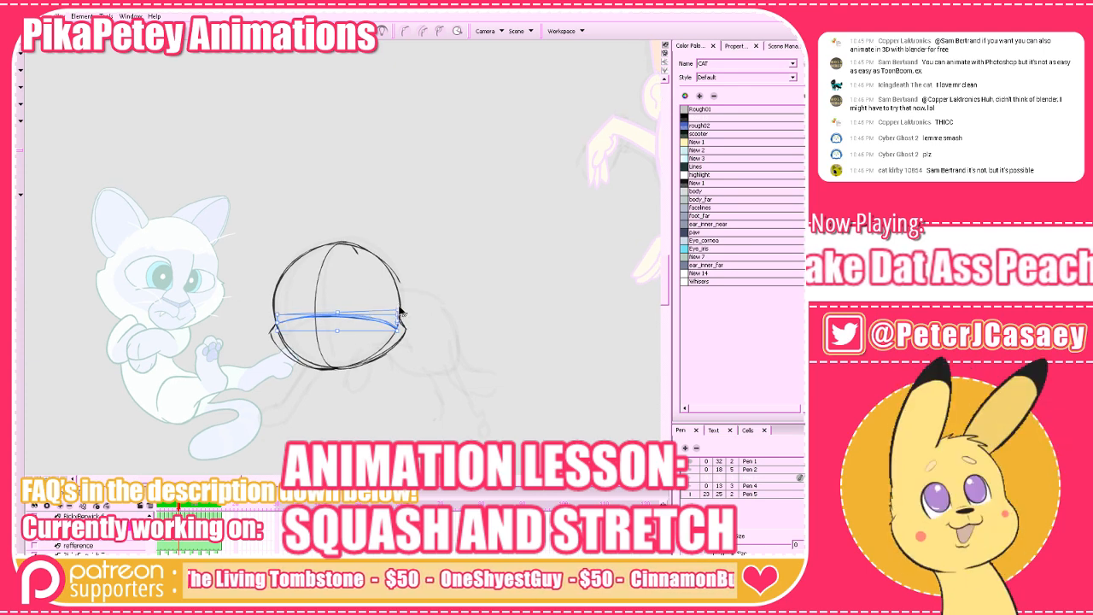
left_click(432, 264)
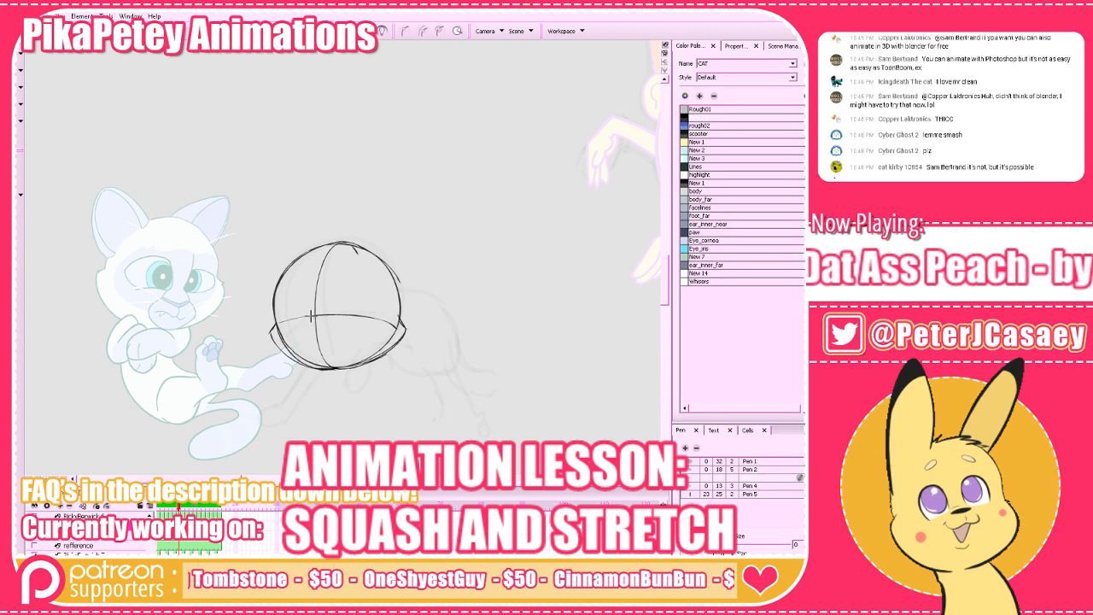
Sketch the diamond-shaped muzzle with its cross line below the eye line and compare it with the neighbouring drawing.
mouse_move(316, 334)
left_mouse_down()
mouse_move(341, 333)
mouse_move(300, 340)
mouse_move(322, 362)
mouse_move(308, 319)
mouse_move(339, 334)
mouse_move(322, 361)
left_mouse_up()
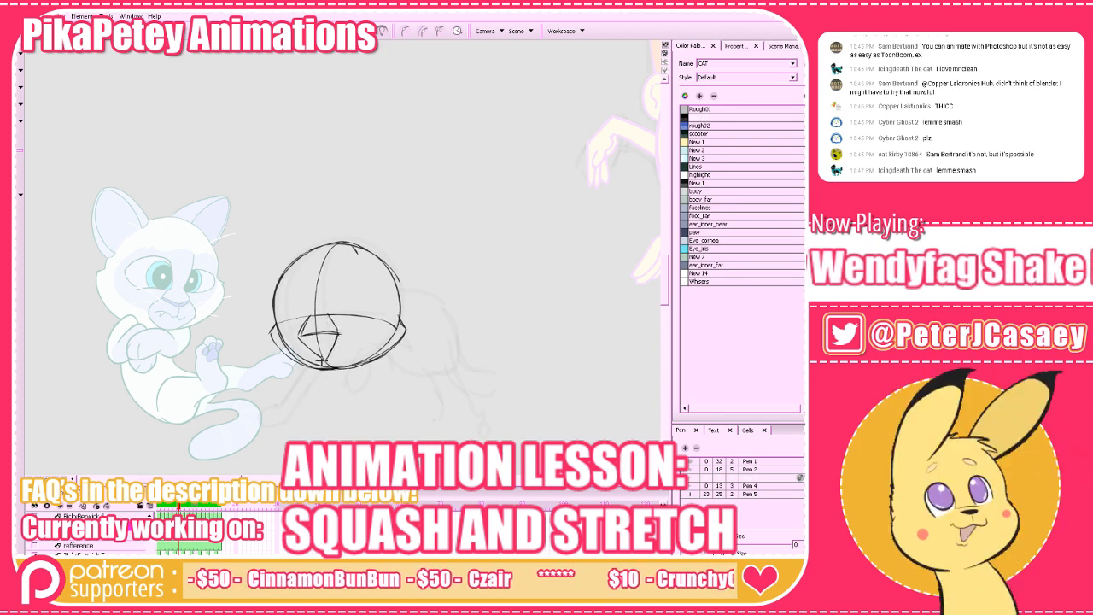
key("period")
key("comma")
key("period")
key("comma")
key("period")
key("comma")
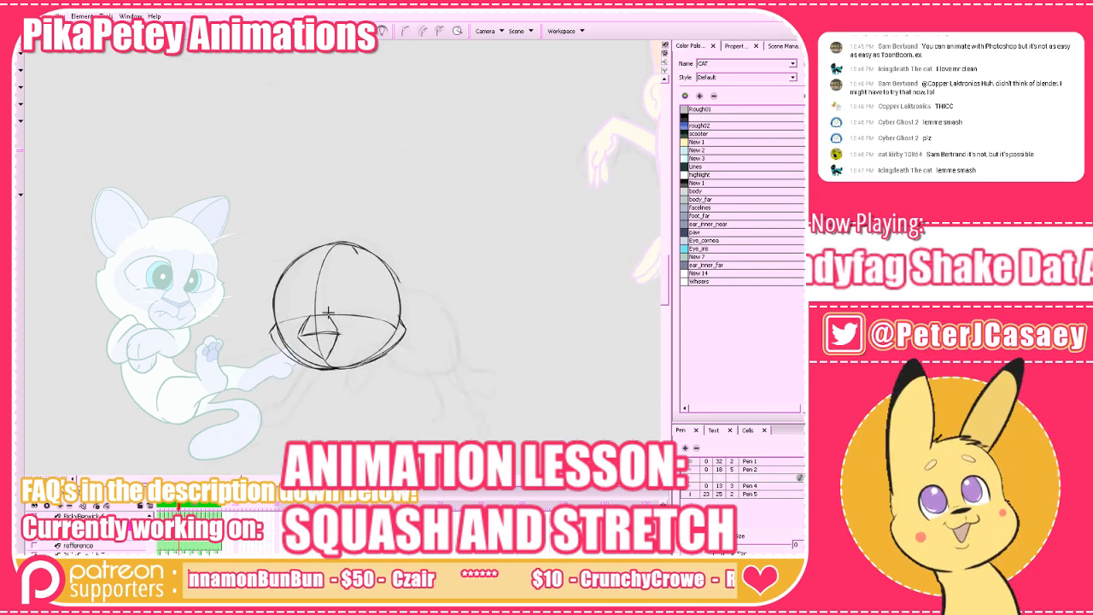
Reinforce the muzzle's right edge and compare its shape with the drawings on both sides.
mouse_move(330, 316)
left_mouse_down()
mouse_move(341, 329)
mouse_move(328, 358)
left_mouse_up()
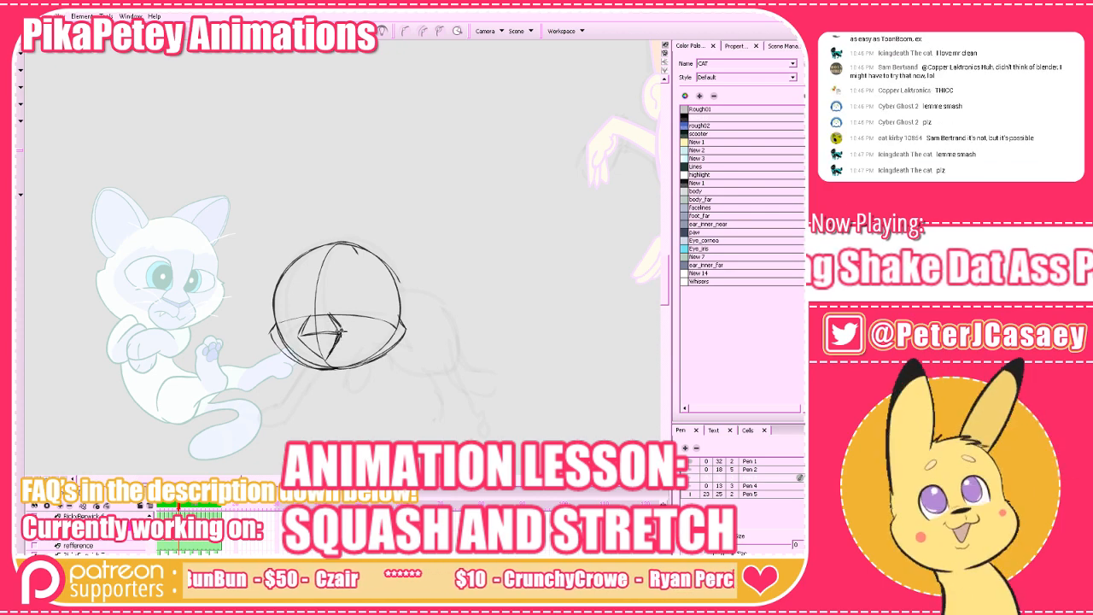
left_click_drag(328, 317, 340, 330)
key("comma")
key("period")
key("period")
key("comma")
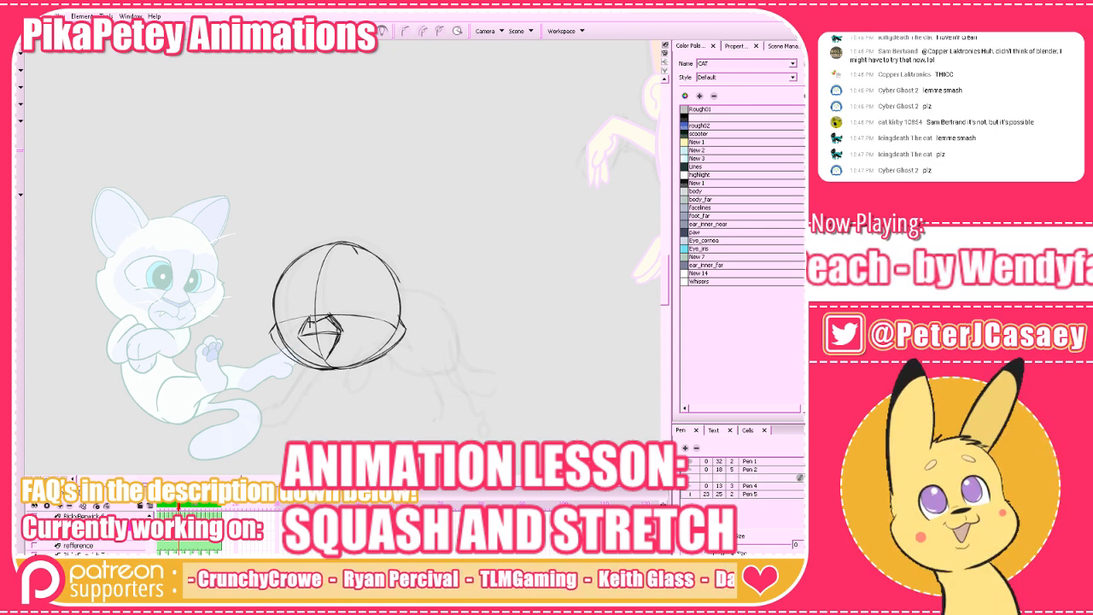
Build up the nose at the top of the muzzle, matching it against the neighbouring cat drawings.
key("comma")
key("period")
key("period")
key("comma")
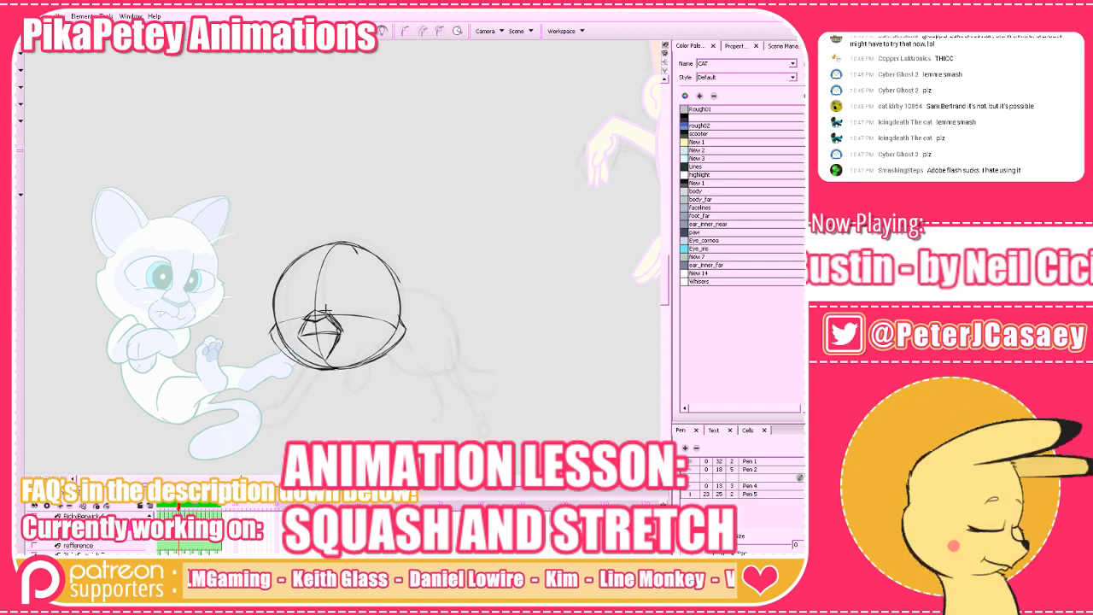
left_click_drag(326, 309, 337, 304)
key("period")
key("comma")
key("comma")
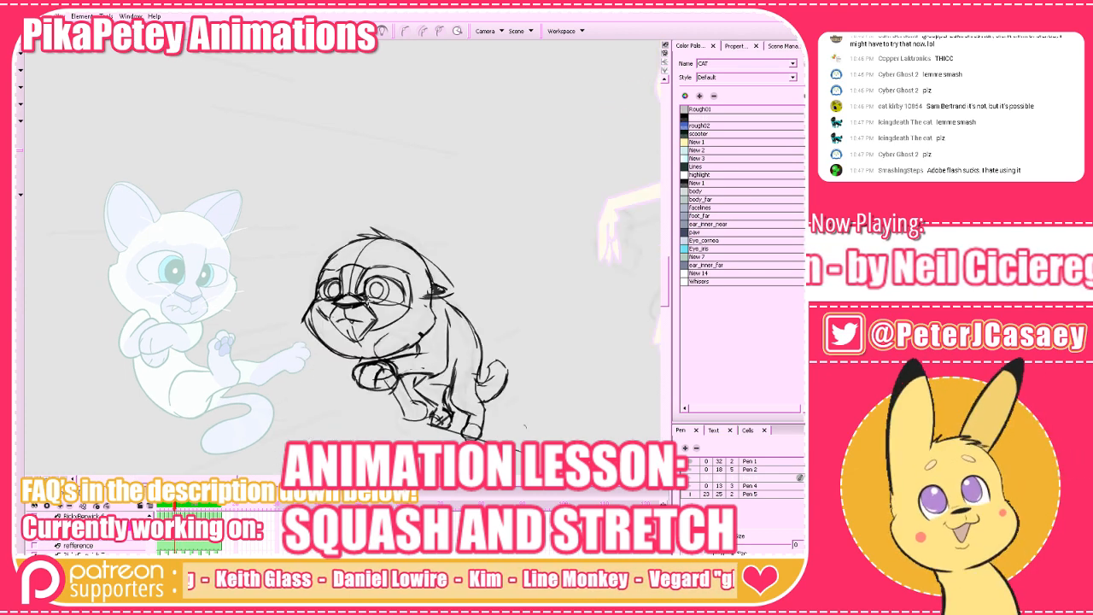
key("period")
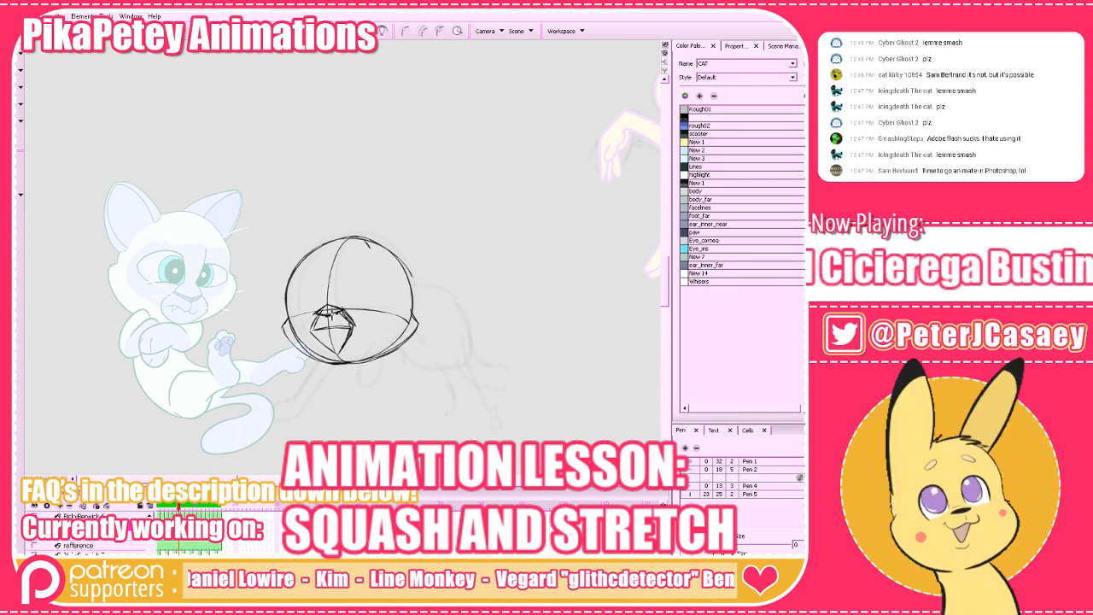
Erase part of the muzzle's inner construction lines, using the neighbouring cat drawings as reference.
key("period")
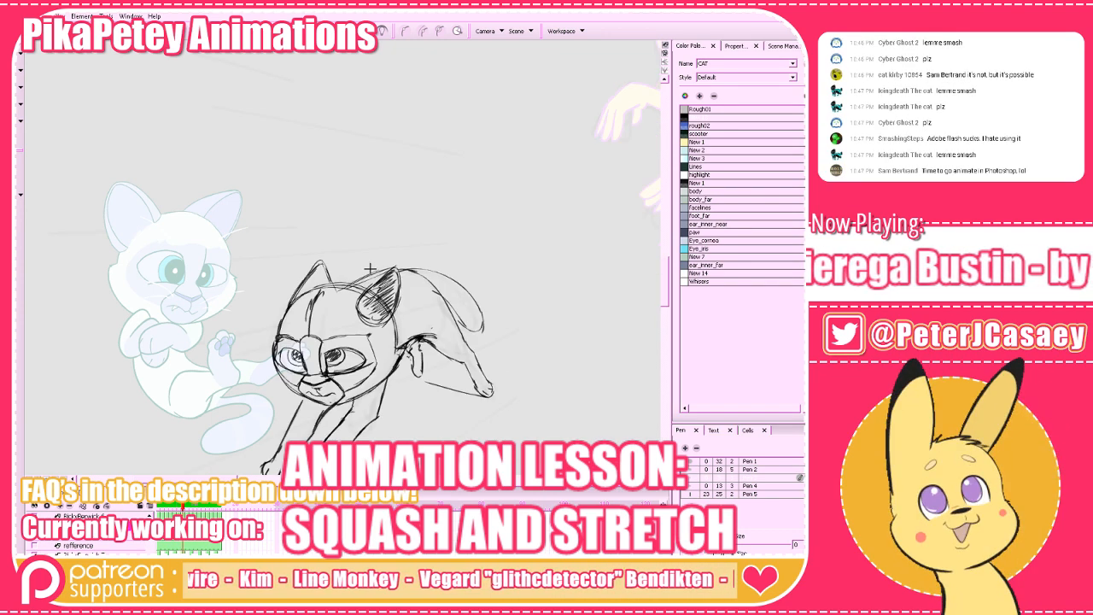
key("comma")
key("period")
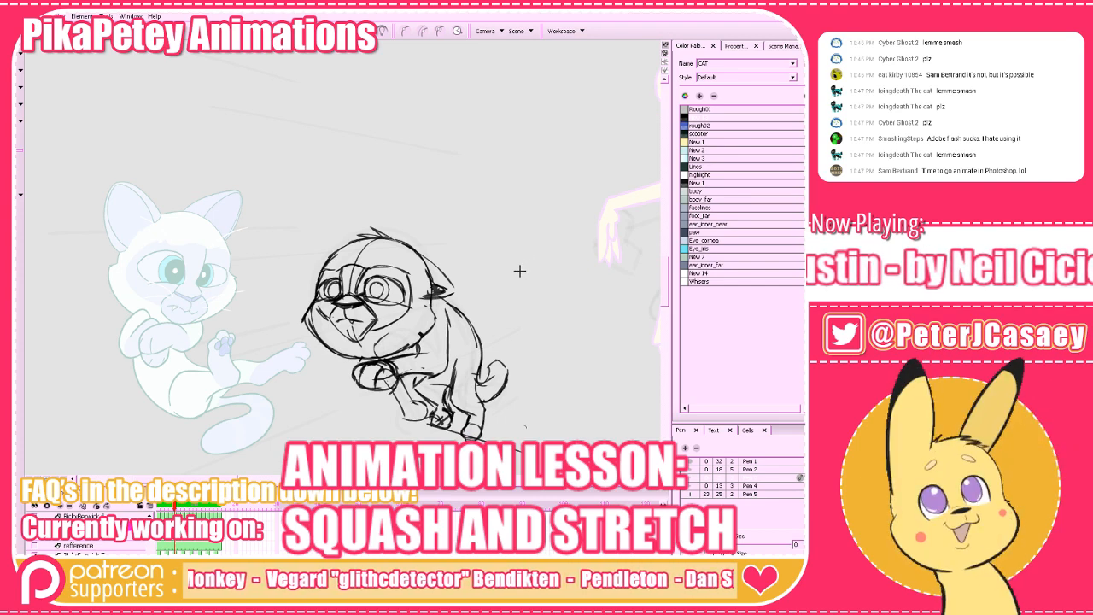
key("comma")
key("period")
key("comma")
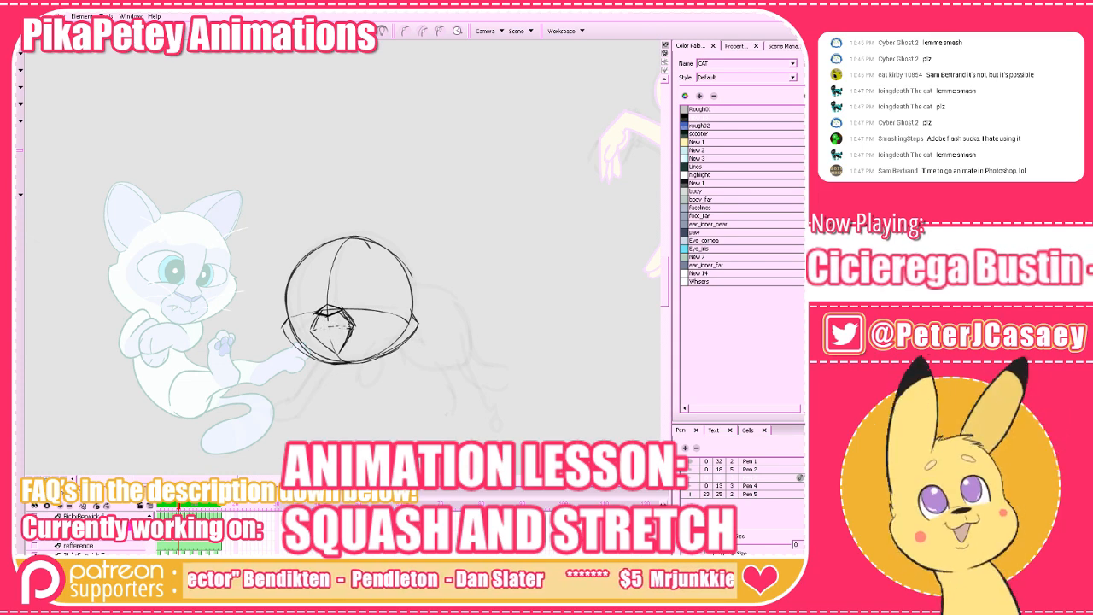
Delete the Pen 1 preset from the pen list and flip through the neighbouring cat drawings.
left_click(741, 460)
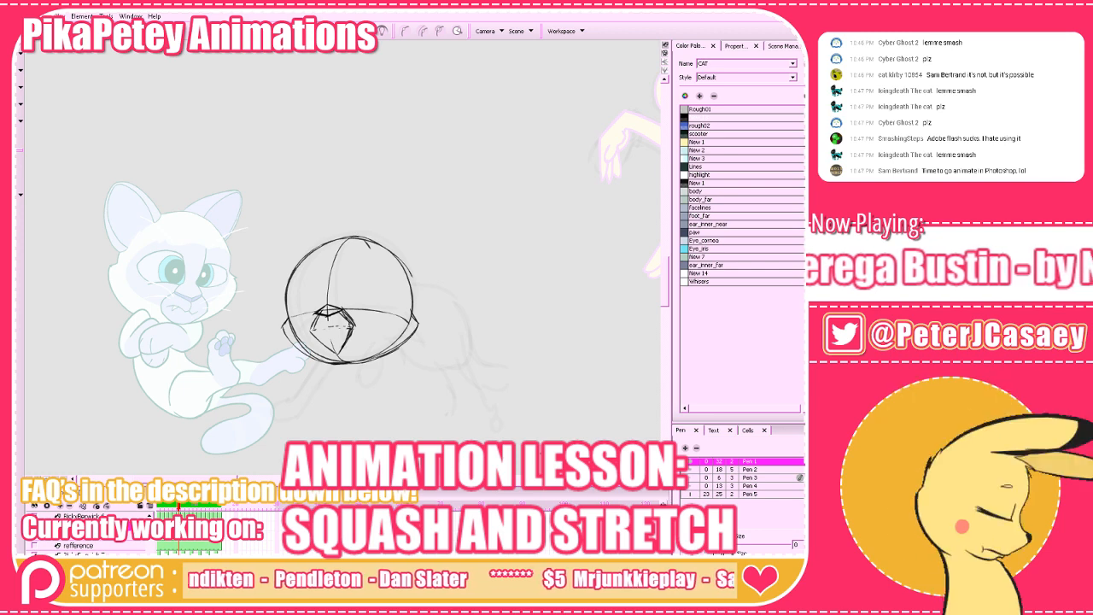
key("Delete")
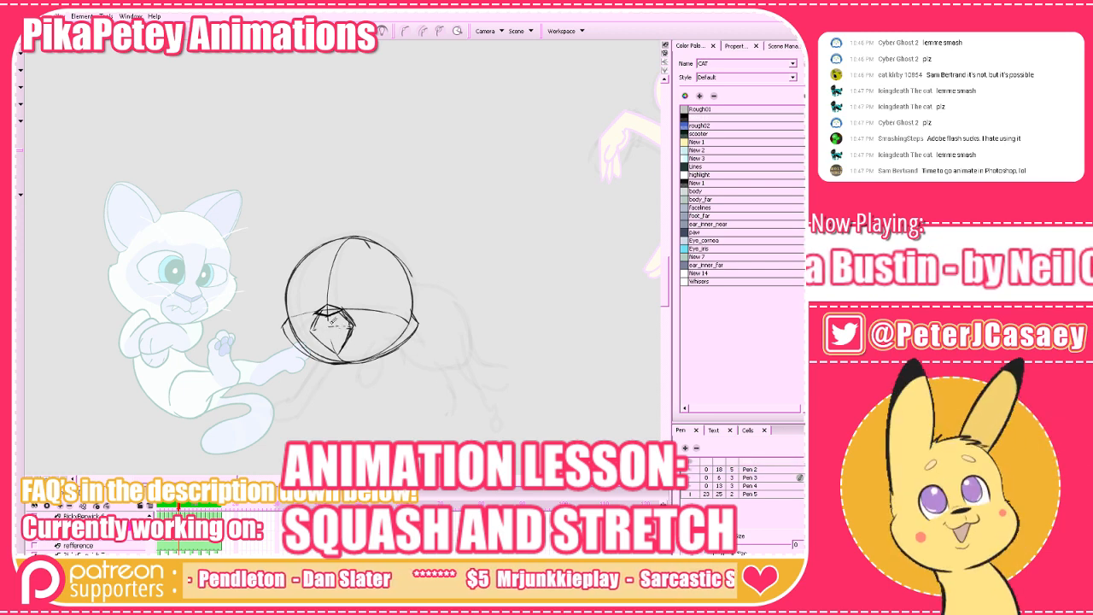
key("comma")
key("period")
key("period")
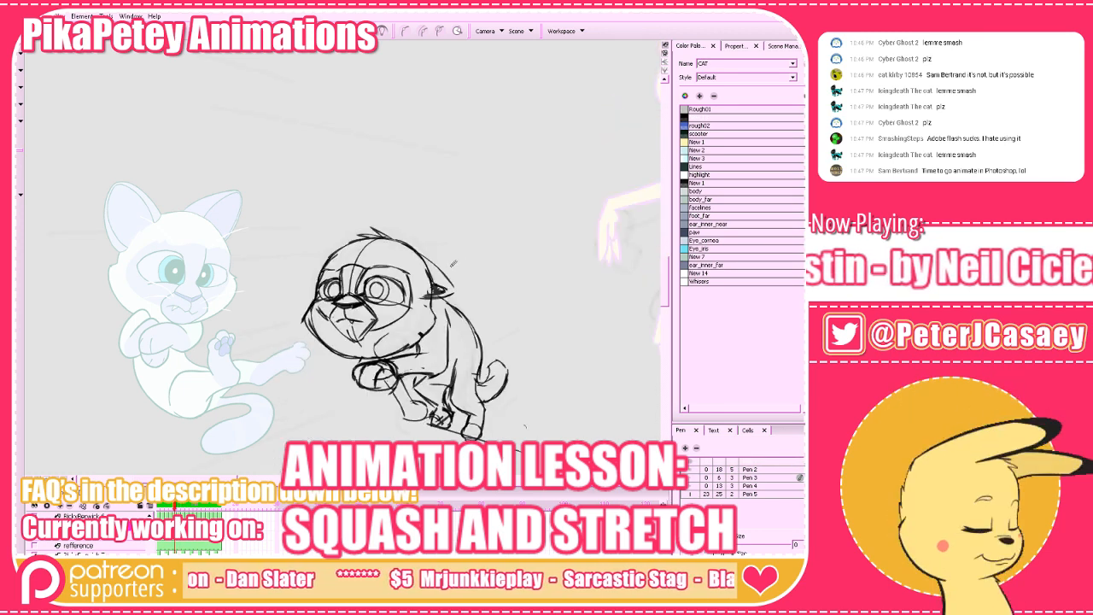
key("comma")
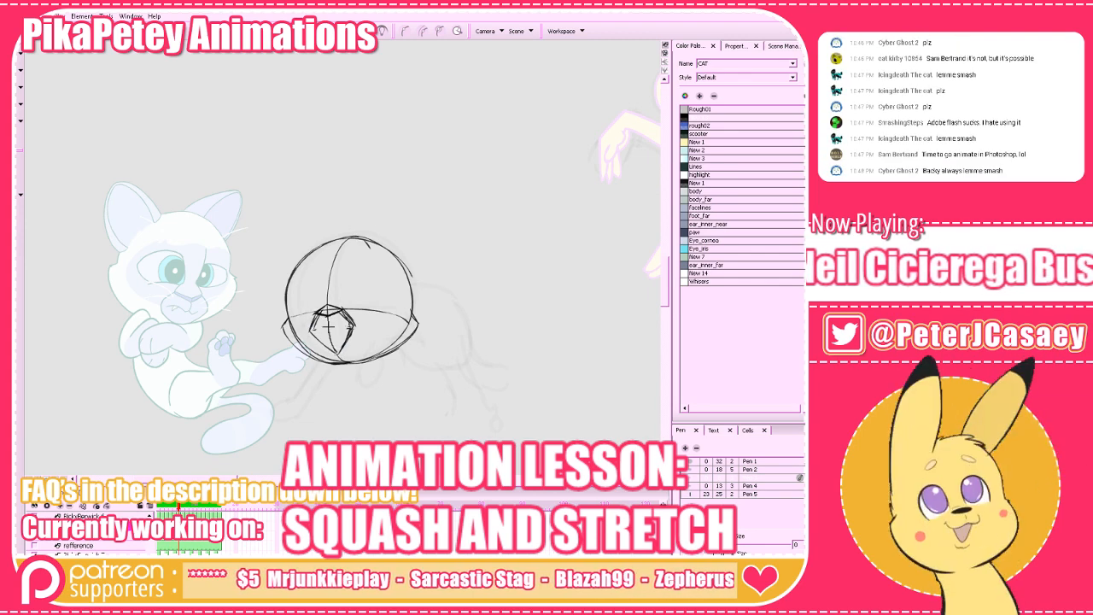
Draw the wavy mouth line inside the muzzle, comparing it with the neighbouring cat drawings.
key("comma")
key("period")
key("period")
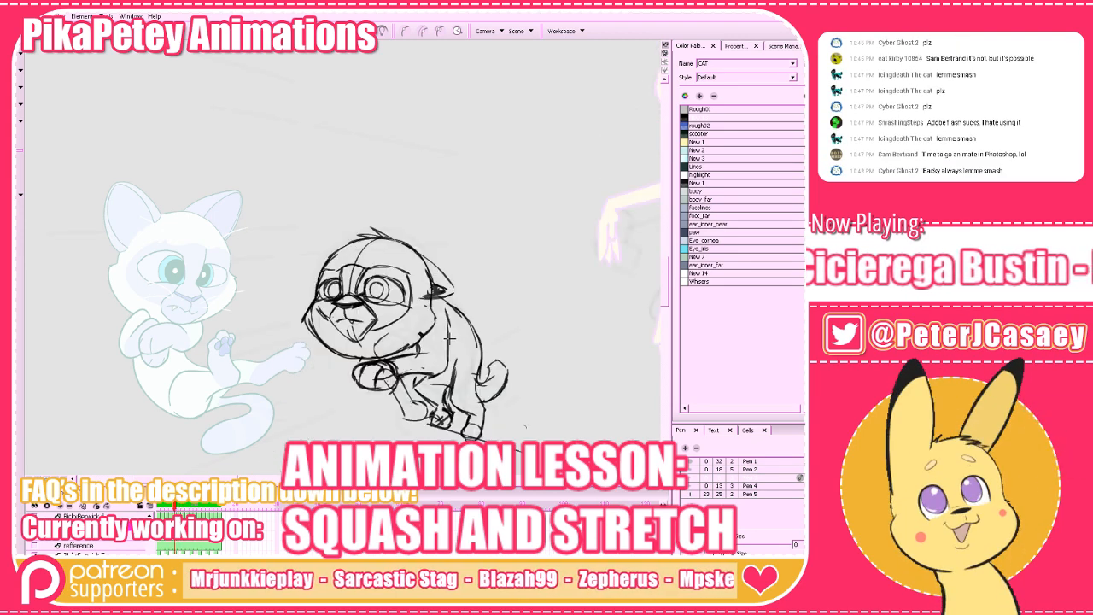
key("comma")
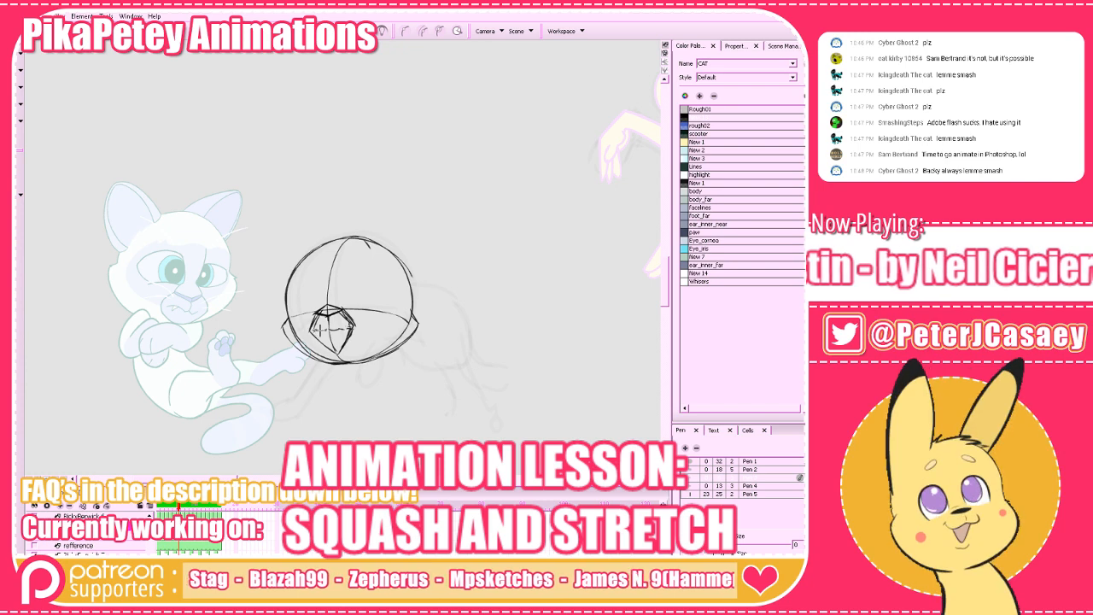
key("comma")
key("period")
key("period")
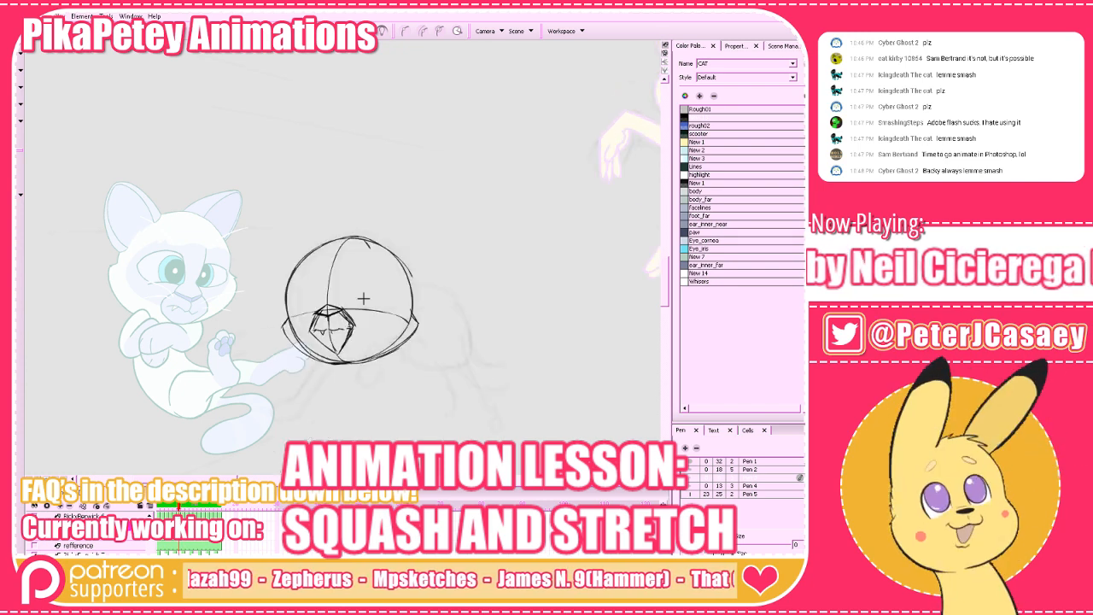
key("comma")
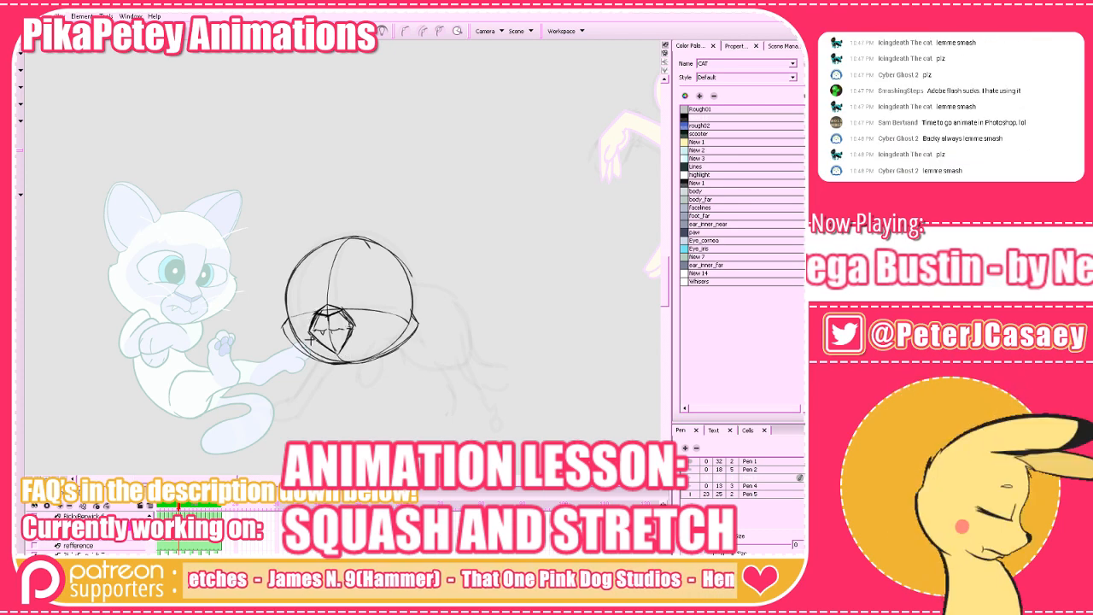
Compare the head with the previous and next cat drawings to judge the position of the ear.
key("alt+e")
left_click_drag(499, 364, 456, 367)
key("period")
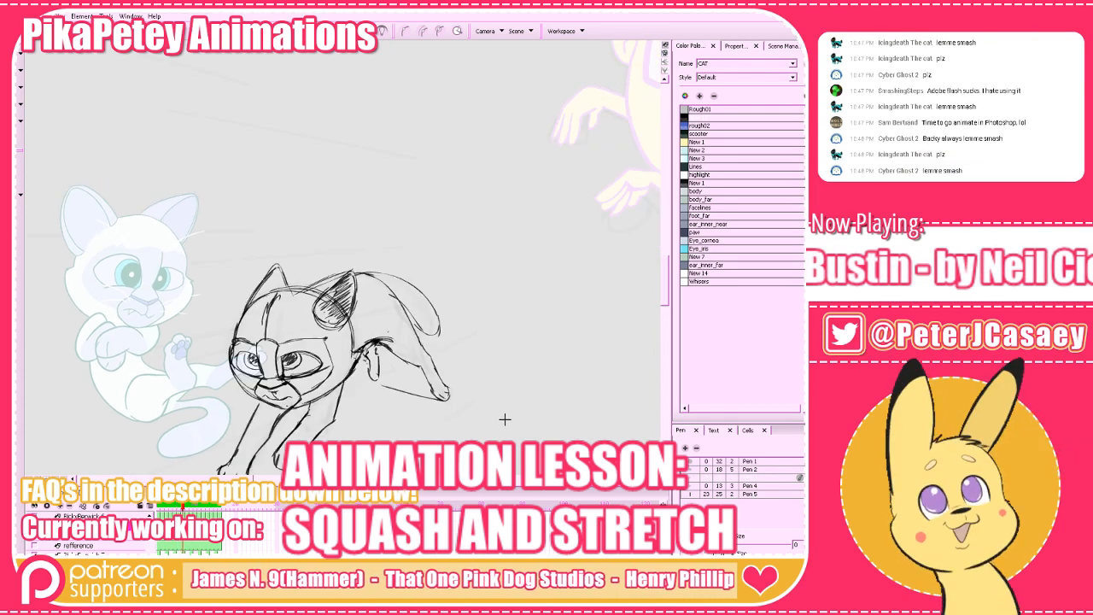
key("comma")
key("comma")
key("period")
key("period")
key("comma")
key("comma")
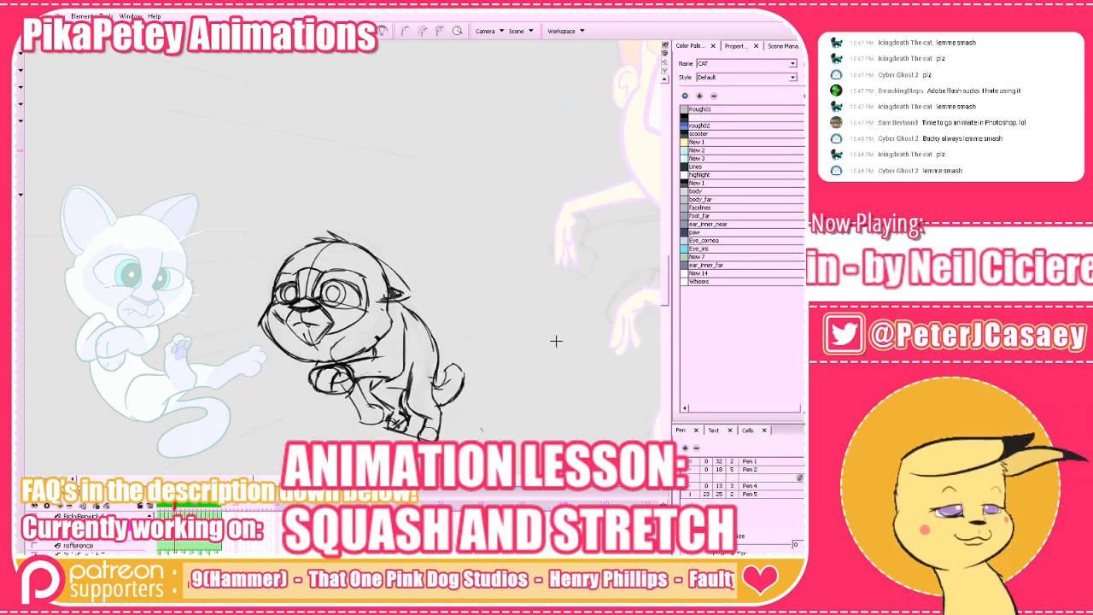
key("period")
Sketch the swept-back ear at the head's upper right and check it against the surrounding drawings of the run.
left_click_drag(336, 254, 393, 277)
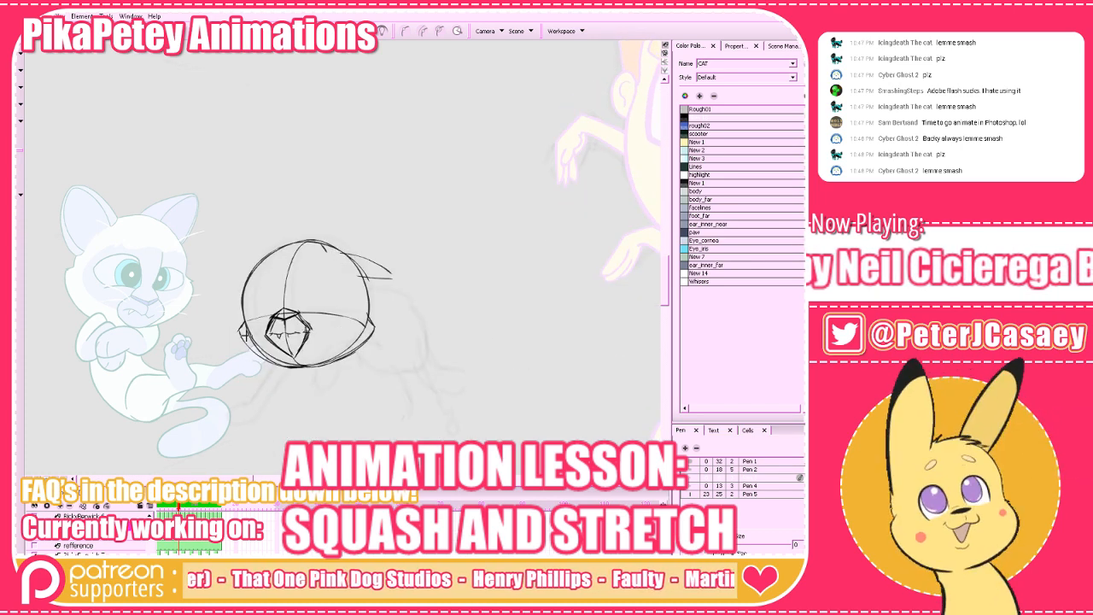
key("period")
key("comma")
key("comma")
key("comma")
key("comma")
key("comma")
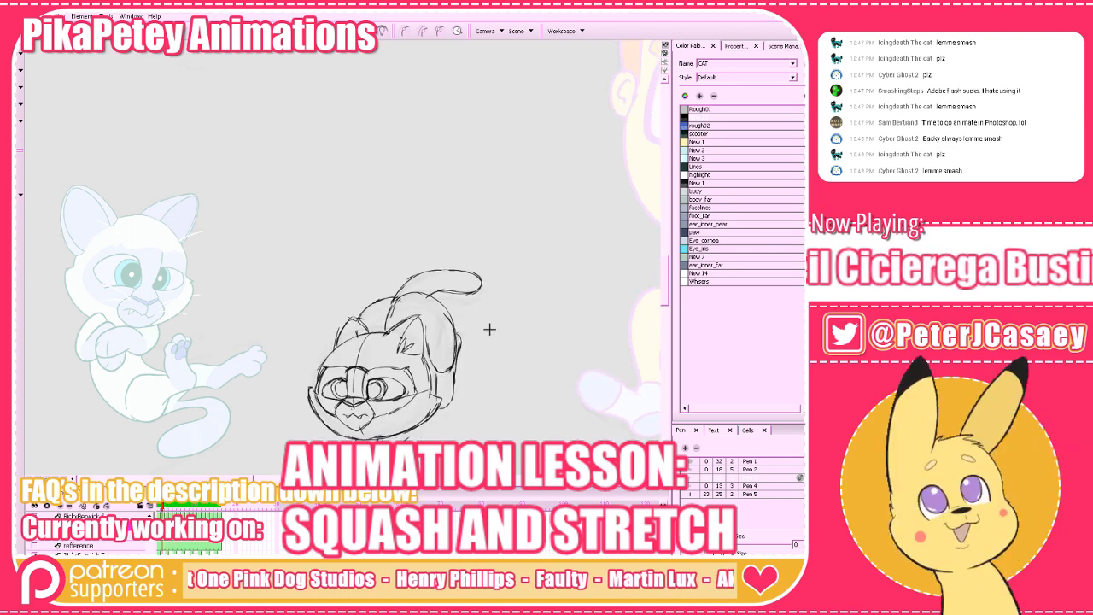
key("period")
key("period")
key("period")
key("period")
key("comma")
key("comma")
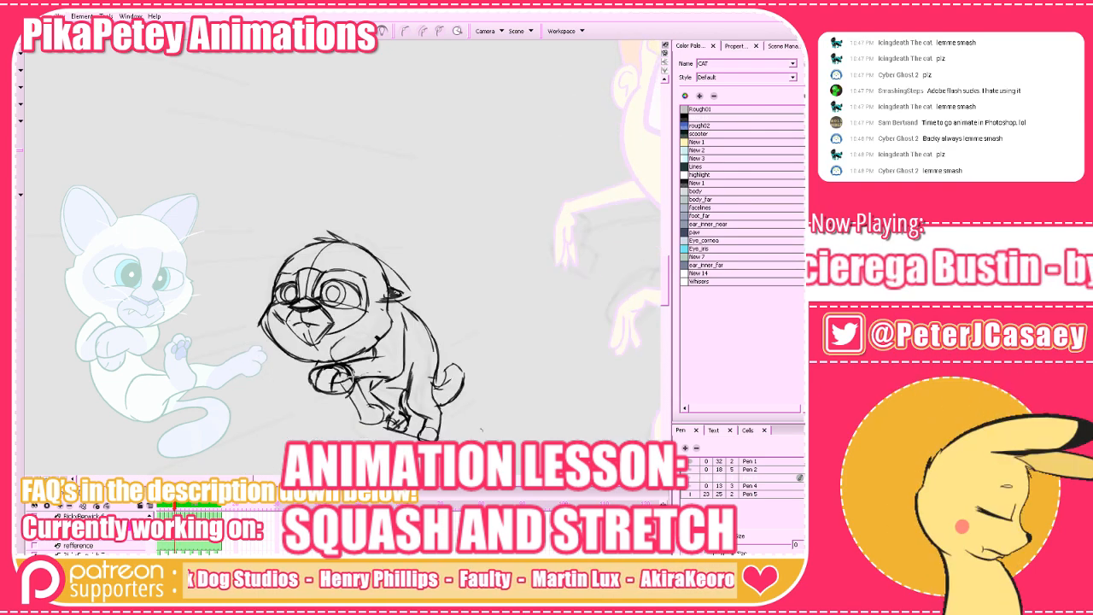
Select all strokes of the in-between's head, including the muzzle and ear.
key("period")
left_click_drag(123, 125, 430, 435)
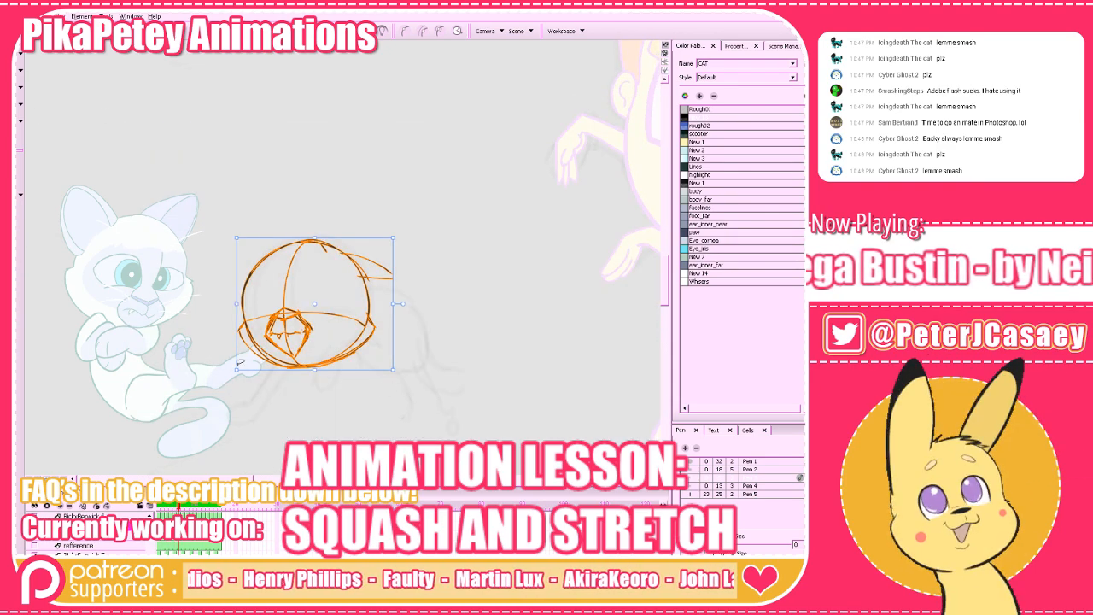
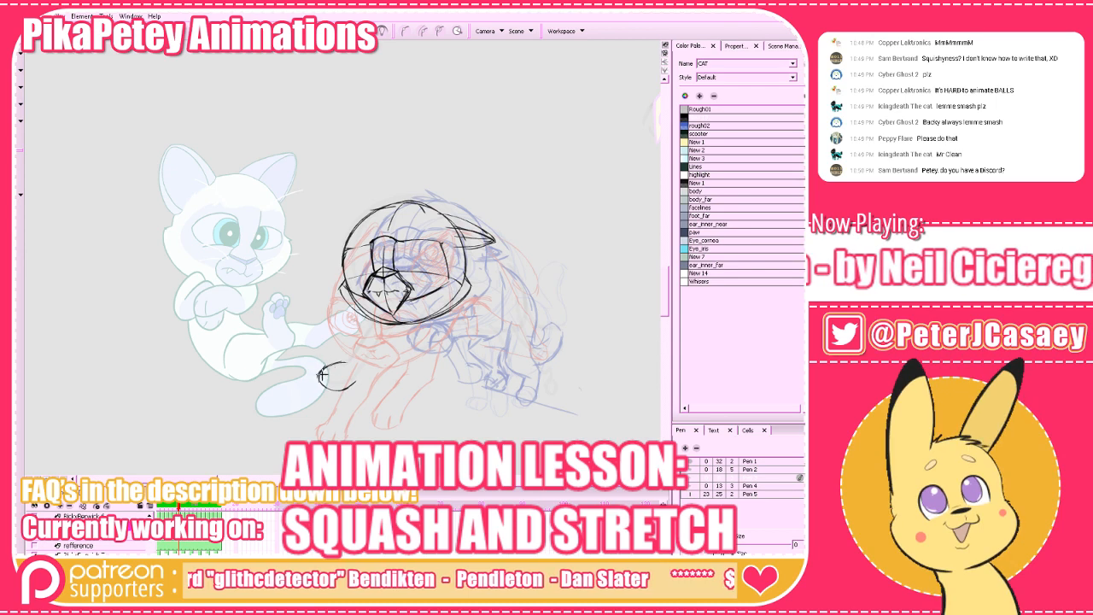
Sketch the oval of the extended front paw below the head and check it against the neighbouring cat drawings.
left_click_drag(322, 373, 345, 360)
left_click(345, 35)
key("f")
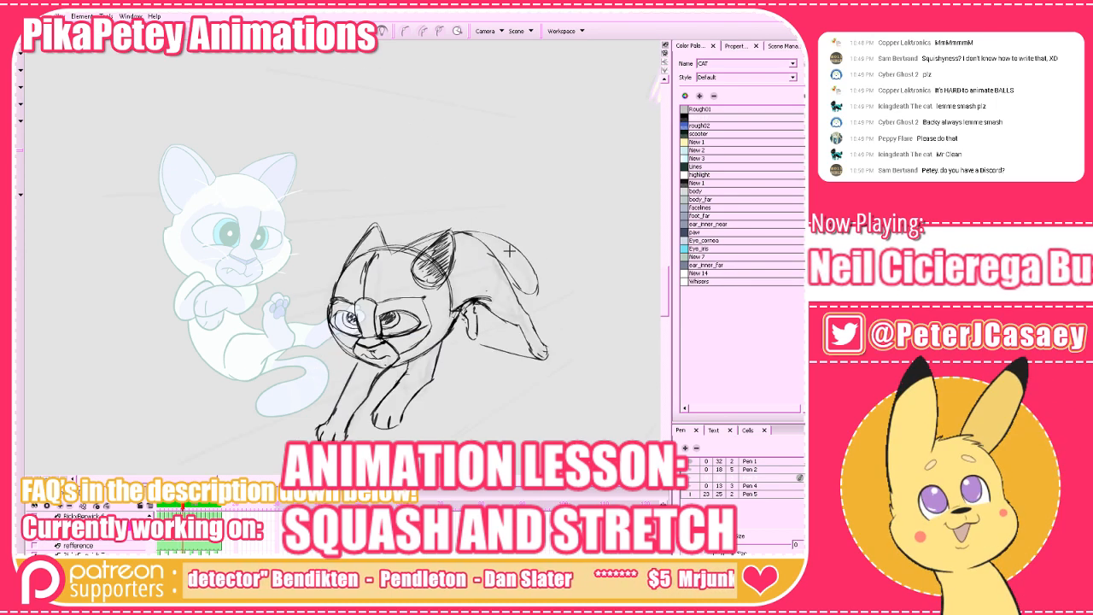
key("g")
key("g")
key("f")
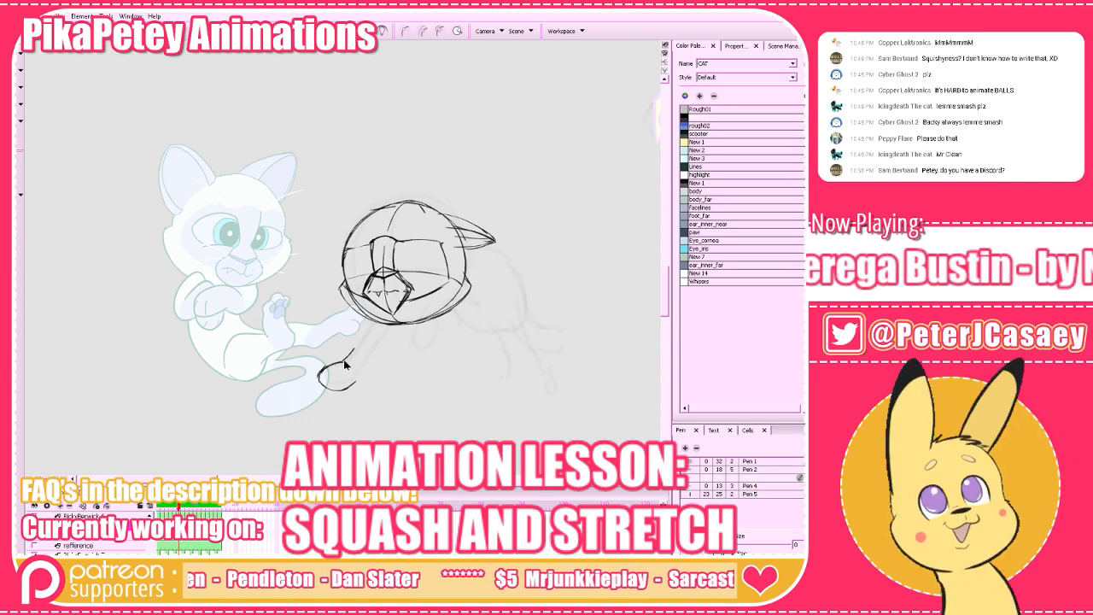
Draw the two sides of the foreleg linking the chin to the extended paw, comparing them with the previous drawing.
mouse_move(345, 362)
left_mouse_down()
mouse_move(376, 317)
mouse_move(383, 348)
mouse_move(352, 383)
left_mouse_up()
key("f")
key("g")
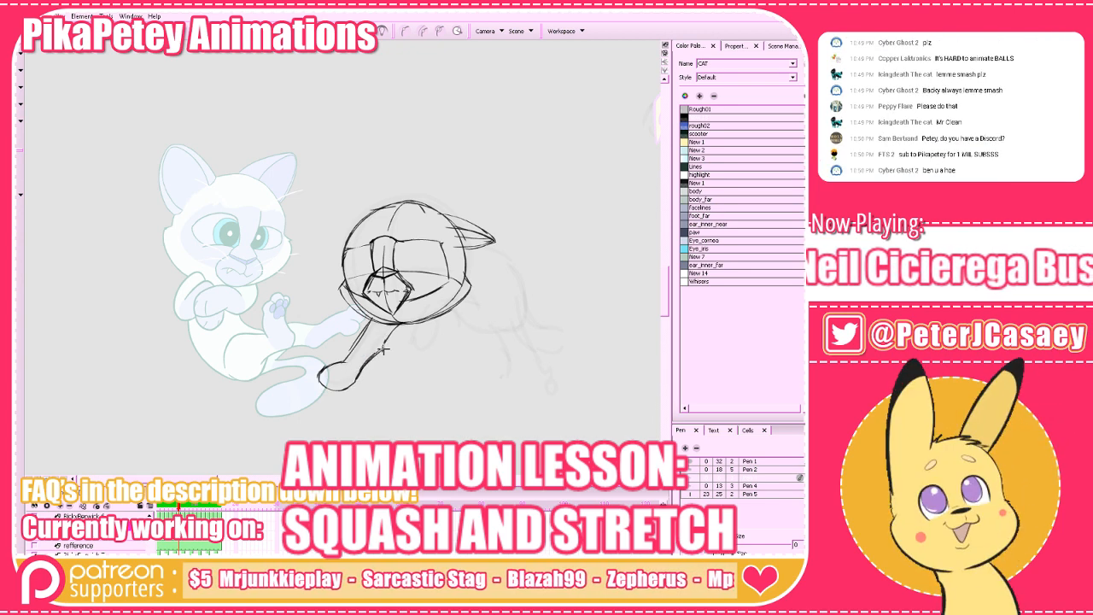
mouse_move(385, 345)
left_mouse_down()
mouse_move(376, 356)
mouse_move(351, 352)
left_mouse_up()
key("f")
key("g")
key("alt+e")
key("alt+b")
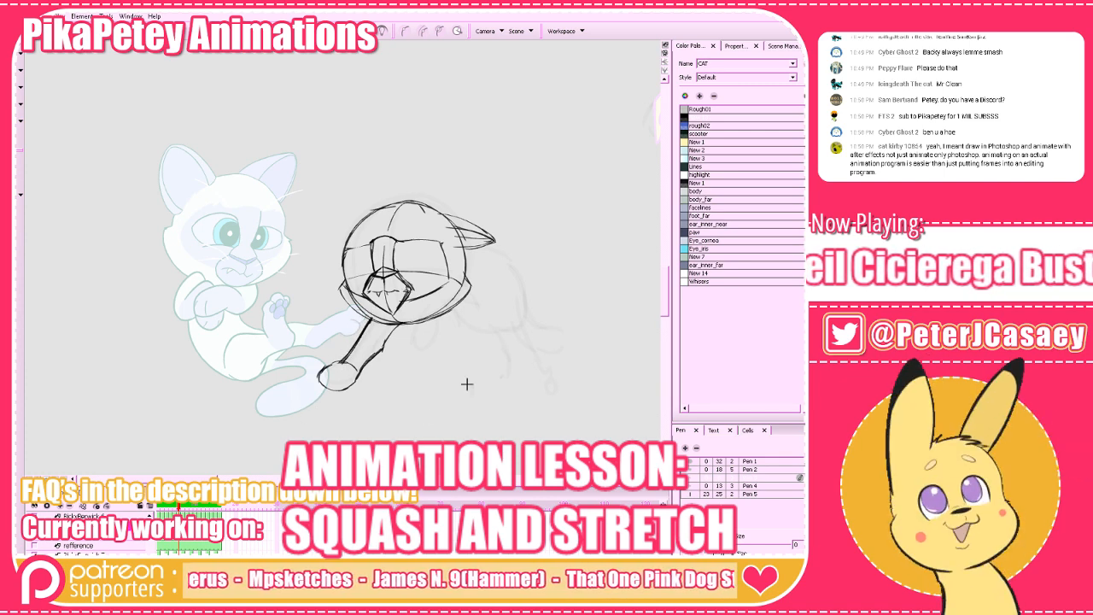
Add the toe bumps and toe lines to the extended front paw, checking them against the adjacent drawings.
key("f")
key("g")
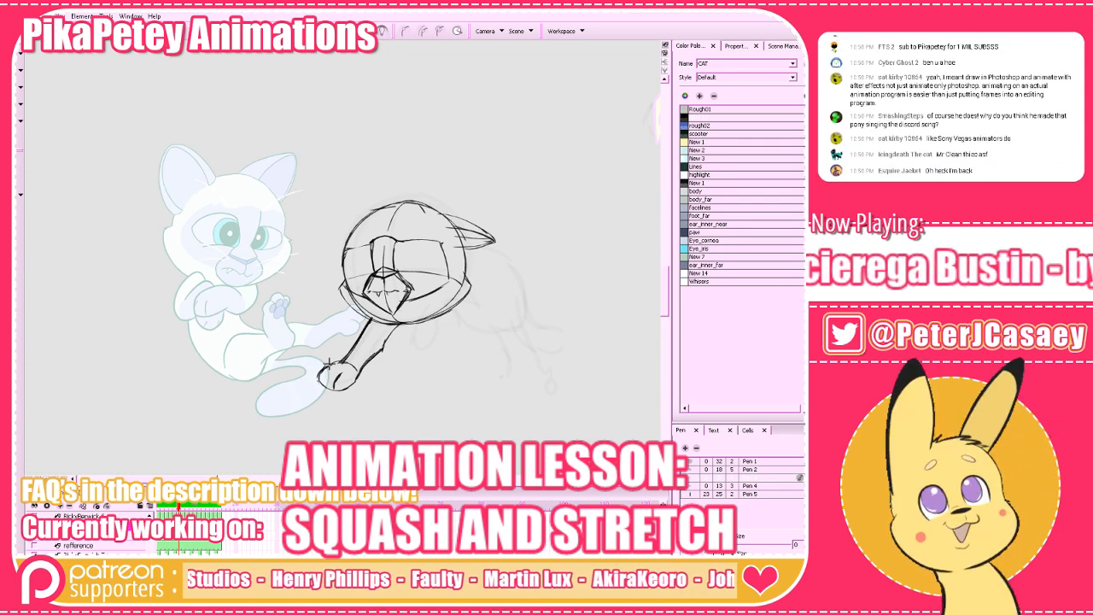
key("f")
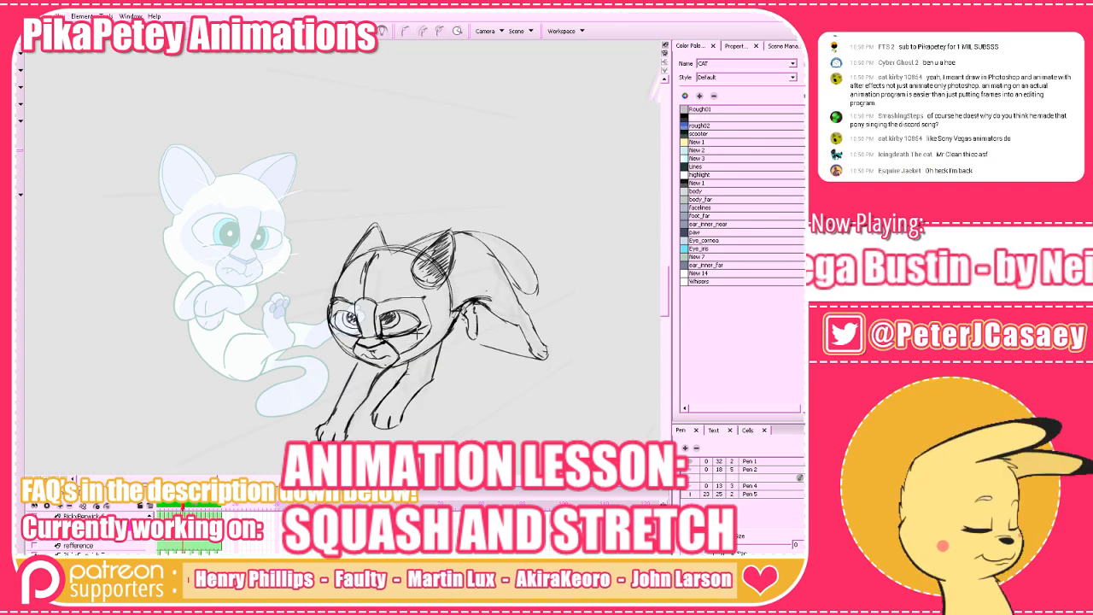
key("g")
mouse_move(327, 373)
left_mouse_down()
mouse_move(322, 383)
mouse_move(318, 375)
mouse_move(336, 363)
left_mouse_up()
key("f")
key("g")
key("alt+b")
mouse_move(323, 366)
left_mouse_down()
mouse_move(319, 381)
mouse_move(346, 362)
left_mouse_up()
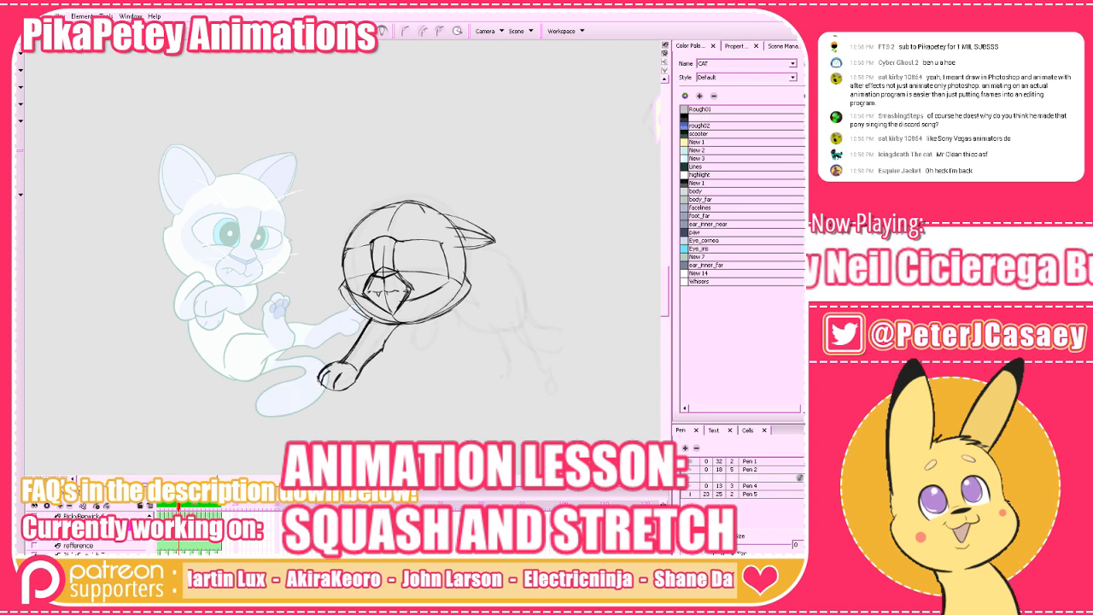
key("f")
key("g")
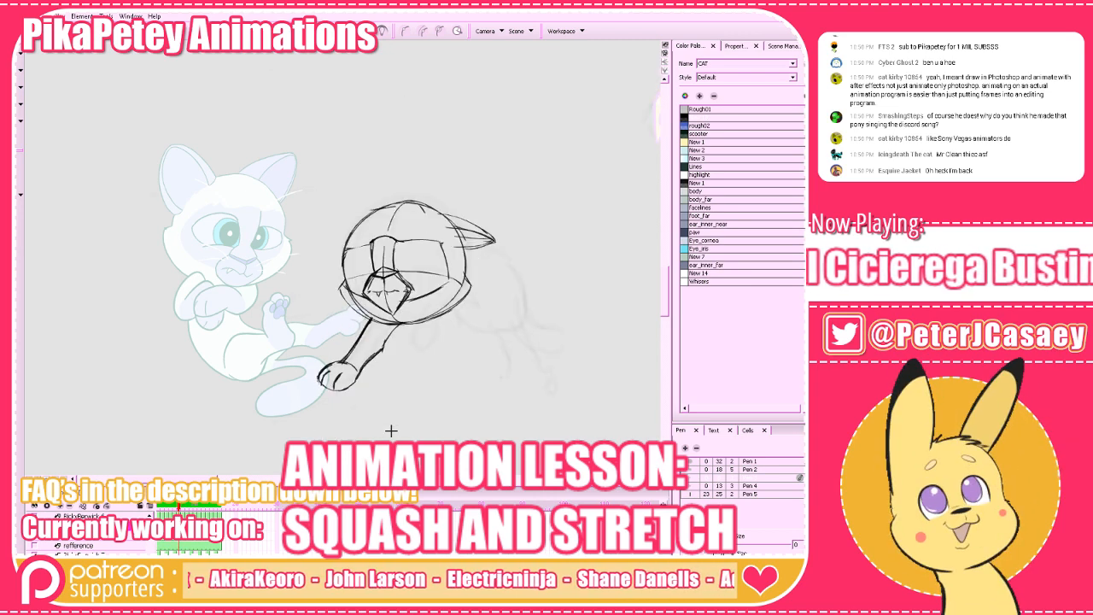
Sketch the second front paw as a rounded oval under the chin, using the onion-skinned neighbouring drawings as a guide.
key("f")
key("f")
key("g")
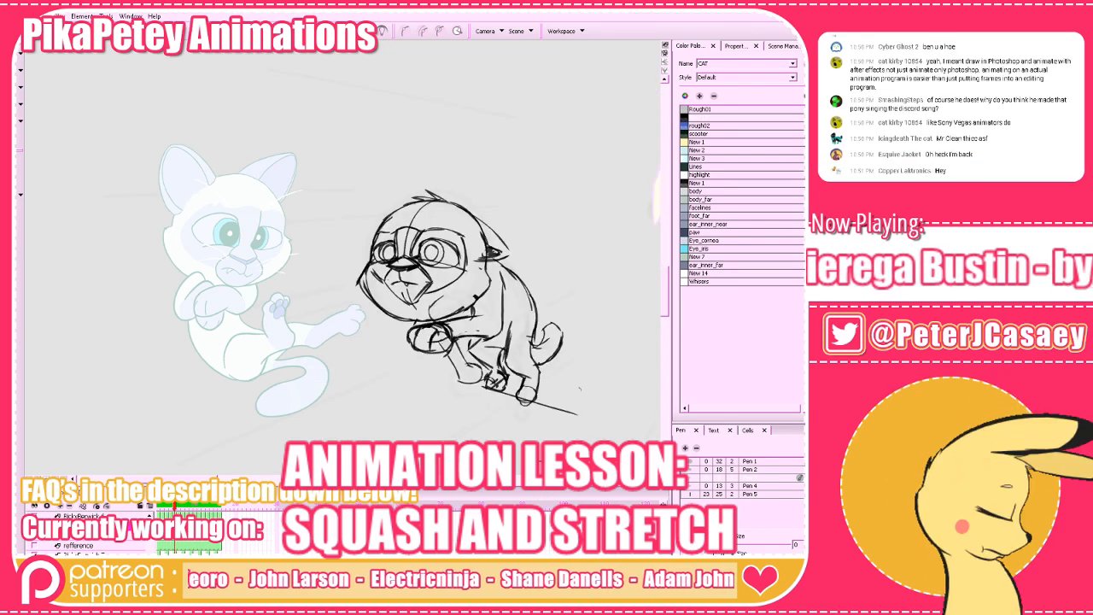
key("g")
key("alt+o")
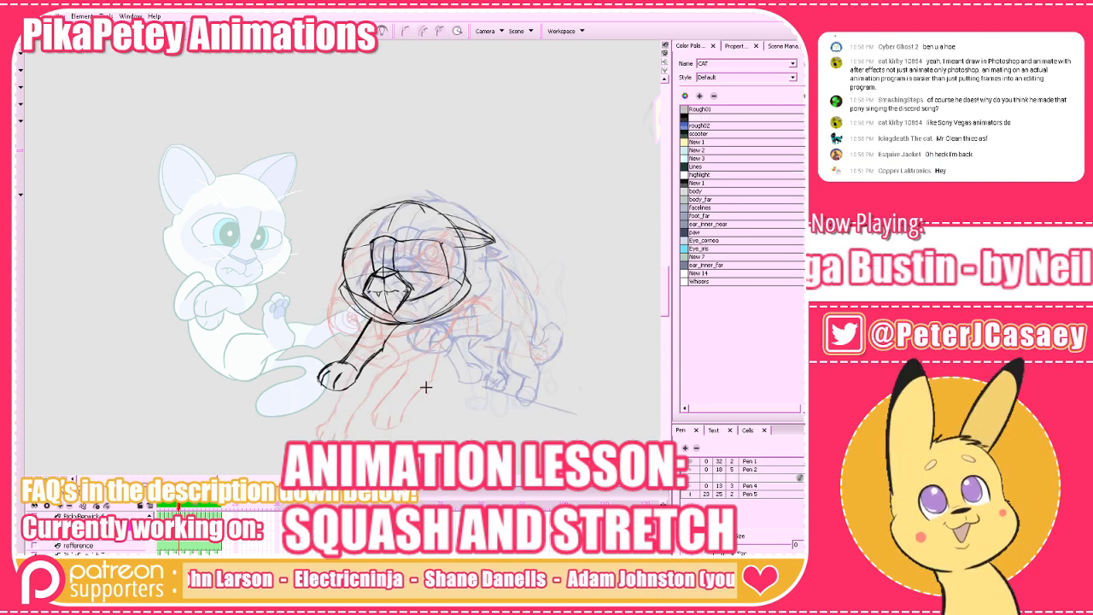
key("f")
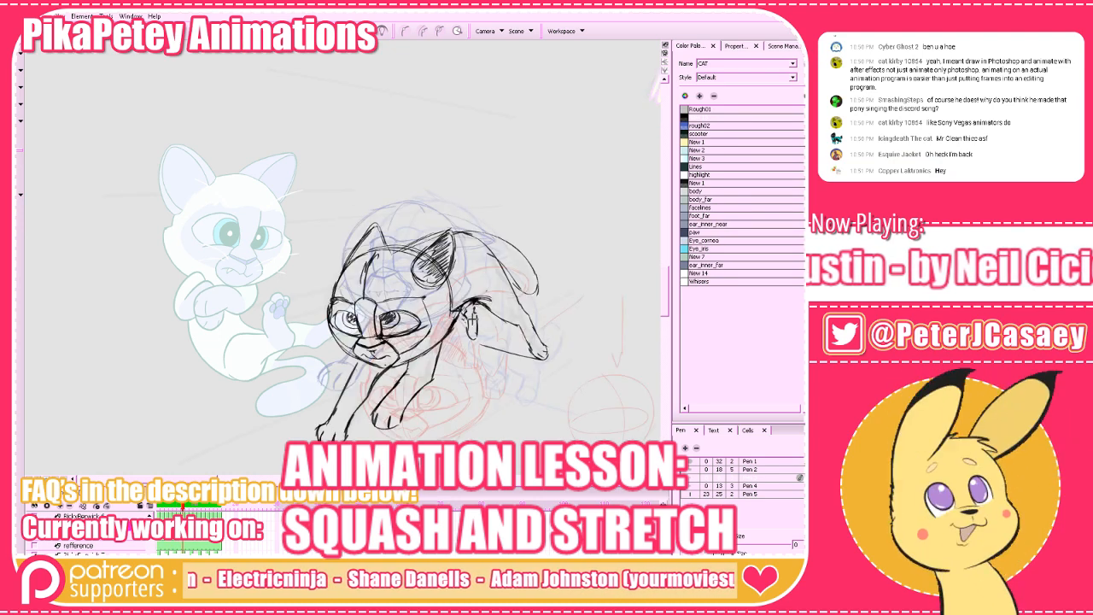
key("g")
key("f")
key("g")
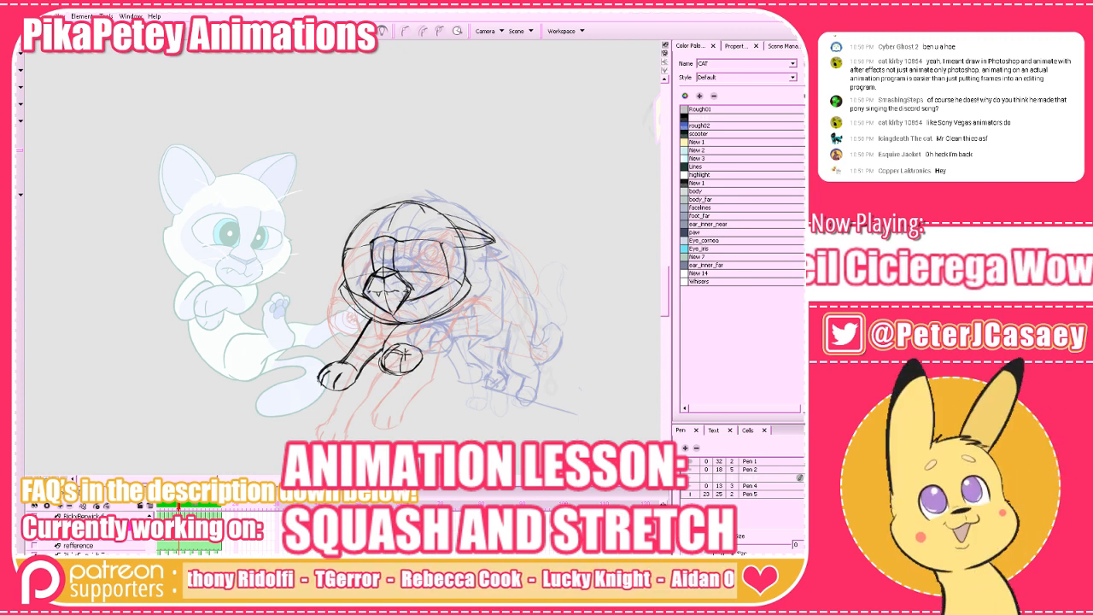
Compare both front paws with the neighbouring cat drawings without onion skinning.
key("alt+o")
key("g")
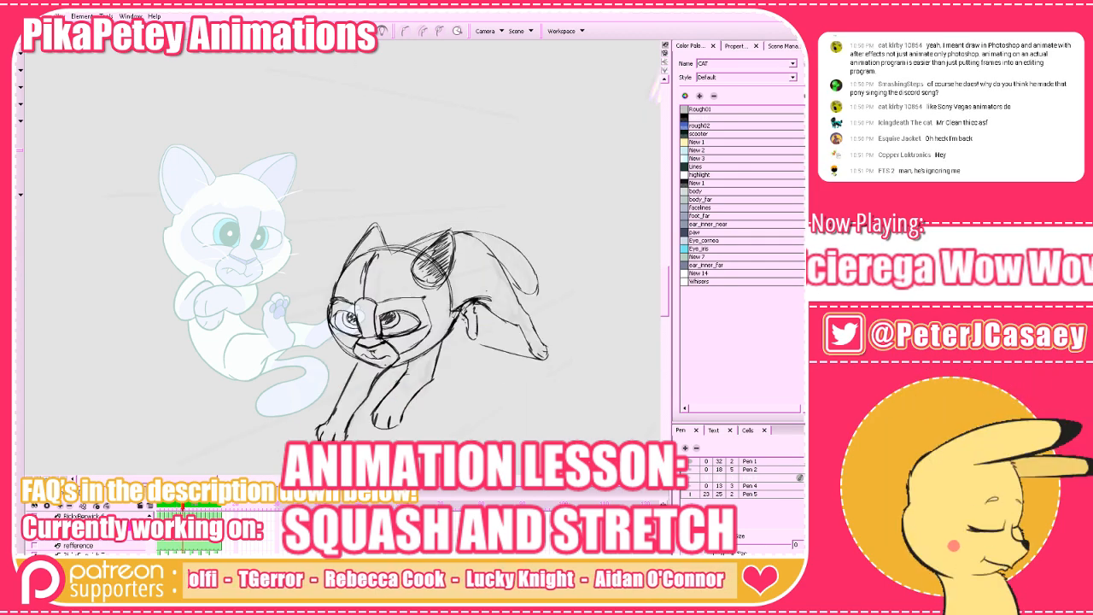
key("g")
key("g")
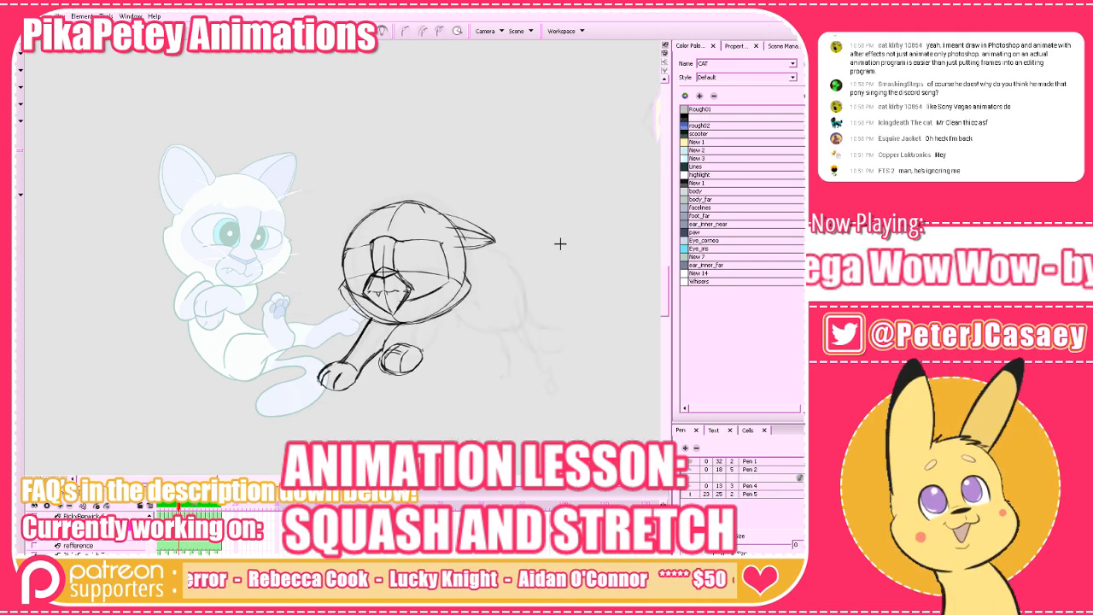
key("g")
key("g")
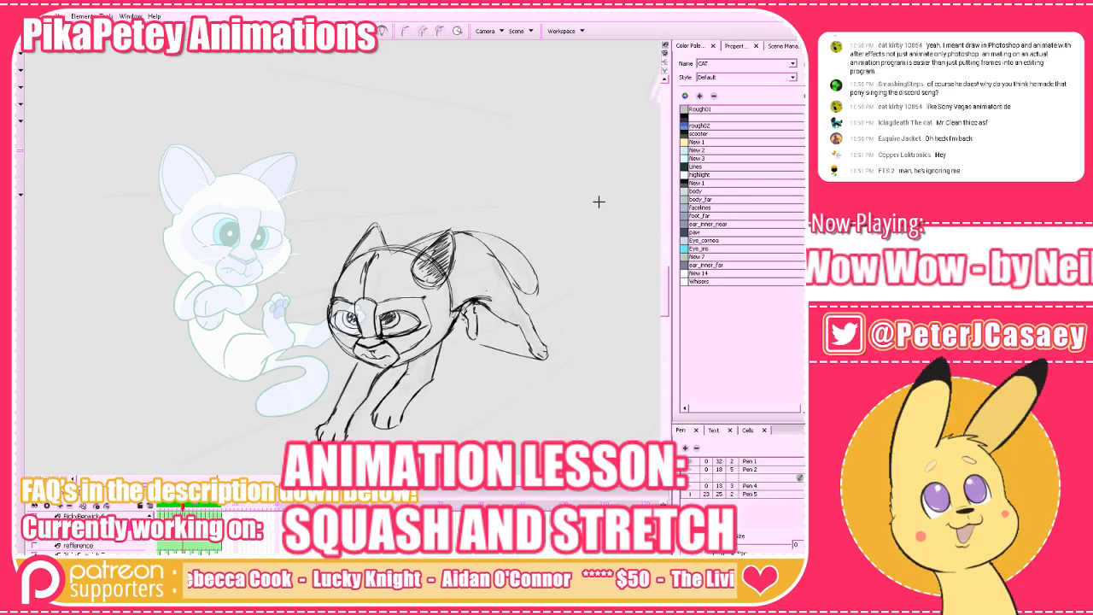
key("f")
Examine the in-between with and without onion skinning to judge where the hind leg belongs.
left_click(333, 32)
left_click_drag(540, 375, 483, 380)
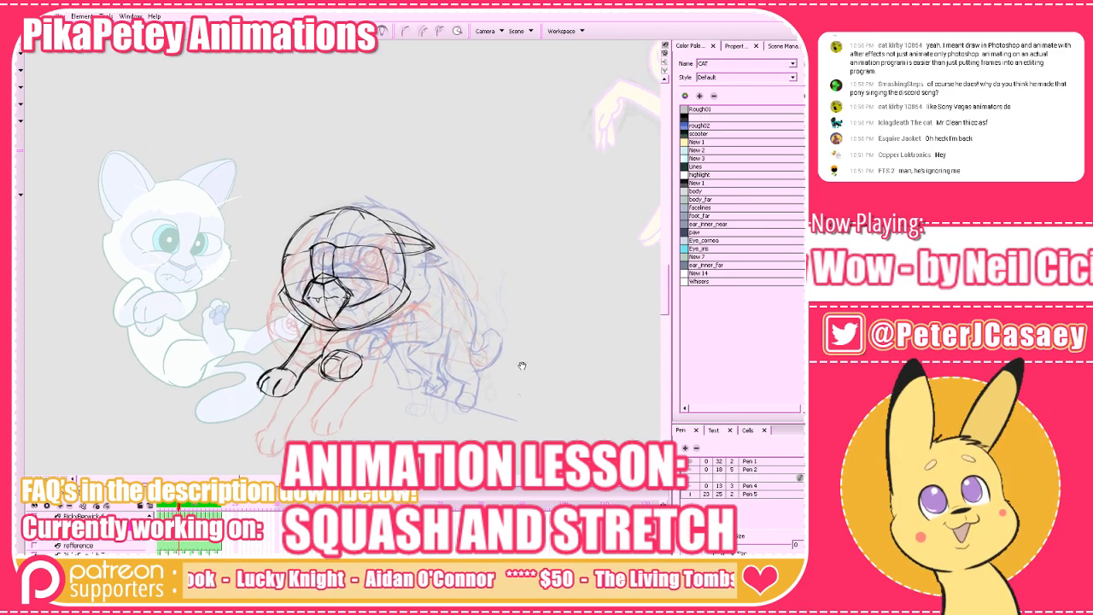
left_click_drag(568, 368, 571, 370)
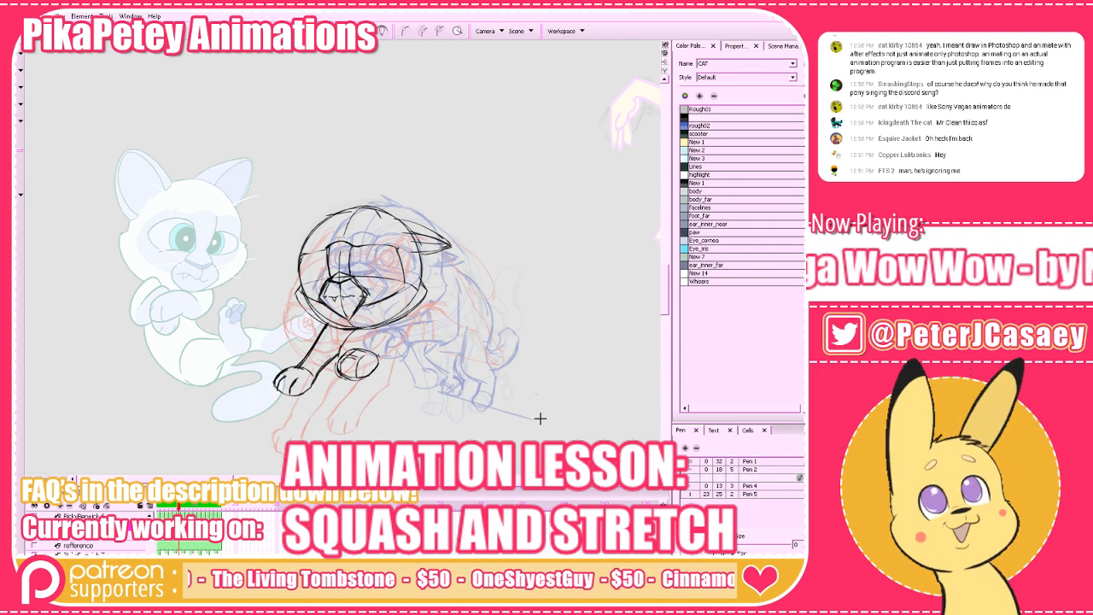
left_click_drag(543, 422, 546, 417)
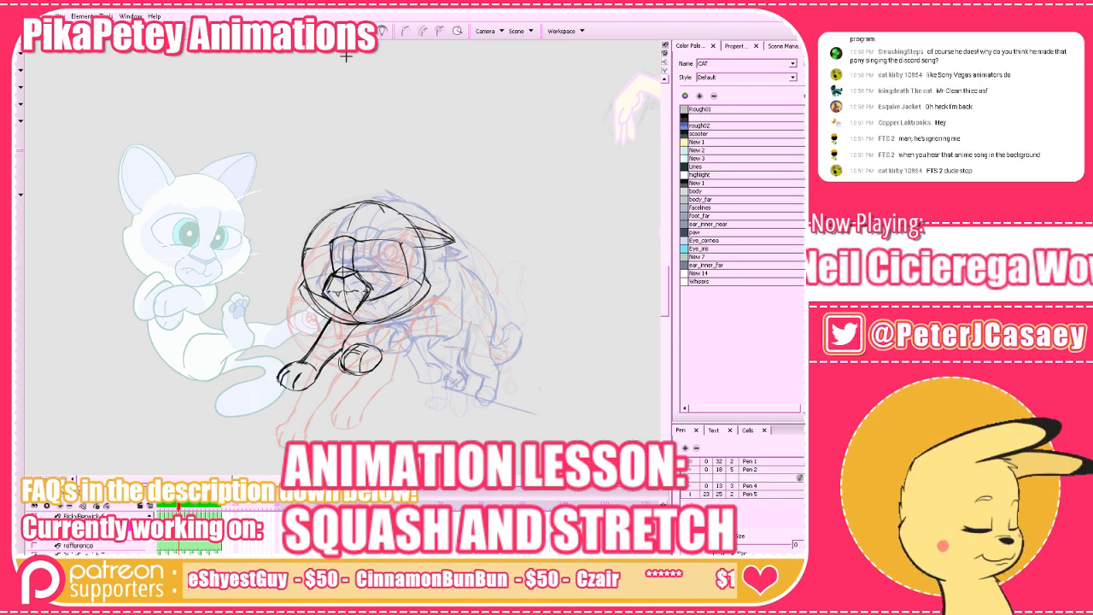
left_click(338, 33)
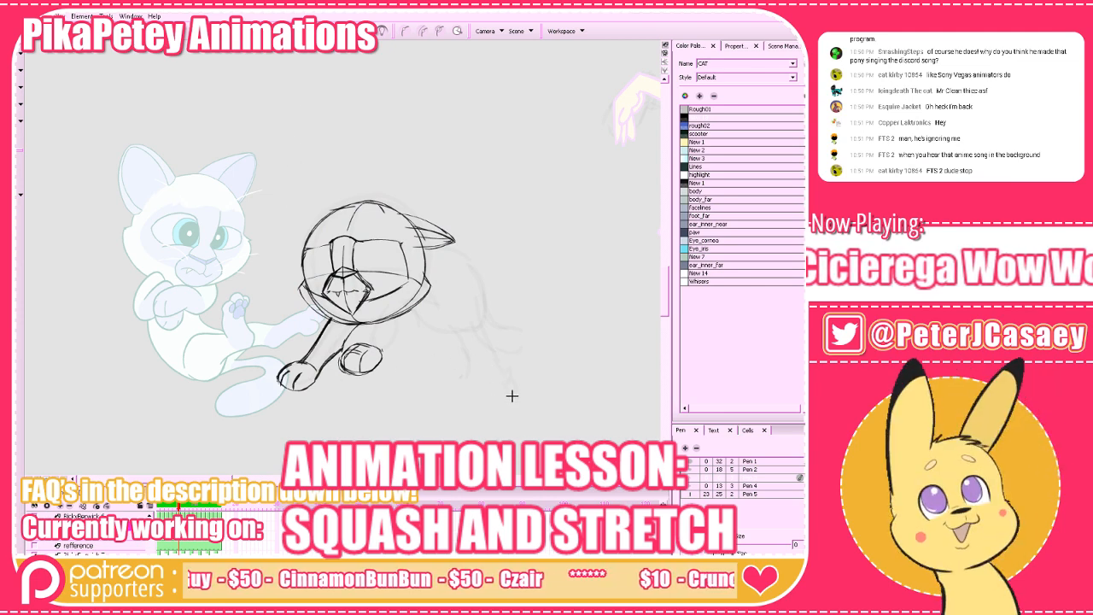
left_click_drag(512, 395, 456, 388)
key("f")
key("g")
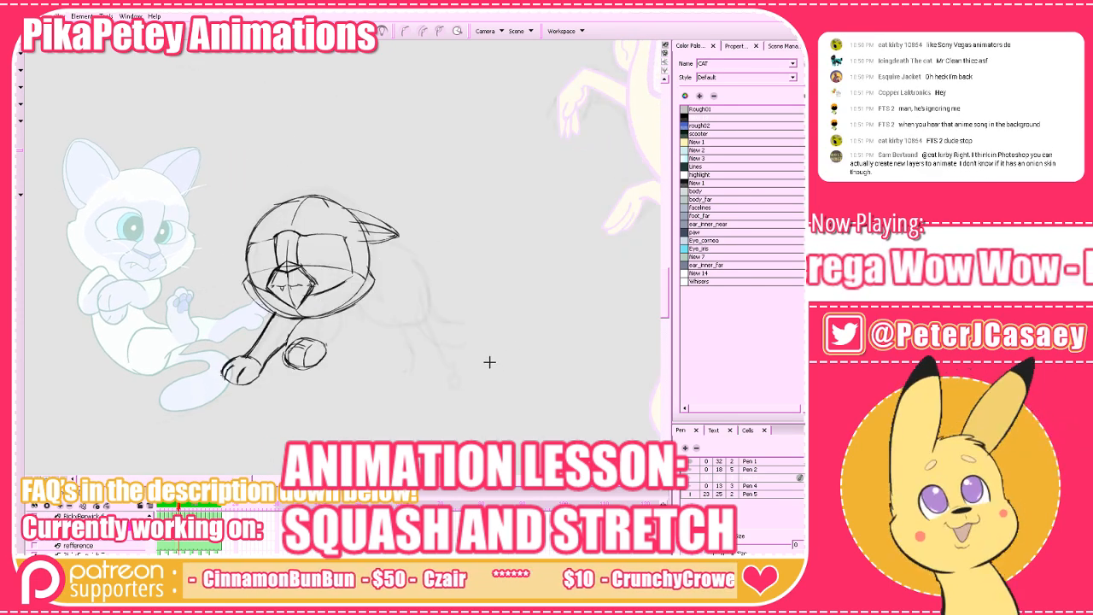
key("g")
key("f")
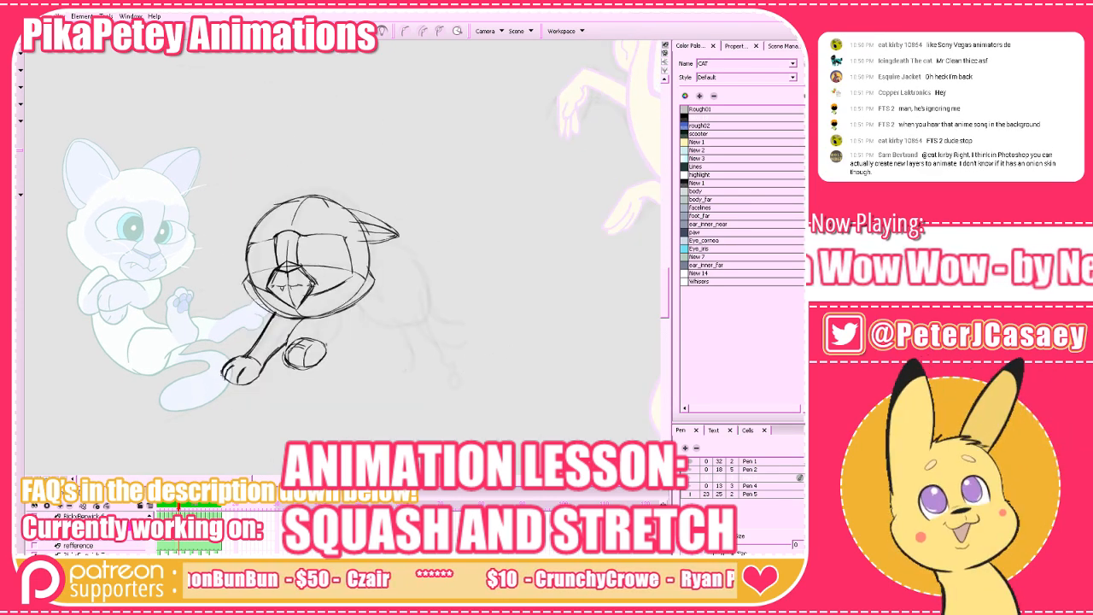
Sketch the narrow hind foot at the rear of the body with onion skinning turned on.
key("alt+o")
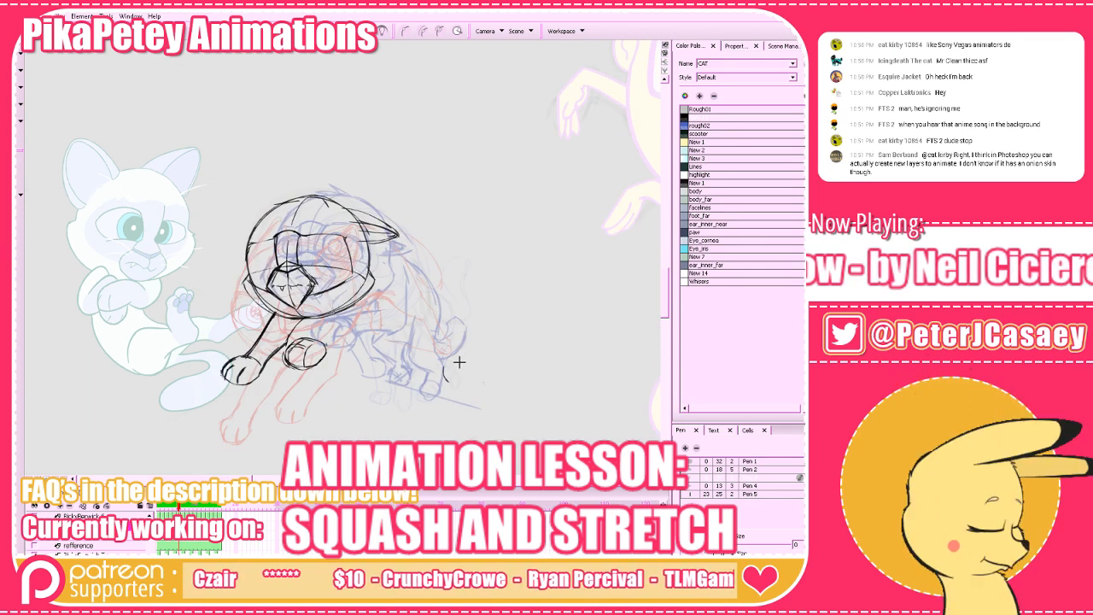
left_click_drag(448, 342, 452, 362)
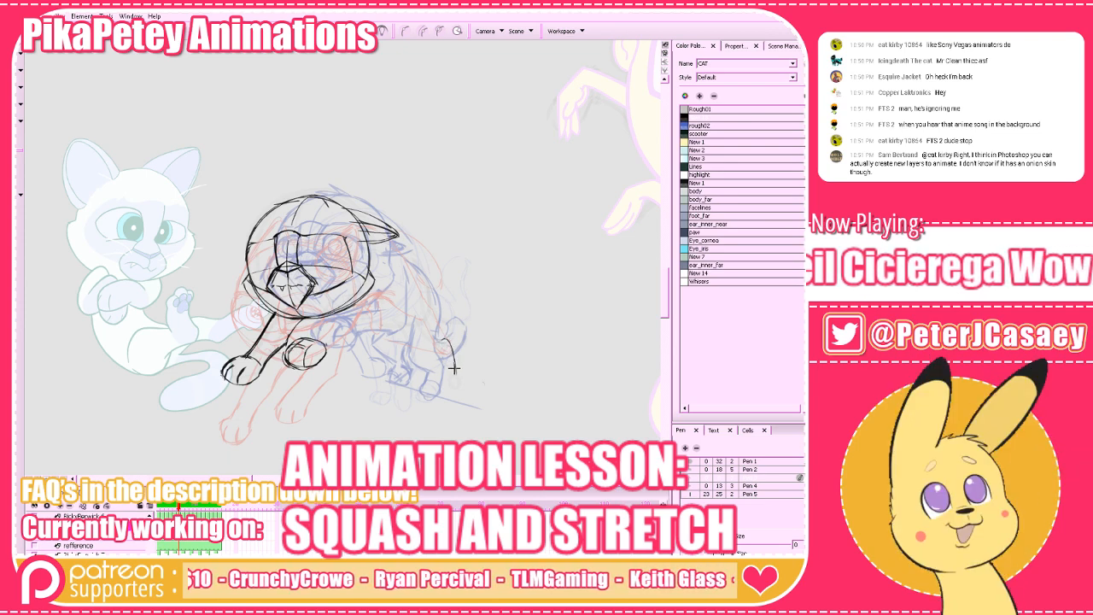
left_click_drag(442, 340, 456, 365)
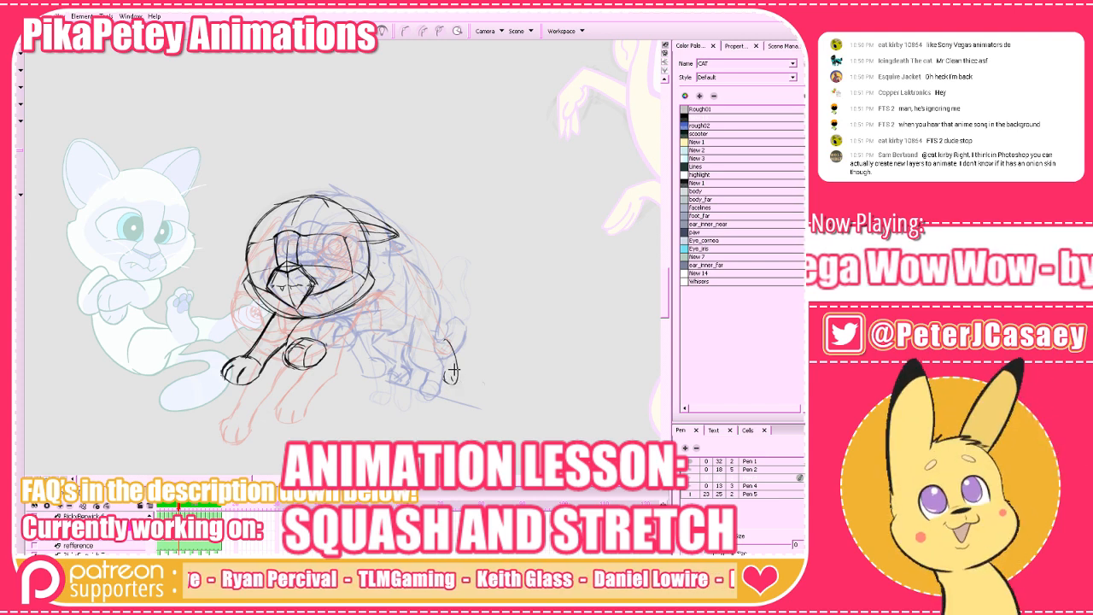
left_click_drag(444, 379, 443, 355)
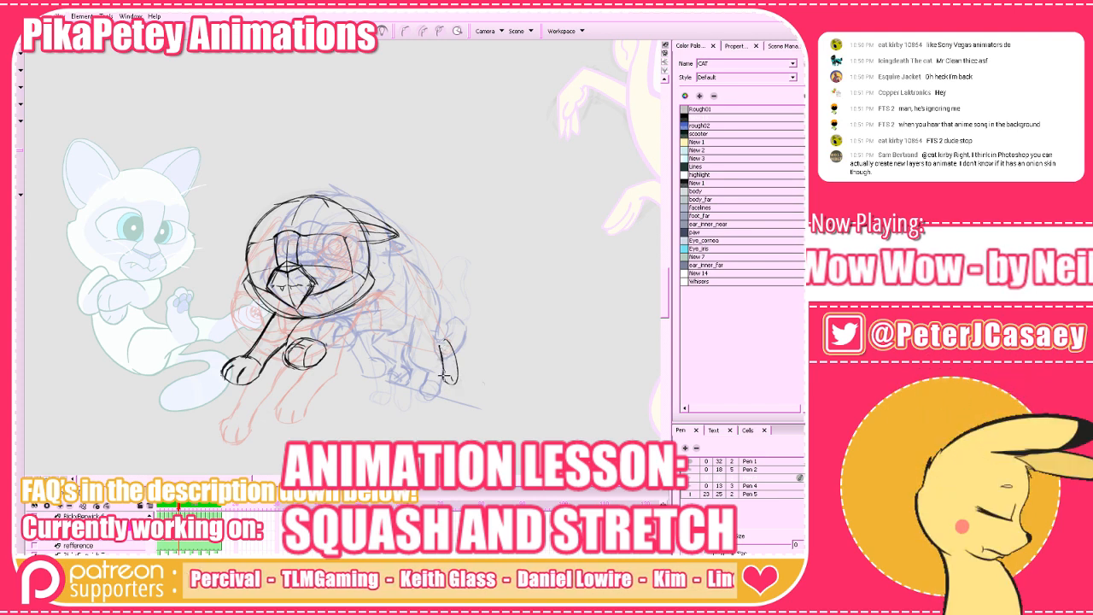
Compare the hind foot's position with the surrounding drawings of the run, with and without onion skinning.
left_click(310, 31)
key("comma")
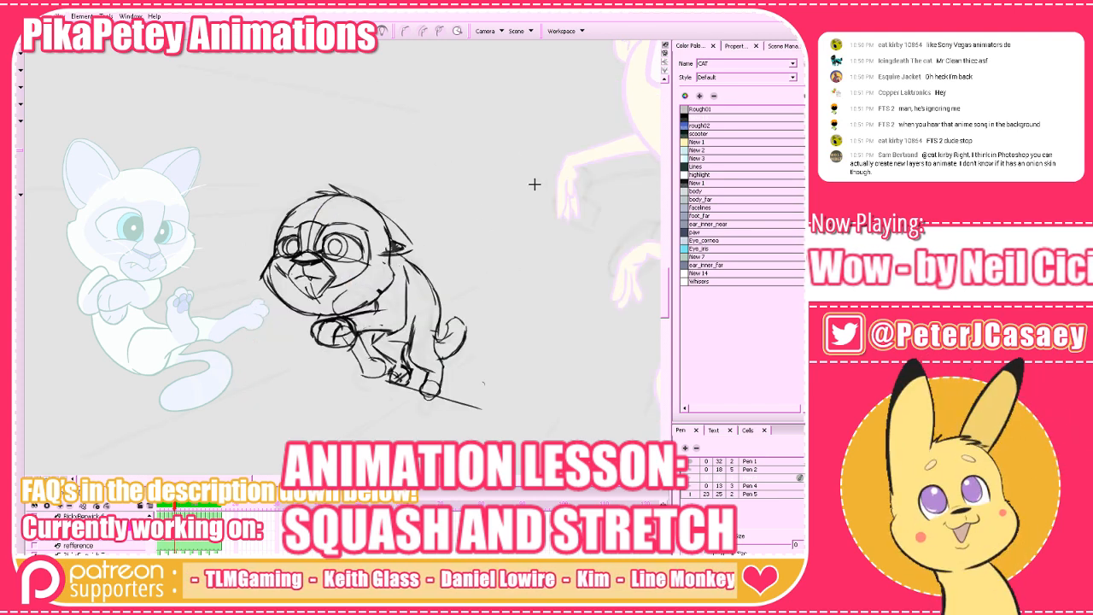
key("period")
key("period")
key("comma")
left_click(309, 31)
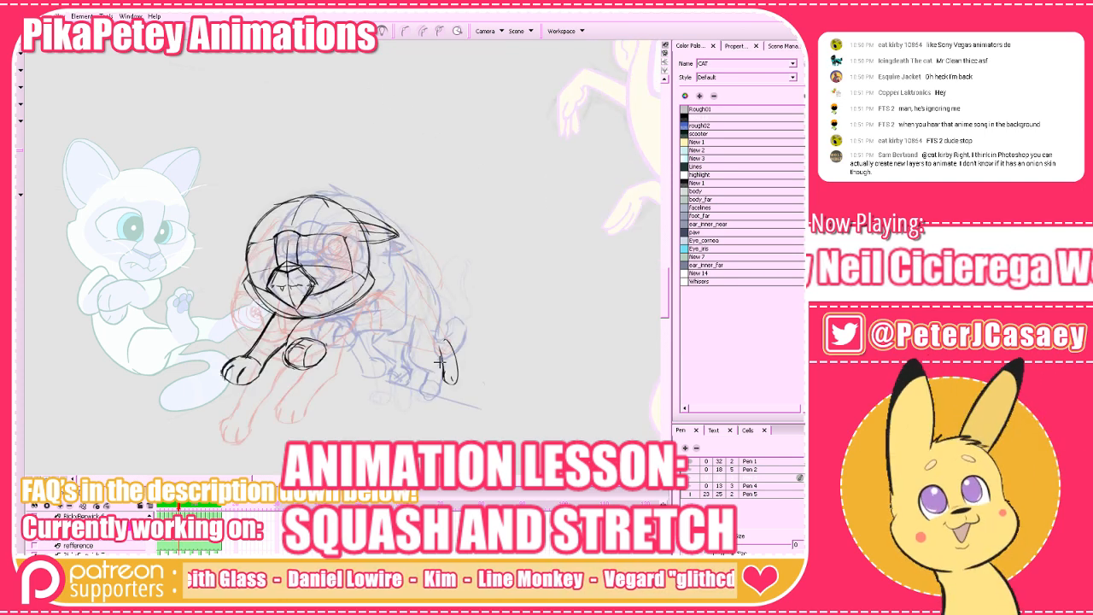
key("period")
key("comma")
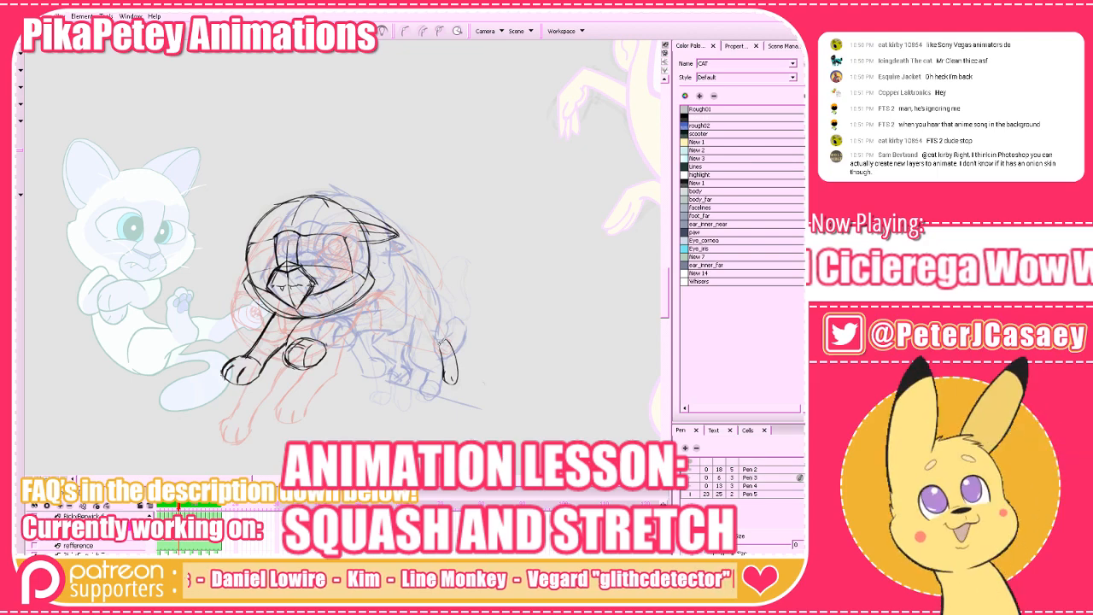
key("period")
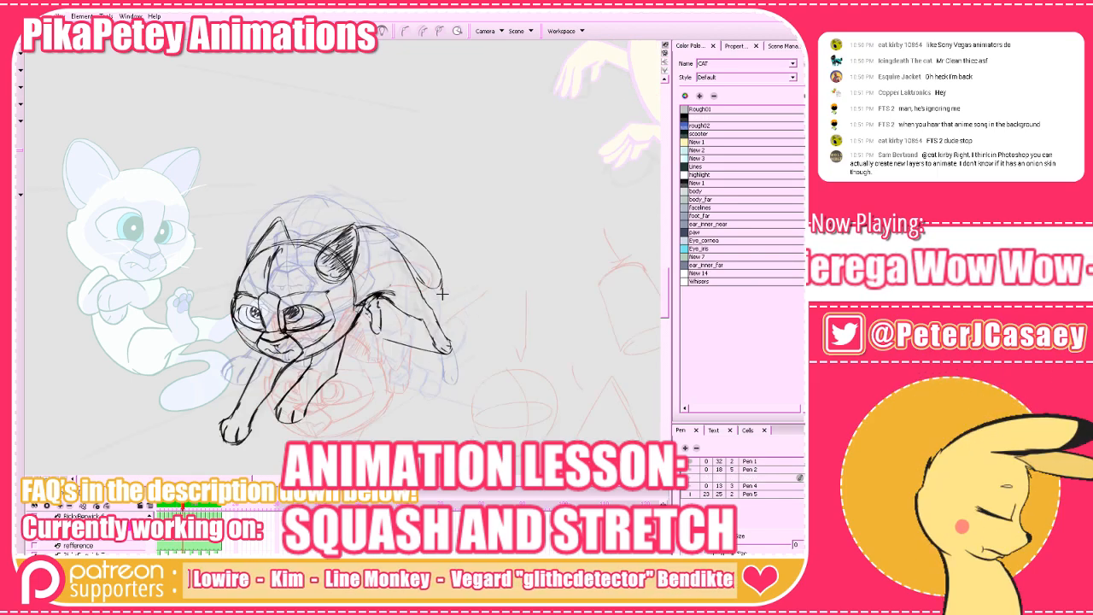
key("comma")
key("alt+o")
key("period")
key("comma")
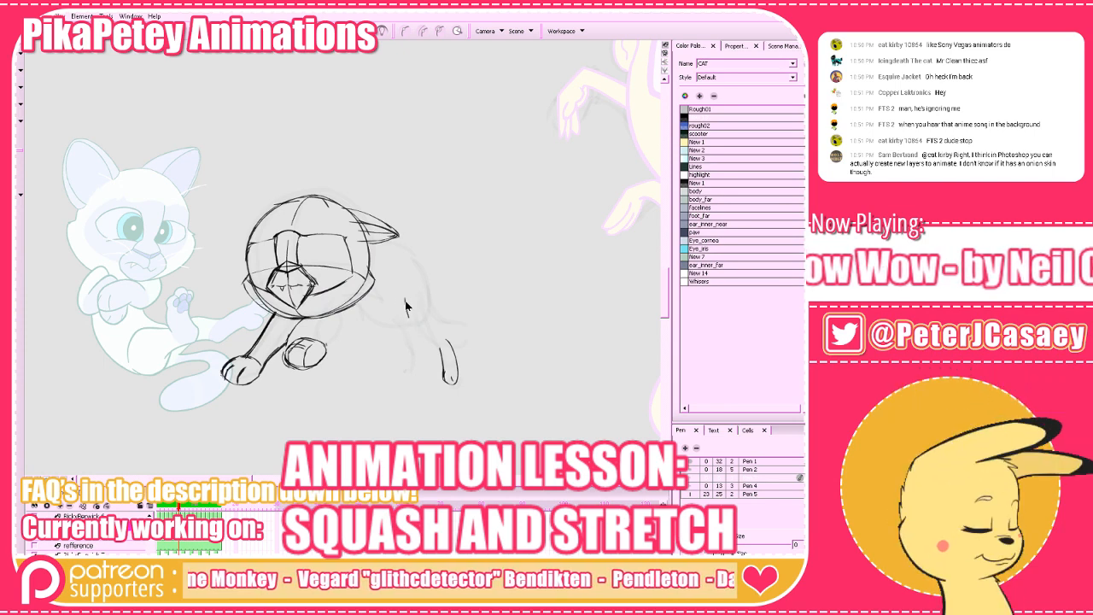
Draw the front contour of the hind leg down to the foot and compare it with the neighbouring drawings.
mouse_move(405, 299)
left_mouse_down()
mouse_move(434, 347)
mouse_move(419, 332)
left_mouse_up()
key("ctrl+z")
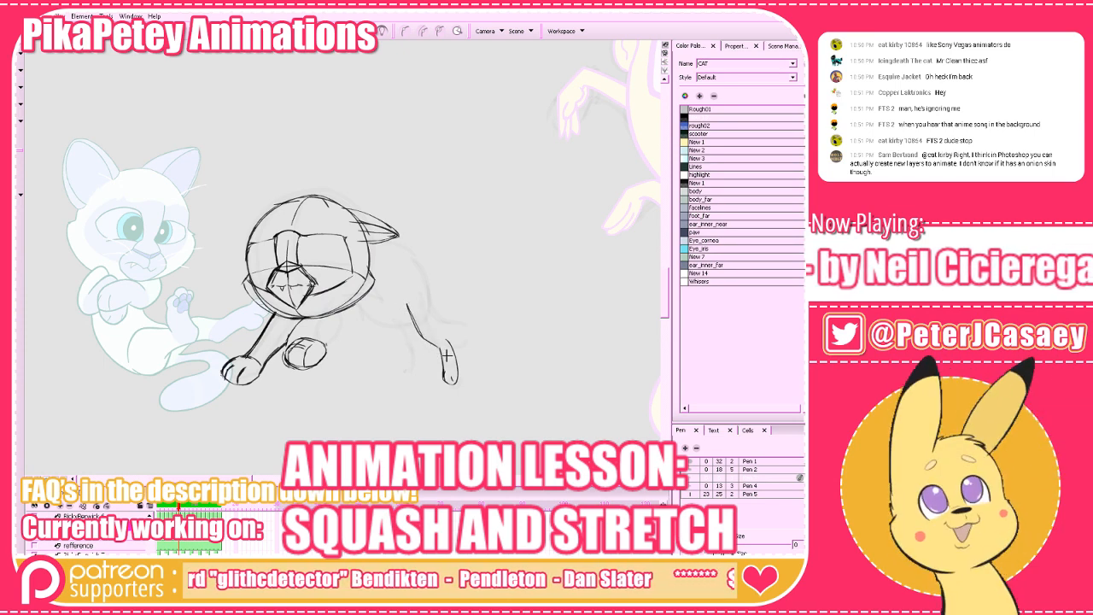
key("comma")
key("period")
key("comma")
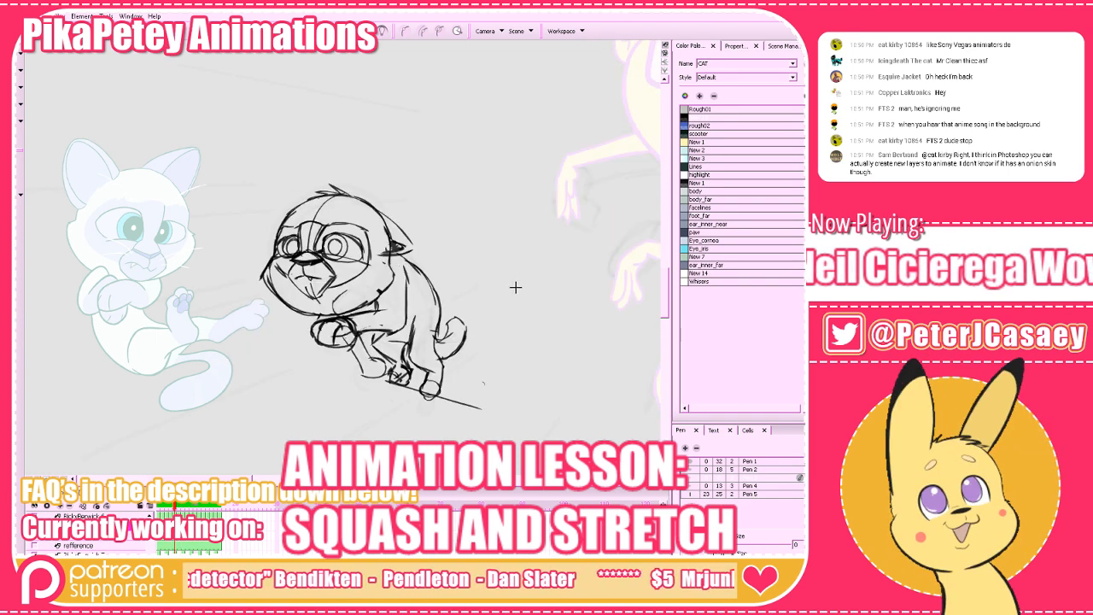
key("period")
key("period")
key("comma")
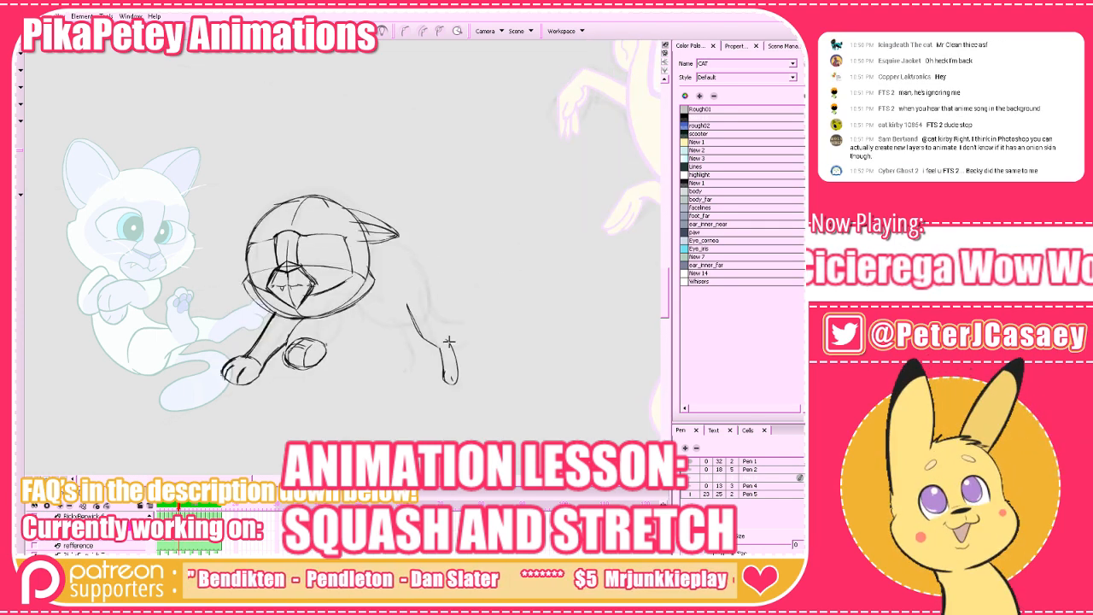
Draw the curved back line from behind the ear down to the hind foot and review it against the surrounding frames.
left_click_drag(442, 338, 433, 318)
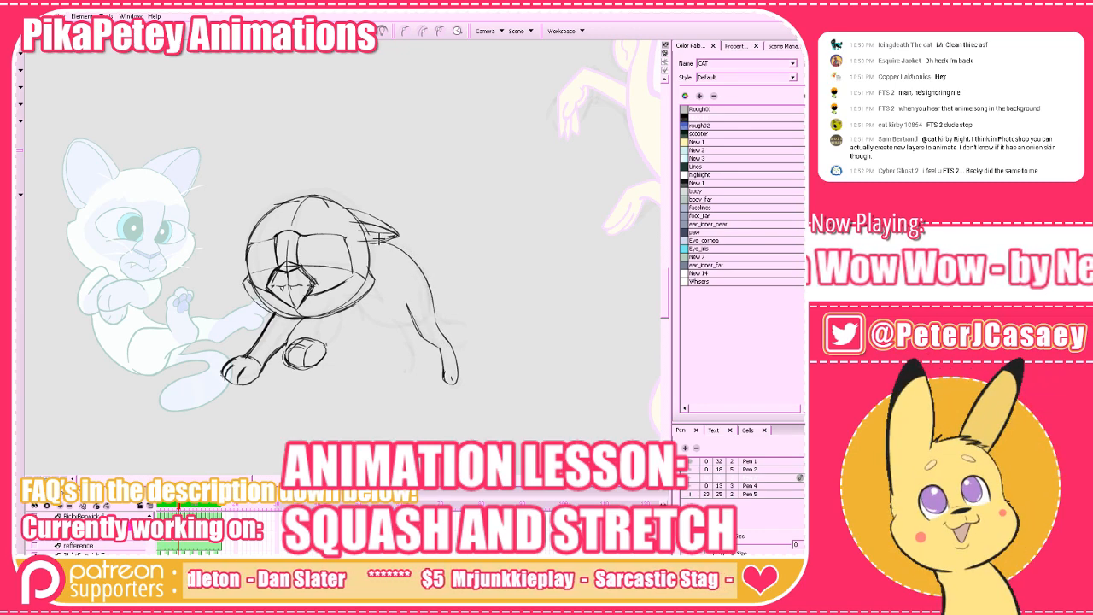
key("period")
Compare the in-between's pose with the preceding and following drawings of the run.
key("period")
key("period")
key("comma")
key("comma")
key("comma")
key("comma")
key("comma")
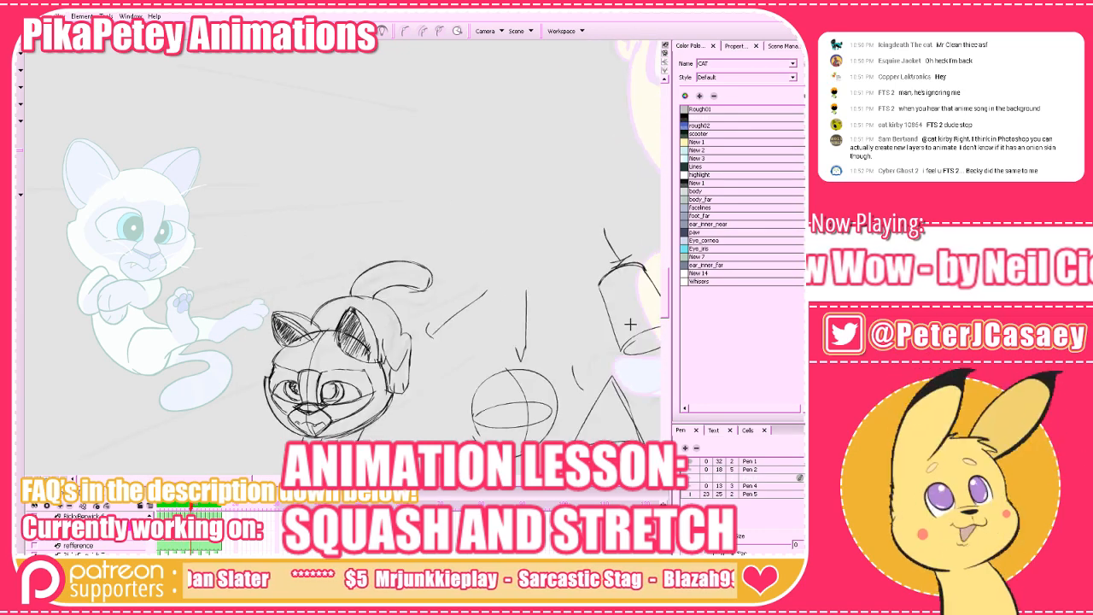
key("period")
key("period")
key("period")
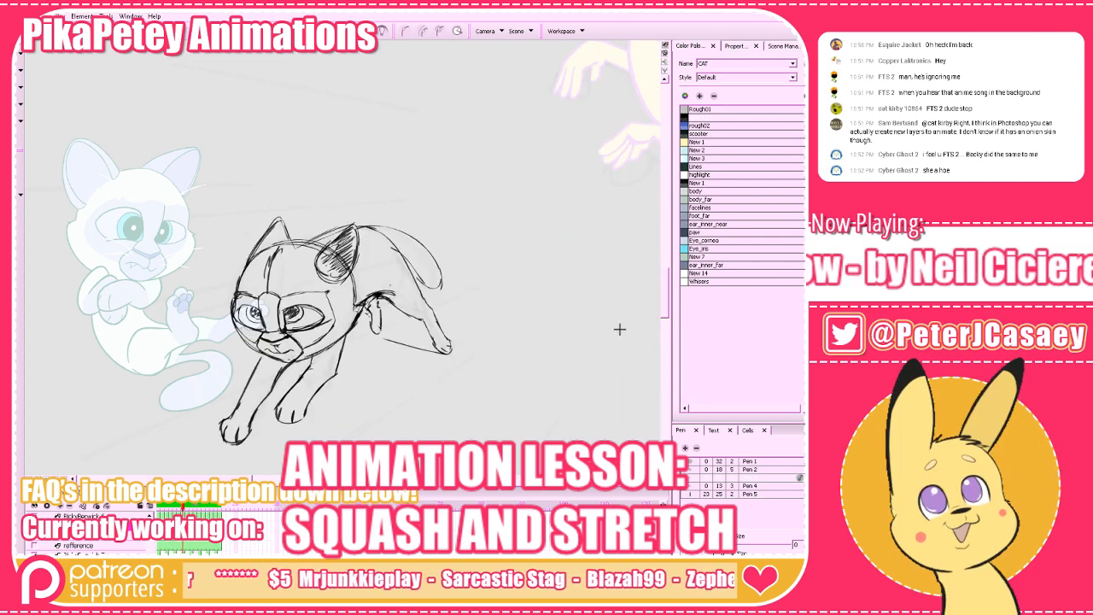
key("comma")
key("comma")
key("period")
key("period")
key("period")
key("comma")
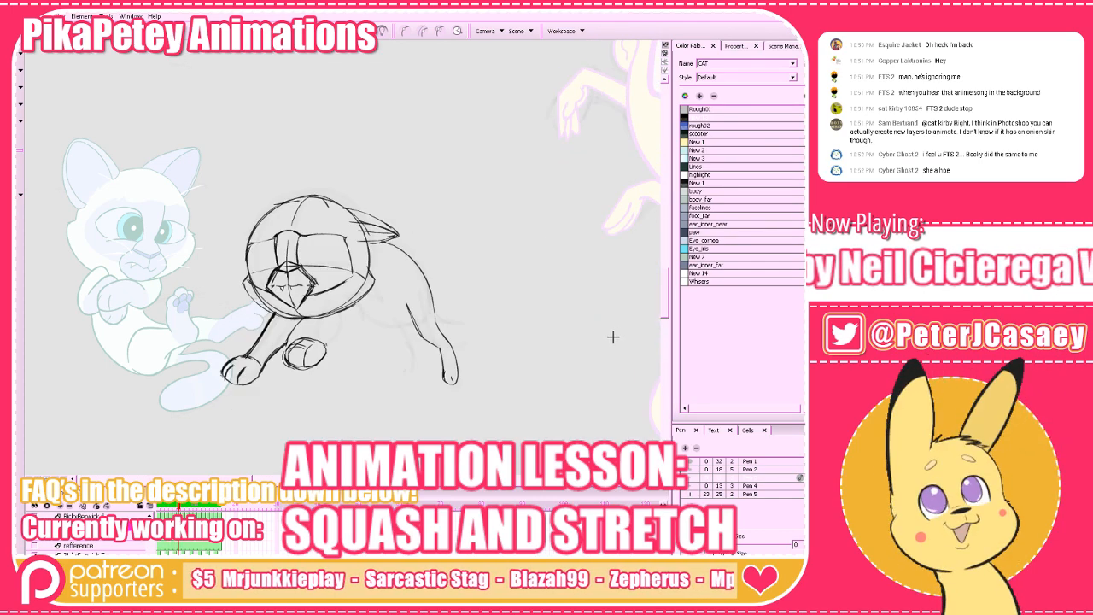
key("comma")
key("period")
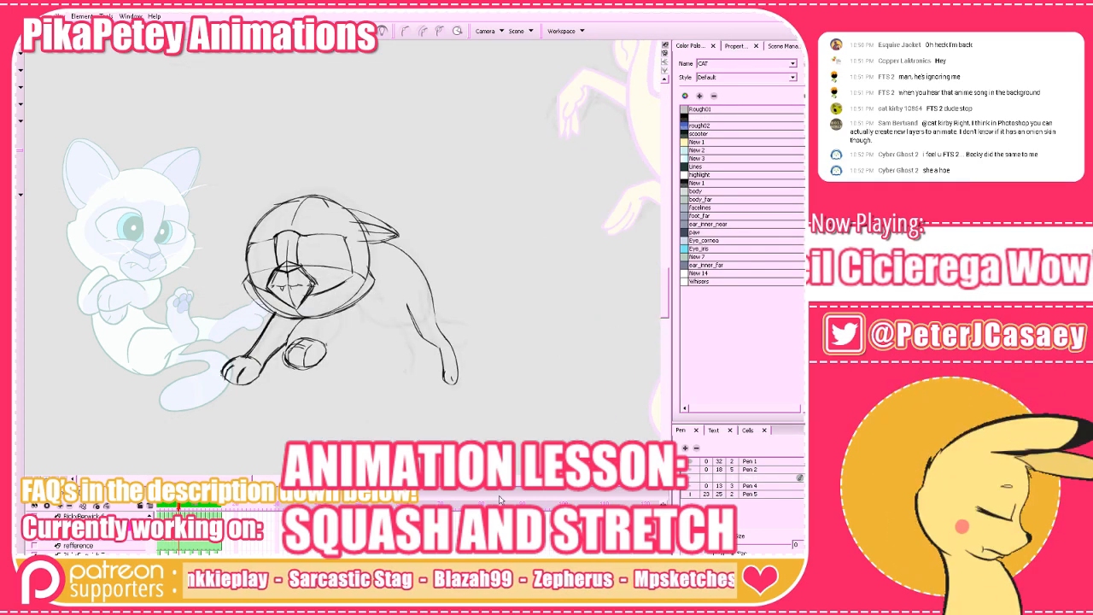
Check the pose with onion skinning, draw a short belly line meeting the hind leg, and trim the leg contour's overlapping upper end.
left_click(383, 30)
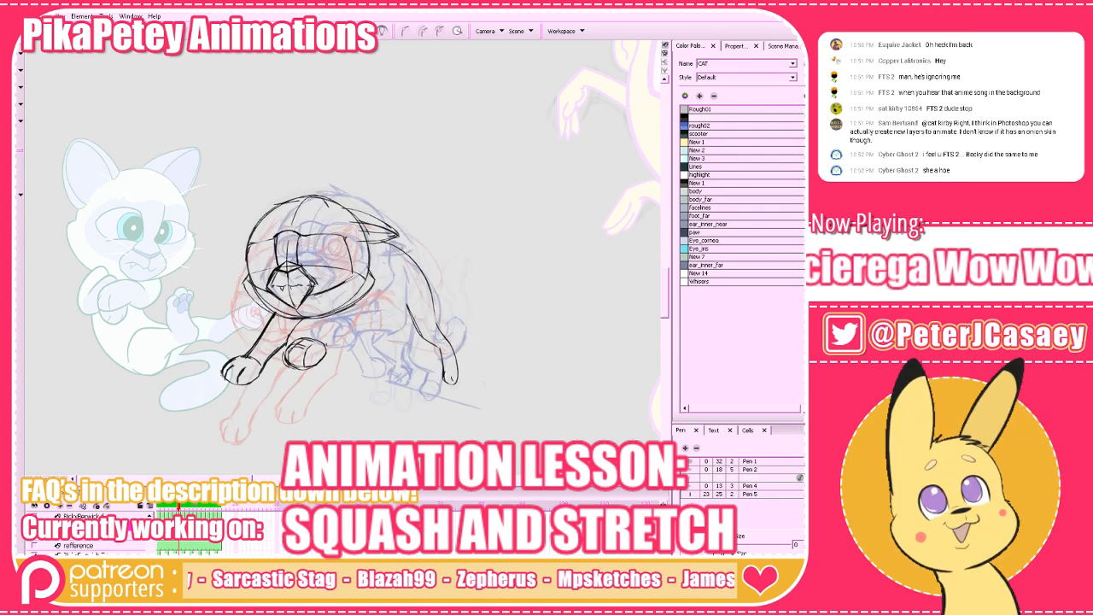
left_click(382, 31)
key("period")
key("comma")
key("comma")
key("period")
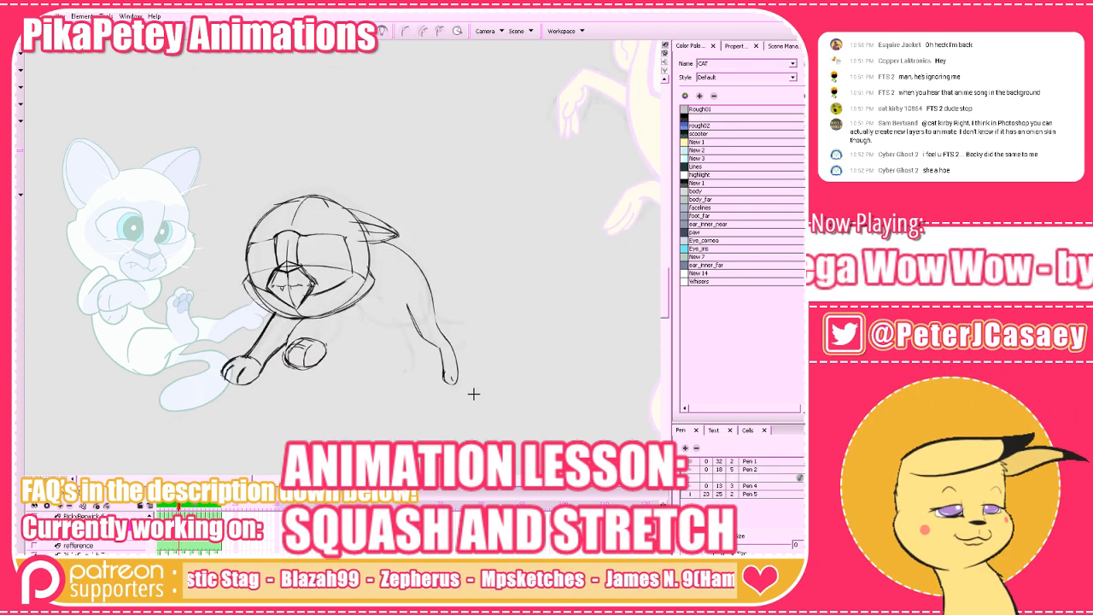
key("comma")
key("period")
left_click_drag(408, 305, 416, 319)
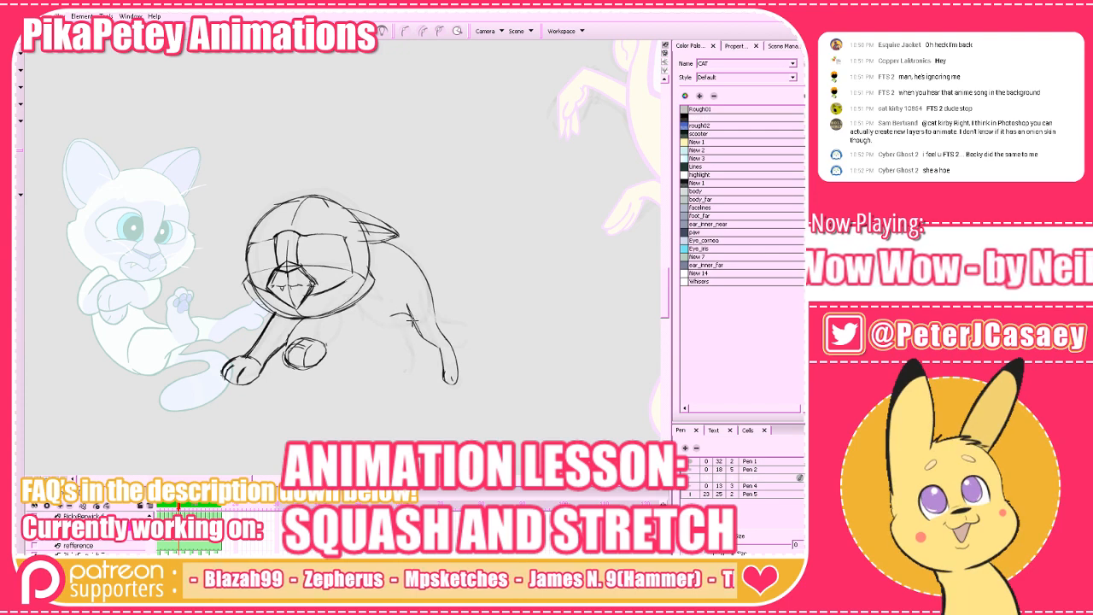
key("period")
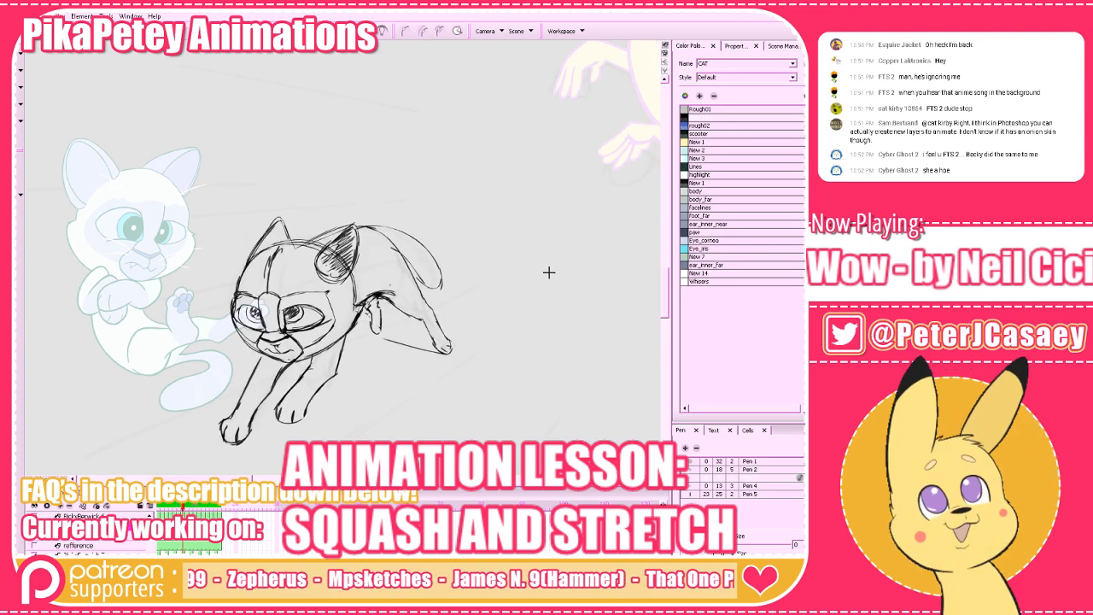
key("comma")
Draw the raised foreleg's contours from the paw up to the chest and shoulder, checking against the surrounding frames.
key("comma")
key("period")
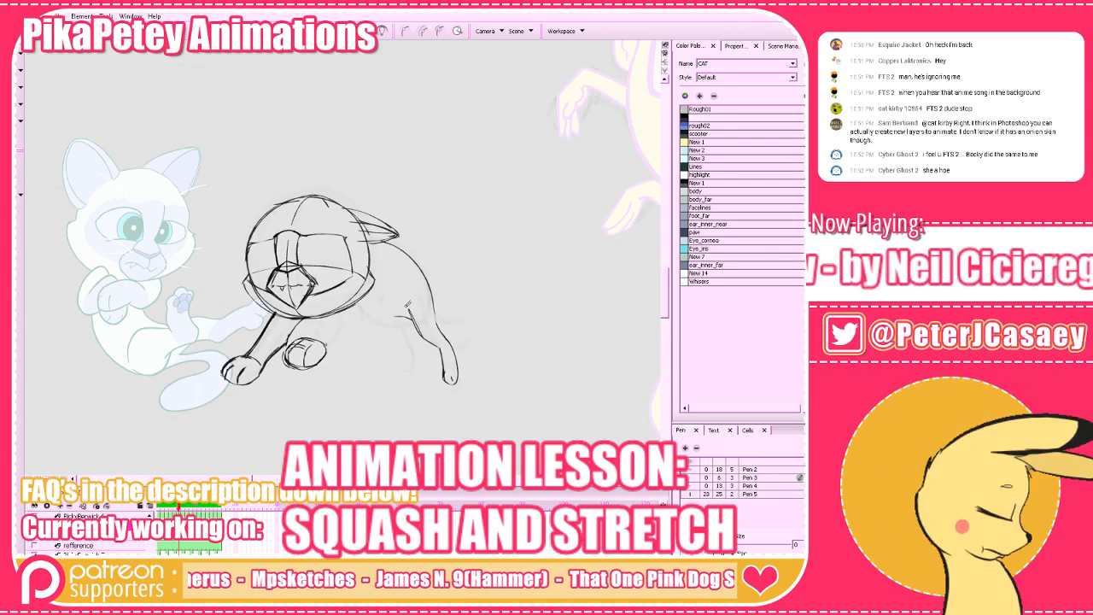
key("alt+b")
key("period")
key("comma")
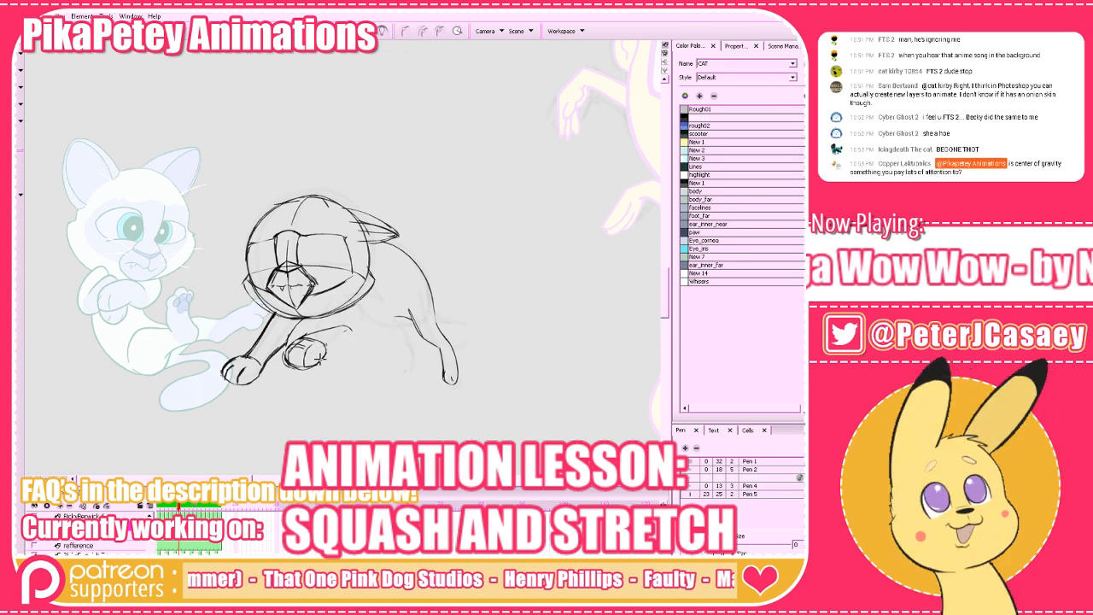
key("comma")
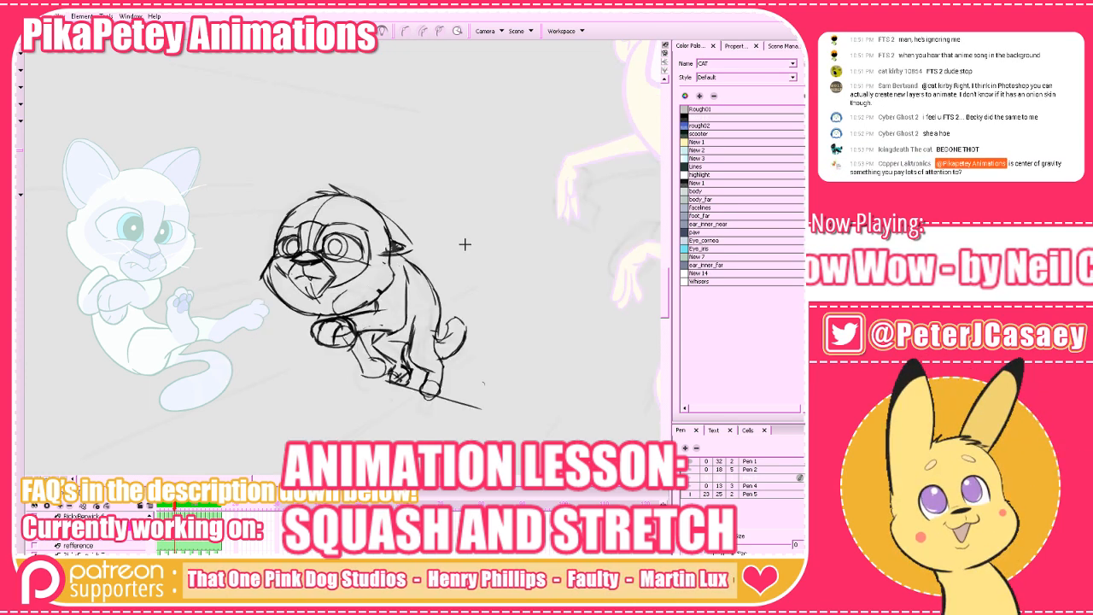
key("period")
key("period")
key("comma")
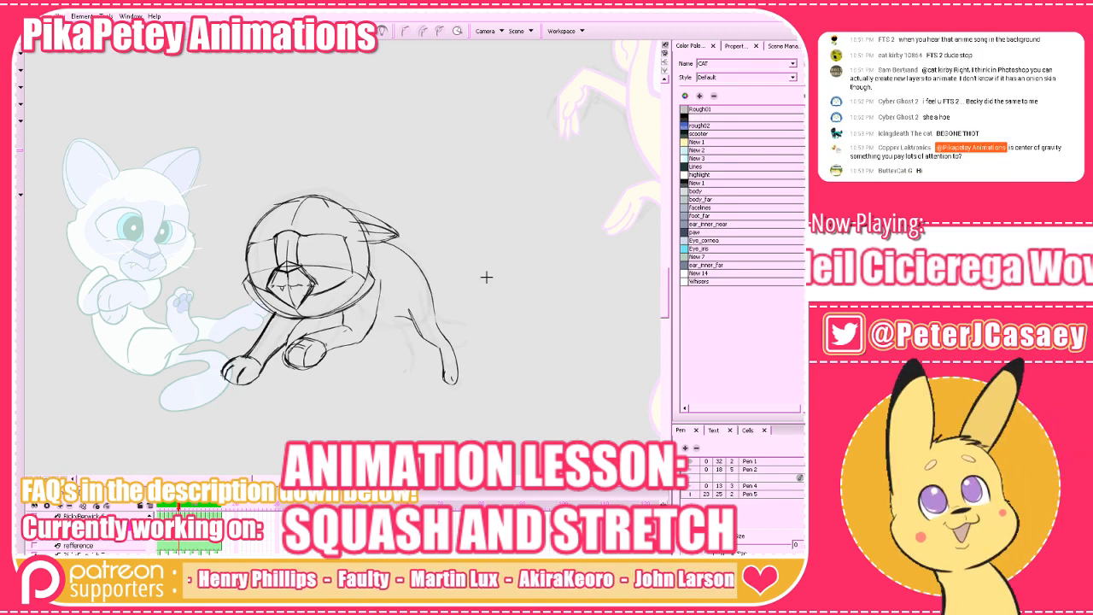
Trim the upper end of the shoulder line beside the head and compare the body with the neighbouring drawings.
key("comma")
key("period")
key("period")
key("comma")
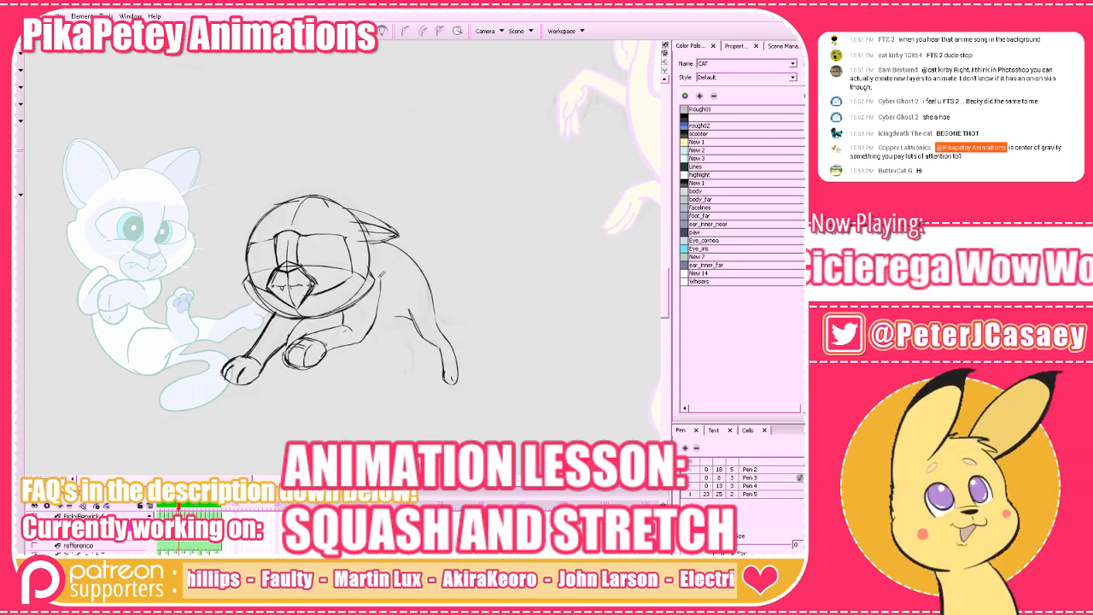
left_click_drag(381, 281, 412, 325)
key("comma")
key("period")
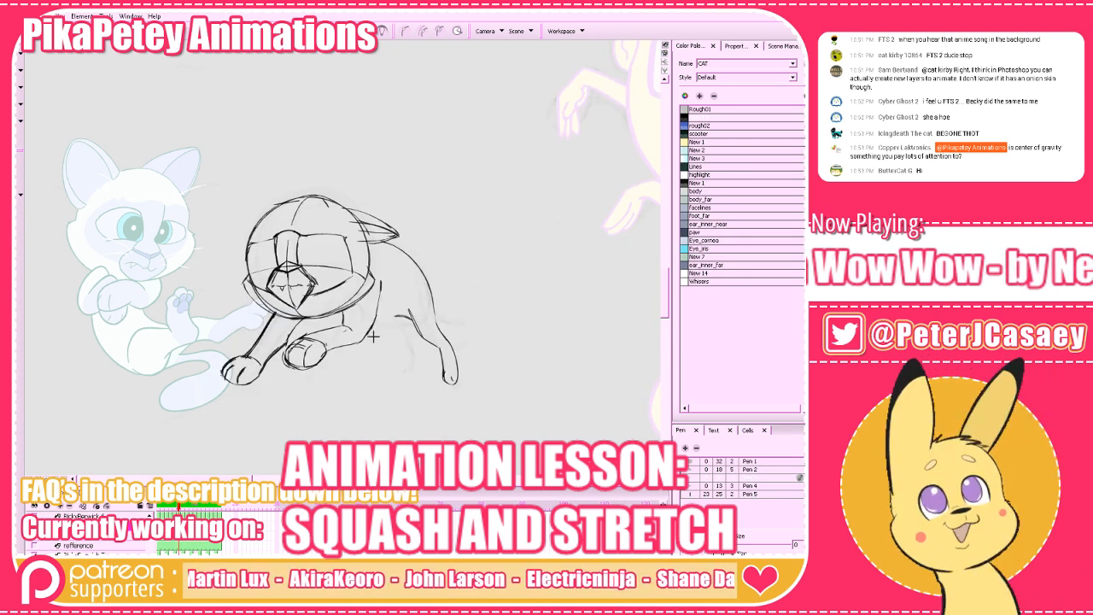
key("comma")
key("period")
key("comma")
key("period")
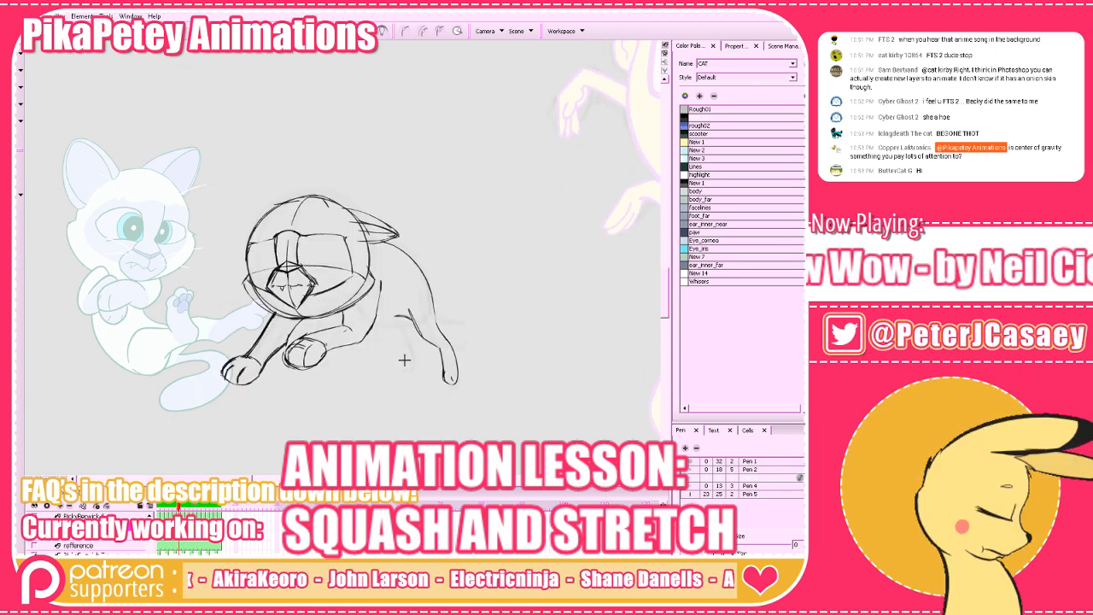
Draw the far hind leg's small foot and lower leg in front of the near hind leg.
left_click_drag(407, 356, 417, 365)
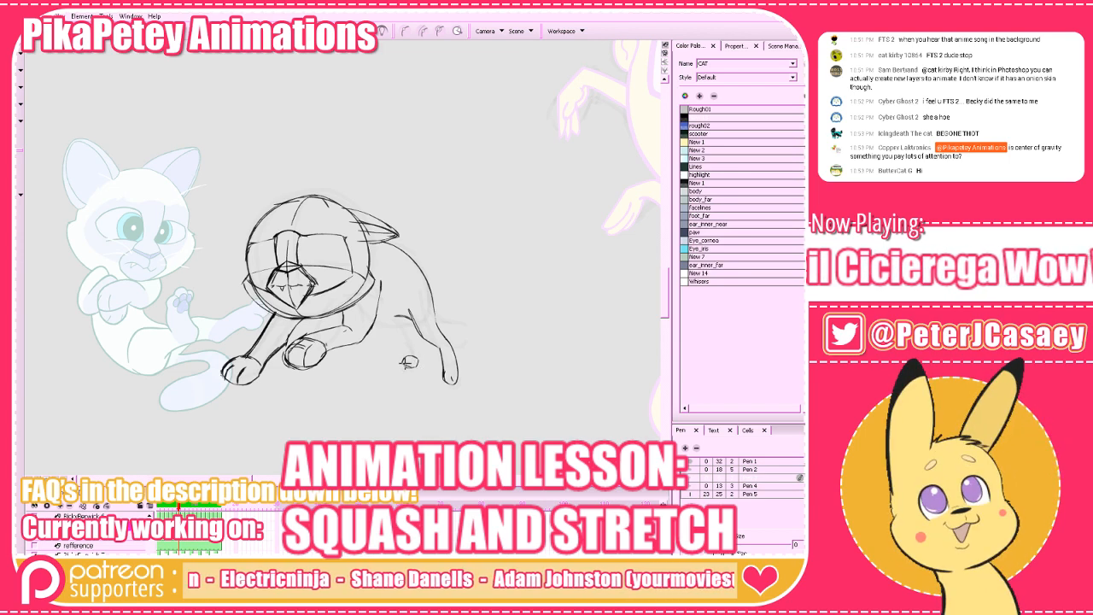
key("comma")
key("period")
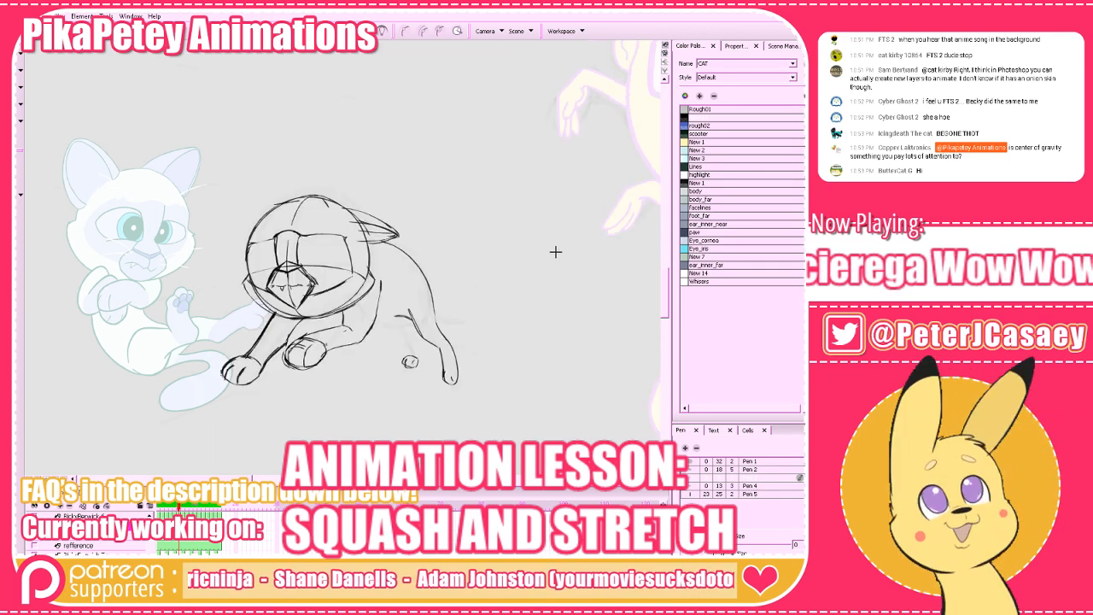
key("period")
key("comma")
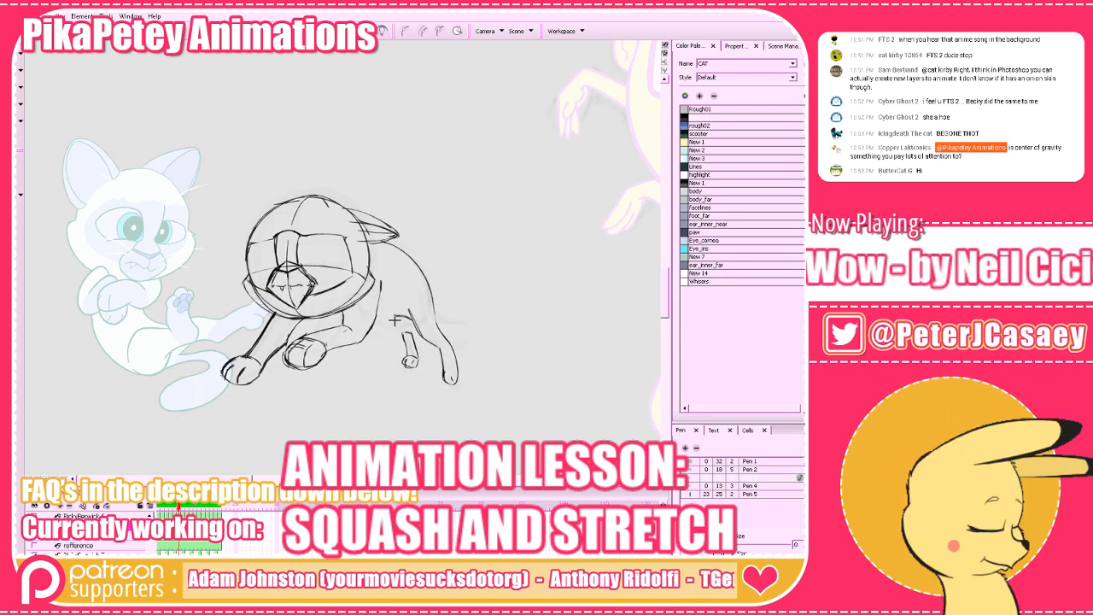
Connect the far hind leg to the belly, compare it with adjacent frames, and clean up the overlapping lines at its top.
key("f")
key("g")
key("g")
key("f")
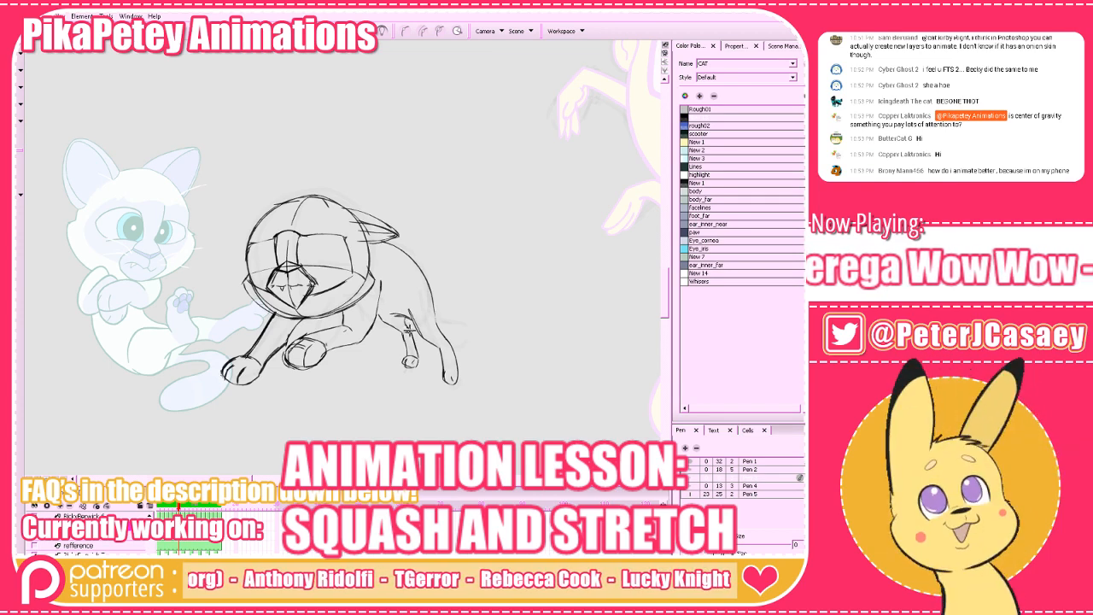
key("f")
key("g")
key("g")
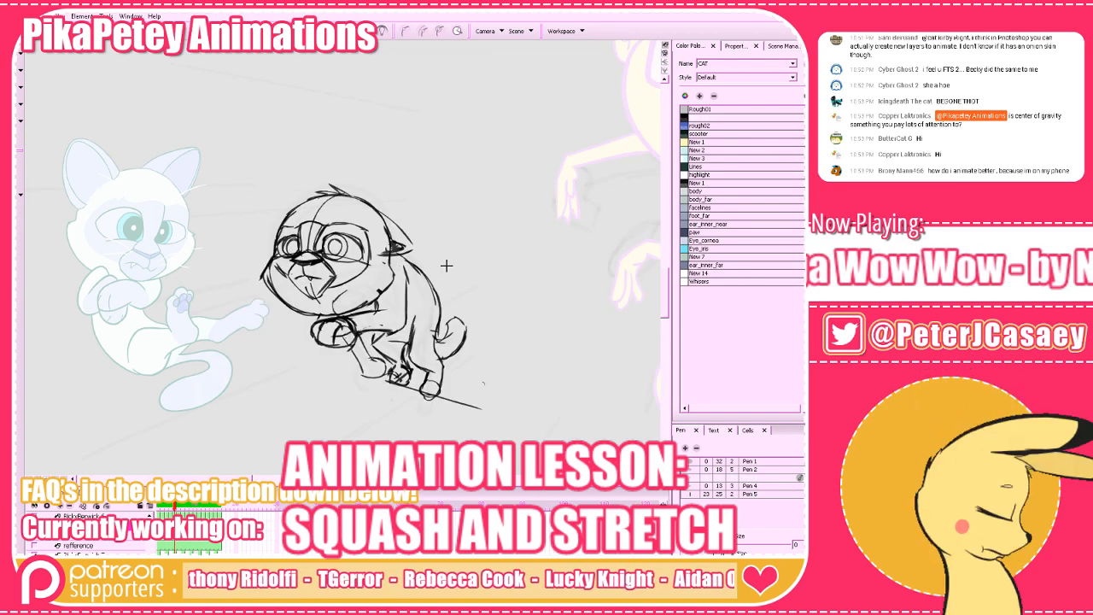
key("f")
key("alt+e")
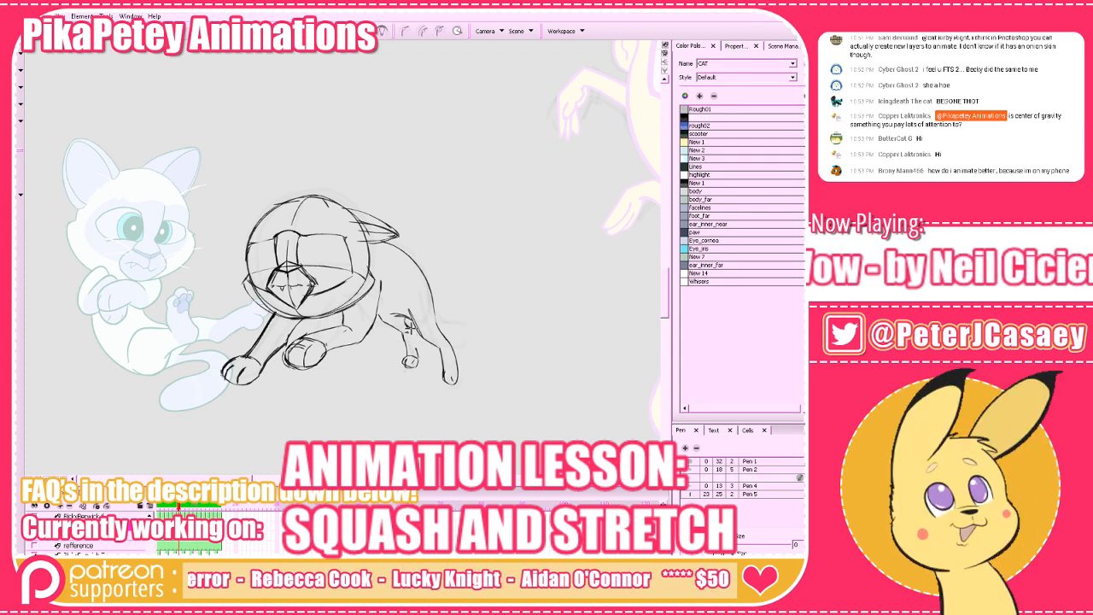
key("f")
key("d")
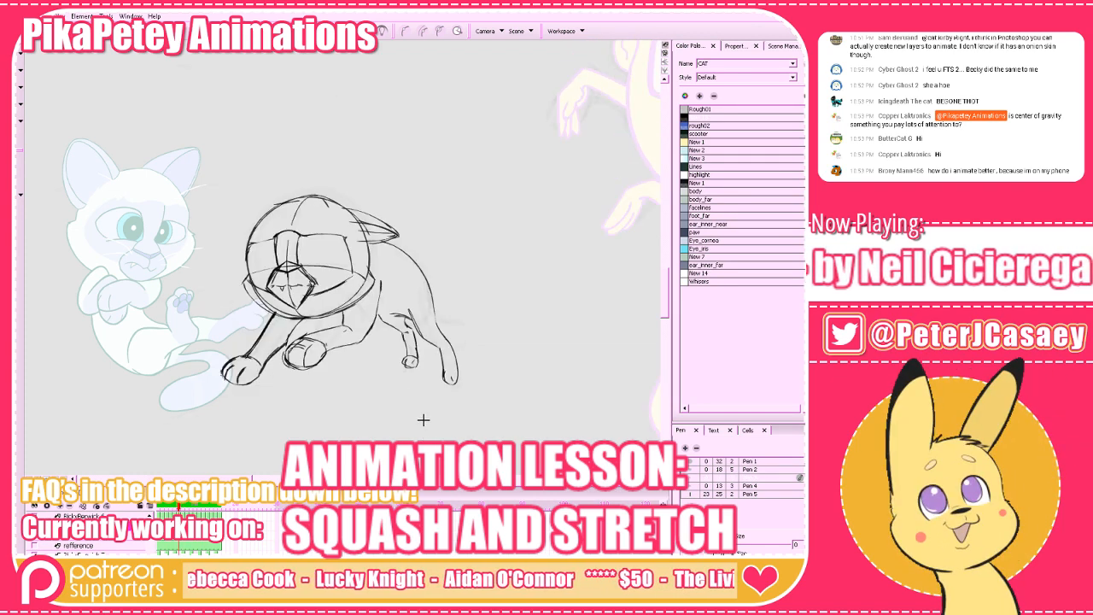
Sketch a slender slanted limb shape with rounded ends on the empty canvas beside the reference cat.
left_click_drag(497, 434, 513, 460)
left_click_drag(523, 373, 657, 383)
mouse_move(483, 440)
left_mouse_down()
mouse_move(615, 433)
mouse_move(738, 453)
left_mouse_up()
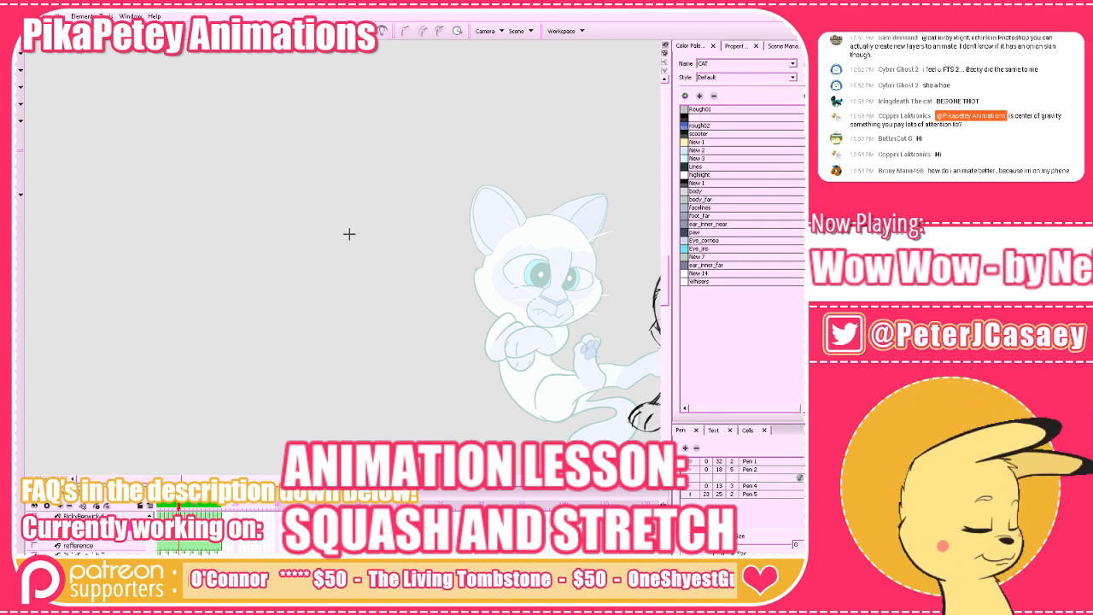
left_click_drag(356, 234, 310, 323)
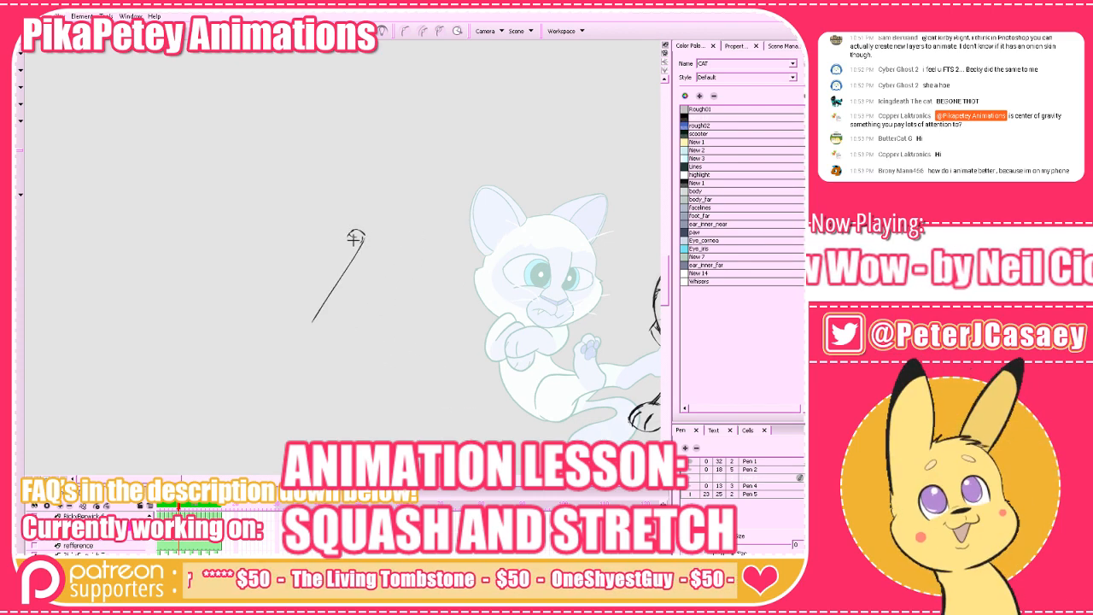
left_click_drag(354, 237, 310, 327)
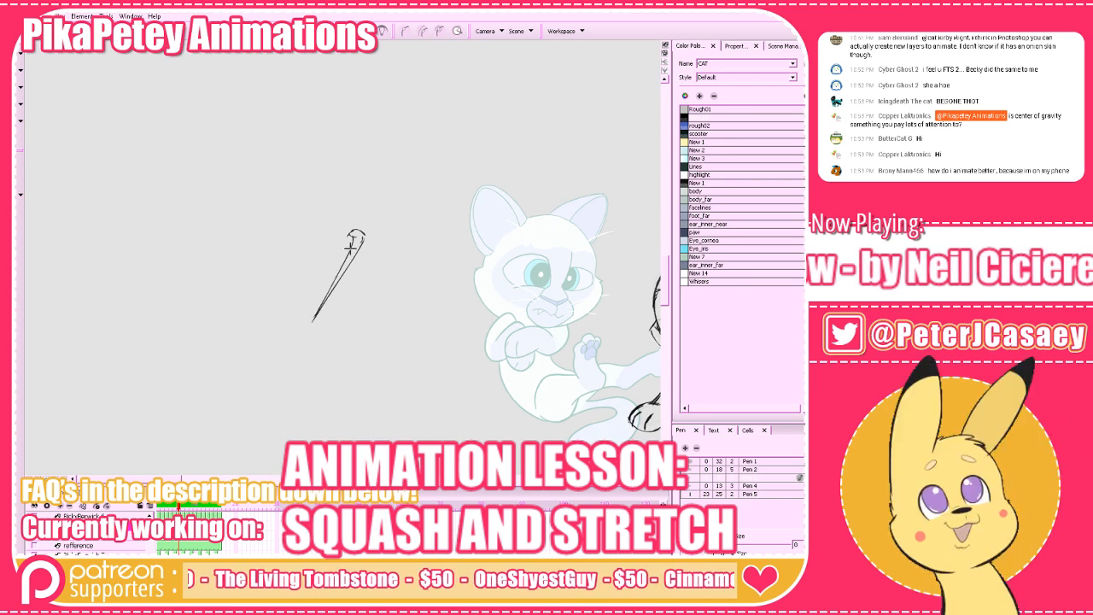
key("ctrl+z")
mouse_move(352, 235)
left_mouse_down()
mouse_move(304, 318)
mouse_move(319, 317)
left_mouse_up()
left_click_drag(364, 236, 343, 222)
mouse_move(339, 227)
left_mouse_down()
mouse_move(302, 308)
mouse_move(349, 234)
mouse_move(318, 258)
mouse_move(353, 240)
left_mouse_up()
Add overlapping rounded shapes and a pointing arrow to the example limb, and delete the whole example sketch.
left_click_drag(398, 286, 449, 338)
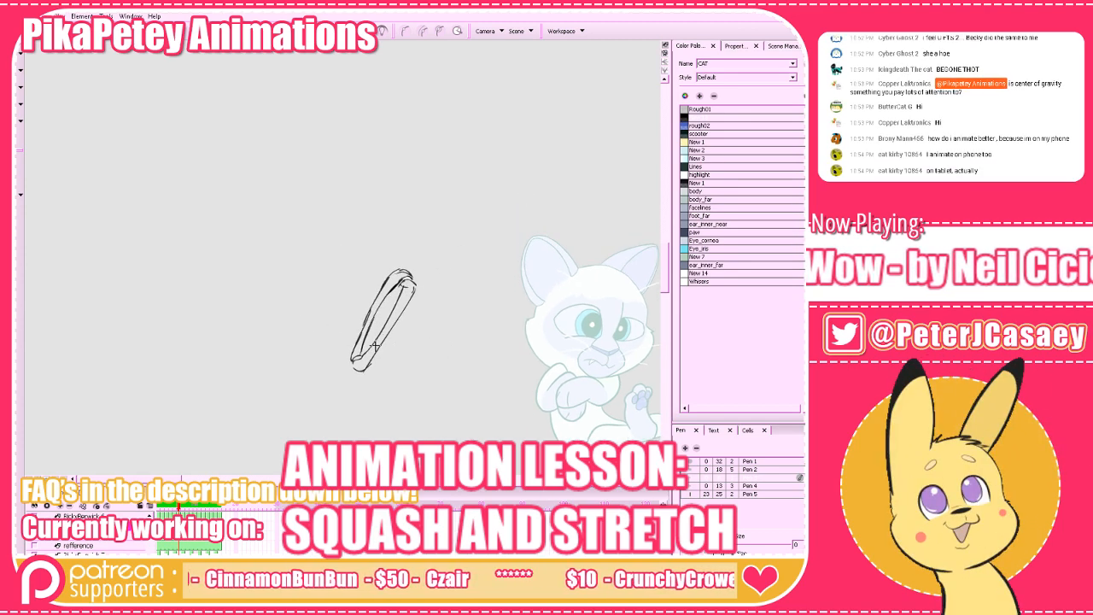
mouse_move(367, 367)
left_mouse_down()
mouse_move(396, 336)
mouse_move(389, 341)
left_mouse_up()
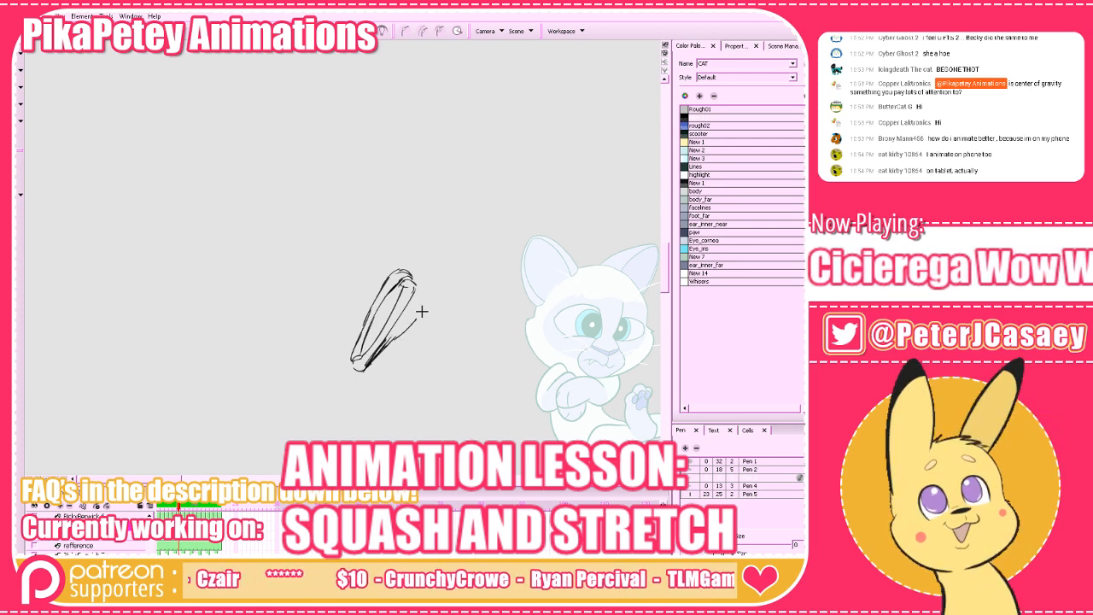
mouse_move(433, 284)
left_mouse_down()
mouse_move(417, 319)
mouse_move(400, 330)
mouse_move(406, 297)
mouse_move(434, 279)
mouse_move(419, 322)
mouse_move(379, 341)
mouse_move(392, 349)
mouse_move(370, 371)
mouse_move(387, 253)
mouse_move(383, 278)
mouse_move(400, 237)
mouse_move(407, 258)
mouse_move(407, 241)
mouse_move(387, 291)
mouse_move(371, 372)
left_mouse_up()
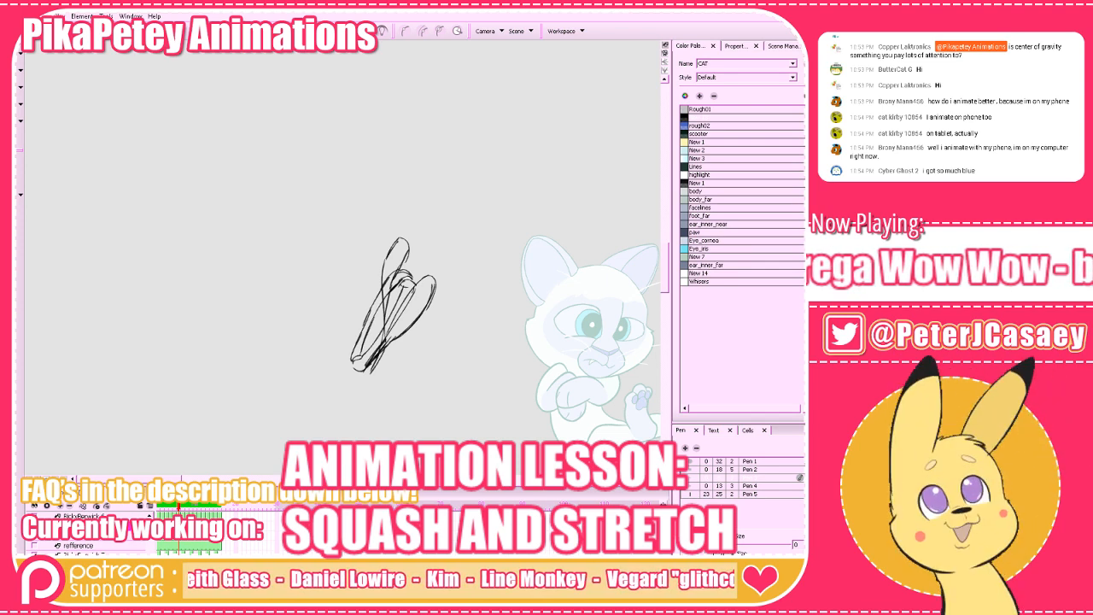
mouse_move(480, 202)
left_mouse_down()
mouse_move(444, 256)
mouse_move(447, 275)
left_mouse_up()
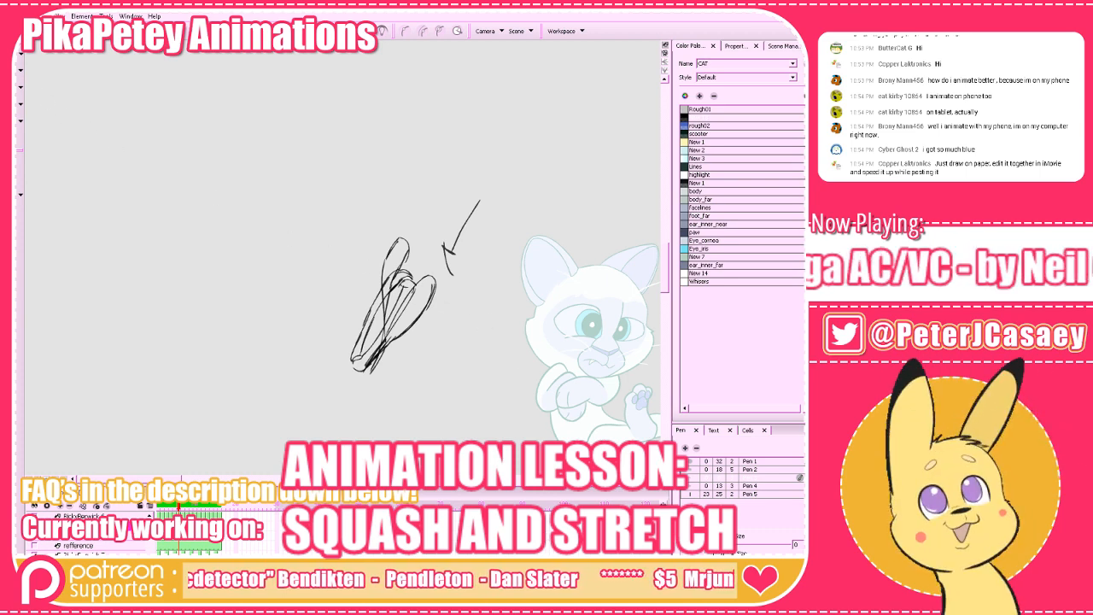
mouse_move(125, 74)
left_mouse_down()
mouse_move(400, 270)
mouse_move(605, 395)
left_mouse_up()
key("Delete")
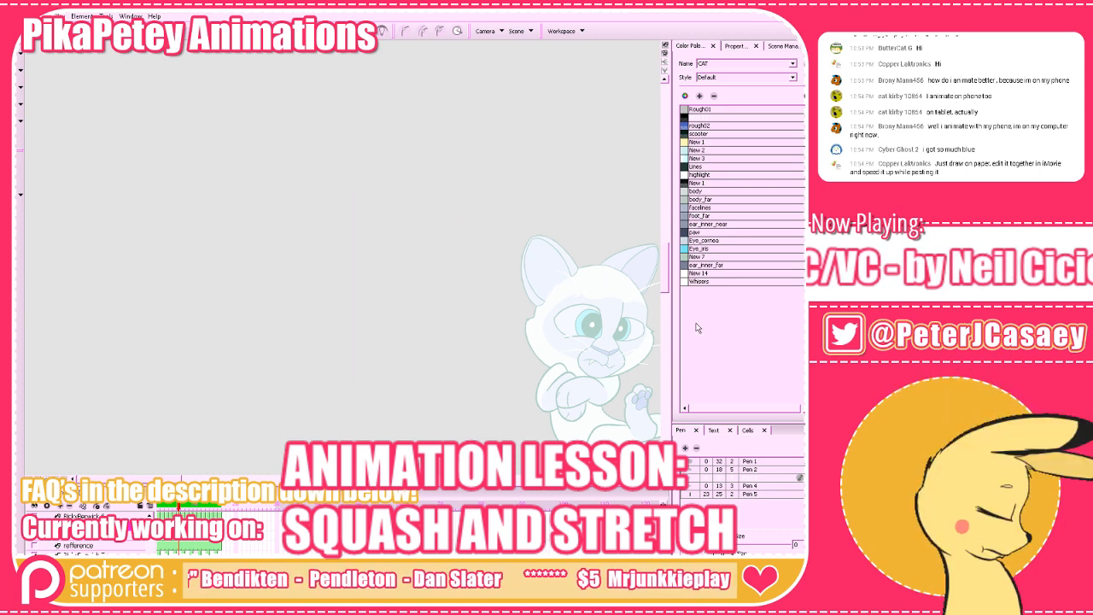
Draw a short rounded tail behind the near hind leg of the in-between and review it against the surrounding frames.
mouse_move(594, 468)
left_mouse_down()
mouse_move(374, 372)
mouse_move(210, 362)
left_mouse_up()
left_click_drag(445, 390, 447, 419)
key("comma")
key("period")
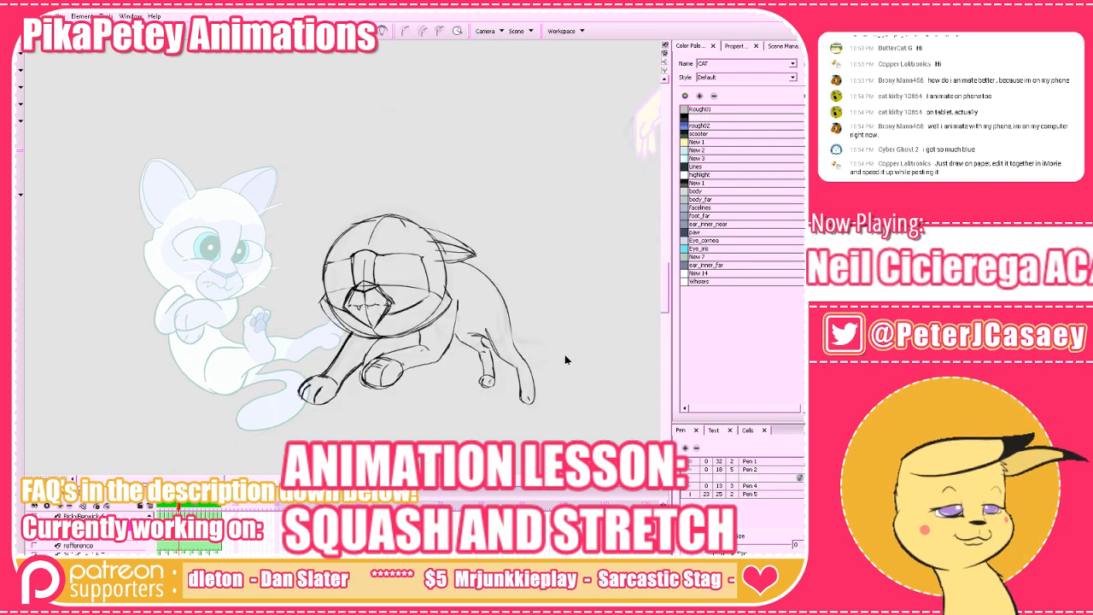
key("period")
key("comma")
key("comma")
key("period")
mouse_move(522, 365)
left_mouse_down()
mouse_move(547, 351)
mouse_move(544, 362)
left_mouse_up()
key("comma")
key("period")
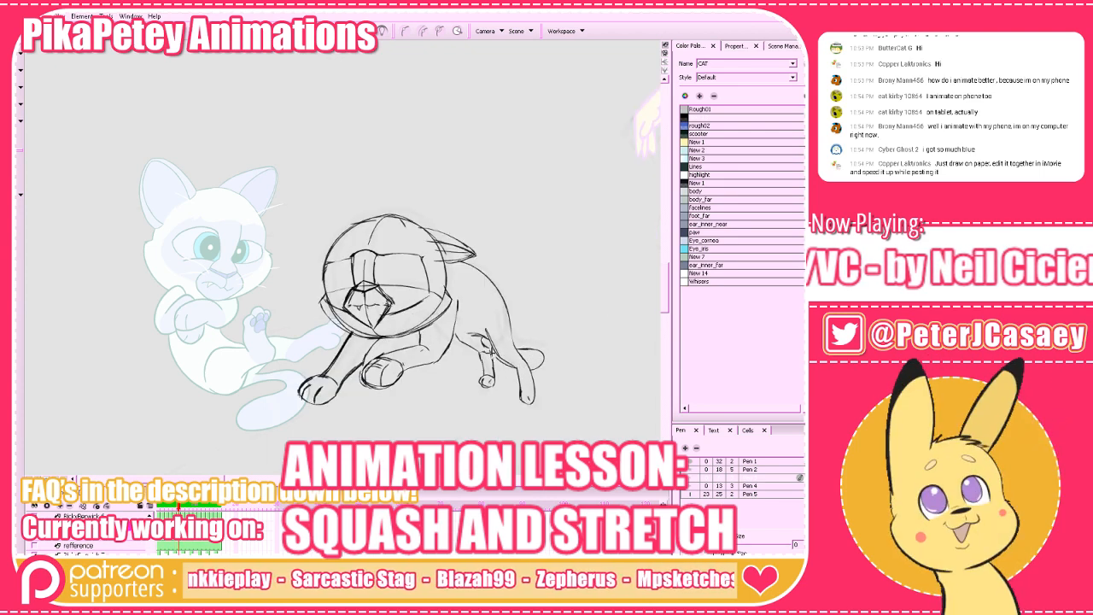
key("comma")
key("comma")
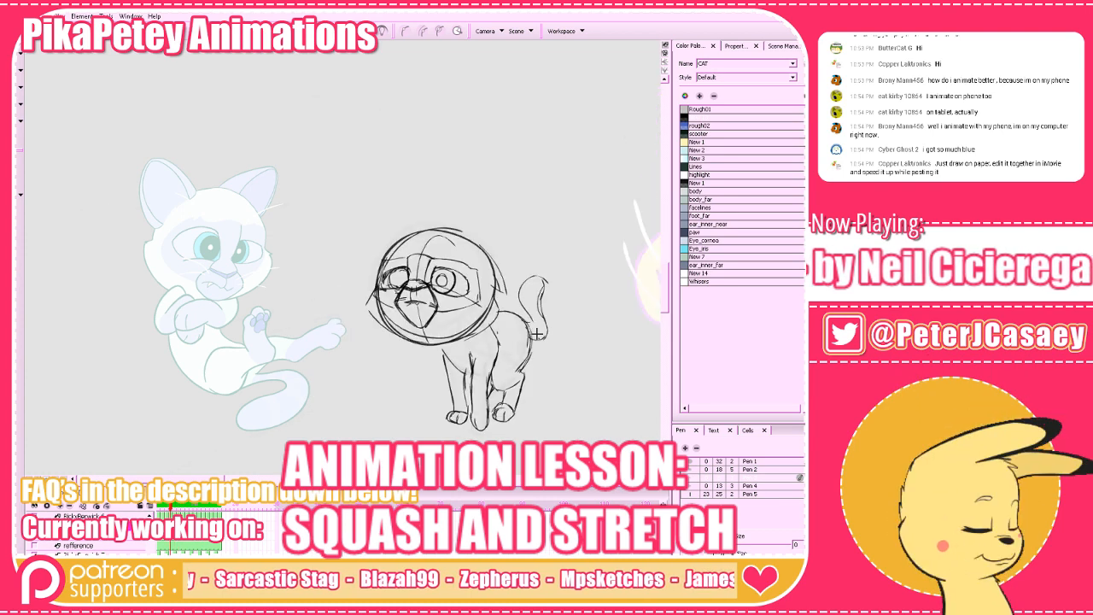
key("period")
key("period")
key("period")
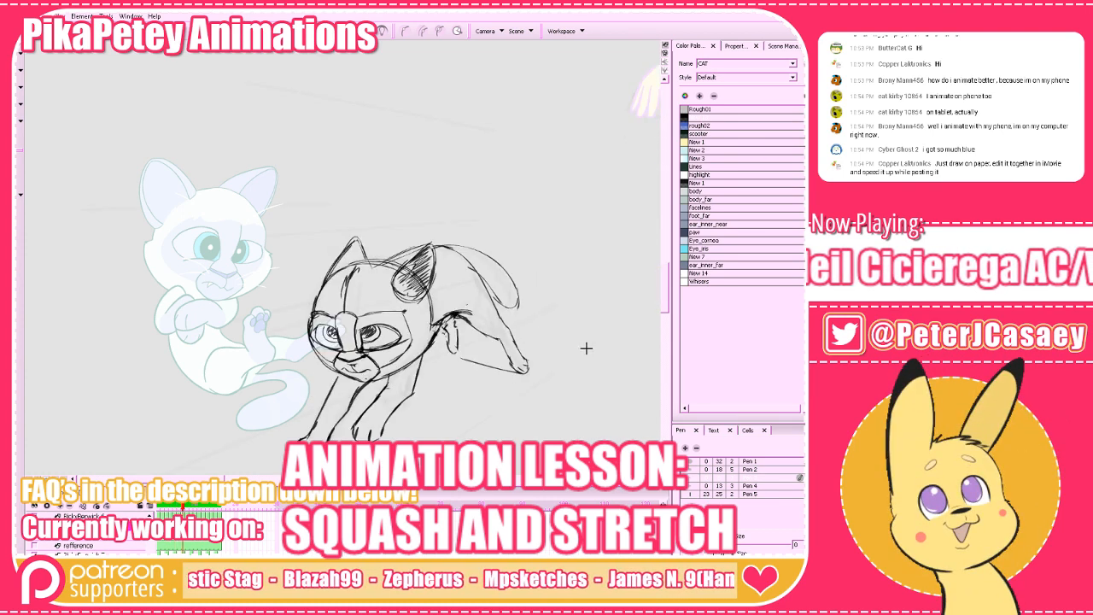
key("comma")
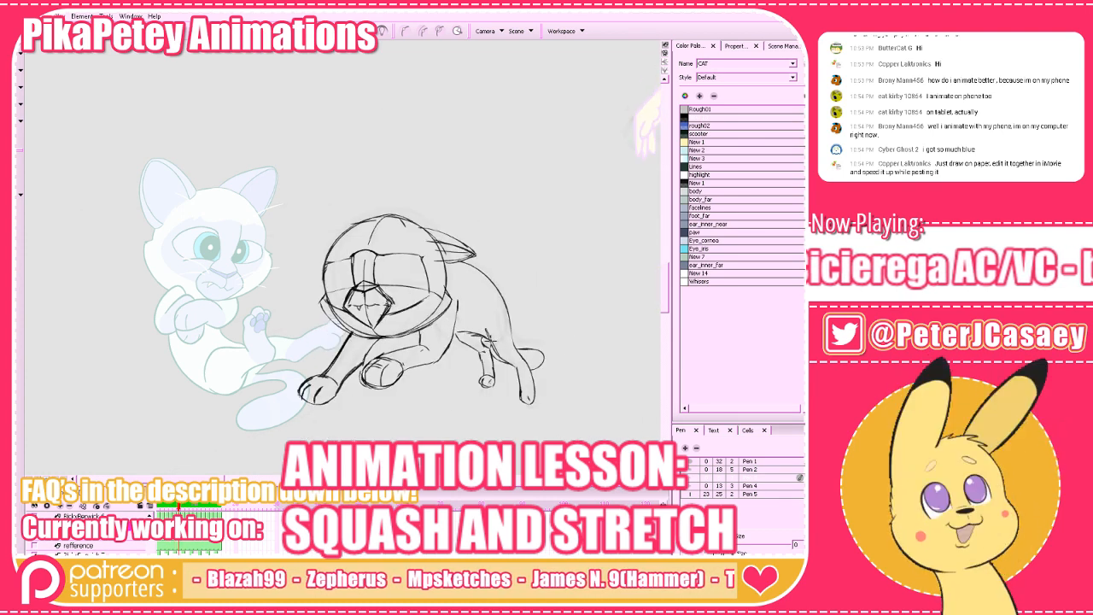
Erase along the shoulder line behind the raised foreleg and return to the Brush tool.
key("alt+e")
left_click_drag(457, 301, 451, 341)
key("alt+b")
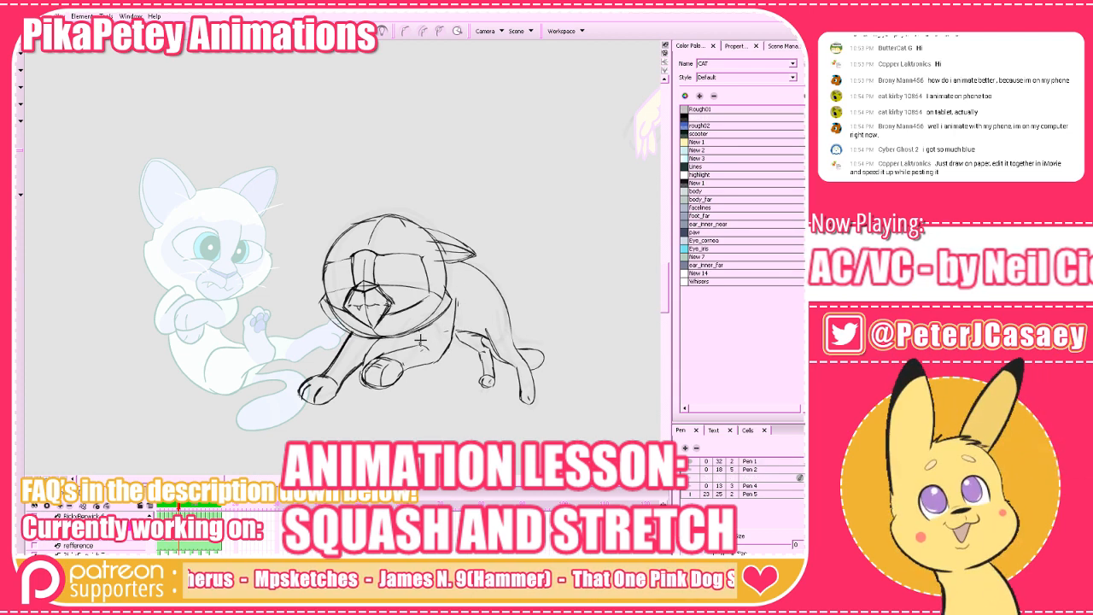
Shade the inside of the in-between cat's swept-back ear with short hatching strokes and compare it with the neighbouring frames.
key("comma")
key("period")
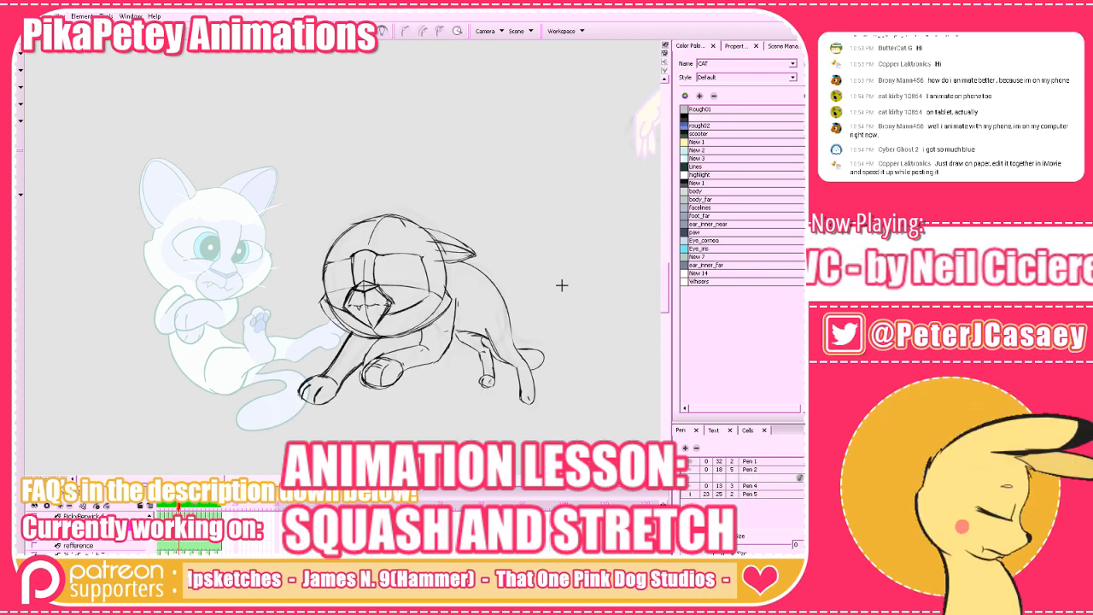
key("period")
key("comma")
key("comma")
key("period")
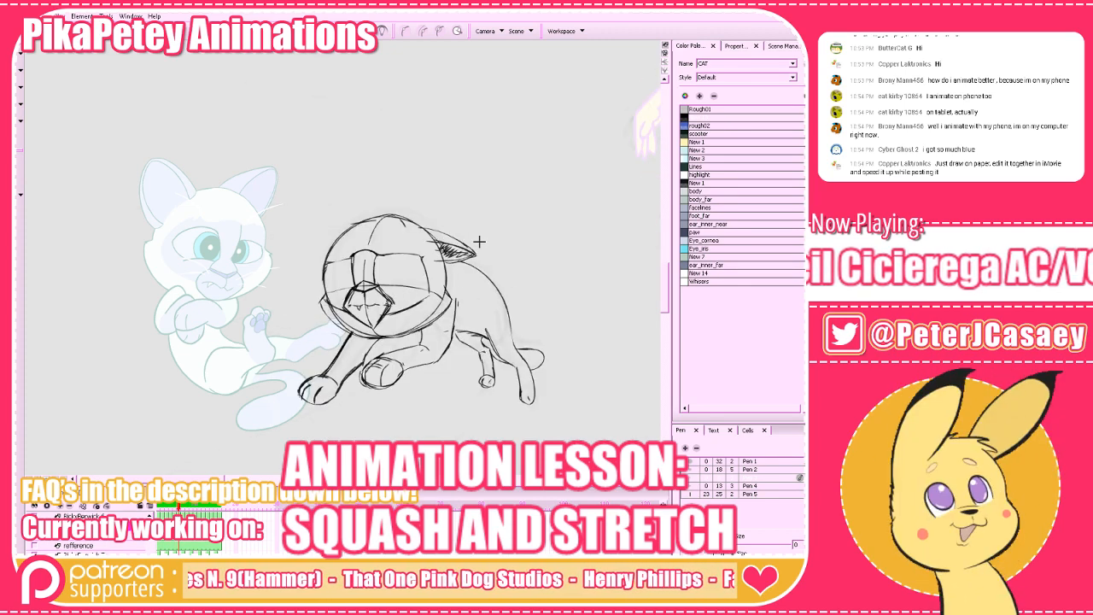
Step back and forth through the frames around the in-between to examine the cat's squash and stretch between poses.
key("period")
key("period")
key("period")
key("period")
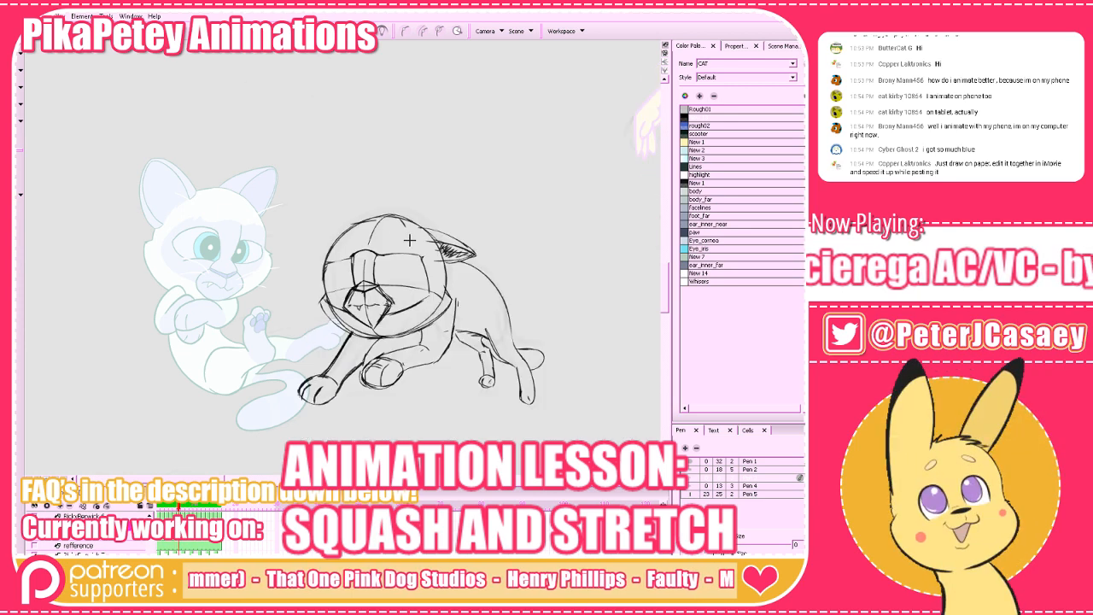
key("period")
key("comma")
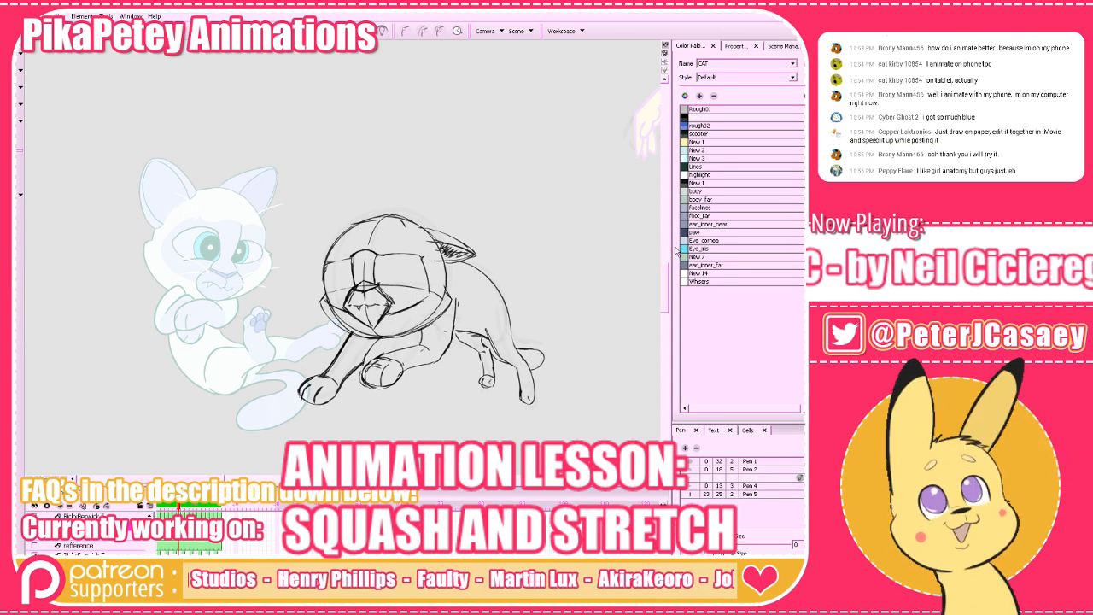
key("period")
key("comma")
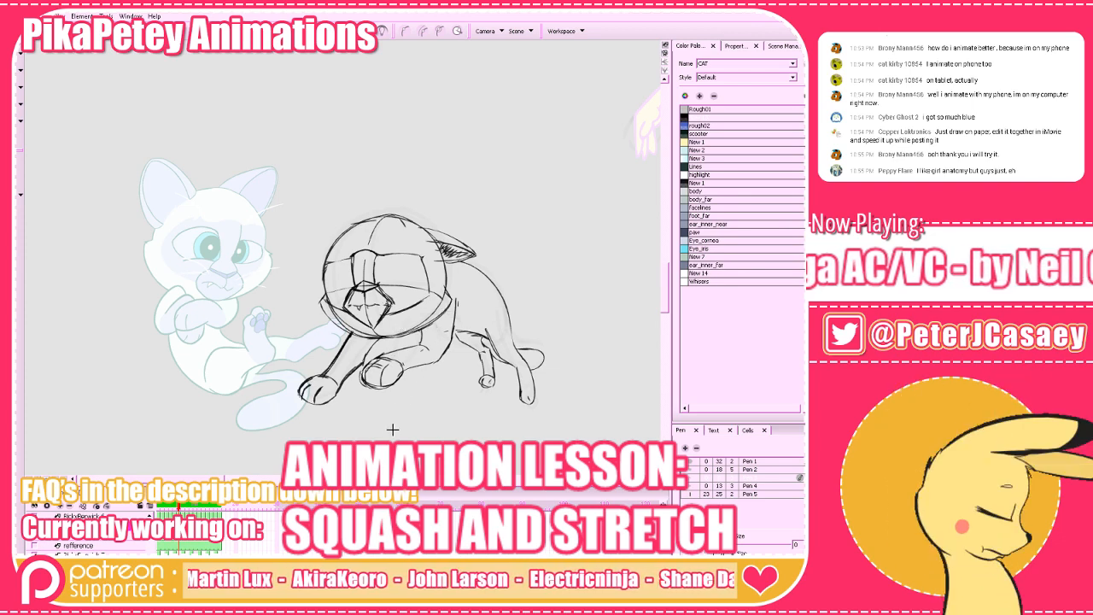
key("f")
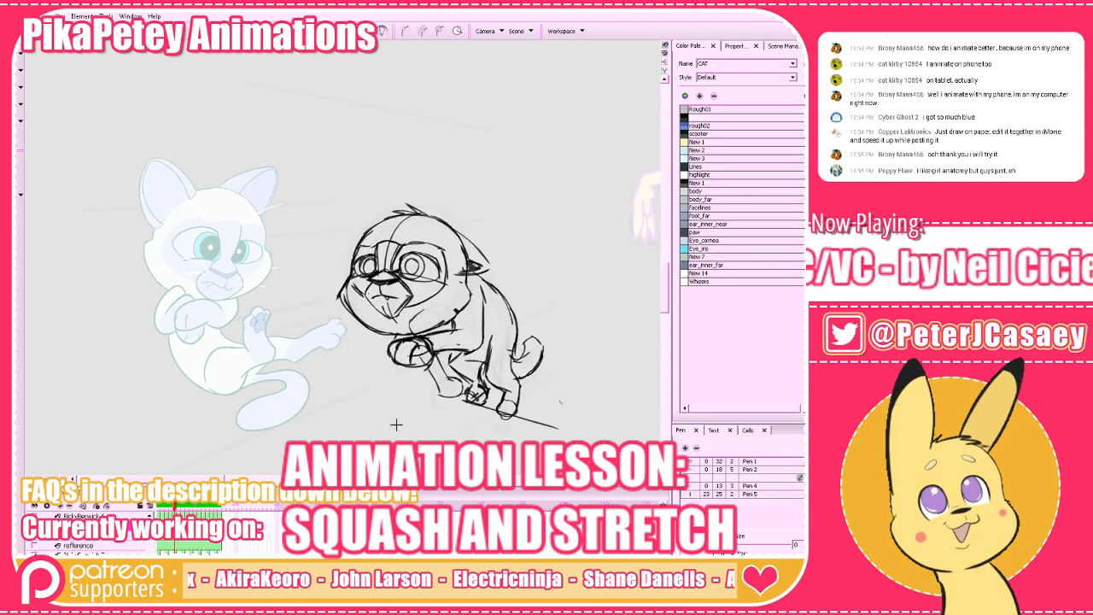
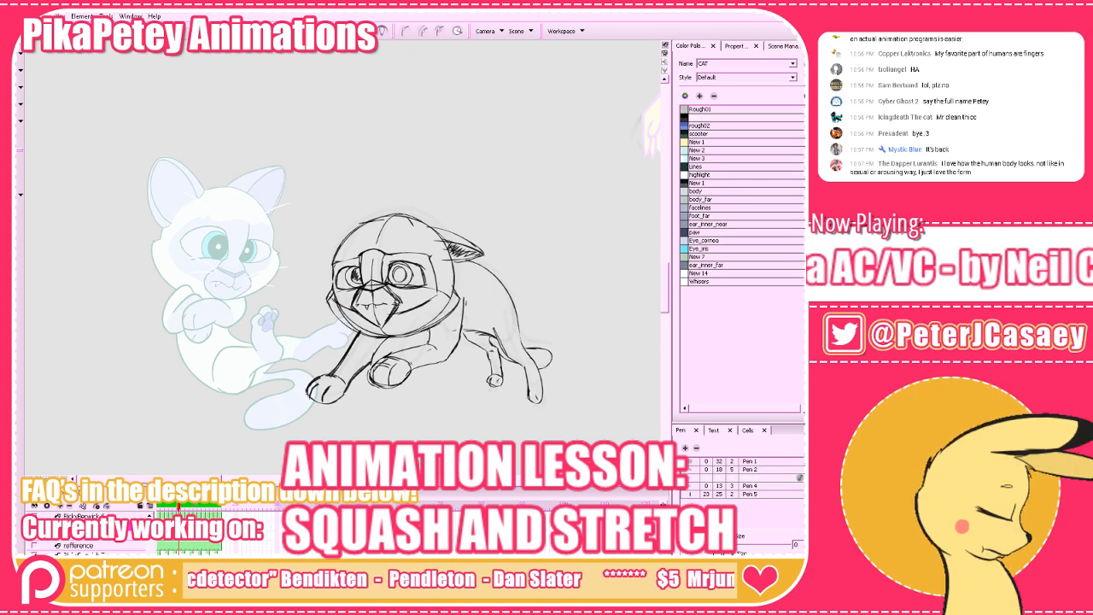
Go to the frame holding only a faint rough cat sketch and examine it against the neighbouring poses using onion skin and frame flipping.
left_click(187, 505)
mouse_move(474, 391)
left_mouse_down()
mouse_move(518, 310)
mouse_move(586, 224)
mouse_move(558, 331)
left_mouse_up()
key("2")
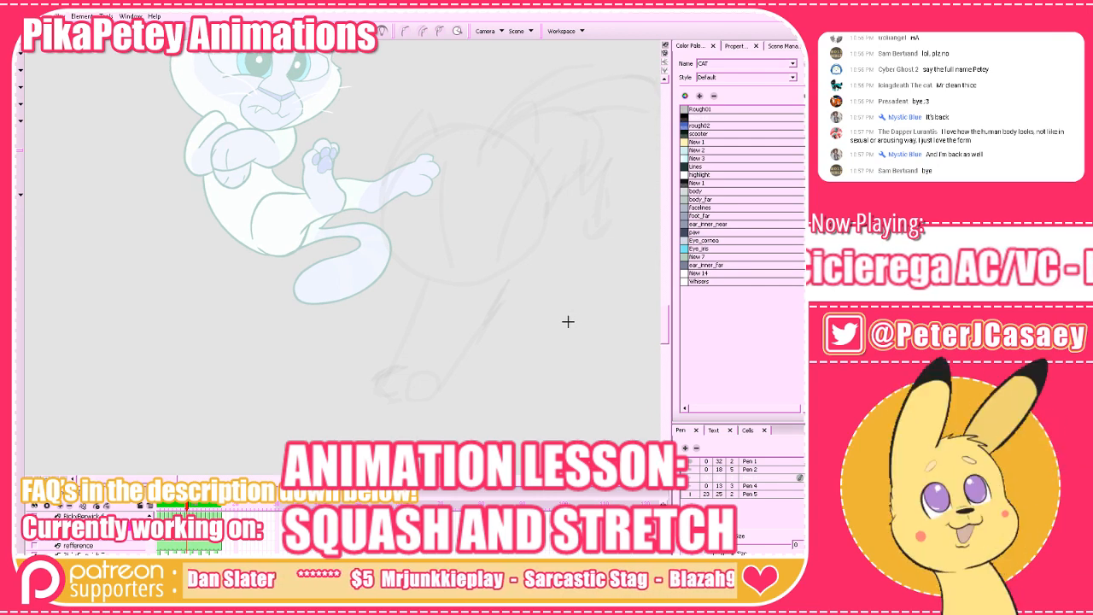
left_click(365, 33)
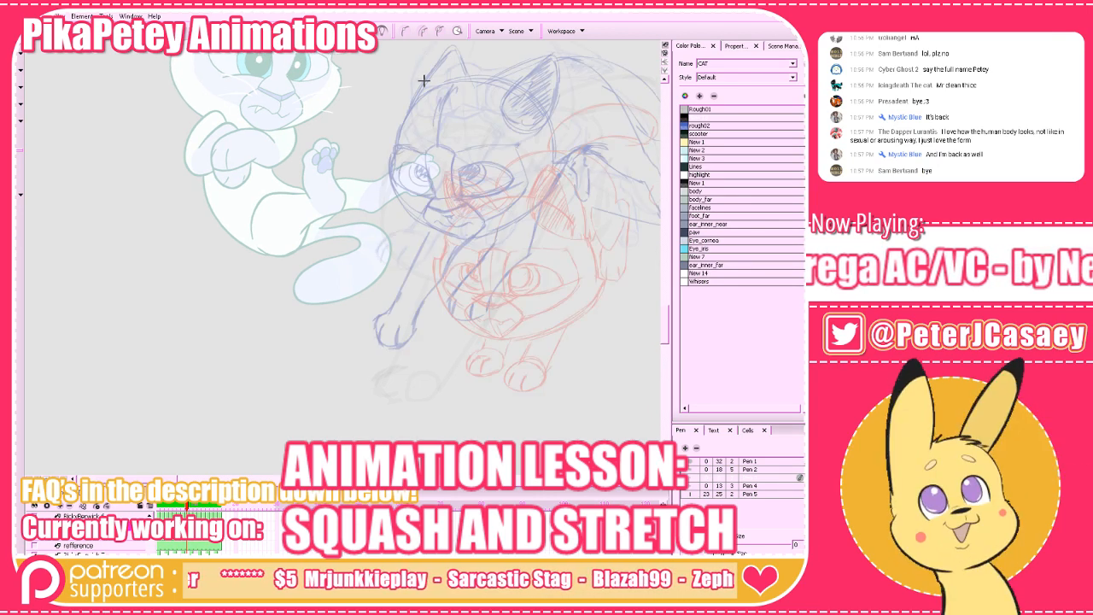
mouse_move(571, 329)
left_mouse_down()
mouse_move(466, 399)
mouse_move(495, 373)
left_mouse_up()
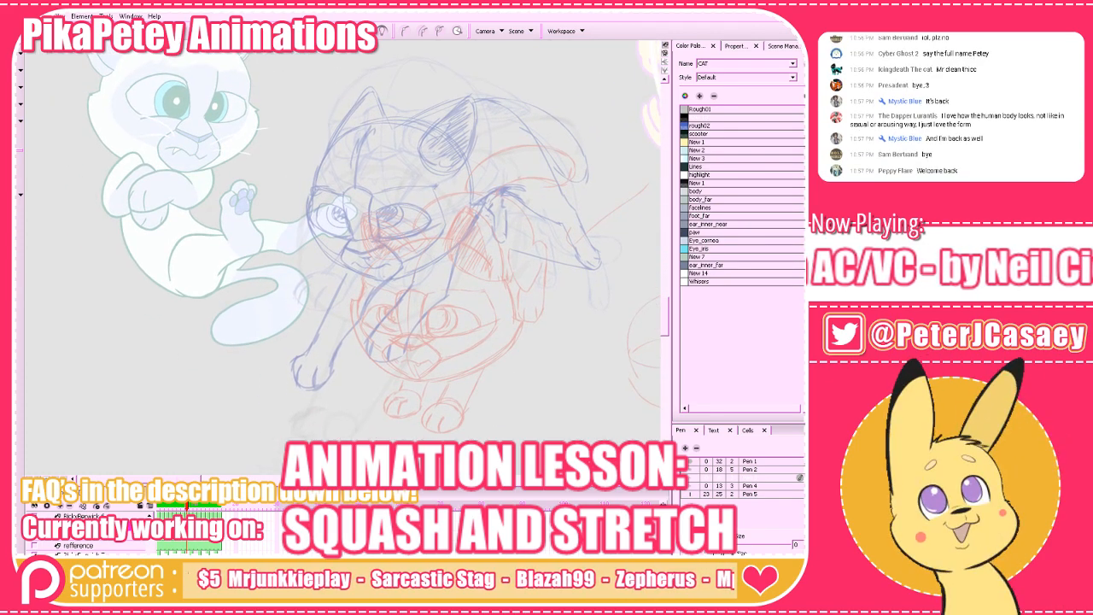
left_click(365, 32)
left_click_drag(516, 332, 554, 310)
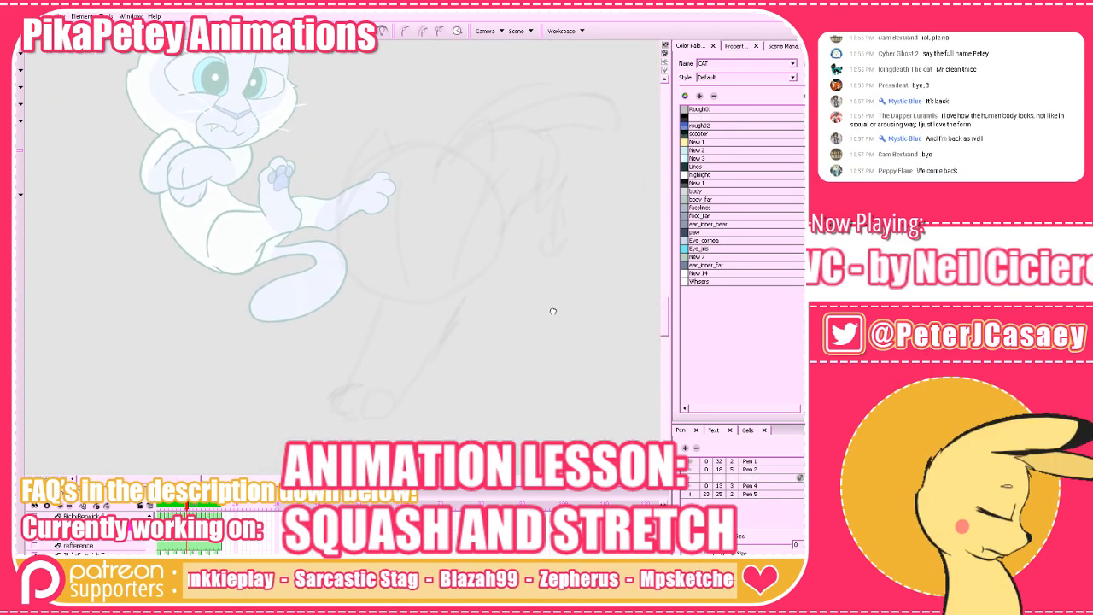
key("comma")
key("period")
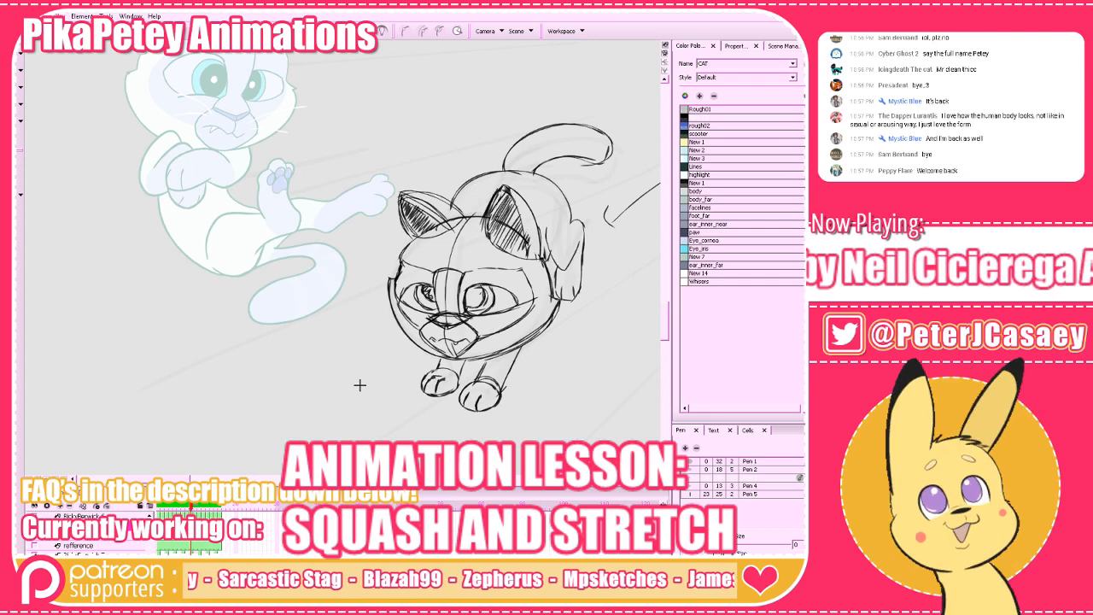
key("period")
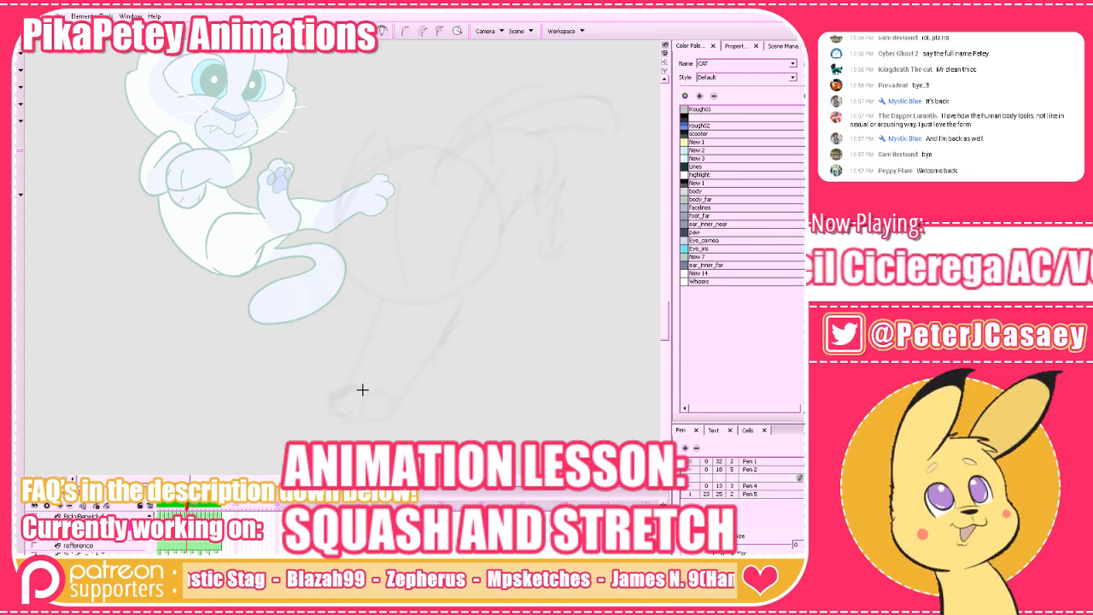
Outline the cat's far front paw over the faint rough, add its toe line and compare it with the previous frame.
mouse_move(361, 385)
left_mouse_down()
mouse_move(324, 396)
mouse_move(343, 386)
mouse_move(325, 404)
mouse_move(335, 415)
mouse_move(338, 389)
mouse_move(327, 399)
mouse_move(357, 413)
left_mouse_up()
key("comma")
key("period")
key("ctrl+z")
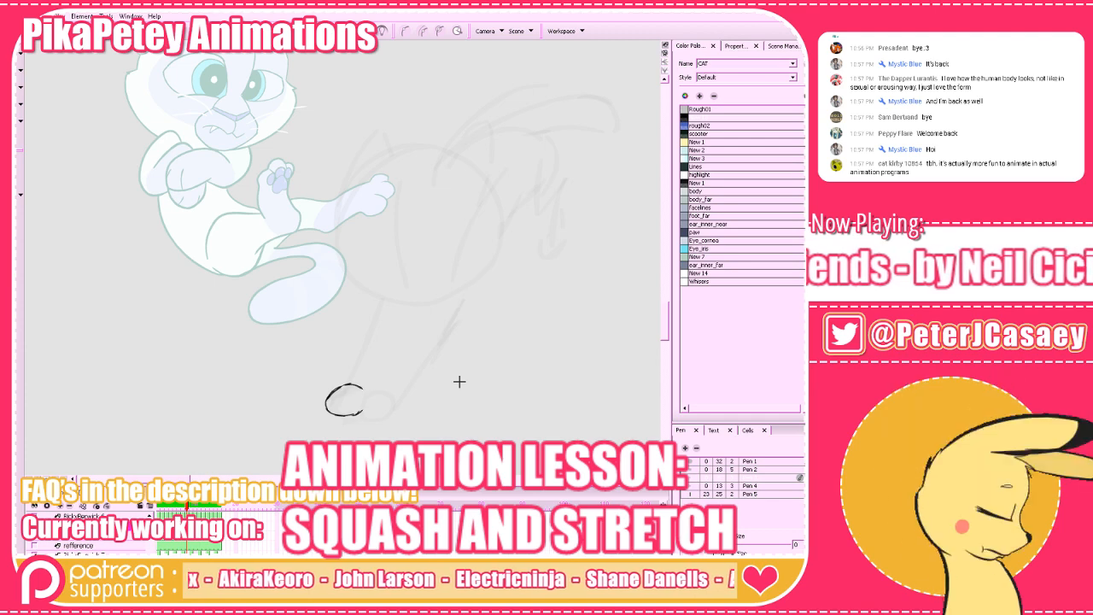
key("f")
key("g")
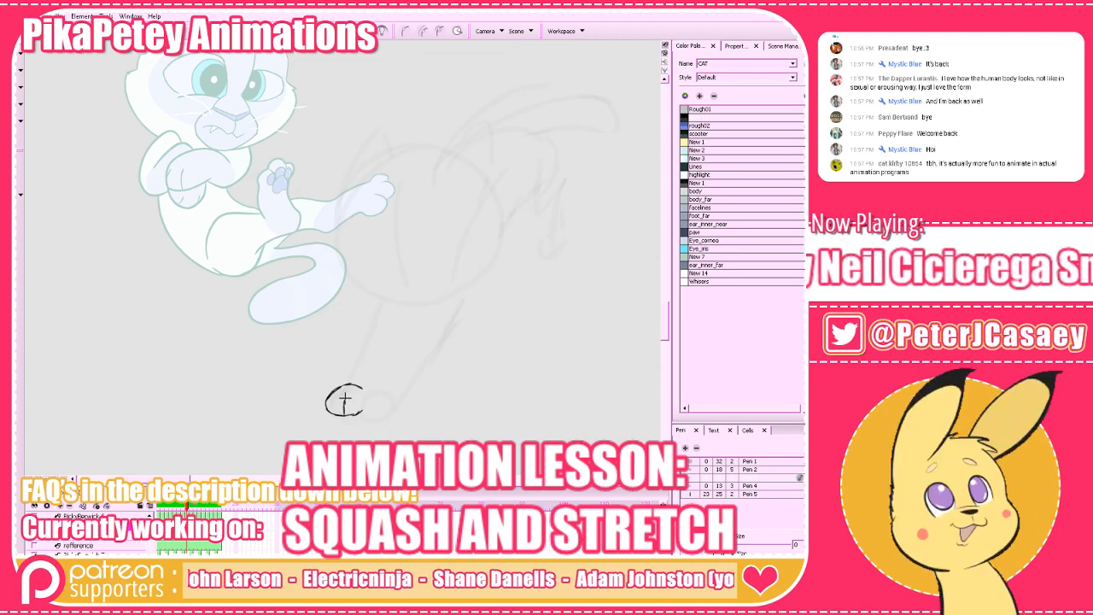
key("f")
key("g")
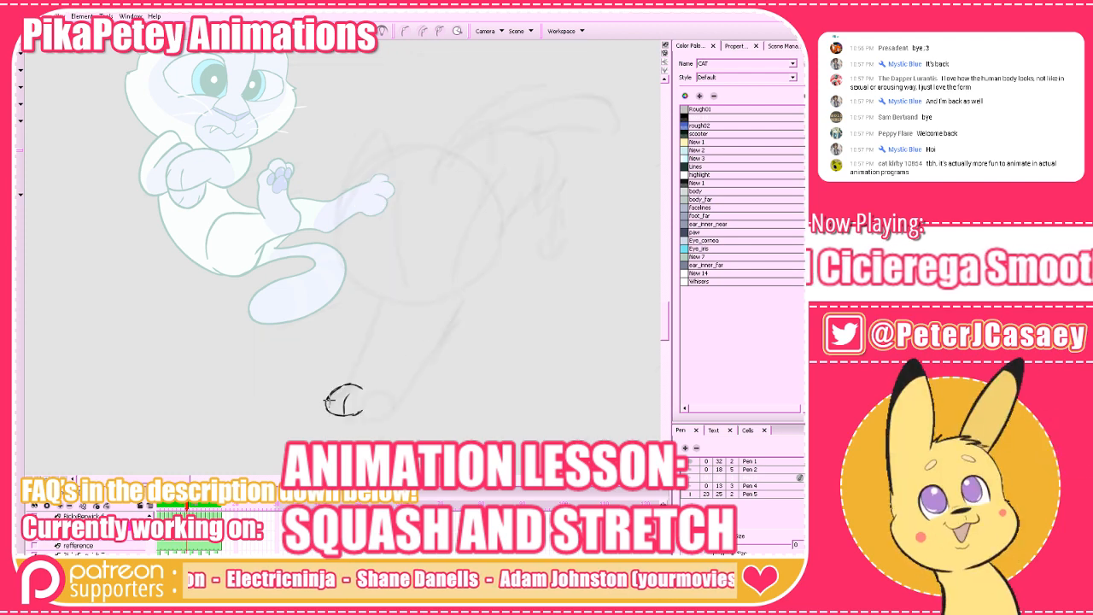
key("f")
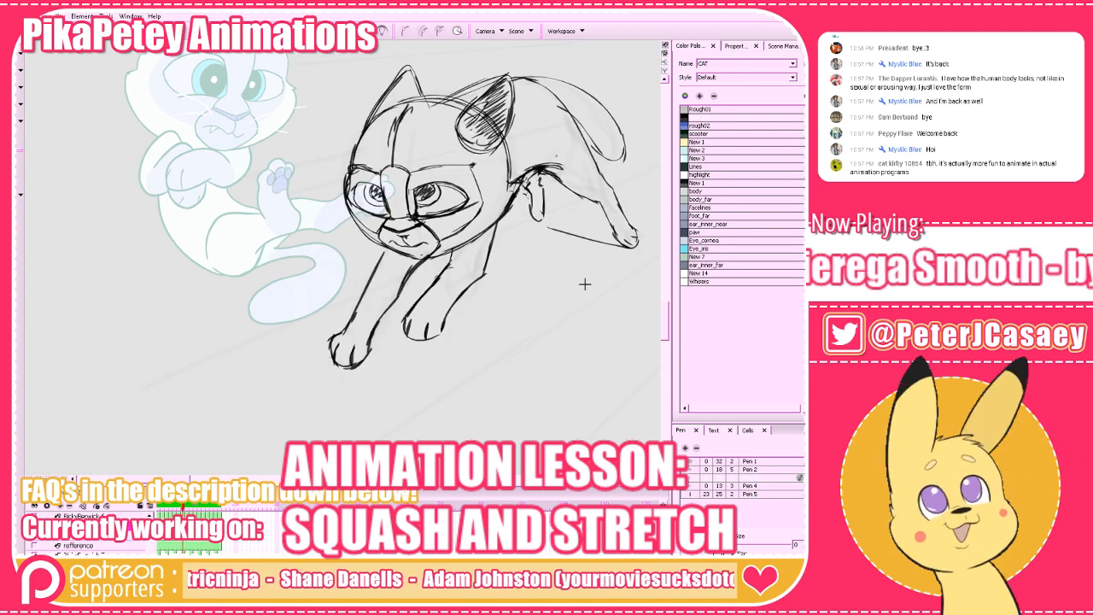
key("g")
key("f")
key("g")
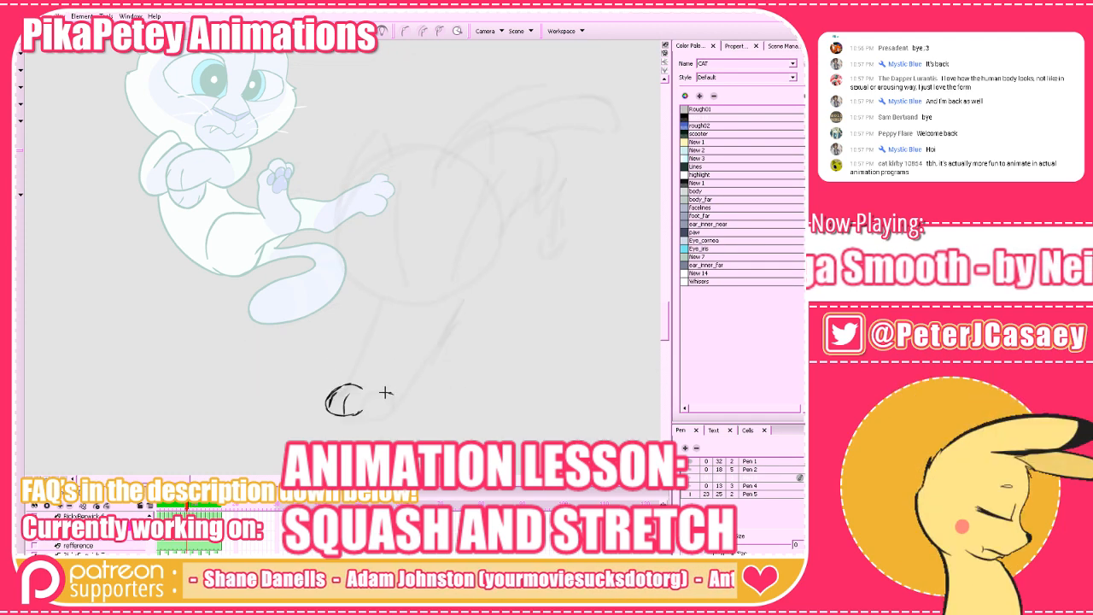
Draw the near front paw with its toe lines beside the first paw and check both against the surrounding frames.
mouse_move(393, 395)
left_mouse_down()
mouse_move(375, 393)
mouse_move(360, 409)
mouse_move(380, 421)
mouse_move(398, 408)
mouse_move(391, 423)
mouse_move(373, 423)
mouse_move(364, 409)
left_mouse_up()
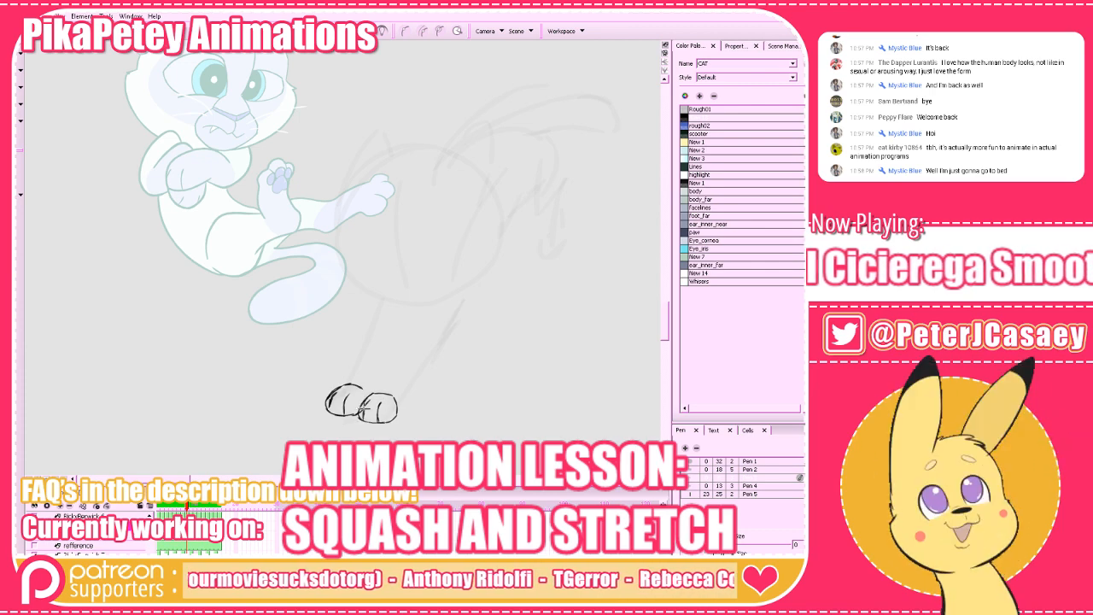
key("comma")
key("period")
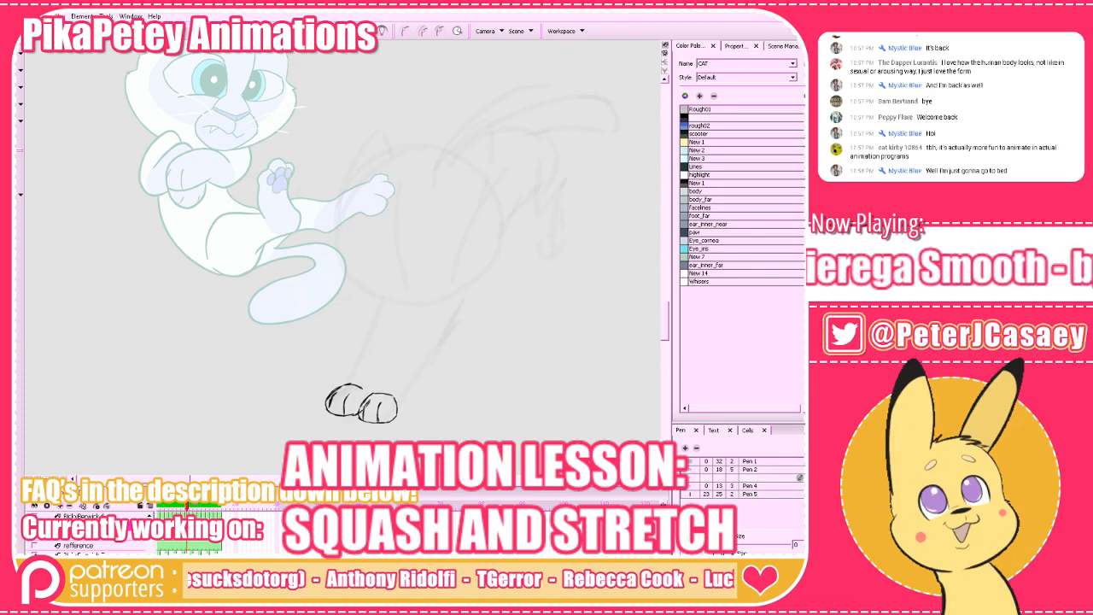
key("period")
key("comma")
key("comma")
key("period")
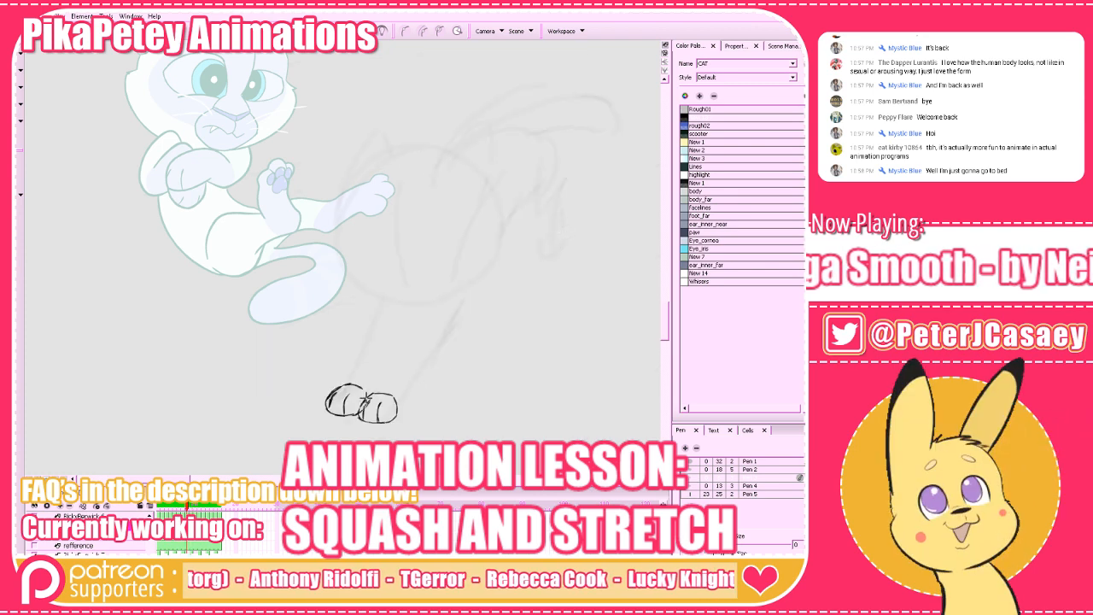
key("comma")
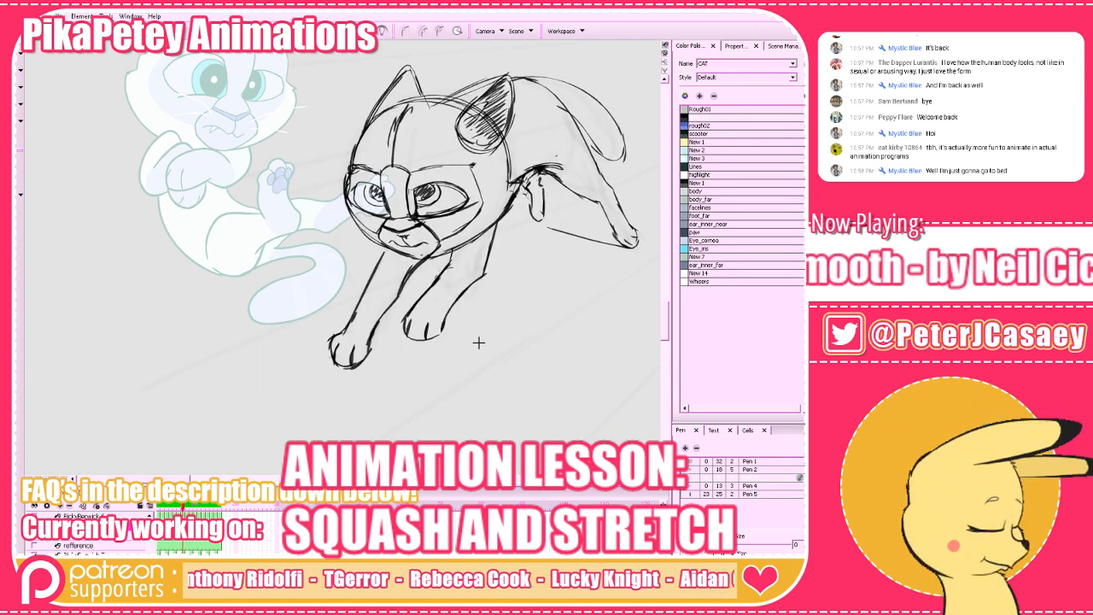
key("period")
key("period")
Draw both edges of the near foreleg's lower part rising from its paw and compare the leg with the previous frame.
key("comma")
key("ctrl+z")
key("ctrl+z")
mouse_move(375, 393)
left_mouse_down()
mouse_move(410, 339)
mouse_move(371, 401)
left_mouse_up()
key("ctrl+z")
key("comma")
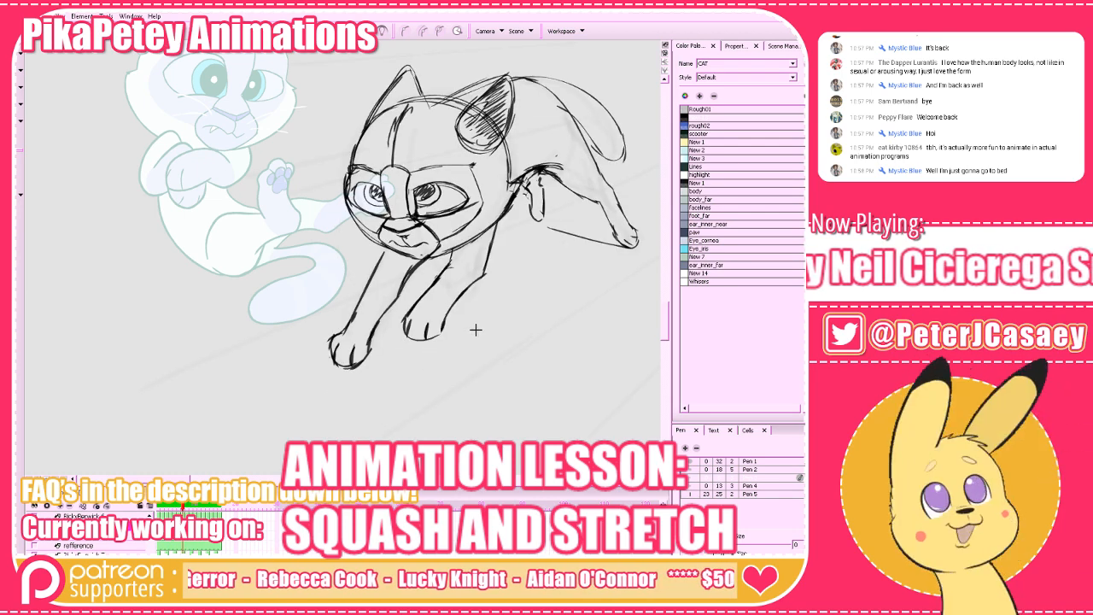
key("period")
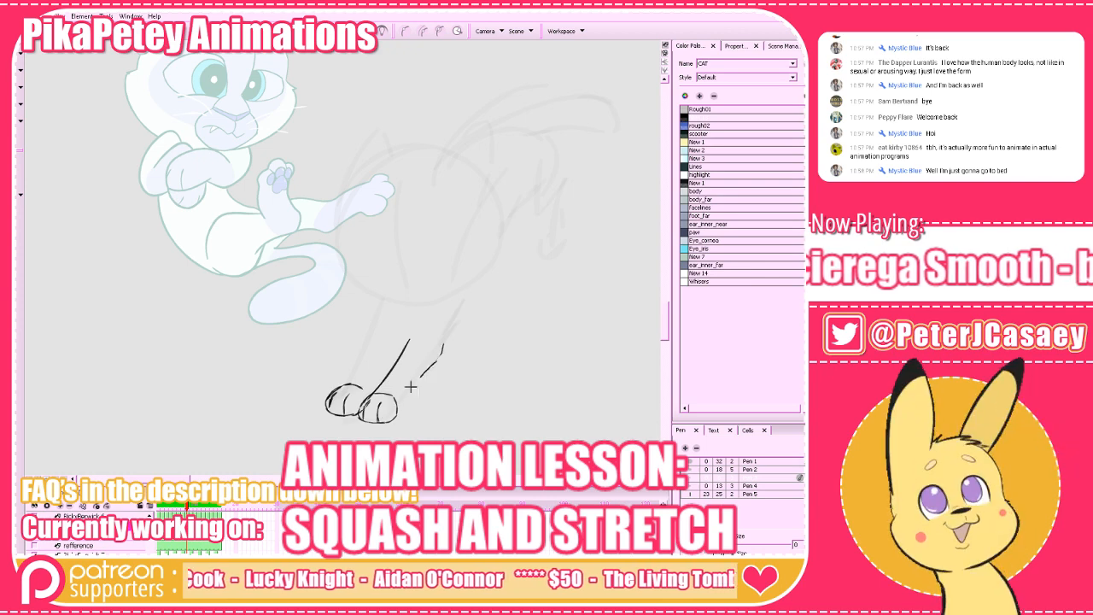
mouse_move(409, 381)
left_mouse_down()
mouse_move(389, 416)
mouse_move(438, 352)
left_mouse_up()
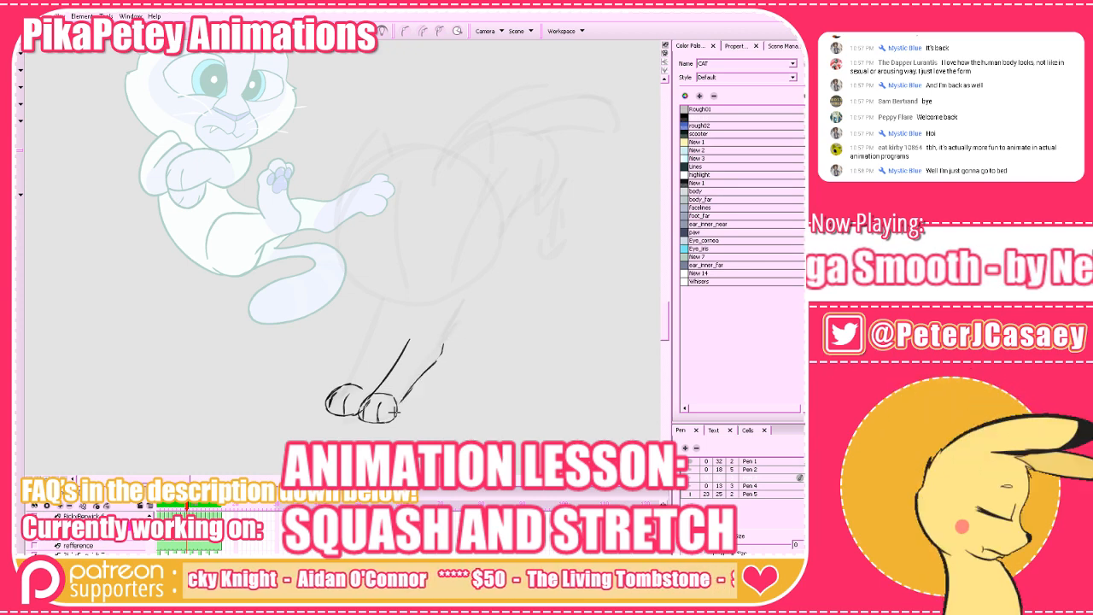
key("comma")
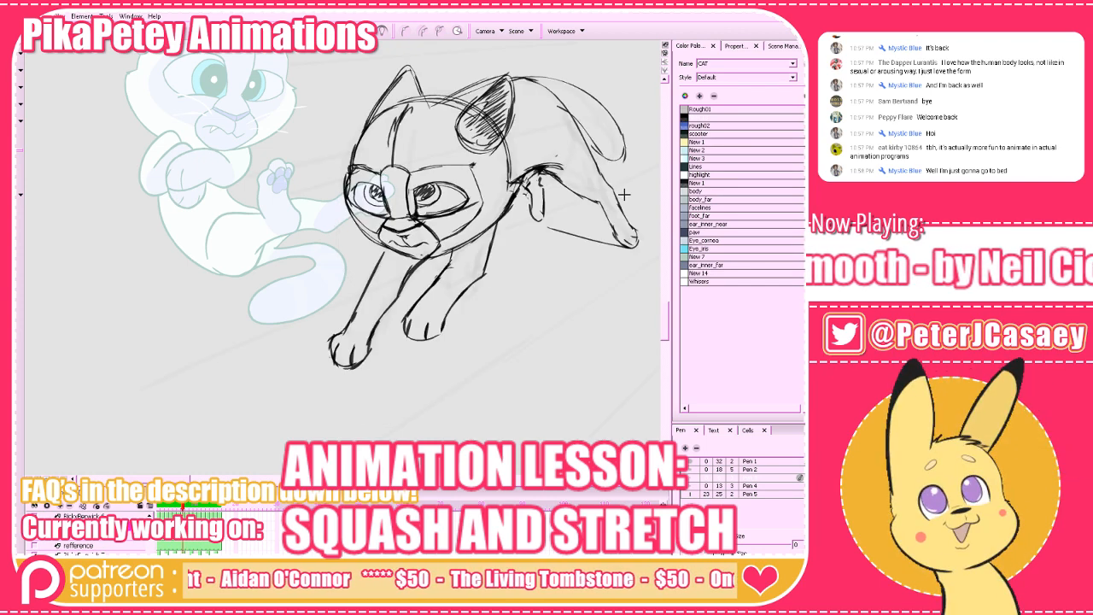
key("period")
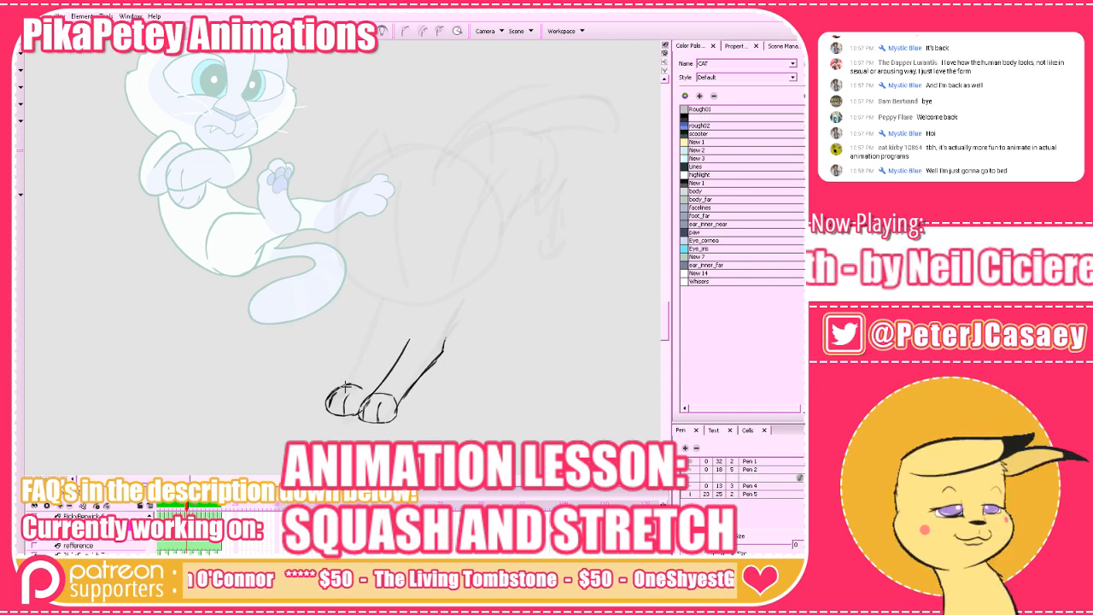
Draw the front edge of the far foreleg above its paw and thicken the line where the two forelegs meet.
mouse_move(350, 386)
left_mouse_down()
mouse_move(373, 327)
mouse_move(382, 332)
left_mouse_up()
mouse_move(373, 386)
left_mouse_down()
mouse_move(405, 345)
mouse_move(377, 384)
left_mouse_up()
key("ctrl+z")
mouse_move(408, 343)
left_mouse_down()
mouse_move(378, 392)
mouse_move(403, 354)
left_mouse_up()
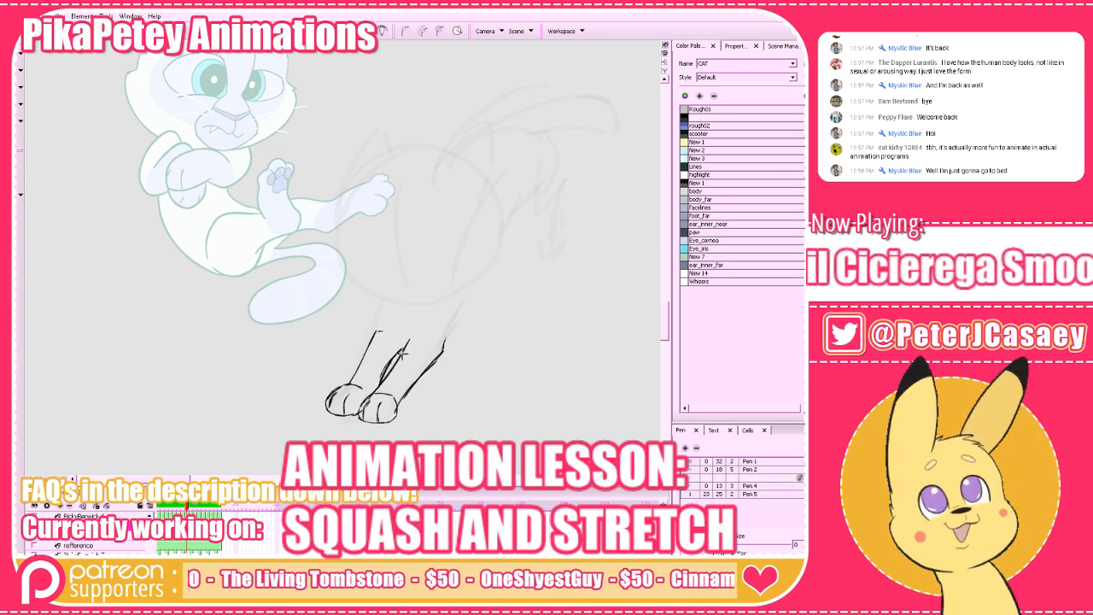
key("comma")
key("period")
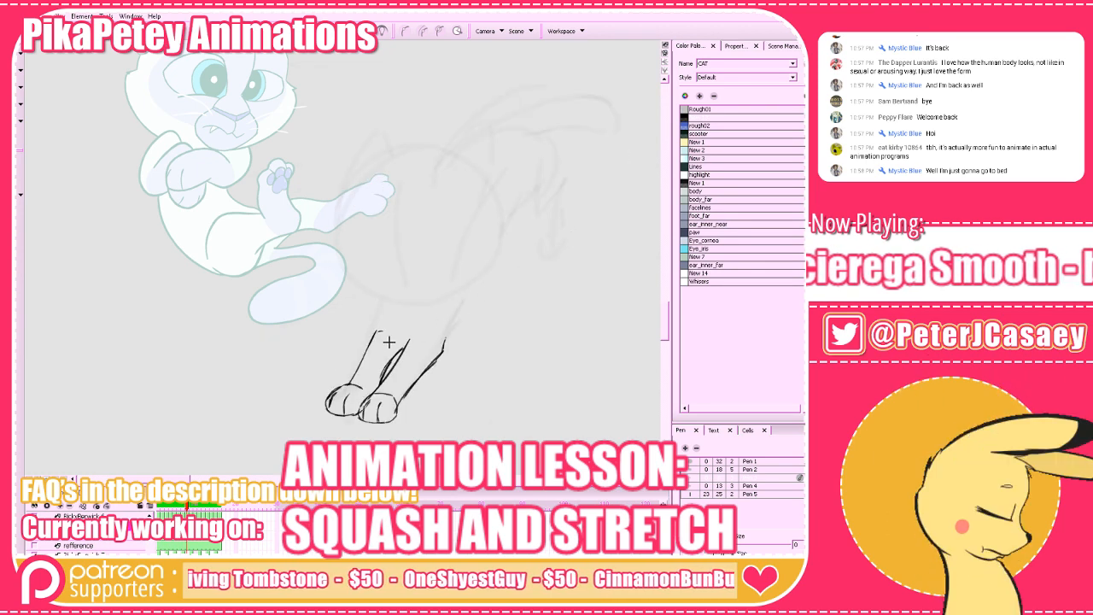
Extend the edges of both forelegs upward to the faint head circle.
mouse_move(372, 334)
left_mouse_down()
mouse_move(349, 385)
mouse_move(379, 296)
left_mouse_up()
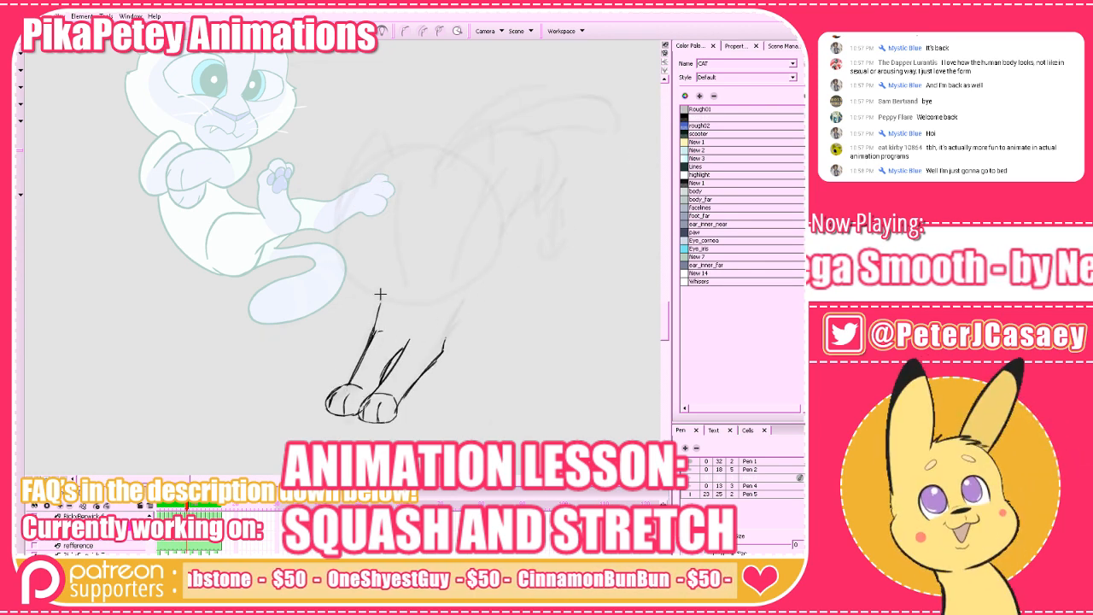
key("comma")
key("period")
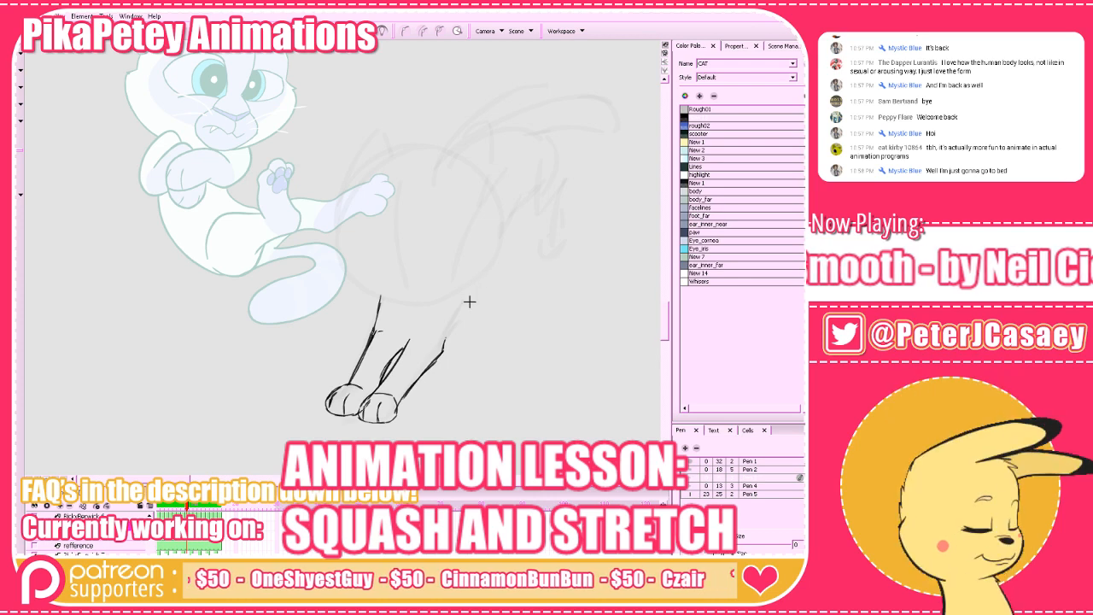
key("ctrl+z")
mouse_move(473, 287)
left_mouse_down()
mouse_move(454, 340)
mouse_move(468, 303)
left_mouse_up()
mouse_move(468, 303)
left_mouse_down()
mouse_move(448, 342)
mouse_move(473, 279)
mouse_move(442, 338)
mouse_move(400, 351)
mouse_move(421, 299)
left_mouse_up()
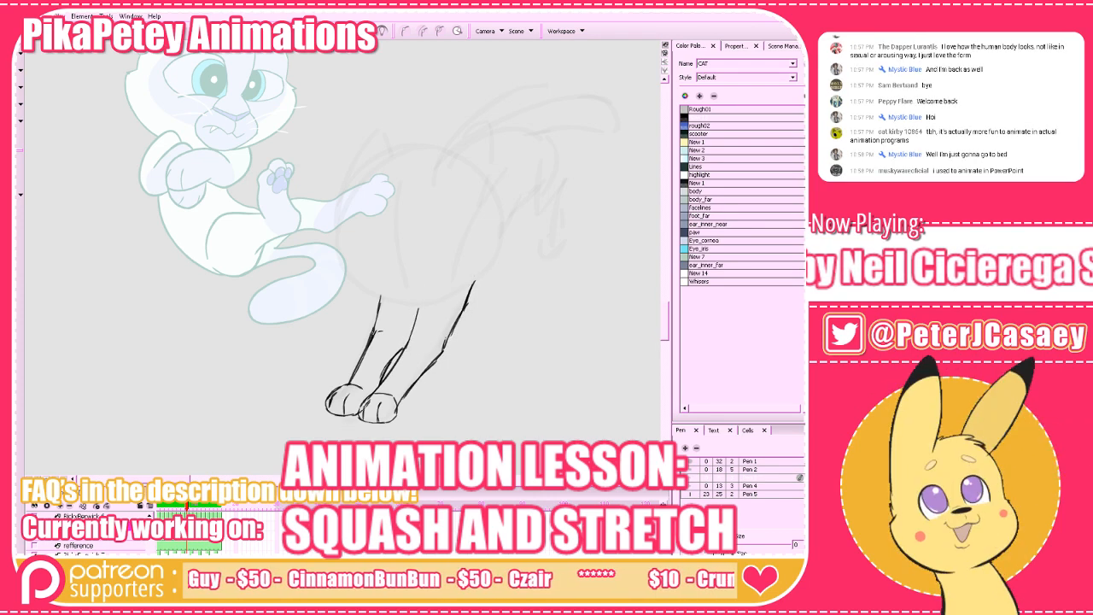
Step back and forth through the surrounding frames to examine the new forelegs' position and the space for the head.
key("comma")
key("period")
key("comma")
key("period")
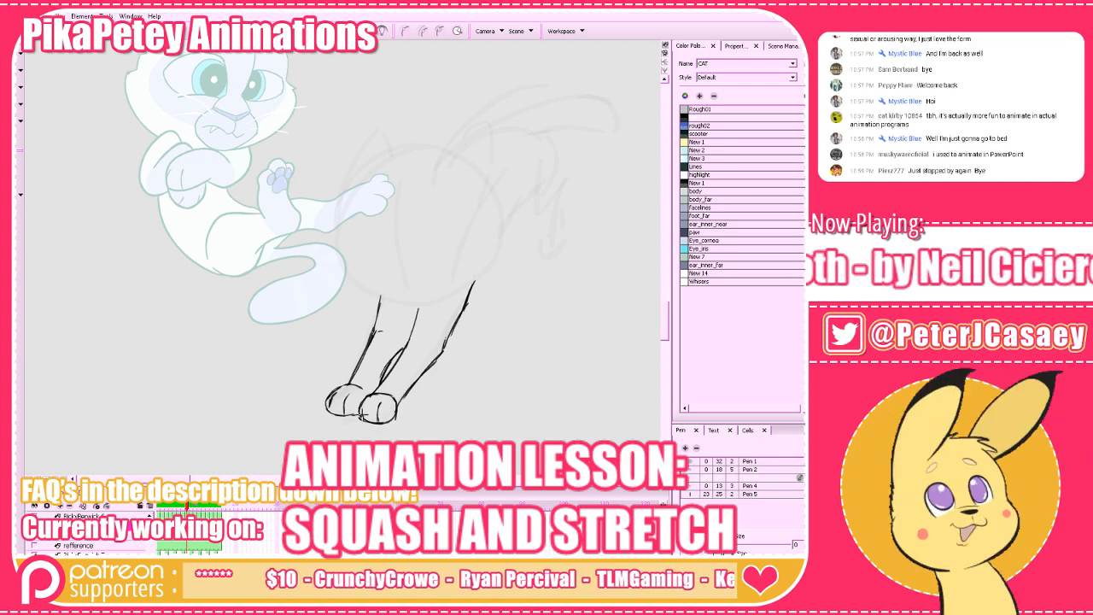
key("comma")
key("period")
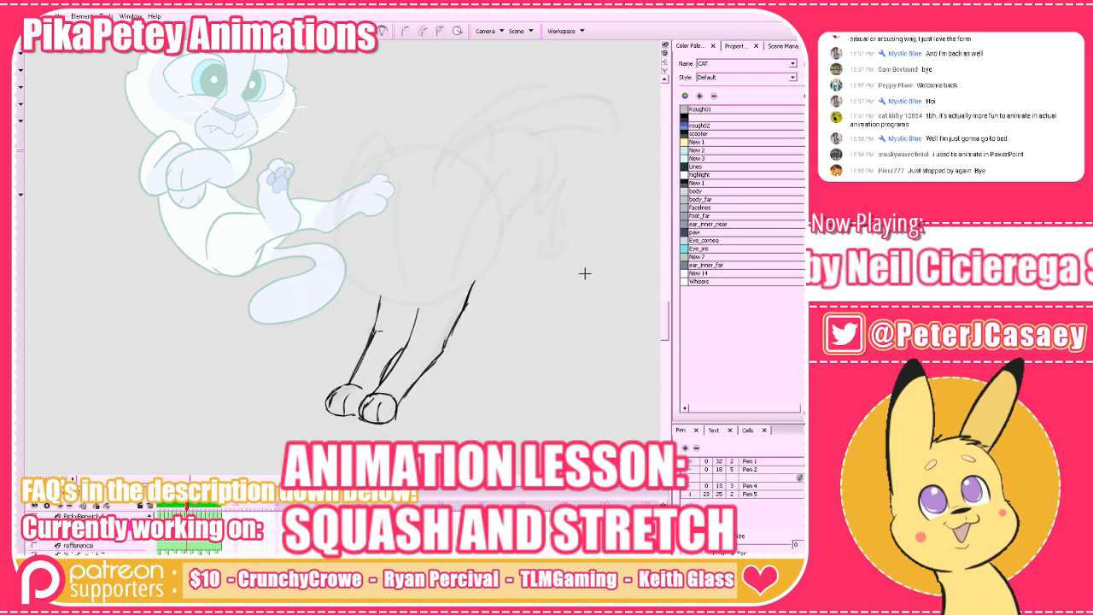
key("period")
key("comma")
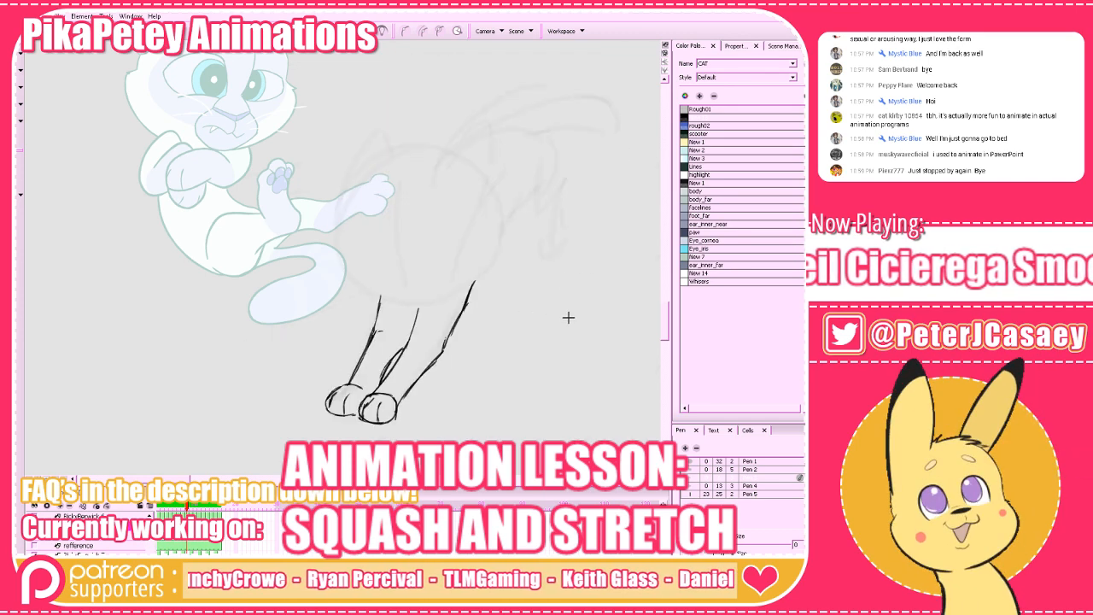
left_click_drag(569, 317, 563, 400)
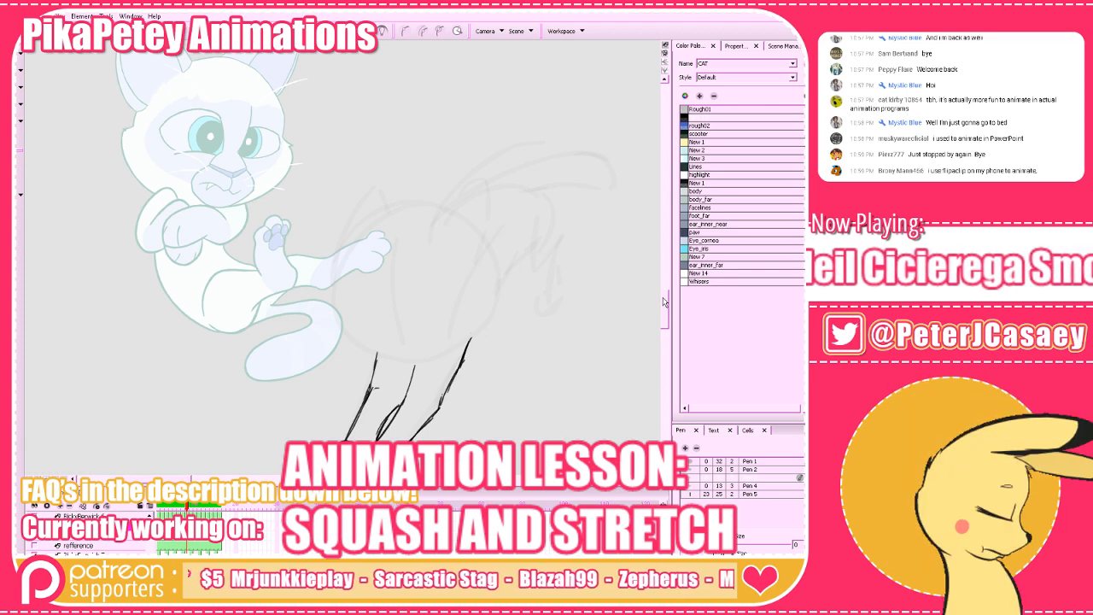
left_click_drag(666, 303, 669, 301)
left_click_drag(603, 344, 615, 324)
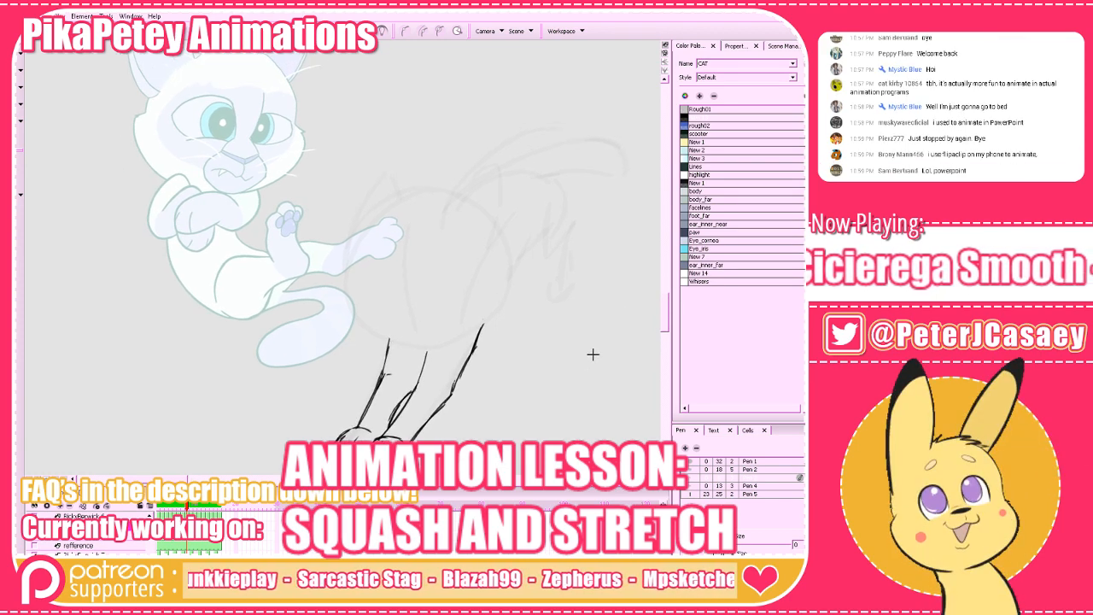
key("comma")
key("period")
key("comma")
key("period")
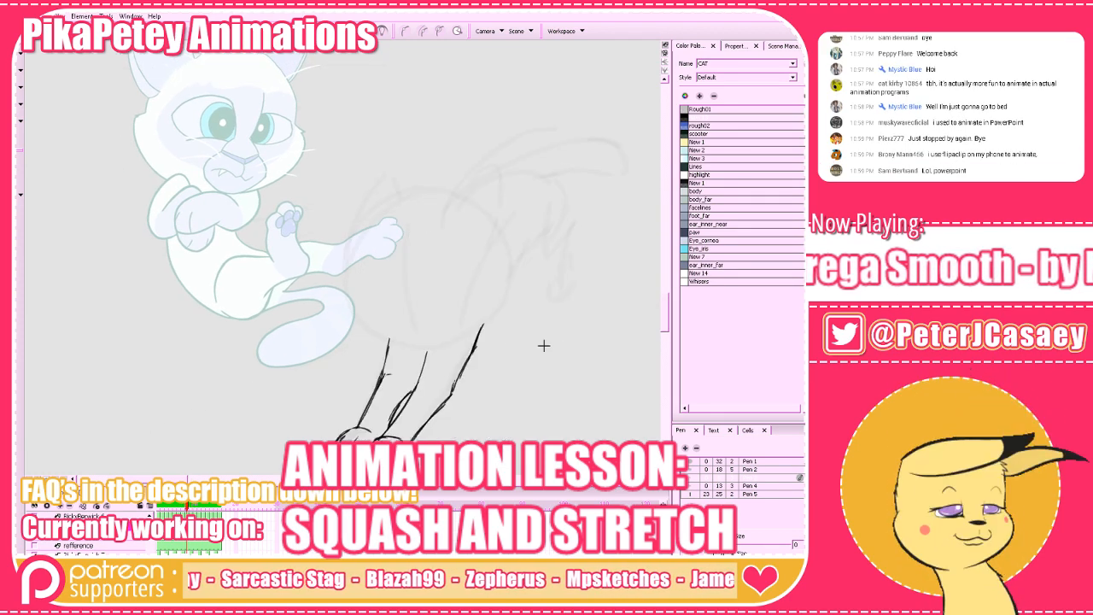
mouse_move(489, 321)
left_mouse_down()
mouse_move(416, 350)
mouse_move(366, 339)
mouse_move(340, 289)
mouse_move(340, 209)
left_mouse_up()
key("ctrl+z")
key("ctrl+z")
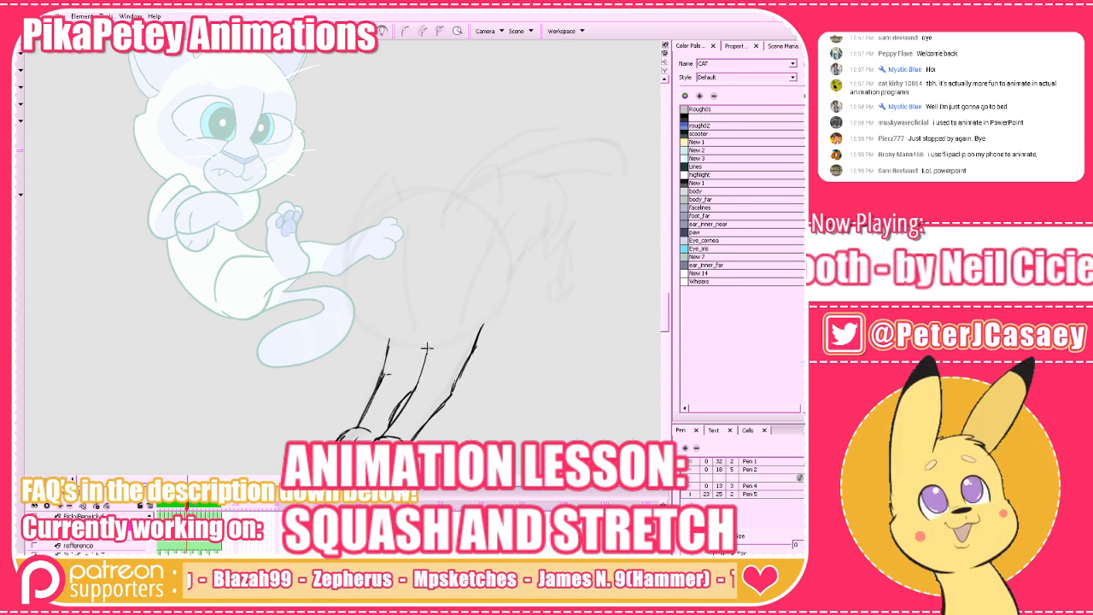
mouse_move(427, 348)
left_mouse_down()
mouse_move(354, 317)
mouse_move(345, 264)
mouse_move(388, 198)
mouse_move(448, 193)
mouse_move(499, 231)
mouse_move(482, 310)
left_mouse_up()
key("ctrl+z")
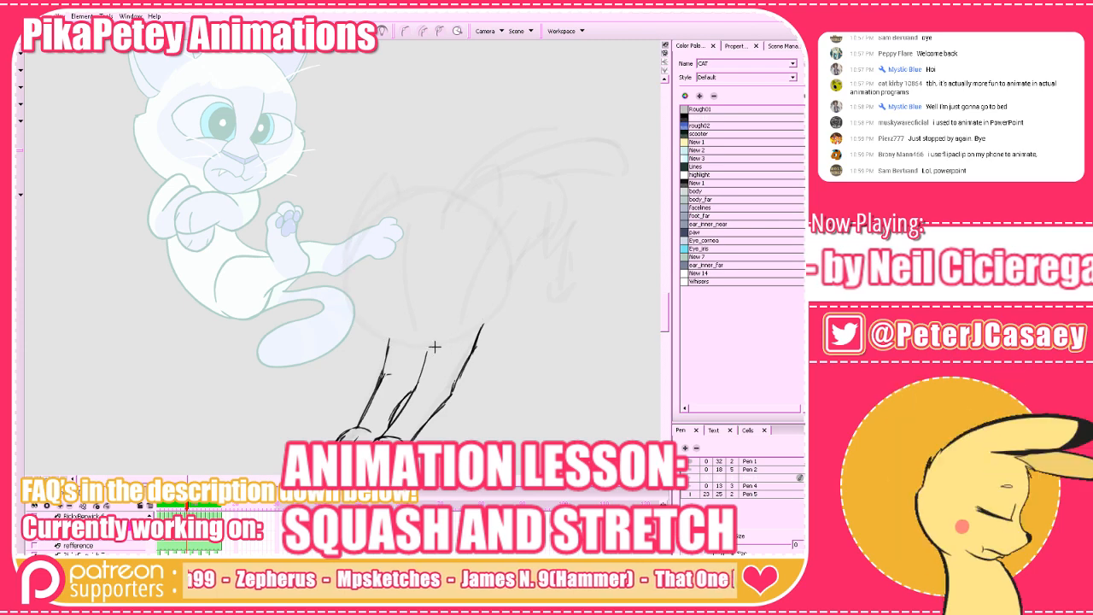
Draw a large round head circle over the faint rough, resting on top of the forelegs, and compare it with the surrounding frames.
mouse_move(439, 348)
left_mouse_down()
mouse_move(396, 343)
mouse_move(350, 301)
mouse_move(360, 229)
mouse_move(423, 196)
mouse_move(476, 209)
mouse_move(508, 266)
mouse_move(487, 325)
mouse_move(430, 348)
mouse_move(381, 336)
left_mouse_up()
key("comma")
key("period")
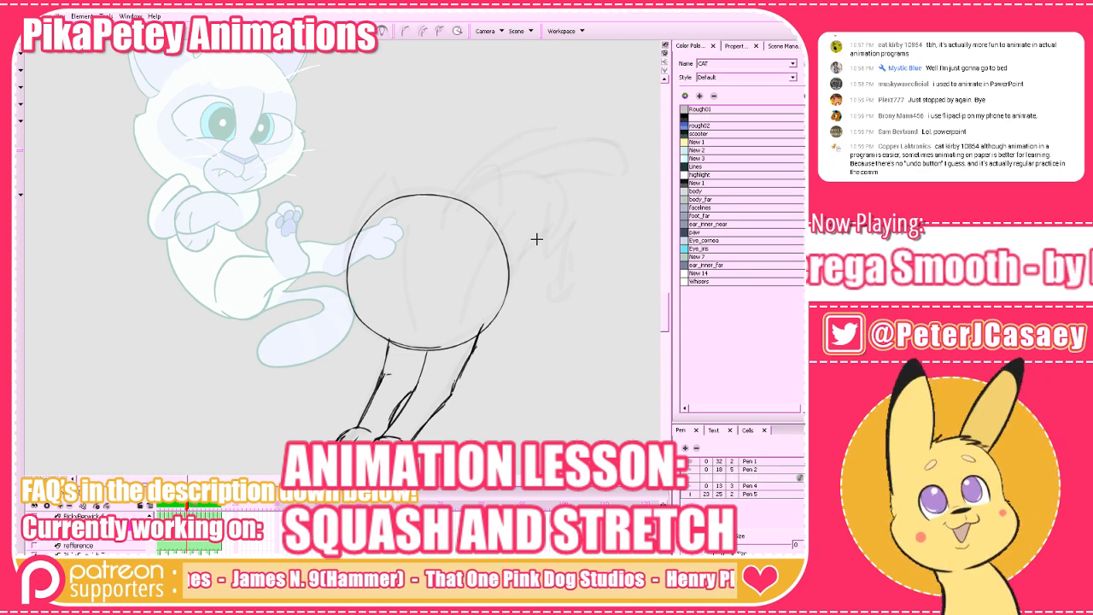
key("period")
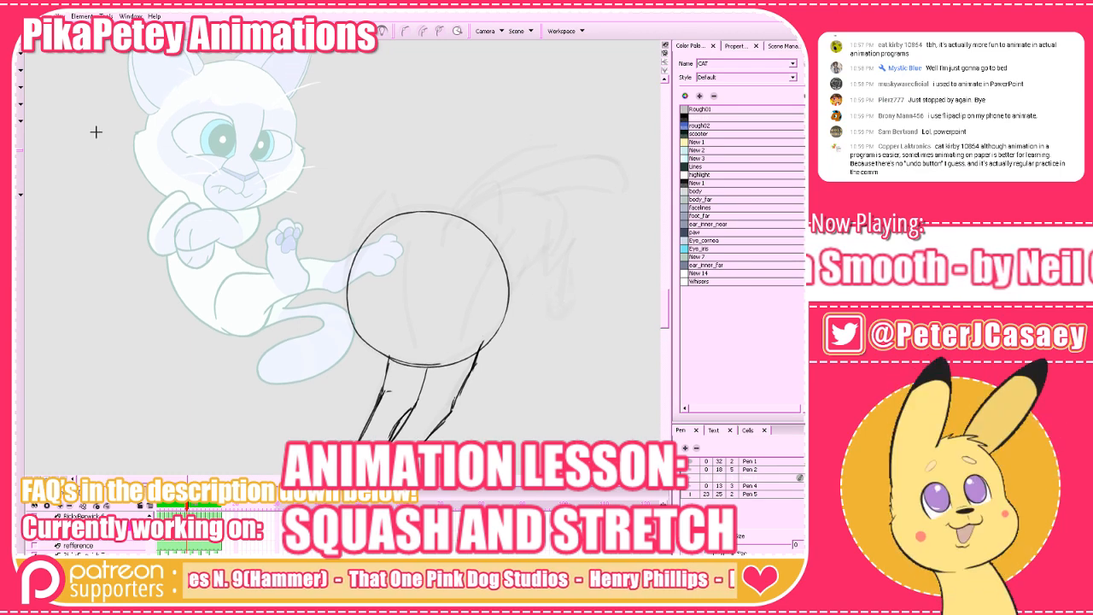
Select the head circle, enlarge it slightly toward the upper corner, and compare it with the next frame.
left_click_drag(169, 147, 488, 274)
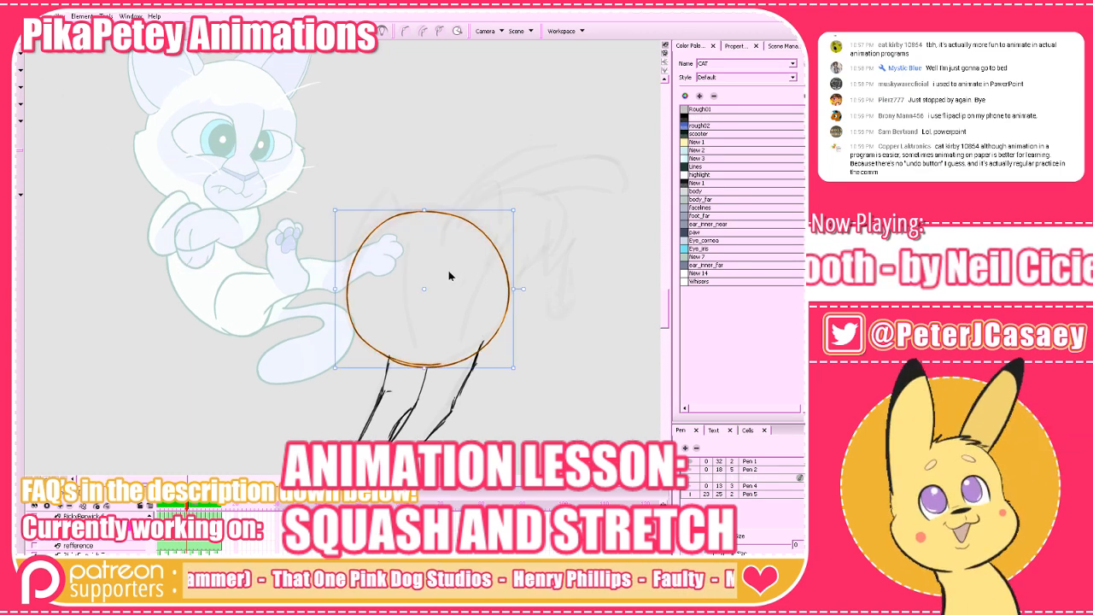
left_click_drag(332, 209, 331, 207)
left_click(349, 179)
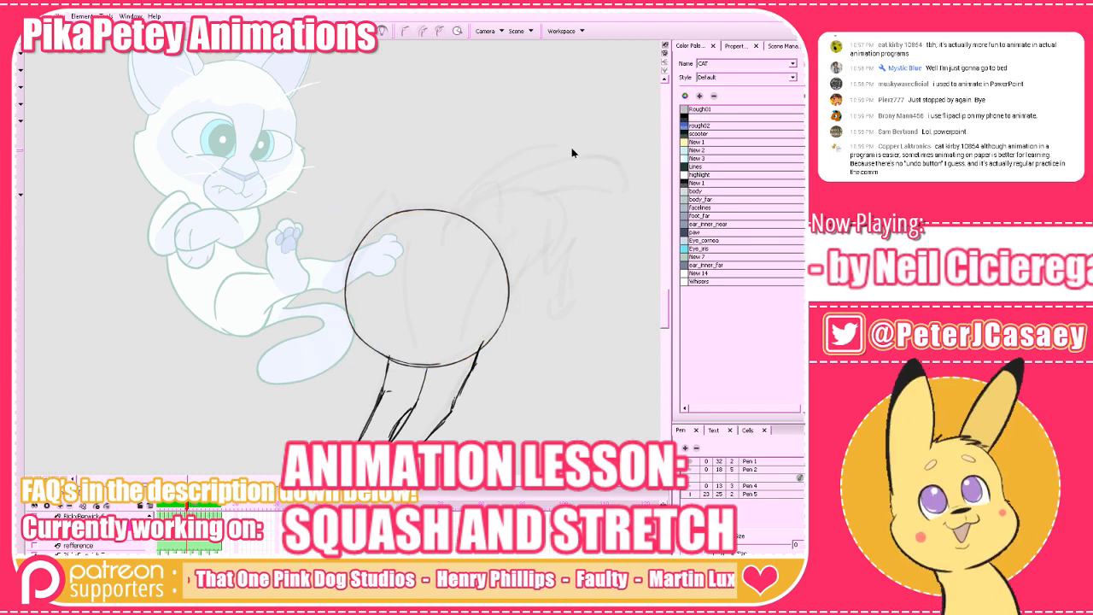
key("period")
key("comma")
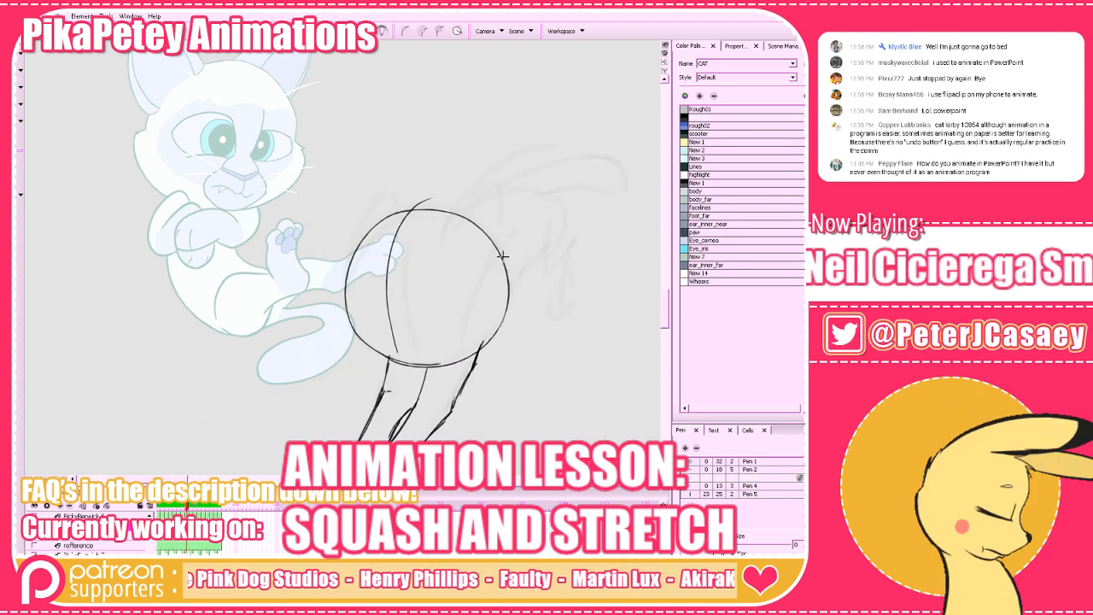
Step through the neighbouring frames to examine which way the cat's head faces and how its centre line curves.
key("period")
key("comma")
key("period")
key("period")
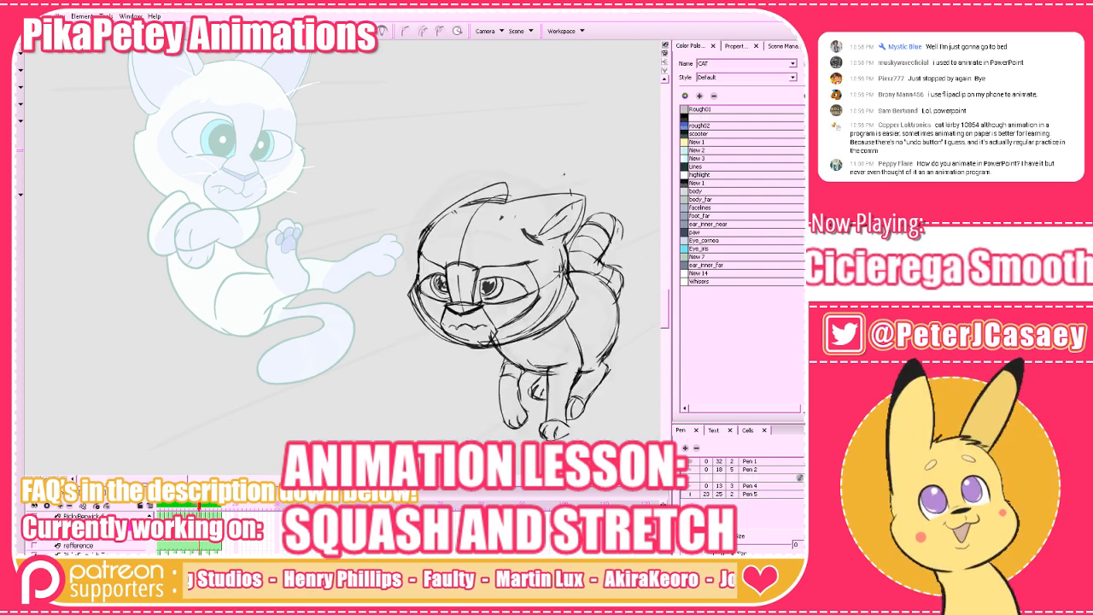
key("comma")
key("comma")
key("comma")
key("comma")
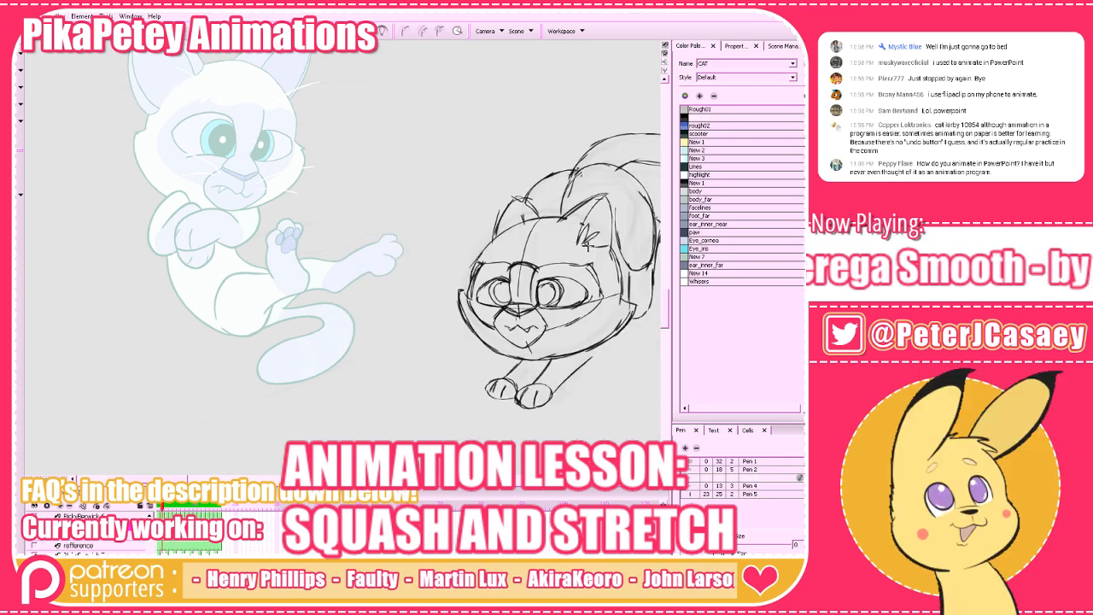
key("period")
key("period")
key("period")
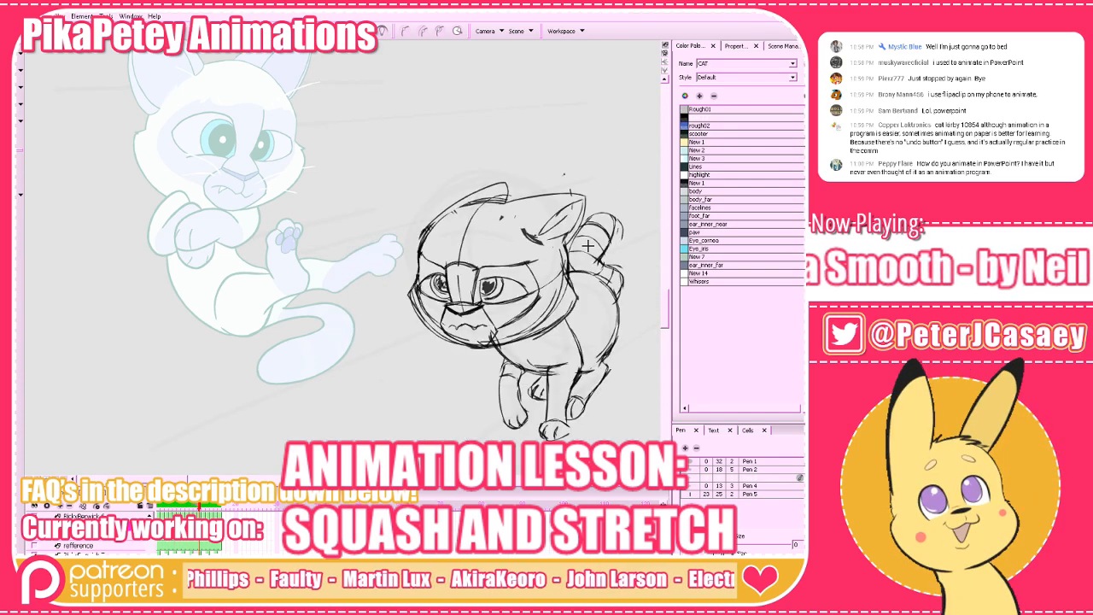
key("comma")
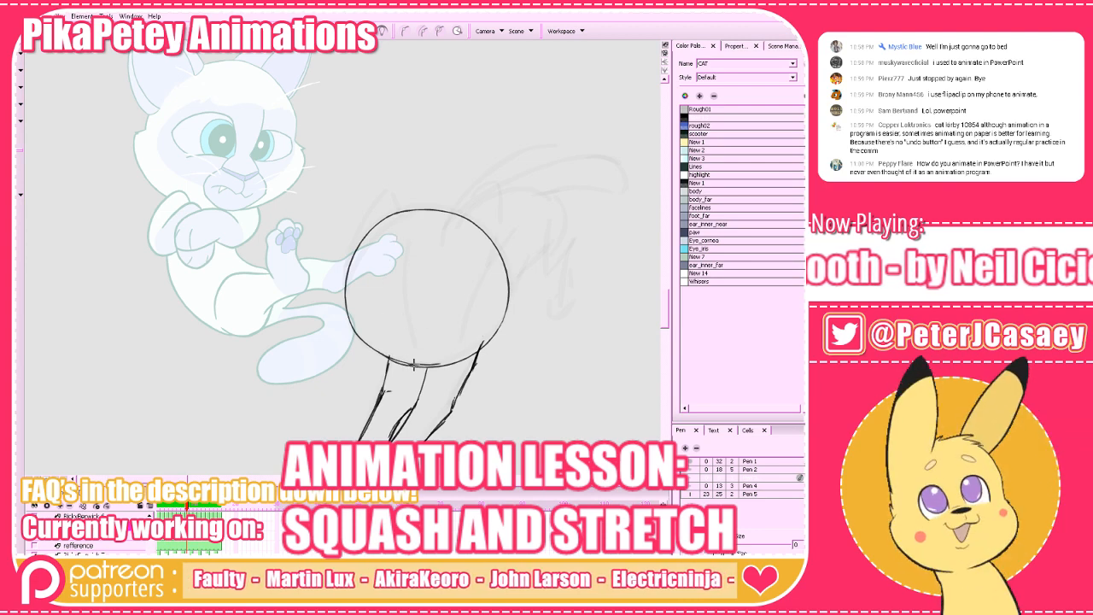
Draw a curved vertical centre line down the near side of the head circle, checking it against the next frame.
key("period")
key("comma")
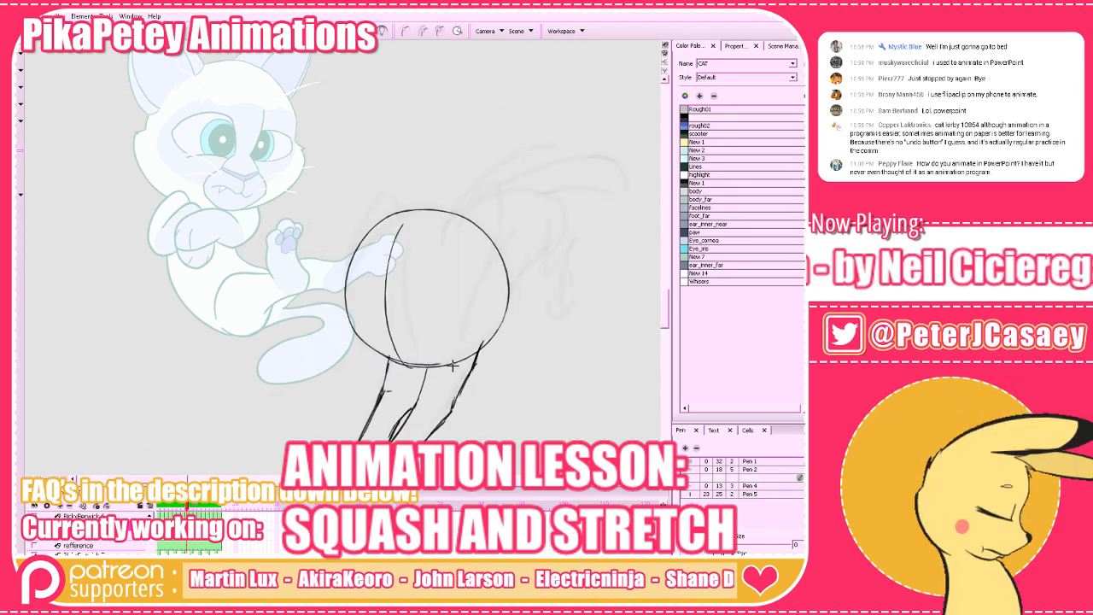
key("period")
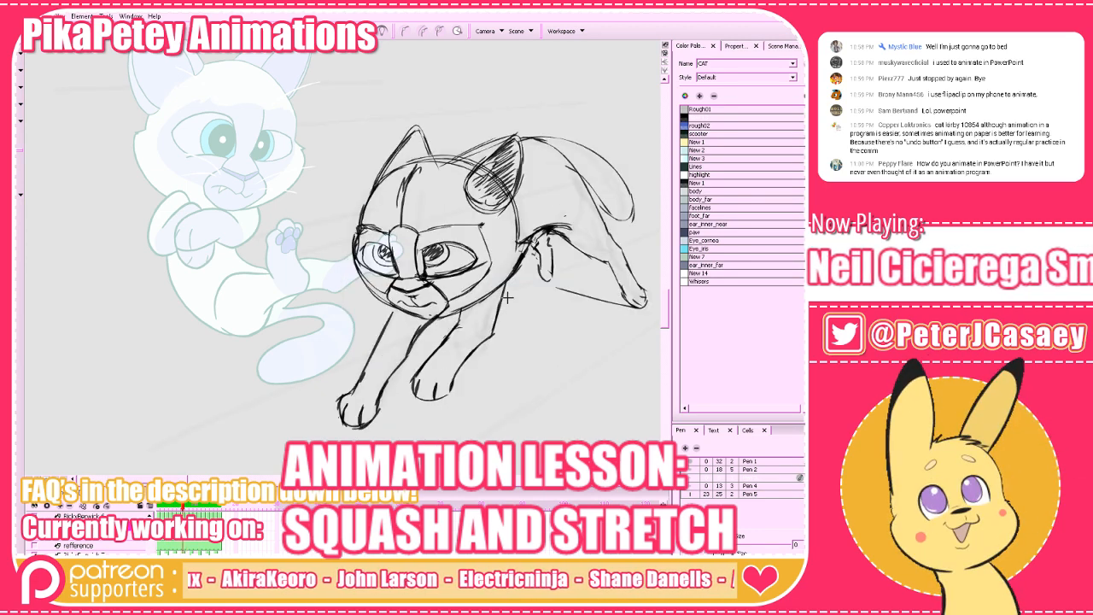
key("comma")
left_click_drag(346, 299, 498, 307)
key("ctrl+z")
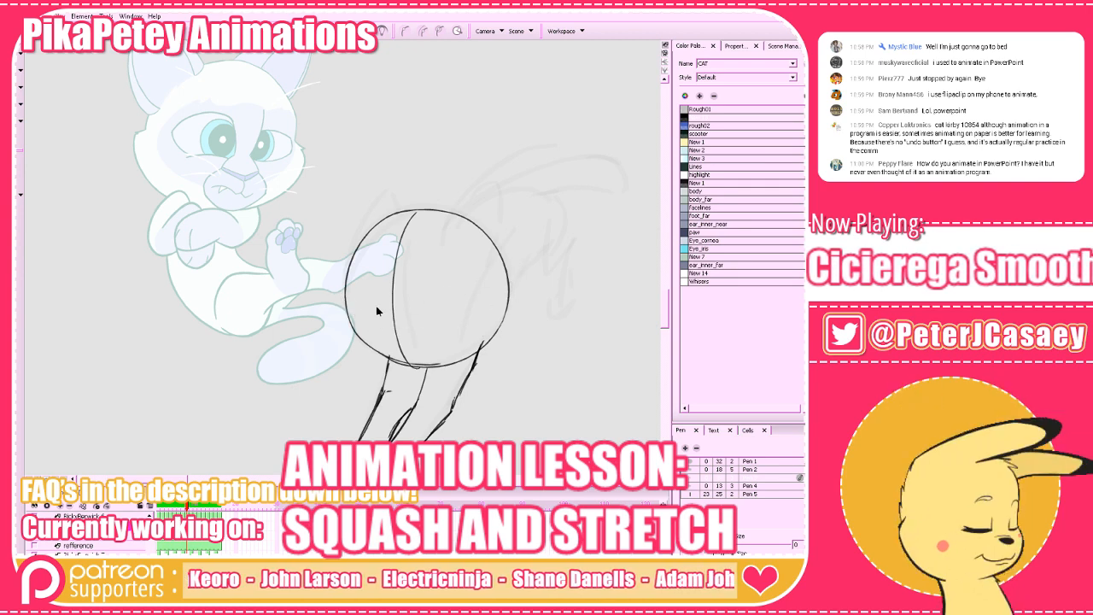
left_click_drag(344, 303, 509, 305)
key("period")
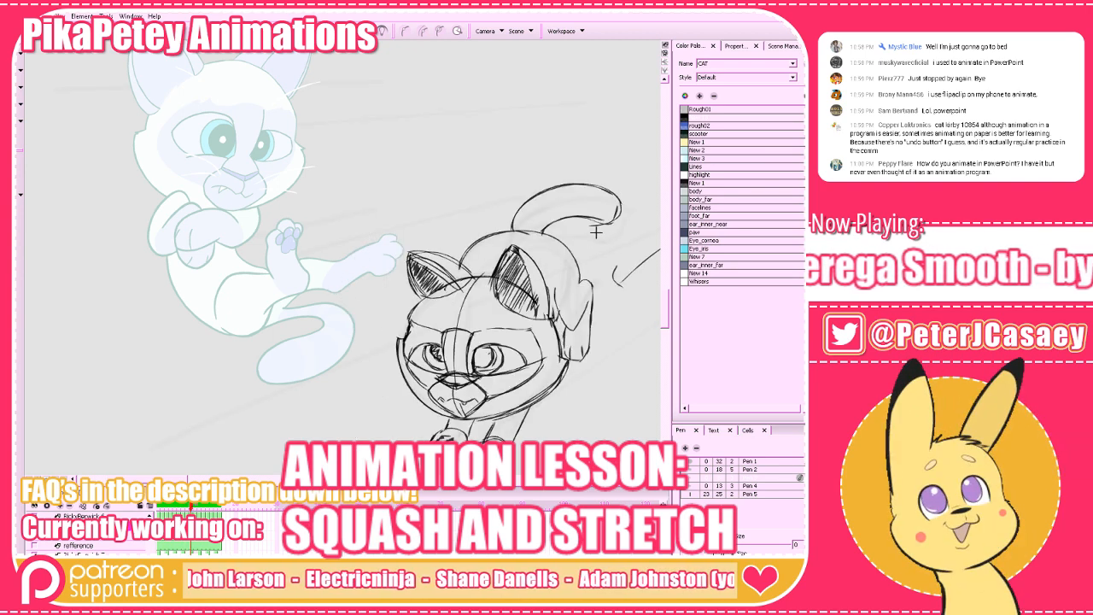
key("comma")
key("ctrl+z")
Draw a short, slightly curved horizontal guide low across the head's centre line and compare it with the previous frame.
mouse_move(351, 312)
left_mouse_down()
mouse_move(436, 311)
mouse_move(396, 322)
mouse_move(440, 321)
left_mouse_up()
key("ctrl+z")
key("comma")
key("period")
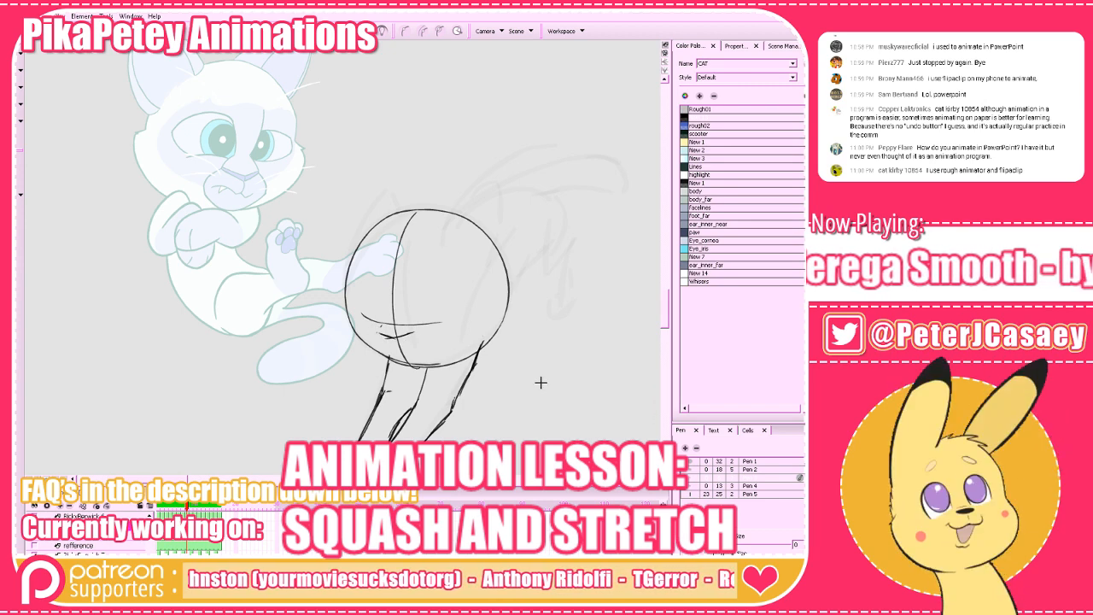
Draw a small diamond-shaped nose on the centre line just below the horizontal guide and compare it with the neighbouring frame.
key("comma")
key("period")
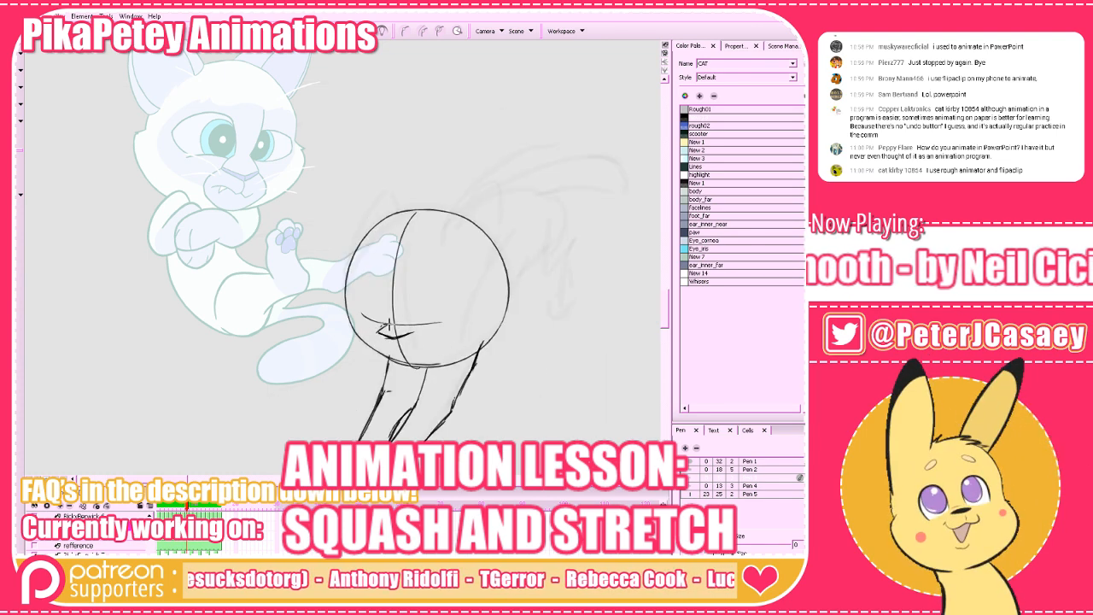
mouse_move(395, 333)
left_mouse_down()
mouse_move(411, 330)
mouse_move(377, 333)
left_mouse_up()
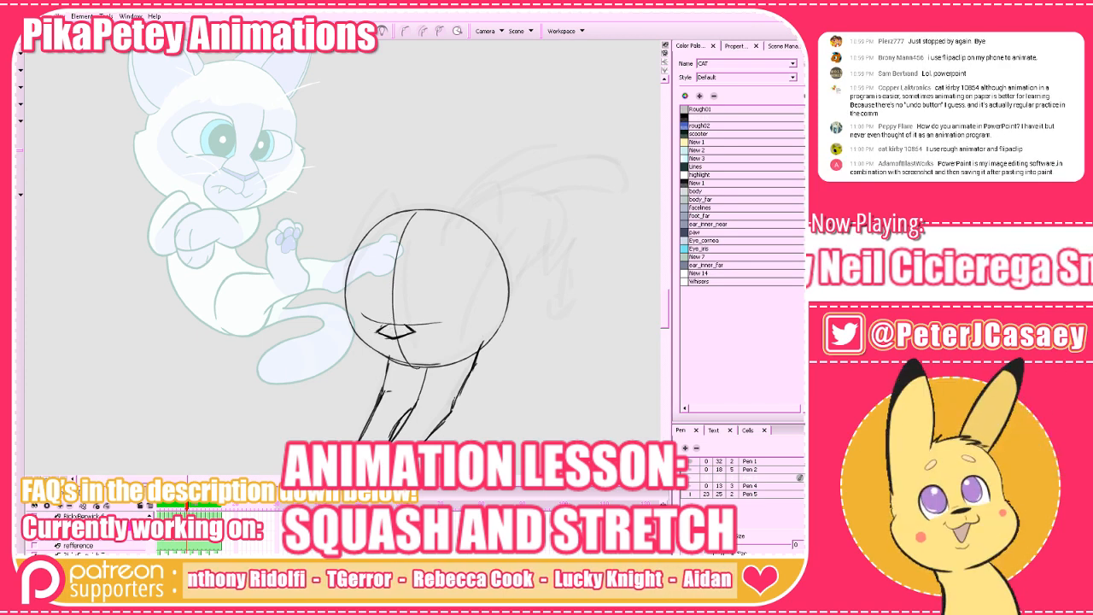
key("a")
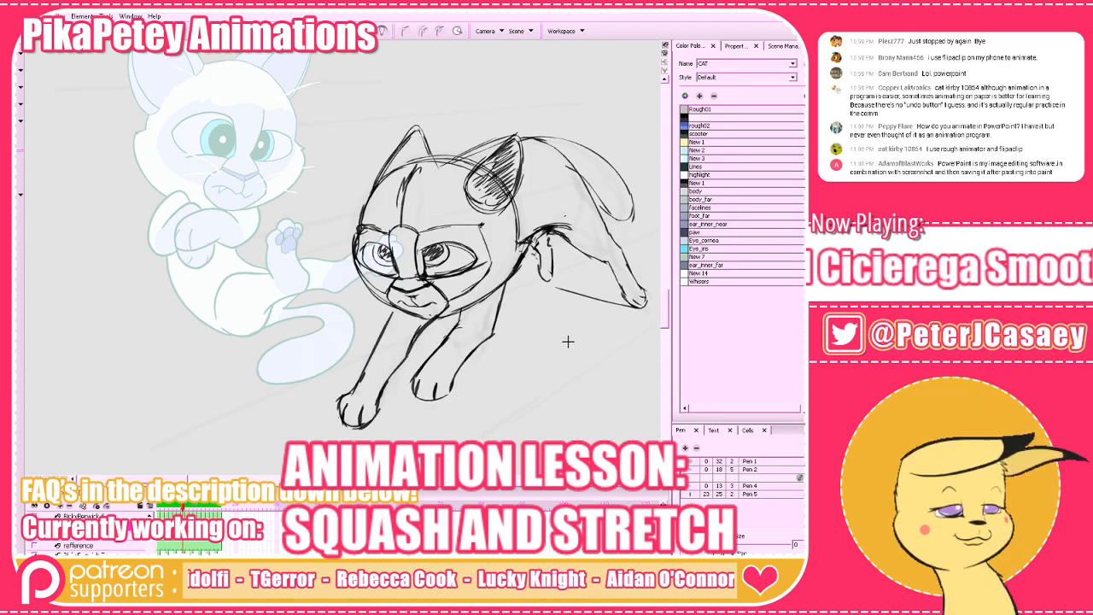
key("s")
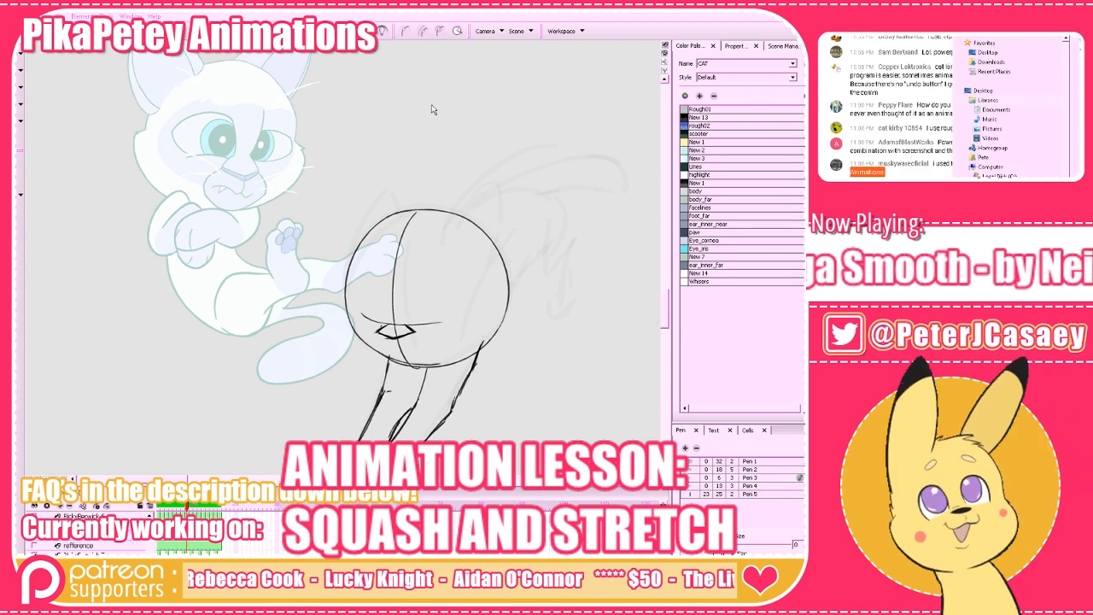
Switch to Windows Explorer and open the gif folder inside RickyBerwick, under 2017 on the TeraBite (K:) drive.
left_click_drag(433, 109, 450, 129)
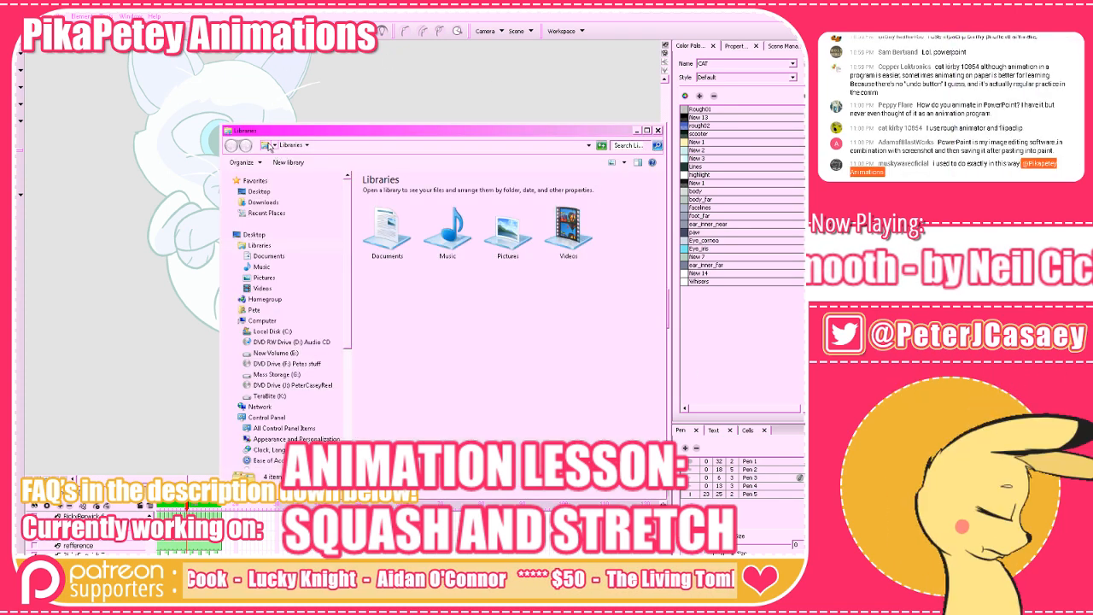
left_click(270, 146)
left_click(305, 202)
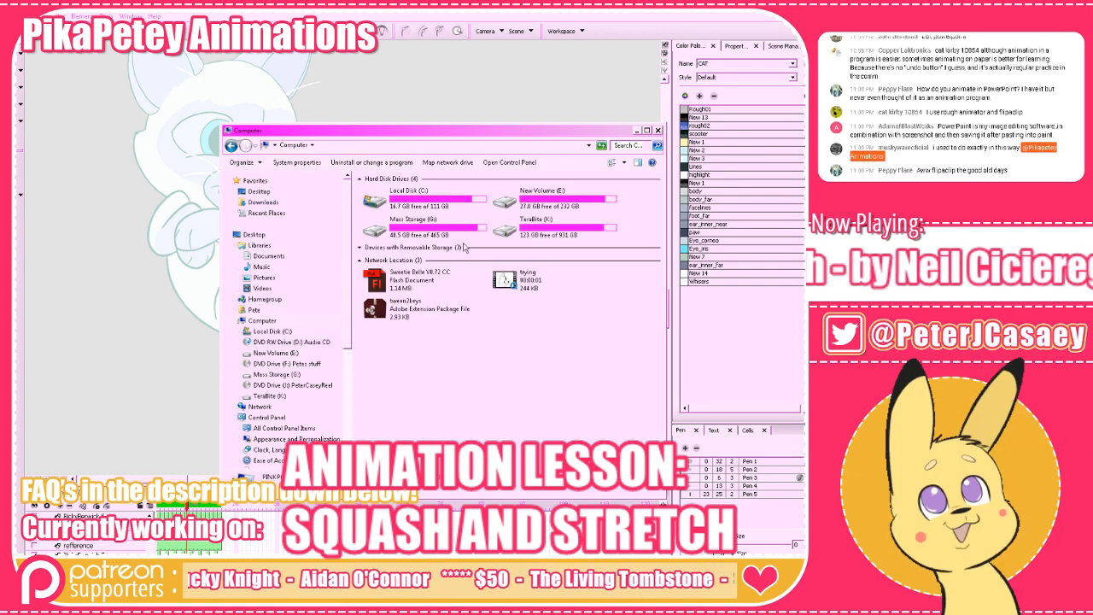
double_click(538, 223)
left_click_drag(408, 130, 351, 121)
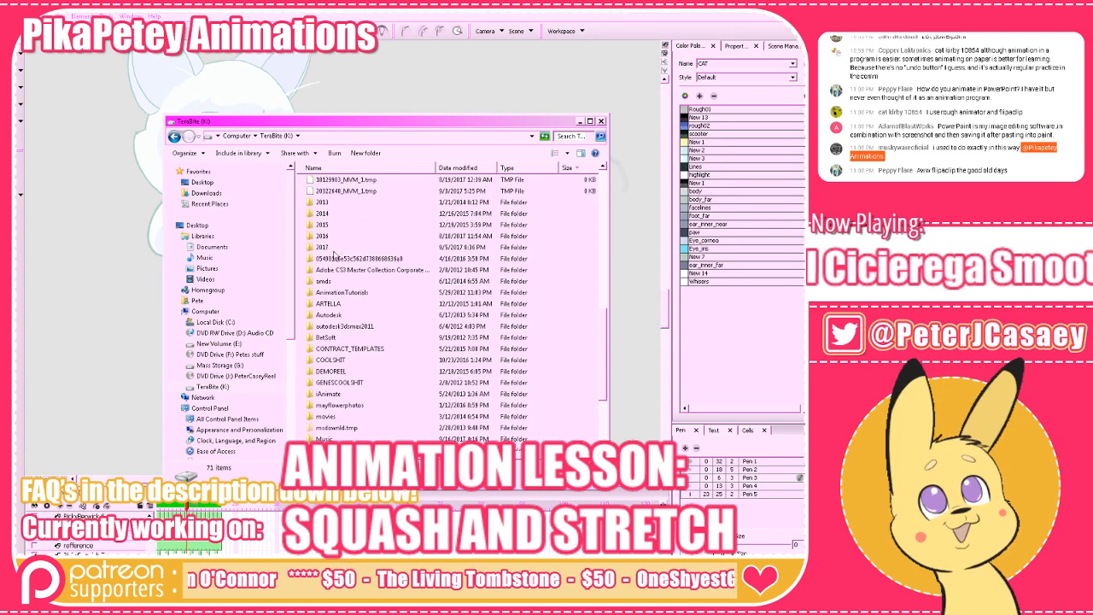
double_click(330, 249)
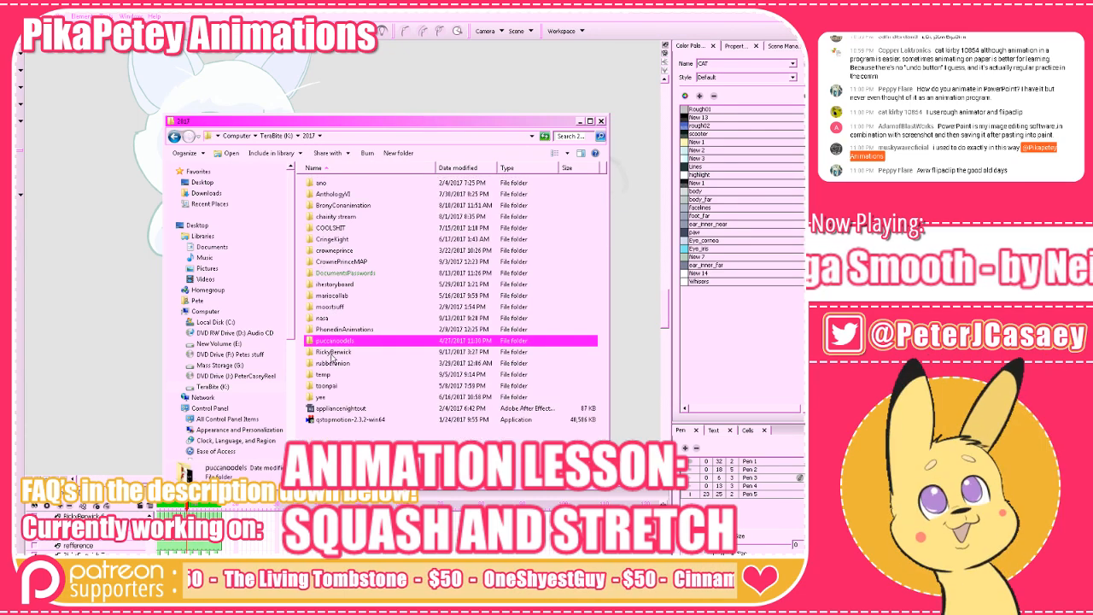
double_click(333, 351)
double_click(460, 200)
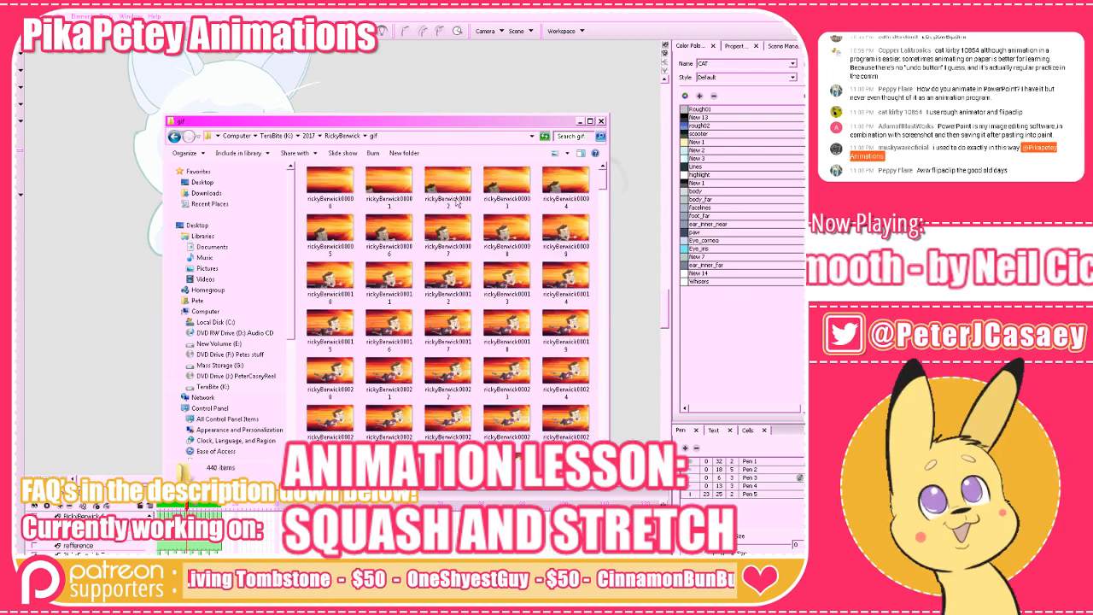
Show the folder's images as extra large icons, and reshape the window into a full-height single column of frames.
left_click(565, 153)
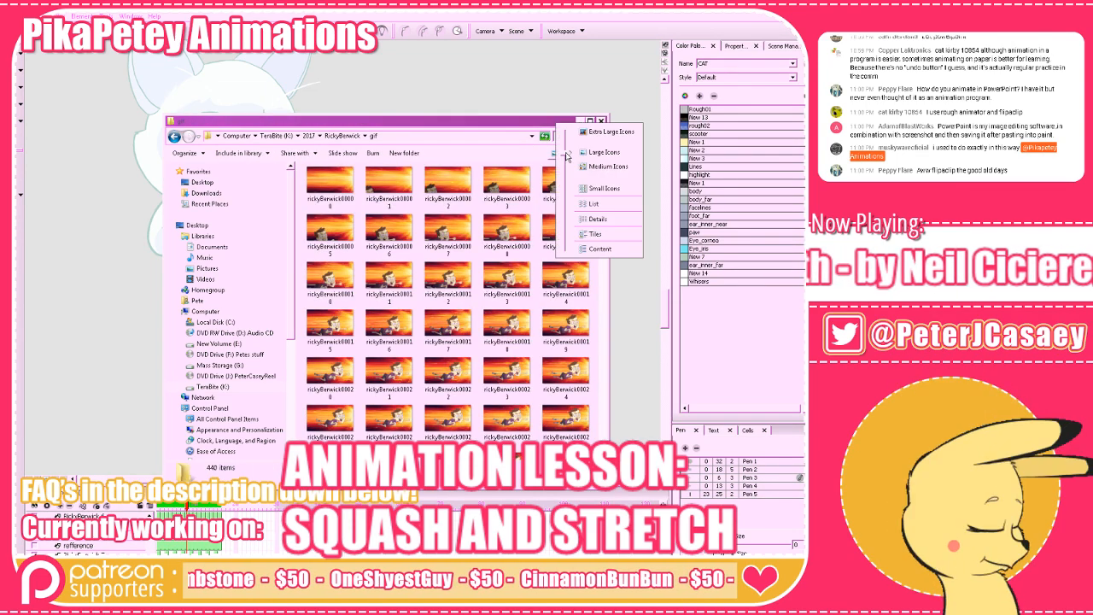
left_click(597, 135)
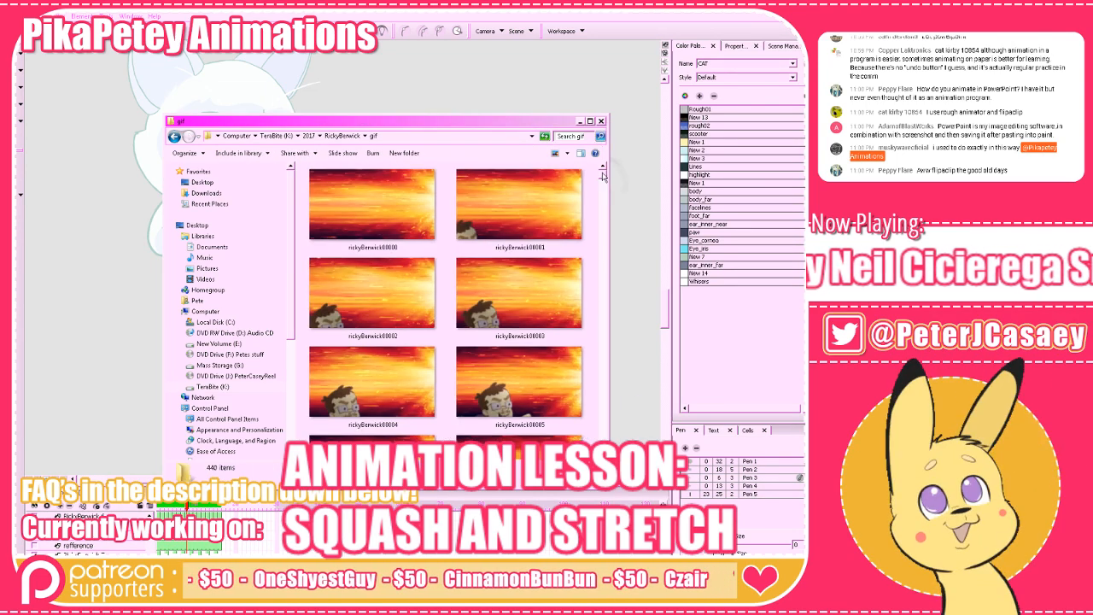
left_click_drag(519, 206, 482, 204)
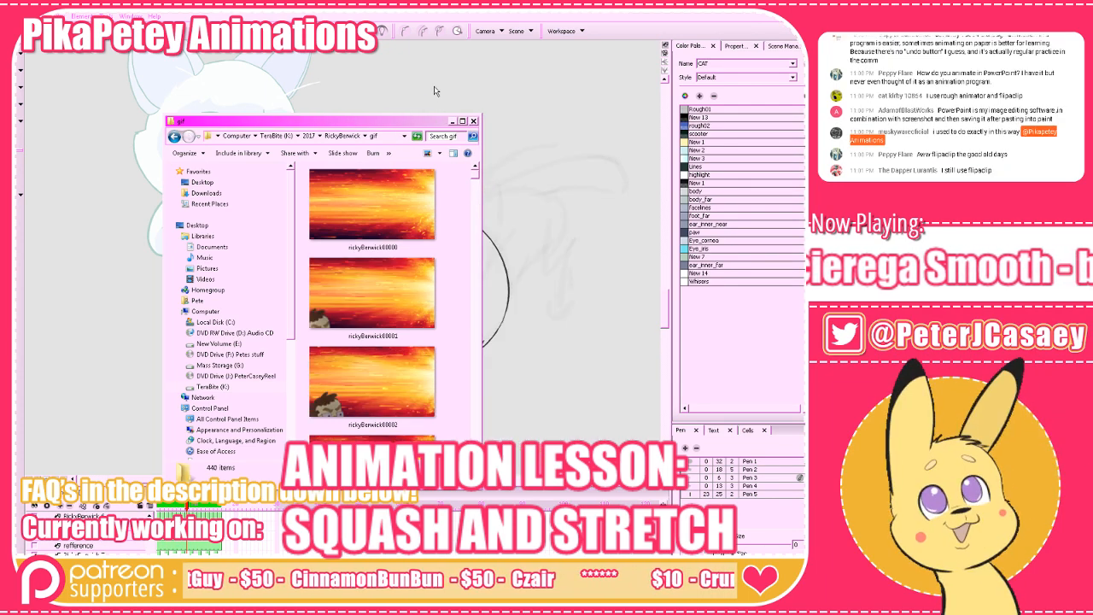
left_click_drag(407, 125, 464, 157)
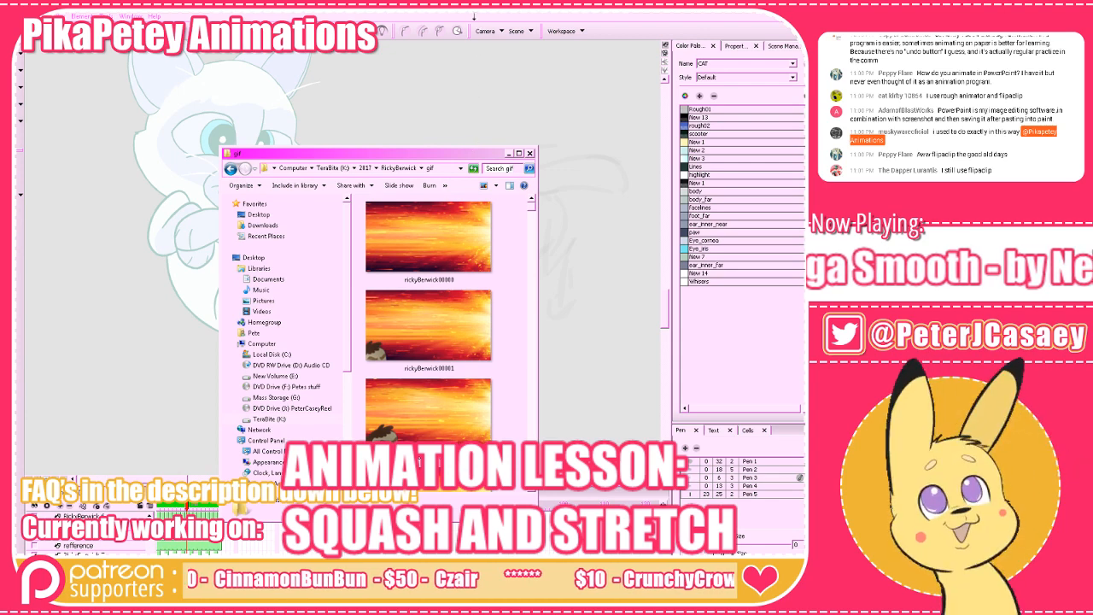
left_click_drag(474, 15, 474, 14)
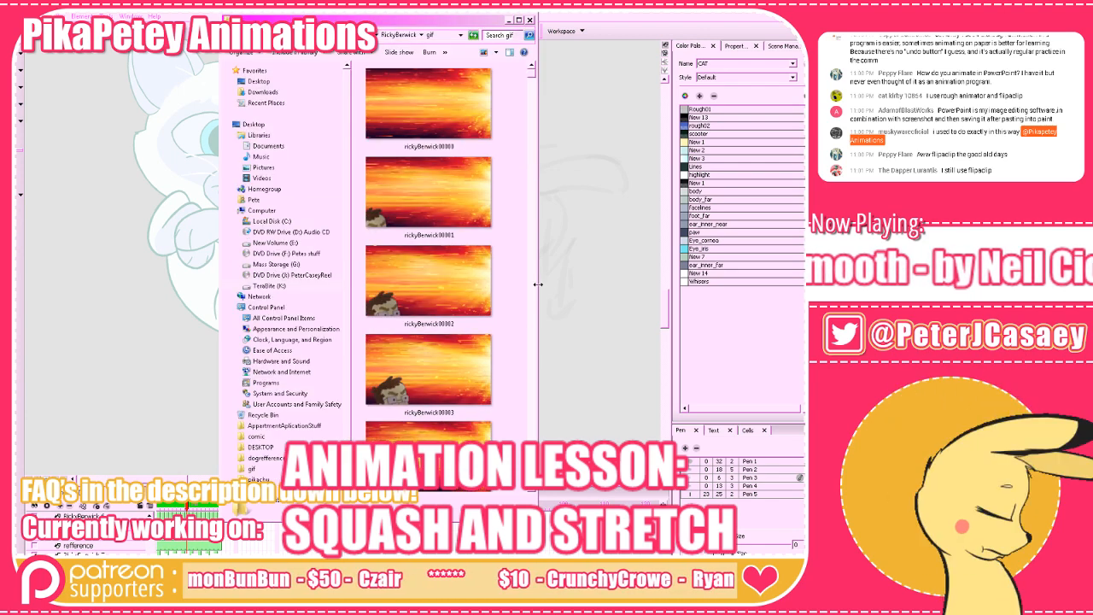
left_click(497, 53)
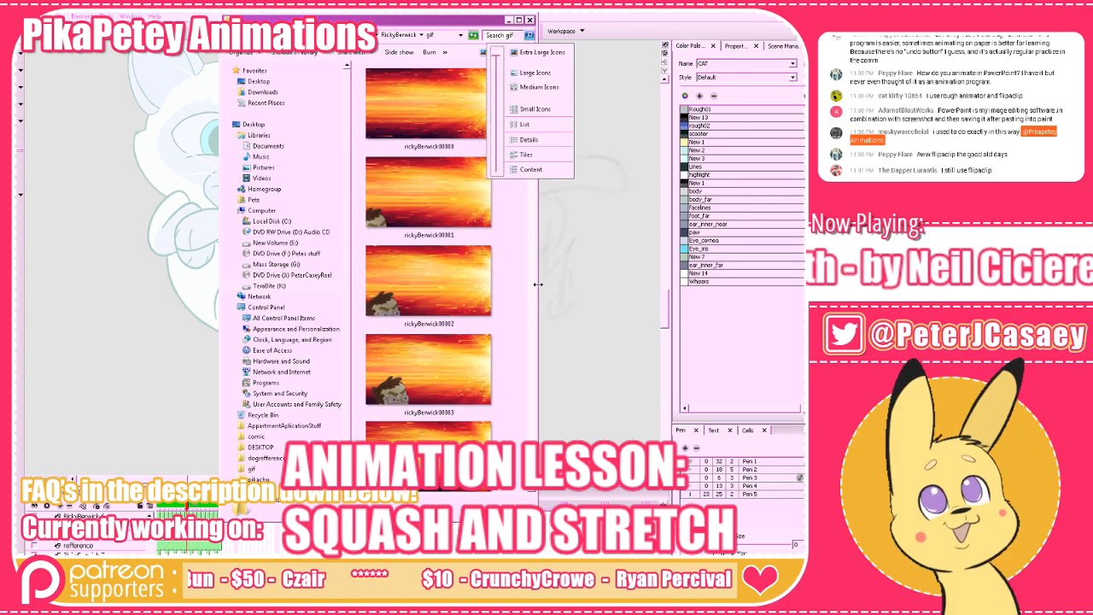
left_click(515, 224)
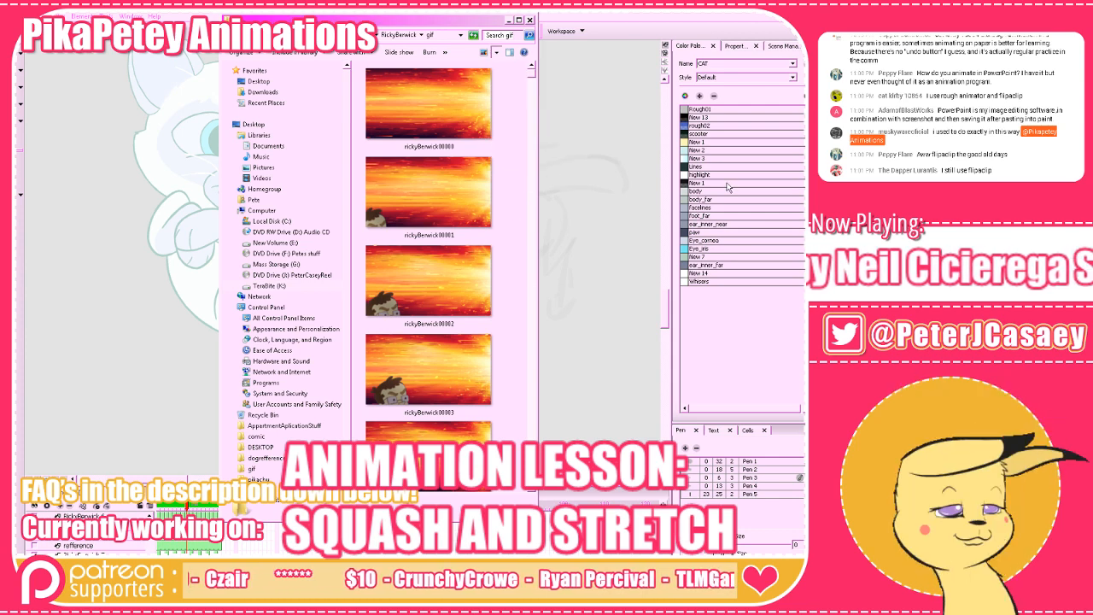
left_click(497, 53)
left_click(513, 204)
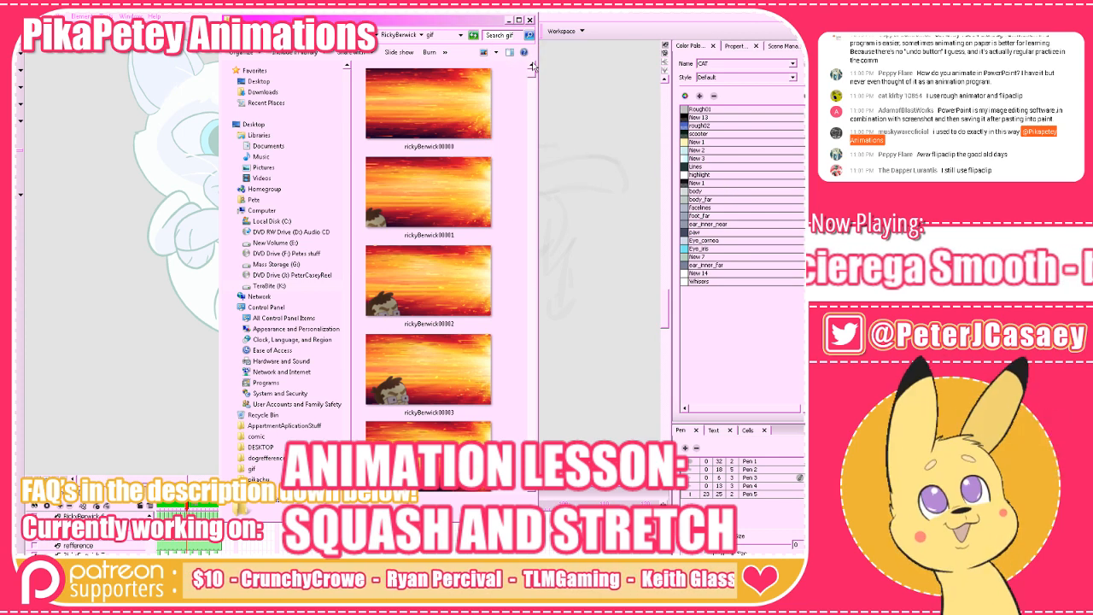
left_click(497, 53)
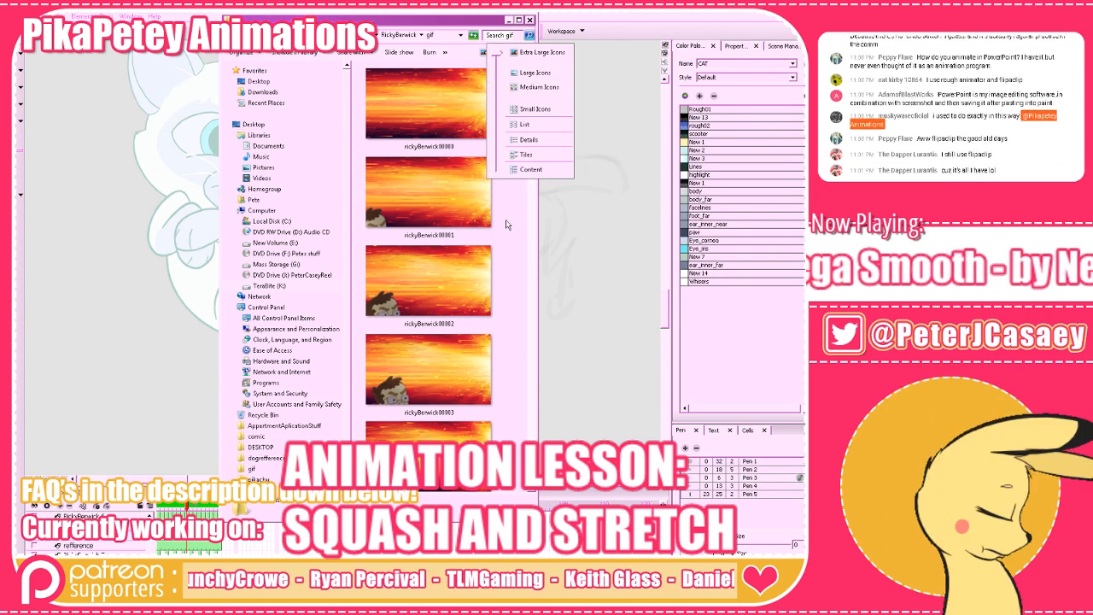
Run the selection rapidly down through the folder's images from the first ones to play the rendered frames forward like a flipbook.
left_click(485, 206)
key("Up")
key("Down")
key("Down")
key("Down")
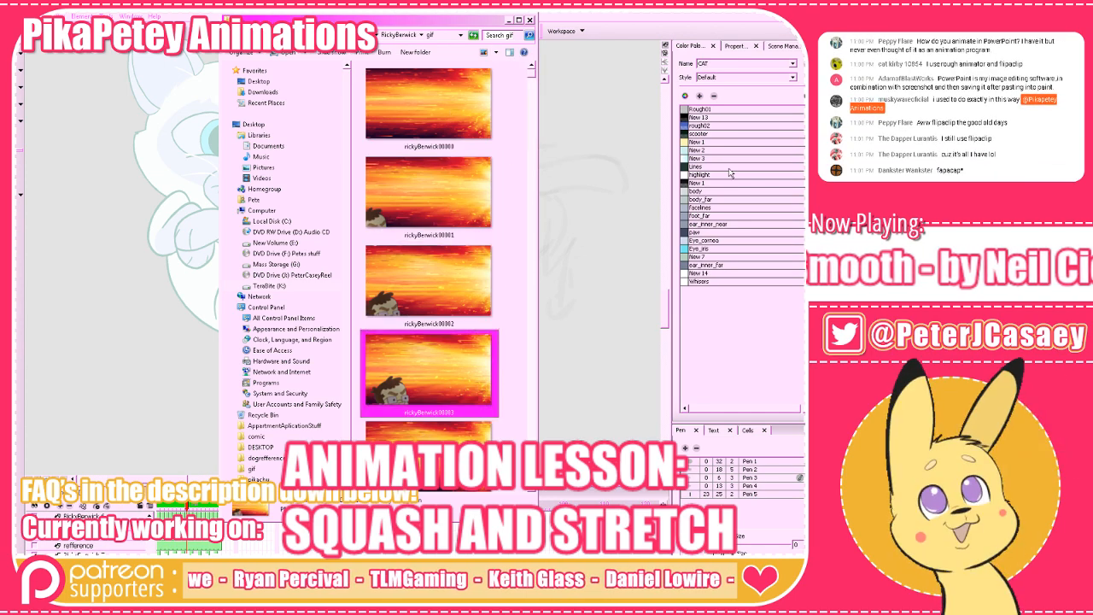
key("Down")
key("Down")
key("Down")
key("Down")
key("Down")
key("Down")
key("Down")
key("Down")
key("Down")
key("Down")
key("Down")
key("Down")
key("Down")
key("Down")
key("Down")
key("Down")
key("Down")
key("Down")
key("Down")
key("Down")
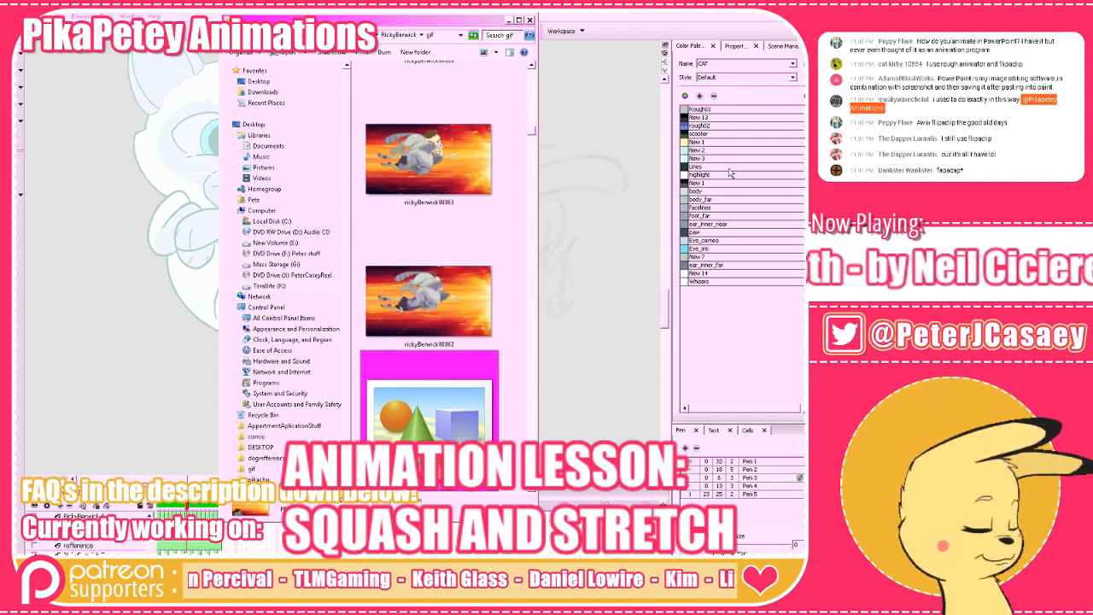
key("Down")
key("Down")
key("Down")
key("Down")
key("Down")
key("Down")
key("Down")
key("Down")
key("Down")
key("Down")
key("Down")
key("Down")
key("Down")
key("Down")
key("Down")
key("Down")
key("Down")
key("Down")
key("Down")
key("Down")
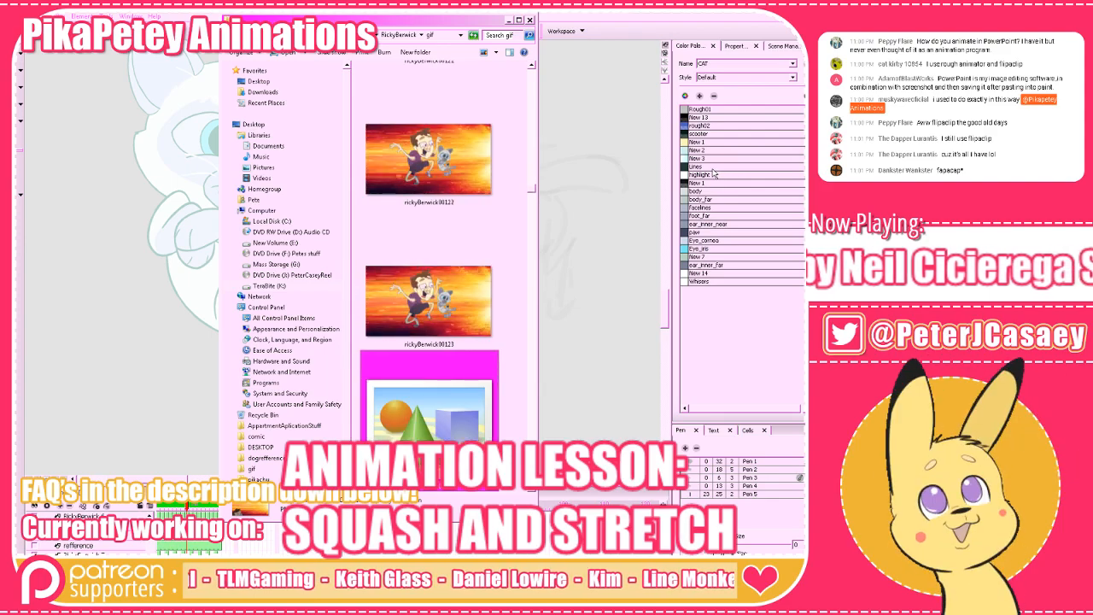
key("Down")
key("Down")
key("Down")
key("Down")
key("Down")
key("Down")
key("Down")
key("Down")
key("Down")
key("Down")
key("Down")
key("Down")
key("Down")
key("Down")
key("Down")
key("Down")
key("Down")
key("Down")
key("Down")
key("Down")
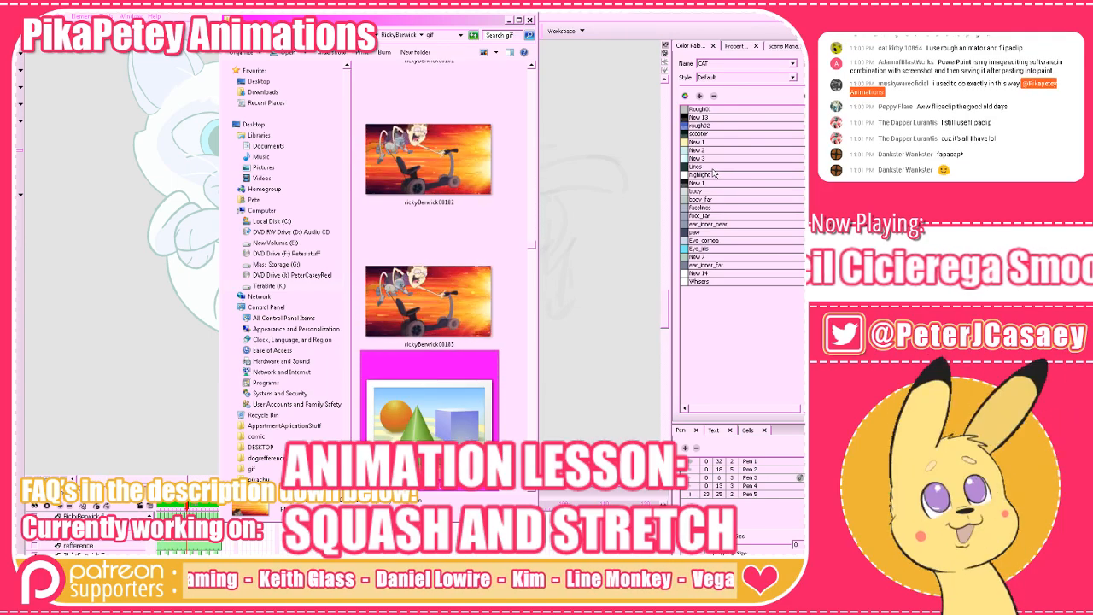
key("Down")
key("Down")
key("Down")
key("Down")
key("Down")
key("Down")
key("Down")
key("Down")
key("Down")
key("Down")
key("Down")
key("Down")
key("Down")
key("Down")
key("Down")
key("Down")
key("Down")
key("Down")
key("Down")
key("Down")
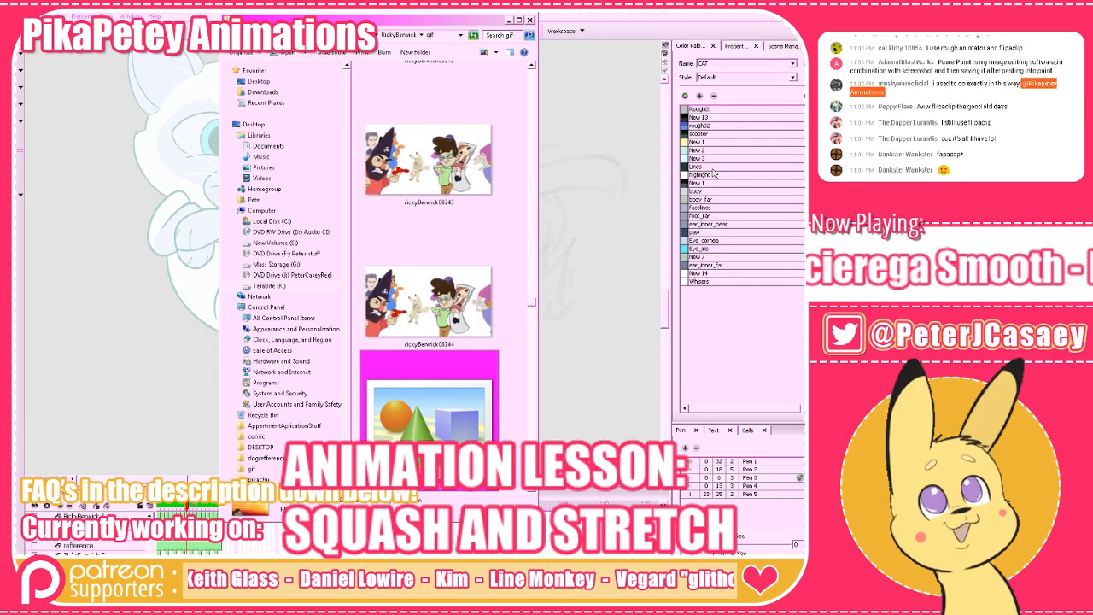
key("Down")
key("Down")
key("Down")
key("Down")
key("Down")
key("Down")
key("Down")
key("Down")
key("Down")
key("Down")
key("Down")
key("Down")
key("Down")
key("Down")
key("Down")
key("Down")
key("Down")
key("Down")
key("Down")
key("Down")
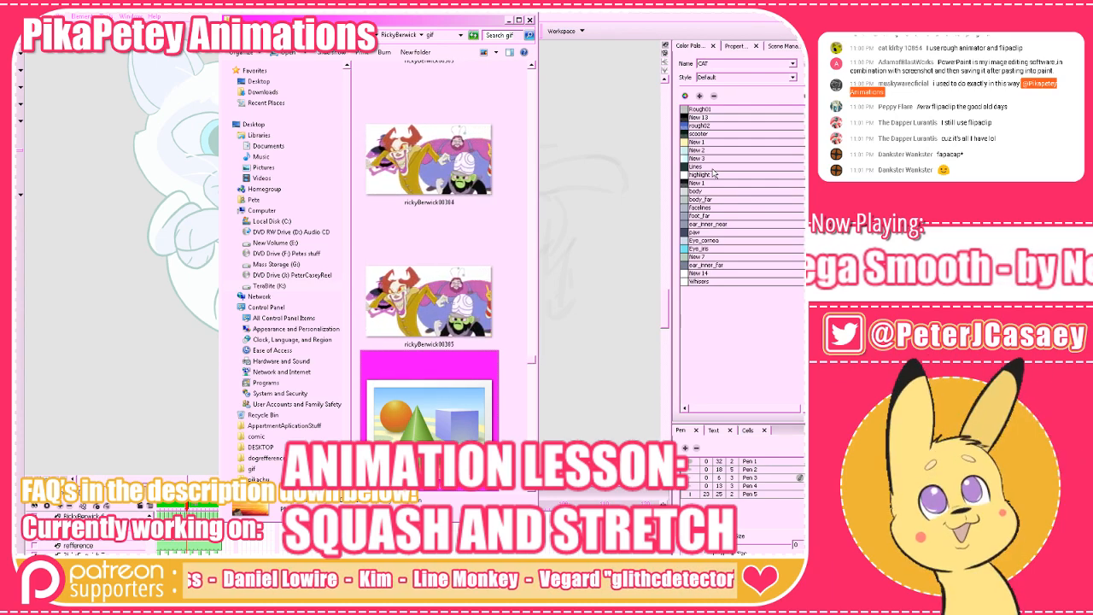
key("Down")
key("Down")
key("Down")
key("Down")
key("Down")
key("Down")
key("Down")
key("Down")
key("Down")
key("Down")
key("Down")
key("Down")
key("Down")
key("Down")
key("Down")
key("Down")
key("Down")
key("Down")
key("Down")
key("Down")
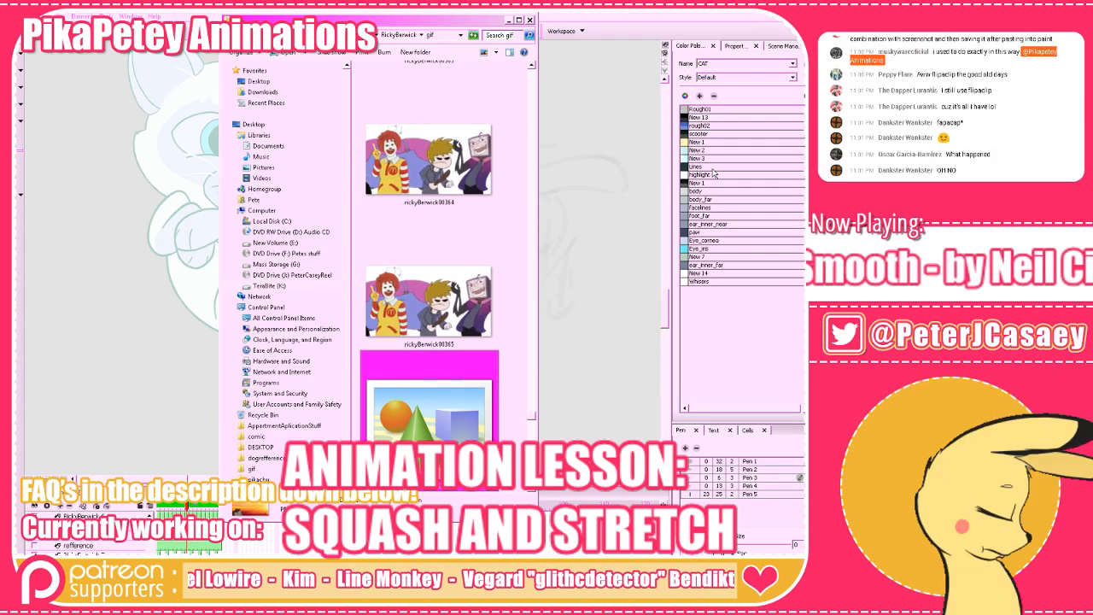
key("Down")
key("Down")
key("Down")
key("Down")
key("Down")
key("Down")
key("Down")
key("Down")
key("Down")
key("Down")
key("Down")
key("Down")
key("Down")
key("Down")
key("Down")
key("Down")
key("Down")
key("Down")
key("Down")
key("Down")
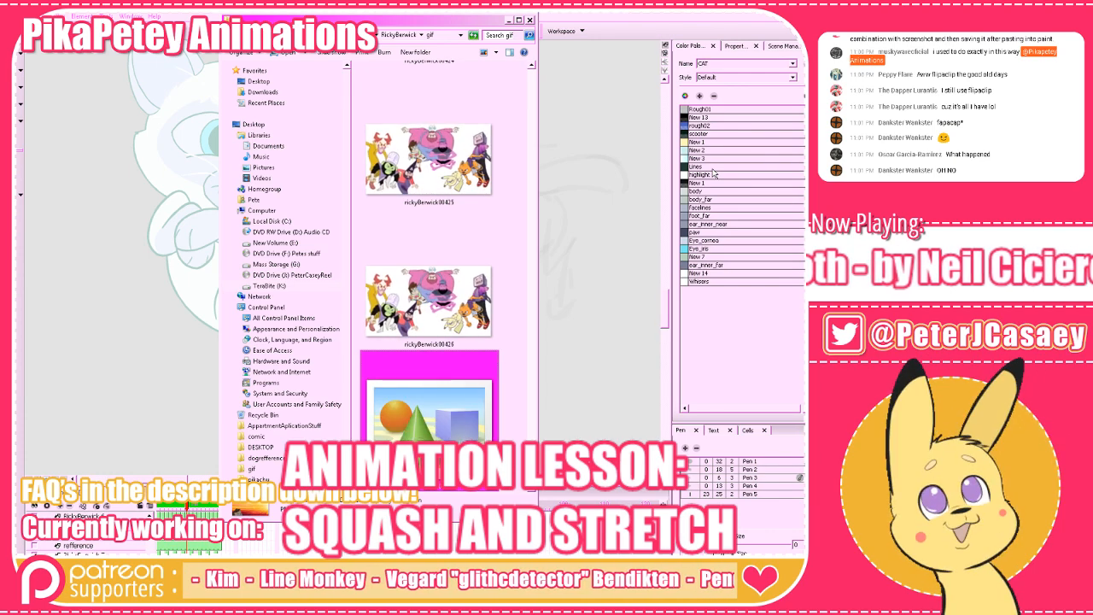
key("Down")
key("Down")
key("Down")
key("Down")
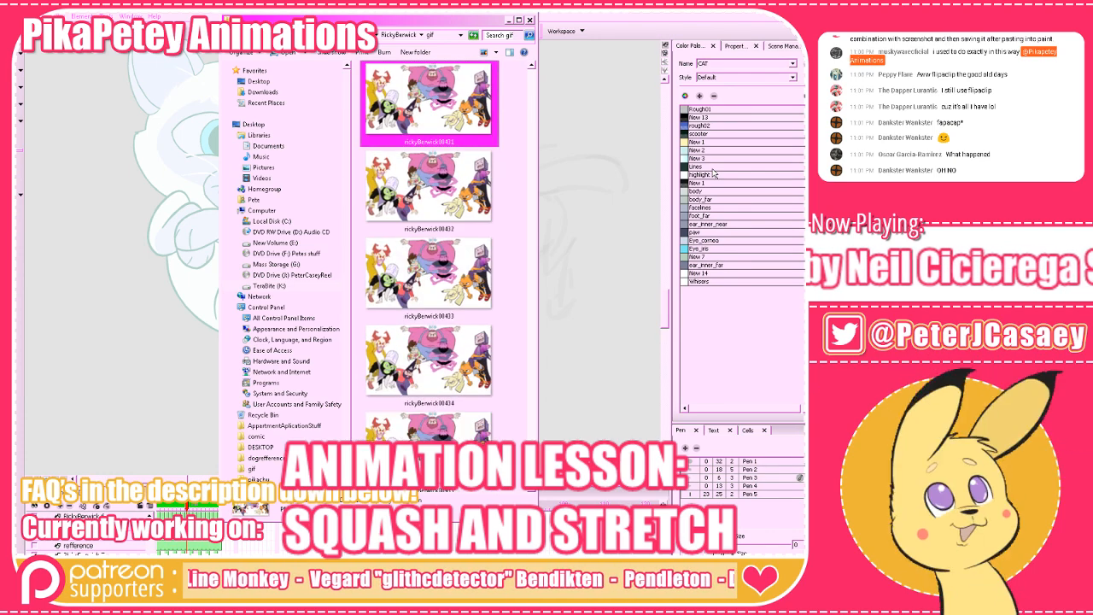
Run the selection rapidly back up to the folder's first image to play the rendered frames in reverse.
key("Up")
key("Up")
key("Up")
key("Up")
key("Up")
key("Up")
key("Up")
key("Up")
key("Up")
key("Up")
key("Up")
key("Up")
key("Up")
key("Up")
key("Up")
key("Up")
key("Up")
key("Up")
key("Up")
key("Up")
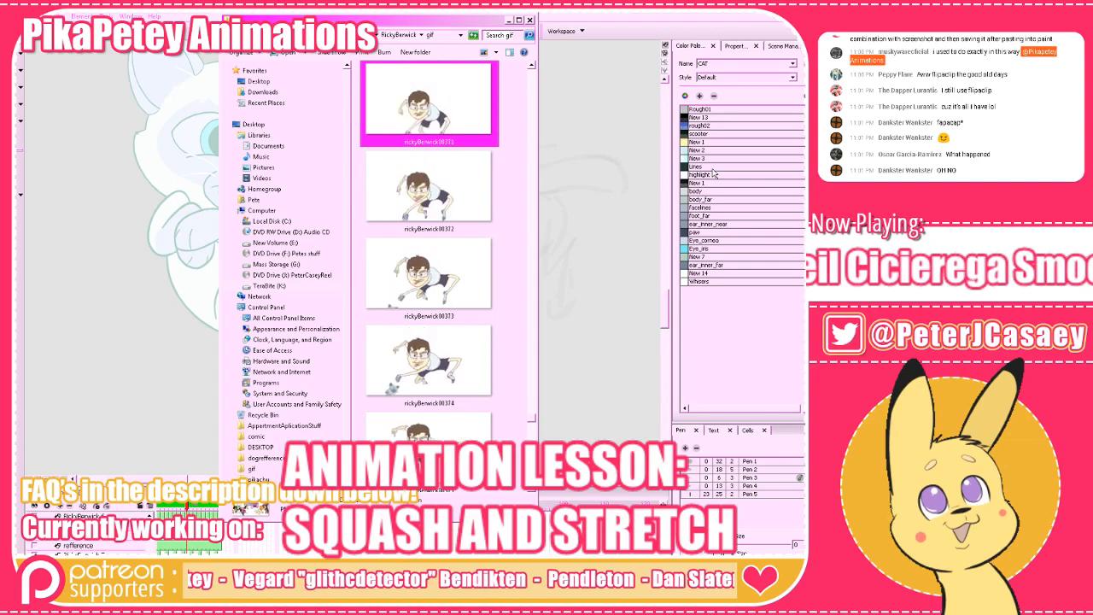
key("Up")
key("Up")
key("Up")
key("Up")
key("Up")
key("Up")
key("Up")
key("Up")
key("Up")
key("Up")
key("Up")
key("Up")
key("Up")
key("Up")
key("Up")
key("Up")
key("Up")
key("Up")
key("Up")
key("Up")
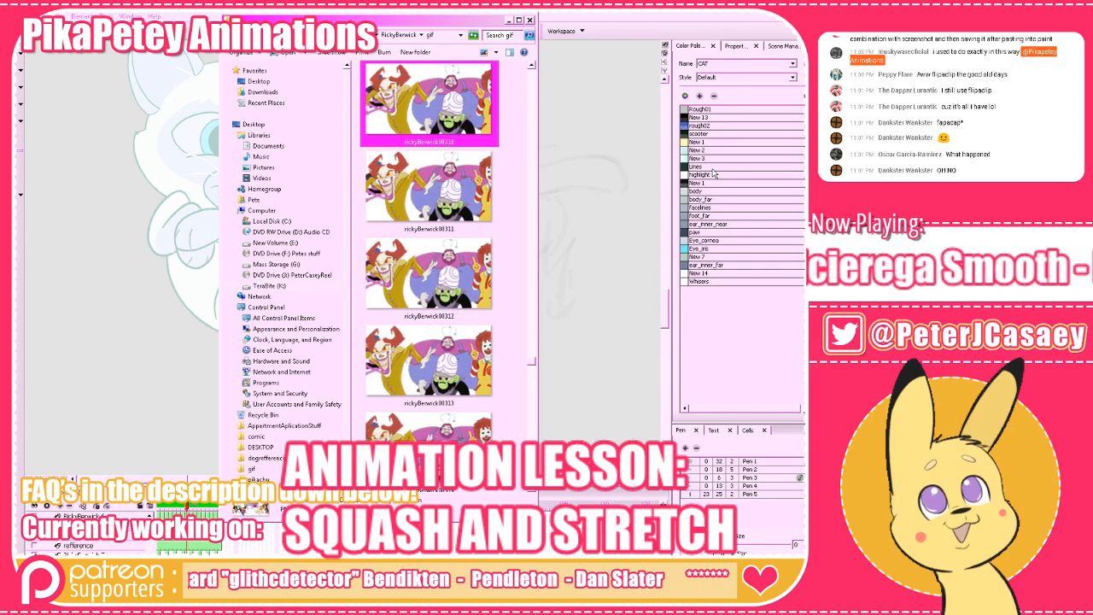
key("Up")
key("Up")
key("Up")
key("Up")
key("Up")
key("Up")
key("Up")
key("Up")
key("Up")
key("Up")
key("Up")
key("Up")
key("Up")
key("Up")
key("Up")
key("Up")
key("Up")
key("Up")
key("Up")
key("Up")
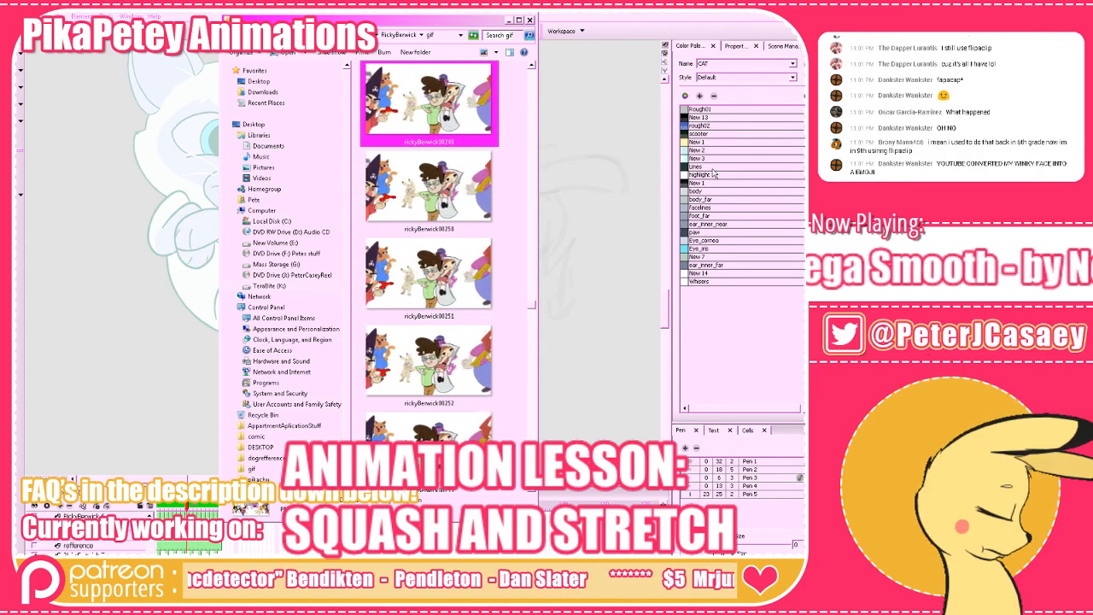
key("Up")
key("Up")
key("Up")
key("Up")
key("Up")
key("Up")
key("Up")
key("Up")
key("Up")
key("Up")
key("Up")
key("Up")
key("Up")
key("Up")
key("Up")
key("Up")
key("Up")
key("Up")
key("Up")
key("Up")
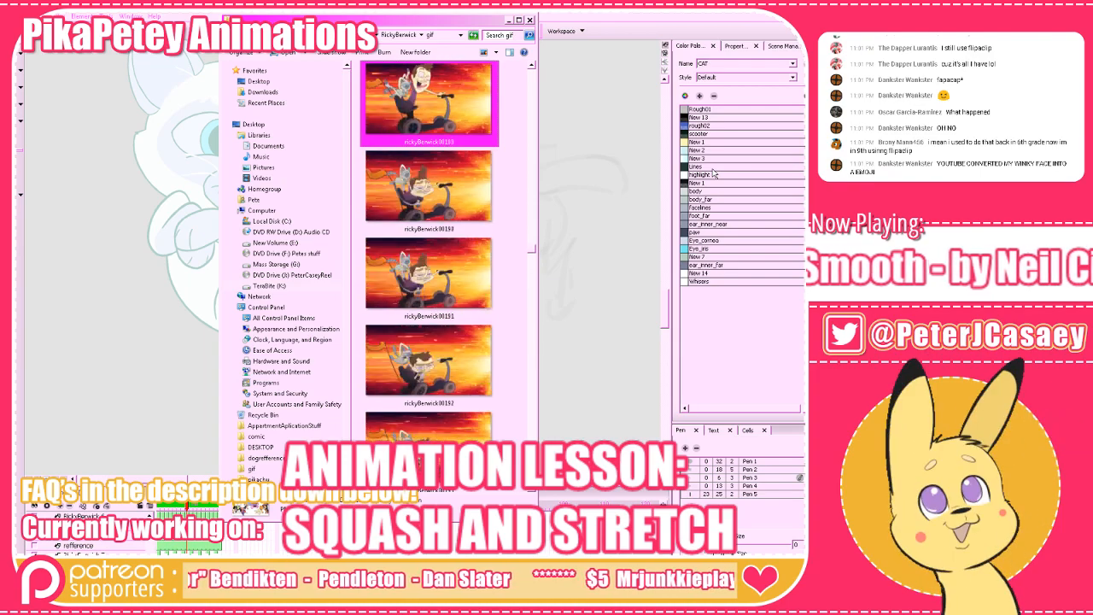
key("Up")
key("Up")
key("Up")
key("Up")
key("Up")
key("Up")
key("Up")
key("Up")
key("Up")
key("Up")
key("Up")
key("Up")
key("Up")
key("Up")
key("Up")
key("Up")
key("Up")
key("Up")
key("Up")
key("Up")
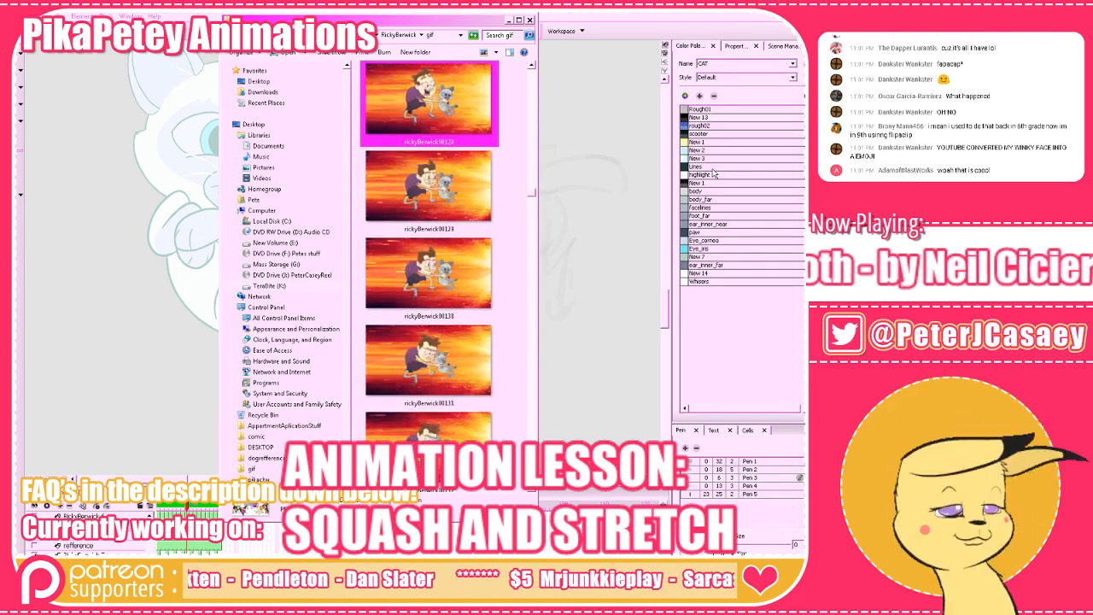
key("Up")
key("Up")
key("Up")
key("Up")
key("Up")
key("Up")
key("Up")
key("Up")
key("Up")
key("Up")
key("Up")
key("Up")
key("Up")
key("Up")
key("Up")
key("Up")
key("Up")
key("Up")
key("Up")
key("Up")
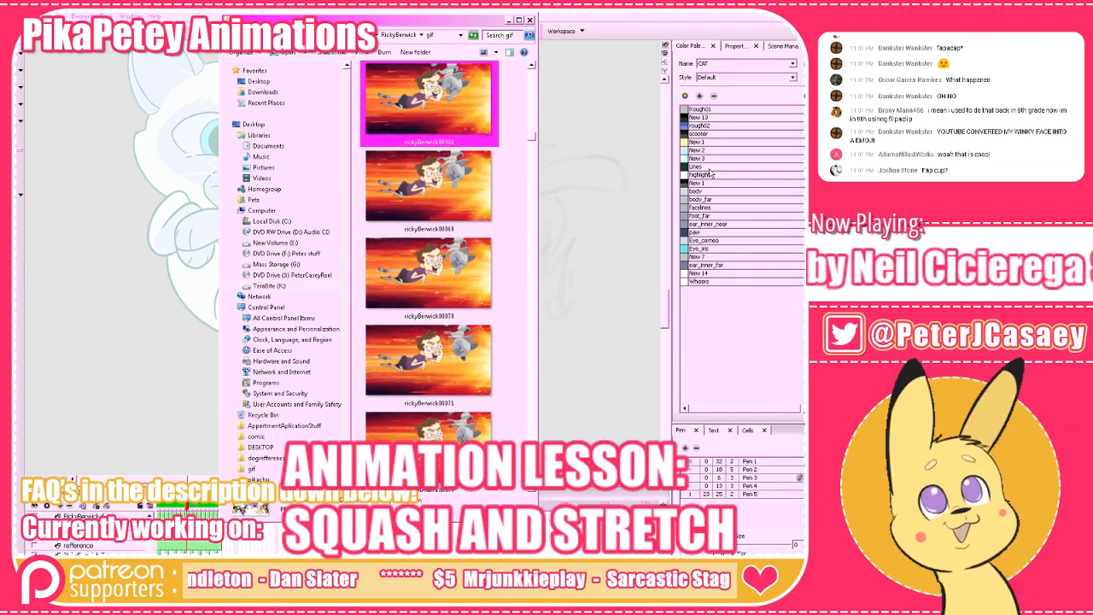
key("Up")
key("Up")
key("Up")
key("Up")
key("Up")
key("Up")
key("Up")
key("Up")
key("Up")
key("Up")
key("Up")
key("Up")
key("Up")
key("Up")
key("Up")
key("Up")
key("Up")
key("Up")
key("Up")
key("Up")
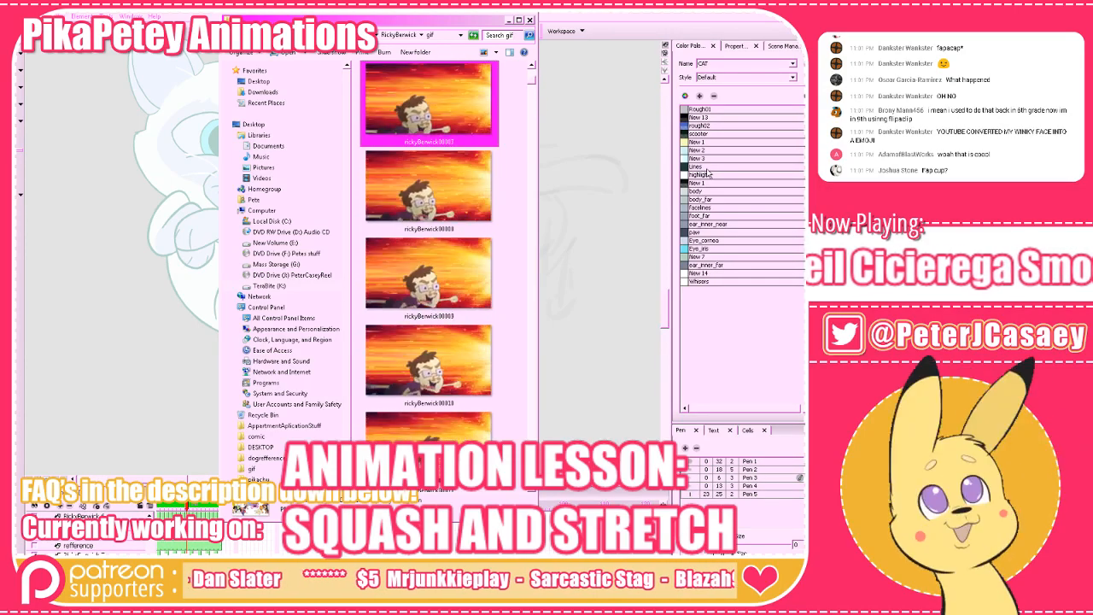
key("Up")
key("Up")
key("Up")
key("Up")
key("Up")
key("Up")
key("Up")
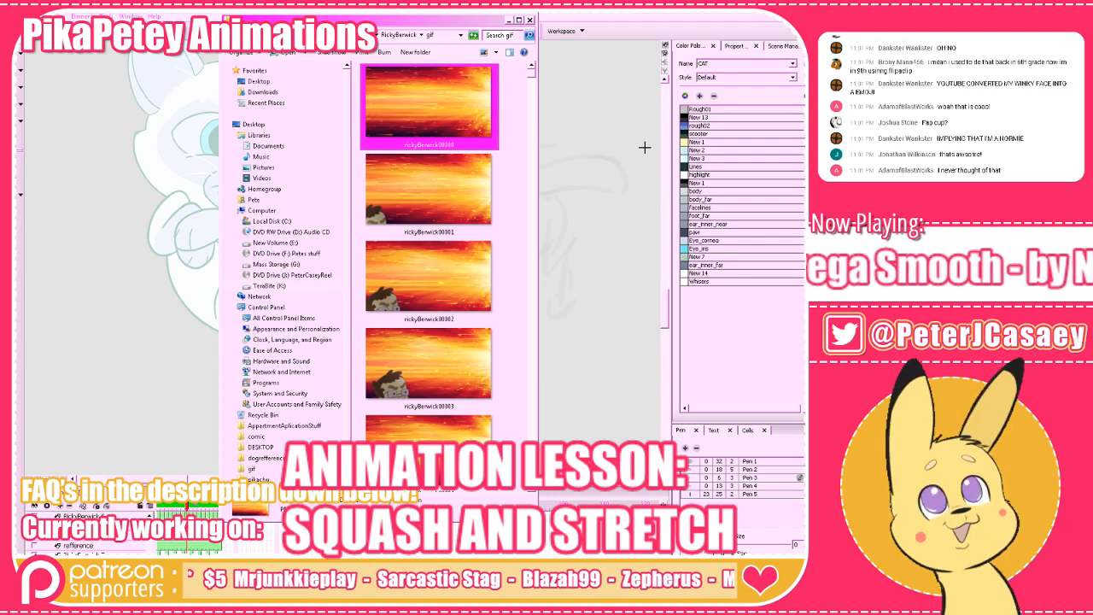
Minimize the folder window to return to the cat drawing and compare the current frame with the previous one.
left_click(508, 19)
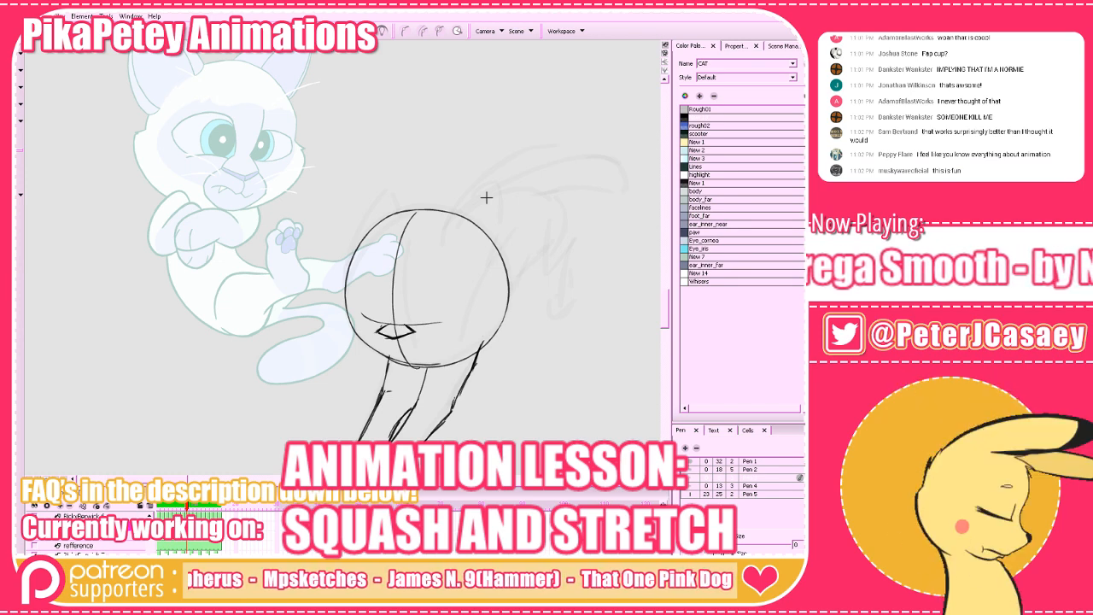
key("comma")
key("comma")
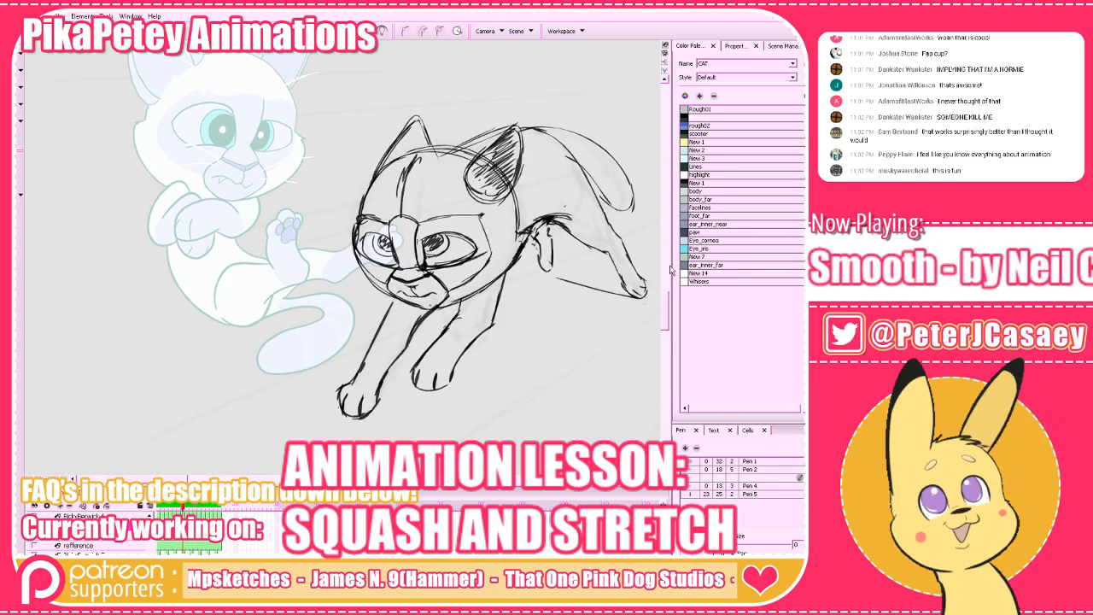
key("period")
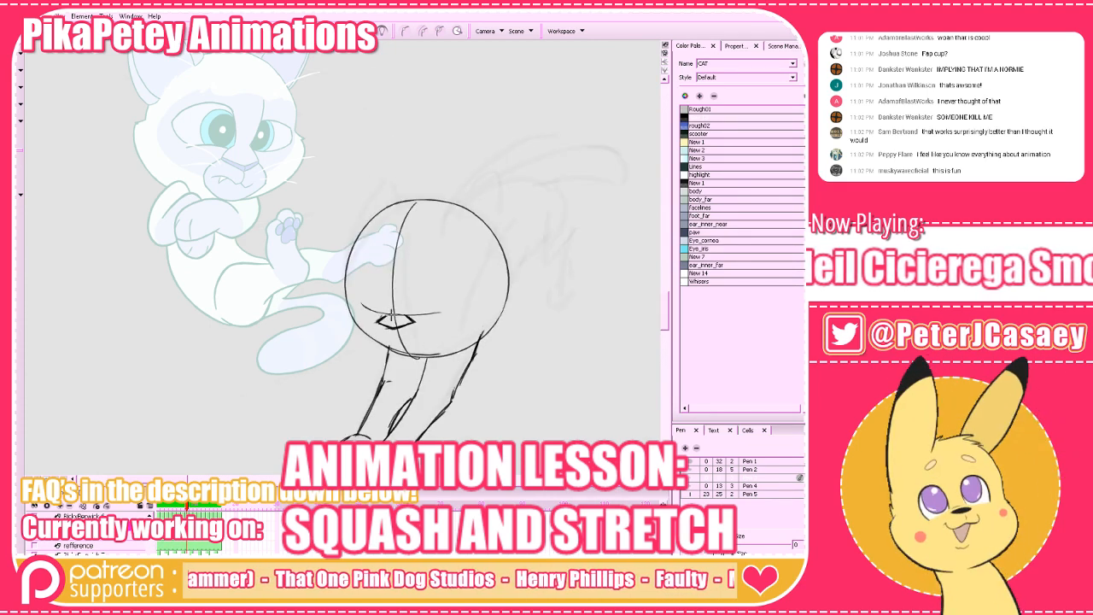
Draw the muzzle outline and frowning mouth around the diamond nose, repeatedly comparing them with the previous frame.
key("comma")
key("period")
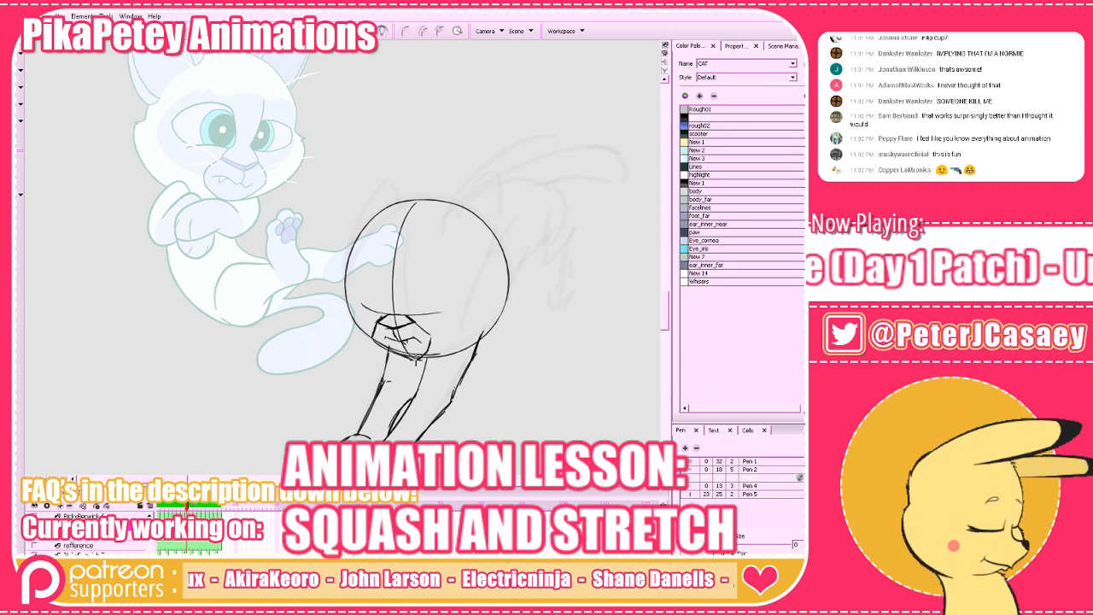
key("comma")
key("period")
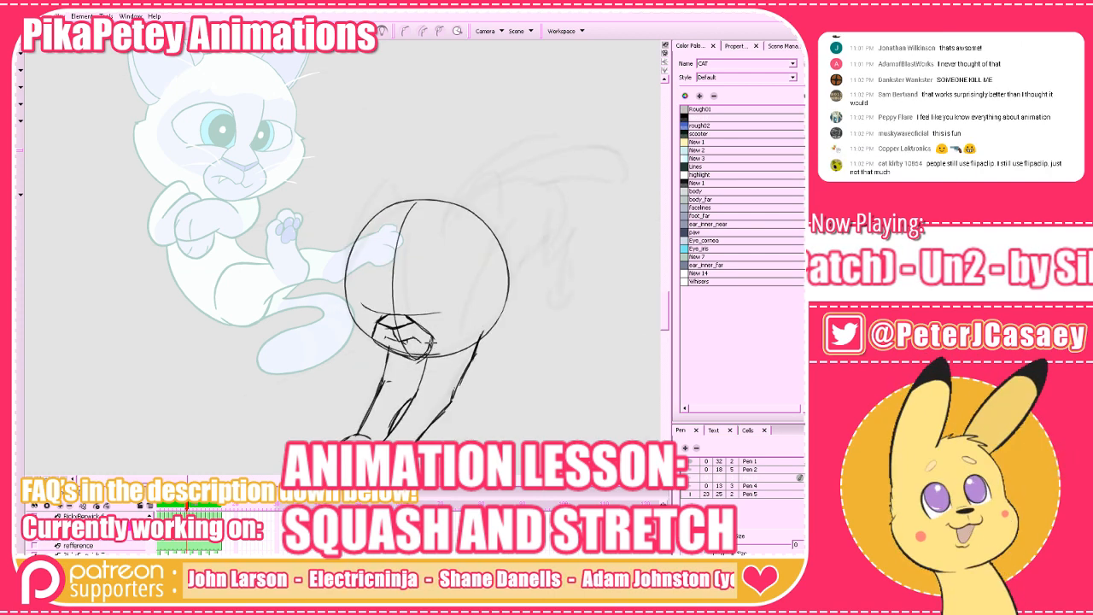
key("comma")
key("period")
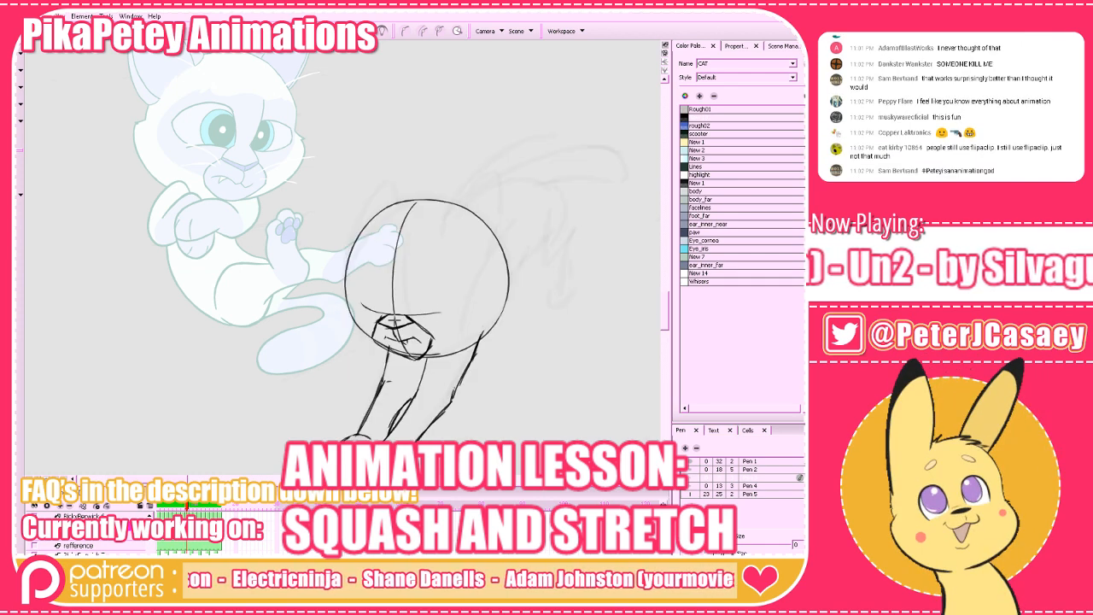
key("comma")
key("period")
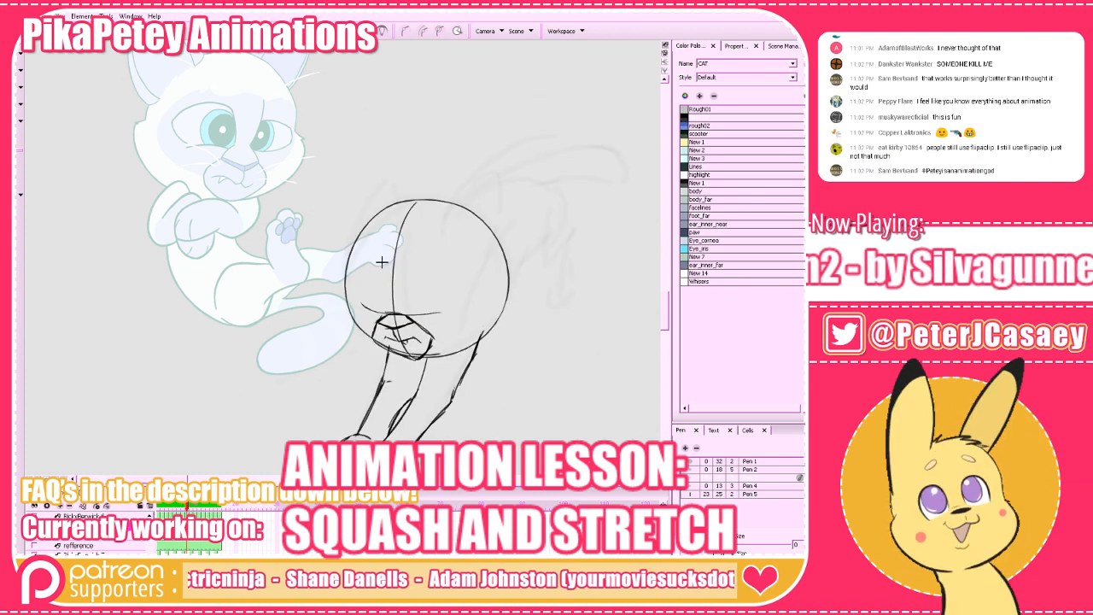
Draw the nose bridge above the muzzle with two long sides and an arched top, and compare it with the previous frame.
mouse_move(380, 268)
left_mouse_down()
mouse_move(407, 274)
mouse_move(384, 294)
left_mouse_up()
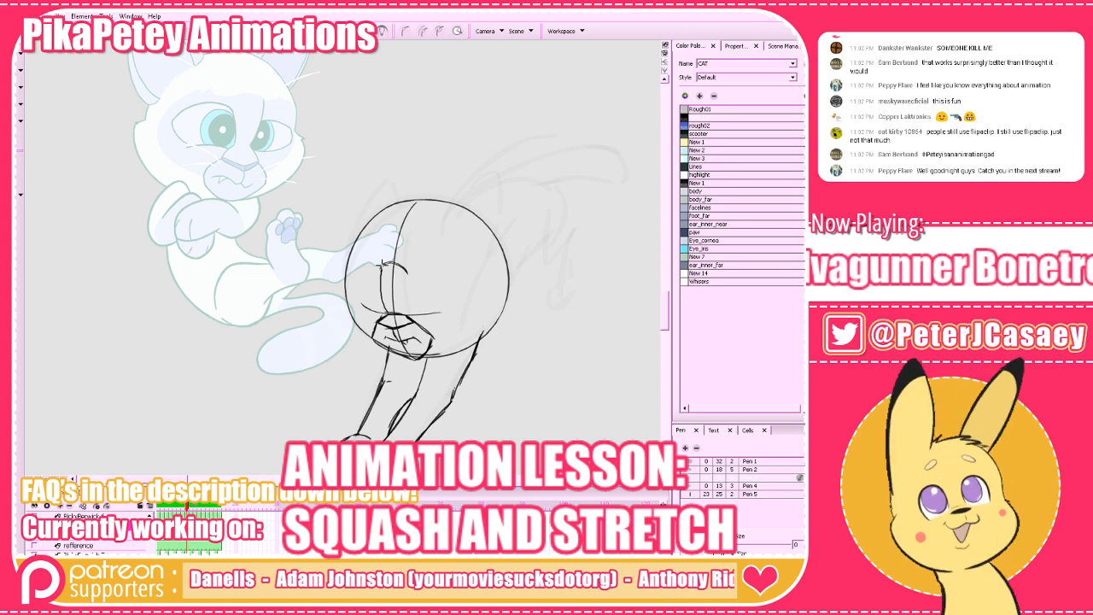
key("comma")
key("period")
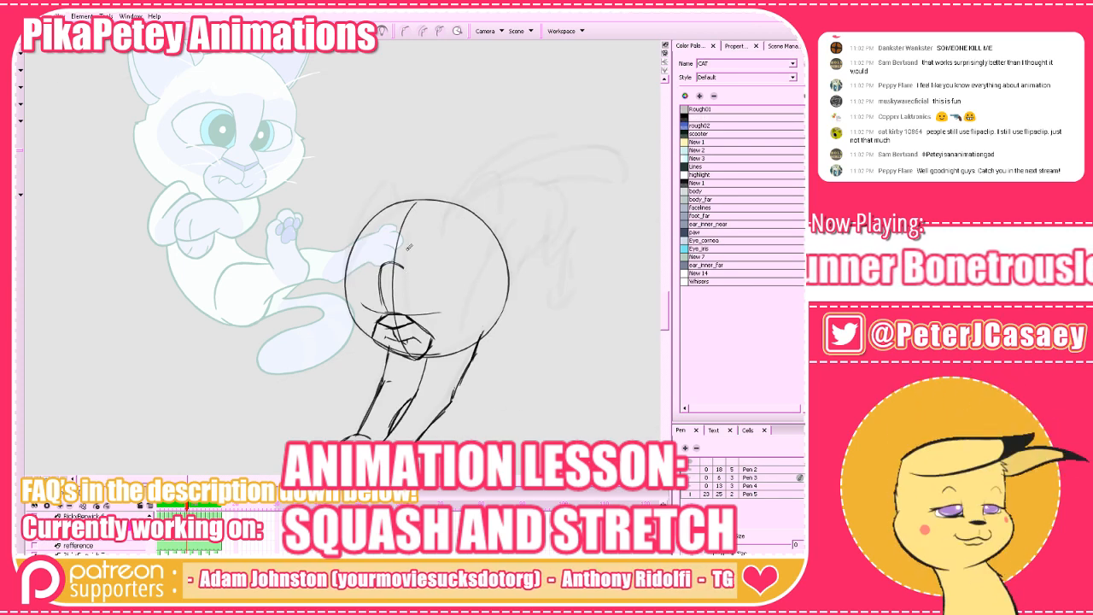
key("alt+b")
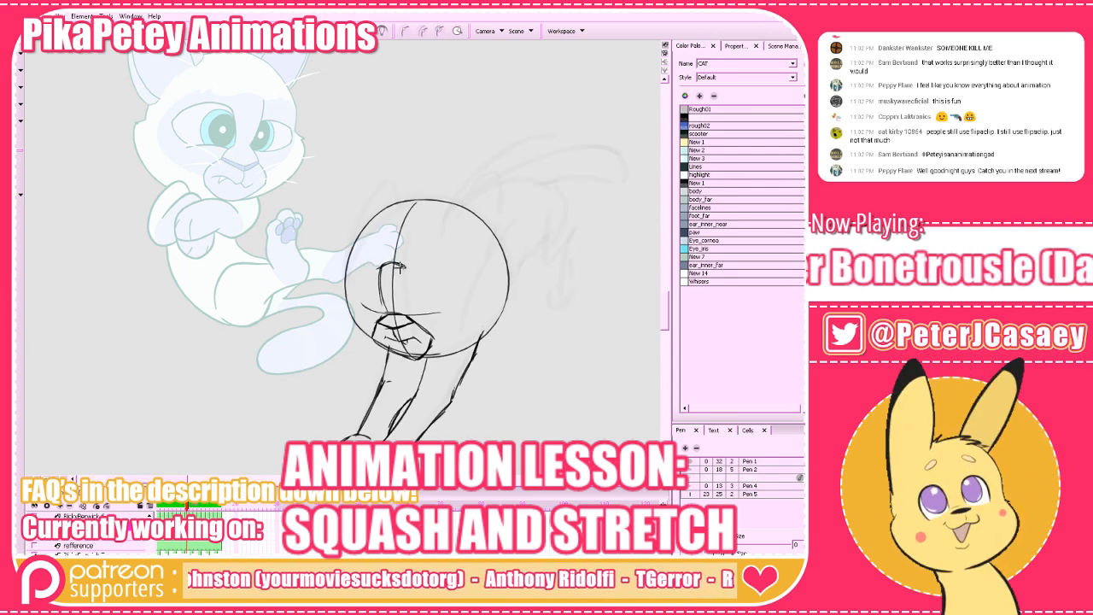
left_click_drag(403, 275, 405, 319)
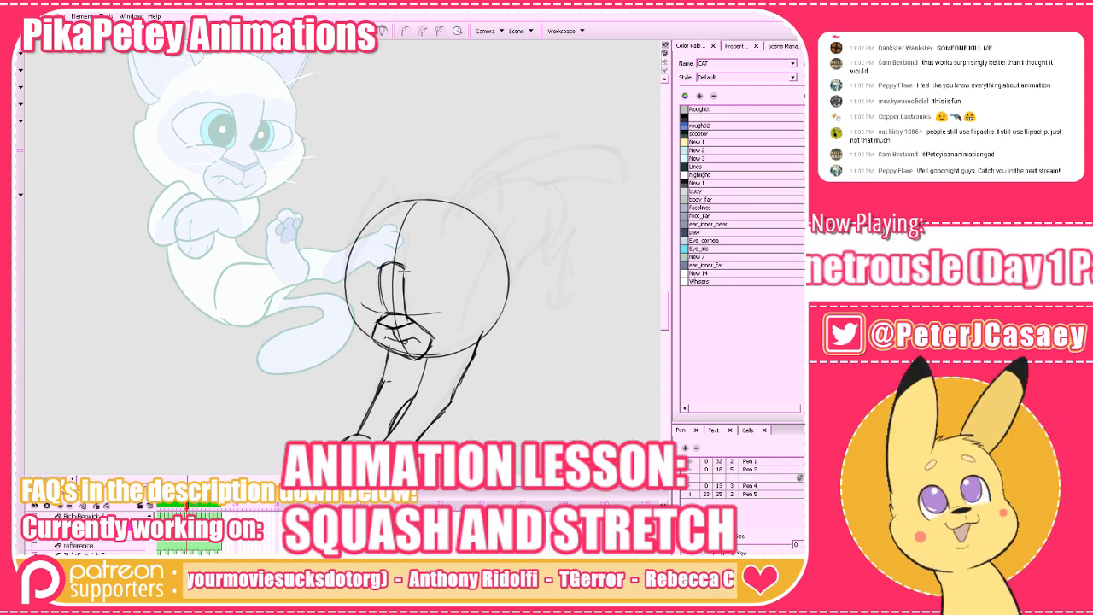
key("comma")
key("period")
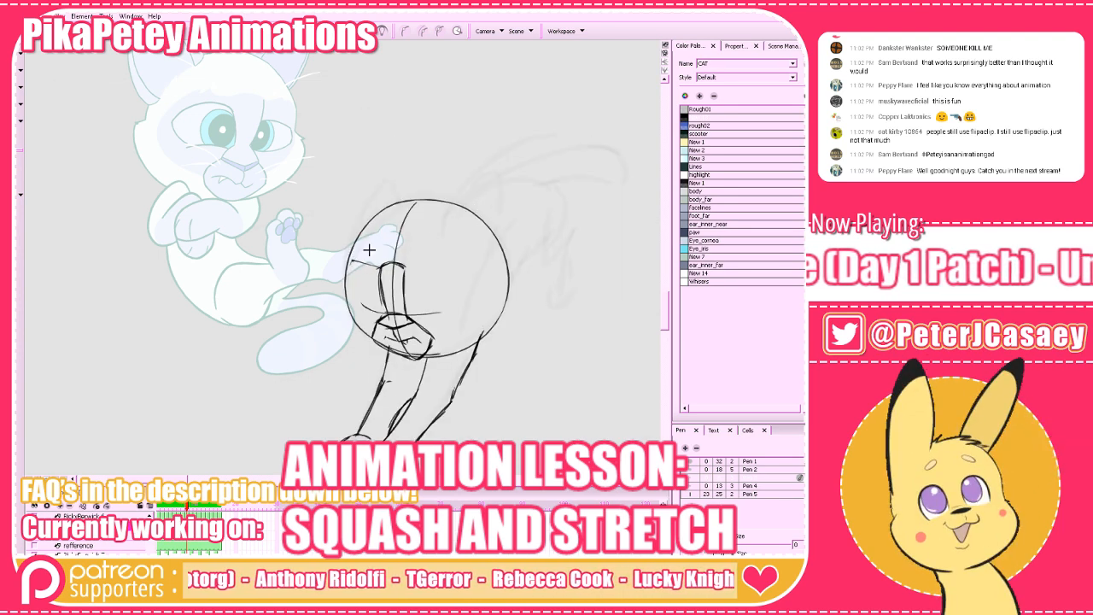
Draw the upper eye lines outward from both sides of the nose bridge's top, comparing them with the previous frame.
key("comma")
key("period")
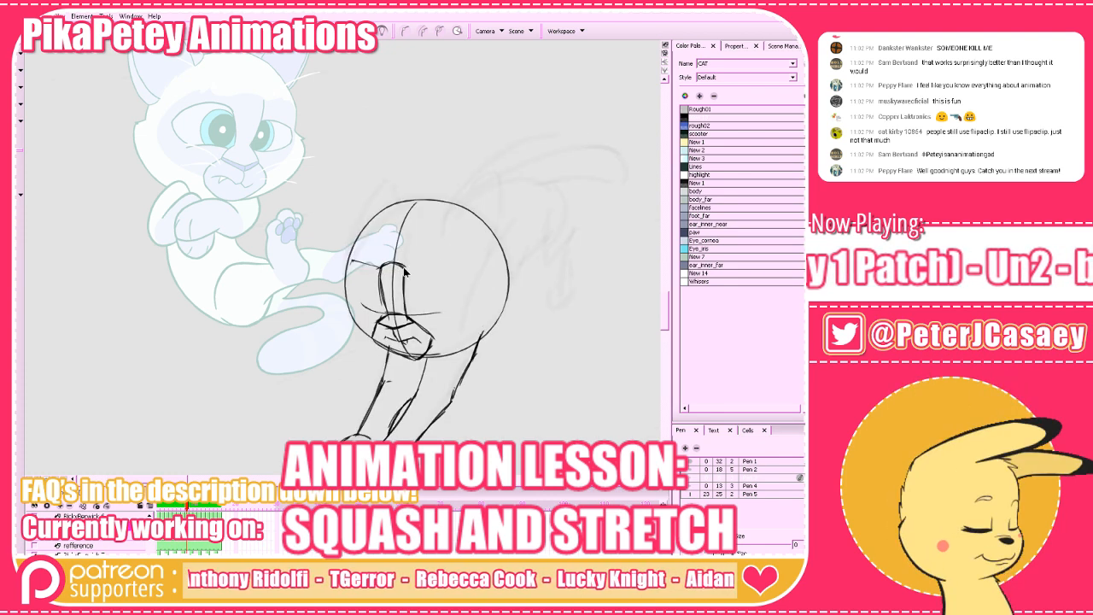
key("comma")
key("period")
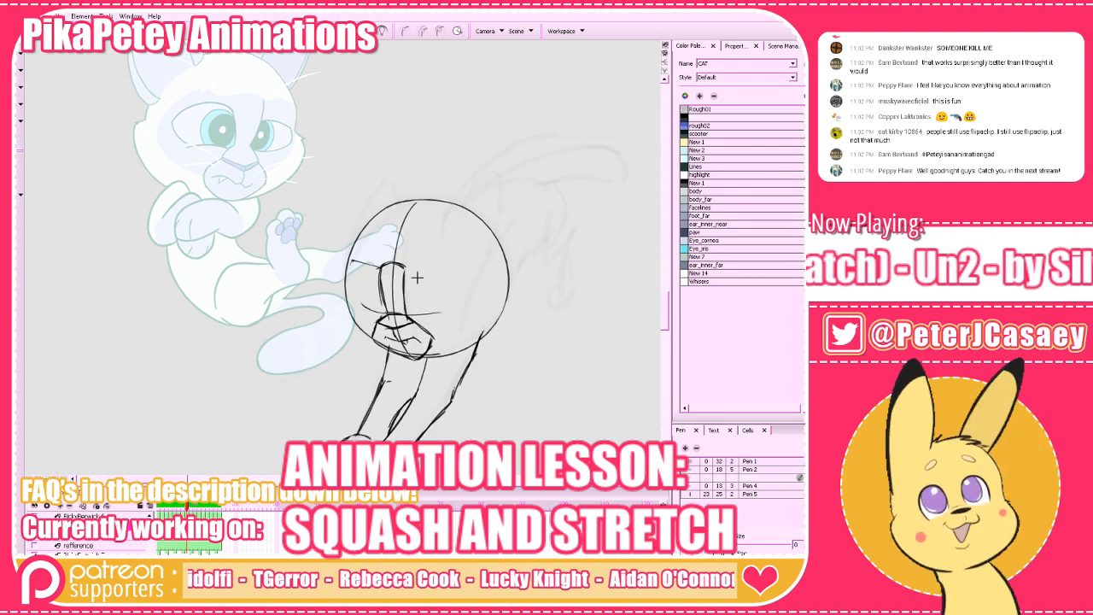
left_click_drag(405, 270, 460, 261)
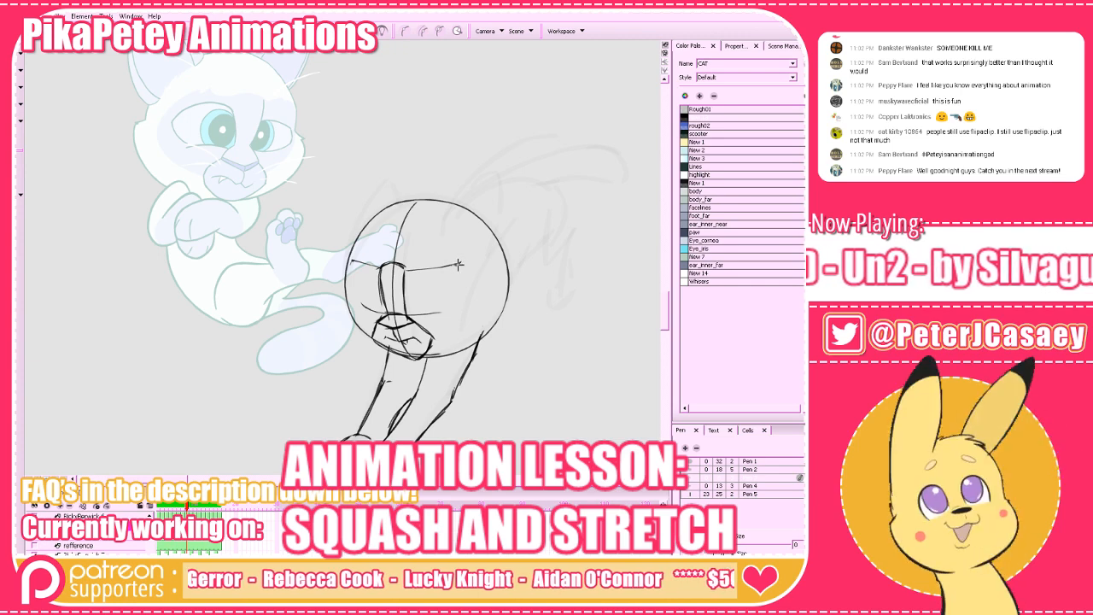
key("comma")
key("period")
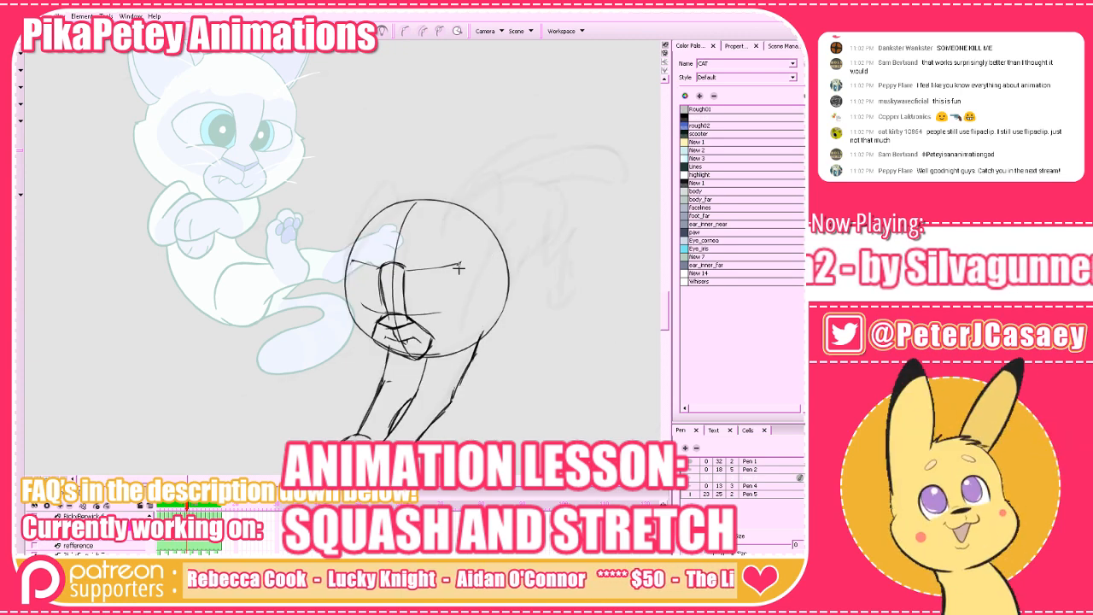
Try a downward stroke from the outer end of the right upper eye line, undo it, and check the previous frame.
mouse_move(458, 264)
left_mouse_down()
mouse_move(477, 307)
mouse_move(429, 345)
mouse_move(469, 312)
left_mouse_up()
key("ctrl+z")
key("comma")
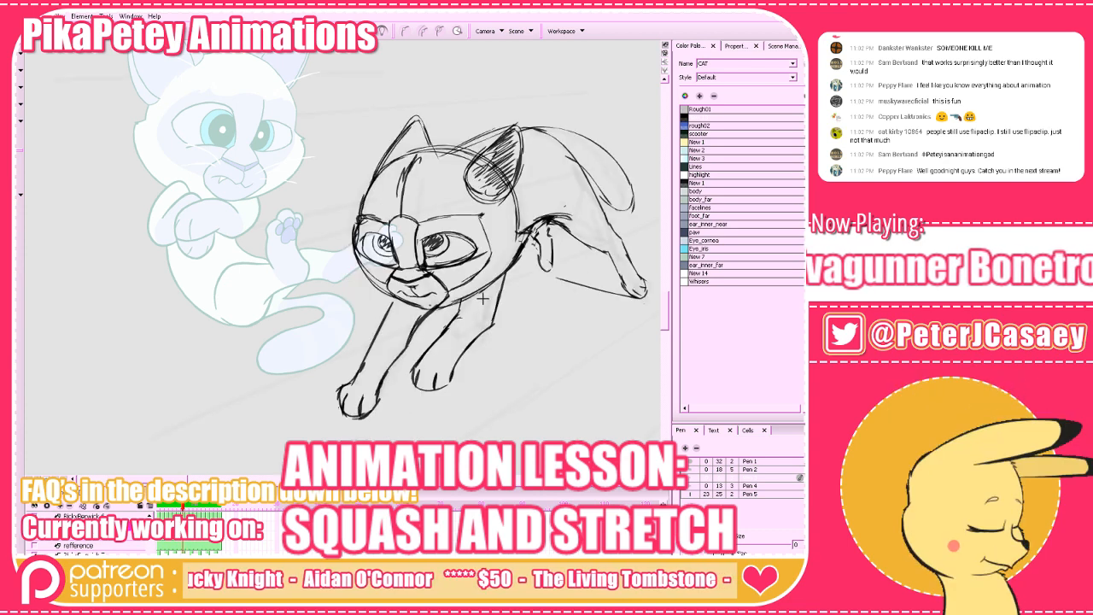
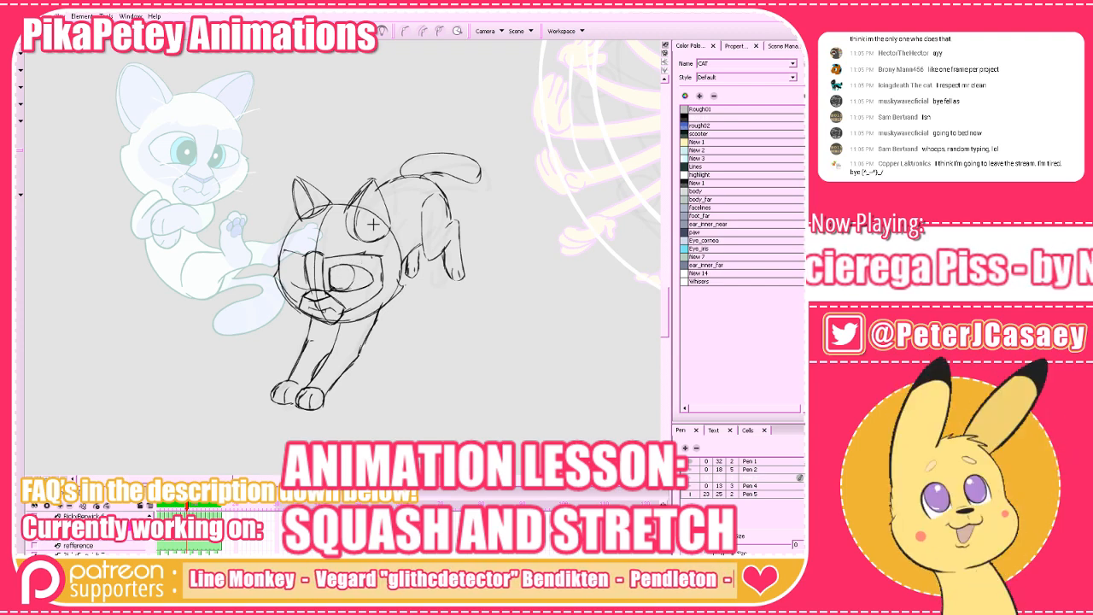
Draw the irises and dark pupils of both eyes, comparing them with the previous frame.
key("comma")
key("period")
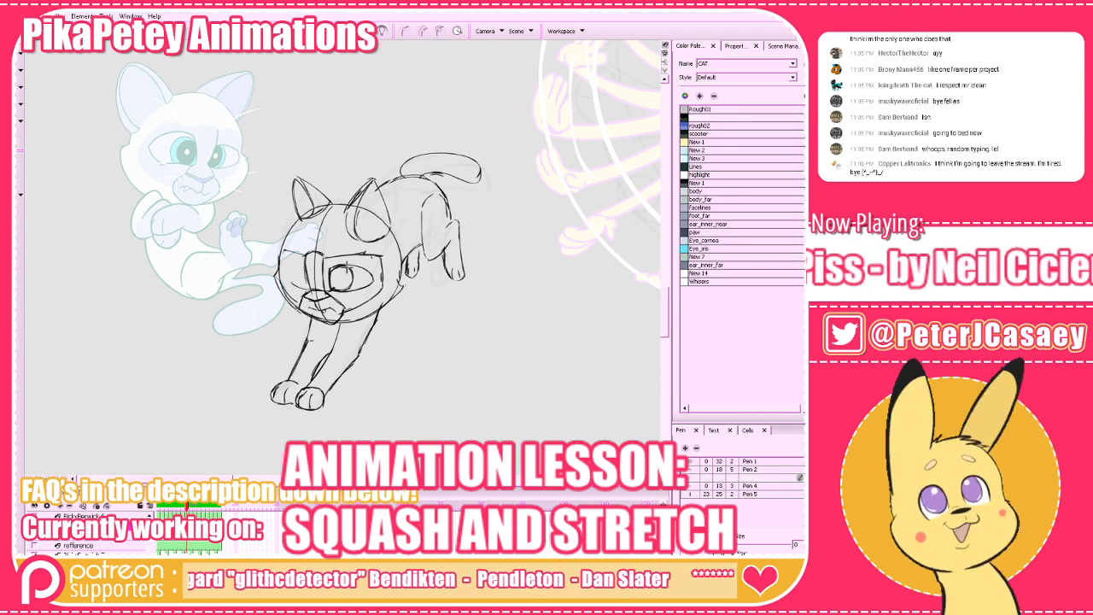
key("comma")
key("period")
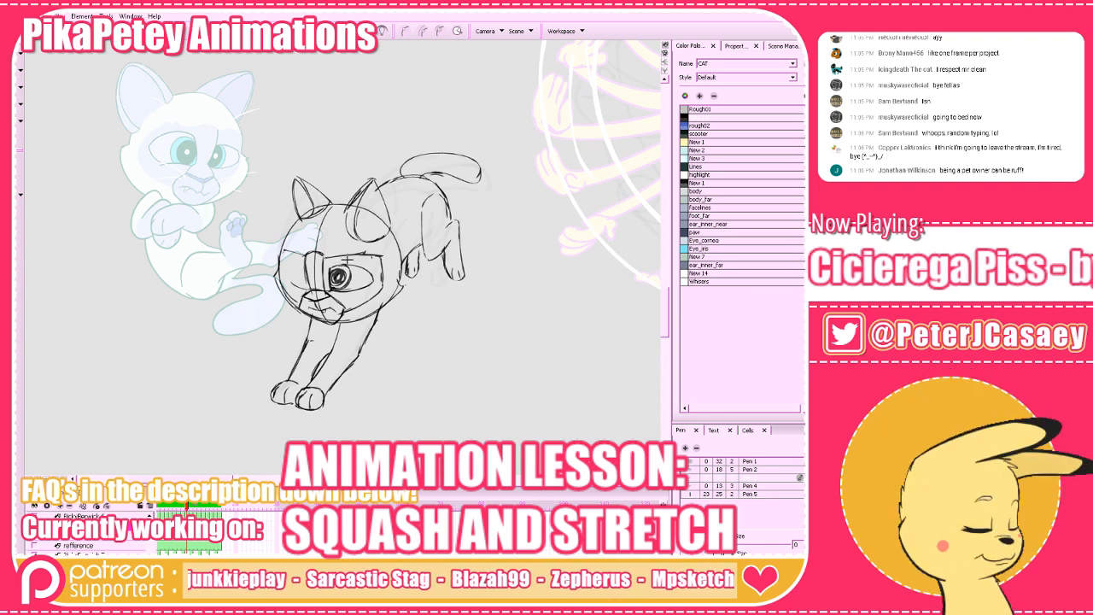
key("g")
key("f")
mouse_move(308, 265)
left_mouse_down()
mouse_move(287, 261)
mouse_move(304, 281)
left_mouse_up()
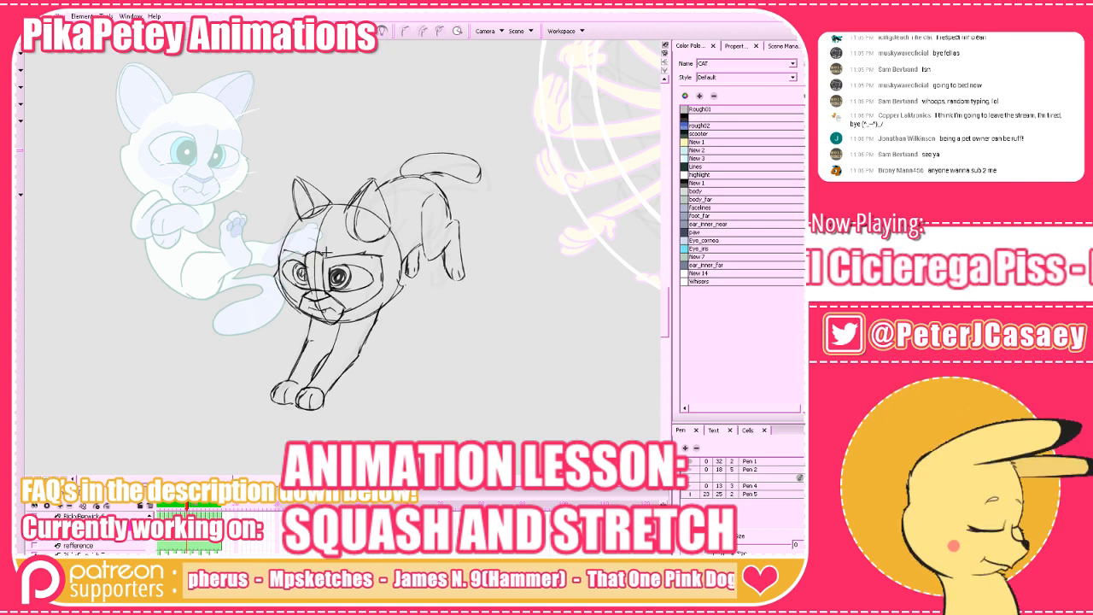
left_click_drag(302, 272, 306, 280)
Play back the animation with the whole scene in view to check the cat's run.
key("1")
key("1")
key("1")
key("1")
key("shift+Return")
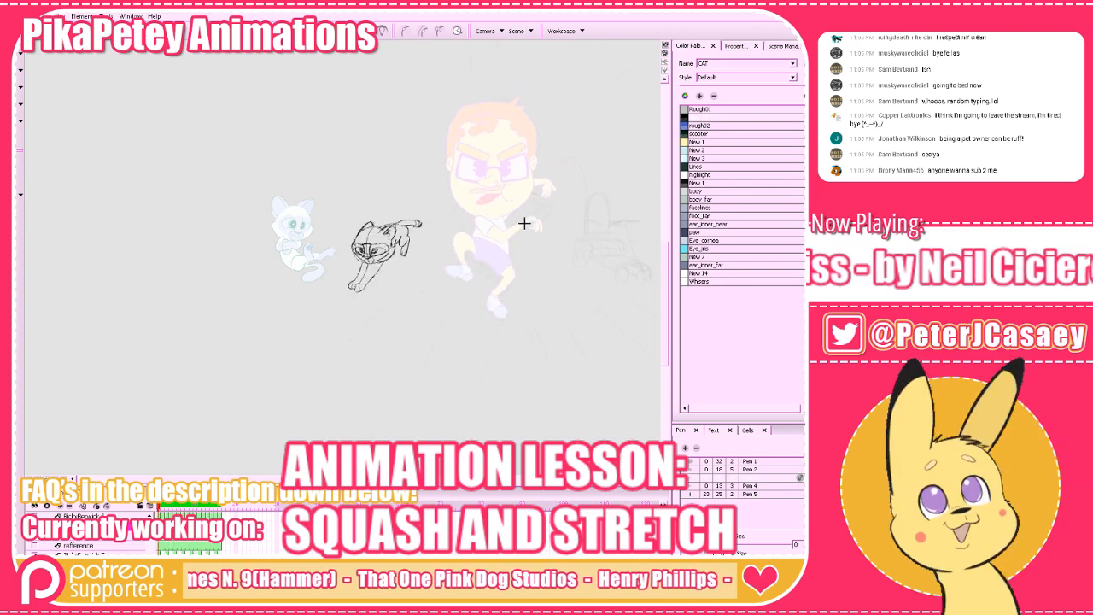
Compare the following frame's faint head-and-body rough with the cat drawings in the frames before and after it.
key("2")
key("2")
key("2")
key("2")
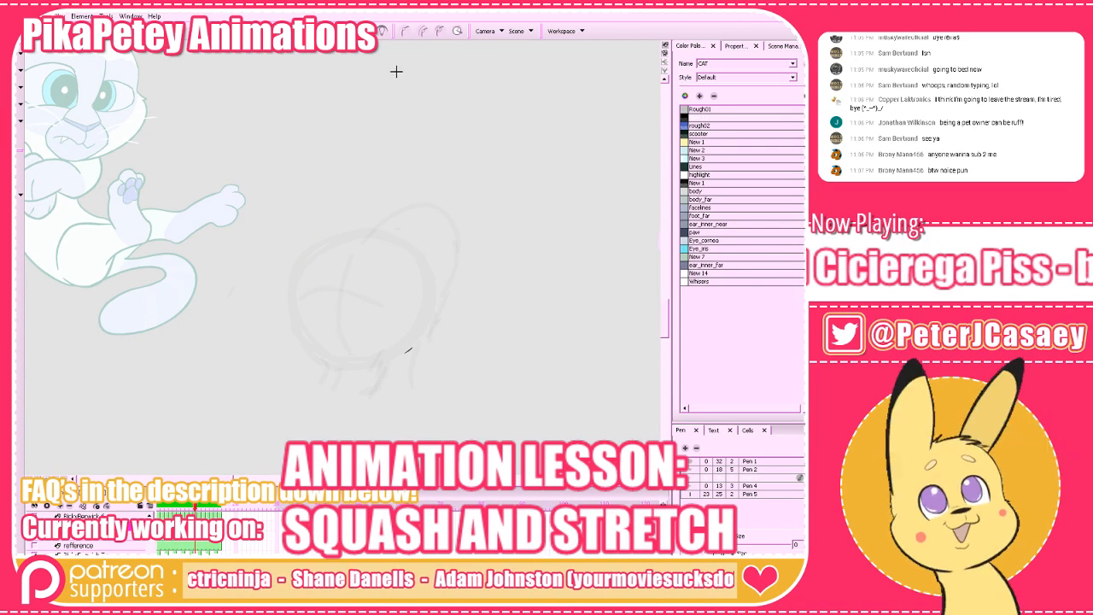
key("f")
key("g")
key("g")
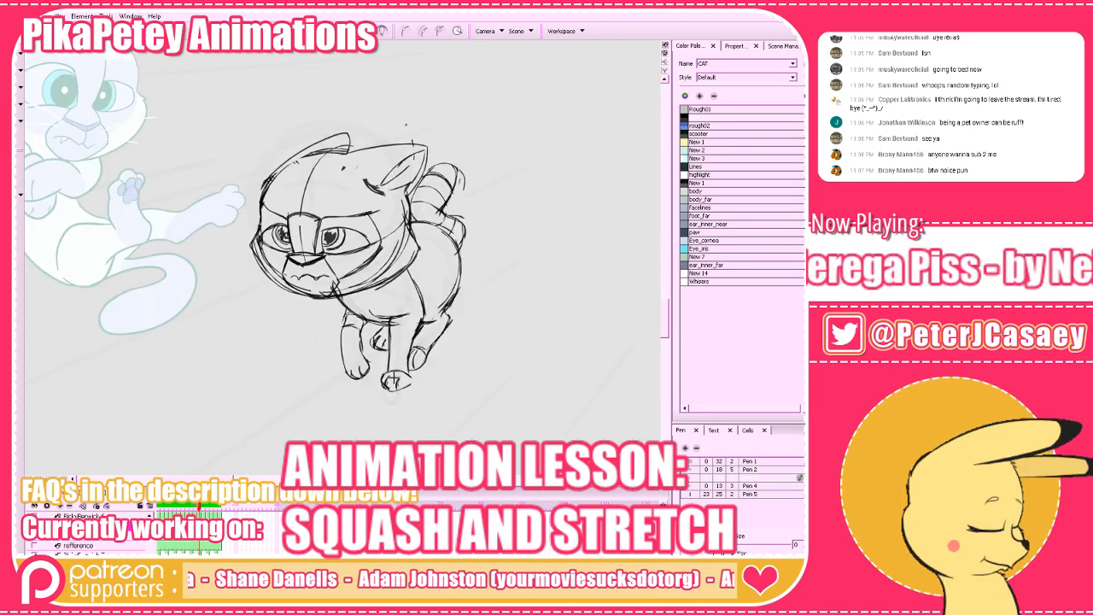
key("f")
key("f")
key("g")
key("g")
Draw the larger front paw with its toe lines below the faint head rough, comparing it with the neighbouring frames.
key("f")
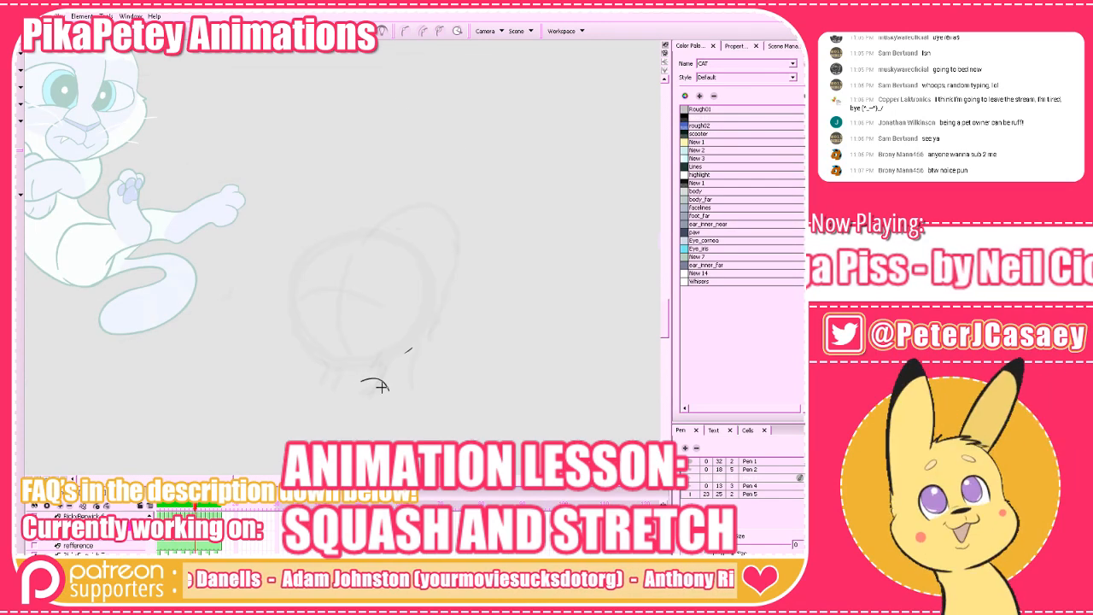
mouse_move(357, 387)
left_mouse_down()
mouse_move(384, 395)
mouse_move(385, 385)
mouse_move(374, 380)
mouse_move(368, 397)
left_mouse_up()
key("f")
key("g")
key("g")
key("f")
key("f")
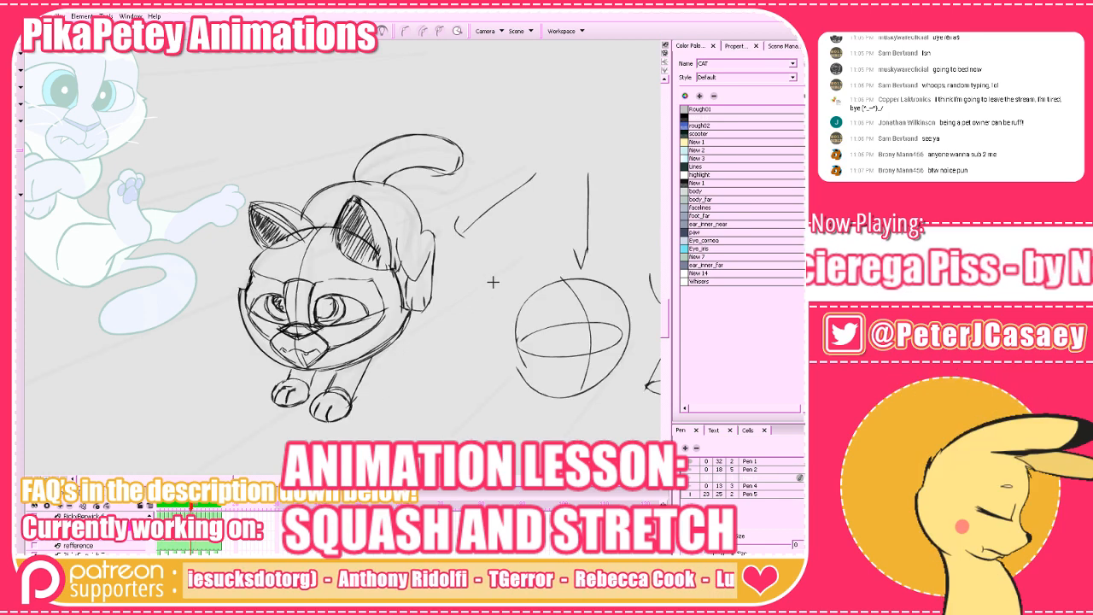
key("g")
Draw the smaller second front paw with toe lines beside the first, checking it against the neighbouring frames.
key("g")
key("f")
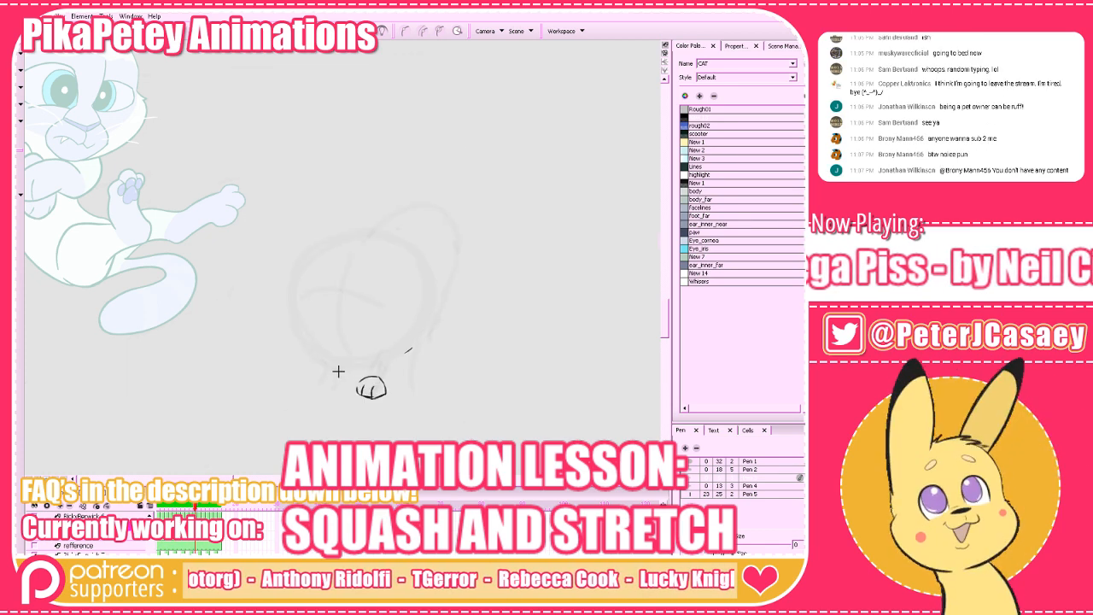
key("ctrl+z")
mouse_move(348, 387)
left_mouse_down()
mouse_move(339, 384)
mouse_move(354, 375)
mouse_move(344, 387)
left_mouse_up()
left_click_drag(339, 380, 338, 385)
key("f")
key("g")
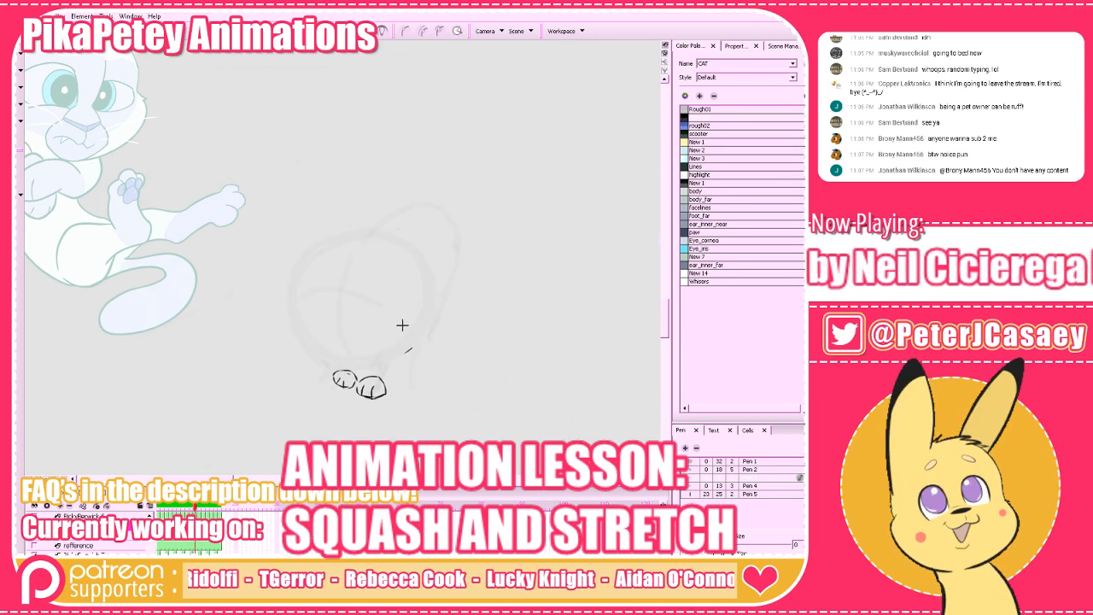
key("g")
key("f")
Draw the head as a large circle over the faint rough above the paws and compare it with the neighbouring frames.
mouse_move(393, 359)
left_mouse_down()
mouse_move(301, 340)
mouse_move(305, 258)
mouse_move(402, 257)
left_mouse_up()
key("ctrl+z")
mouse_move(379, 358)
left_mouse_down()
mouse_move(288, 305)
mouse_move(420, 305)
mouse_move(303, 342)
mouse_move(428, 278)
mouse_move(428, 318)
left_mouse_up()
left_click_drag(420, 278, 403, 355)
mouse_move(424, 287)
left_mouse_down()
mouse_move(402, 355)
mouse_move(416, 331)
mouse_move(350, 368)
left_mouse_up()
key("comma")
key("period")
key("period")
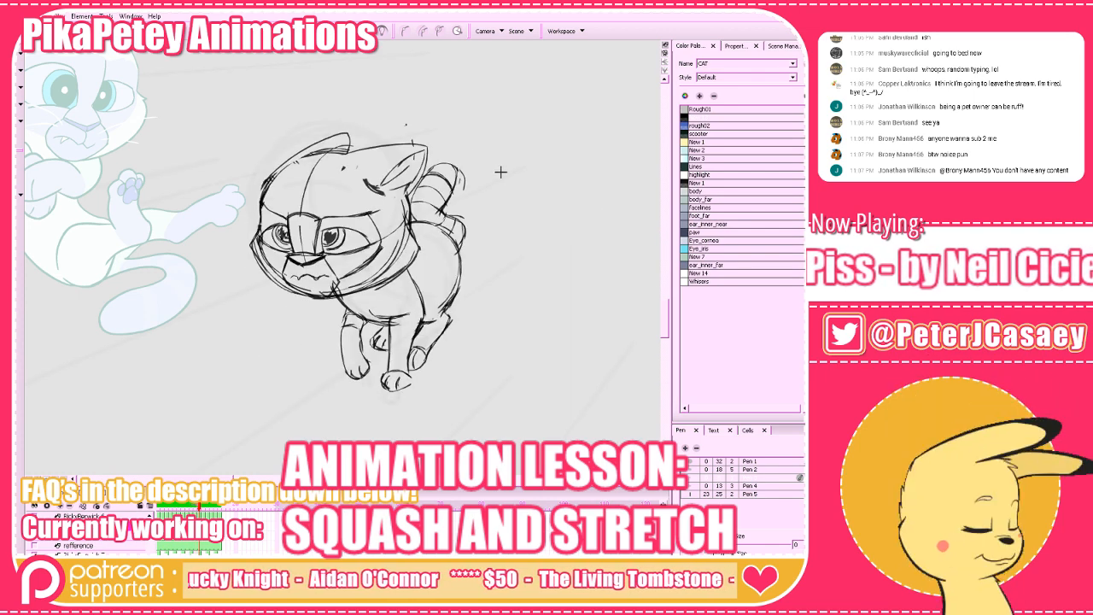
key("comma")
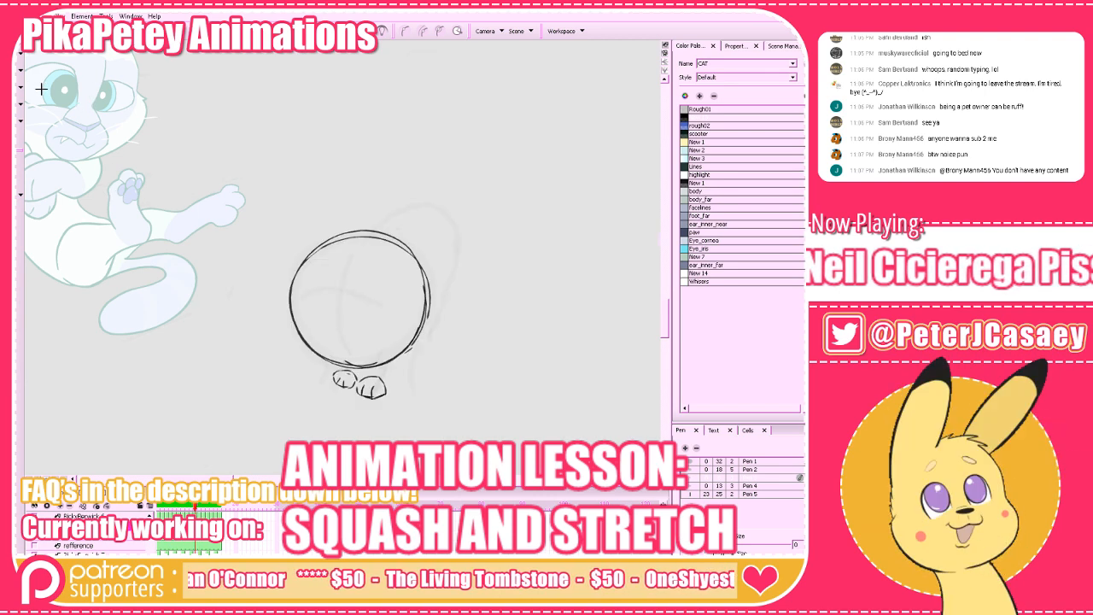
Select the head circle's strokes, try adjusting their size, and deselect them.
mouse_move(154, 138)
left_mouse_down()
mouse_move(439, 298)
mouse_move(487, 344)
left_mouse_up()
left_click_drag(500, 307, 500, 313)
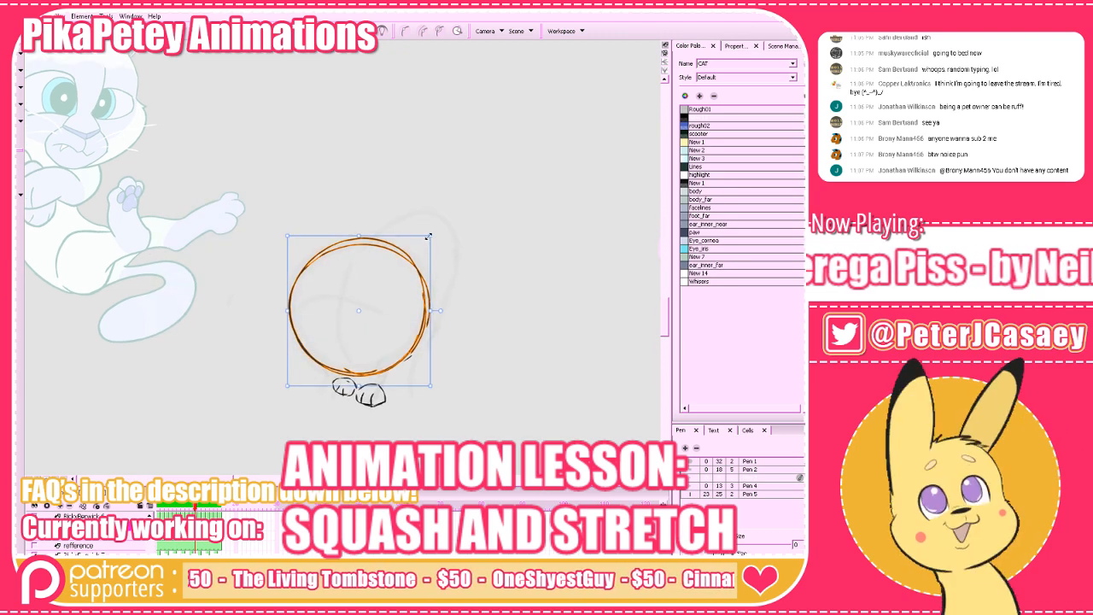
left_click_drag(429, 236, 434, 274)
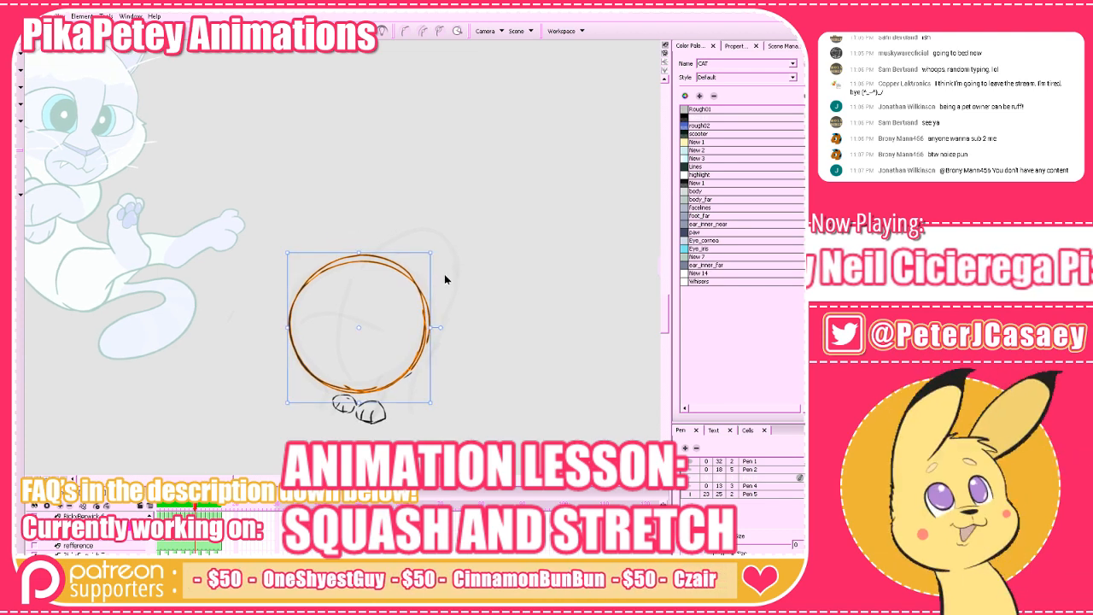
left_click_drag(446, 266, 410, 312)
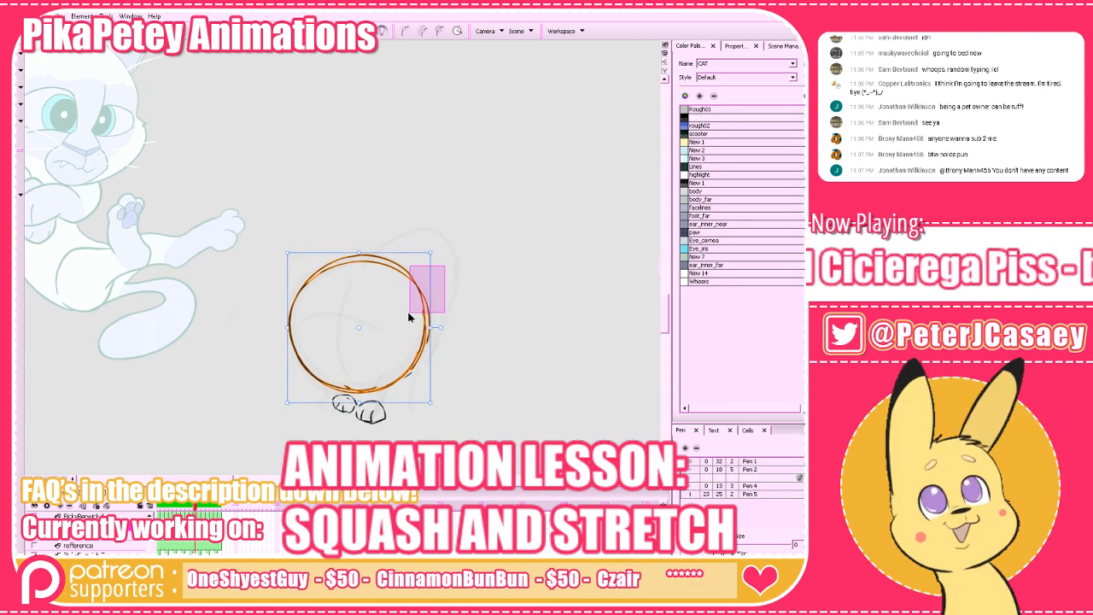
left_click(427, 313)
left_click(487, 261)
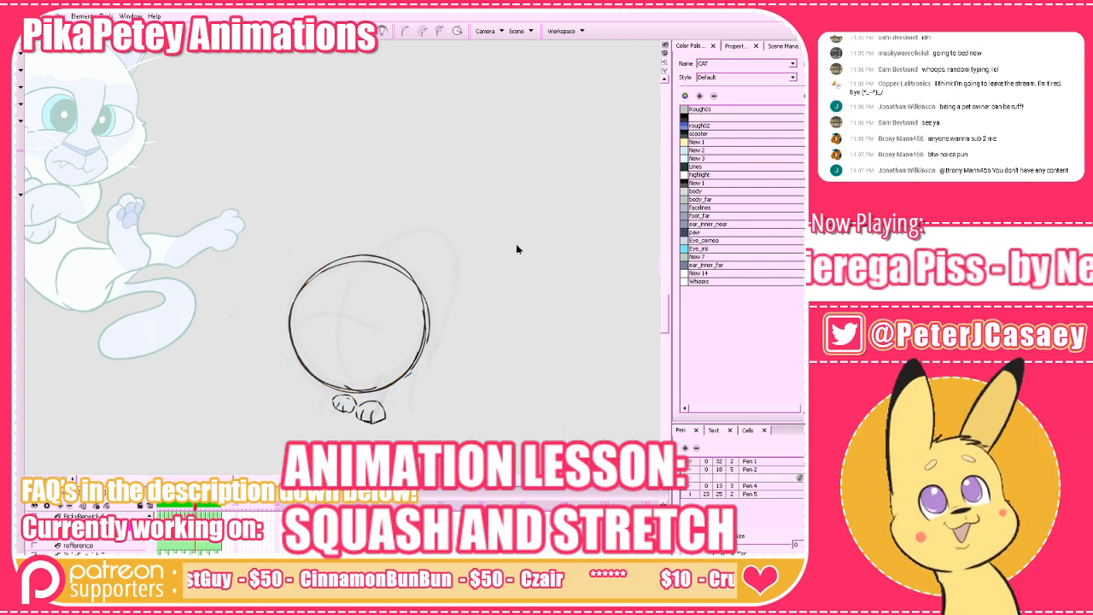
Compare the head circle's size and position with the cat's head in the previous and next frames.
key("comma")
key("period")
key("period")
key("comma")
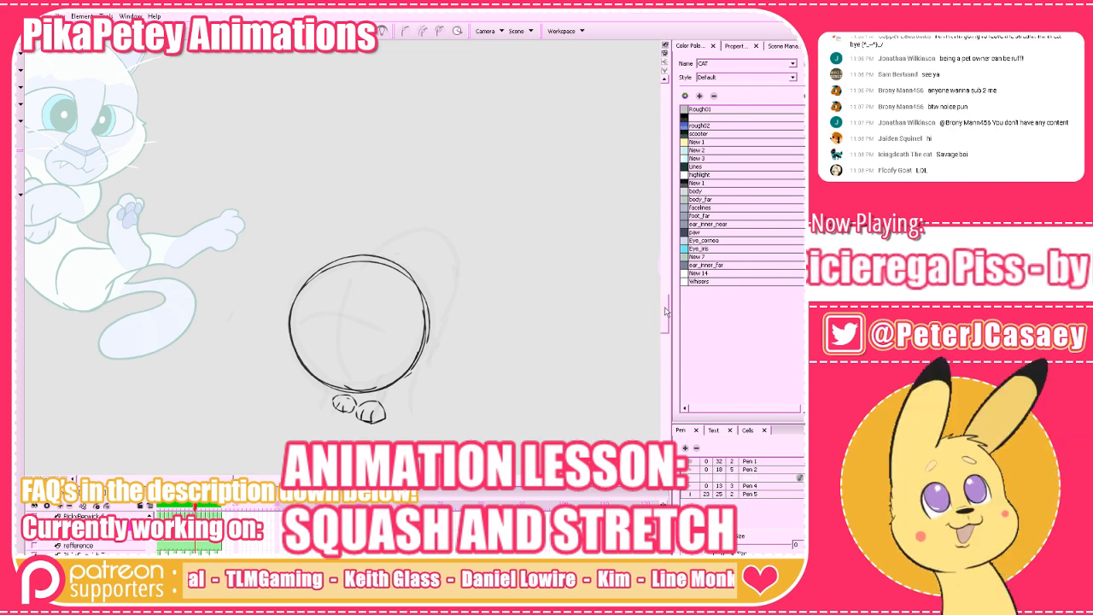
left_click_drag(666, 311, 667, 312)
key("a")
key("s")
key("s")
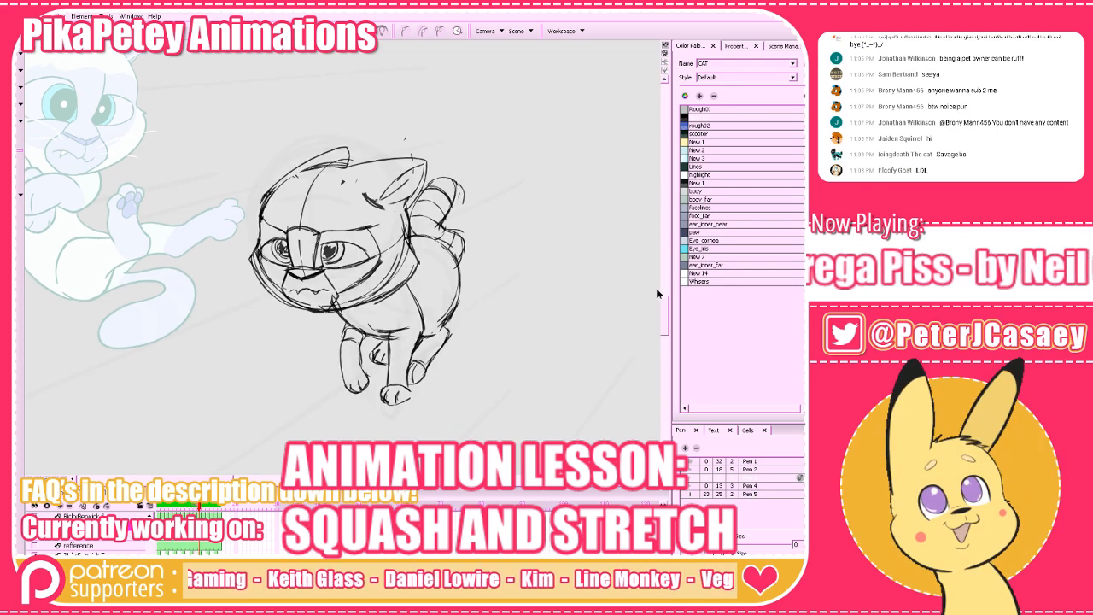
key("f")
key("f")
key("g")
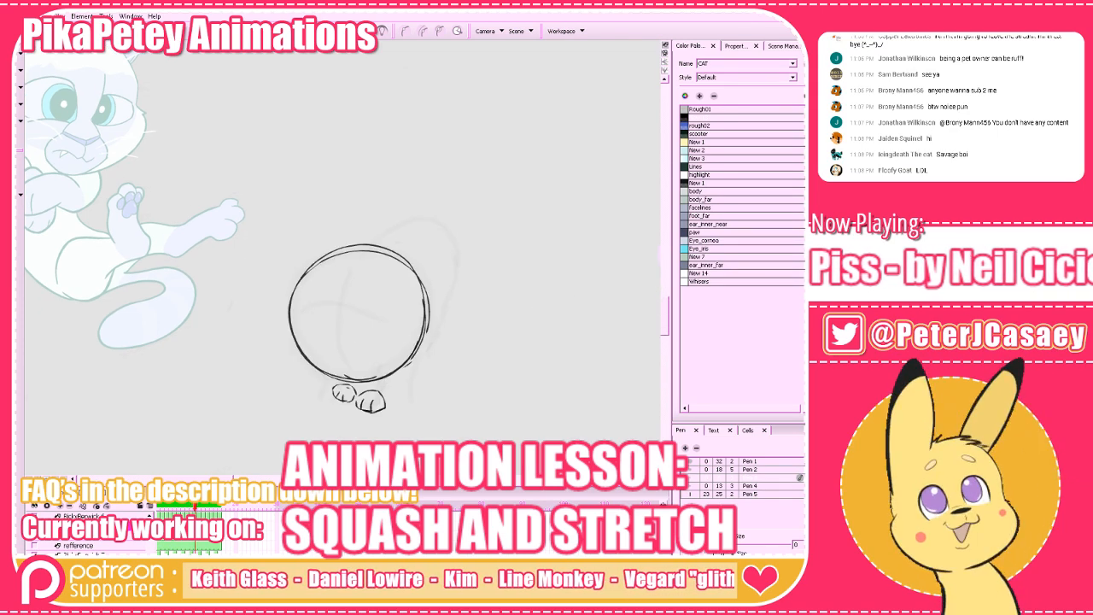
Select the head circle, enlarge it slightly, and compare it with the previous and next frames.
mouse_move(659, 279)
left_mouse_down()
mouse_move(236, 197)
mouse_move(410, 296)
mouse_move(218, 353)
mouse_move(219, 341)
left_mouse_up()
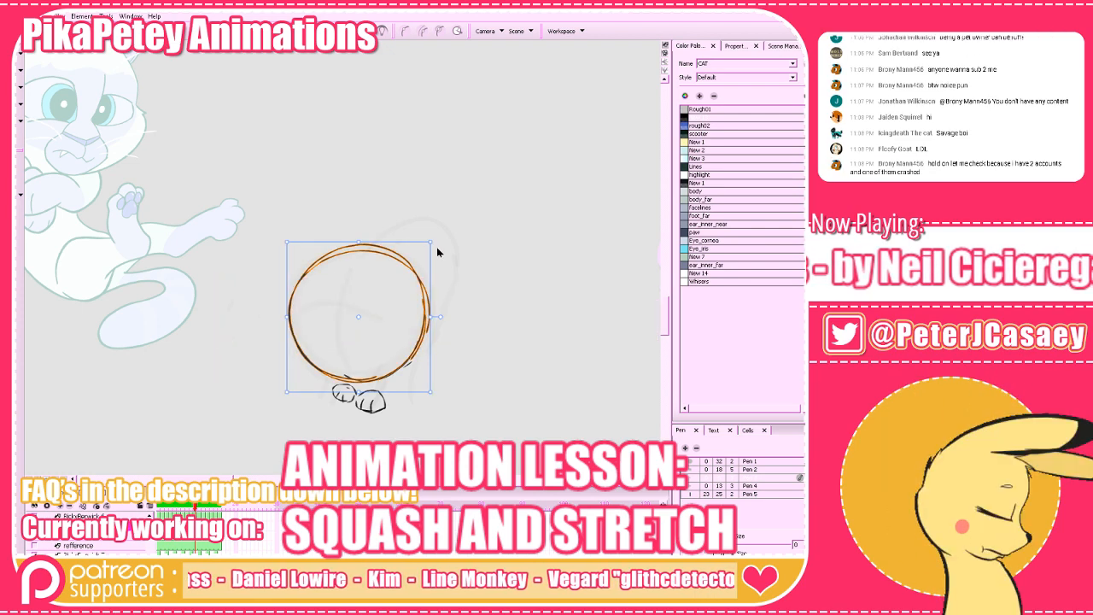
left_click_drag(430, 317, 432, 316)
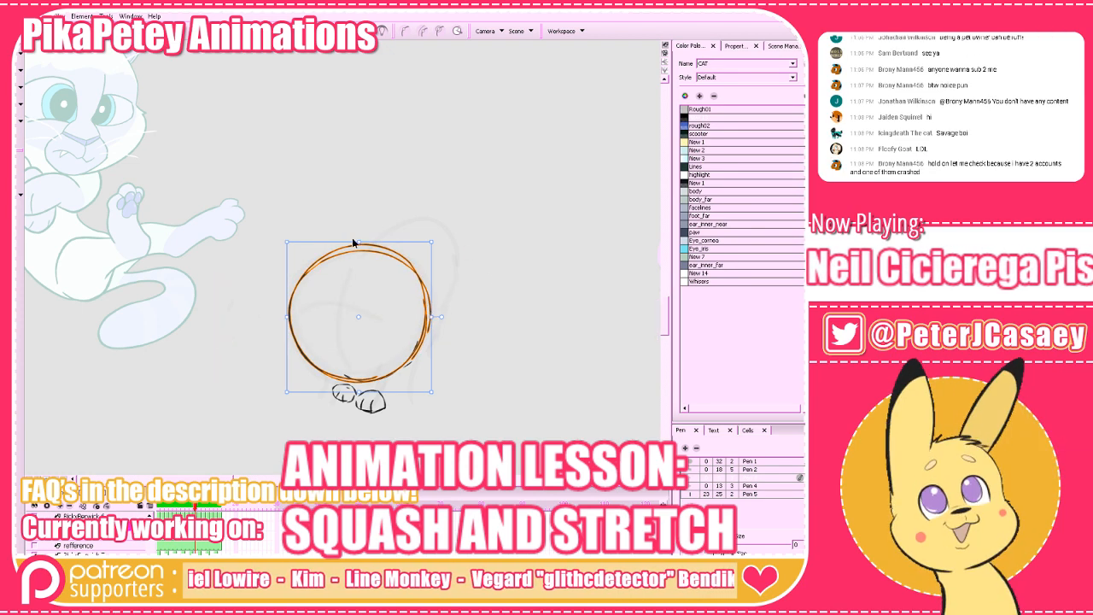
left_click_drag(358, 243, 357, 244)
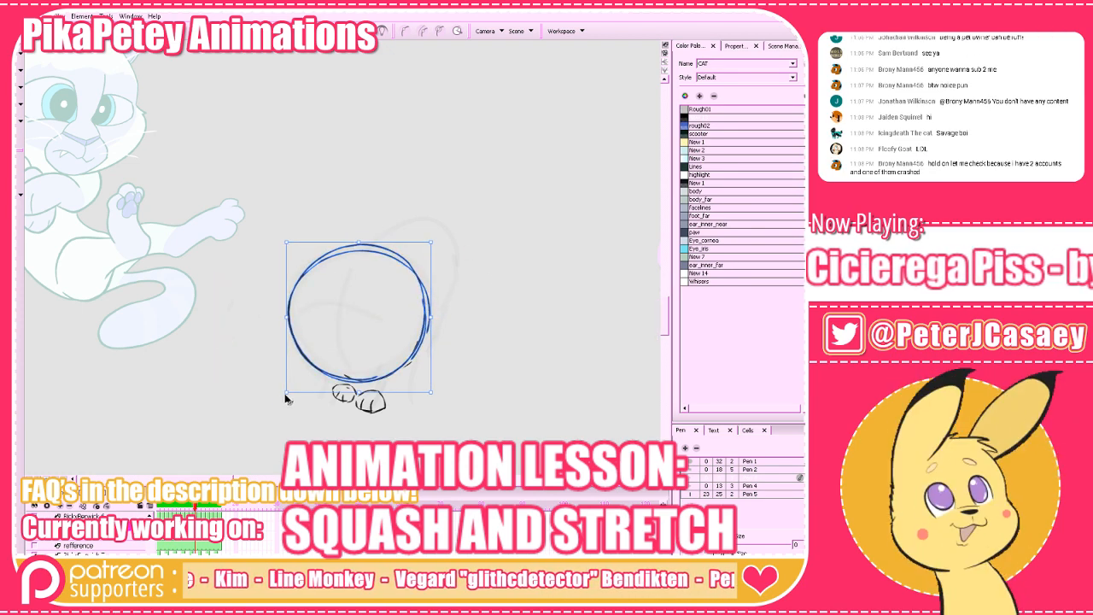
left_click_drag(285, 395, 285, 396)
left_click(521, 301)
left_click_drag(523, 301, 582, 300)
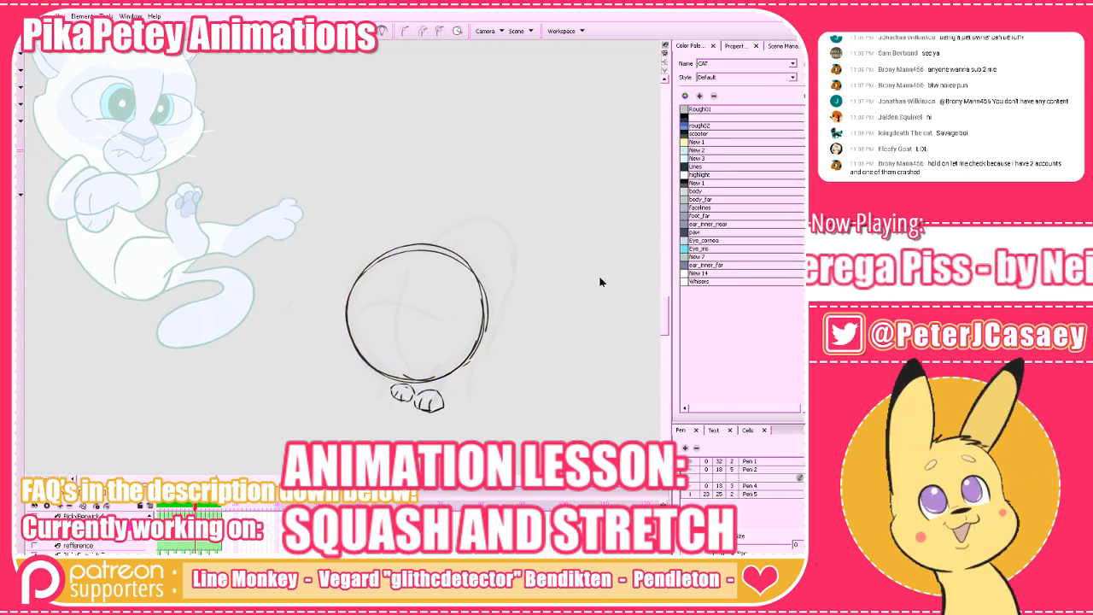
left_click_drag(526, 232, 325, 348)
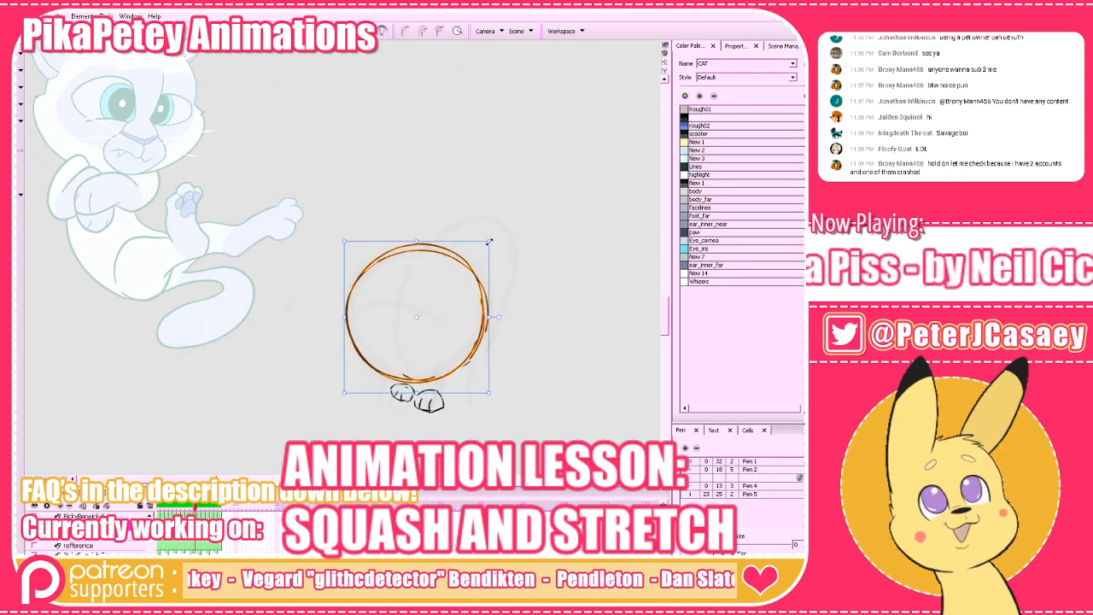
left_click_drag(489, 242, 492, 239)
left_click(544, 225)
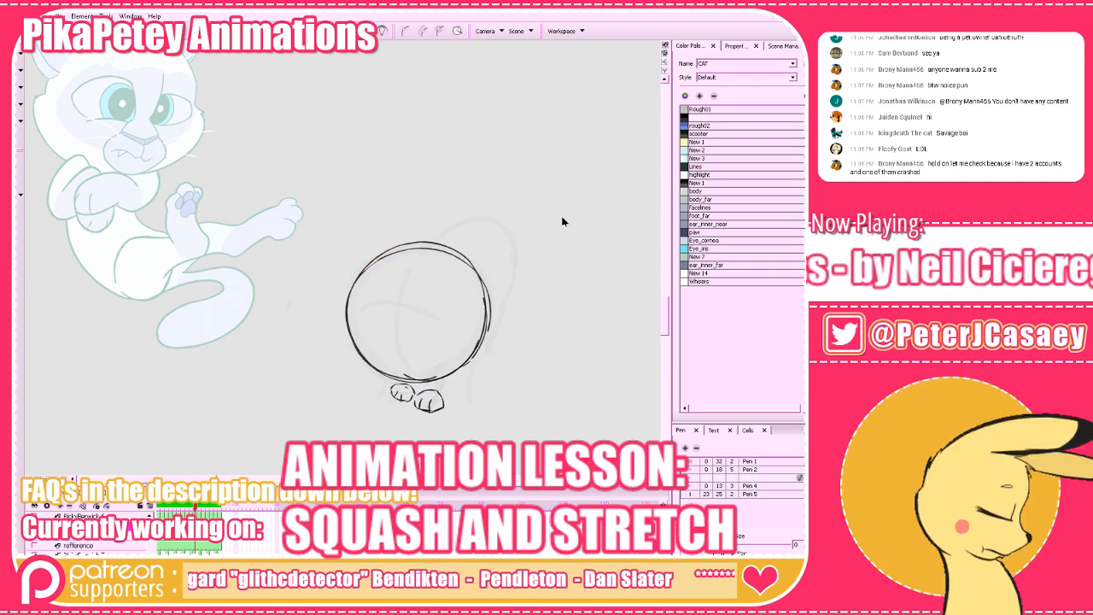
key("comma")
key("period")
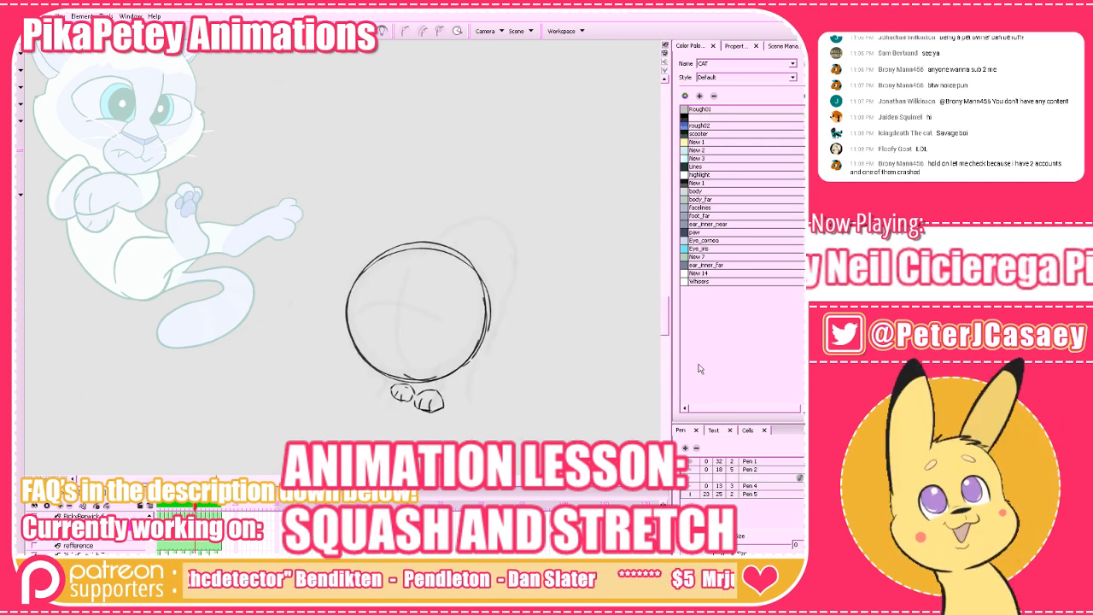
key("period")
key("comma")
key("comma")
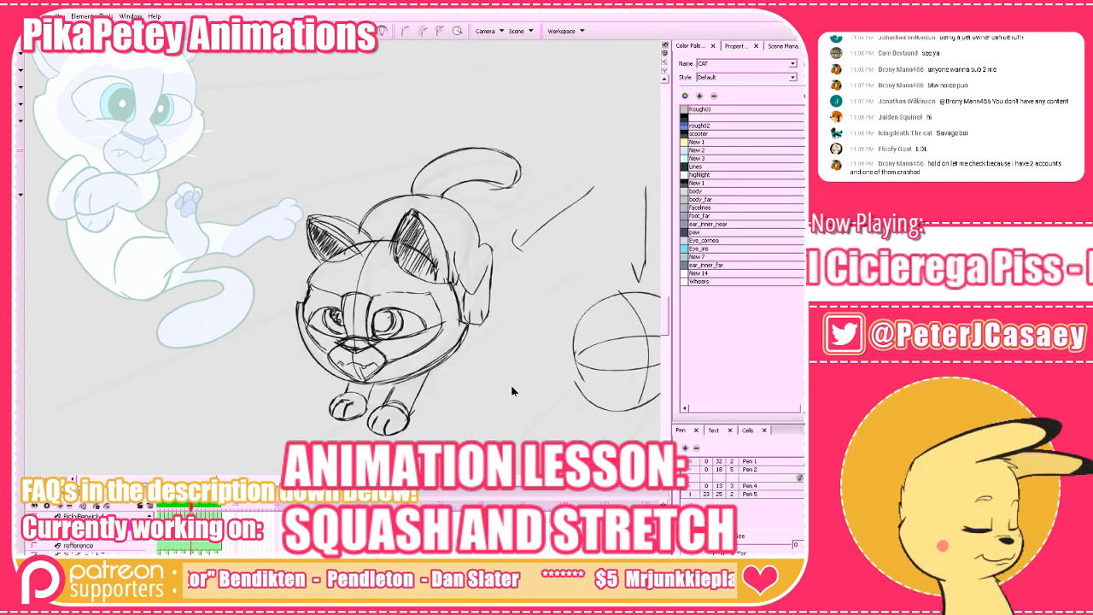
key("period")
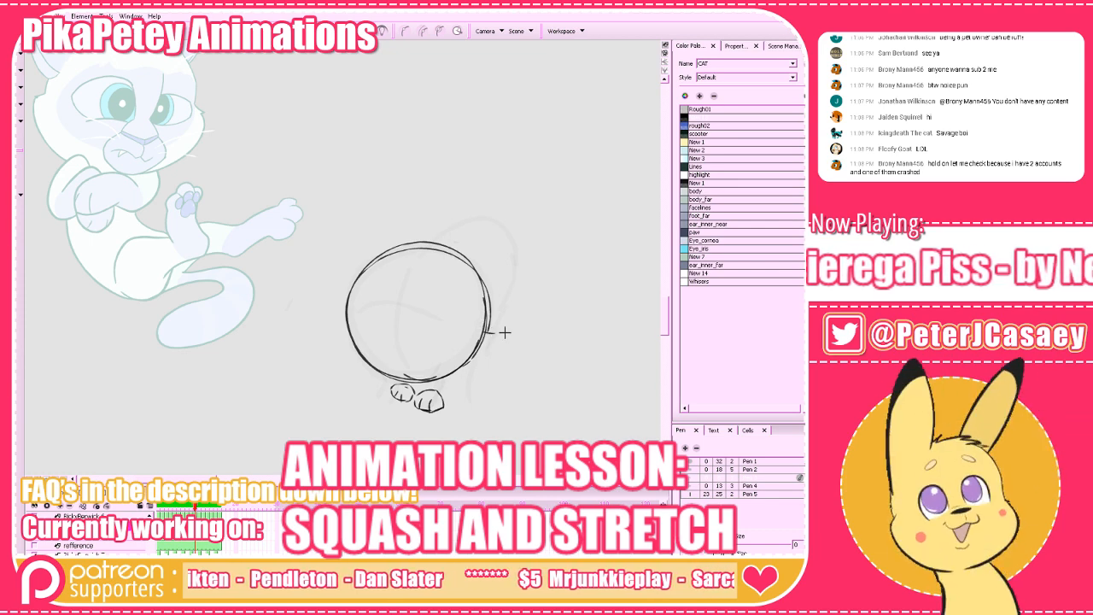
Try several cheek and jaw strokes along the head circle's lower right side, undoing them.
mouse_move(491, 334)
left_mouse_down()
mouse_move(480, 358)
mouse_move(400, 385)
left_mouse_up()
key("ctrl+z")
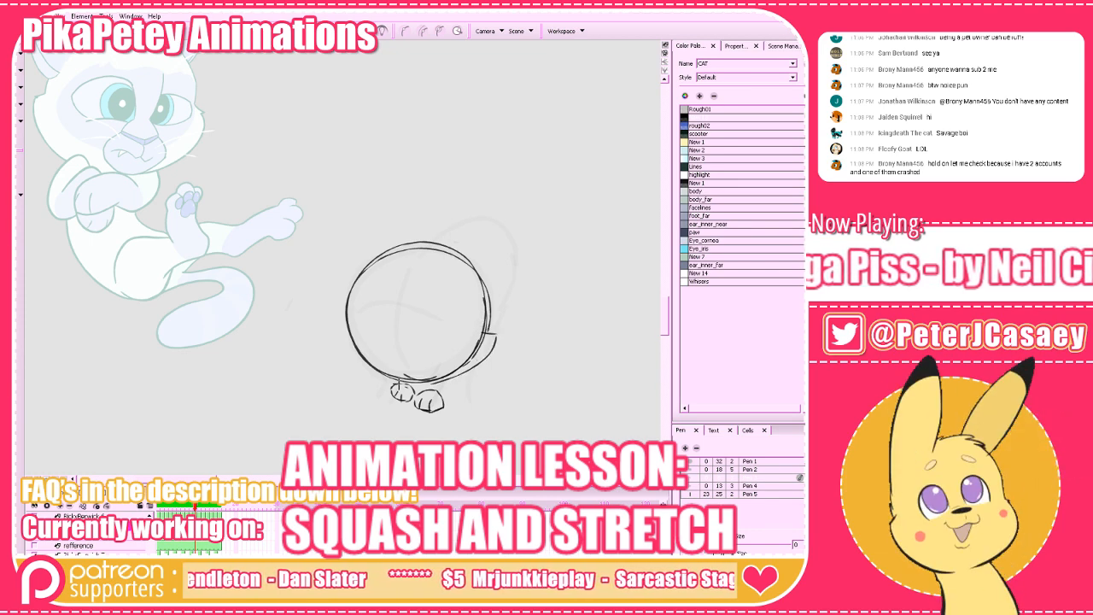
key("ctrl+z")
left_click_drag(496, 334, 410, 383)
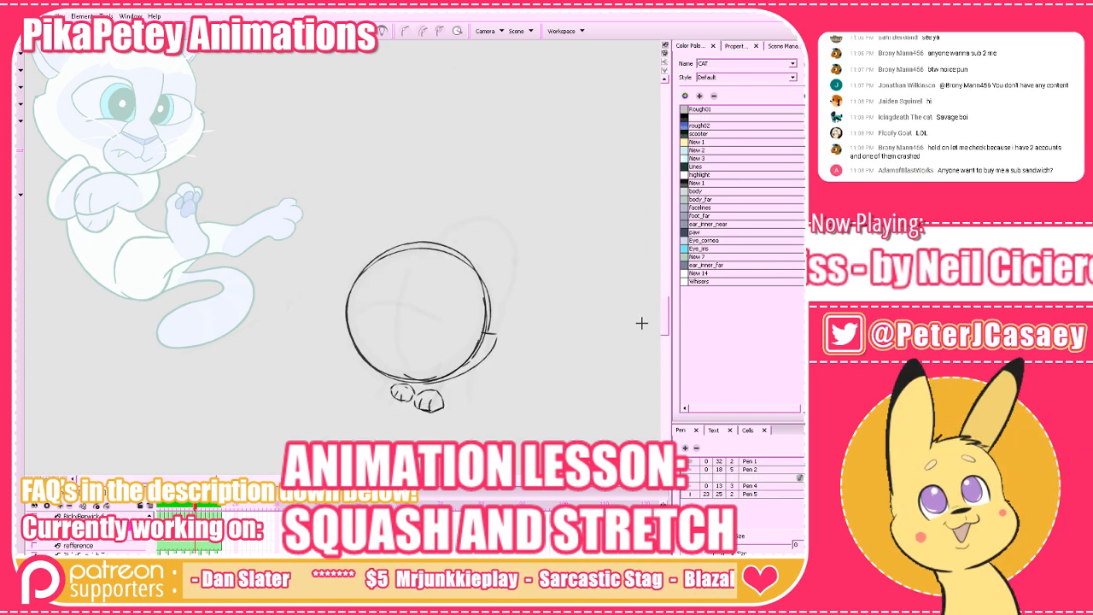
key("ctrl+z")
left_click_drag(486, 325, 495, 336)
mouse_move(497, 334)
left_mouse_down()
mouse_move(436, 378)
mouse_move(404, 383)
mouse_move(429, 380)
mouse_move(495, 335)
mouse_move(471, 359)
mouse_move(491, 351)
mouse_move(447, 378)
mouse_move(410, 382)
left_mouse_up()
key("ctrl+z")
key("ctrl+z")
key("ctrl+z")
key("ctrl+z")
key("ctrl+z")
Draw the jaw line from the right cheek tip along the bottom of the head circle, comparing it with the neighbouring frames.
key("ctrl+z")
key("ctrl+z")
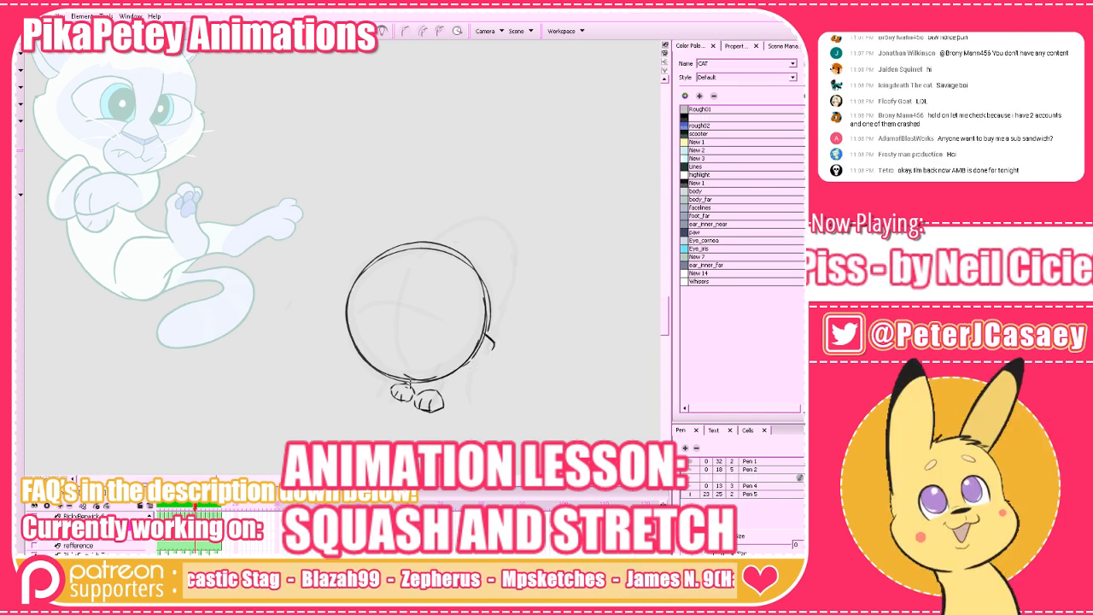
key("ctrl+z")
mouse_move(492, 346)
left_mouse_down()
mouse_move(406, 385)
mouse_move(454, 379)
mouse_move(404, 384)
left_mouse_up()
key("ctrl+z")
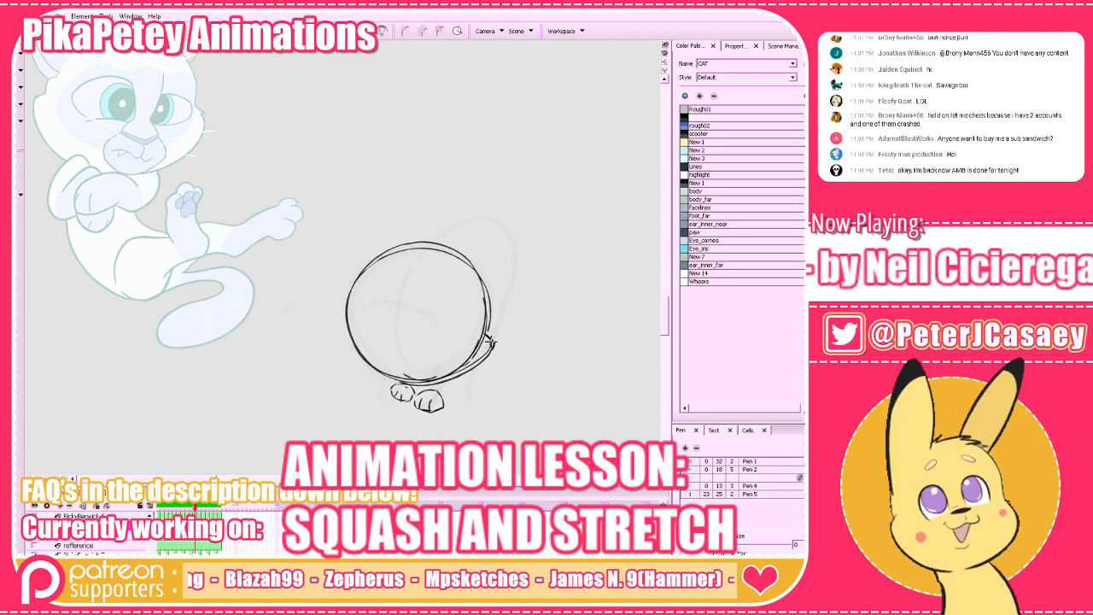
key("ctrl+z")
mouse_move(492, 346)
left_mouse_down()
mouse_move(463, 371)
mouse_move(399, 385)
left_mouse_up()
key("ctrl+z")
key("comma")
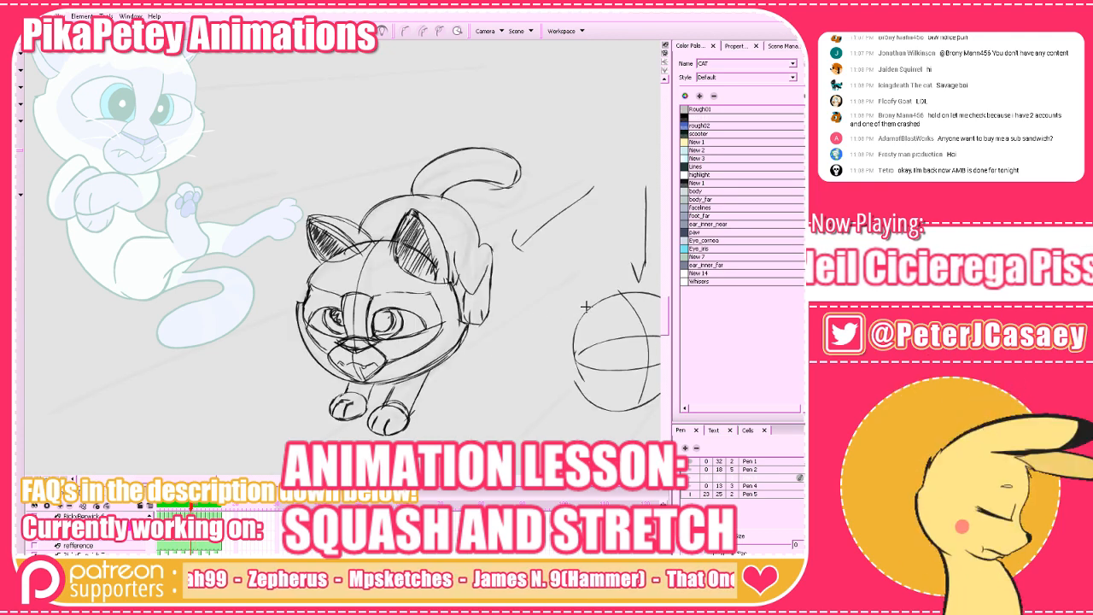
key("period")
key("period")
key("comma")
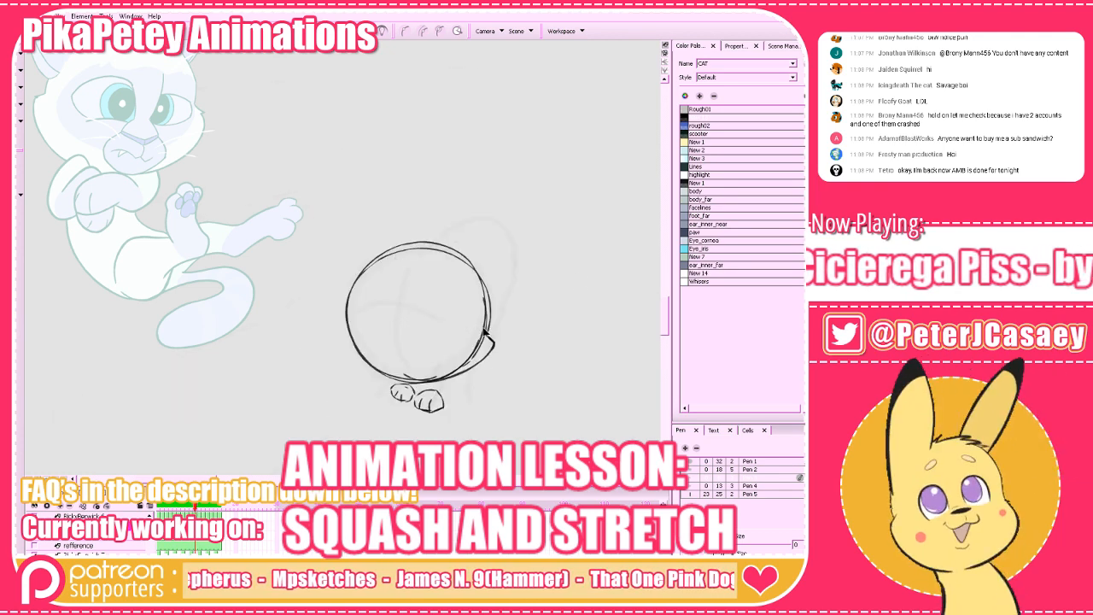
key("comma")
key("period")
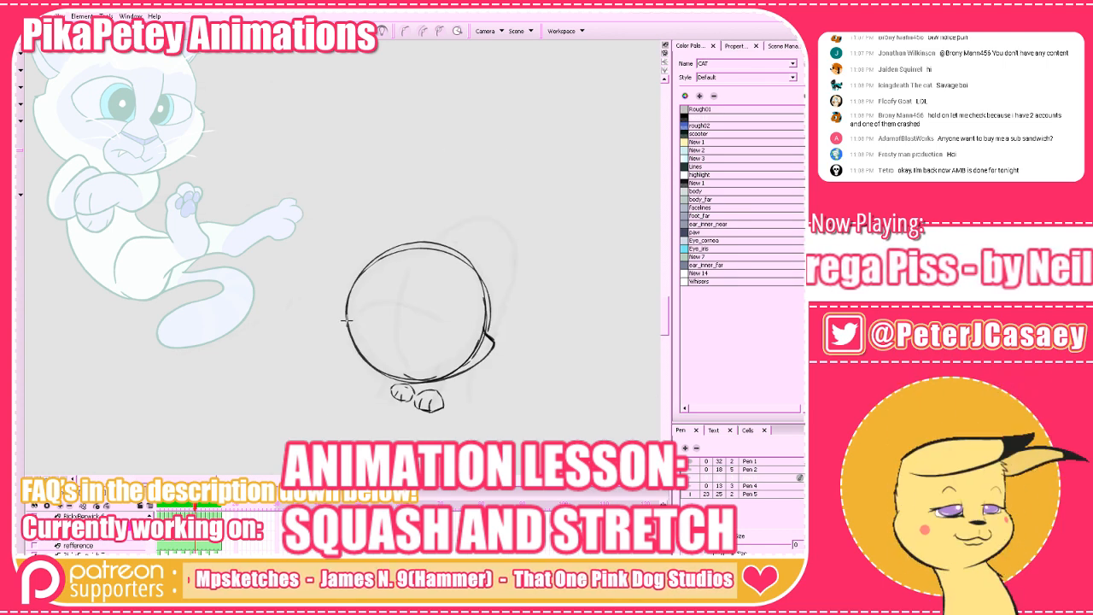
Draw the left cheek tip and its line down to the jaw beside the head circle, comparing it with the neighbouring frames.
mouse_move(342, 326)
left_mouse_down()
mouse_move(348, 352)
mouse_move(430, 375)
mouse_move(340, 324)
mouse_move(353, 358)
mouse_move(422, 379)
mouse_move(346, 322)
left_mouse_up()
key("ctrl+z")
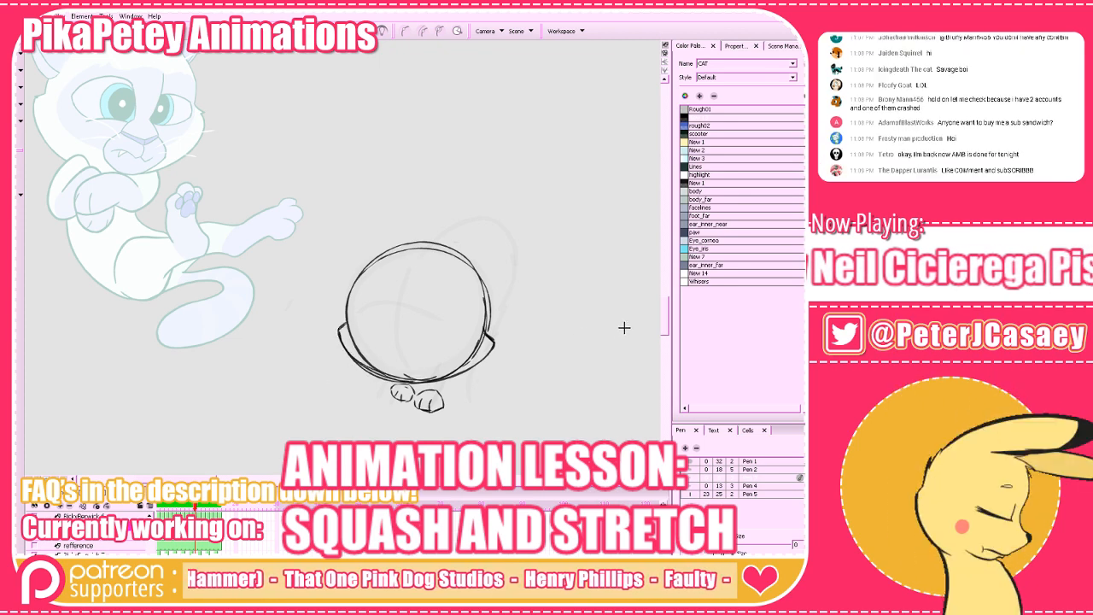
key("g")
key("f")
key("f")
key("g")
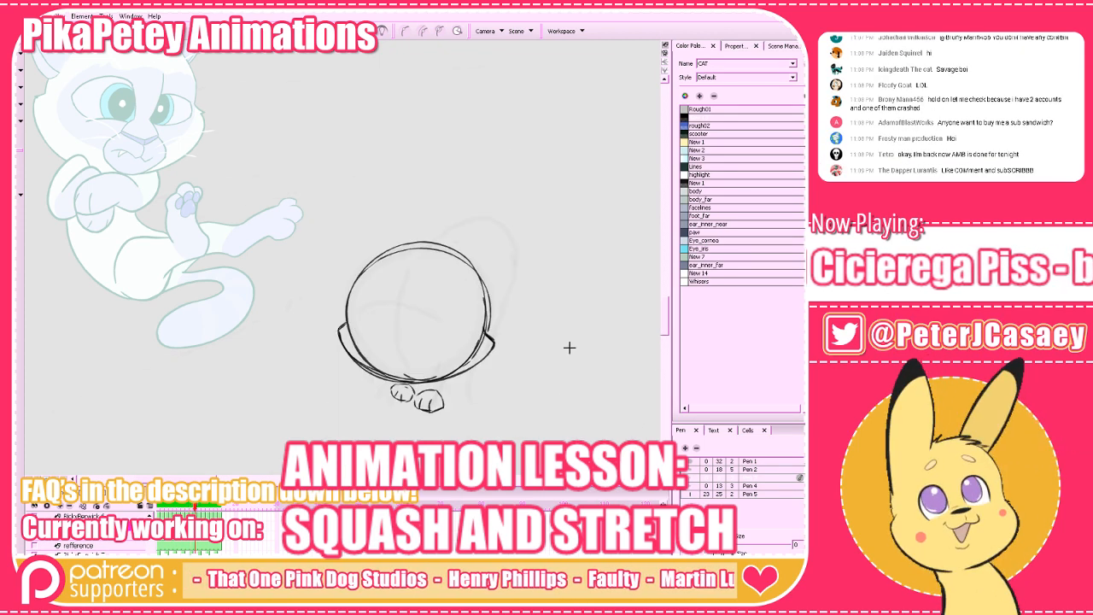
mouse_move(415, 381)
left_mouse_down()
mouse_move(388, 350)
mouse_move(431, 250)
mouse_move(393, 330)
left_mouse_up()
key("f")
key("g")
key("ctrl+z")
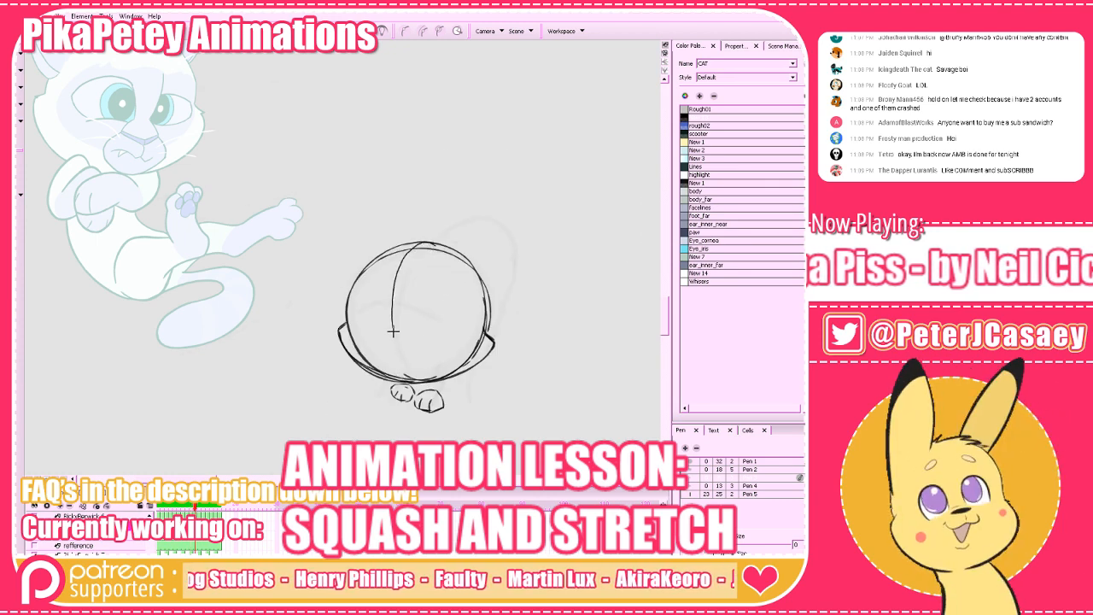
key("ctrl+z")
mouse_move(433, 245)
left_mouse_down()
mouse_move(391, 292)
mouse_move(413, 380)
mouse_move(382, 342)
left_mouse_up()
key("ctrl+z")
left_click_drag(405, 252, 436, 243)
key("ctrl+z")
key("ctrl+z")
Draw a curved vertical centre line left of the head circle's middle and compare it with the cat's face in neighbouring frames.
mouse_move(398, 377)
left_mouse_down()
mouse_move(385, 318)
mouse_move(435, 246)
left_mouse_up()
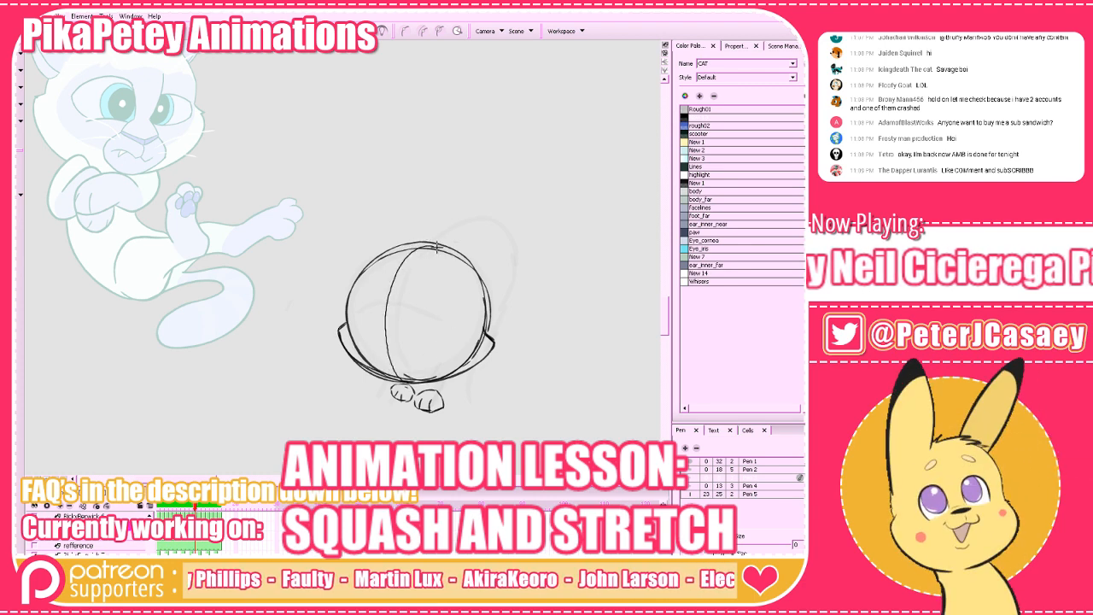
key("f")
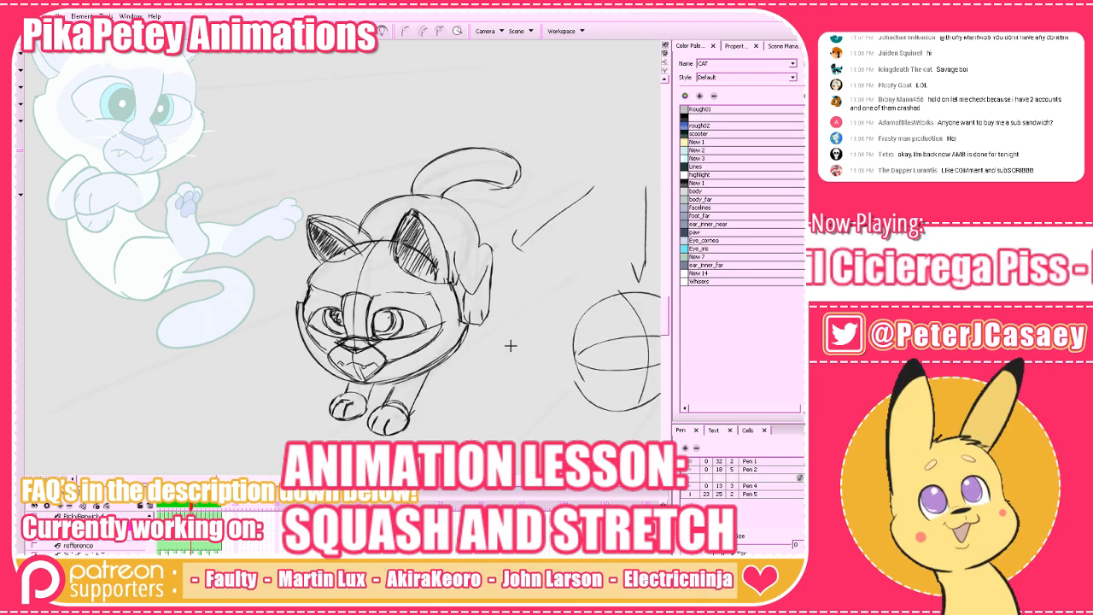
key("g")
key("g")
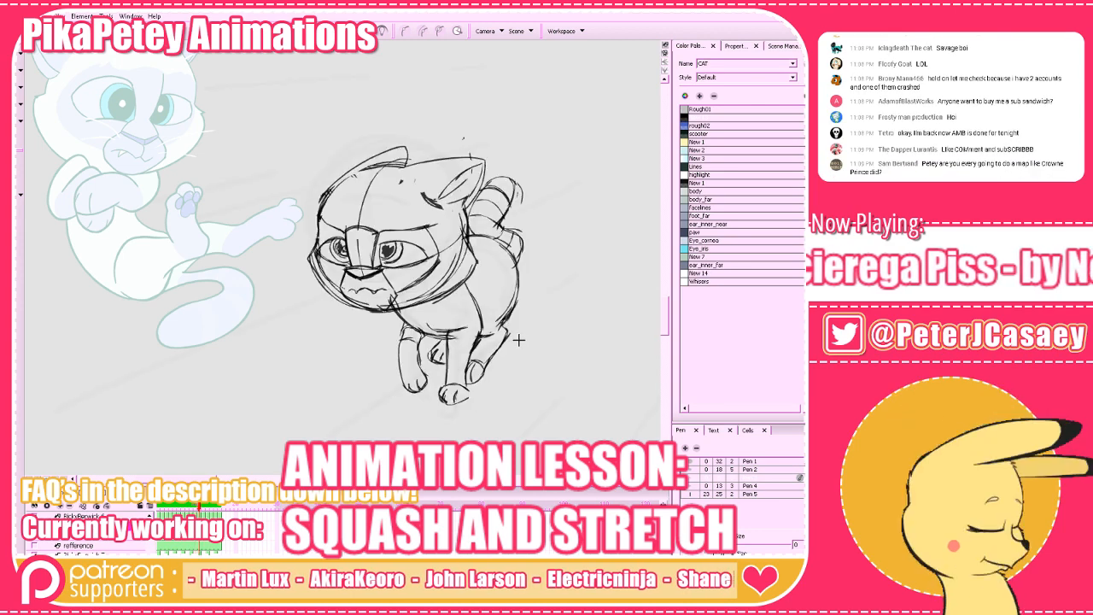
key("f")
key("f")
key("f")
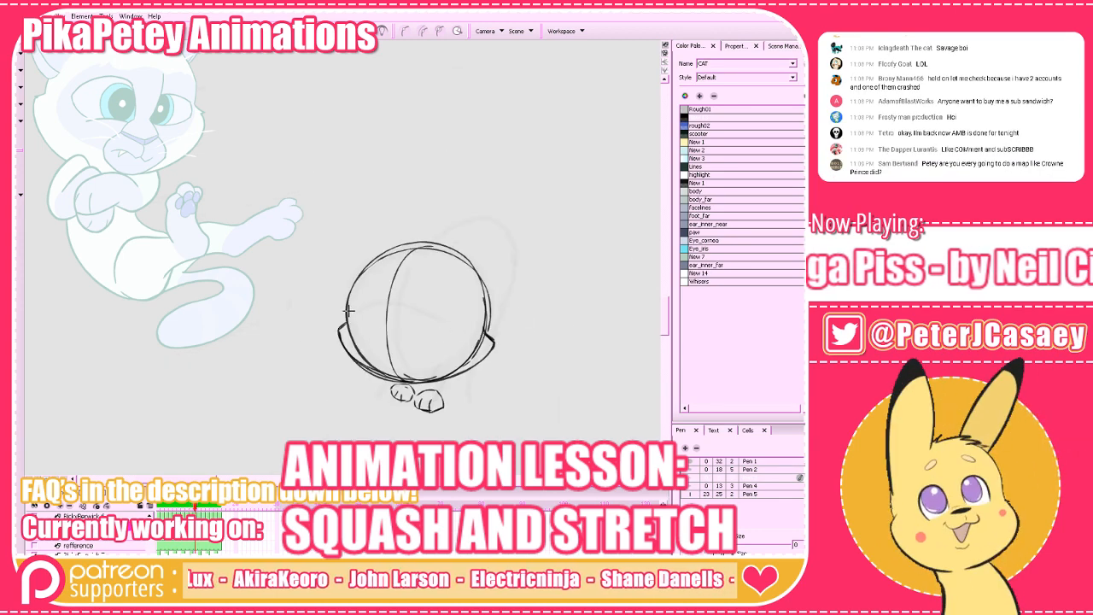
Draw a curved horizontal guide across the lower head and a small diamond-shaped nose where it crosses the centre line, checking the neighbouring frames.
left_click_drag(346, 321, 455, 327)
key("g")
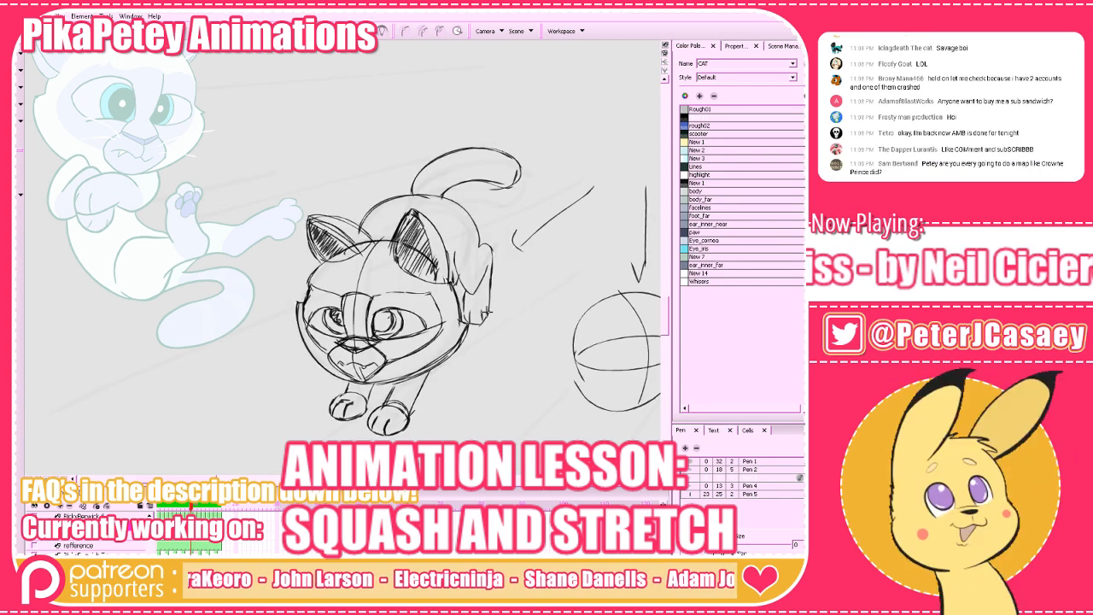
key("f")
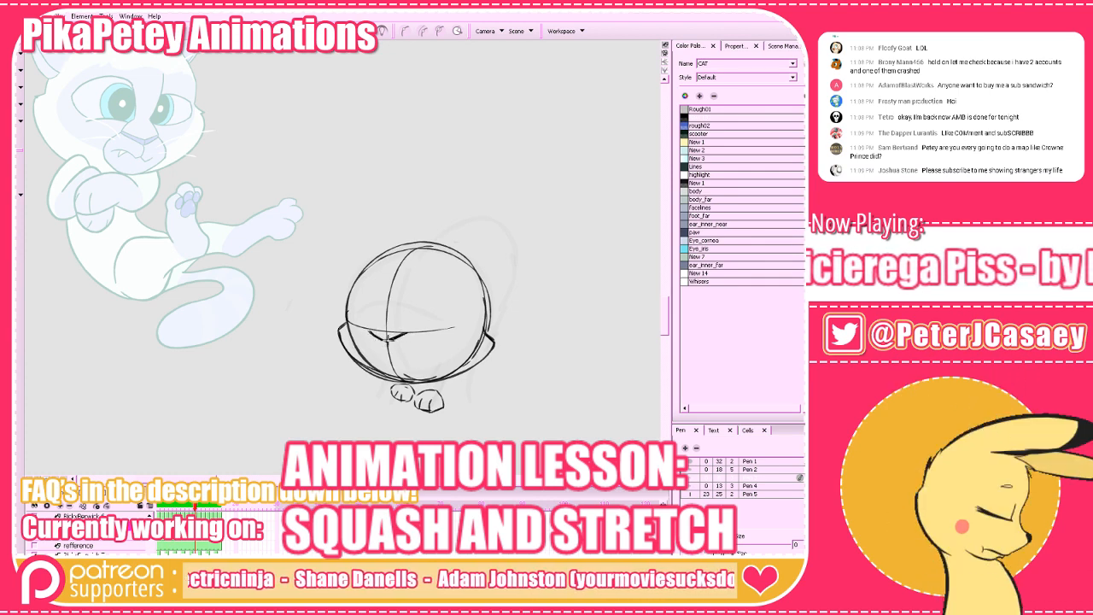
key("f")
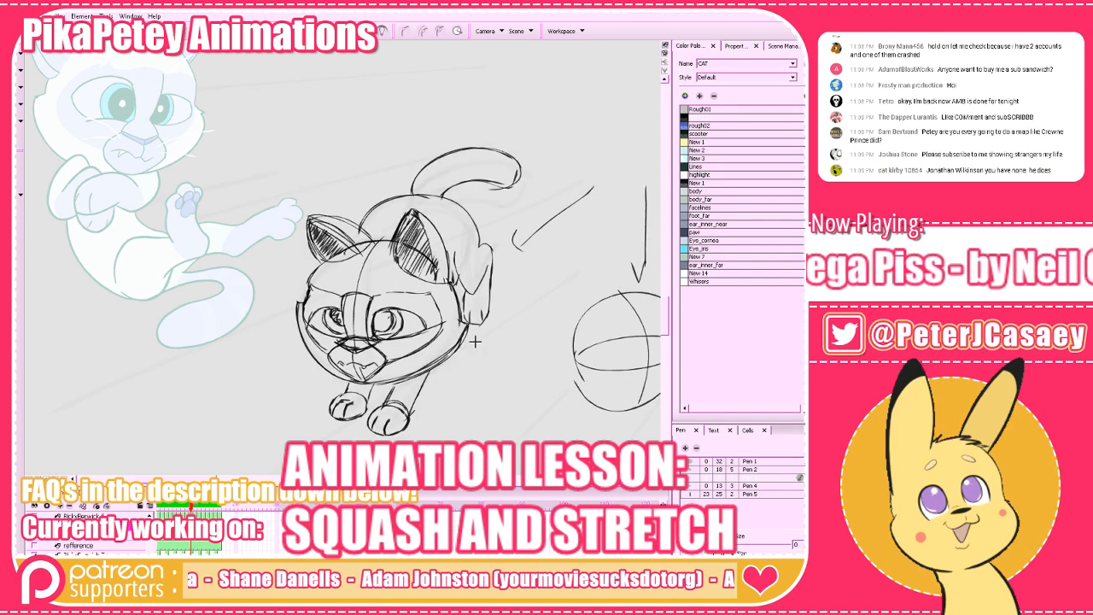
key("g")
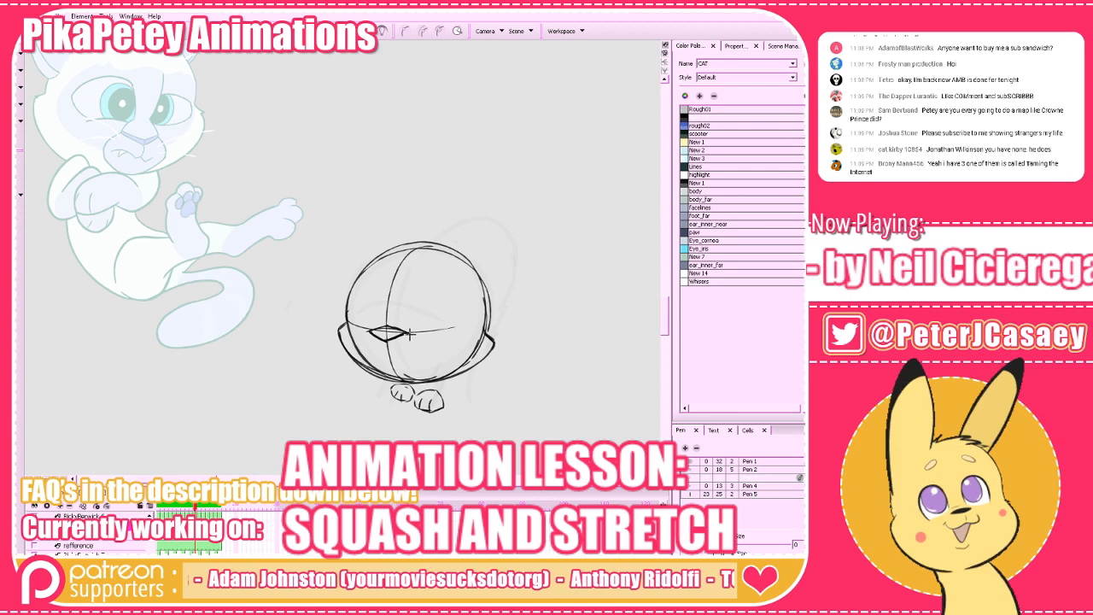
key("f")
key("g")
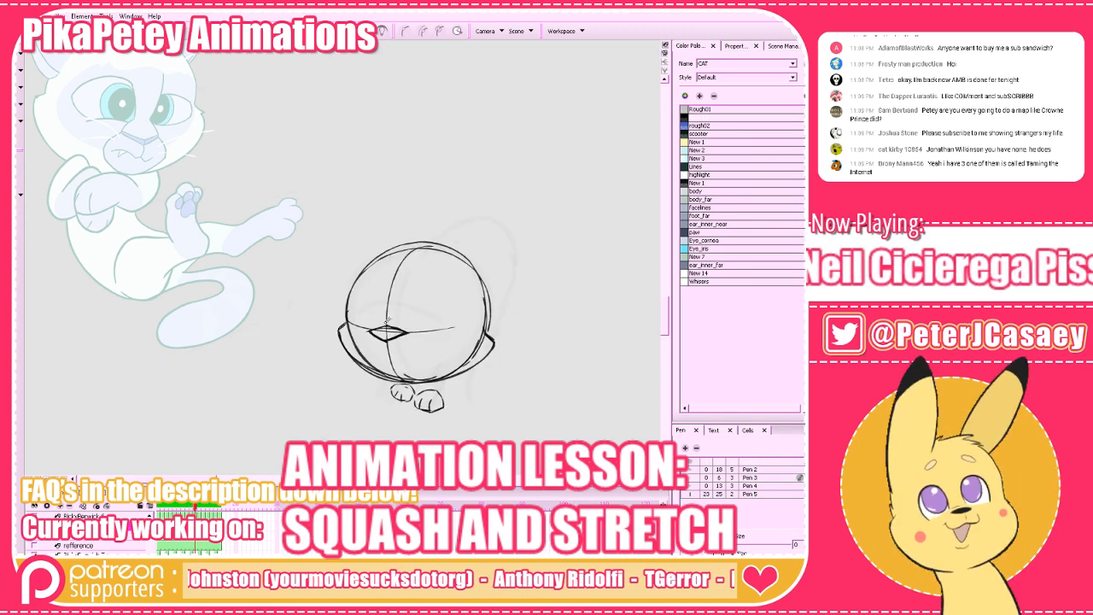
Draw a curved mouth guide below the nose and the muzzle's left edge, comparing them with the neighbouring frames.
key("alt+b")
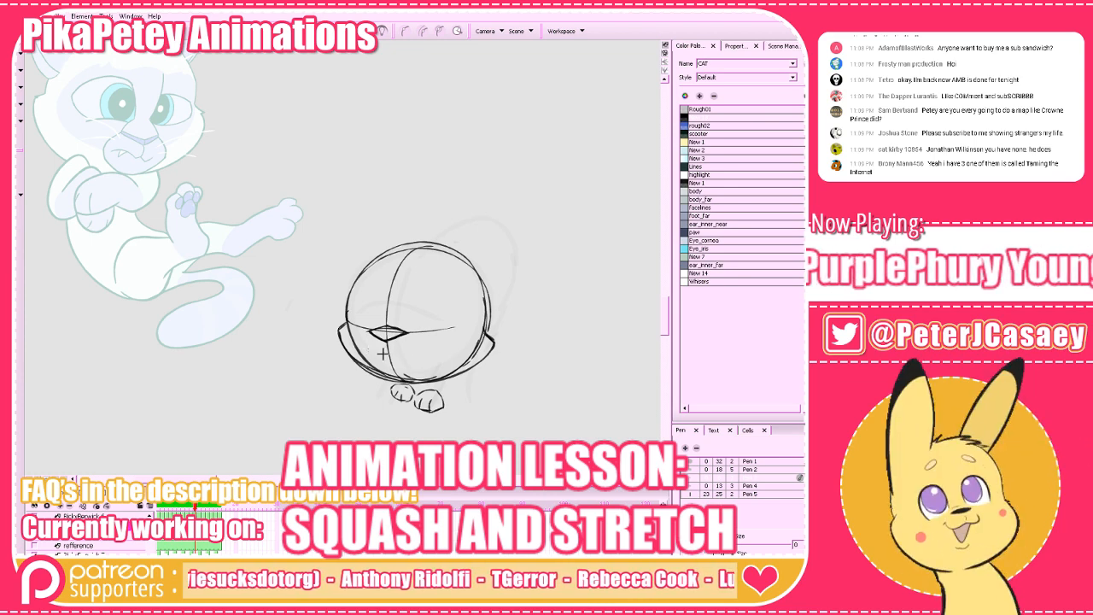
mouse_move(409, 355)
left_mouse_down()
mouse_move(367, 350)
mouse_move(413, 352)
left_mouse_up()
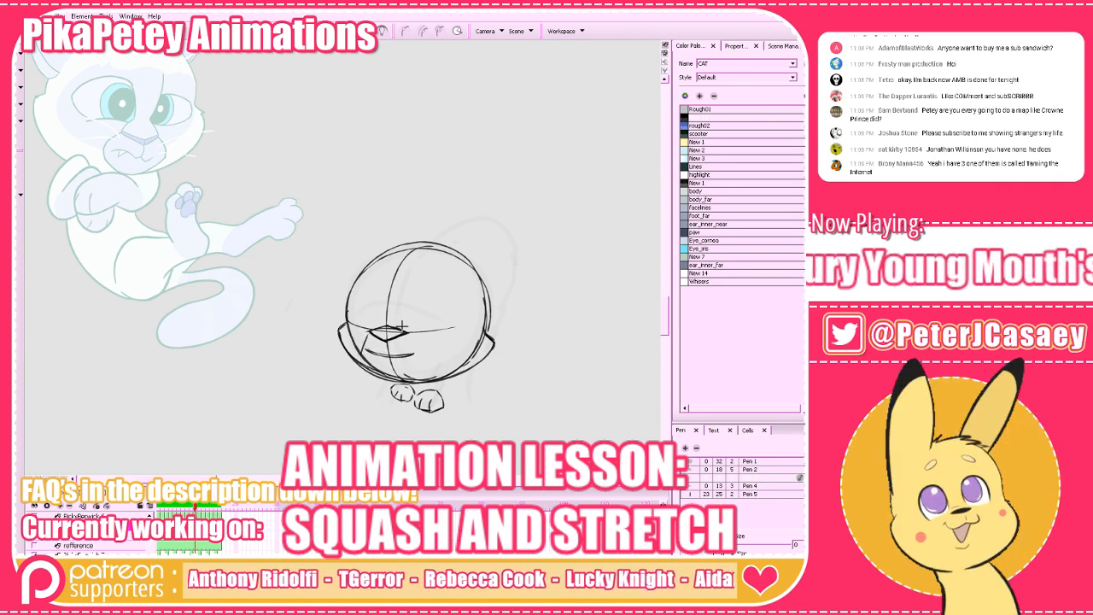
key("comma")
key("period")
key("period")
key("comma")
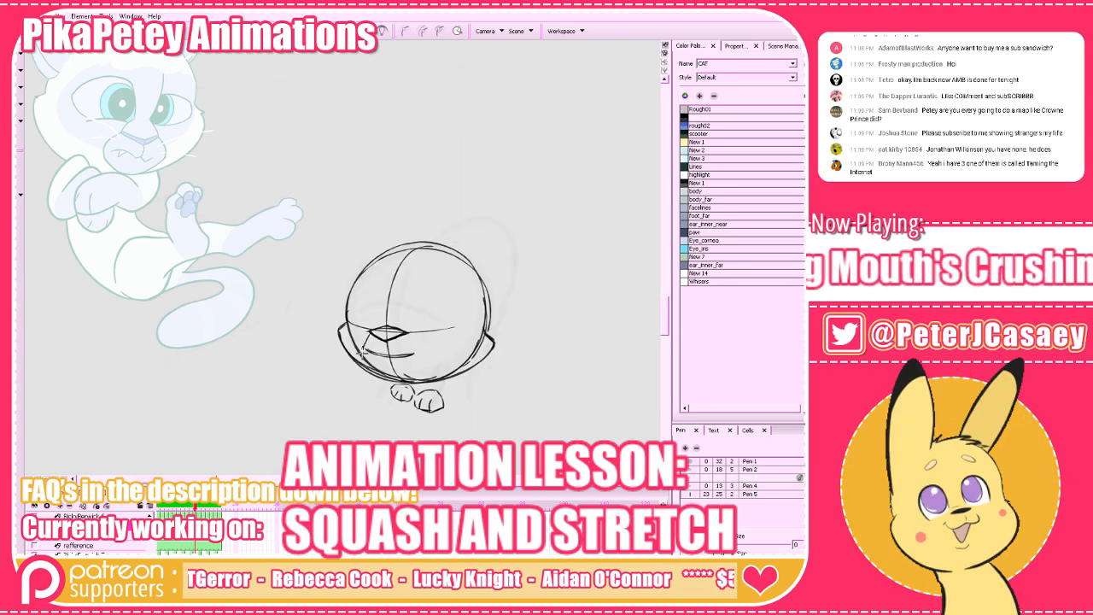
Draw the muzzle's sides from the nose down to the chin and erase the construction lines overlapping its left side.
left_click_drag(362, 352, 397, 380)
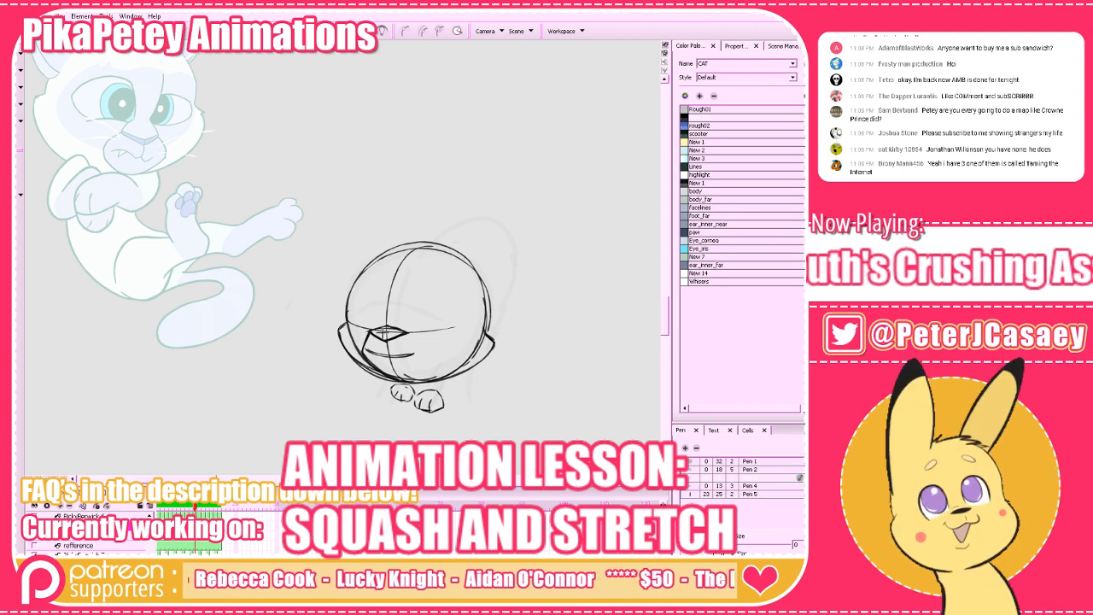
mouse_move(407, 333)
left_mouse_down()
mouse_move(420, 351)
mouse_move(414, 378)
left_mouse_up()
key("ctrl+z")
key("alt+e")
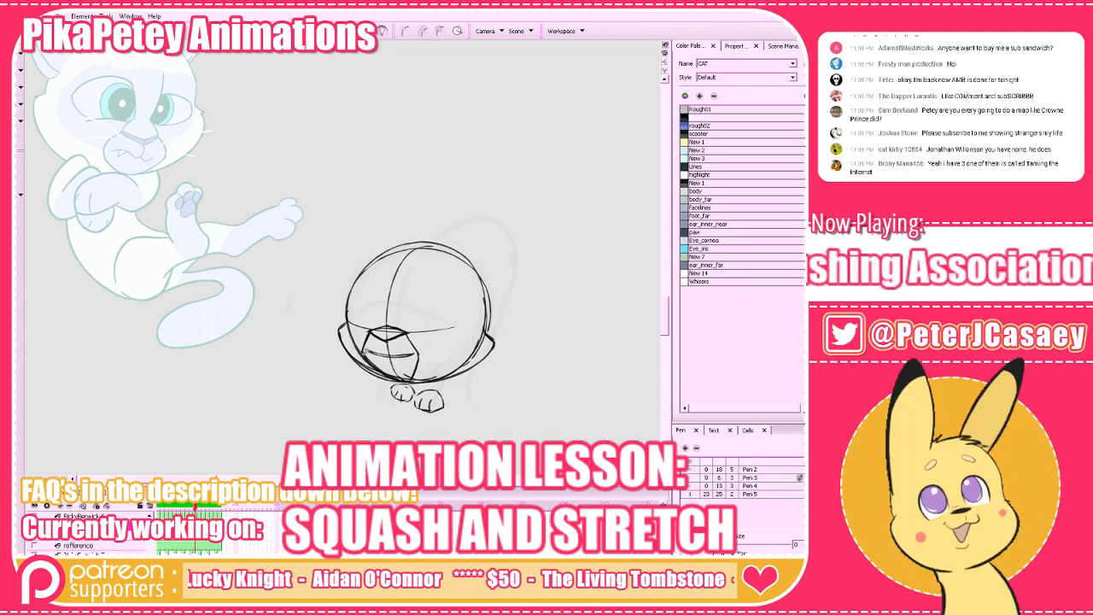
mouse_move(366, 351)
left_mouse_down()
mouse_move(394, 374)
mouse_move(367, 335)
left_mouse_up()
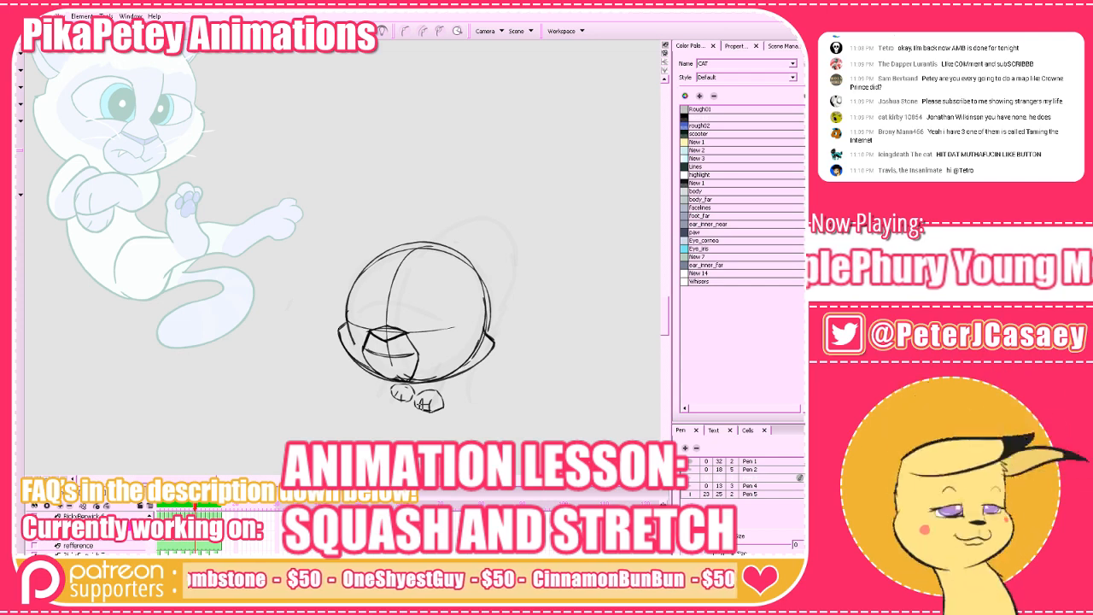
Erase the mouth guide and draw a jagged, wavy mouth line inside the muzzle, comparing it with the neighbouring frames.
key("comma")
key("period")
key("alt+e")
left_click_drag(374, 356, 409, 356)
key("alt+b")
key("comma")
key("period")
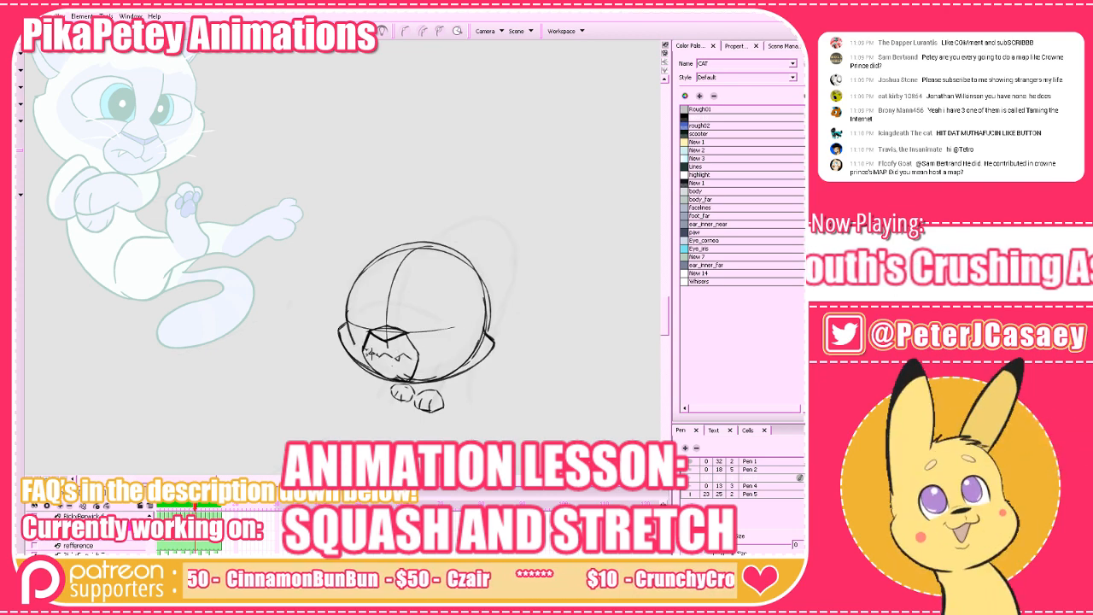
key("comma")
key("period")
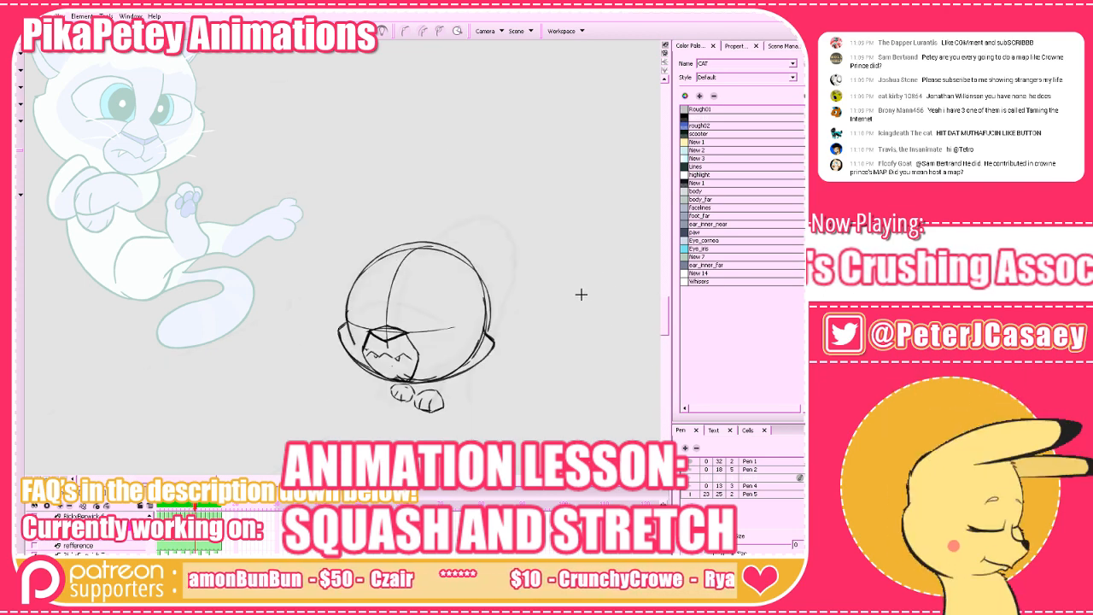
key("comma")
key("period")
key("period")
key("comma")
Erase the muzzle's side edges and redraw them wider around the mouth, checking the shape against the neighbouring frames.
key("alt+e")
left_click_drag(414, 336, 415, 376)
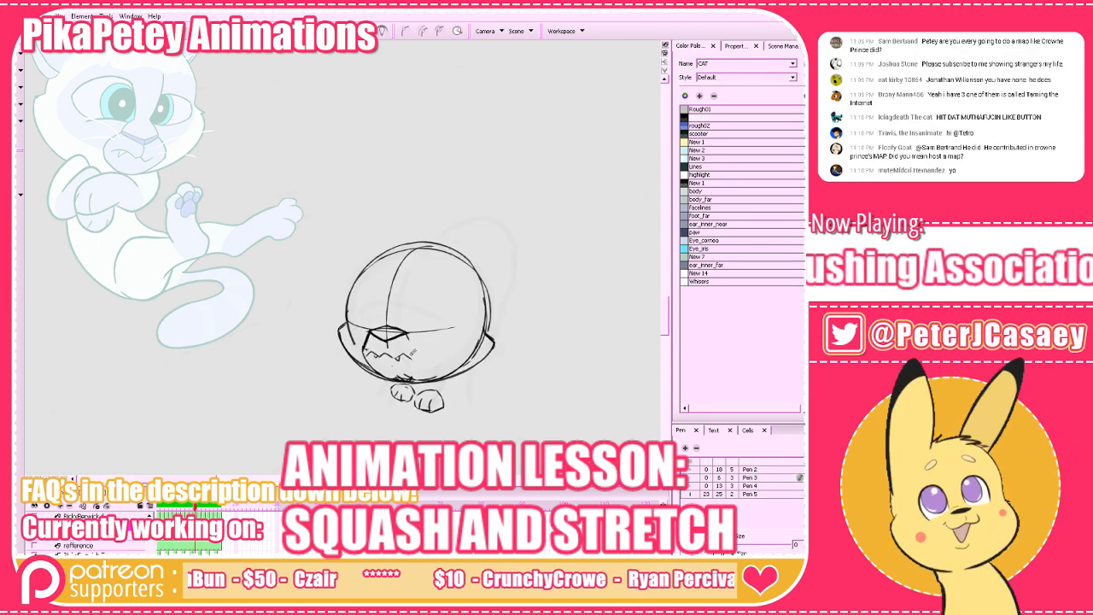
key("alt+b")
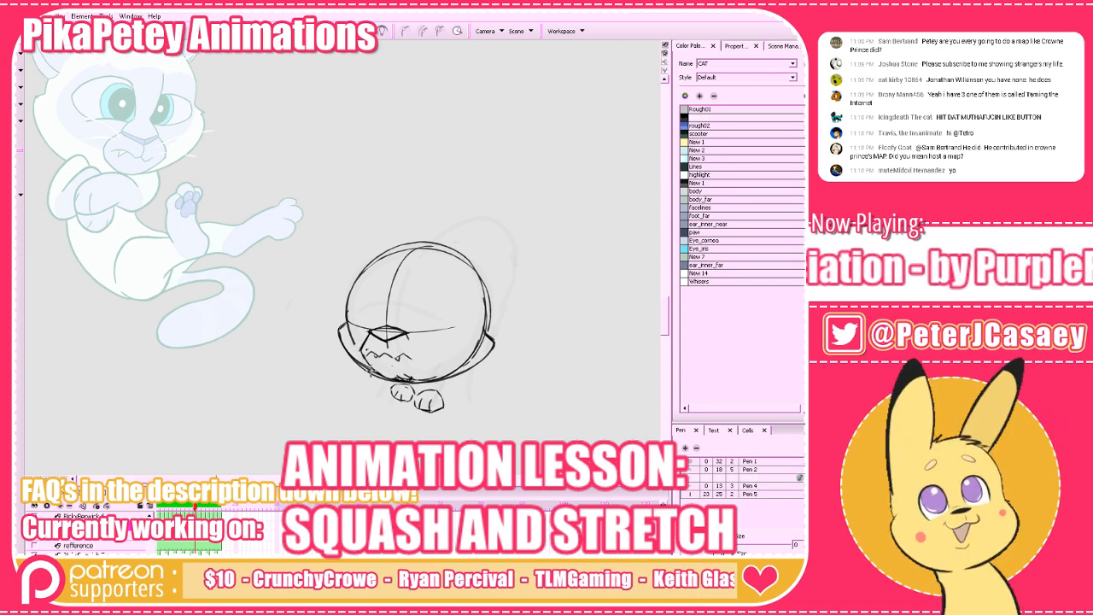
left_click_drag(366, 362, 380, 376)
key("comma")
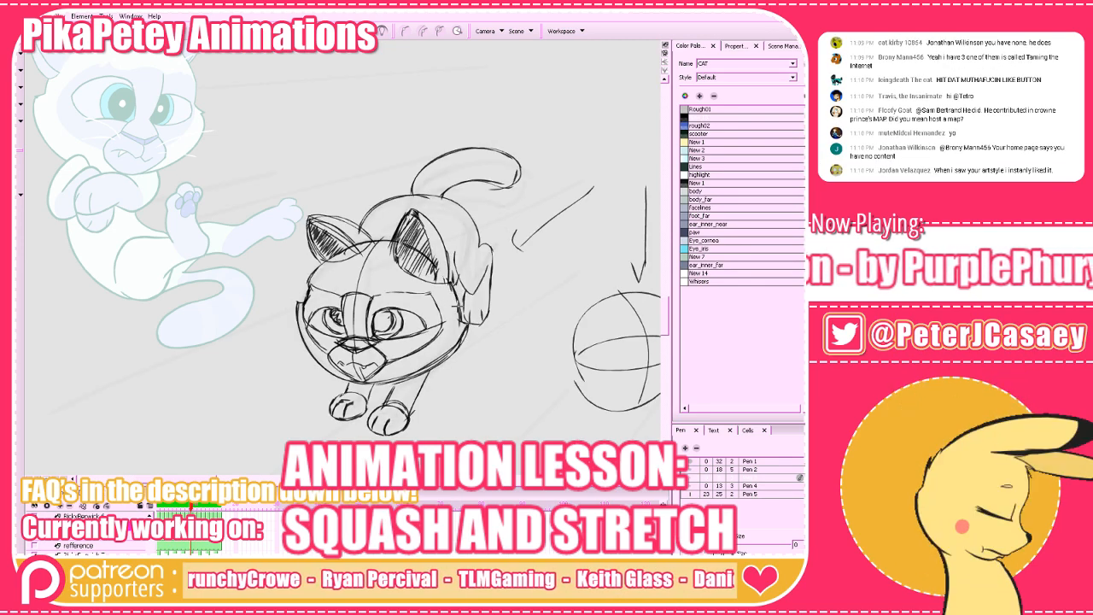
key("period")
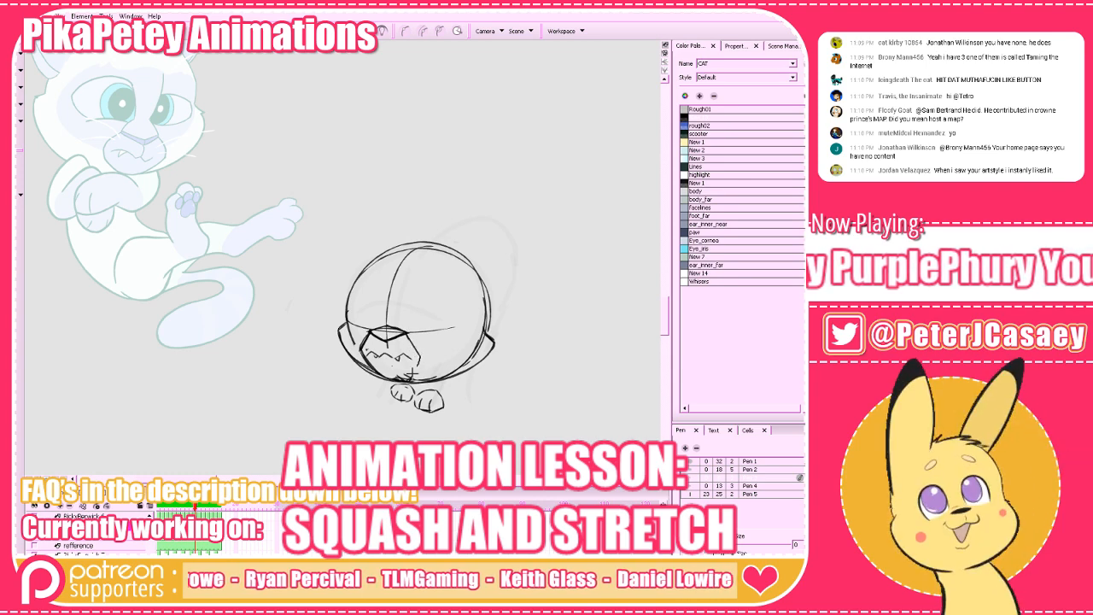
key("comma")
key("period")
key("comma")
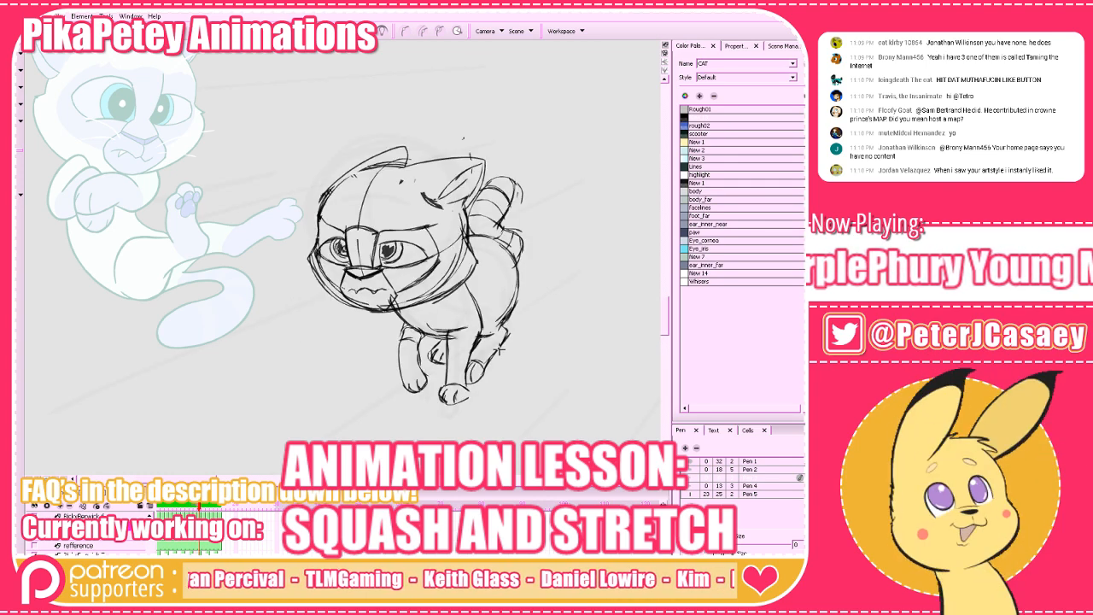
key("period")
Redraw the nose at the top of the muzzle with heavier lines and compare it with the neighbouring frames.
key("alt+b")
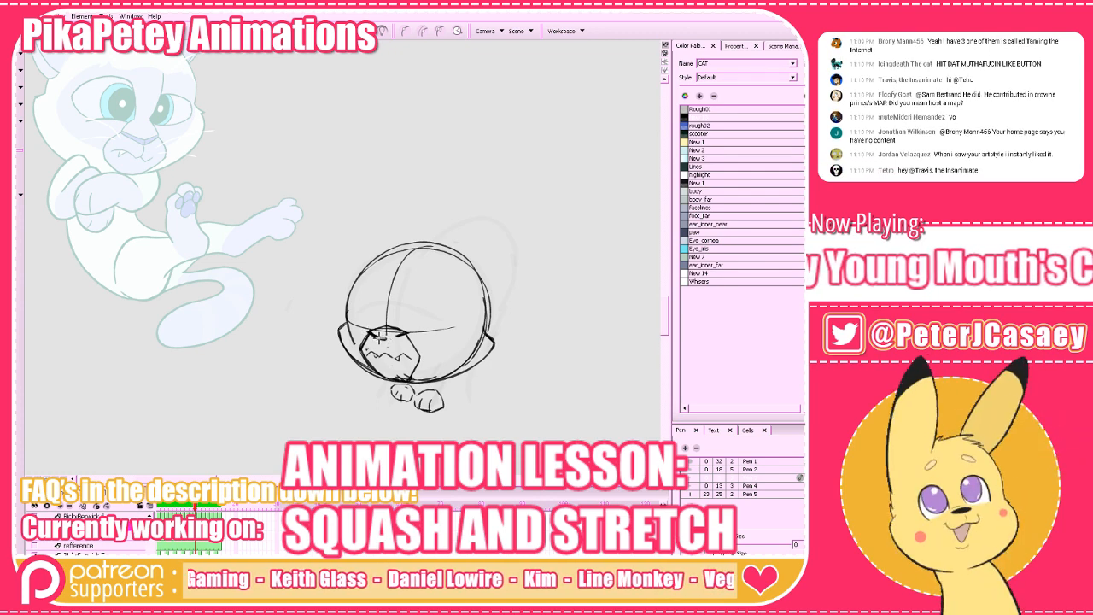
left_click_drag(370, 334, 399, 336)
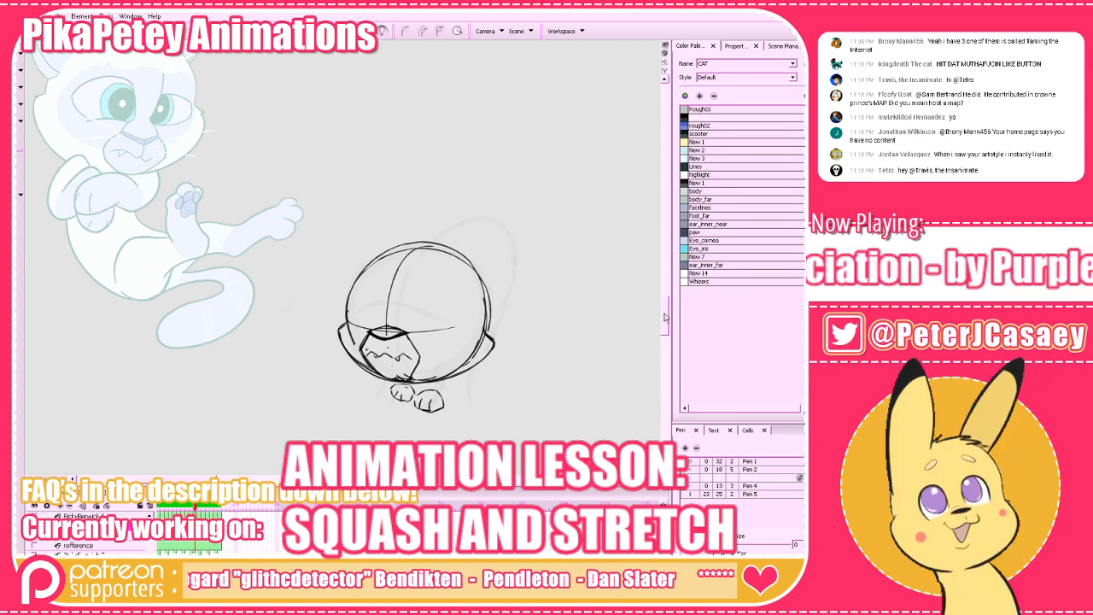
left_click_drag(666, 315, 665, 322)
key("comma")
key("period")
key("period")
key("period")
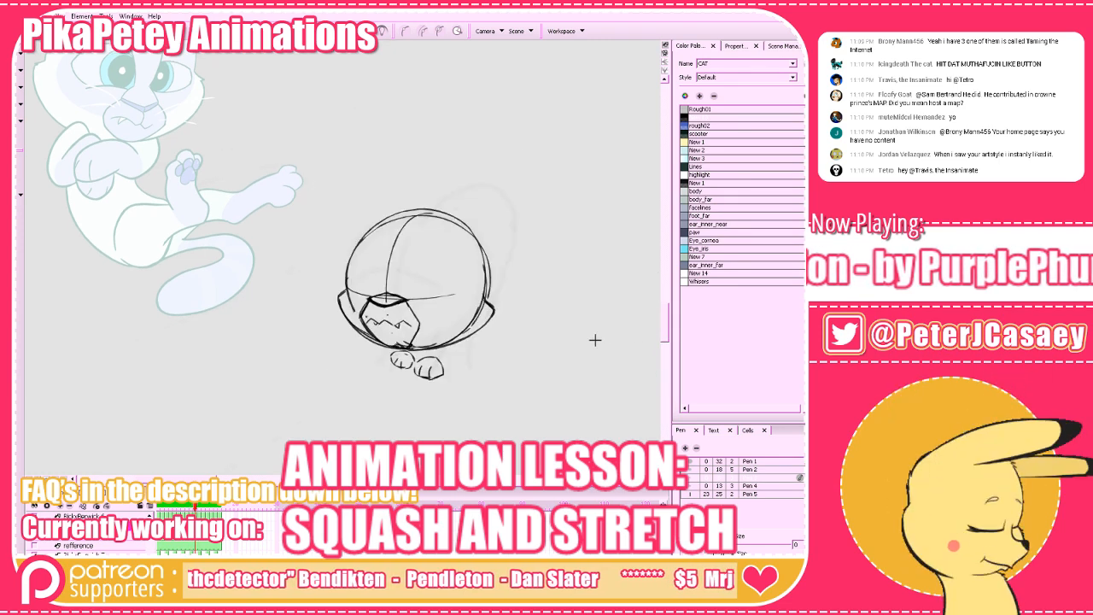
Close the gap in the left cheek line down to the jaw and check it against the adjacent frame.
key("alt+b")
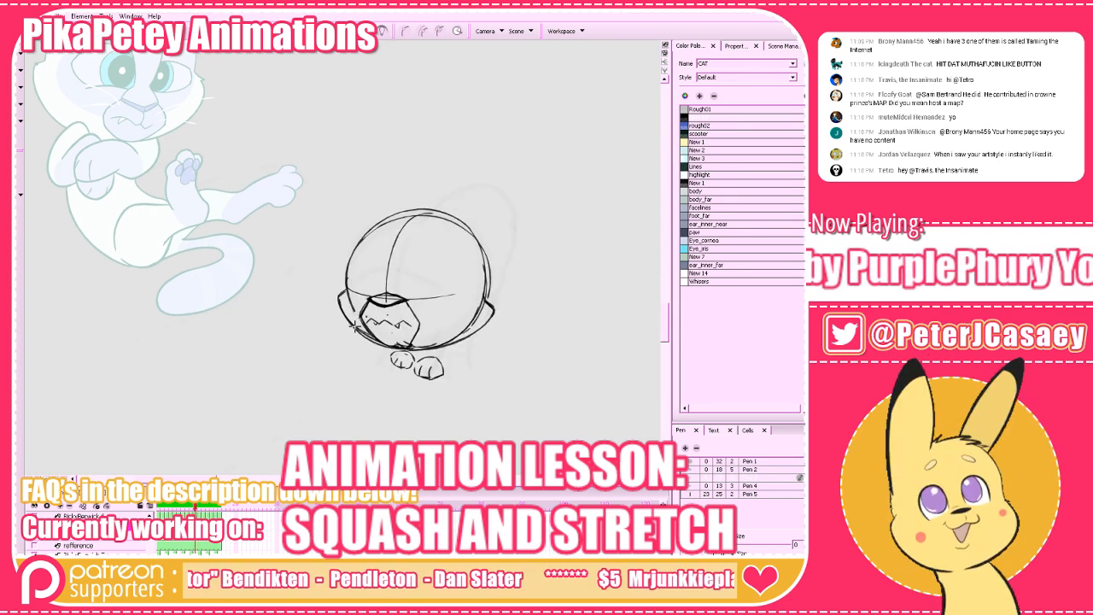
left_click_drag(557, 365, 553, 416)
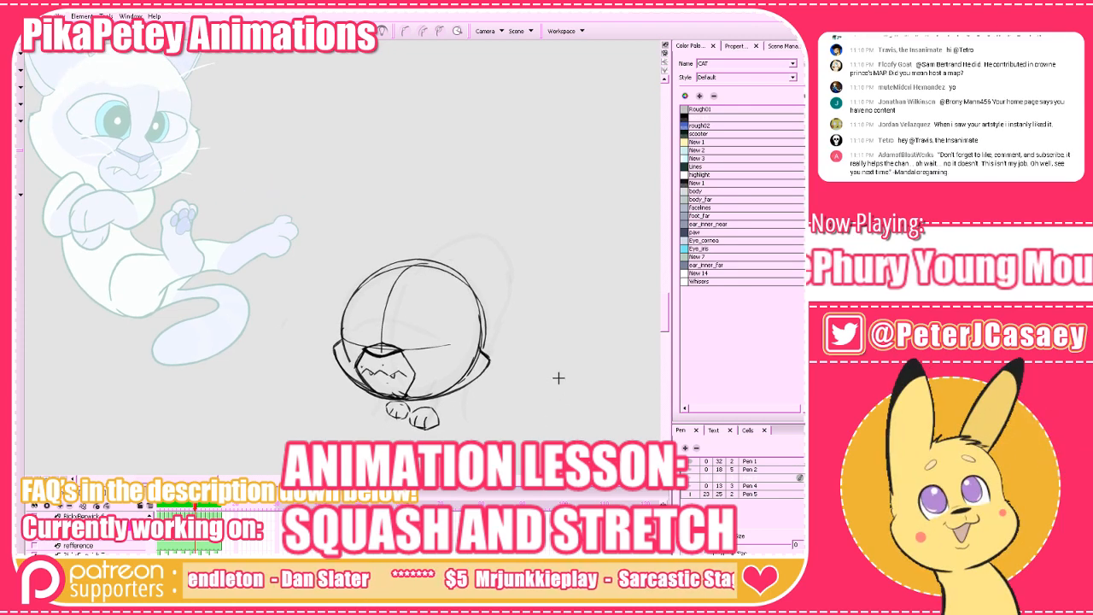
key("period")
key("comma")
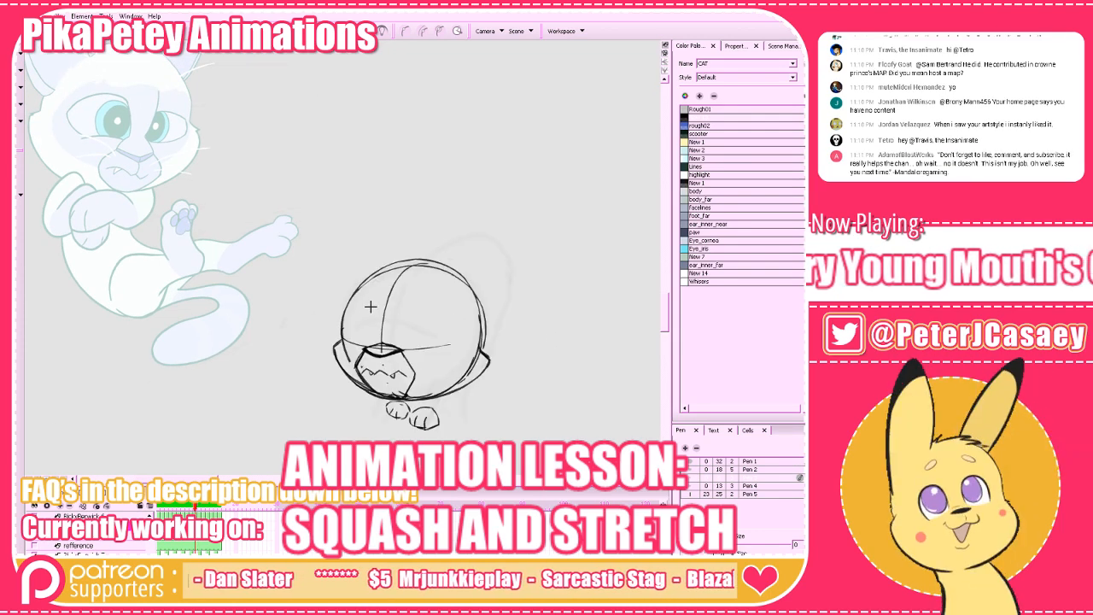
Draw a short arc across the centre line above the nose for the top of the nose bridge, comparing it with neighbouring frames.
left_click_drag(372, 308, 398, 310)
key("ctrl+z")
key("ctrl+z")
key("period")
key("comma")
key("period")
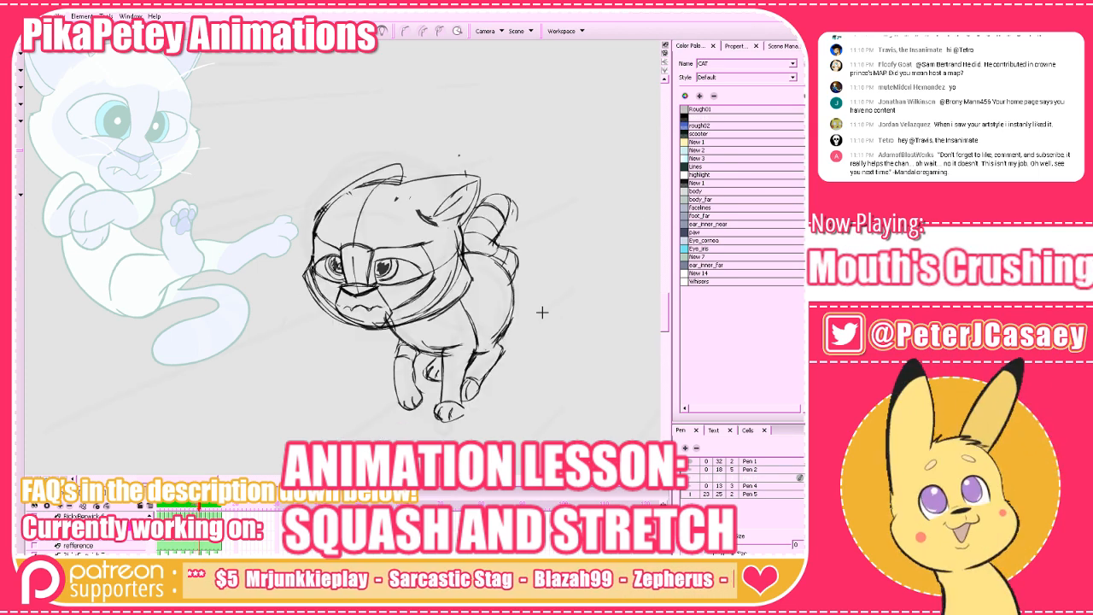
key("comma")
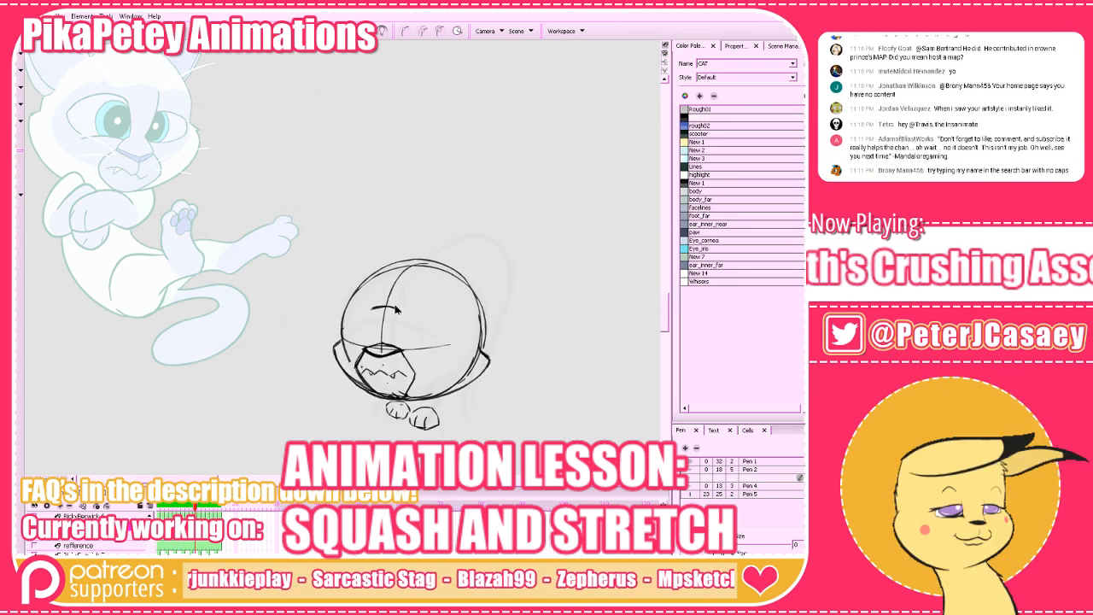
mouse_move(410, 307)
left_mouse_down()
mouse_move(371, 319)
mouse_move(411, 295)
mouse_move(417, 303)
mouse_move(394, 317)
mouse_move(397, 308)
left_mouse_up()
left_click(425, 289)
left_click(427, 292)
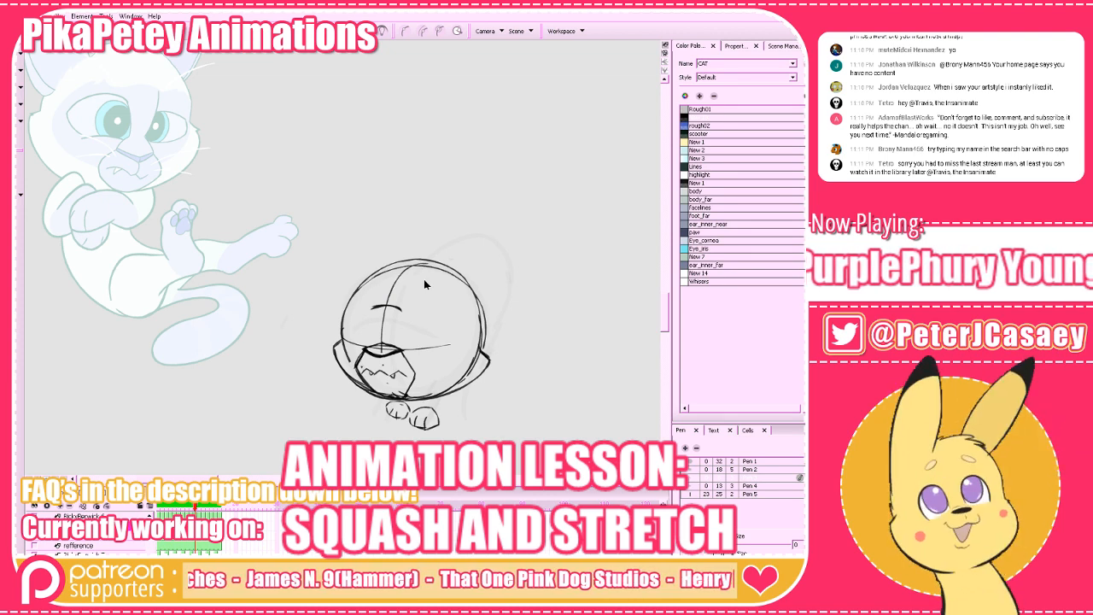
key("f")
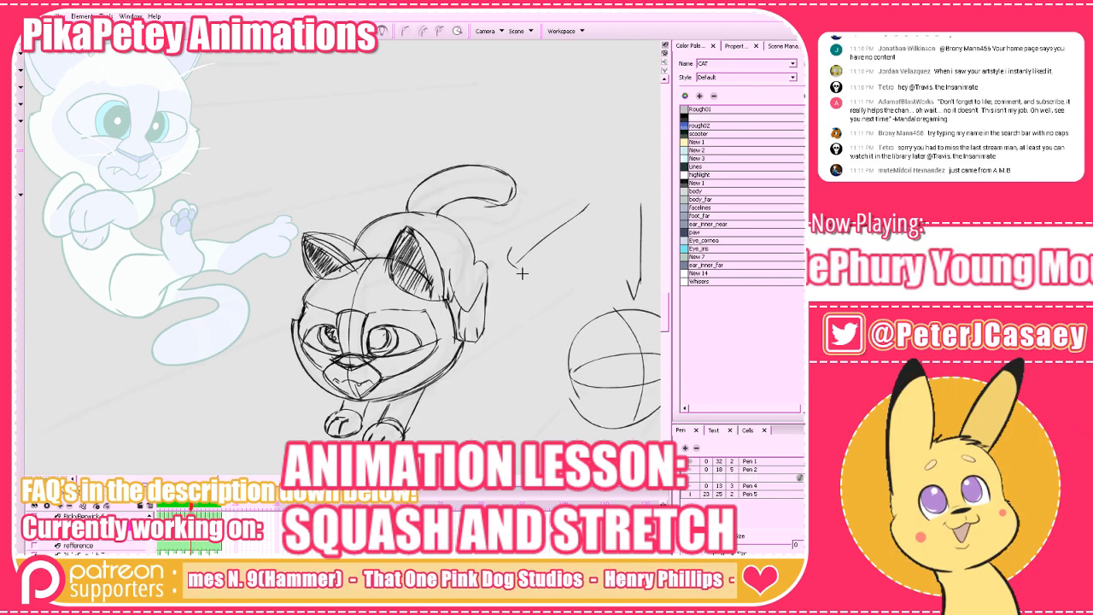
Draw both sides of the nose bridge from the short arc down to the nose, checking them against the neighbouring frame.
key("g")
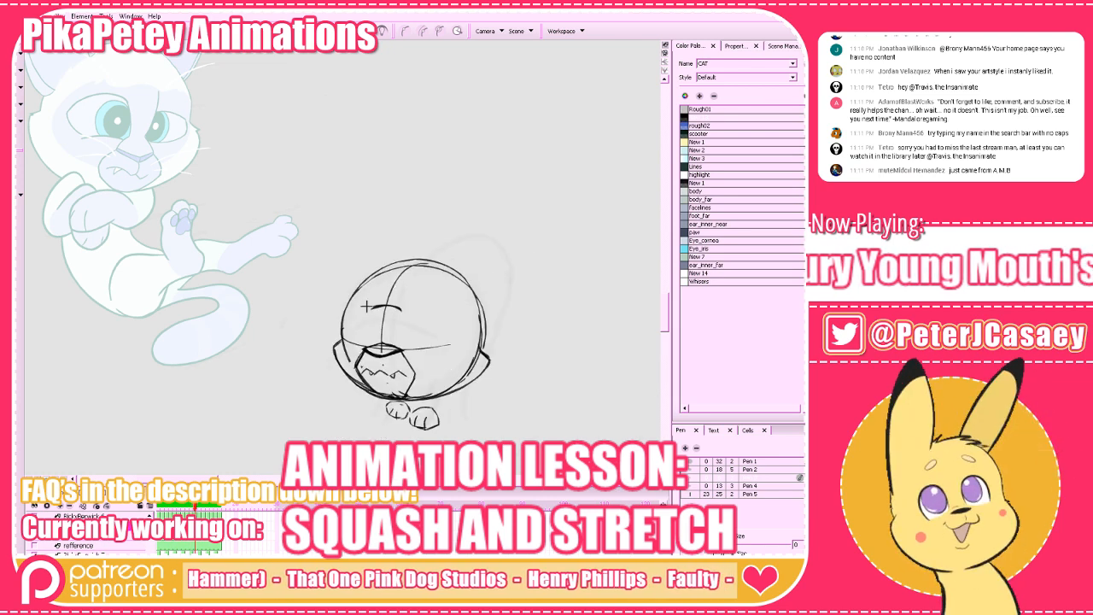
left_click_drag(372, 306, 374, 342)
key("ctrl+z")
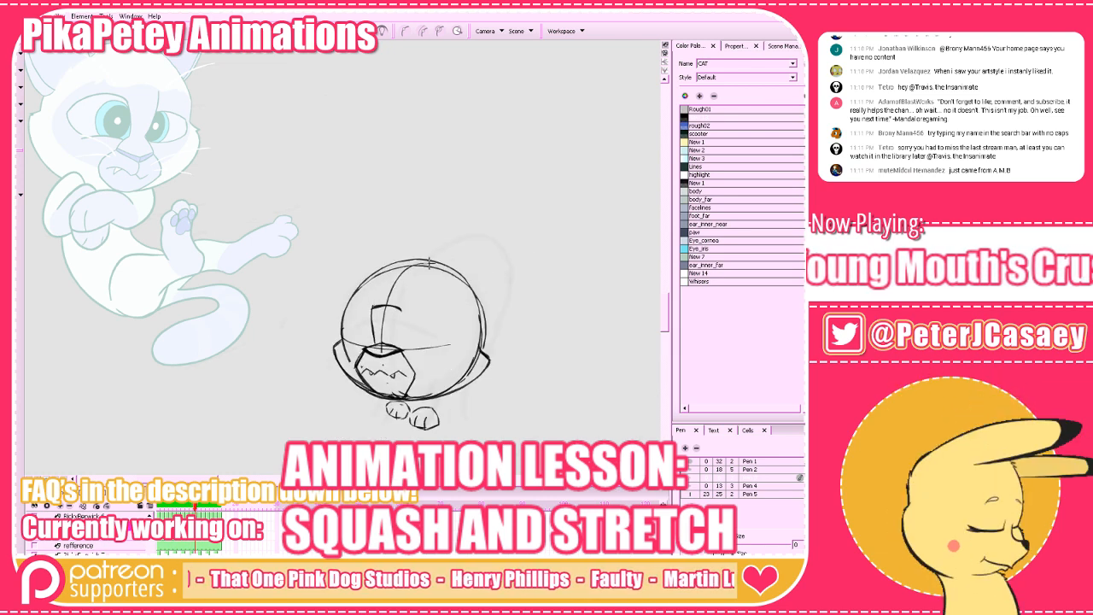
key("ctrl+z")
left_click_drag(402, 308, 401, 342)
key("f")
key("g")
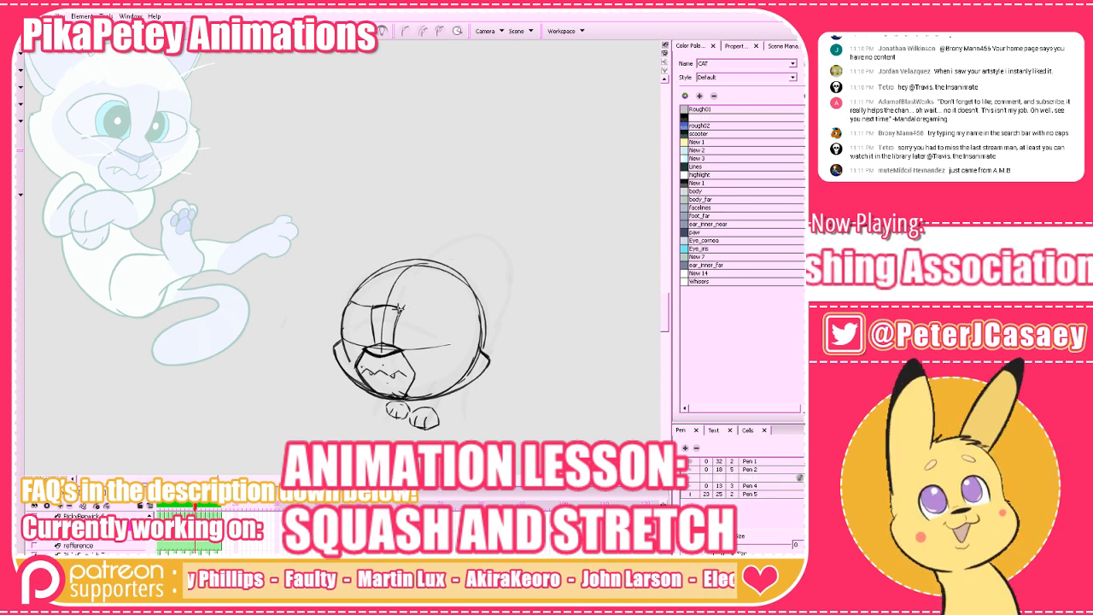
Draw the face mask outline around the right eye, from the nose bridge out and back to the muzzle, comparing it with the adjacent frame.
mouse_move(404, 307)
left_mouse_down()
mouse_move(442, 307)
mouse_move(460, 347)
mouse_move(403, 374)
left_mouse_up()
key("f")
key("g")
key("ctrl+z")
left_click_drag(458, 354, 414, 374)
key("f")
key("g")
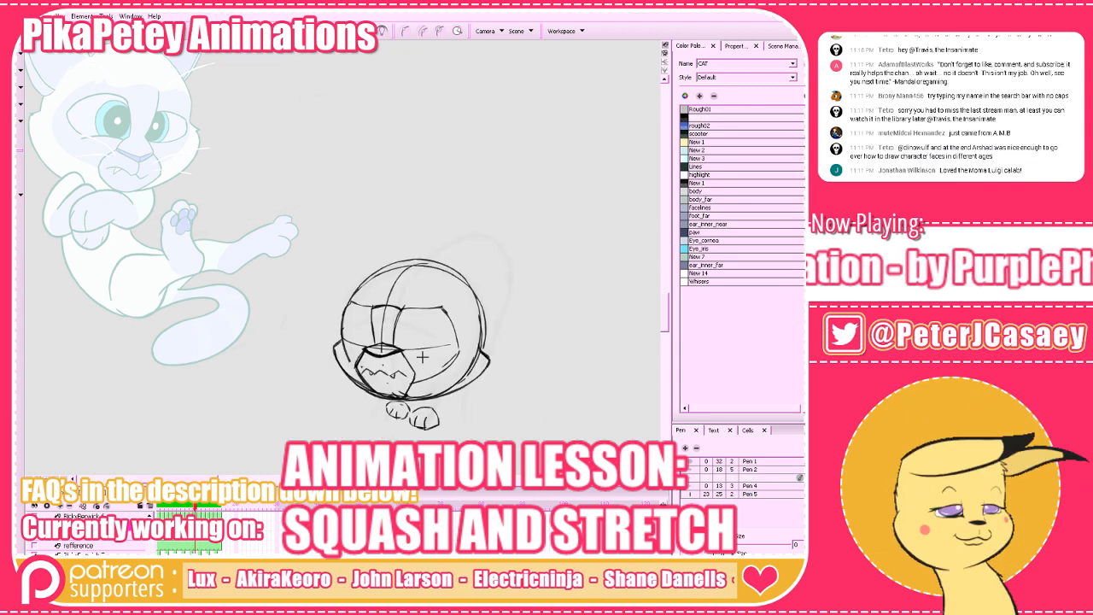
Erase stray line ends on the left cheek and try out the mask's outer edge around the left eye.
key("alt+e")
left_click_drag(351, 360, 349, 350)
key("alt+b")
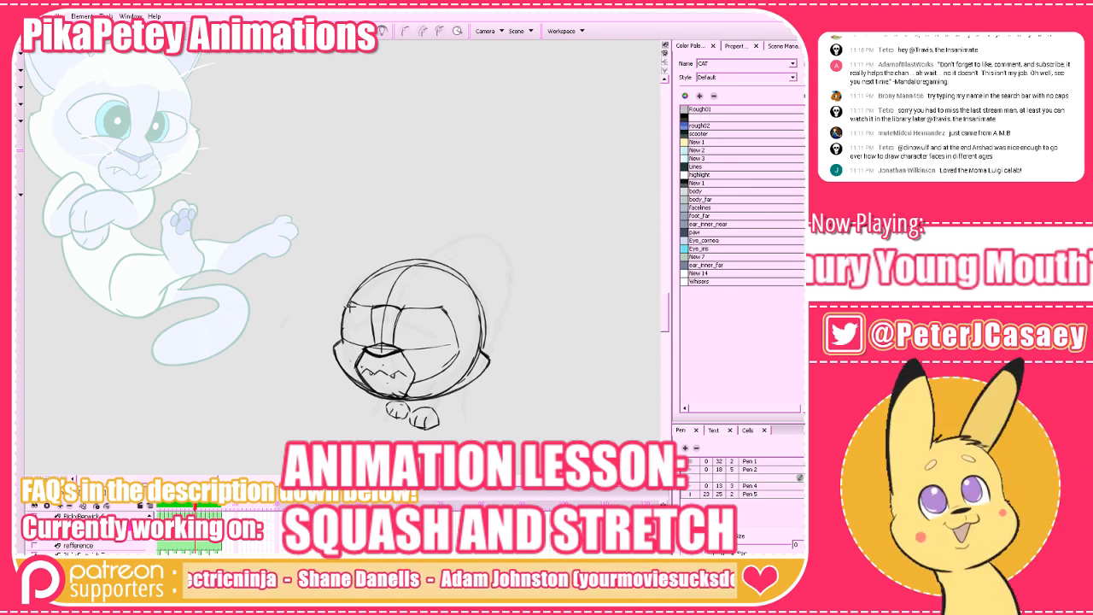
mouse_move(351, 305)
left_mouse_down()
mouse_move(377, 306)
mouse_move(343, 323)
mouse_move(354, 364)
left_mouse_up()
key("ctrl+z")
Flip through the neighbouring running frames to examine how the head and ears move between them.
key("comma")
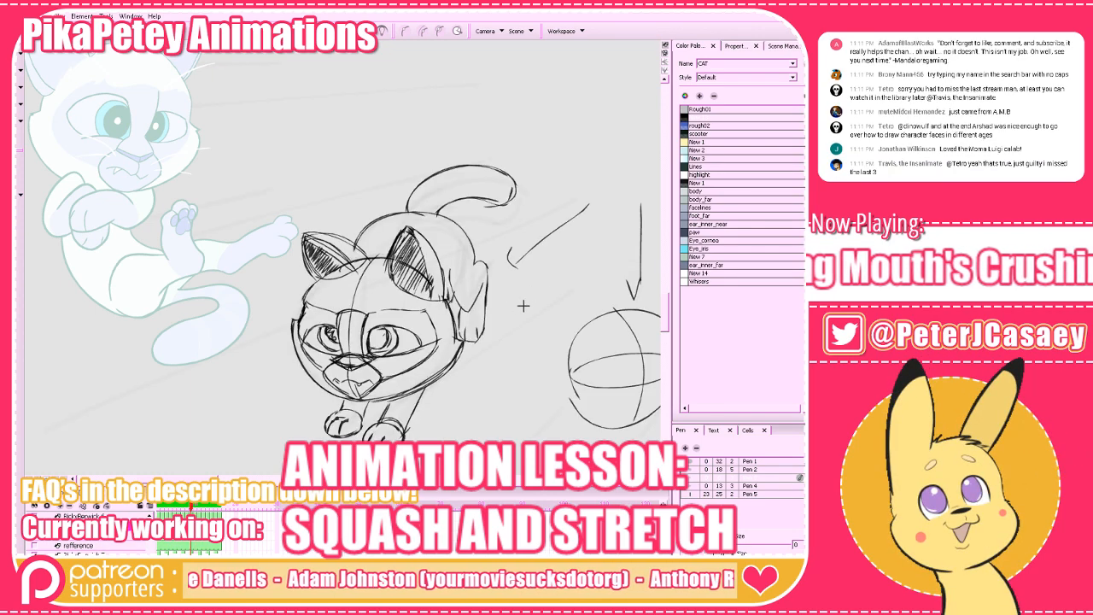
key("period")
key("period")
key("comma")
key("comma")
key("comma")
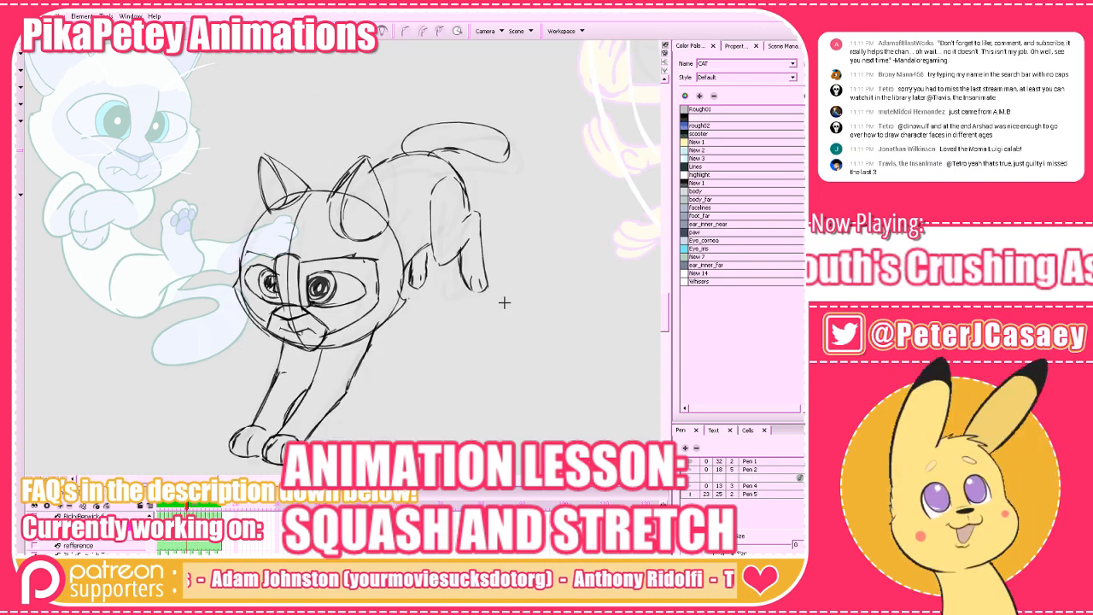
key("period")
key("period")
key("period")
key("comma")
key("comma")
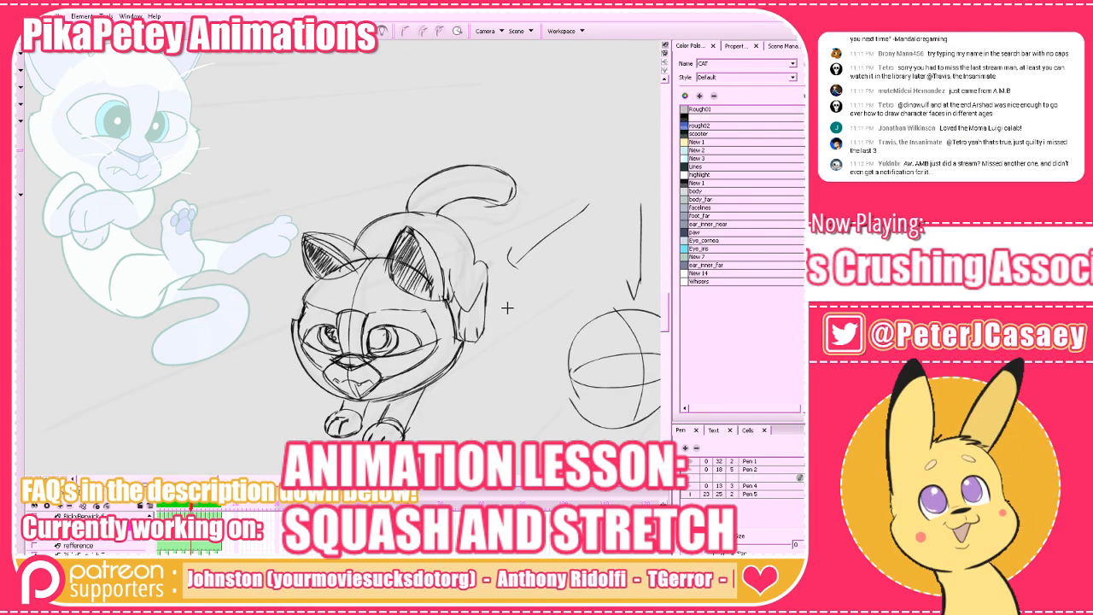
key("period")
Draw the pointed right ear on top of the head, redoing its edges and checking them against the frames before and after.
key("comma")
key("period")
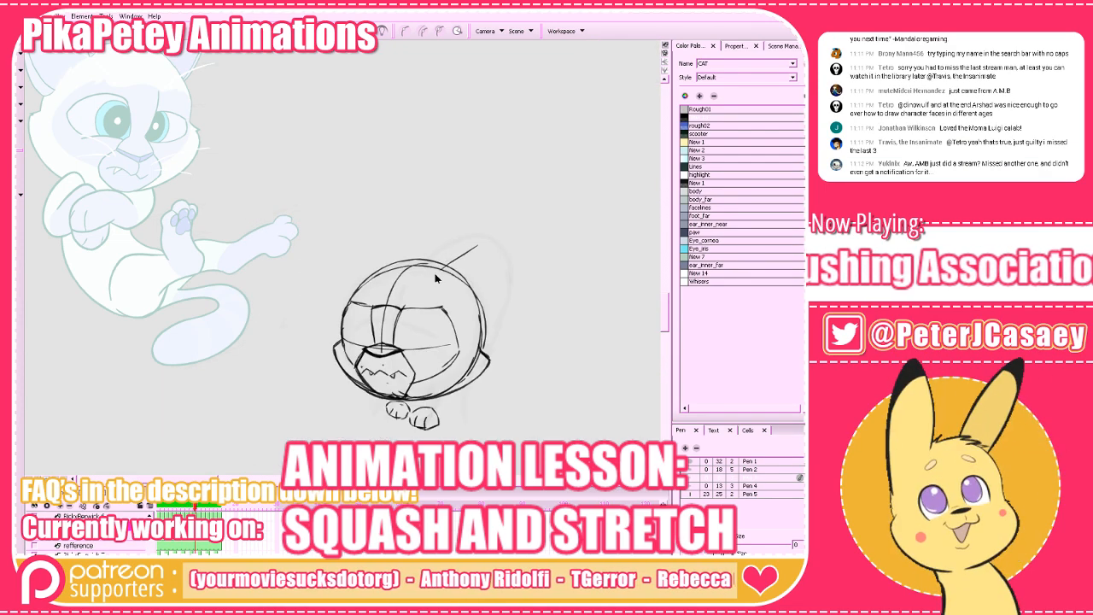
key("ctrl+z")
mouse_move(441, 272)
left_mouse_down()
mouse_move(478, 227)
mouse_move(488, 292)
left_mouse_up()
key("comma")
key("period")
key("period")
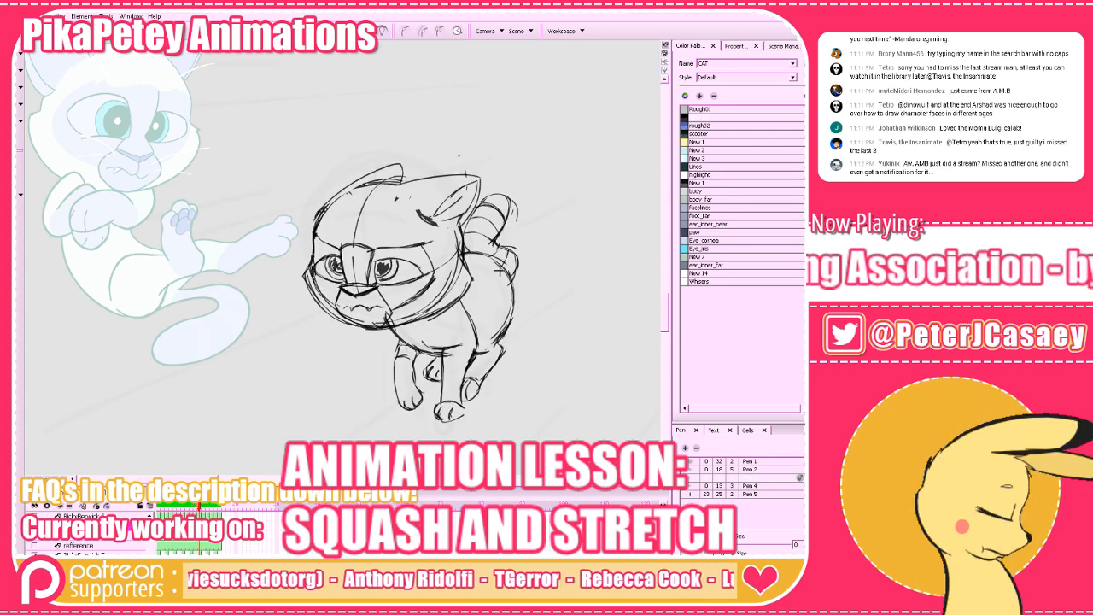
key("comma")
left_click_drag(484, 253, 482, 296)
key("ctrl+z")
left_click_drag(477, 227, 424, 270)
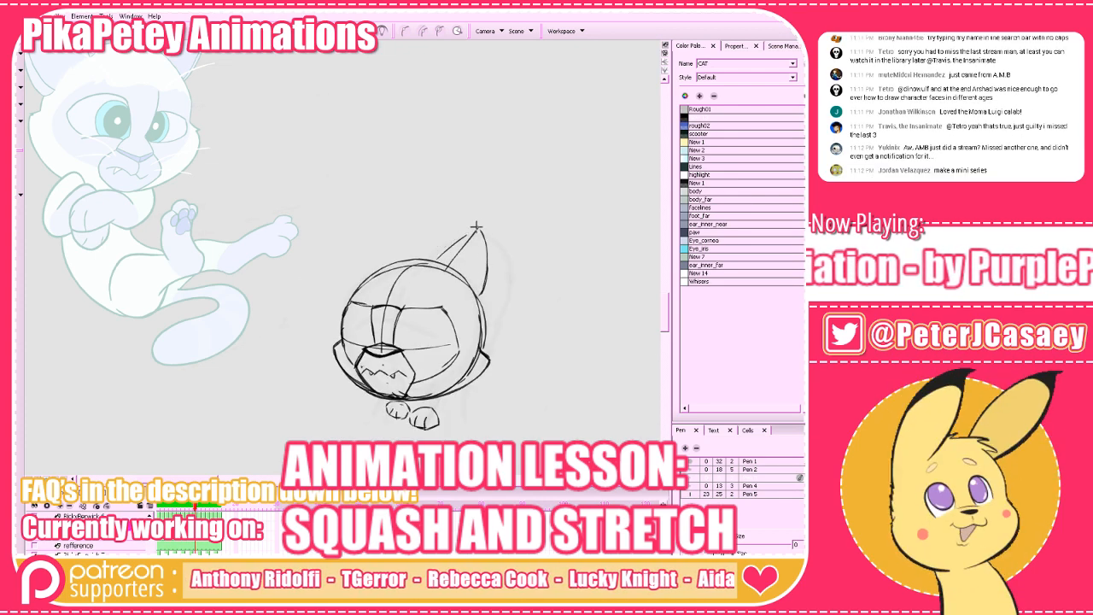
Draw the matching left ear on the head, fill its inner side with dark hatching and check the neighbouring frames.
mouse_move(476, 227)
left_mouse_down()
mouse_move(425, 268)
mouse_move(369, 245)
mouse_move(362, 227)
left_mouse_up()
key("period")
key("comma")
mouse_move(358, 239)
left_mouse_down()
mouse_move(371, 275)
mouse_move(404, 262)
left_mouse_up()
key("ctrl+z")
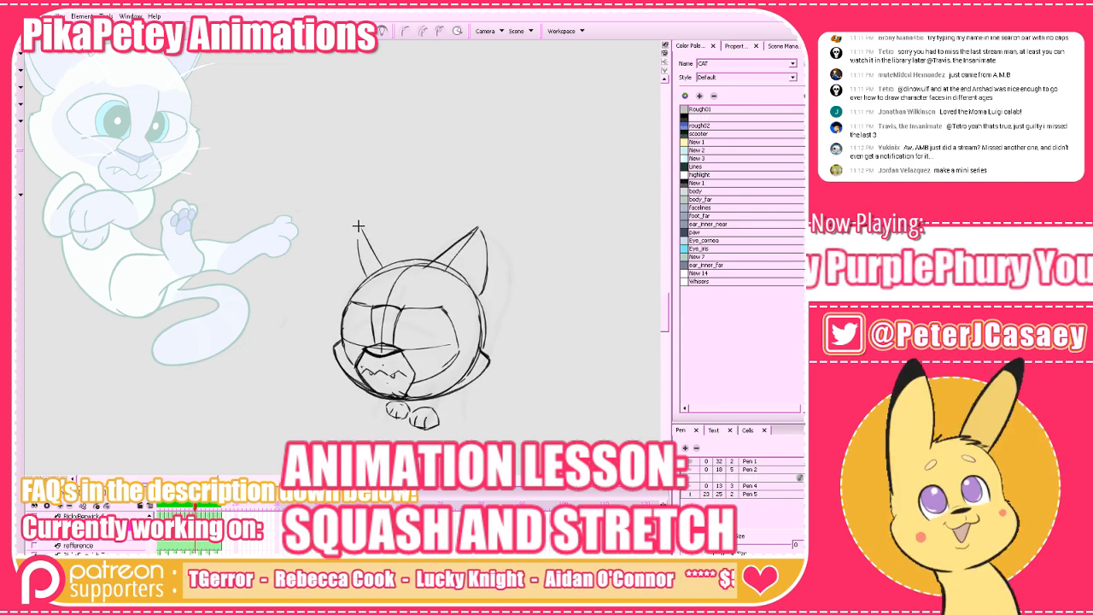
left_click_drag(362, 227, 407, 260)
left_click_drag(362, 232, 373, 273)
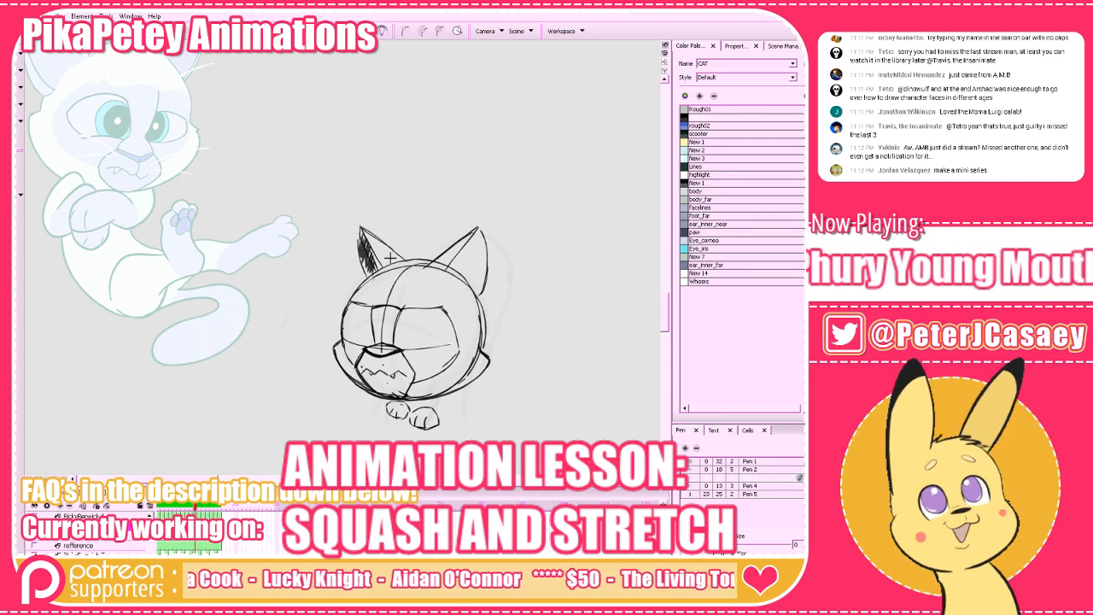
key("a")
key("s")
key("s")
key("a")
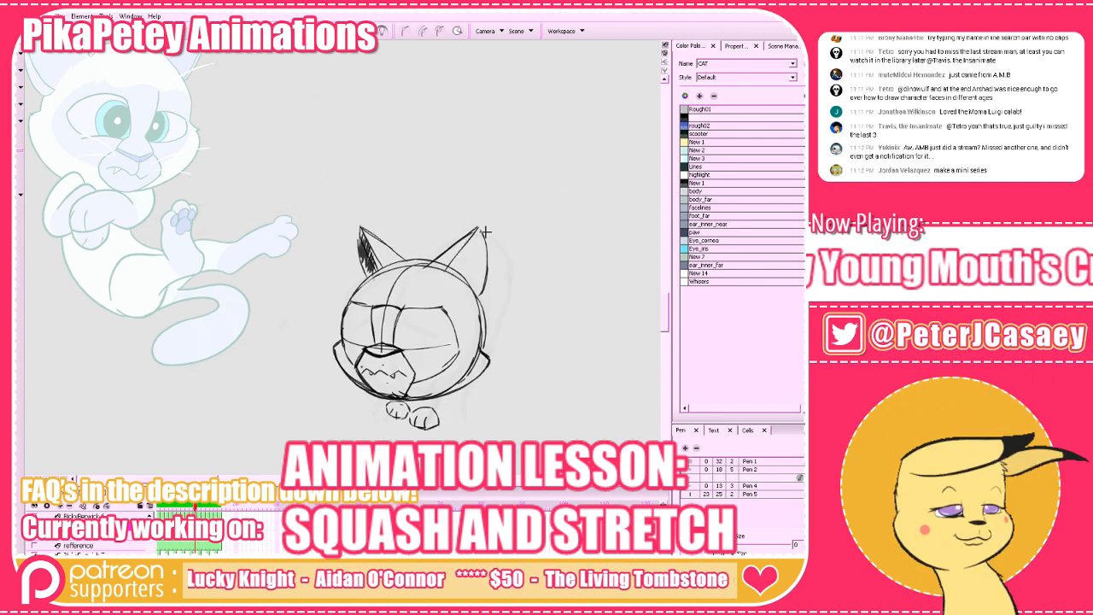
Draw the right ear's inner edge, fill the inner ear with dark hatching and compare it with the neighbouring frames.
left_click_drag(474, 233, 456, 280)
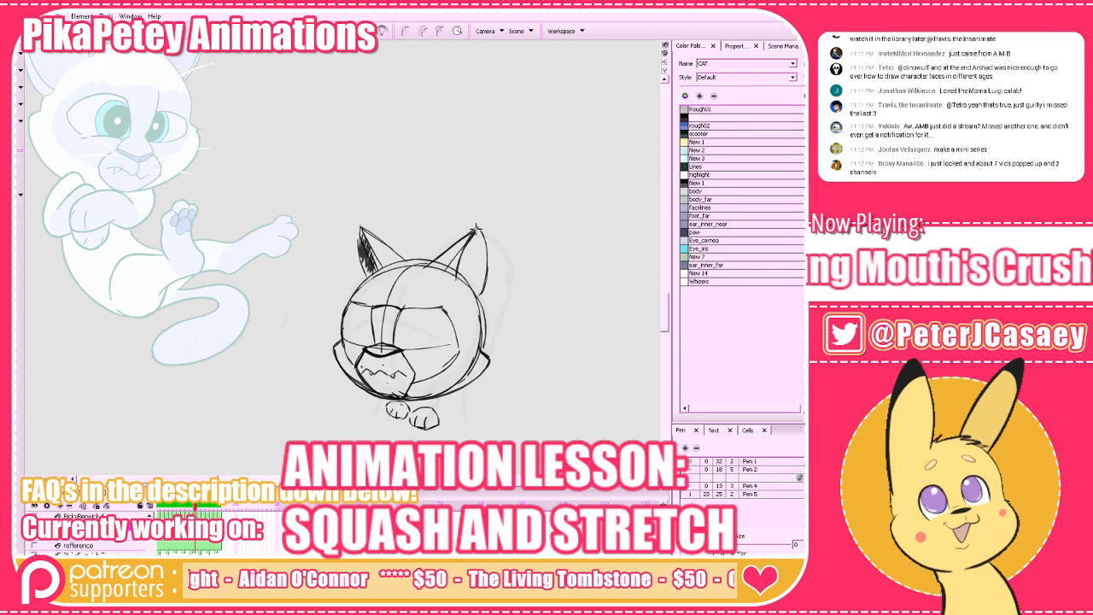
mouse_move(475, 232)
left_mouse_down()
mouse_move(457, 284)
mouse_move(481, 292)
mouse_move(470, 291)
left_mouse_up()
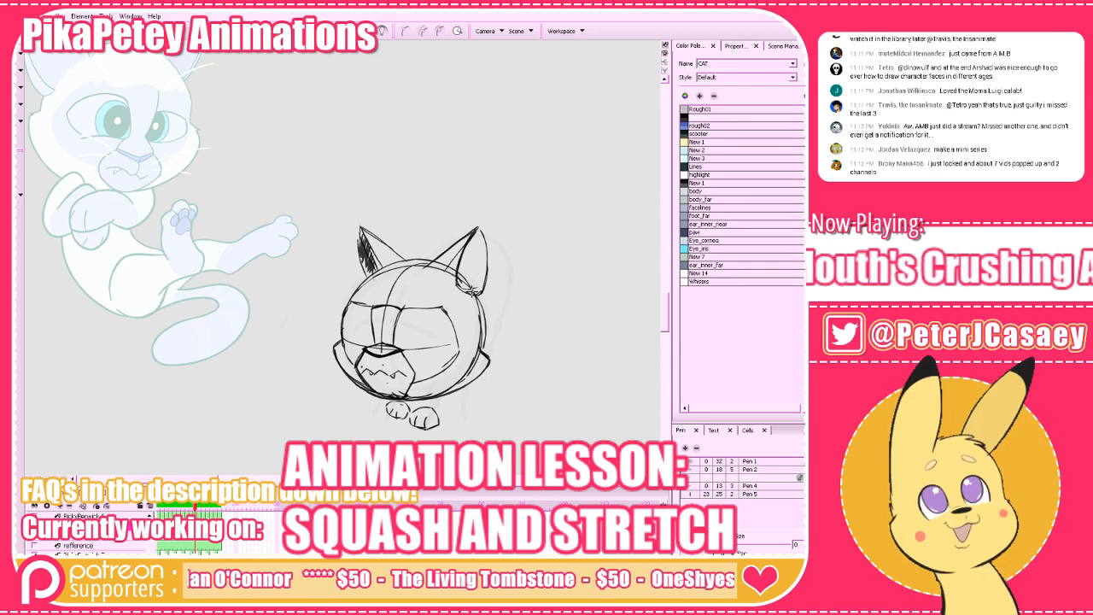
mouse_move(477, 230)
left_mouse_down()
mouse_move(464, 252)
mouse_move(480, 253)
mouse_move(480, 287)
left_mouse_up()
key("f")
key("g")
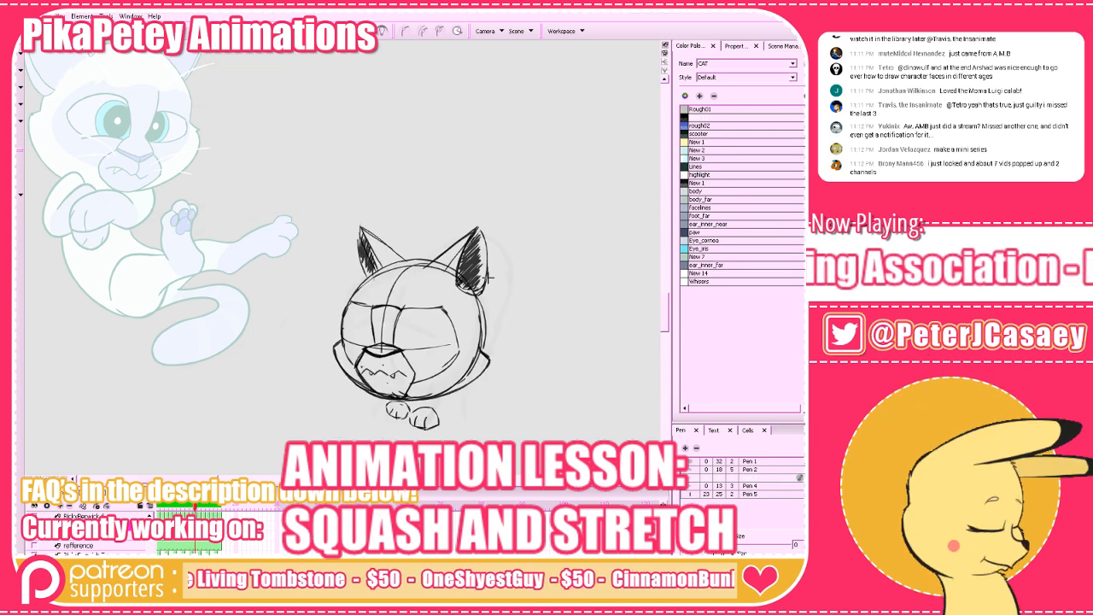
key("g")
key("f")
key("f")
key("g")
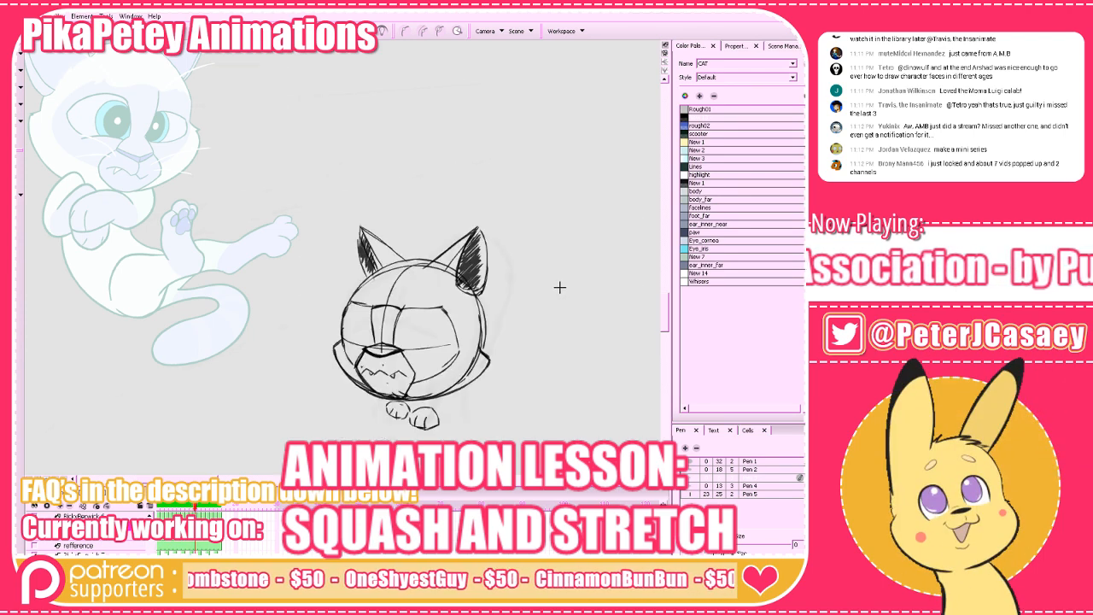
Draw the foreleg lines running back from the front paws beneath the head, comparing them with the adjacent frames.
left_click_drag(542, 347, 521, 343)
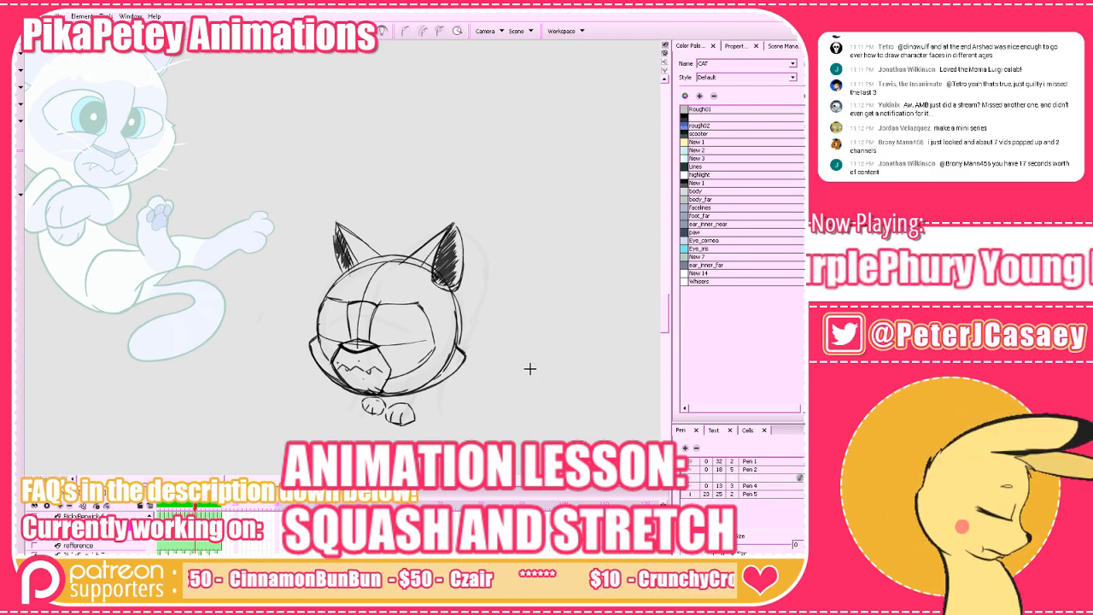
key("f")
key("g")
key("g")
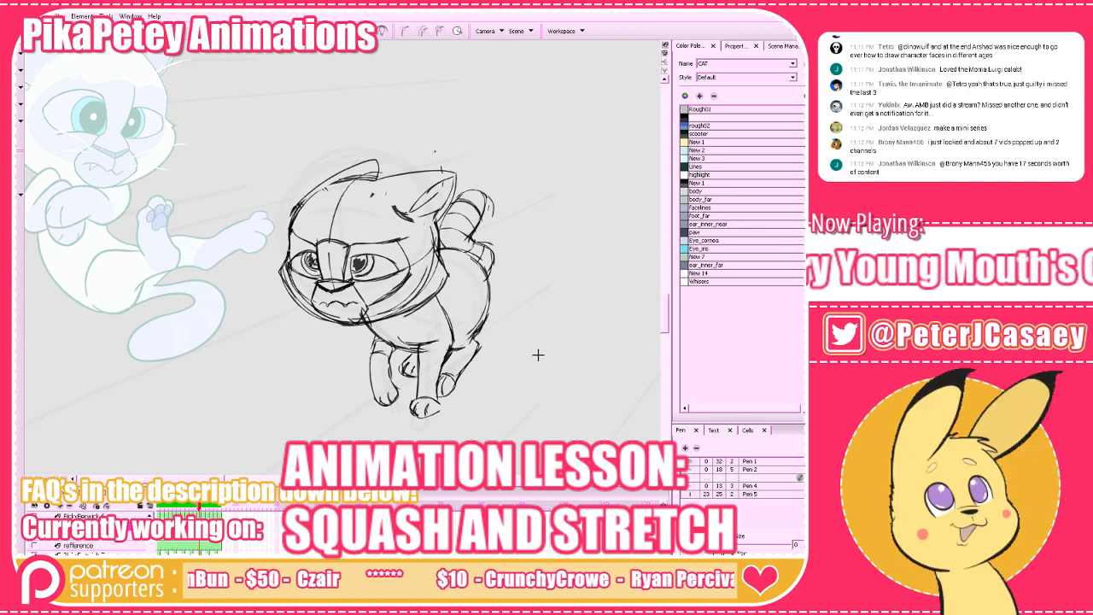
key("g")
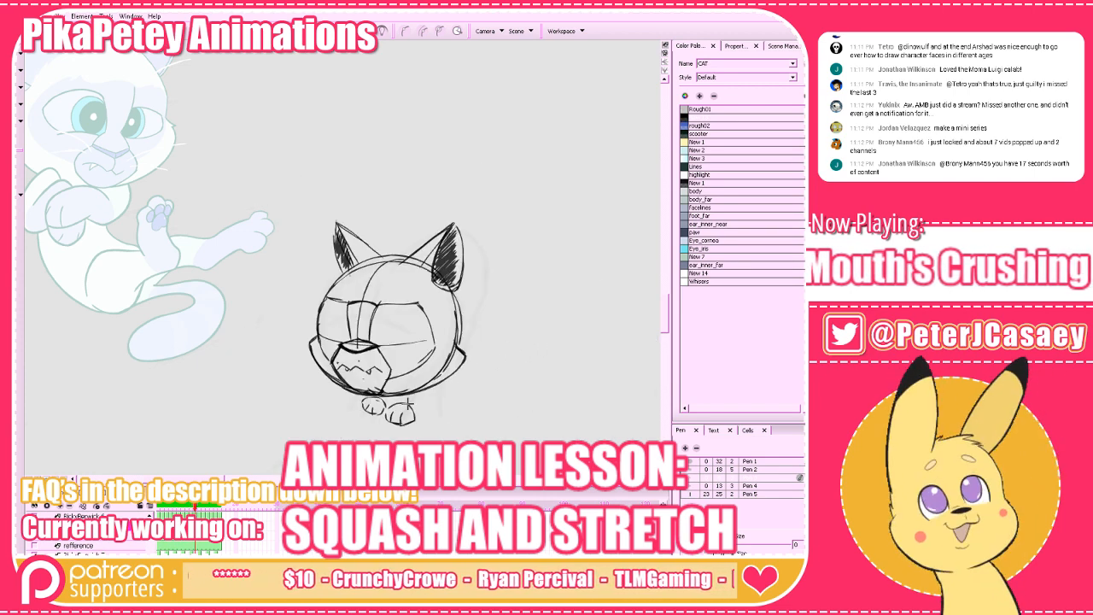
left_click_drag(390, 404, 451, 392)
key("ctrl+z")
key("f")
key("g")
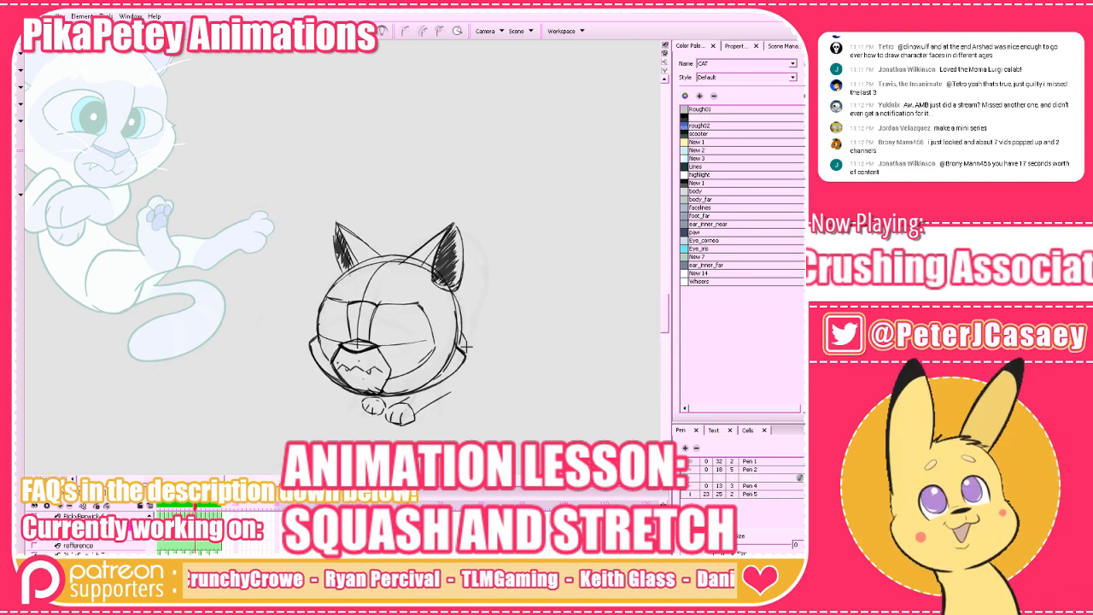
Flip back and forth through the run frames to review the cat's motion around the current drawing.
key("period")
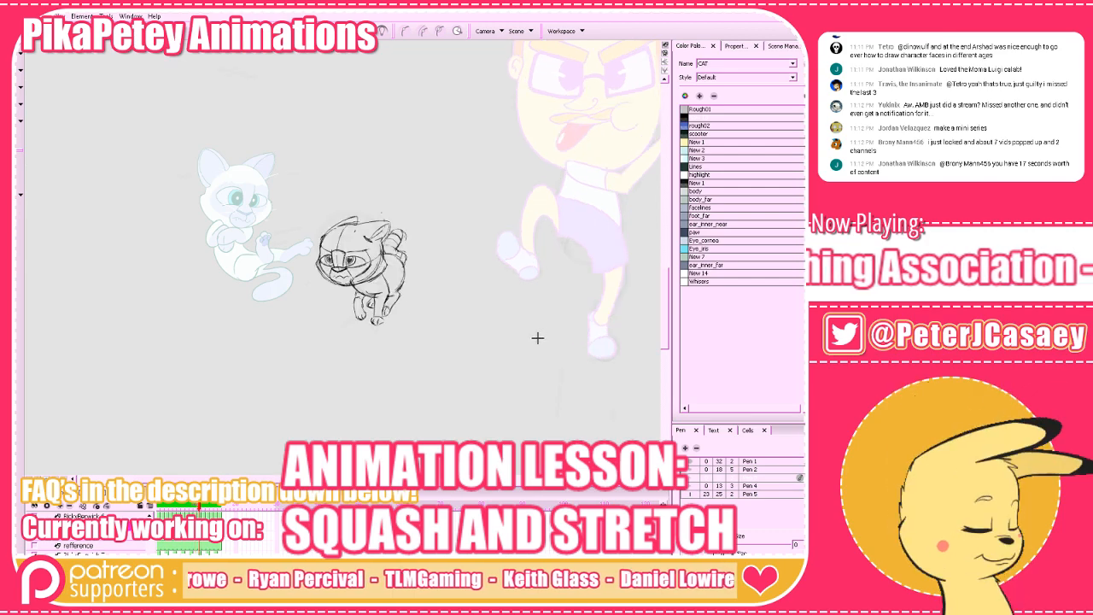
key("comma")
key("comma")
key("comma")
key("comma")
key("comma")
key("comma")
key("period")
key("period")
key("period")
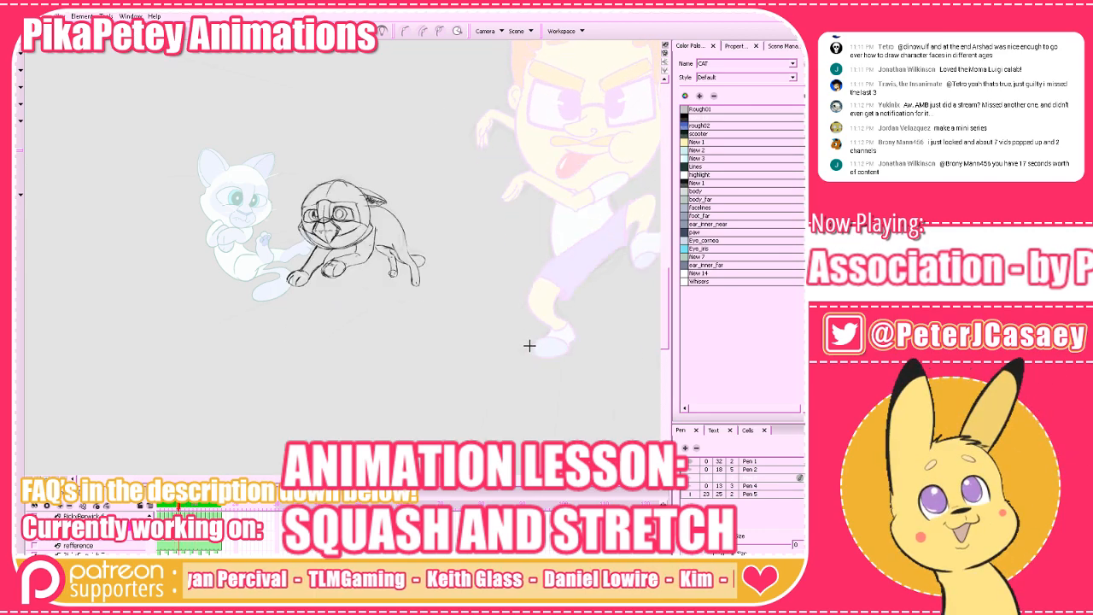
key("comma")
key("comma")
key("period")
key("2")
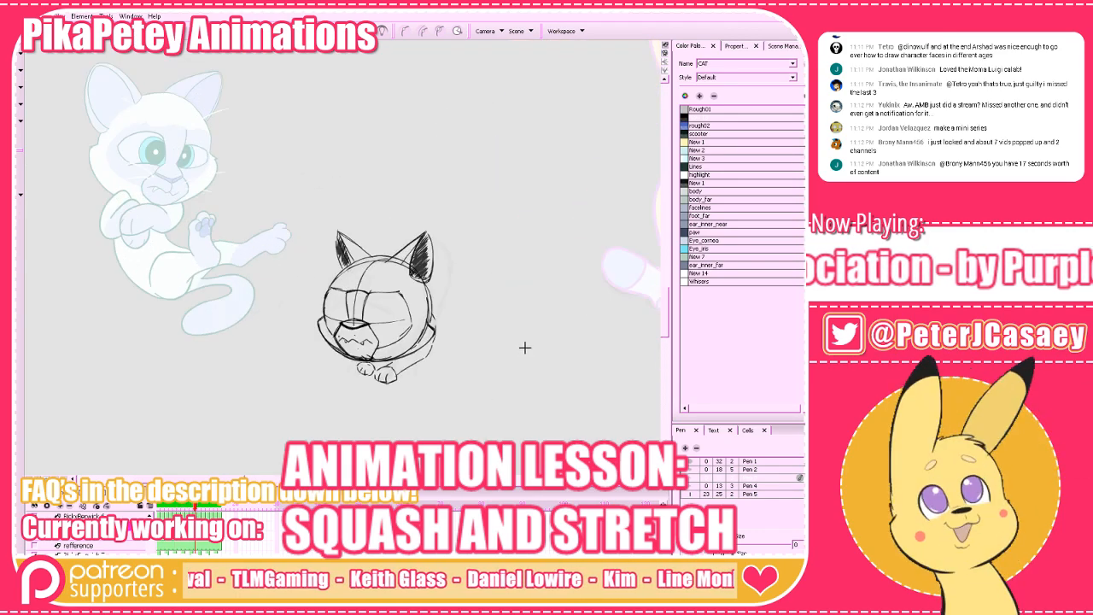
key("period")
key("period")
Draw the arched back line behind the ears, redoing it and checking it against the previous frame.
key("period")
mouse_move(377, 253)
left_mouse_down()
mouse_move(409, 223)
mouse_move(443, 242)
left_mouse_up()
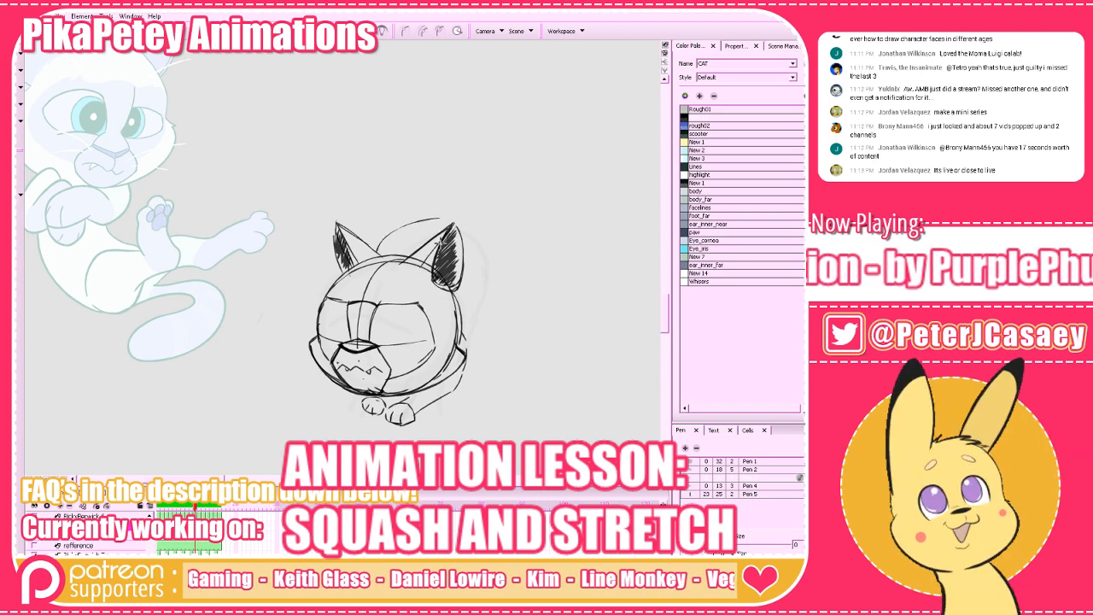
key("ctrl+z")
mouse_move(376, 250)
left_mouse_down()
mouse_move(447, 227)
mouse_move(474, 237)
left_mouse_up()
key("comma")
key("period")
key("ctrl+z")
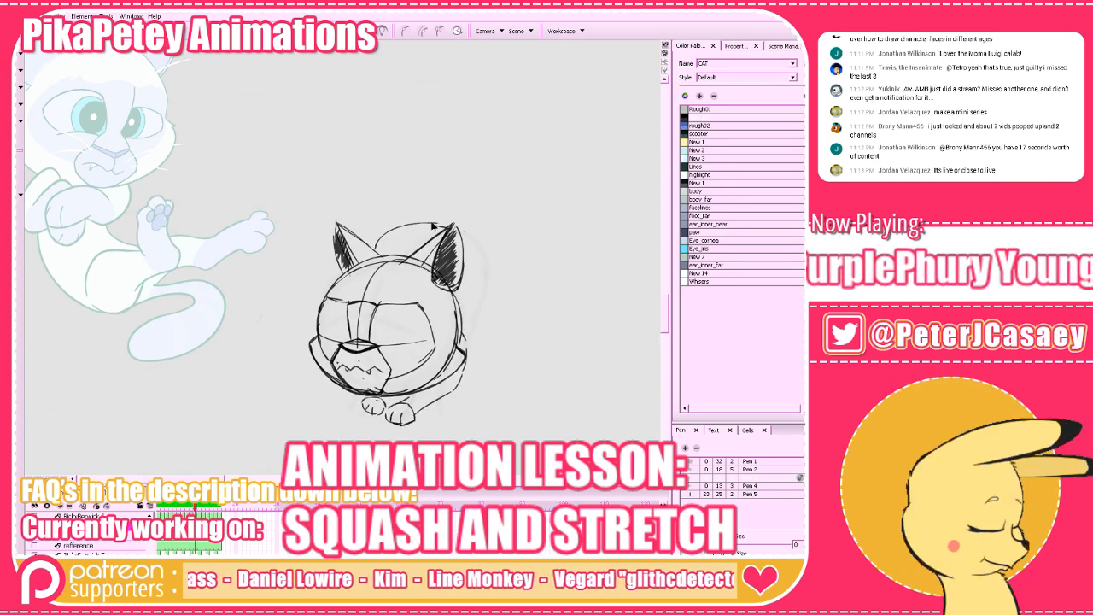
key("comma")
key("period")
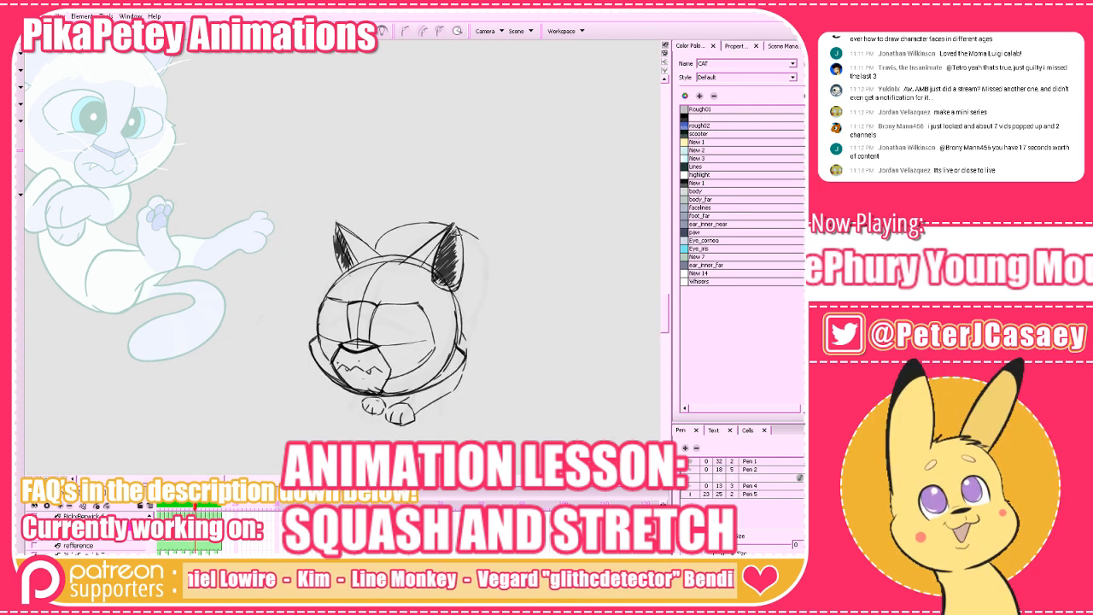
Continue the back line down behind the right ear as the curve of the rump and compare it with the neighbouring frames.
mouse_move(452, 227)
left_mouse_down()
mouse_move(487, 258)
mouse_move(483, 328)
left_mouse_up()
key("comma")
key("period")
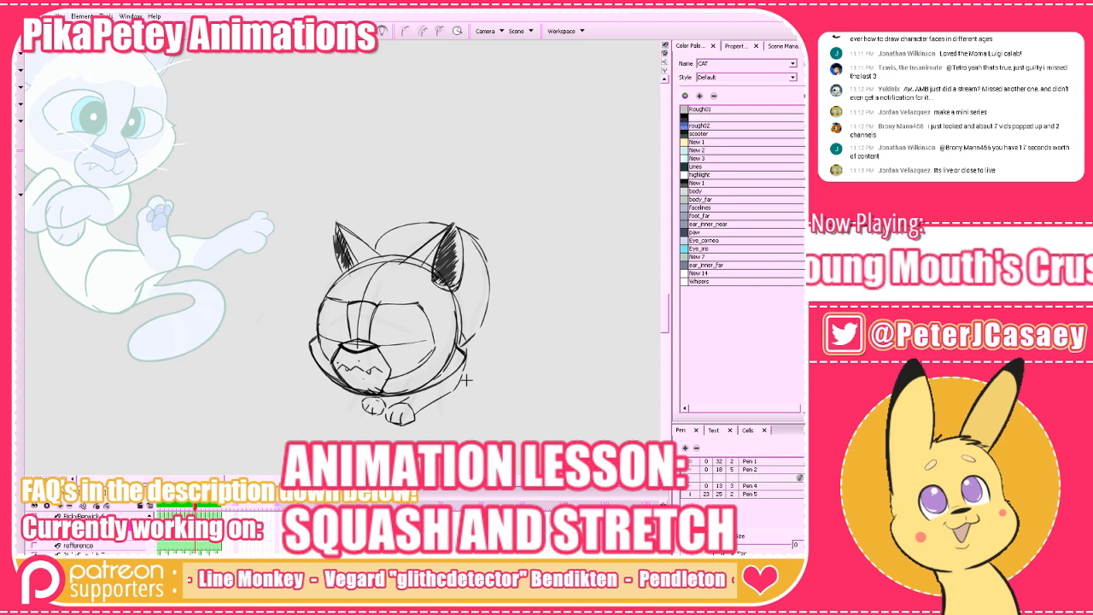
key("comma")
key("period")
key("period")
key("comma")
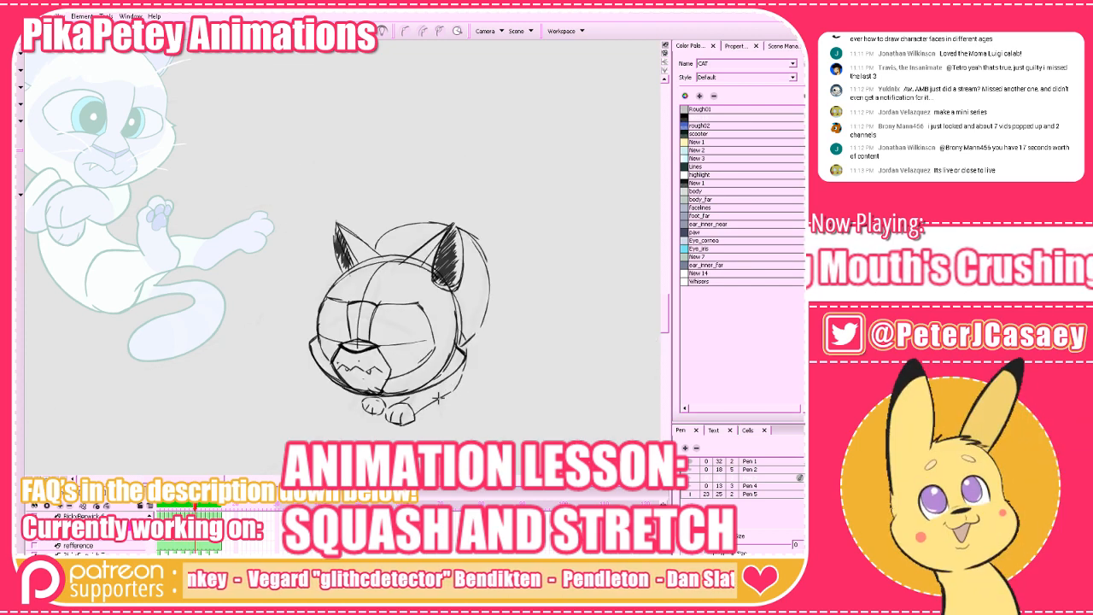